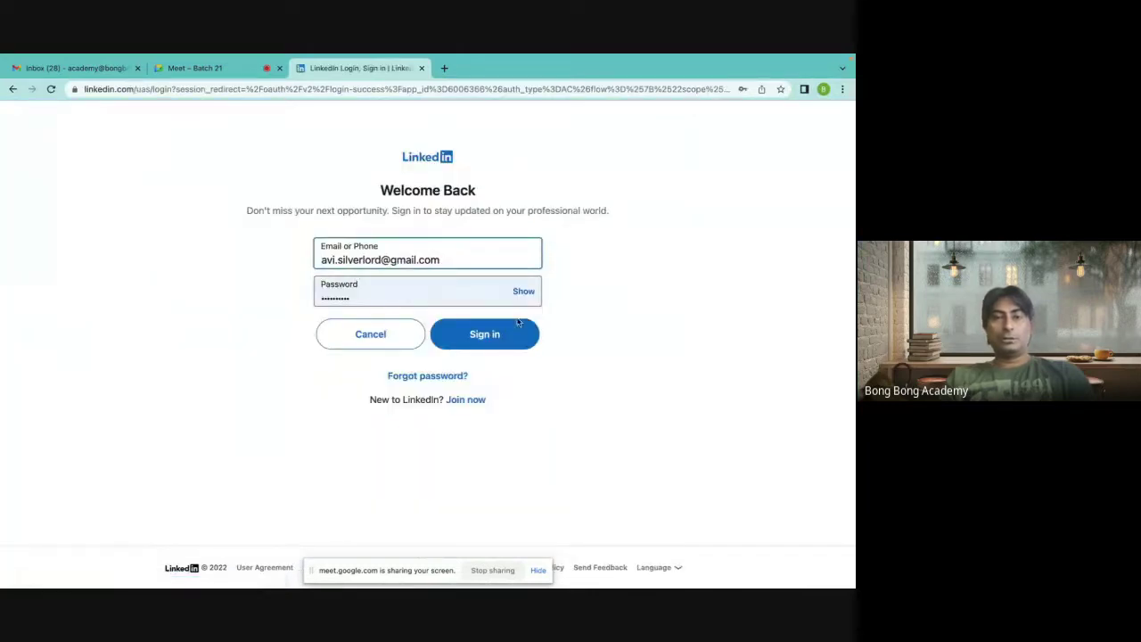
Sign in to Trailhead with LinkedIn and launch the Batch21 playground org from Hands-On Orgs.
click(505, 326)
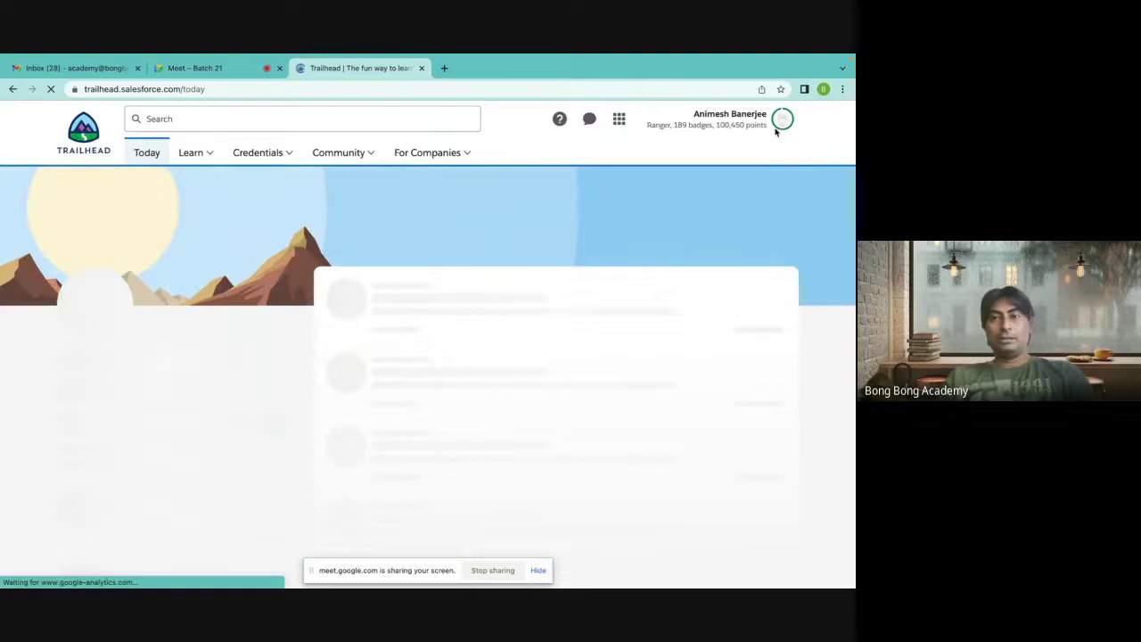
click(780, 125)
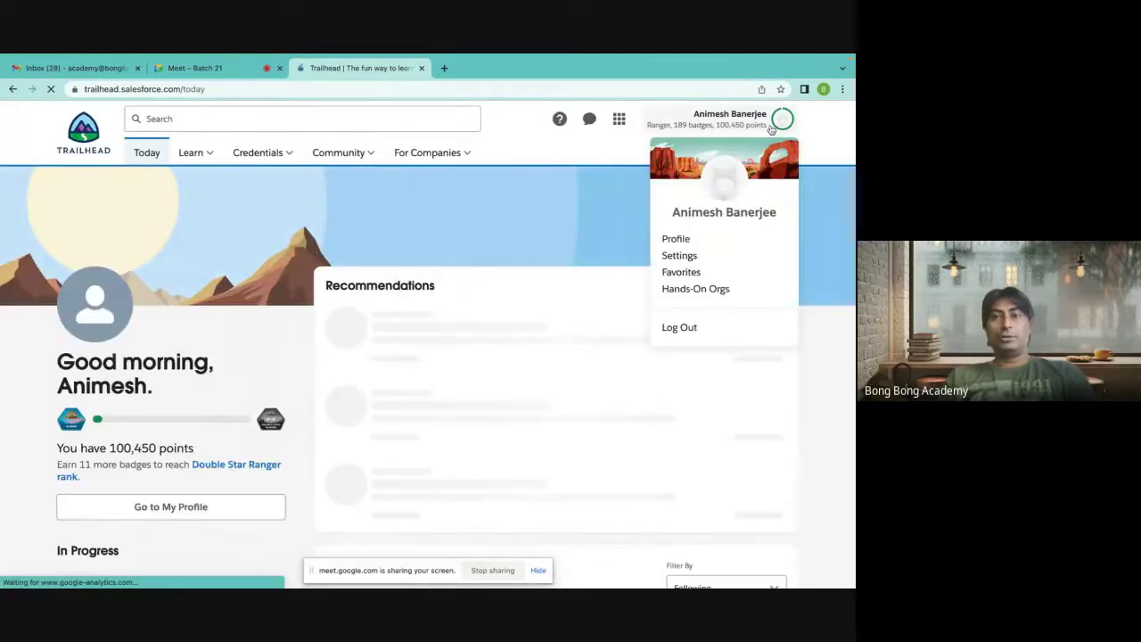
click(682, 289)
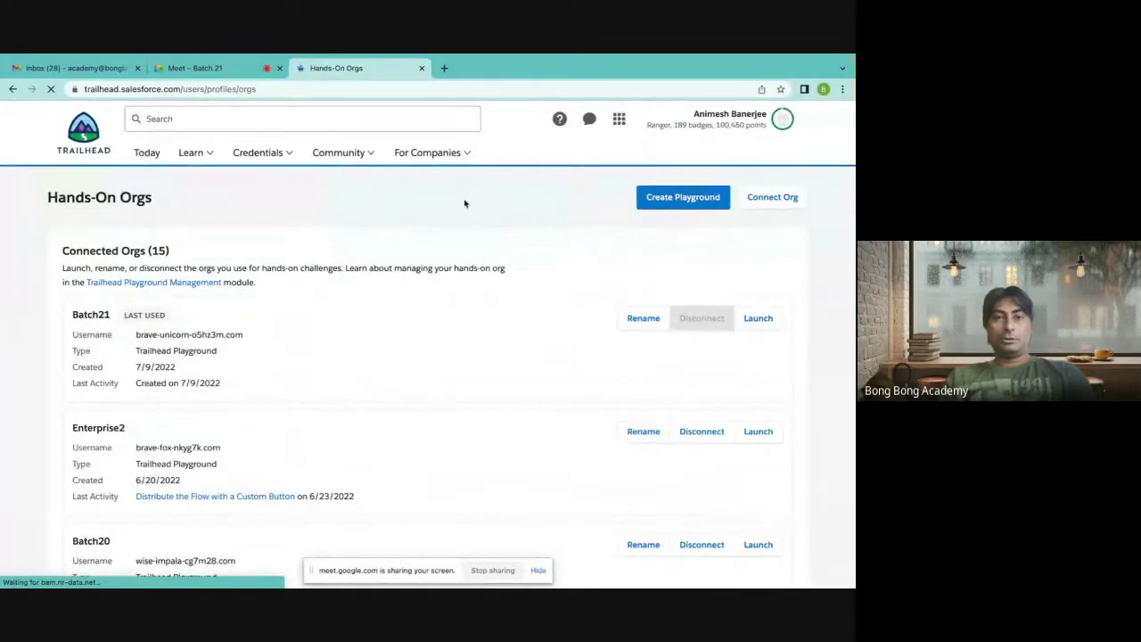
click(758, 318)
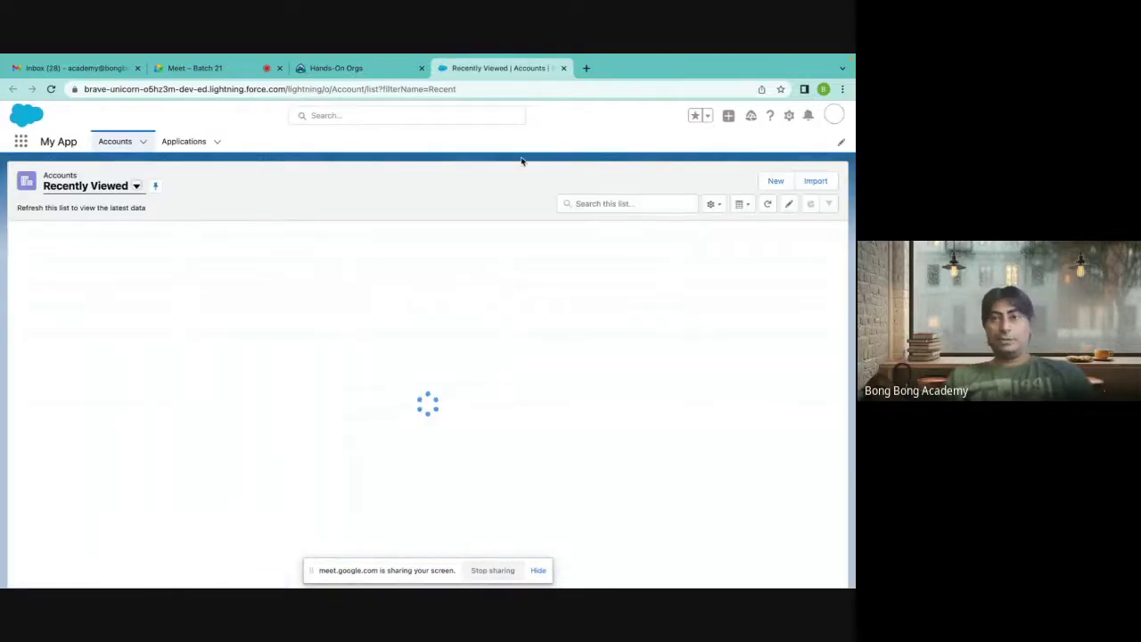
Go to Setup, search Quick Find for 'process', and open Flows under Process Automation.
click(789, 116)
click(747, 148)
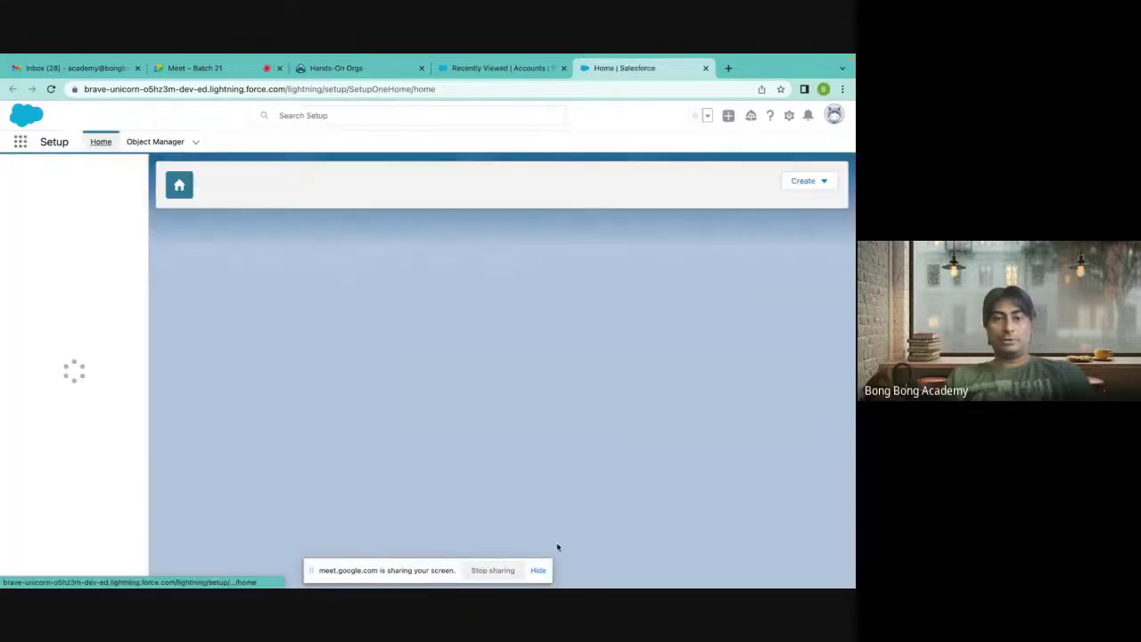
click(538, 571)
click(76, 174)
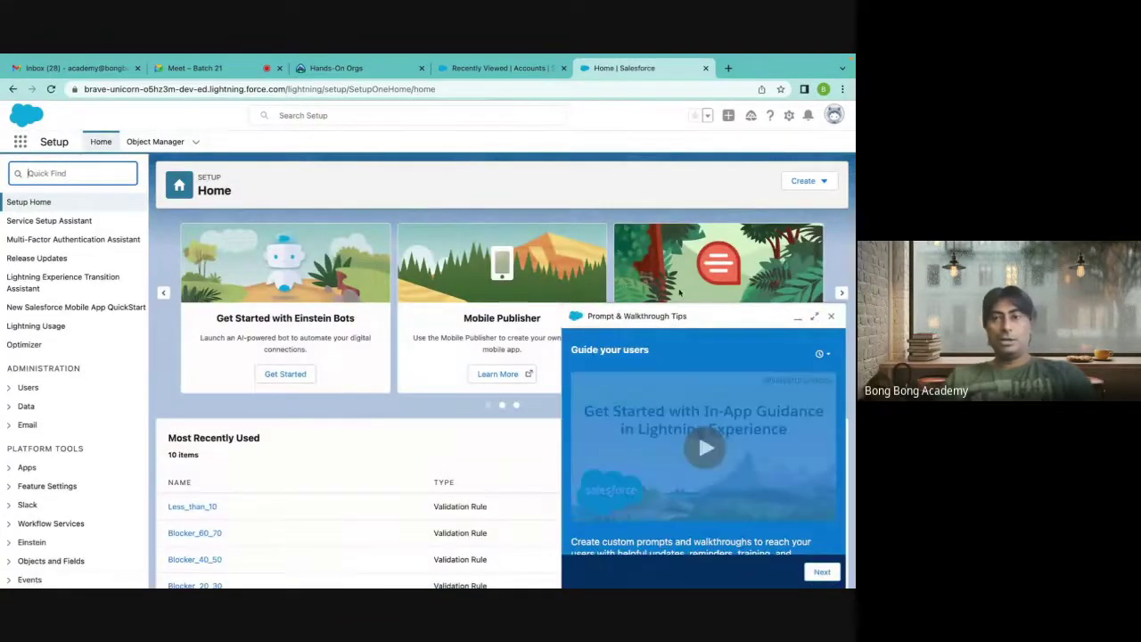
click(831, 318)
click(50, 173)
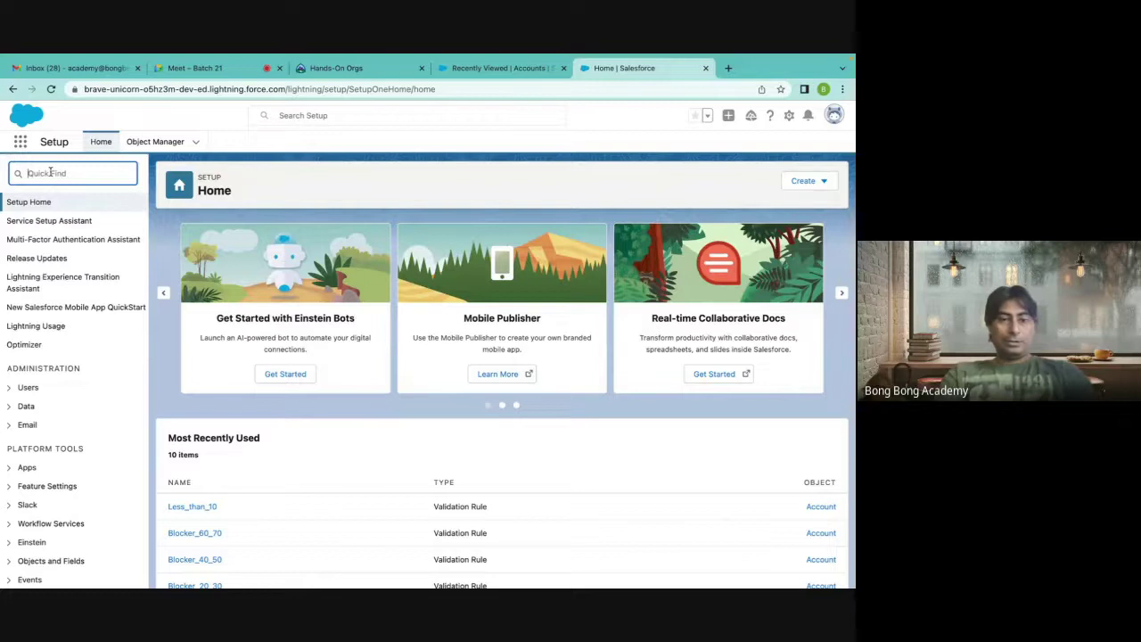
text(process a)
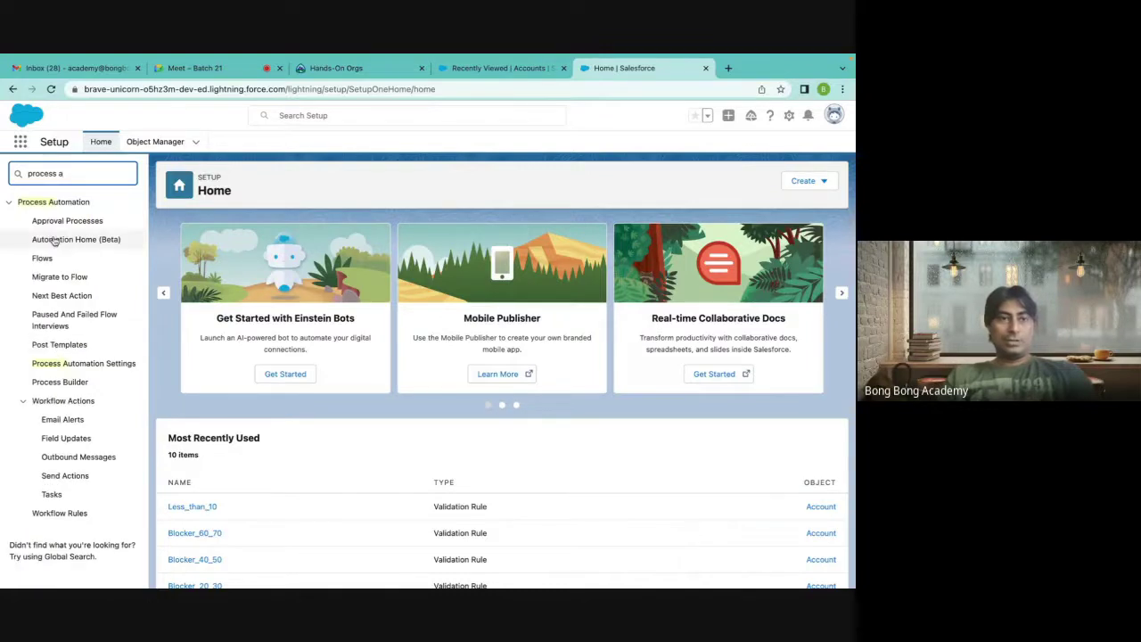
click(23, 402)
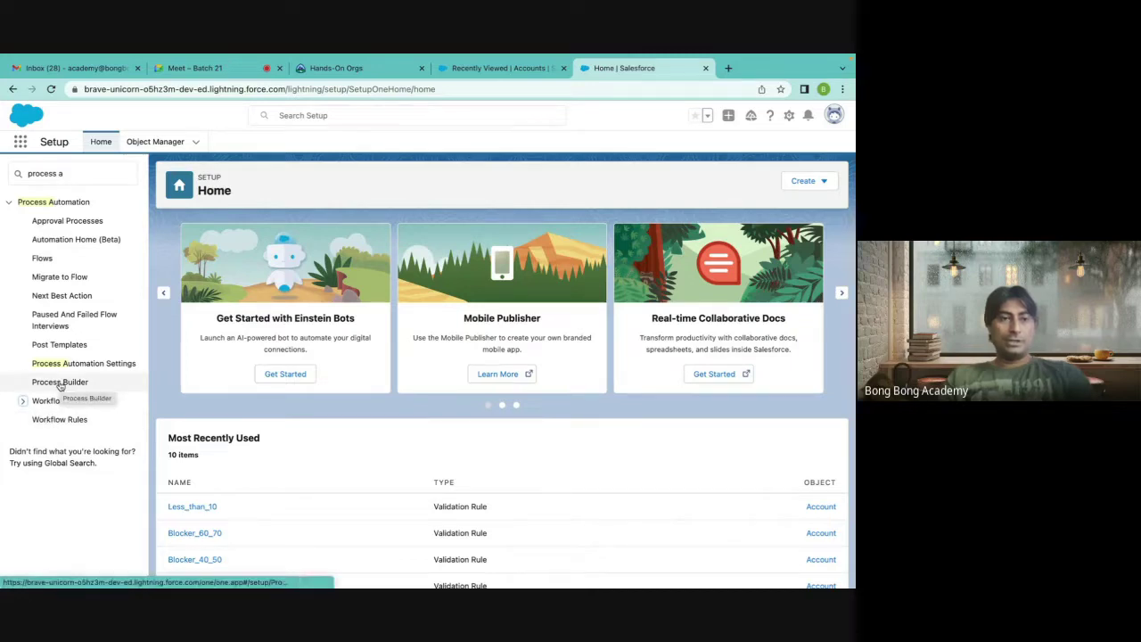
click(43, 259)
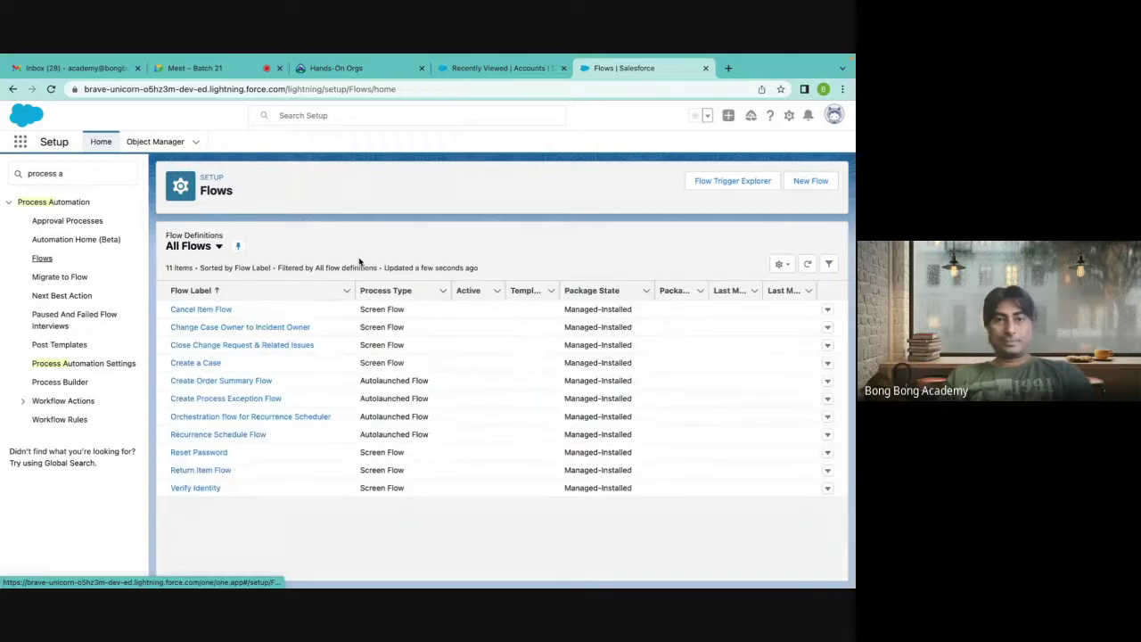
Start a new flow and review the Record-Triggered, Schedule-Triggered, Autolaunched and Platform Event types.
click(812, 183)
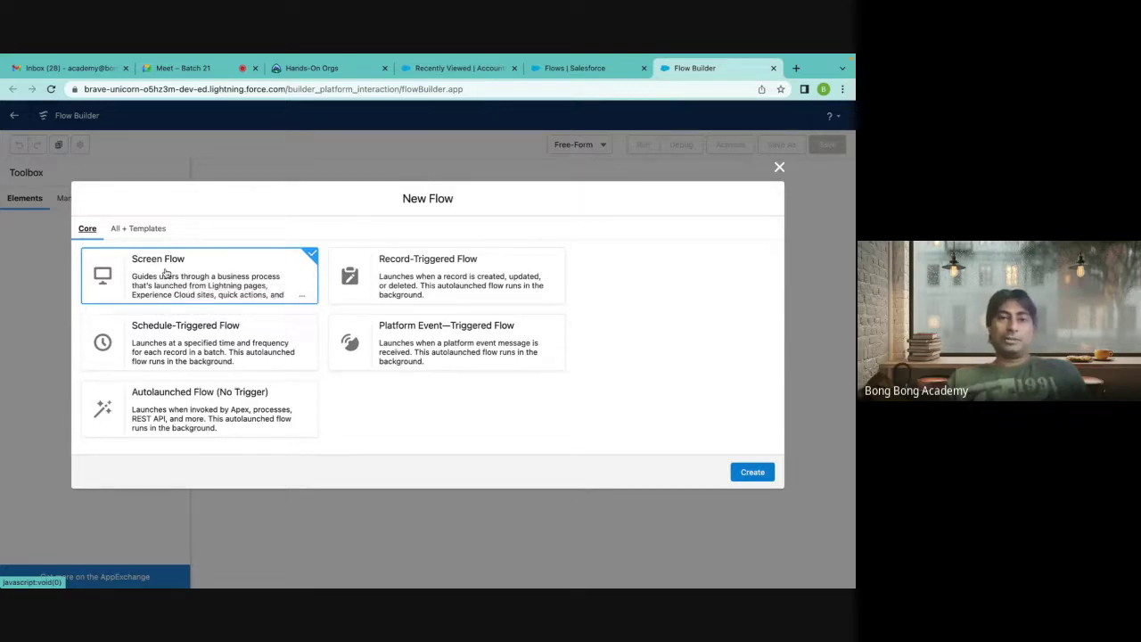
click(415, 291)
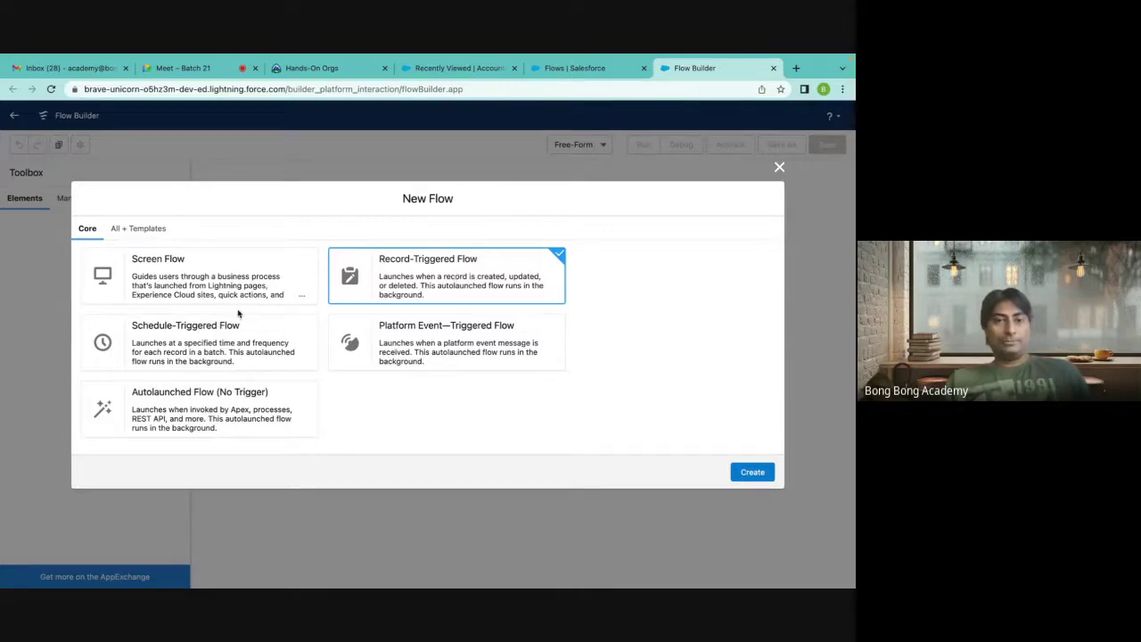
click(186, 330)
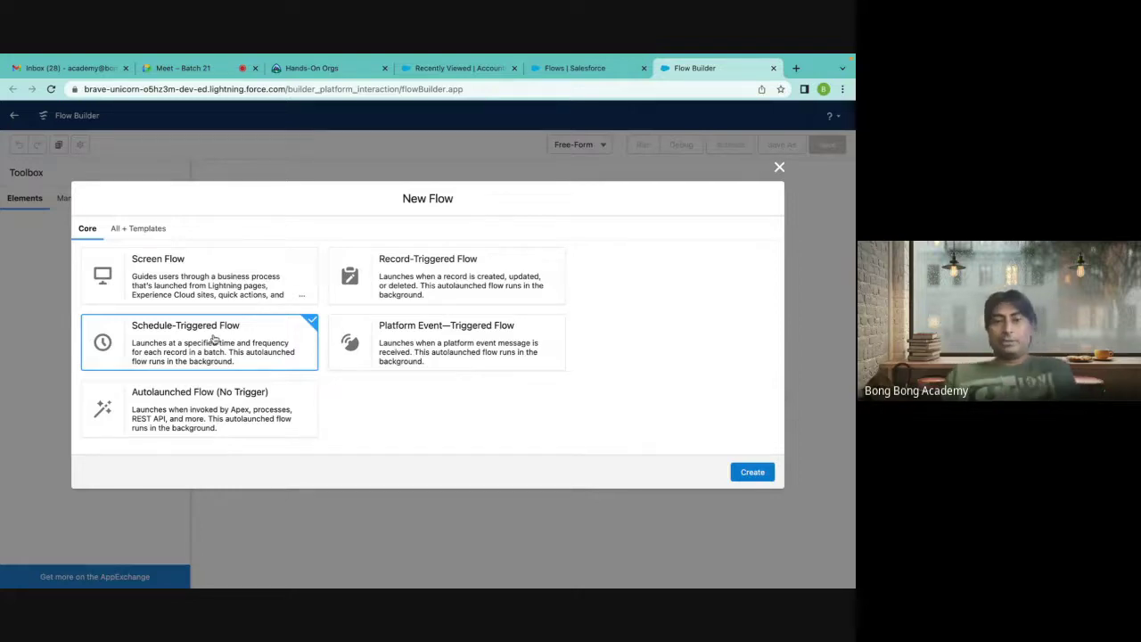
click(198, 403)
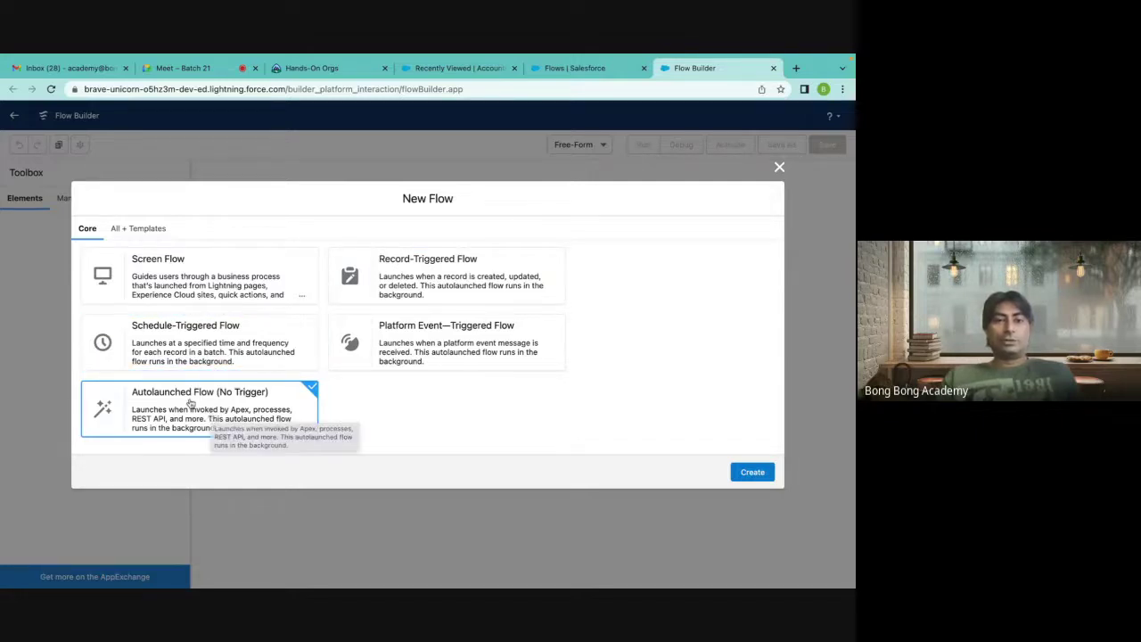
click(420, 348)
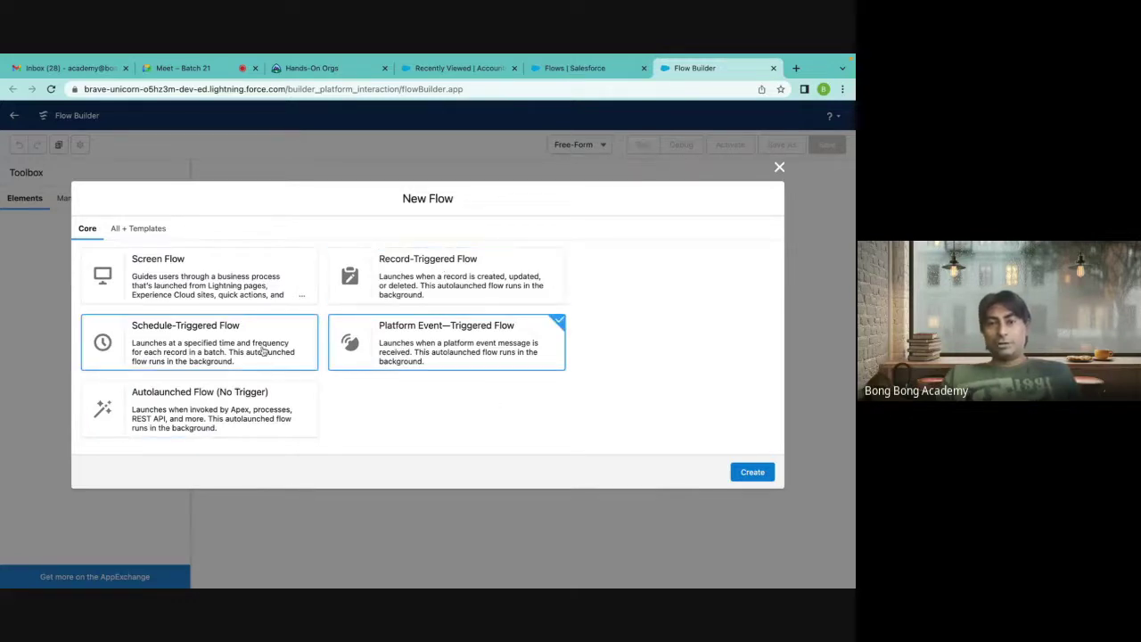
click(245, 426)
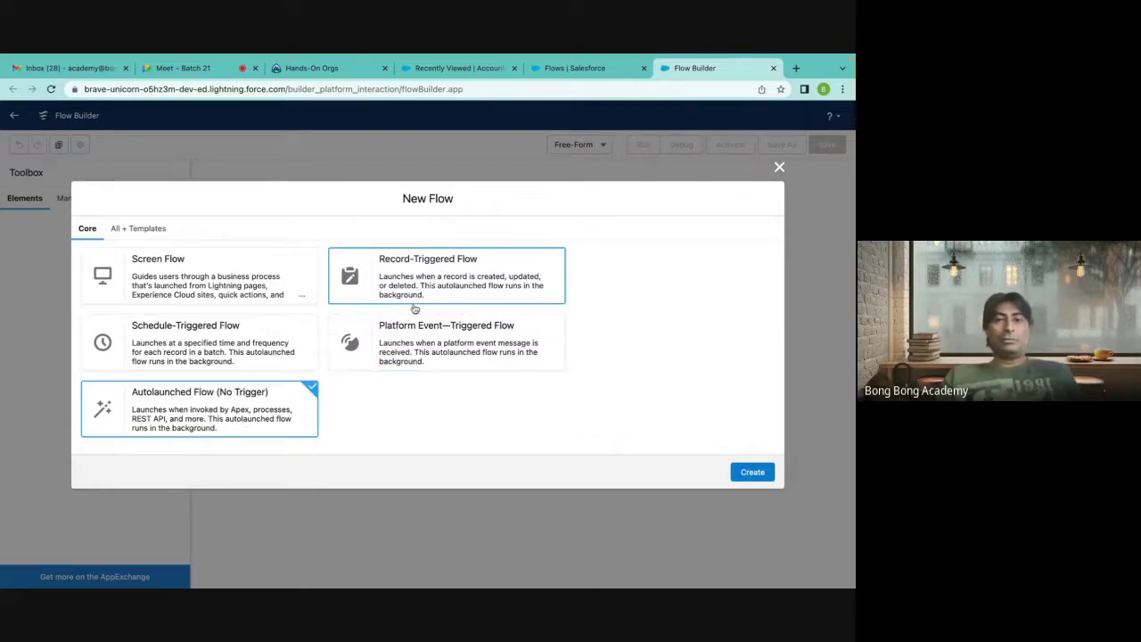
Compare the flow types once more, then choose Record-Triggered Flow and create it.
click(216, 297)
click(428, 284)
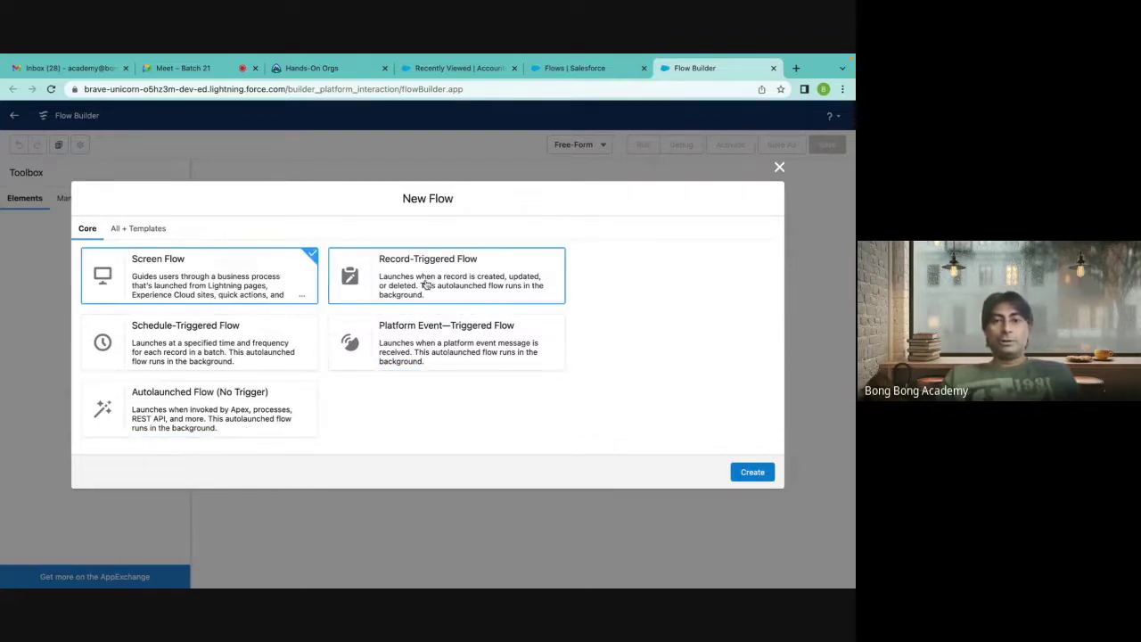
click(230, 351)
click(279, 300)
click(398, 304)
click(162, 278)
click(171, 342)
click(413, 276)
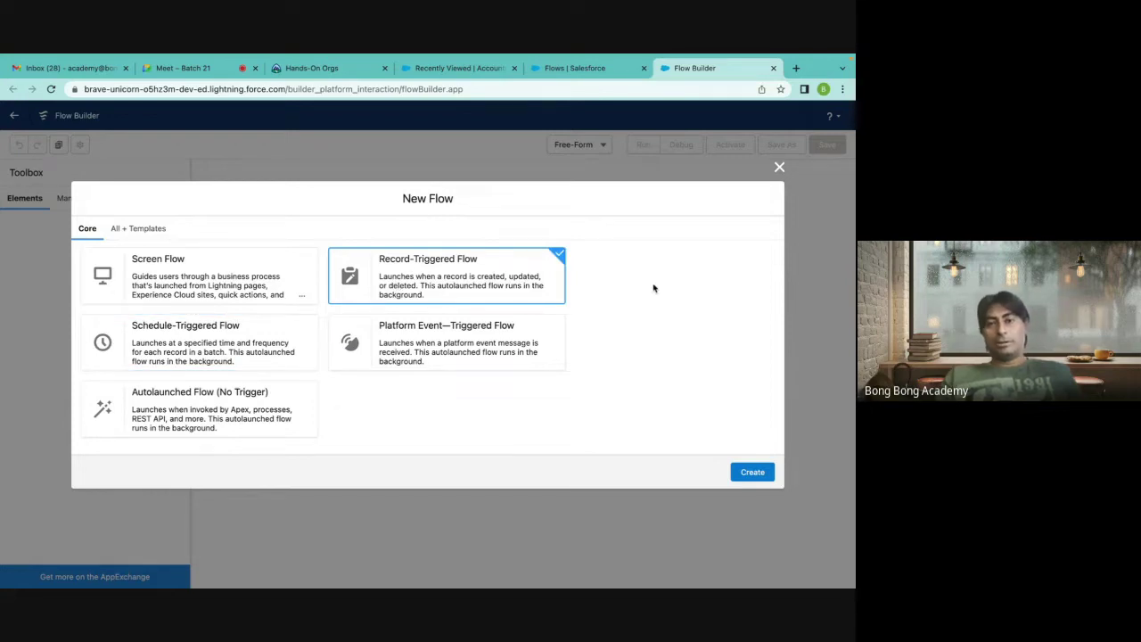
click(746, 472)
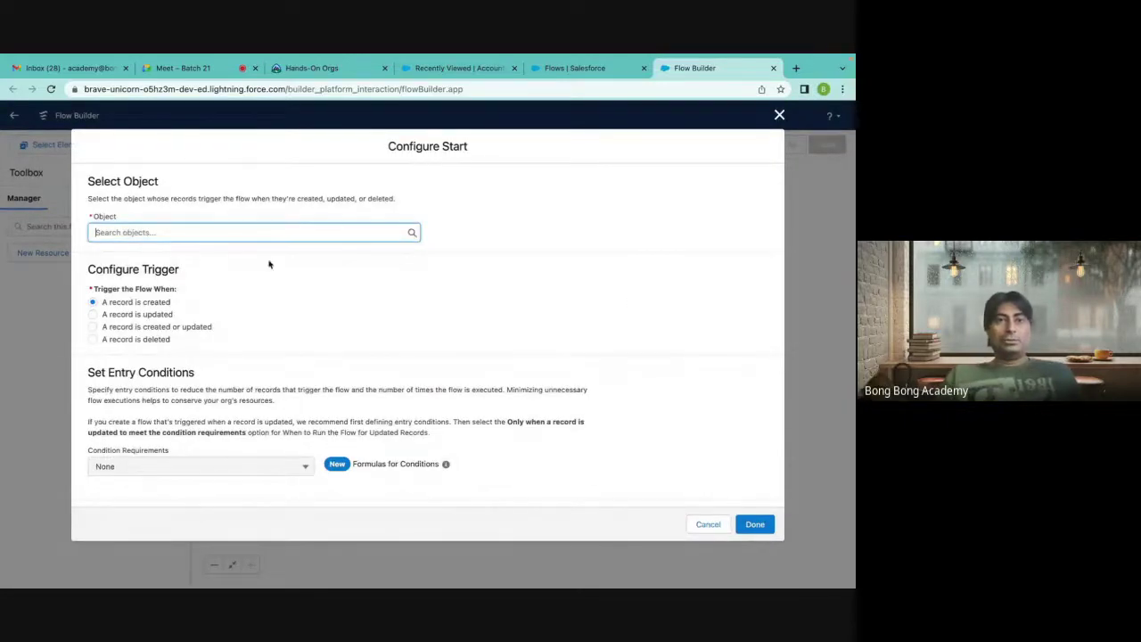
Trigger the flow on Account when a record is created, requiring All Conditions Are Met (AND).
click(223, 233)
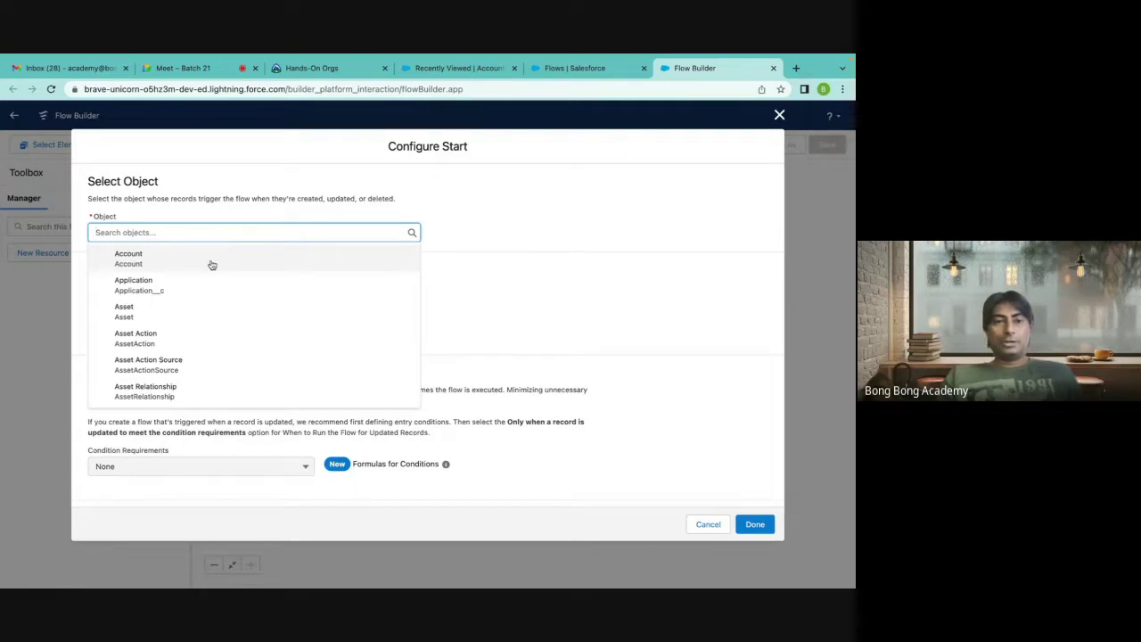
click(212, 259)
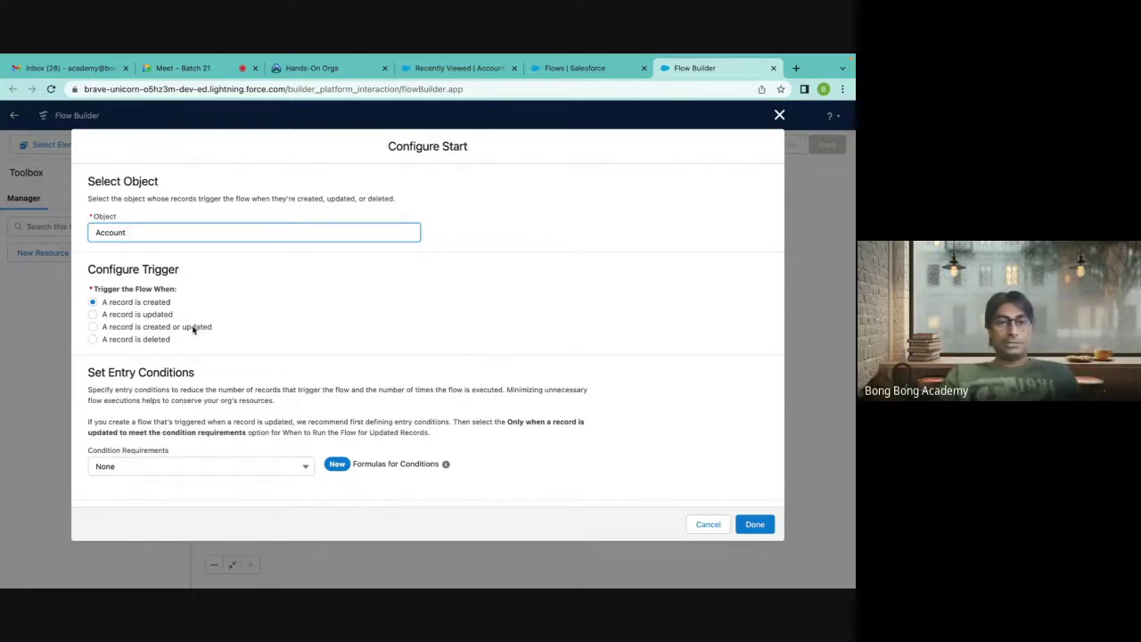
scroll(257, 324, down, 3)
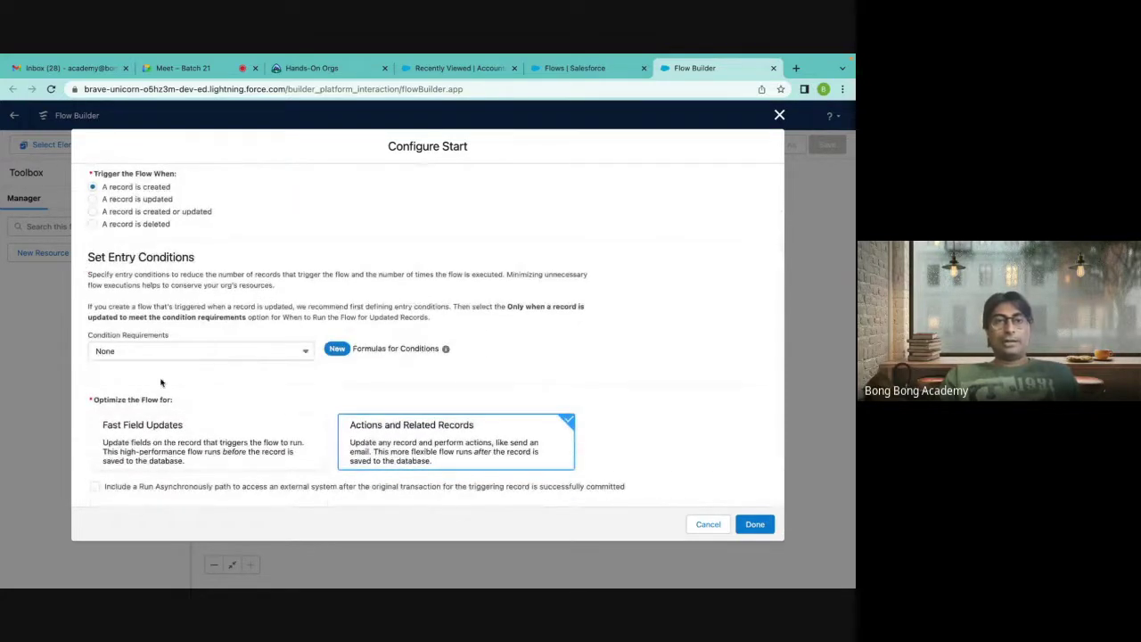
click(249, 355)
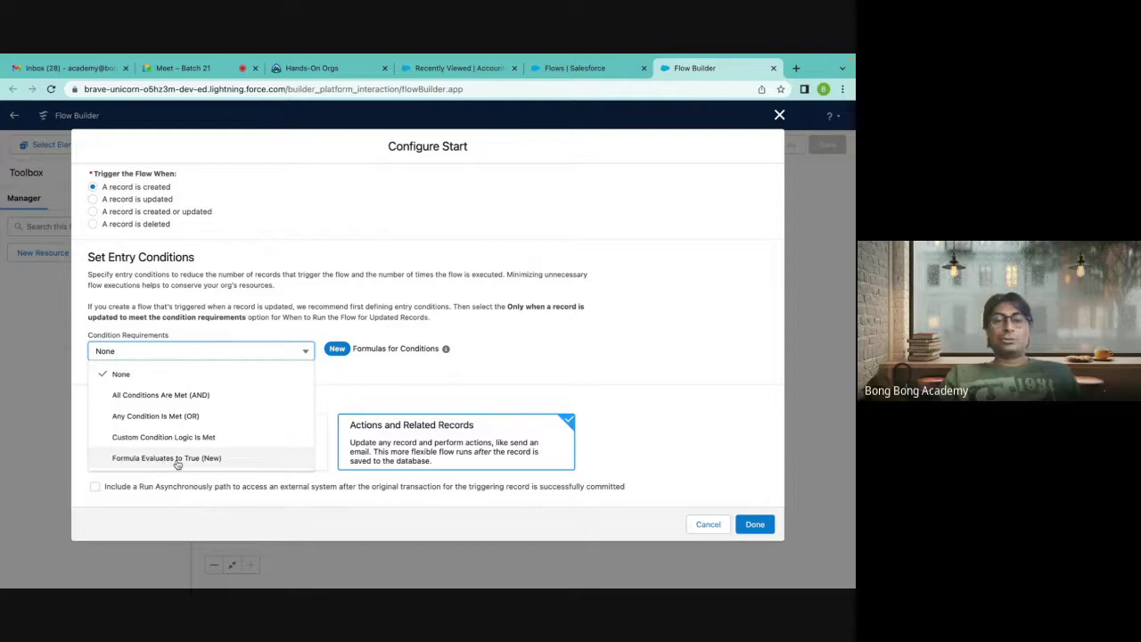
click(162, 397)
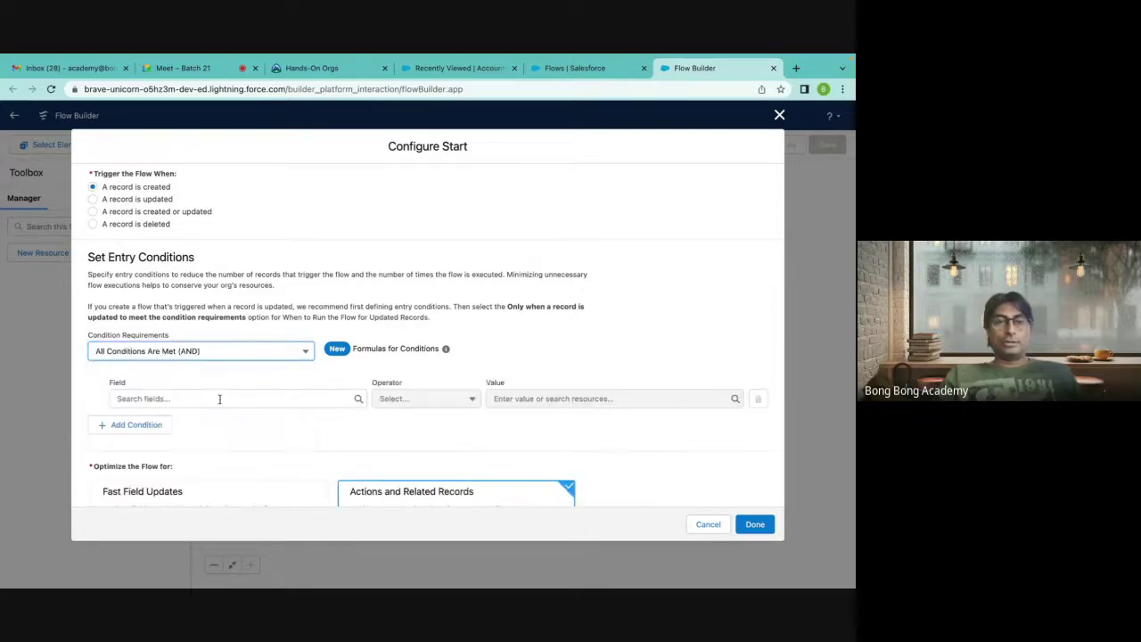
Add the entry condition Active__c Equals Yes.
click(218, 398)
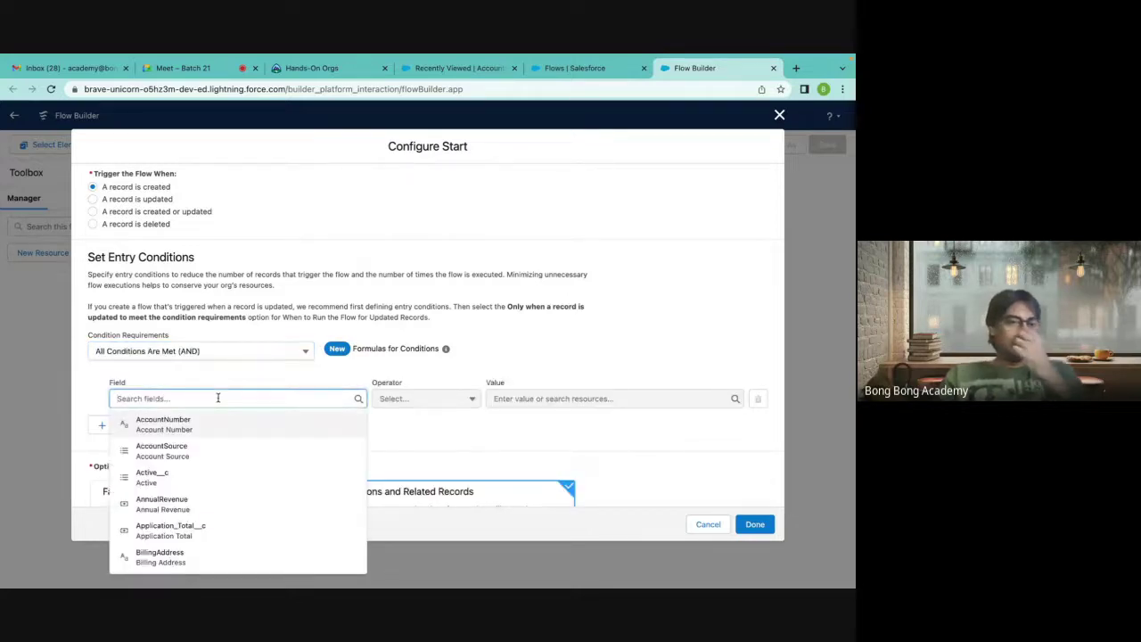
scroll(220, 398, down, 1)
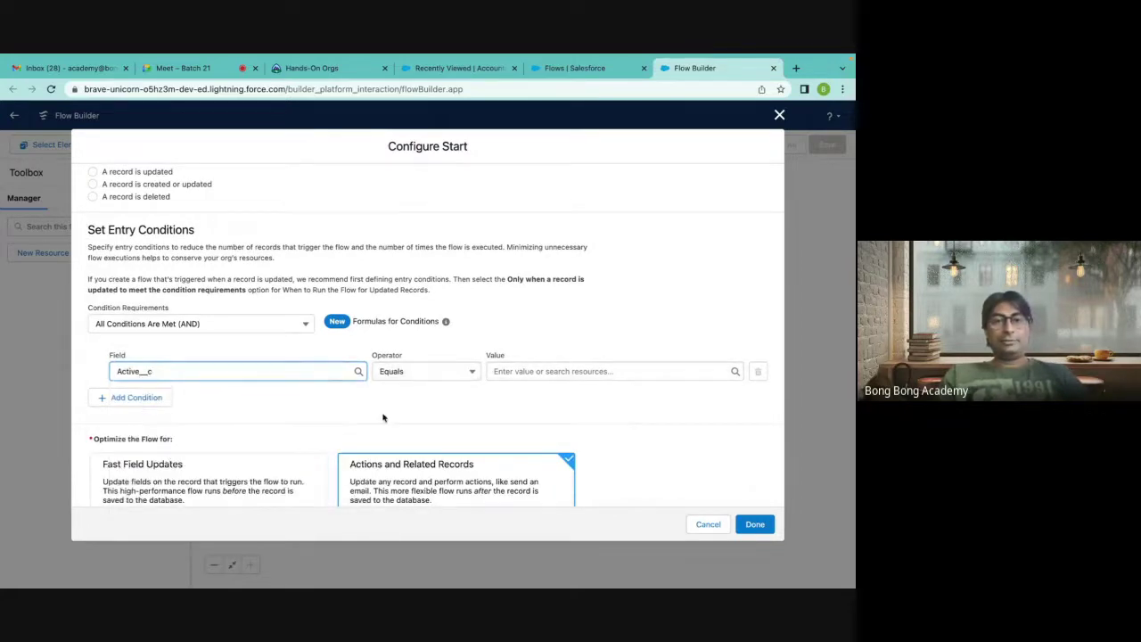
click(454, 378)
click(528, 344)
click(542, 369)
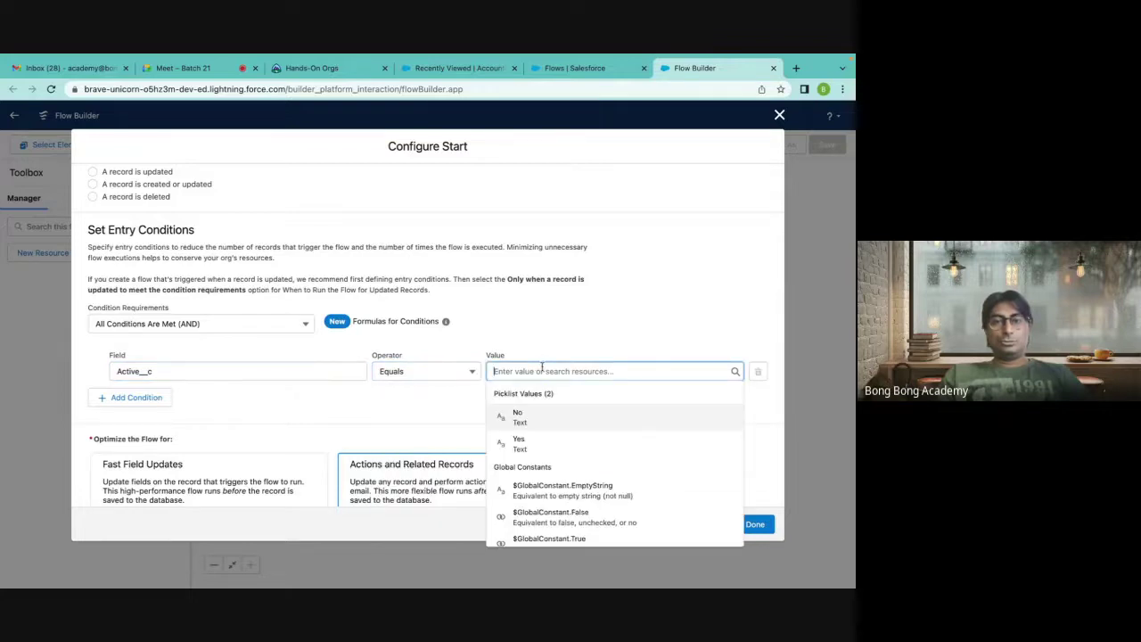
click(533, 441)
scroll(535, 294, down, 1)
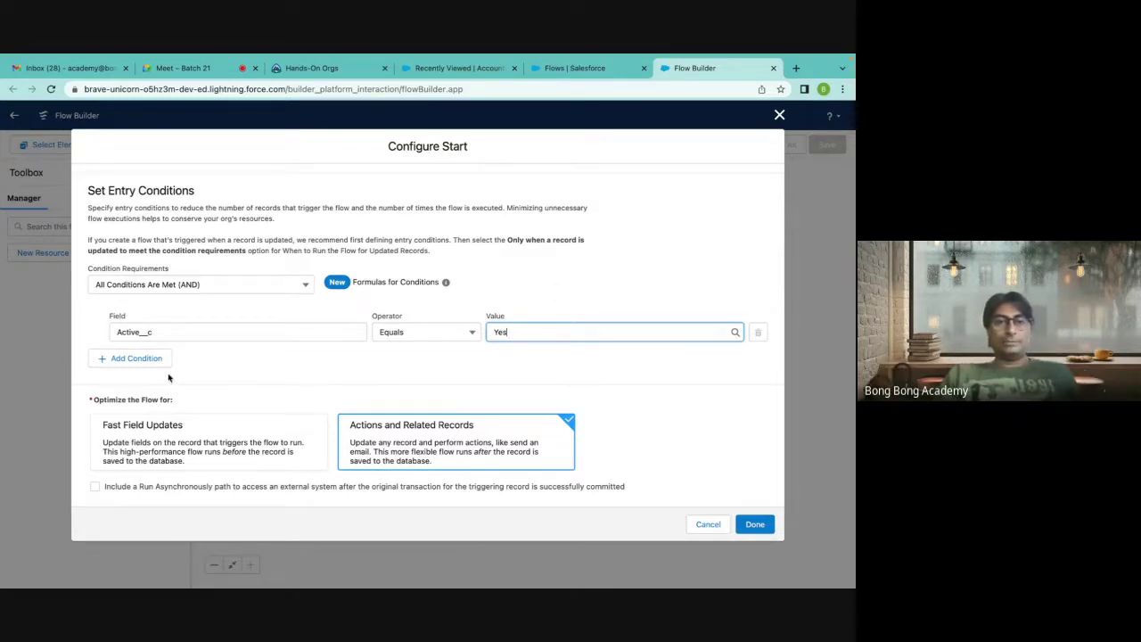
Keep all conditions required and optimize the flow for Actions and Related Records.
click(190, 287)
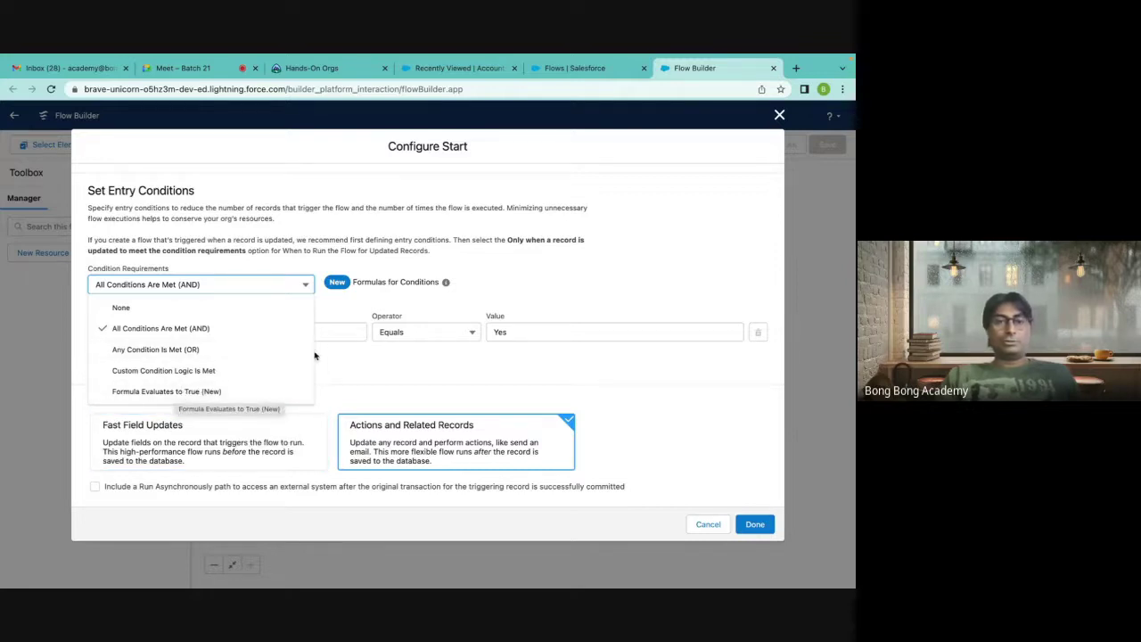
click(395, 237)
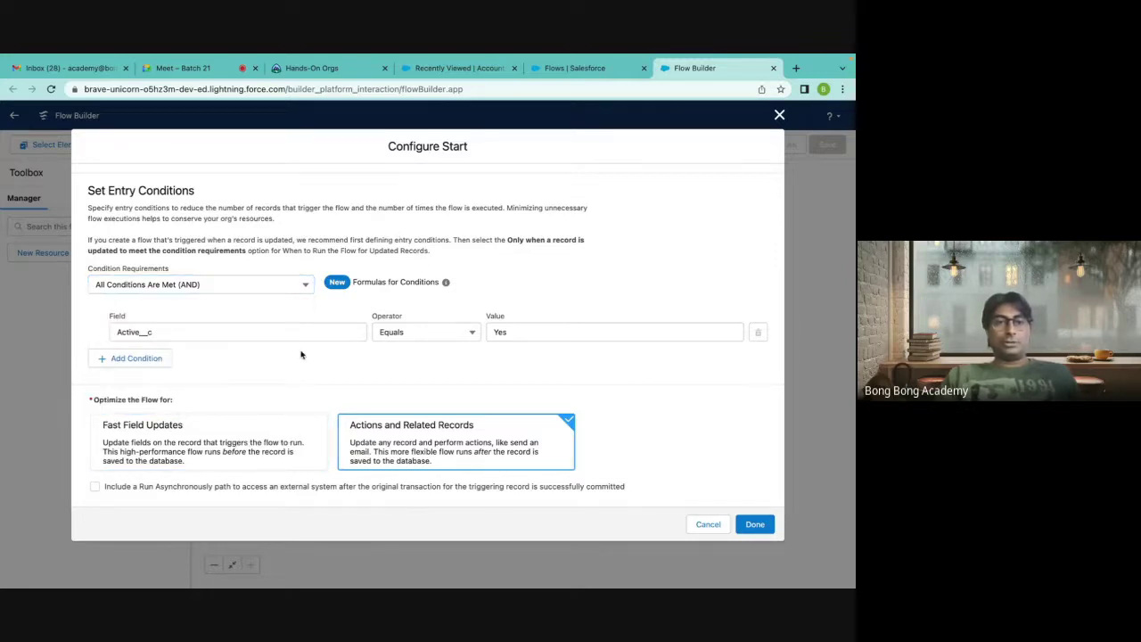
click(252, 440)
click(385, 446)
click(192, 451)
click(379, 443)
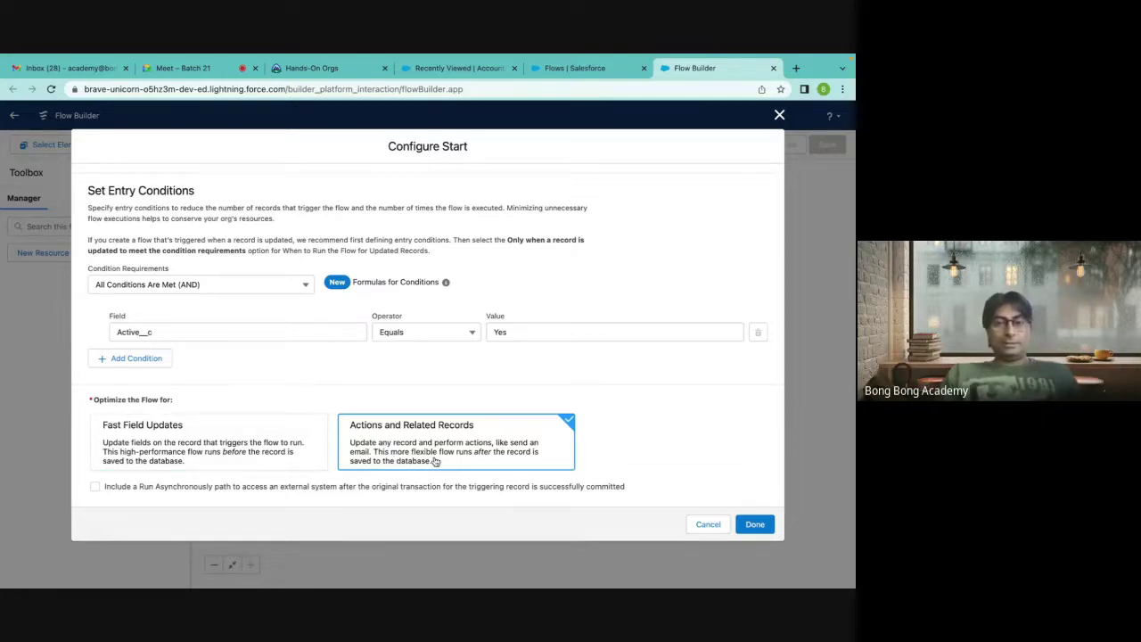
Toggle between the two optimization cards, ending on Fast Field Updates.
click(246, 453)
click(413, 439)
click(257, 438)
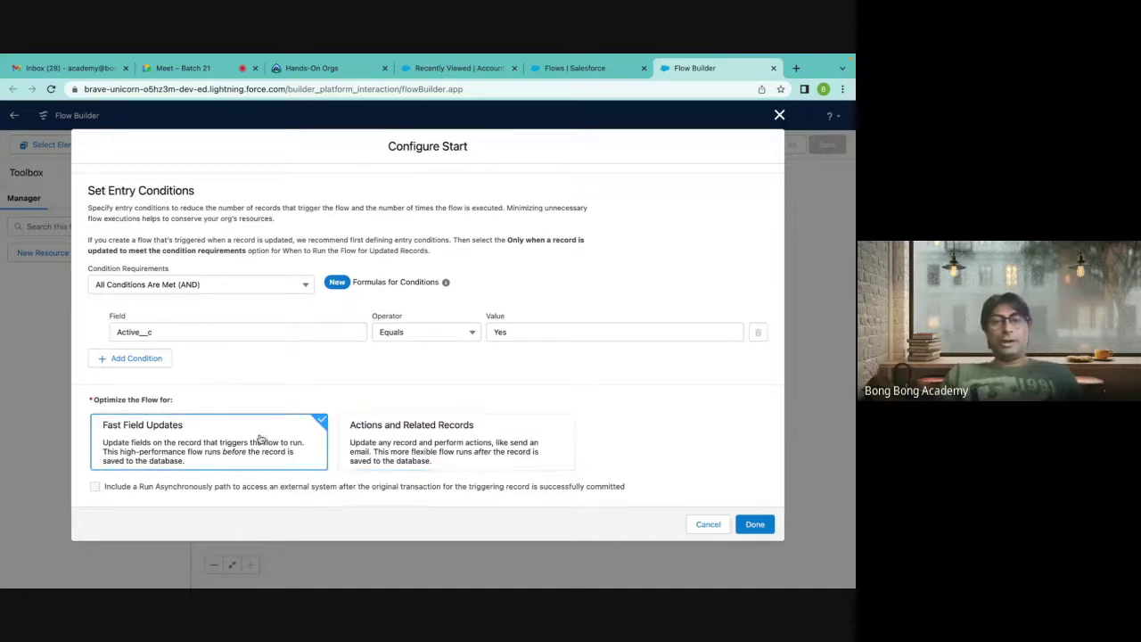
click(448, 444)
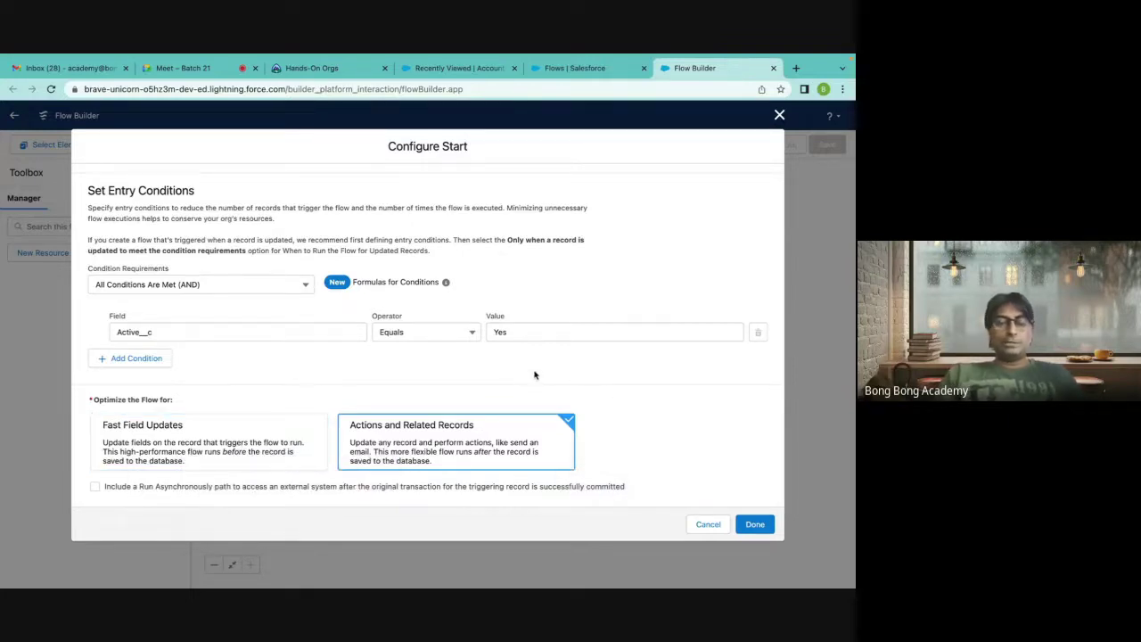
click(284, 427)
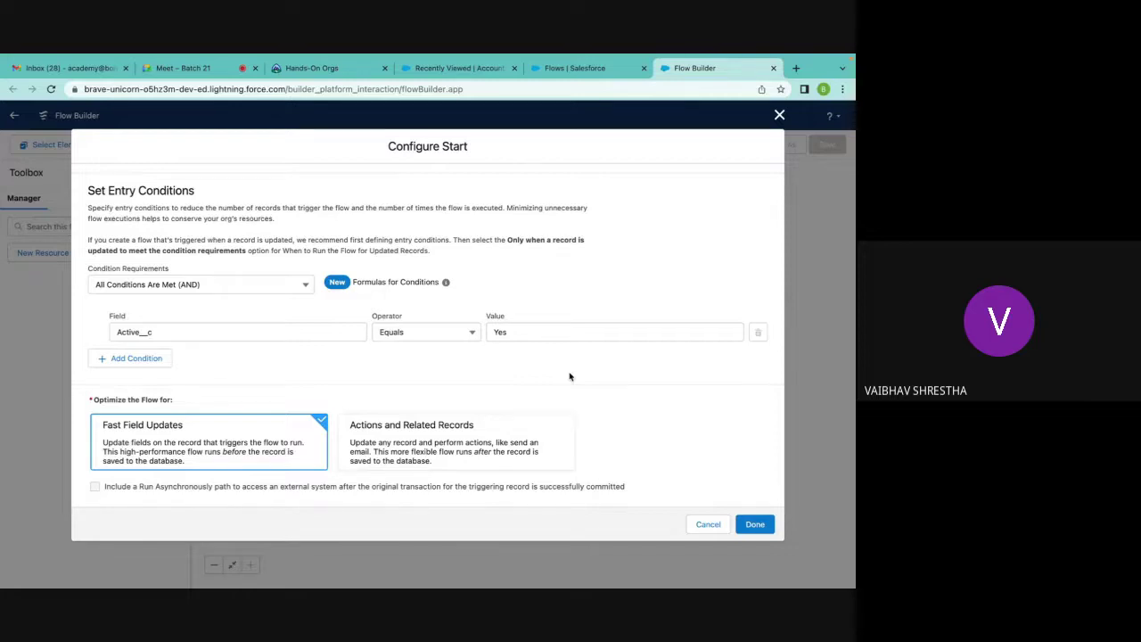
click(421, 455)
click(268, 459)
scroll(341, 407, up, 3)
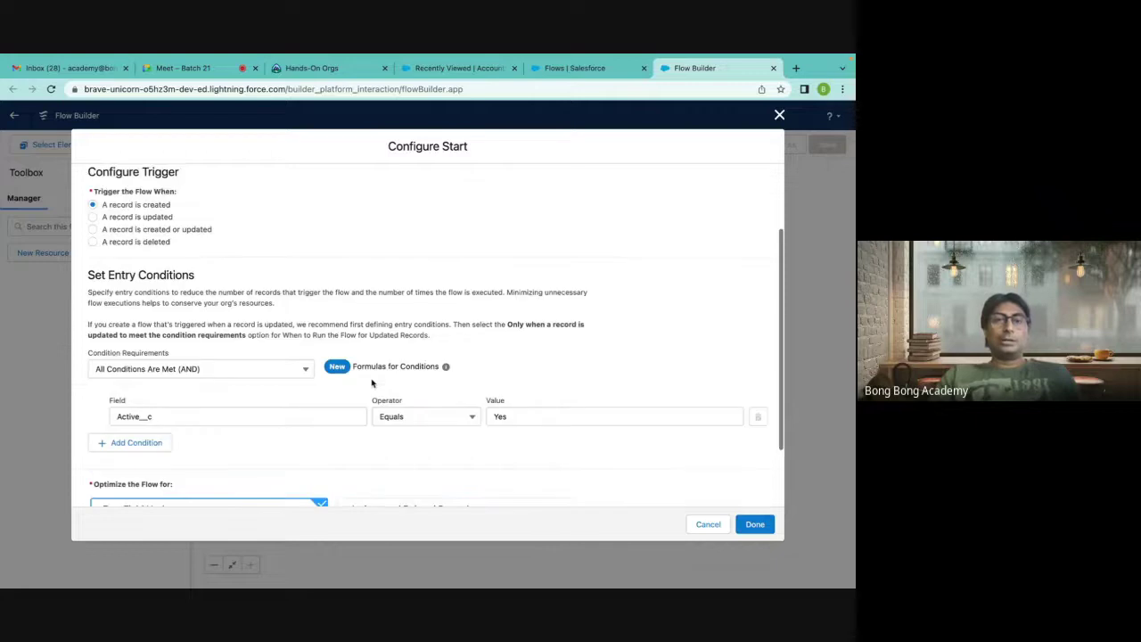
scroll(349, 335, down, 2)
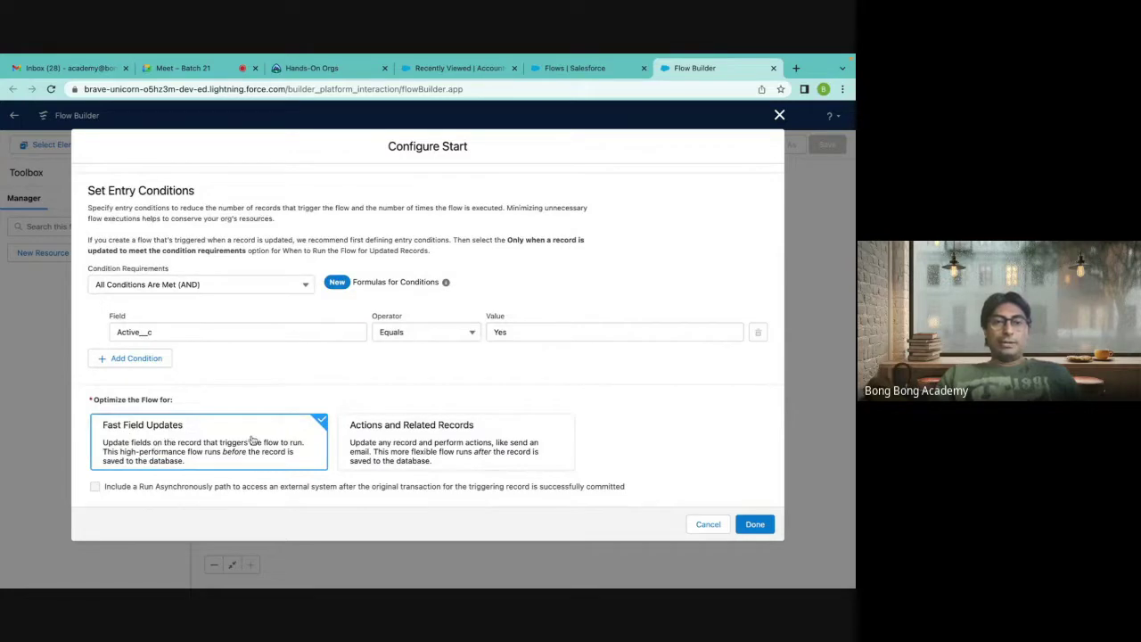
Switch the optimization back and forth and reconfirm 'A record is created' as the trigger.
click(505, 446)
click(201, 449)
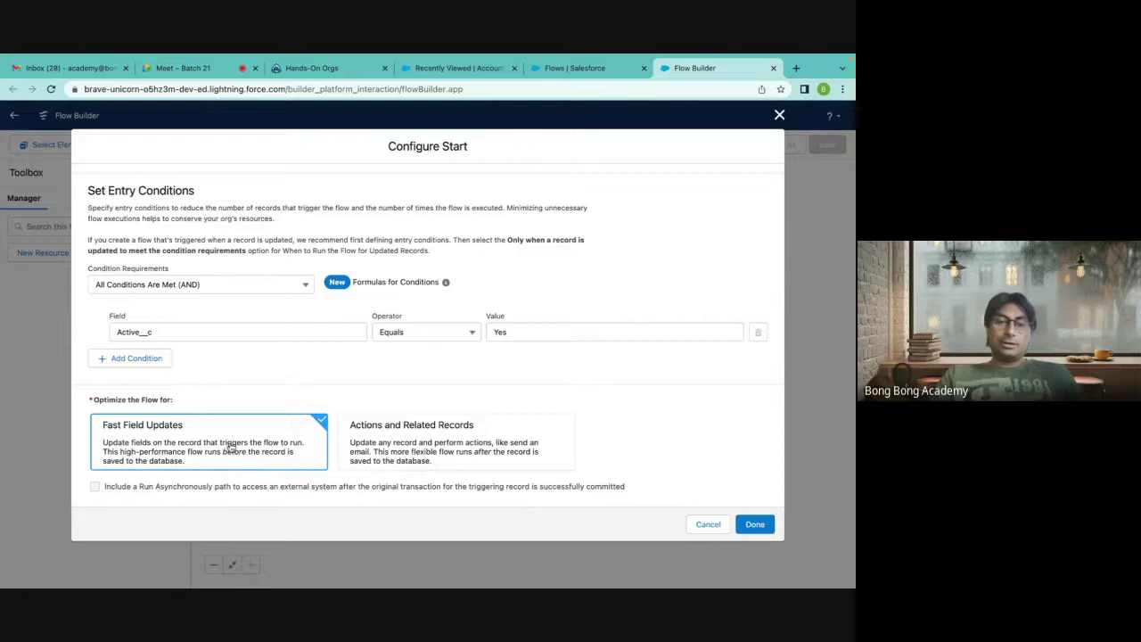
click(416, 439)
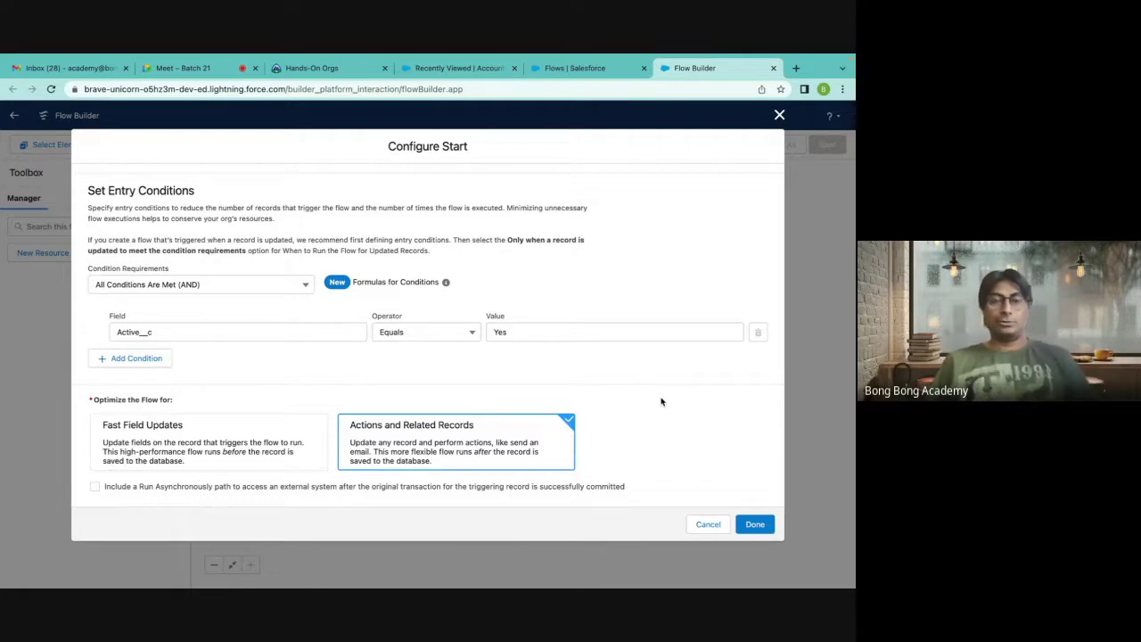
click(167, 451)
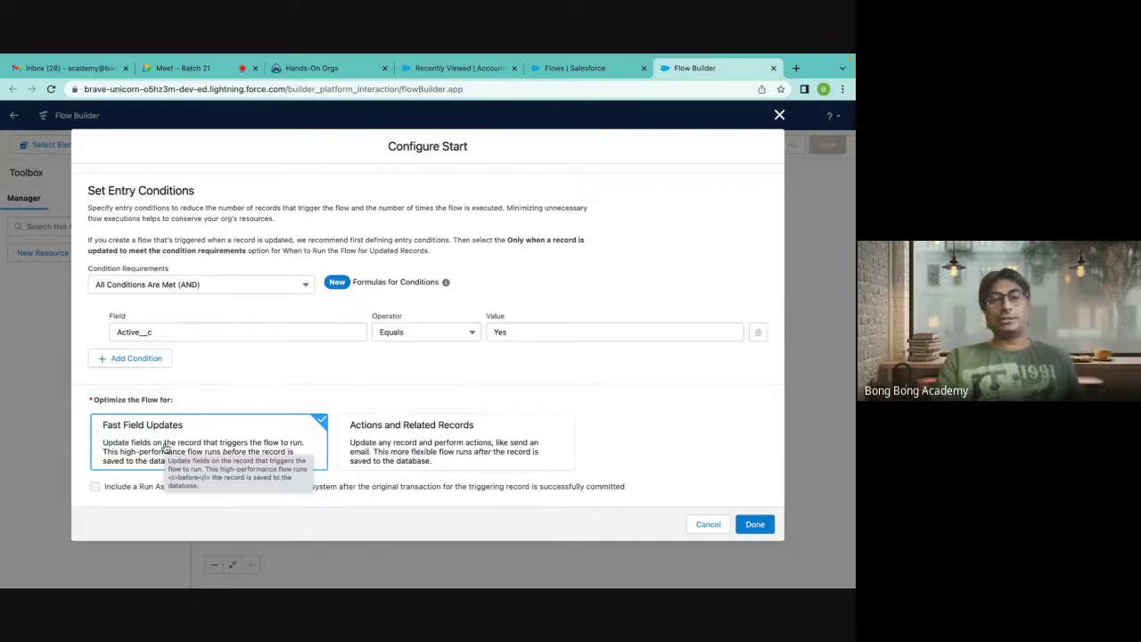
click(382, 446)
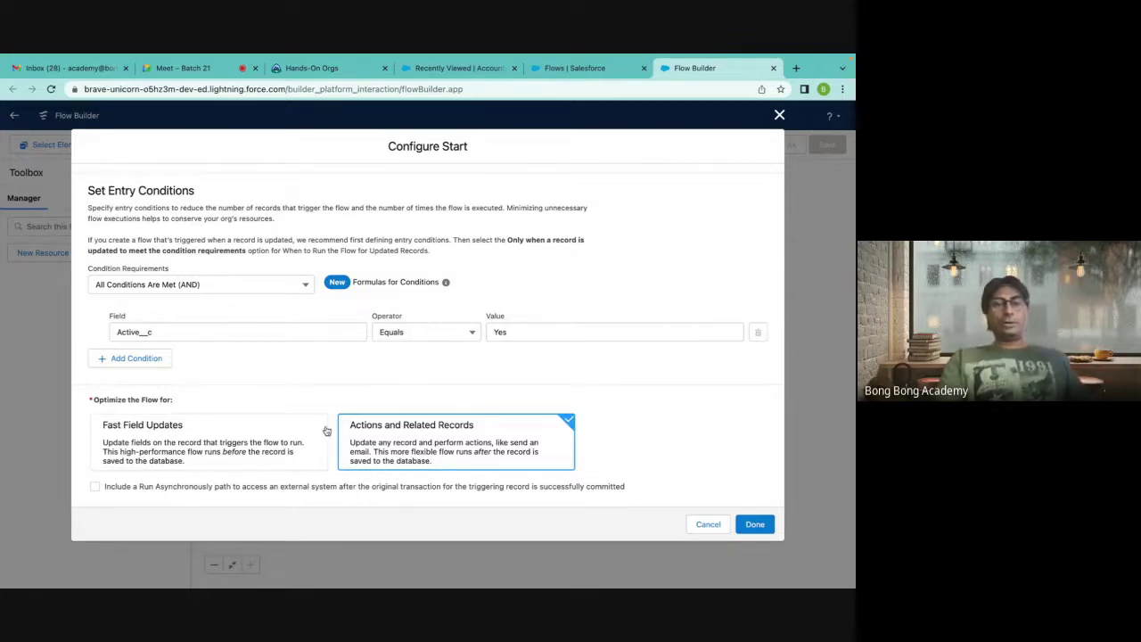
scroll(354, 406, up, 5)
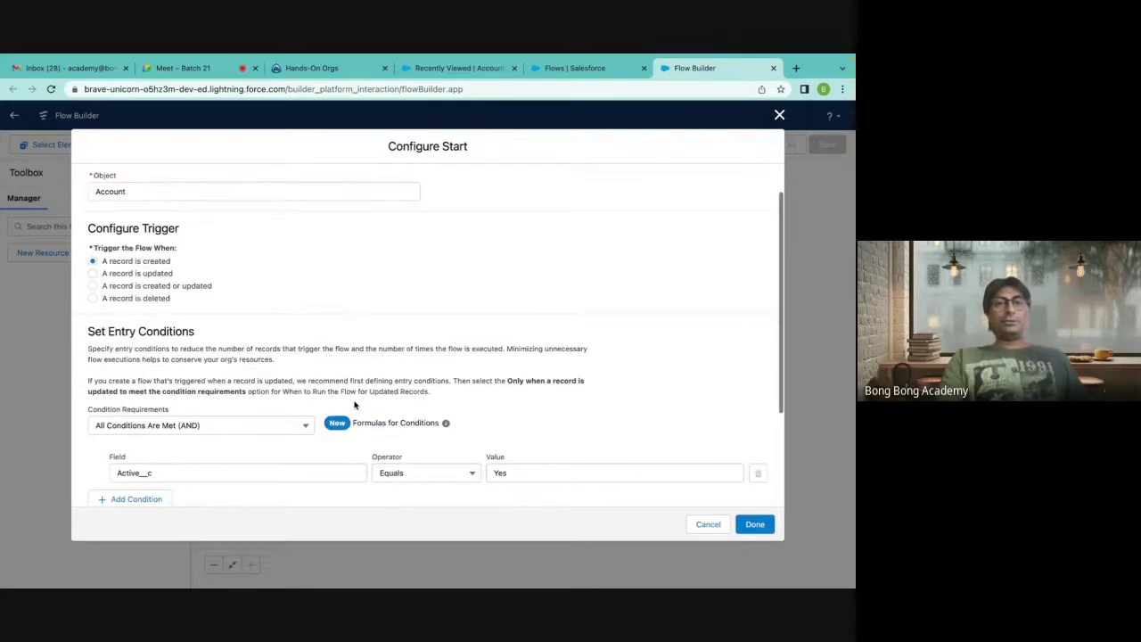
click(90, 301)
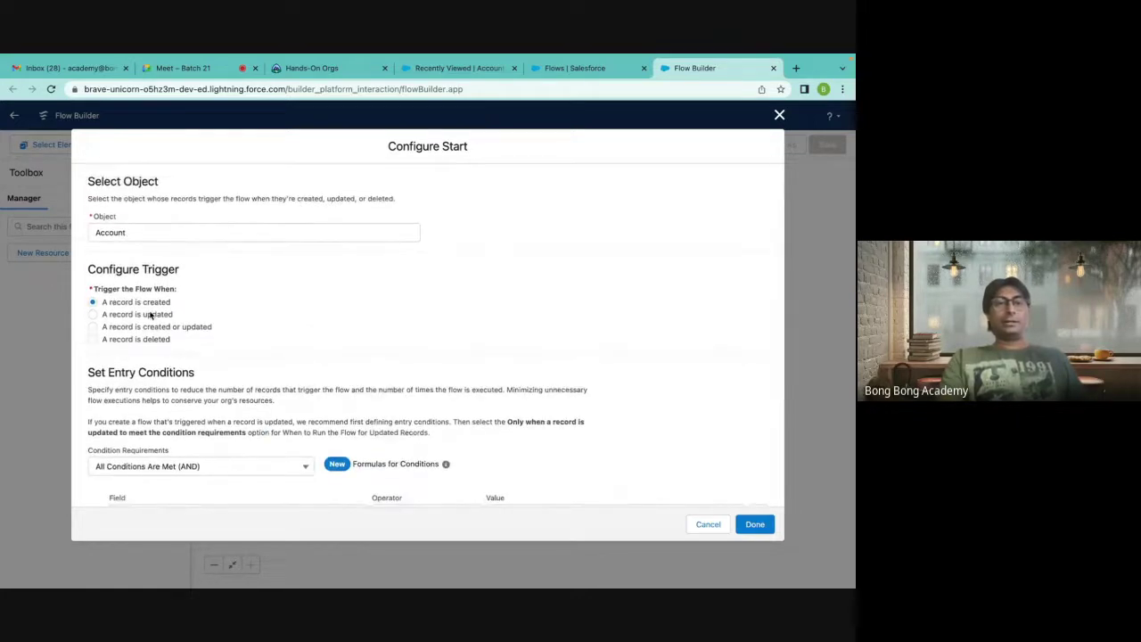
scroll(157, 315, down, 2)
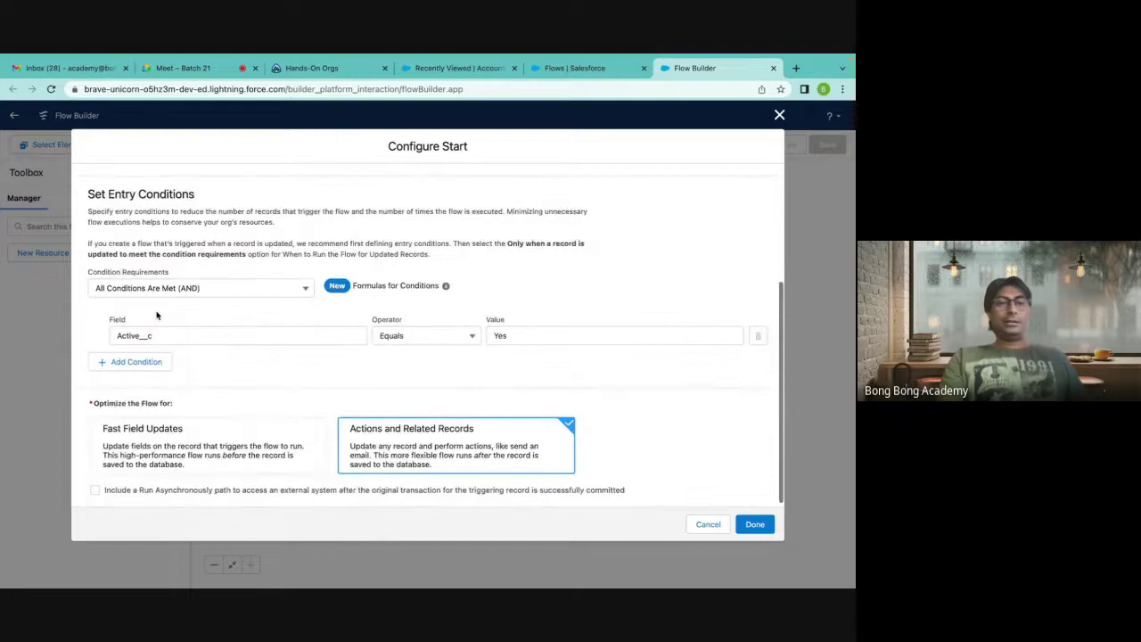
Keep alternating between Fast Field Updates and Actions and Related Records optimization.
click(162, 450)
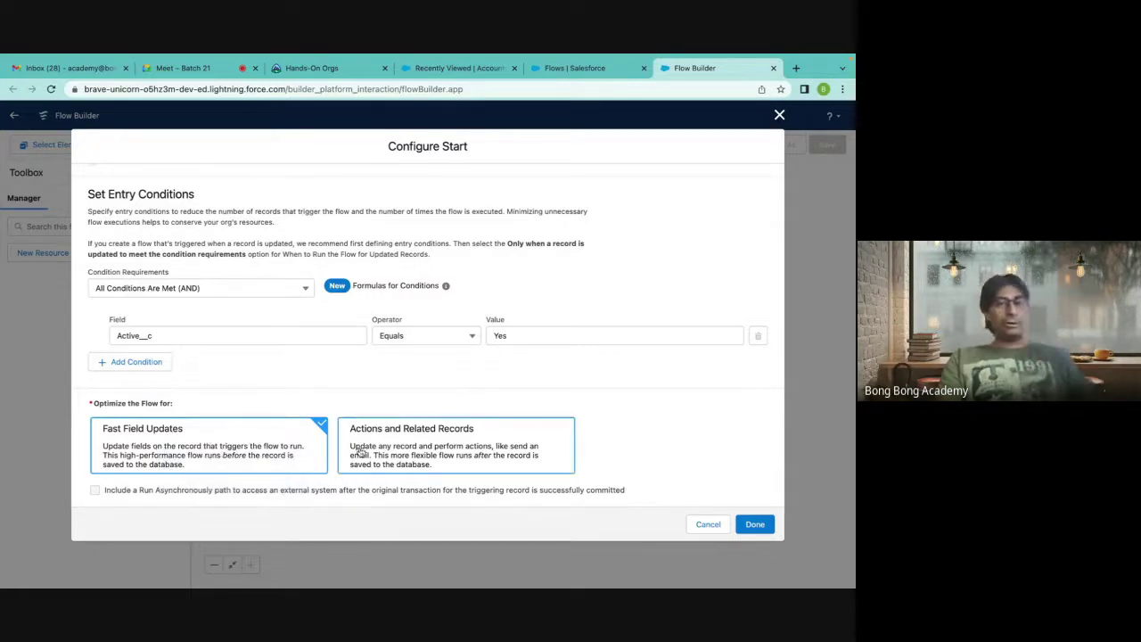
click(400, 448)
scroll(274, 328, up, 3)
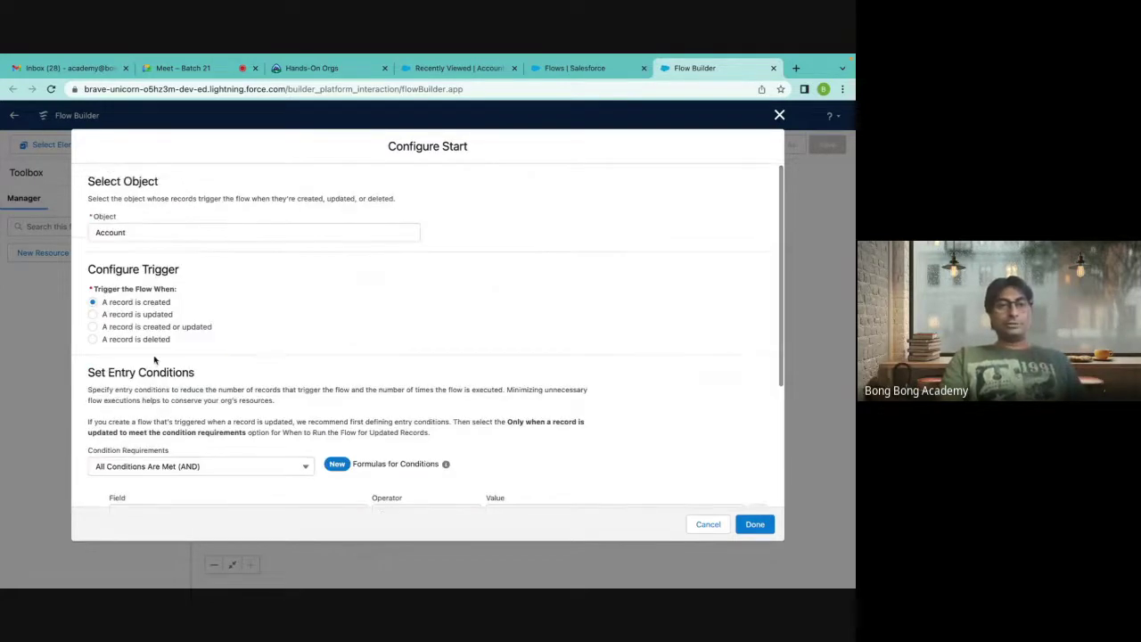
scroll(313, 347, down, 3)
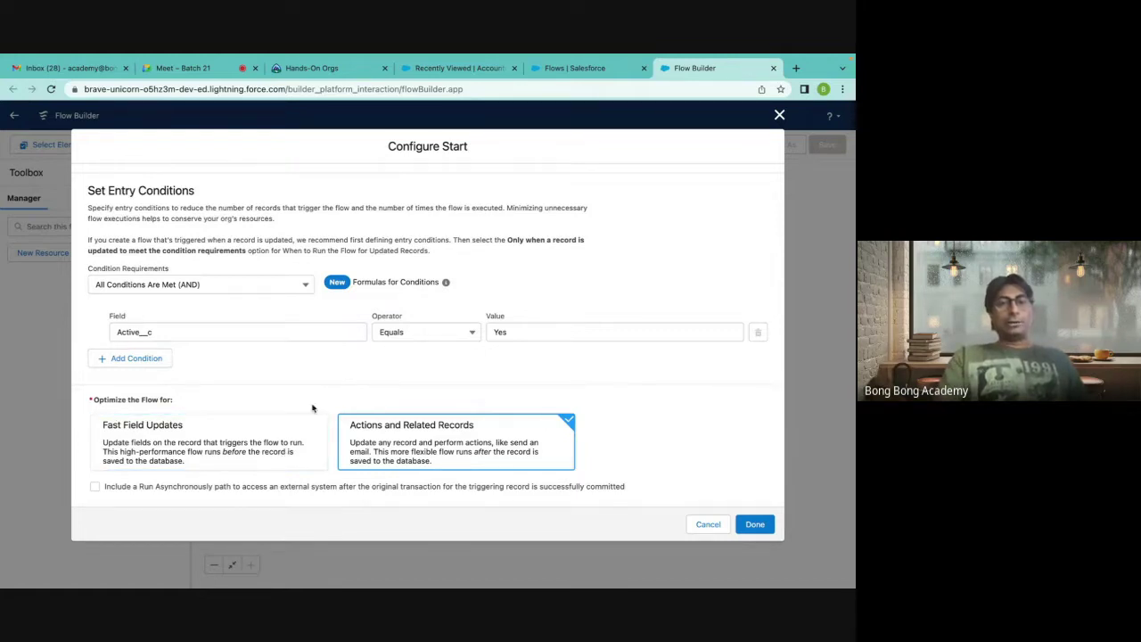
click(280, 442)
click(405, 448)
click(272, 447)
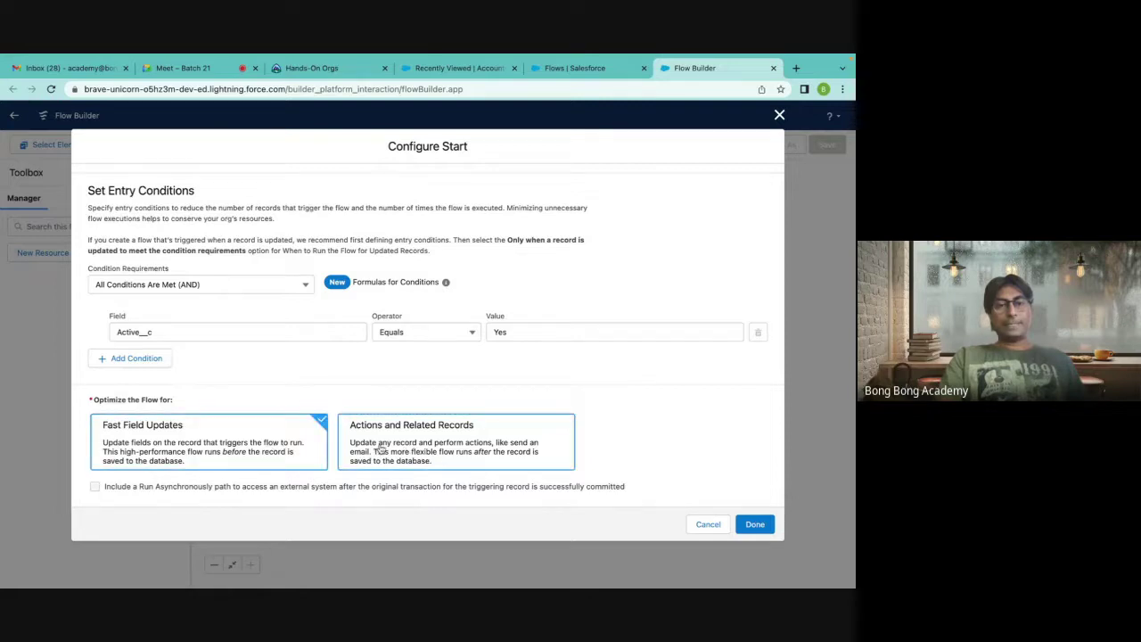
click(374, 449)
click(291, 444)
click(381, 431)
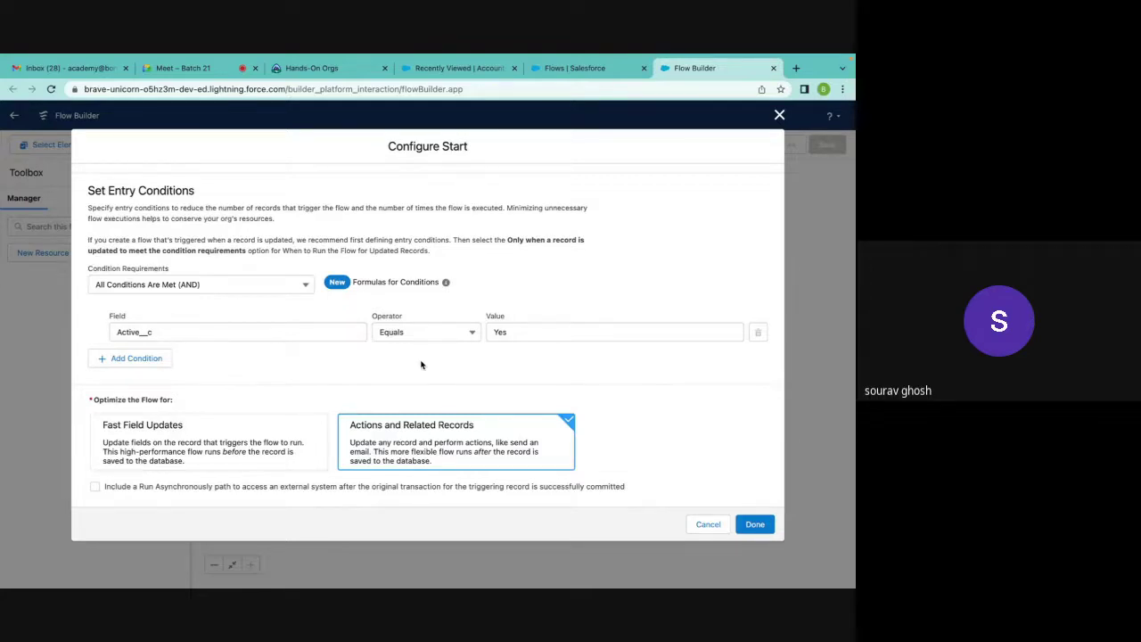
click(144, 454)
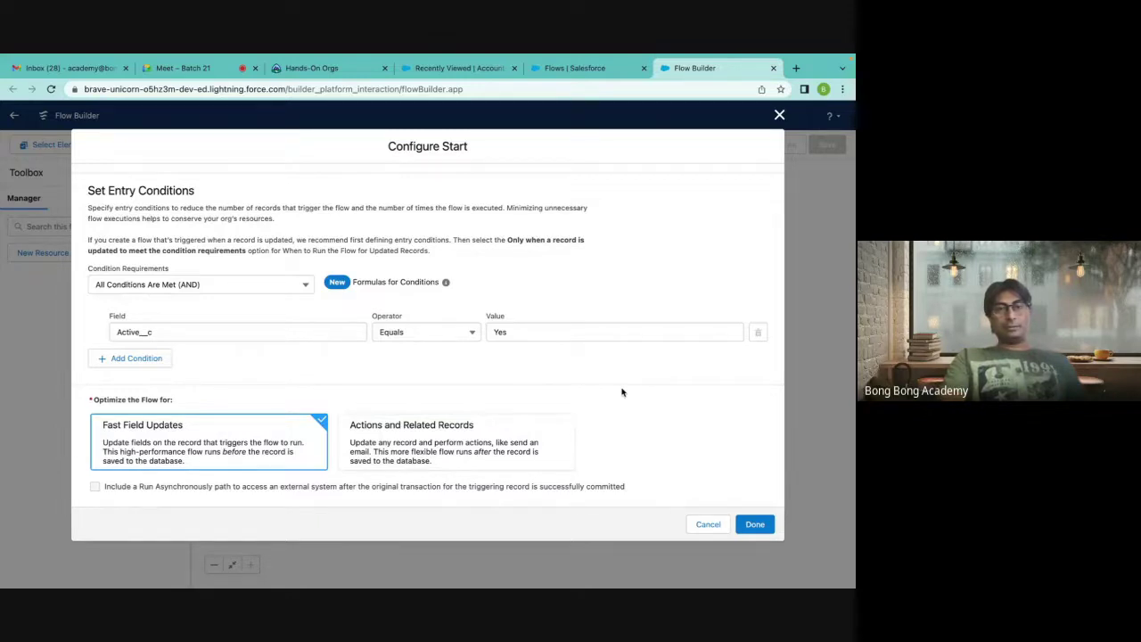
Select Actions and Related Records optimization and apply the start settings with Done.
scroll(622, 392, up, 5)
scroll(622, 393, down, 5)
scroll(623, 392, up, 5)
scroll(623, 392, down, 5)
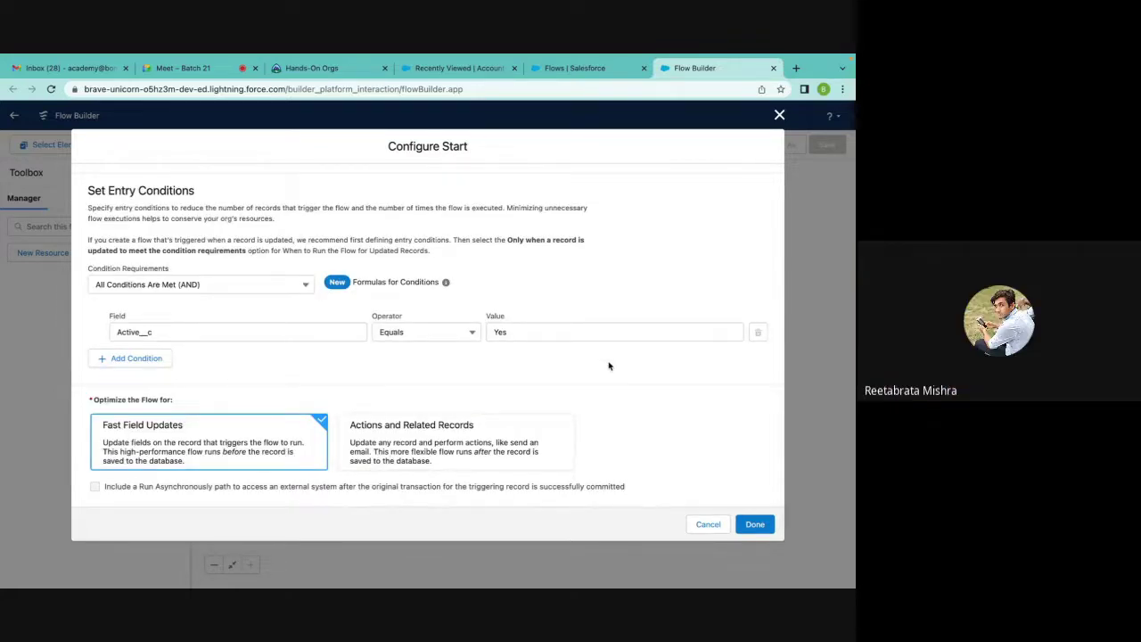
scroll(609, 365, up, 5)
scroll(570, 368, down, 5)
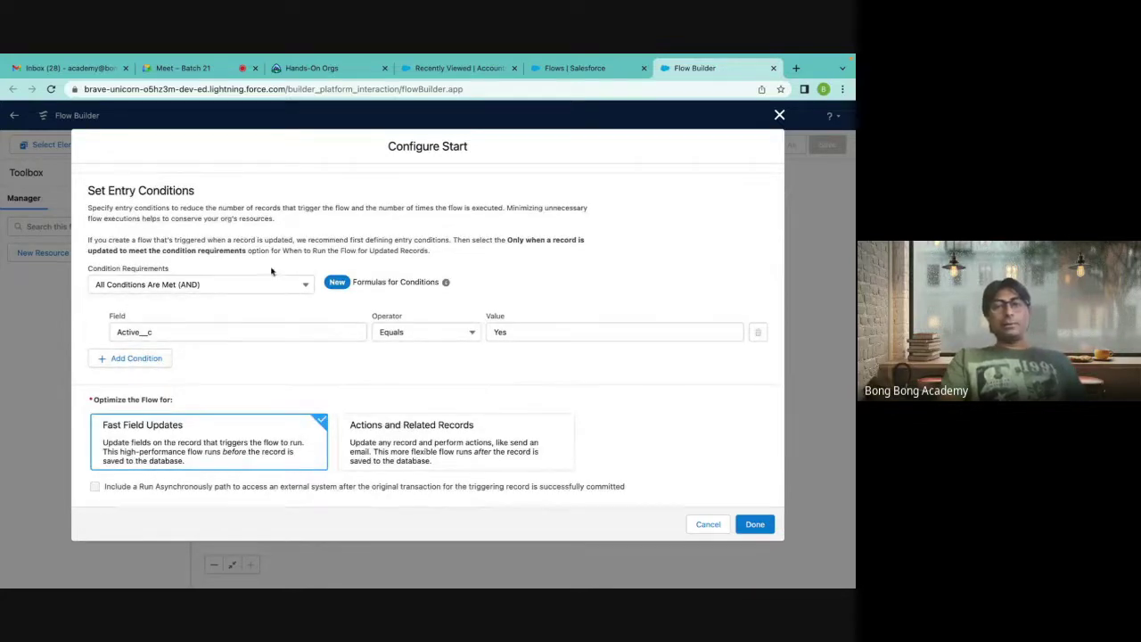
scroll(343, 324, up, 2)
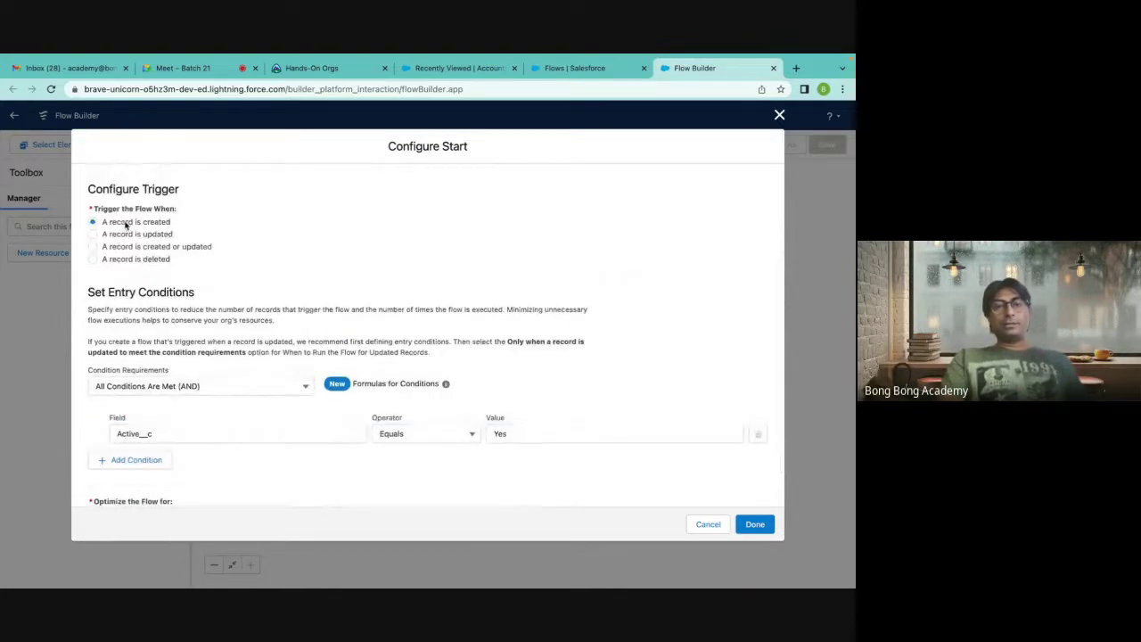
scroll(266, 335, down, 2)
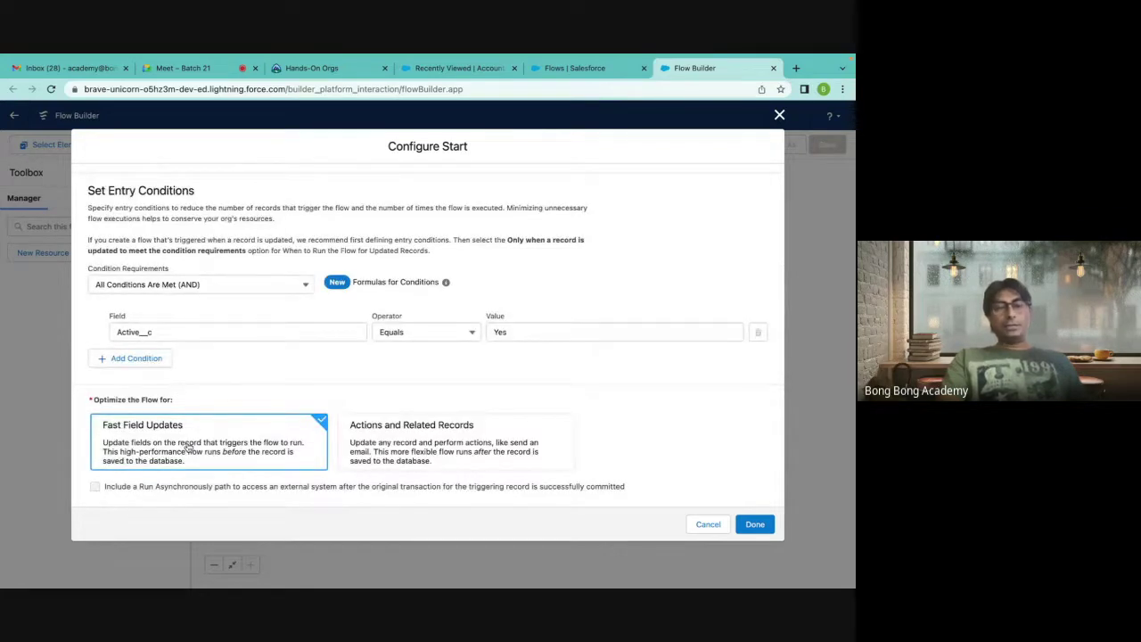
click(417, 456)
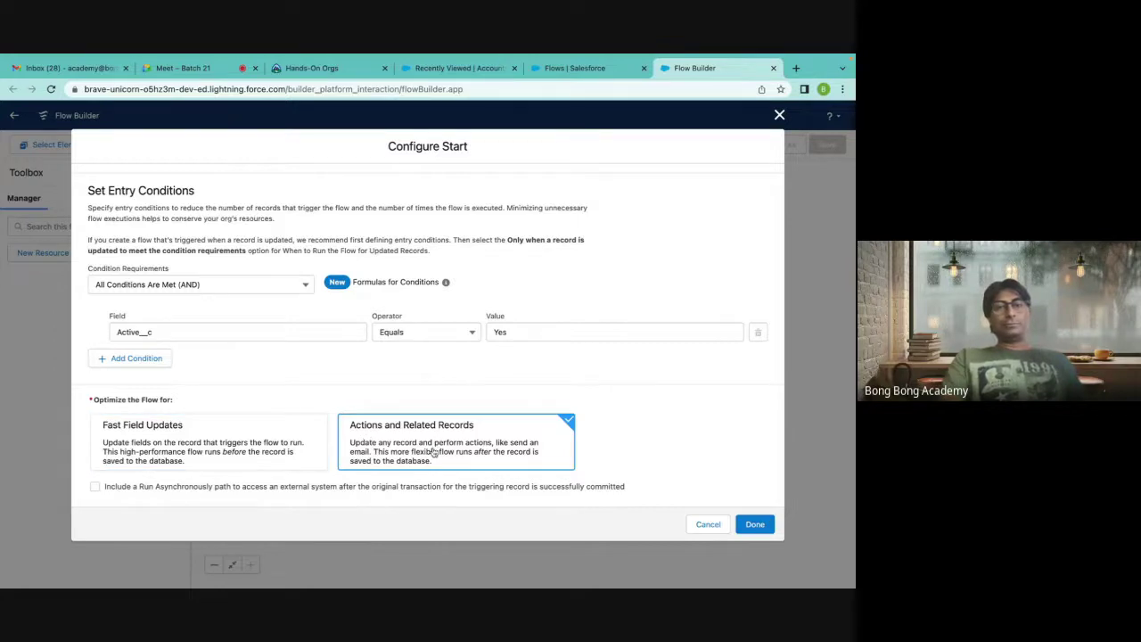
click(755, 530)
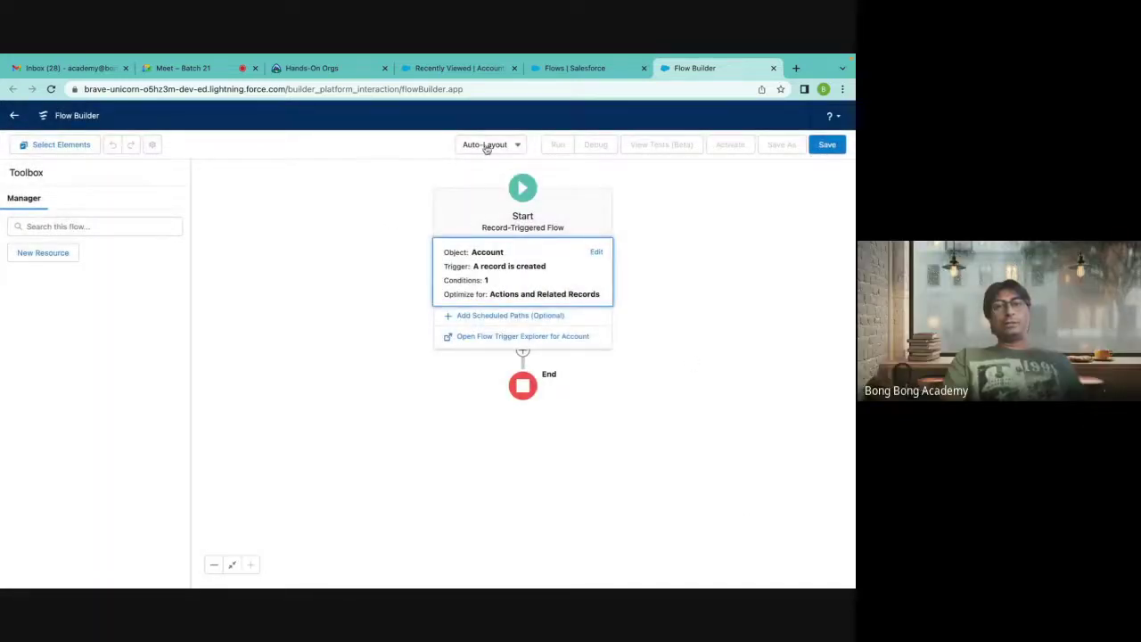
Try the Free-Form layout, revert to Auto-Layout, and briefly view the Start settings.
click(486, 146)
click(484, 188)
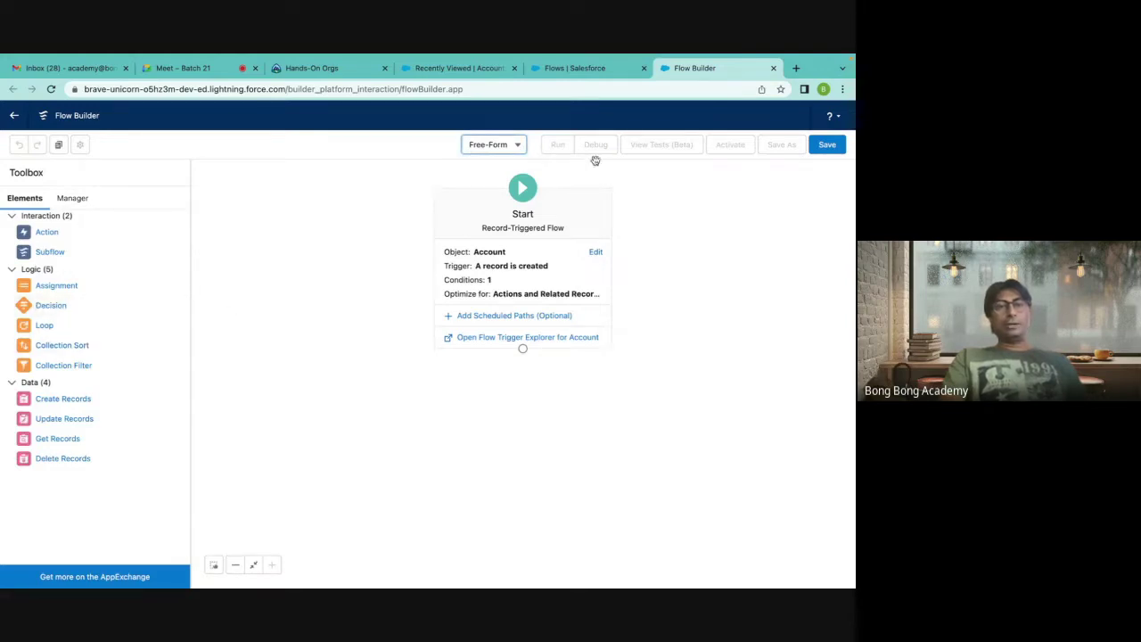
click(499, 149)
click(505, 169)
double_click(519, 292)
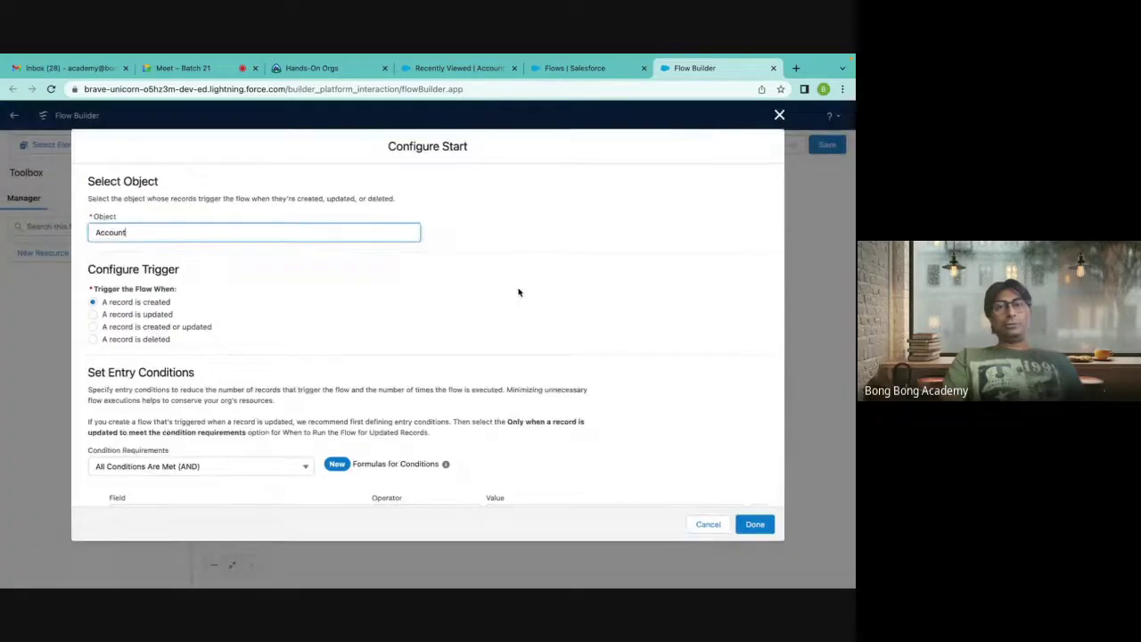
click(779, 114)
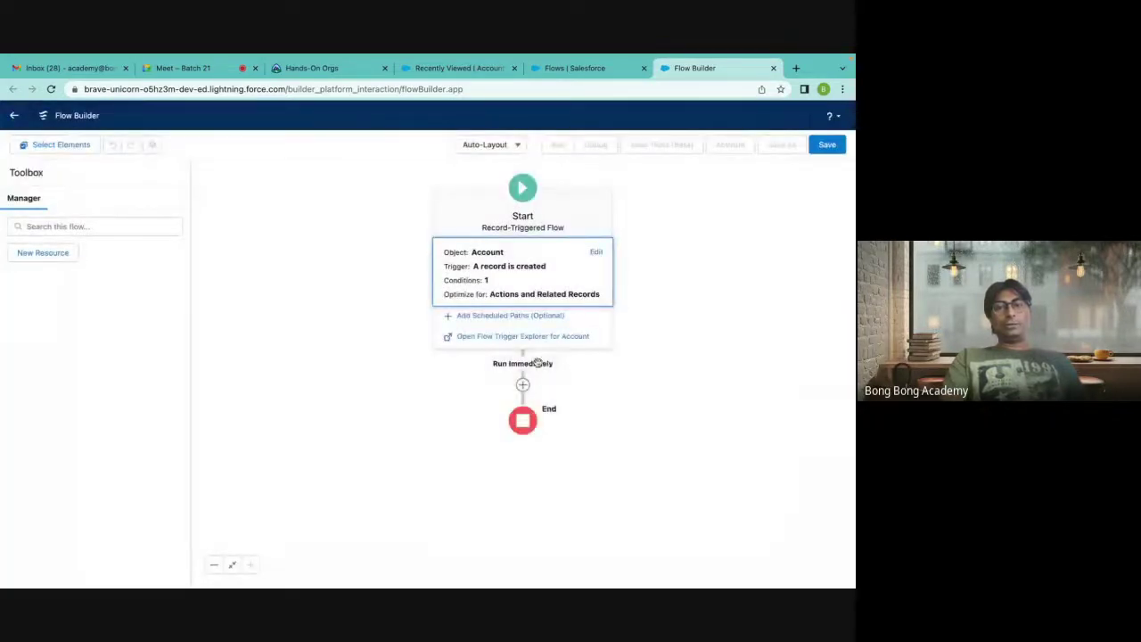
Check the elements available after Start, switch to Free-Form, and reopen Configure Start.
click(523, 384)
scroll(505, 337, down, 3)
scroll(503, 337, down, 5)
scroll(499, 333, up, 10)
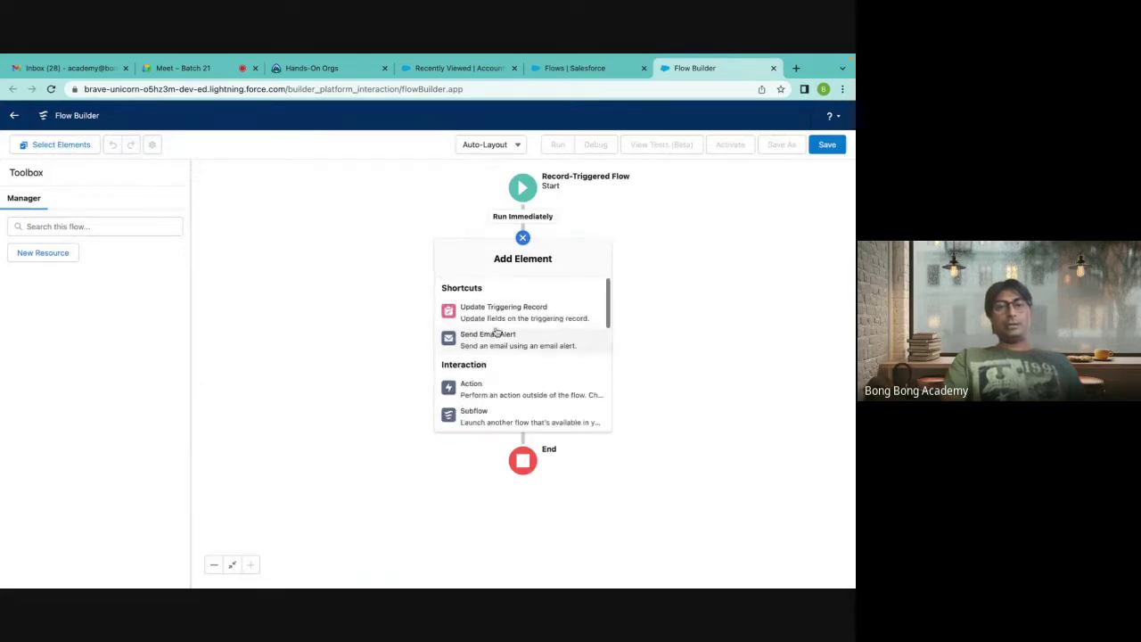
click(469, 145)
click(479, 190)
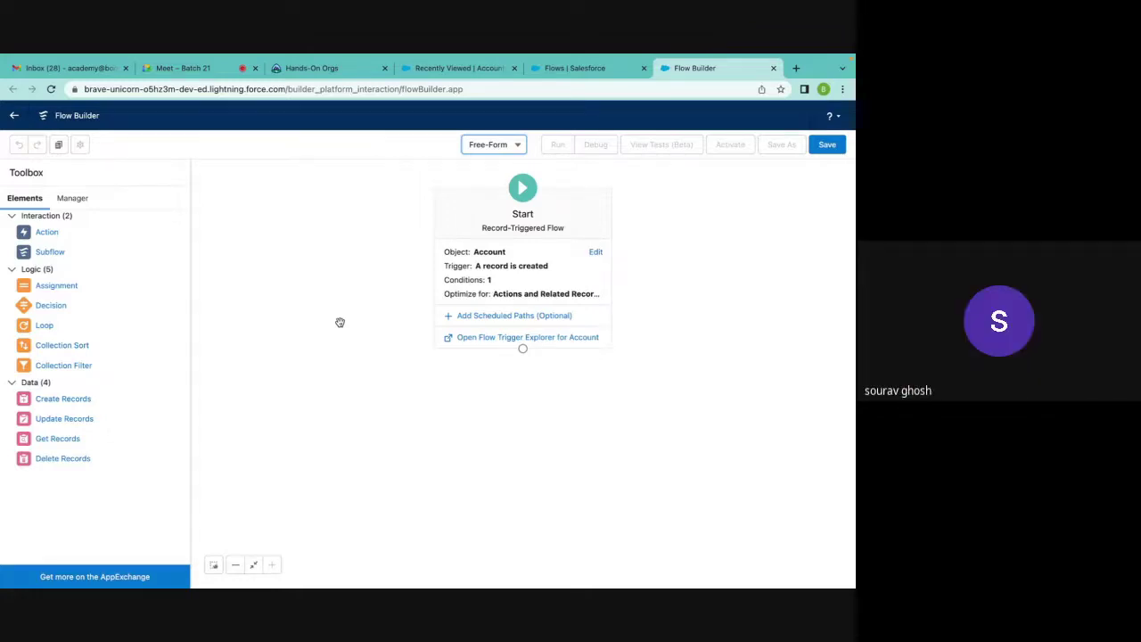
double_click(512, 299)
scroll(512, 300, down, 2)
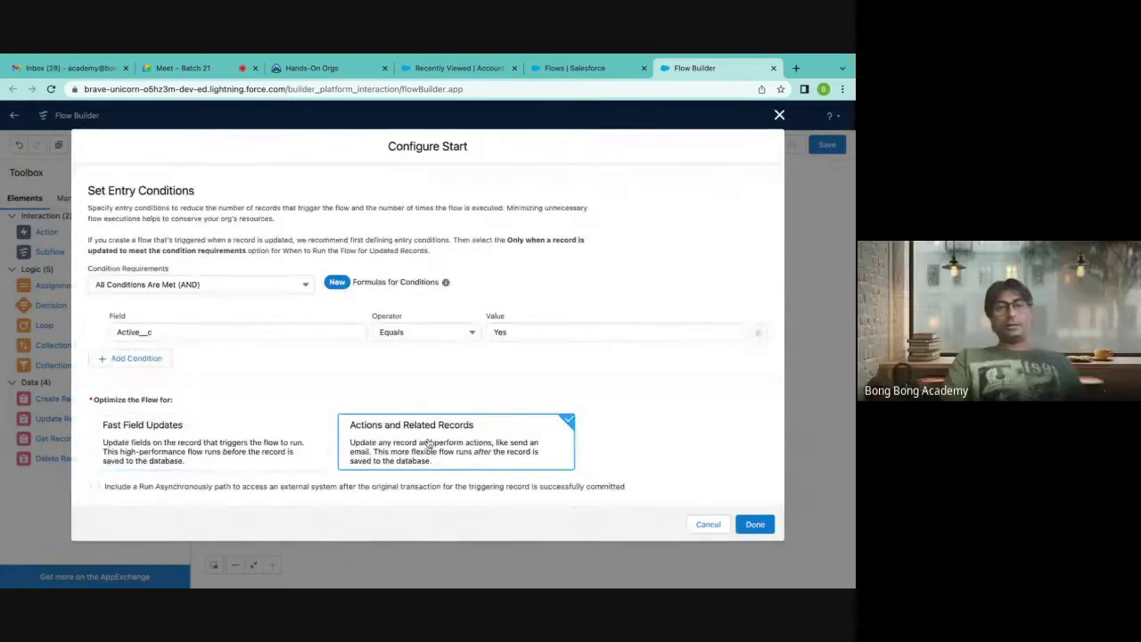
scroll(352, 318, up, 2)
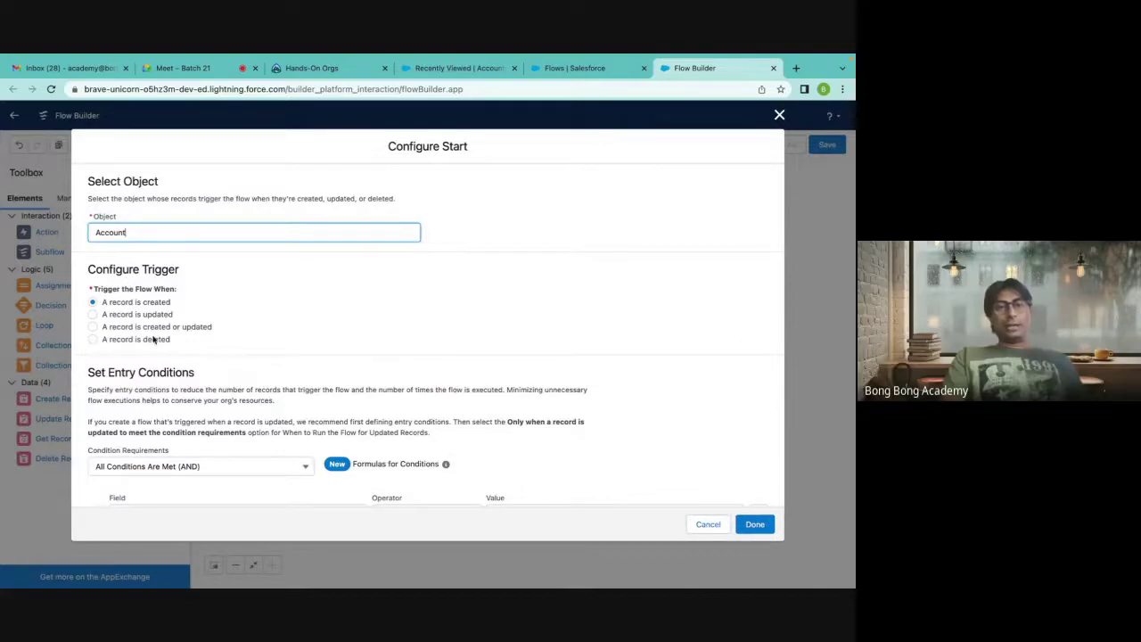
scroll(395, 386, down, 2)
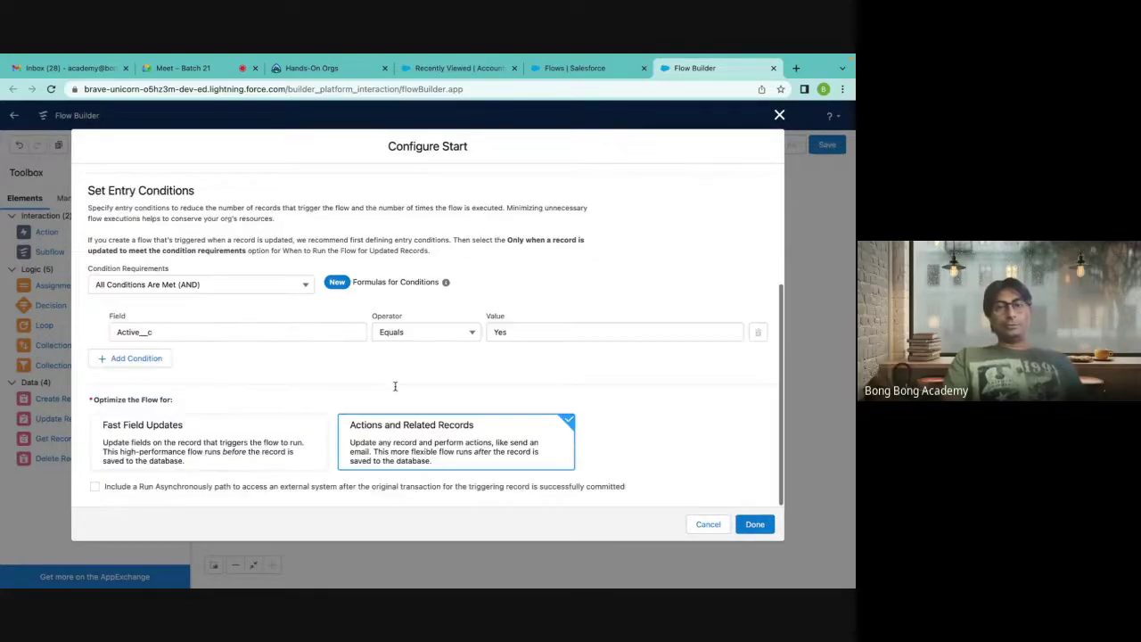
scroll(395, 389, up, 3)
scroll(396, 389, down, 3)
scroll(396, 389, up, 3)
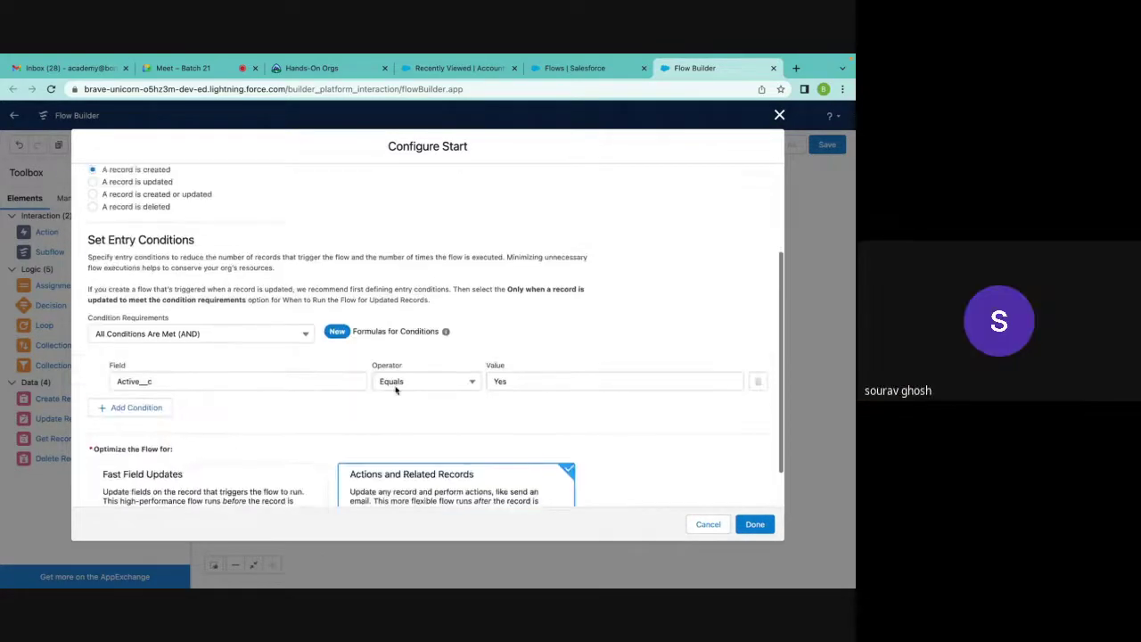
scroll(174, 444, down, 3)
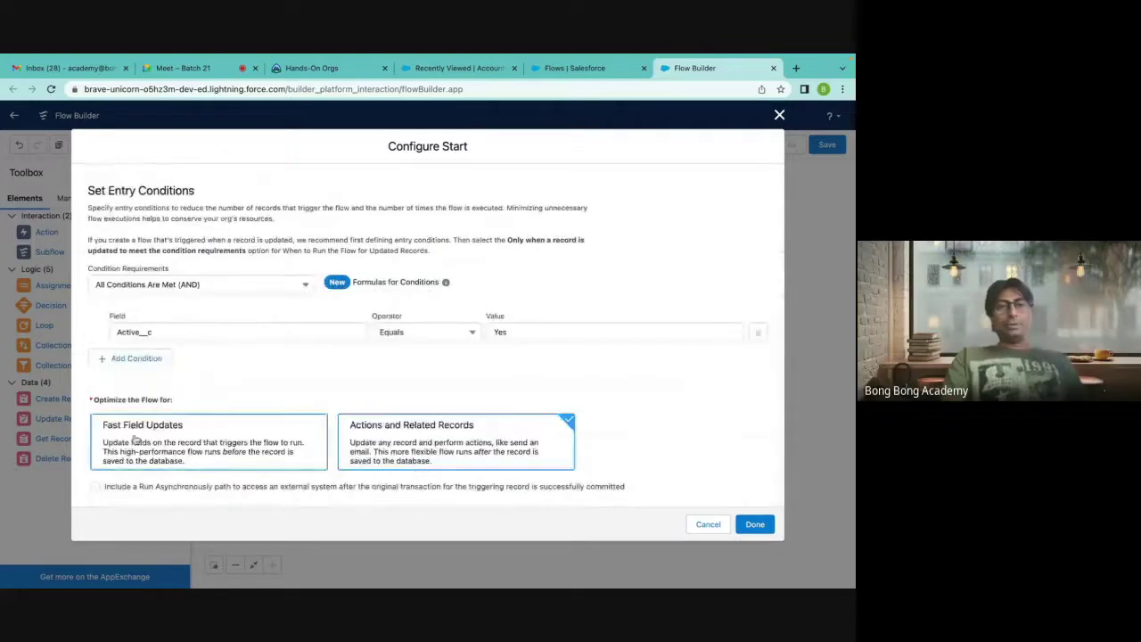
click(239, 443)
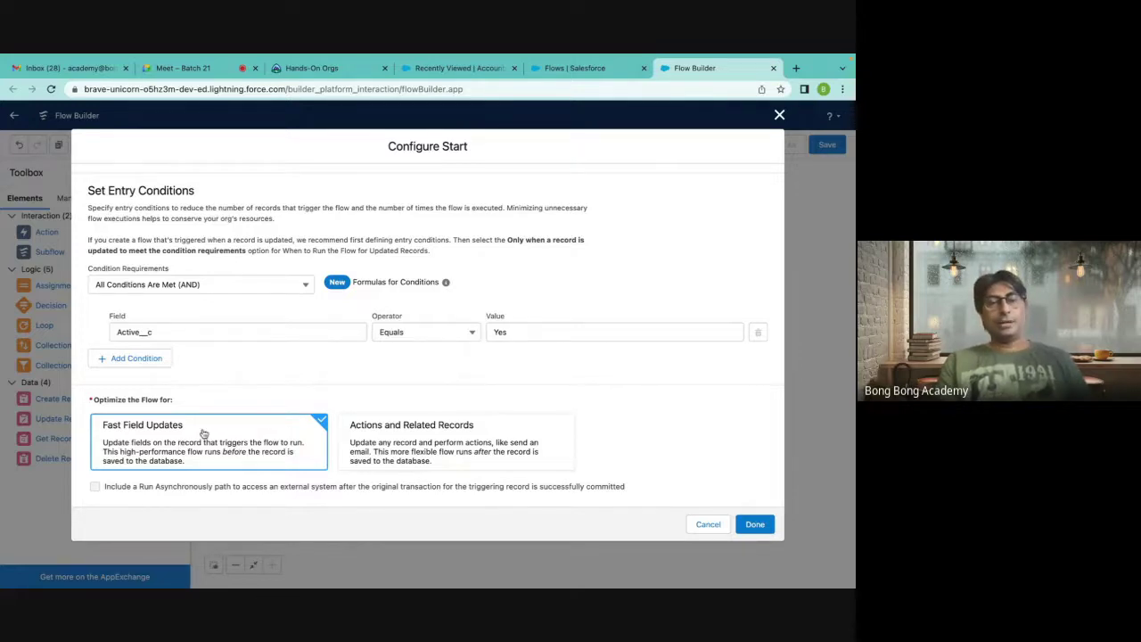
click(386, 454)
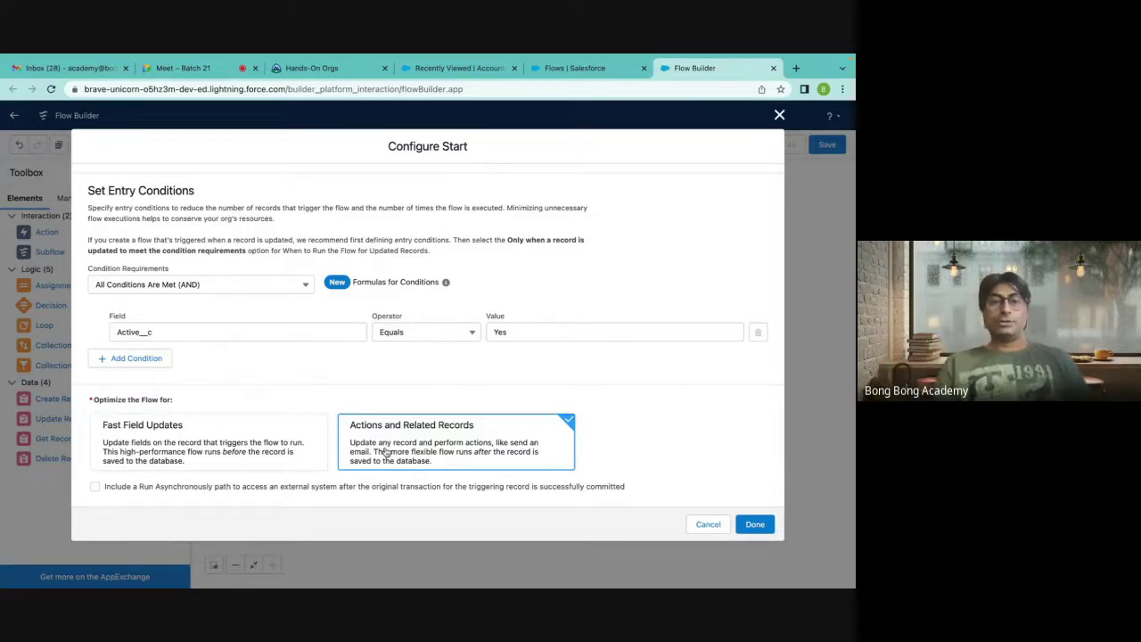
scroll(386, 453, up, 3)
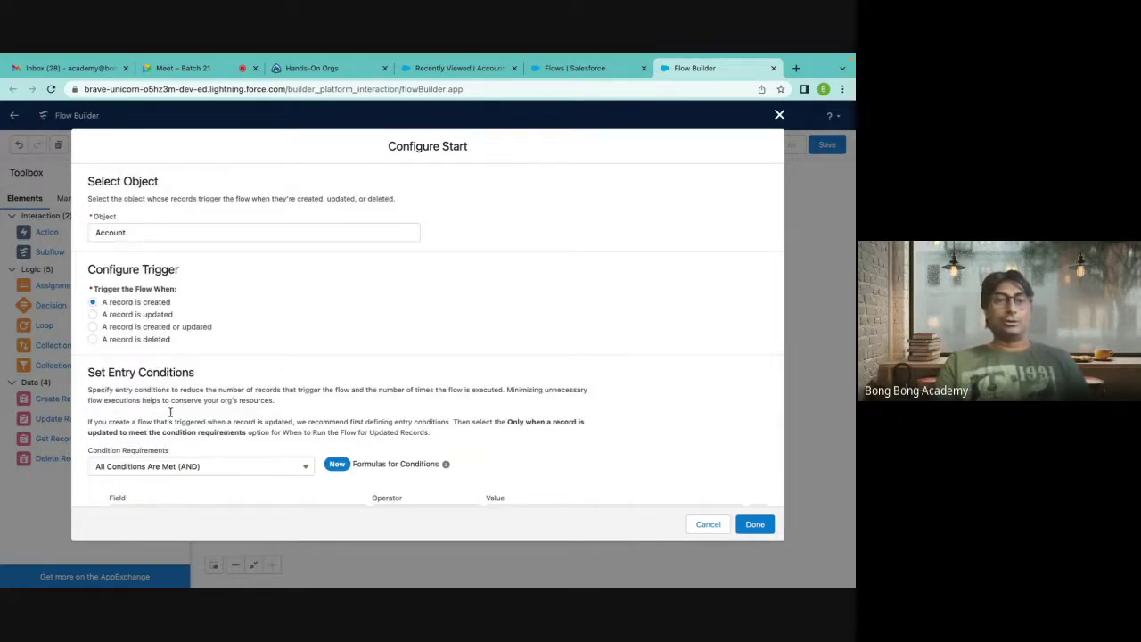
scroll(285, 478, down, 3)
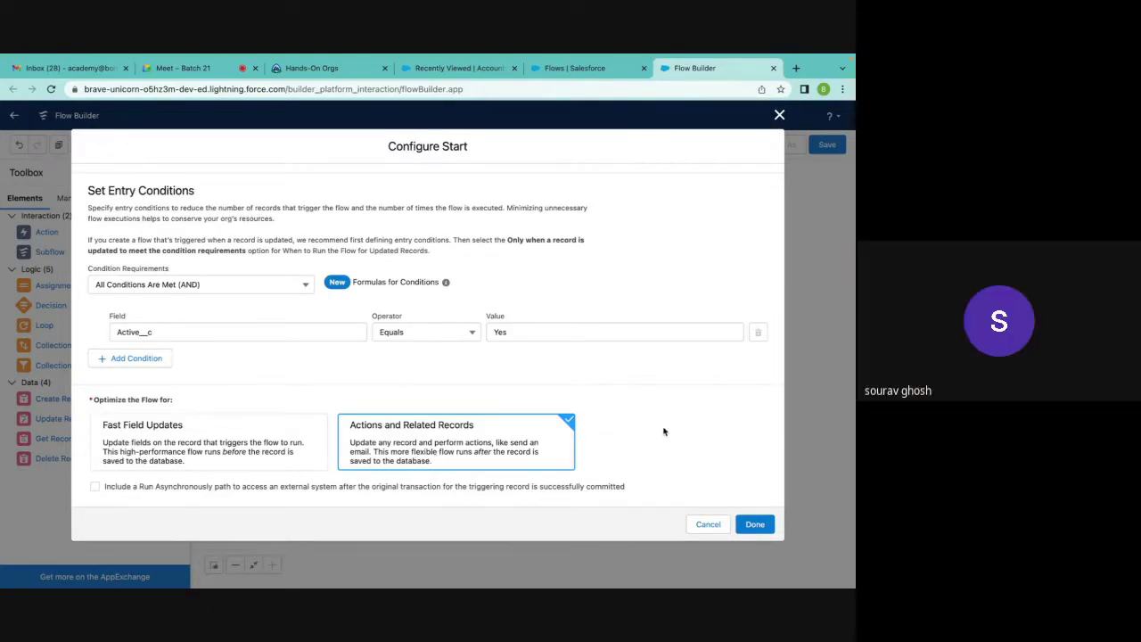
scroll(664, 431, up, 3)
scroll(664, 433, down, 3)
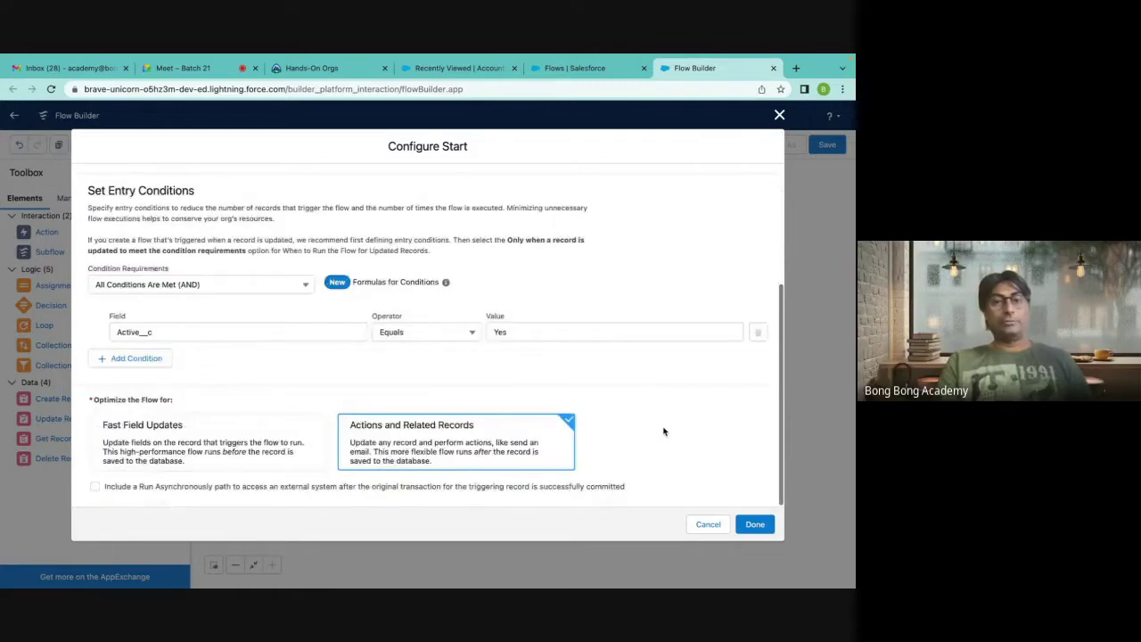
scroll(443, 391, up, 3)
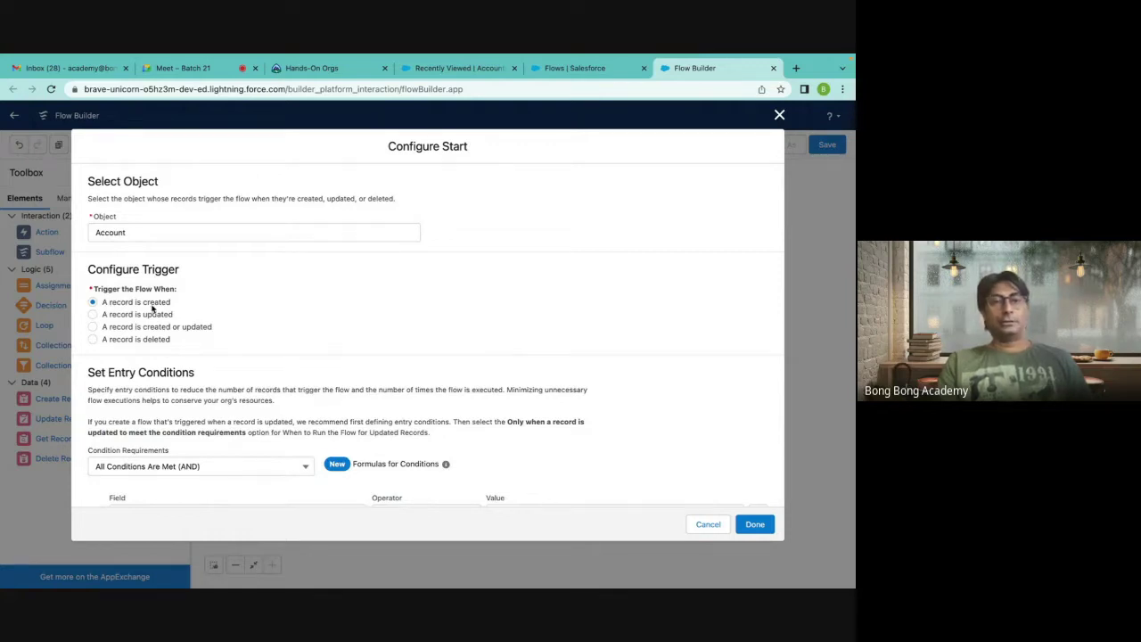
scroll(153, 308, down, 3)
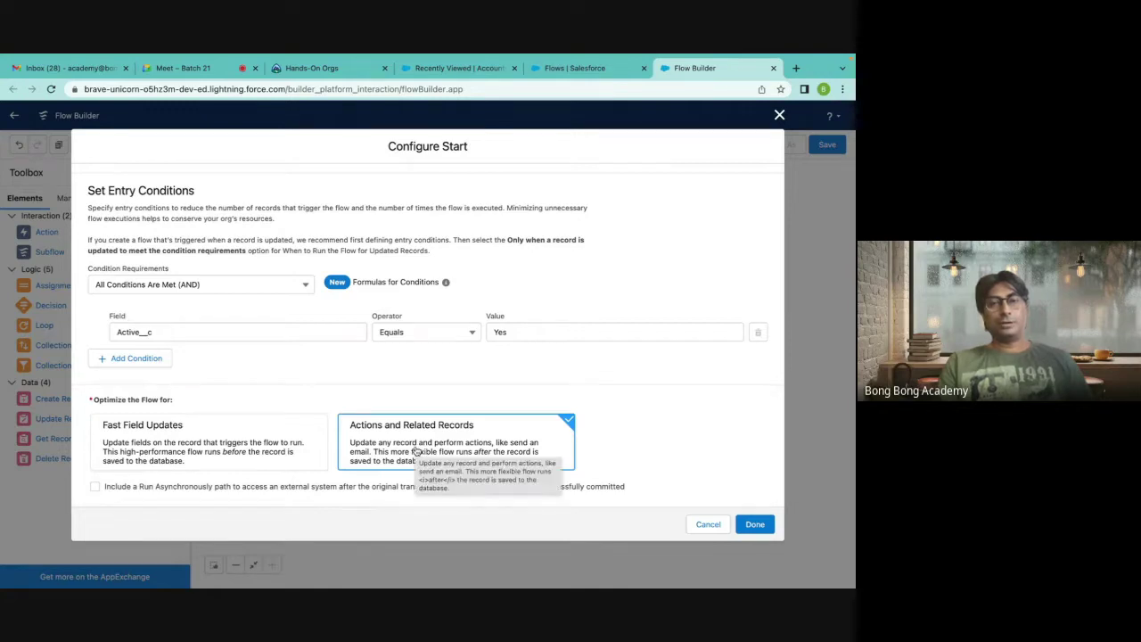
scroll(428, 450, up, 3)
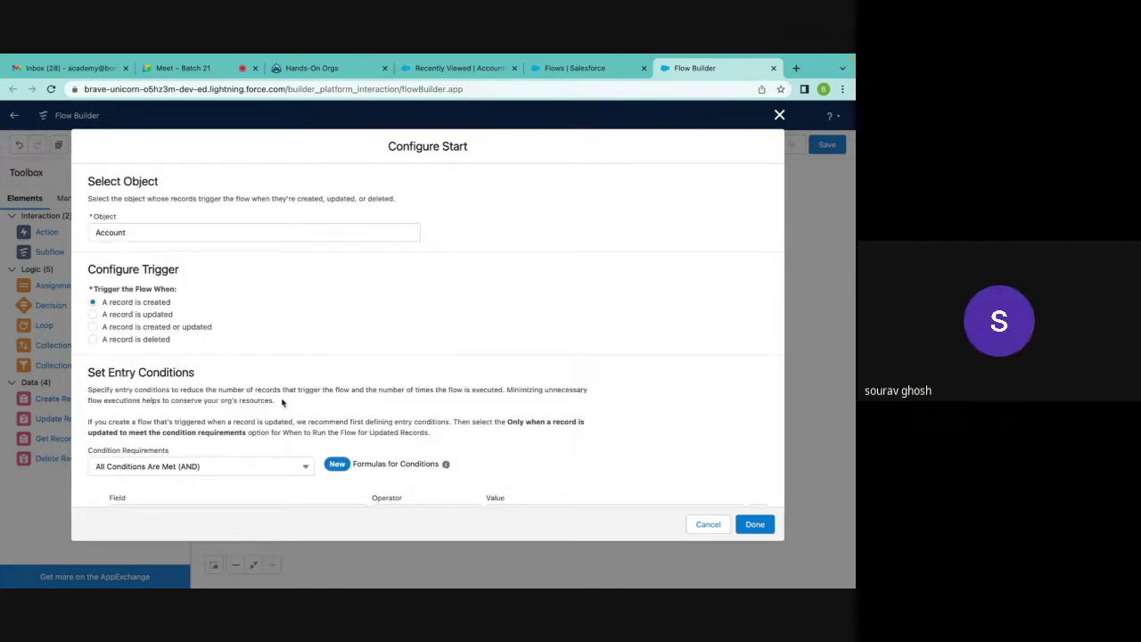
Try Fast Field Updates optimization and review the Configure Start settings.
scroll(282, 403, down, 3)
click(208, 437)
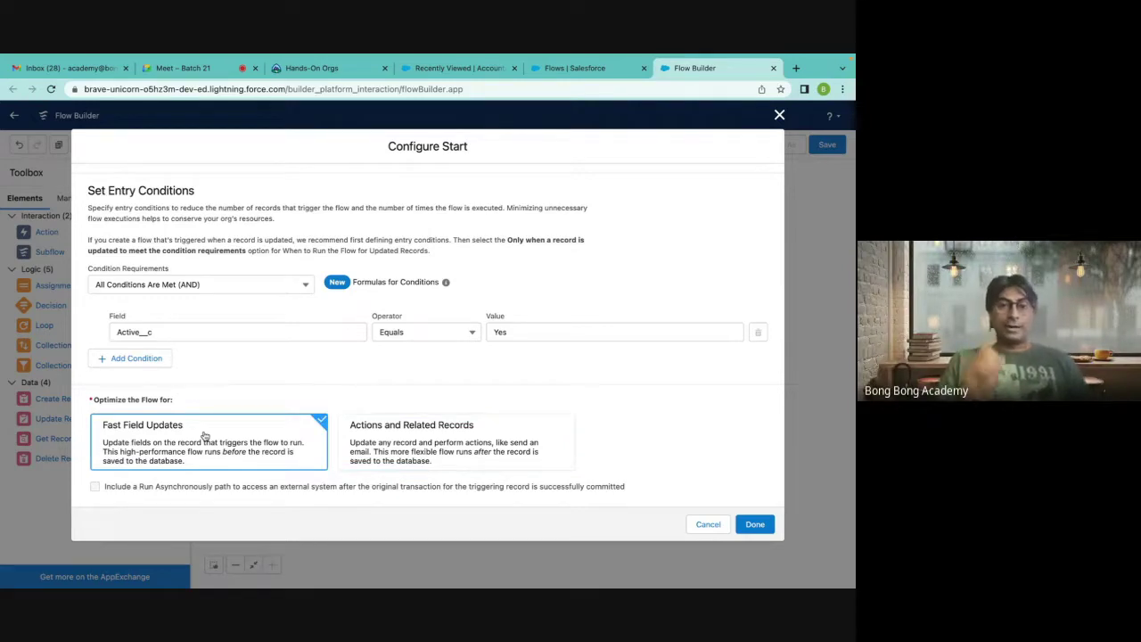
scroll(401, 419, up, 3)
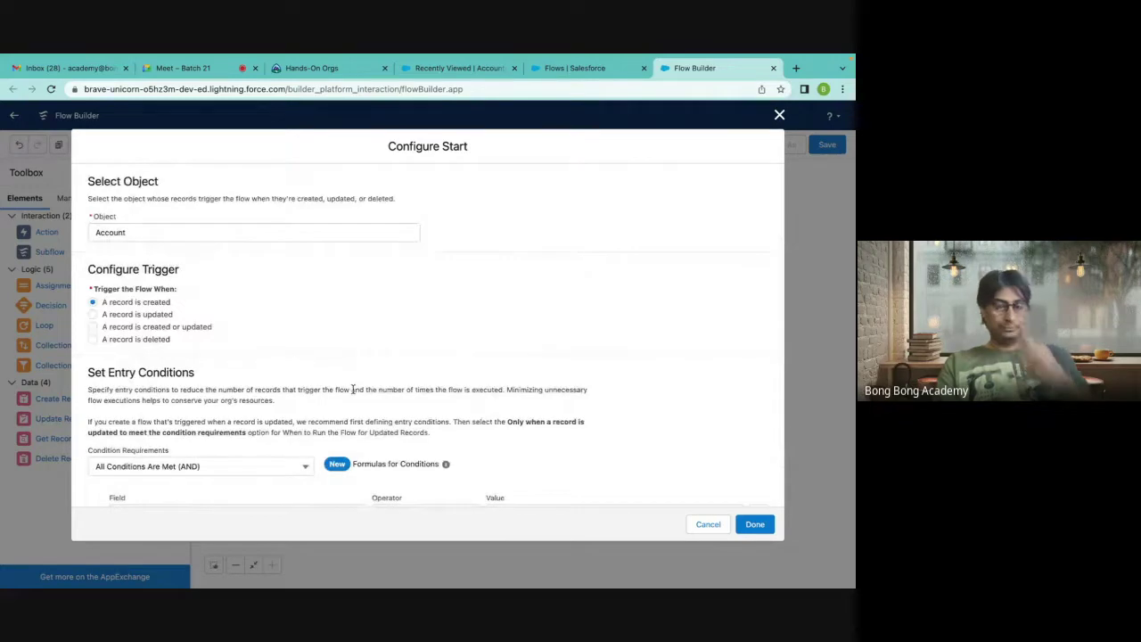
scroll(353, 390, down, 3)
scroll(351, 387, up, 3)
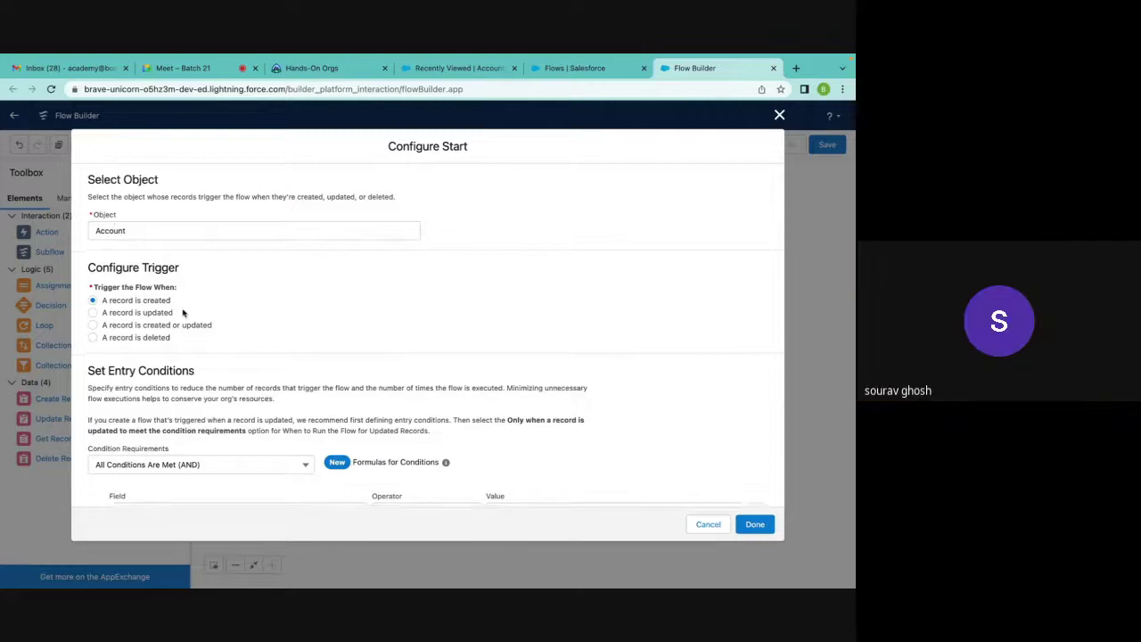
scroll(183, 314, down, 3)
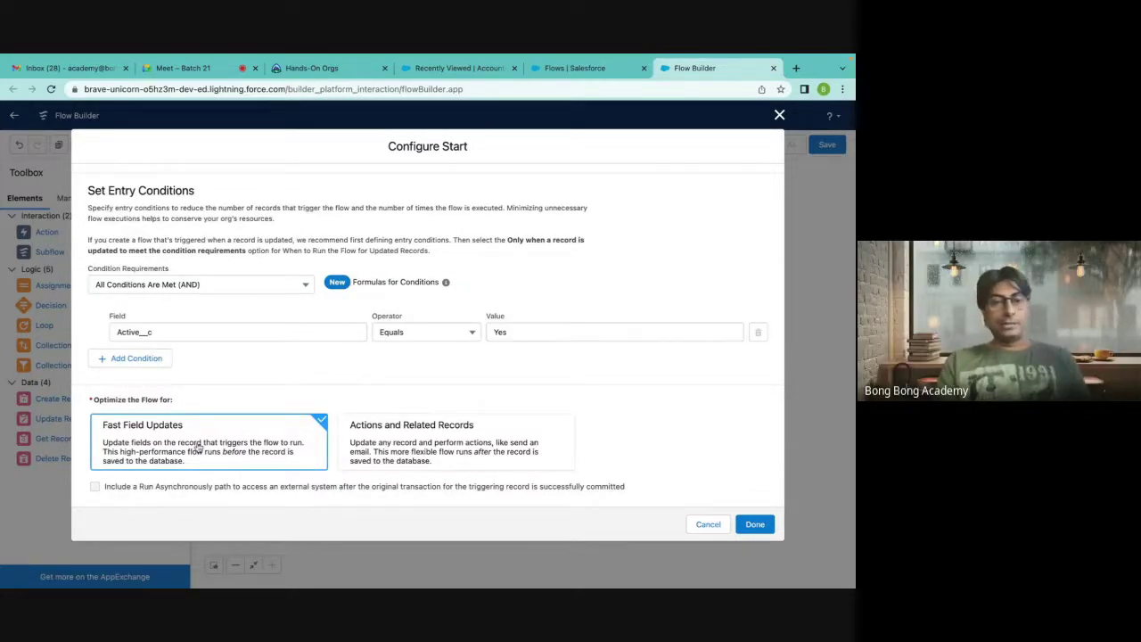
drag(130, 446, 94, 431)
click(94, 431)
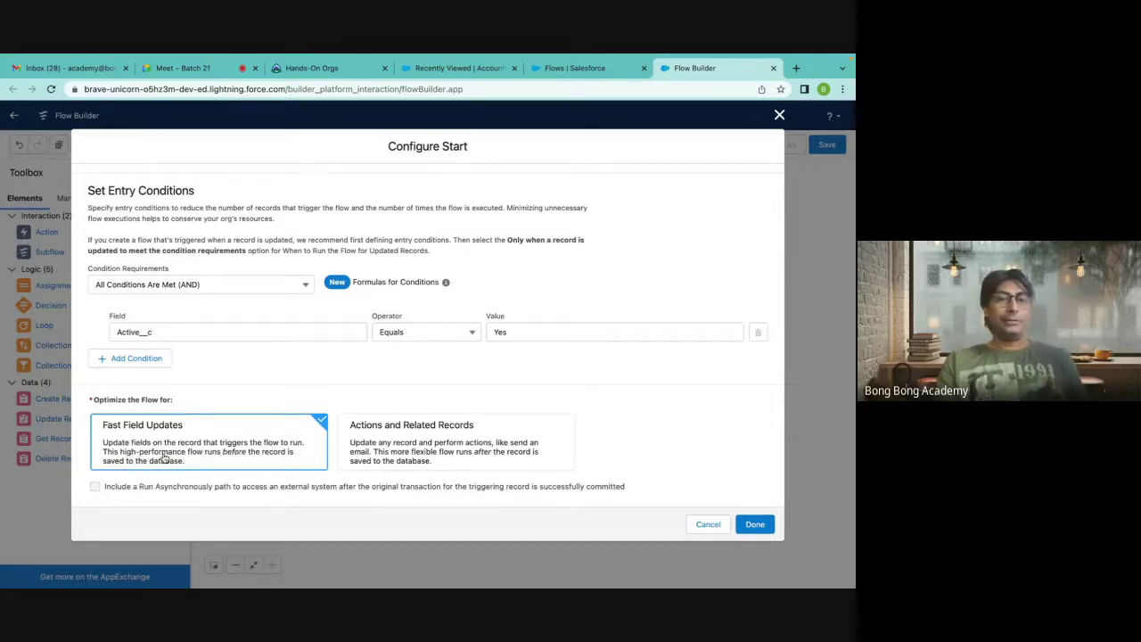
Settle on Actions and Related Records optimization and apply the start settings with Done.
click(403, 458)
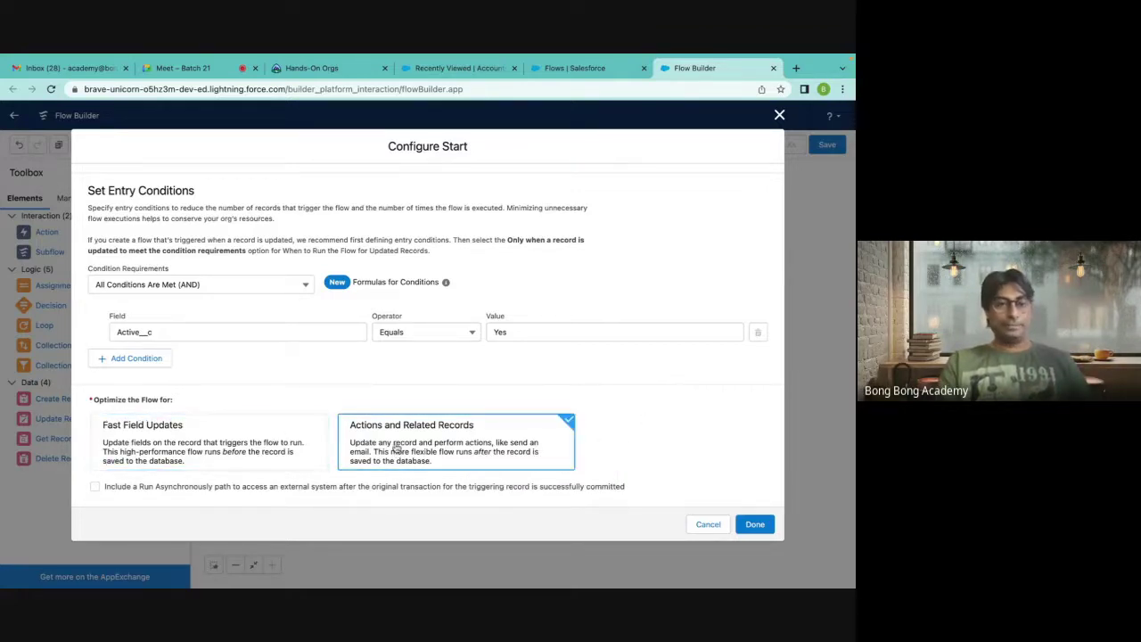
click(301, 426)
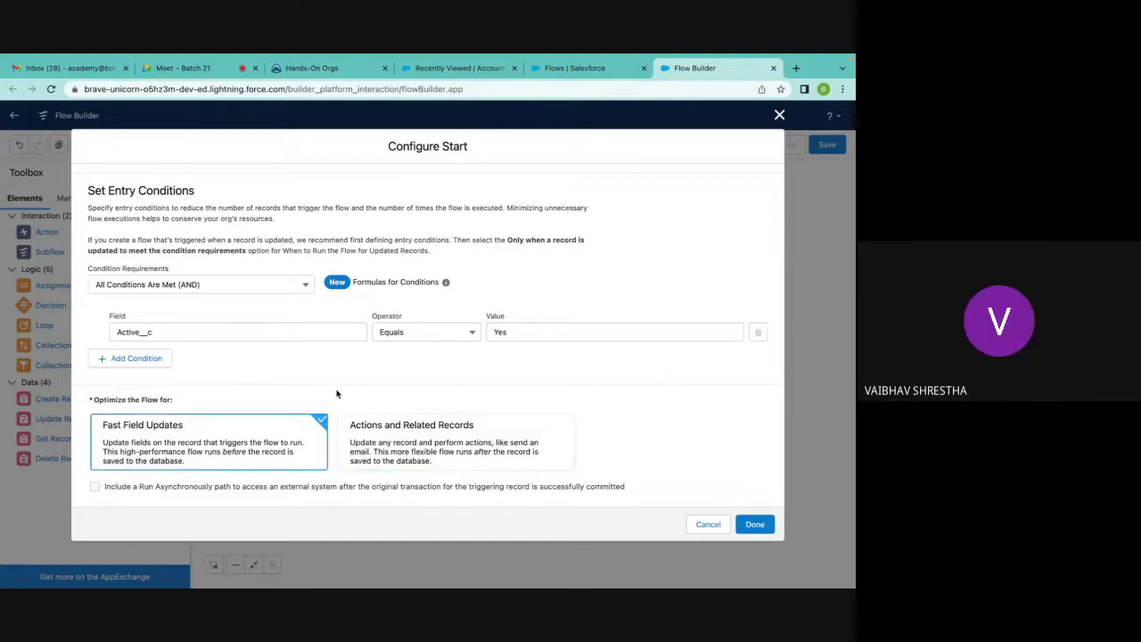
click(363, 415)
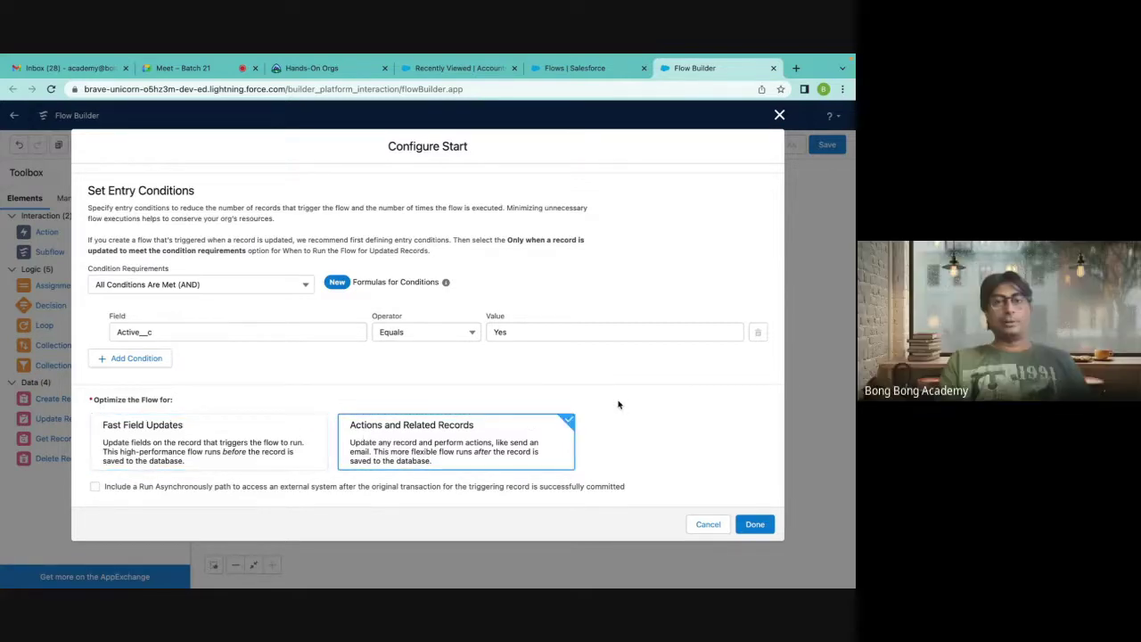
scroll(619, 404, up, 1)
scroll(618, 405, up, 1)
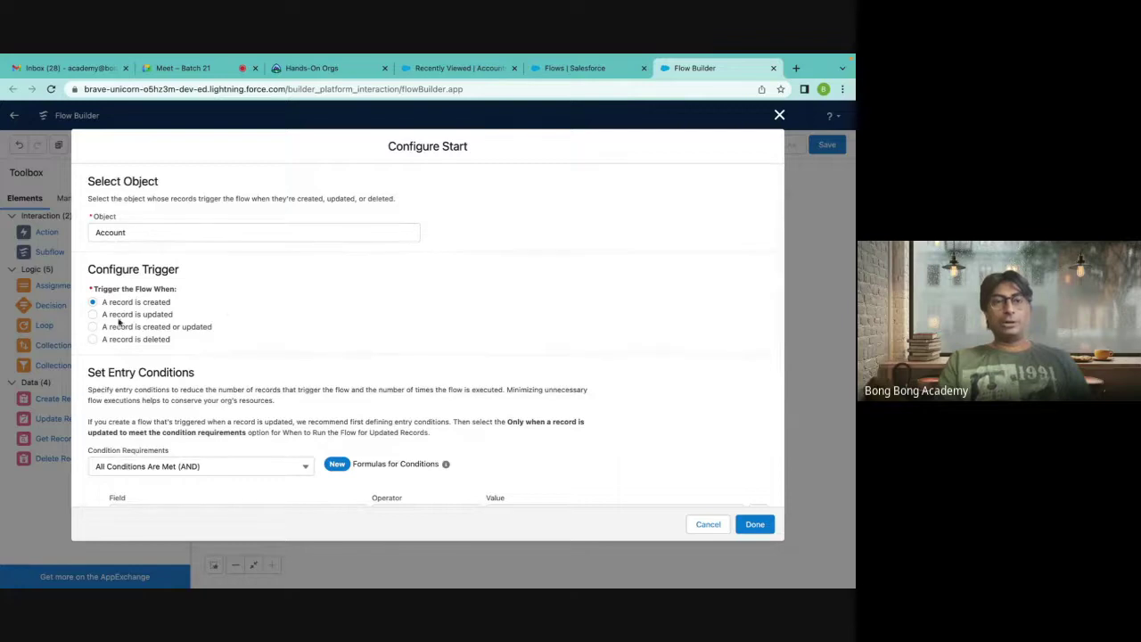
scroll(267, 383, down, 3)
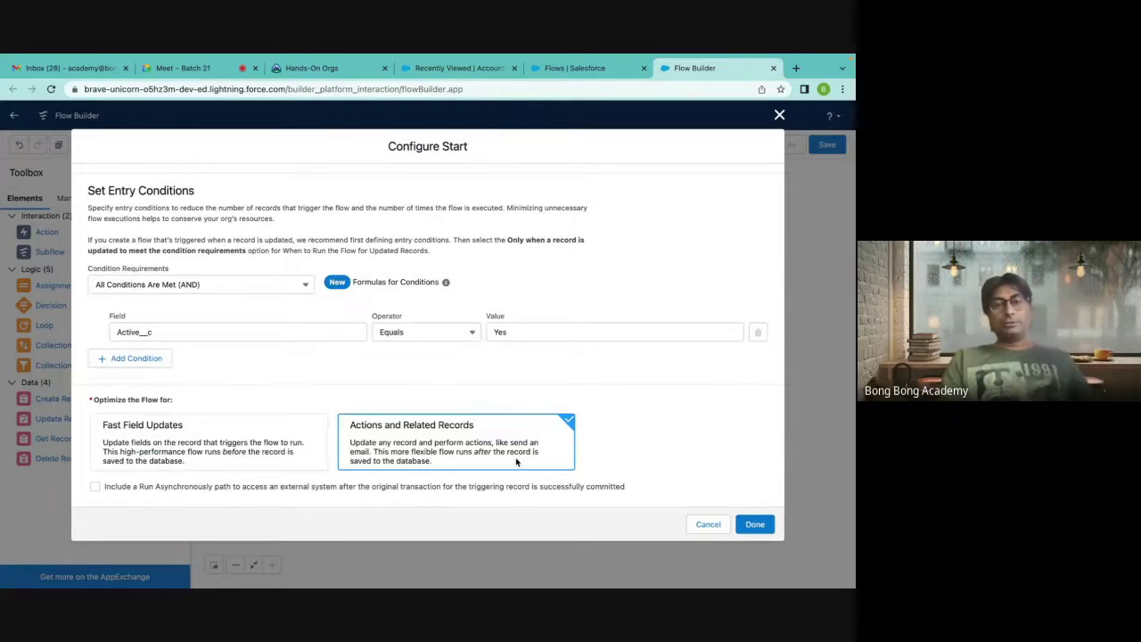
click(756, 524)
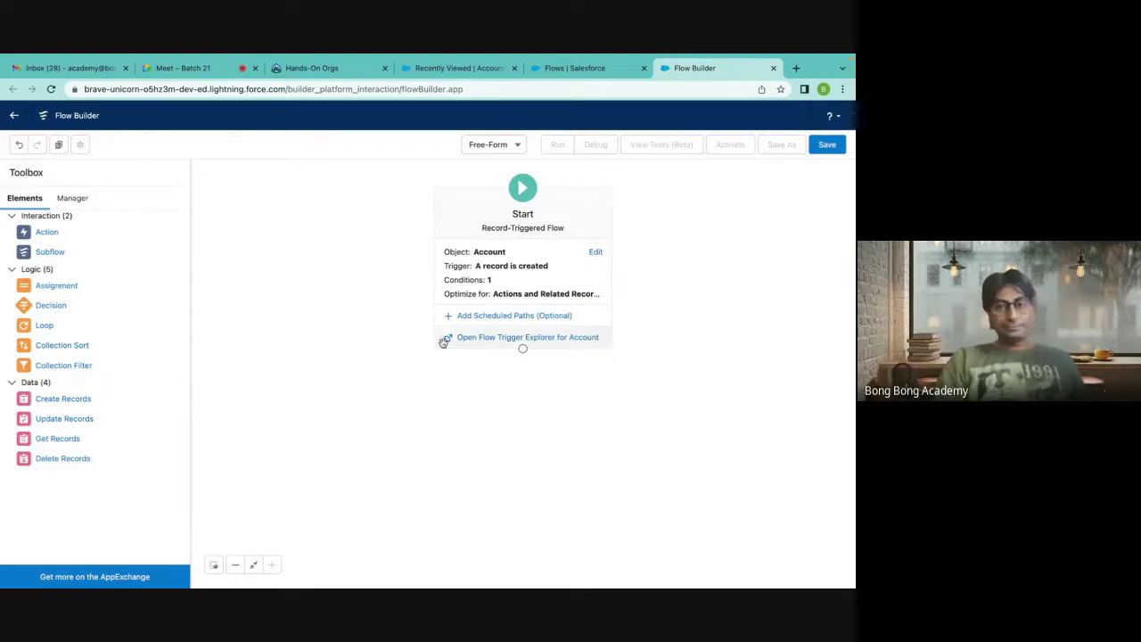
Open the Start element's configuration and close it without changes.
double_click(528, 290)
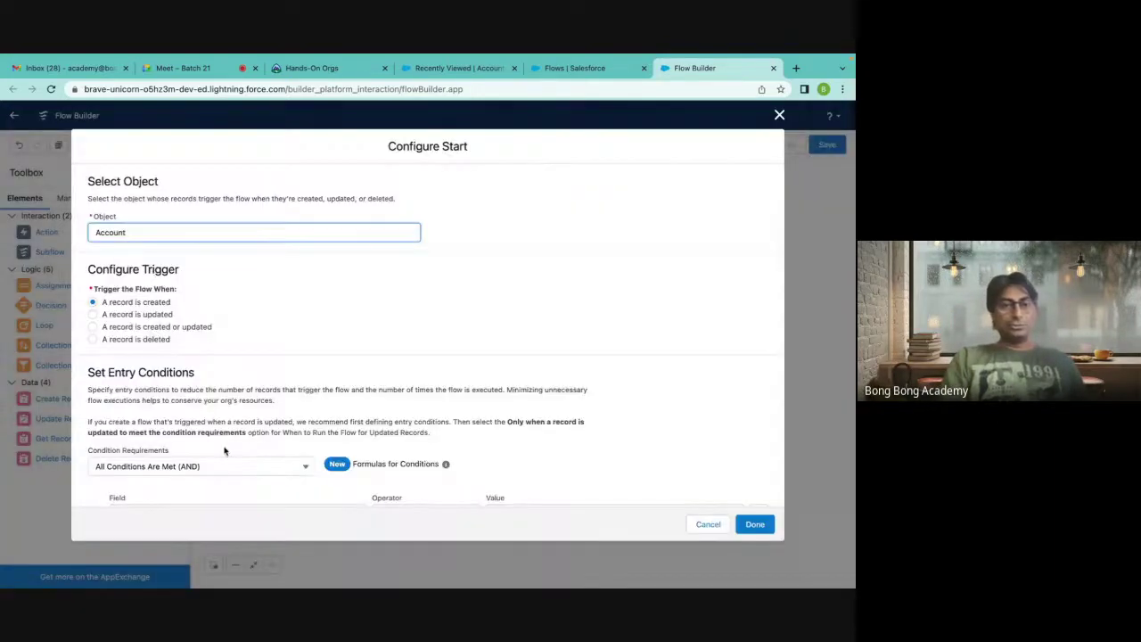
scroll(224, 451, down, 4)
click(781, 116)
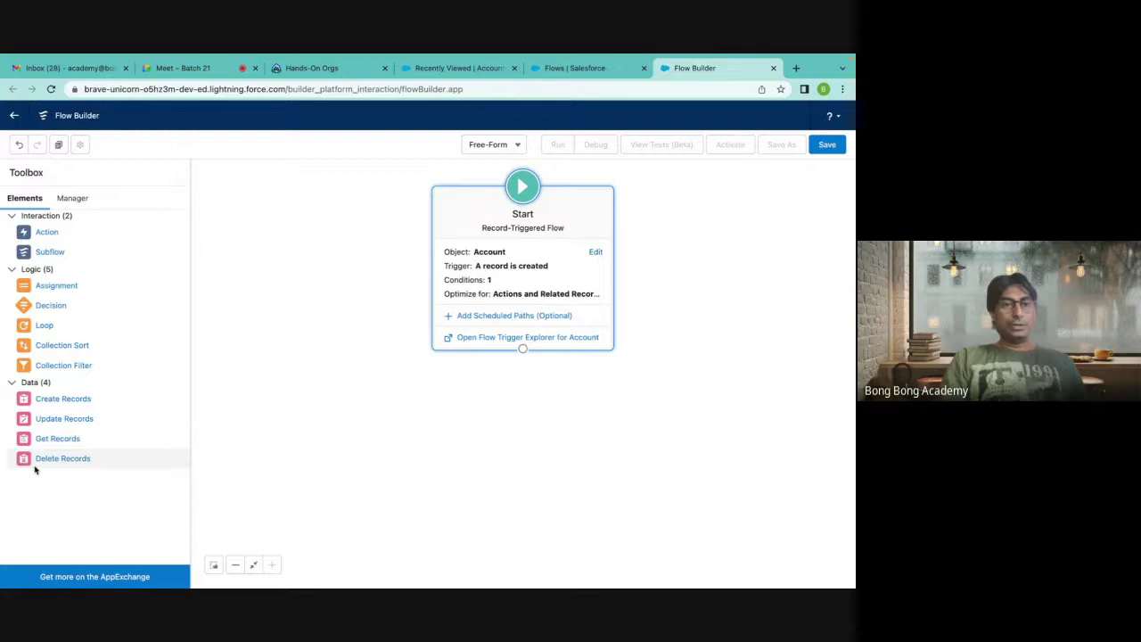
Select Fast Field Updates, save with Done, and reopen Configure Start.
double_click(495, 305)
scroll(237, 452, down, 3)
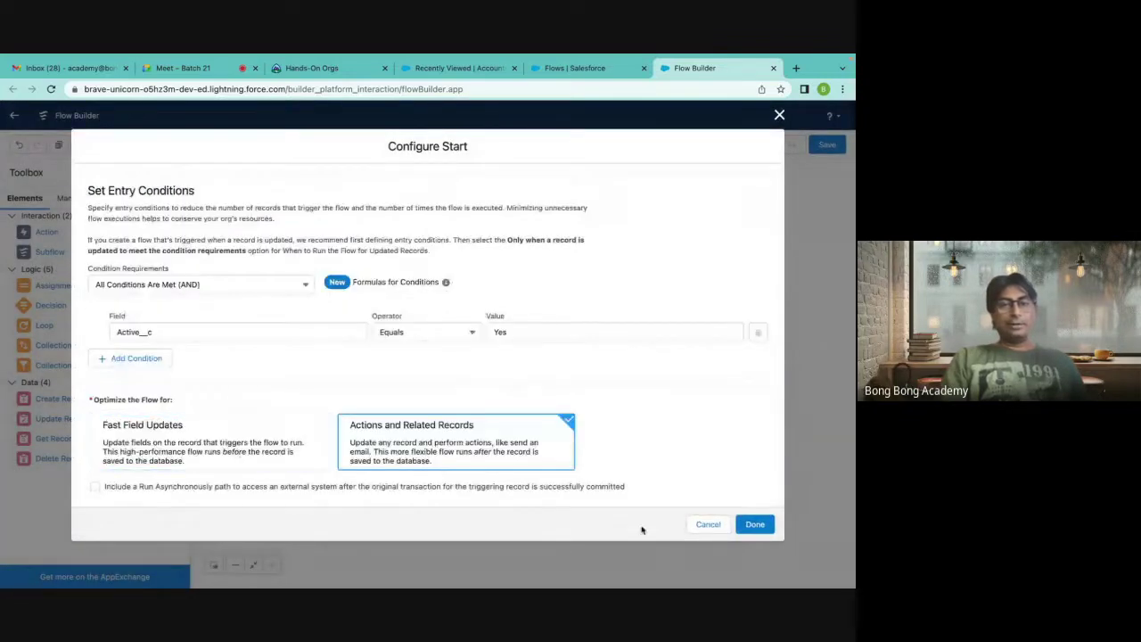
click(291, 455)
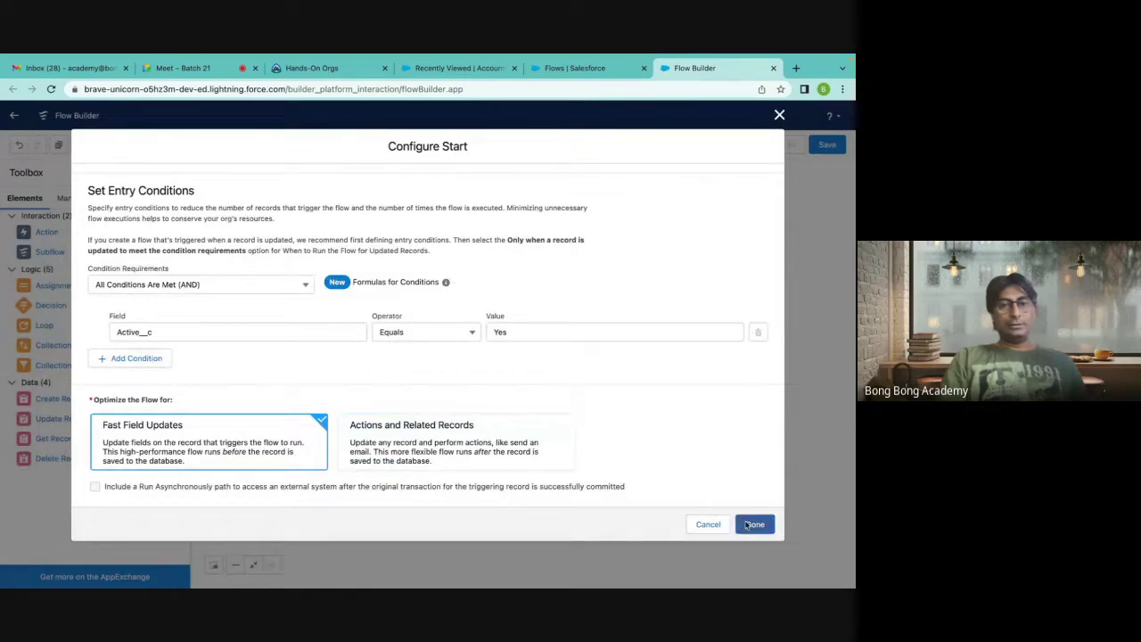
click(754, 525)
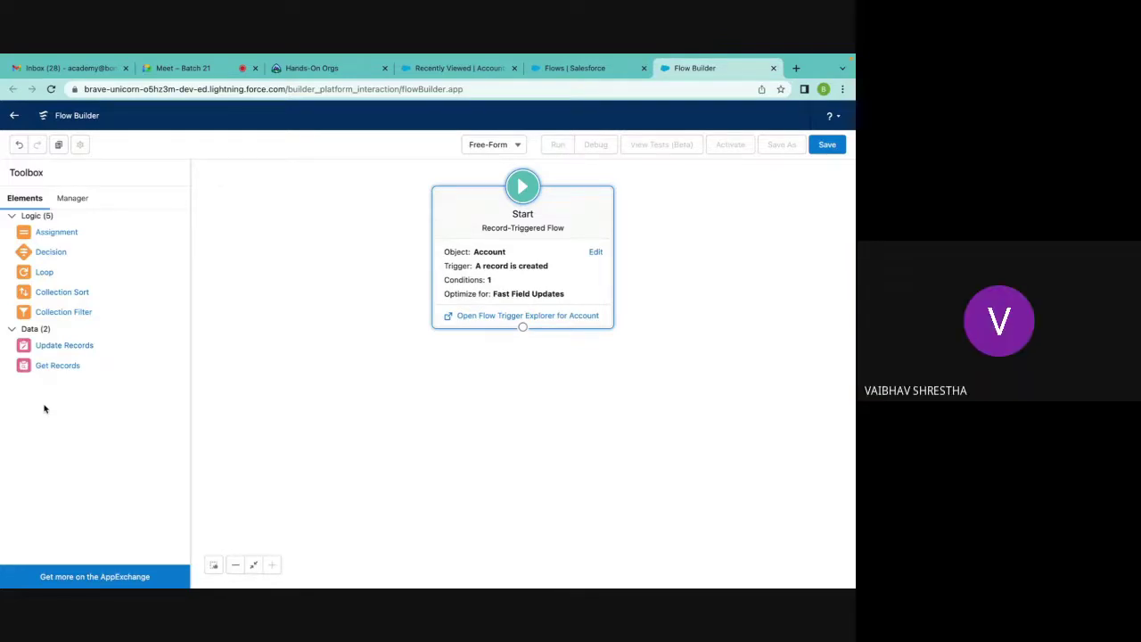
double_click(518, 291)
scroll(374, 406, down, 5)
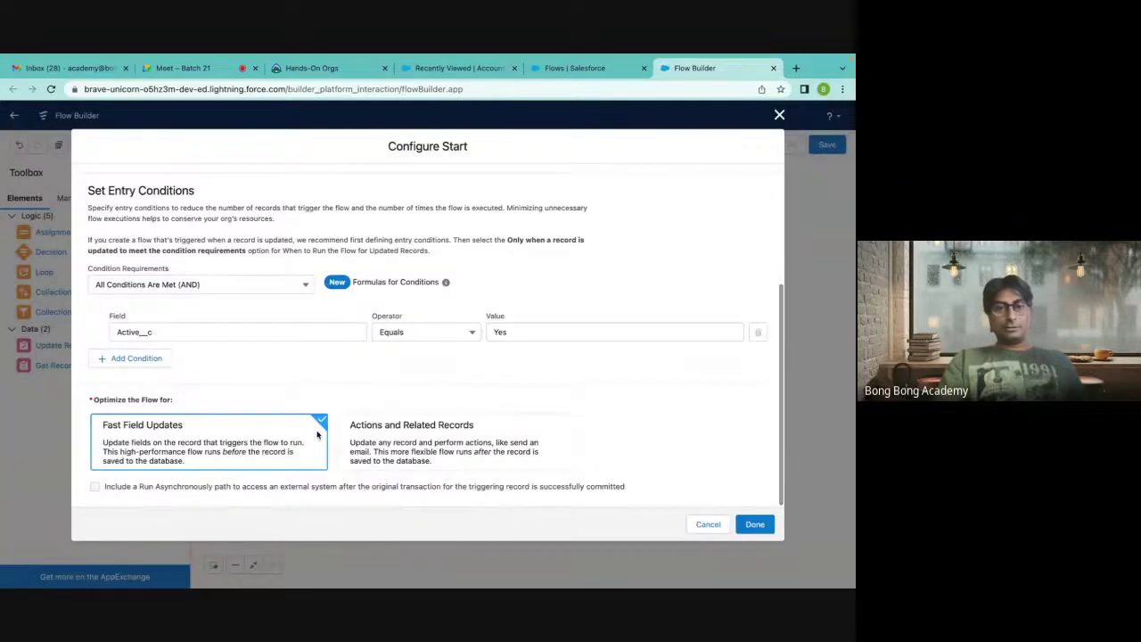
Optimize the Account flow's start for Actions and Related Records and save the start settings.
click(412, 458)
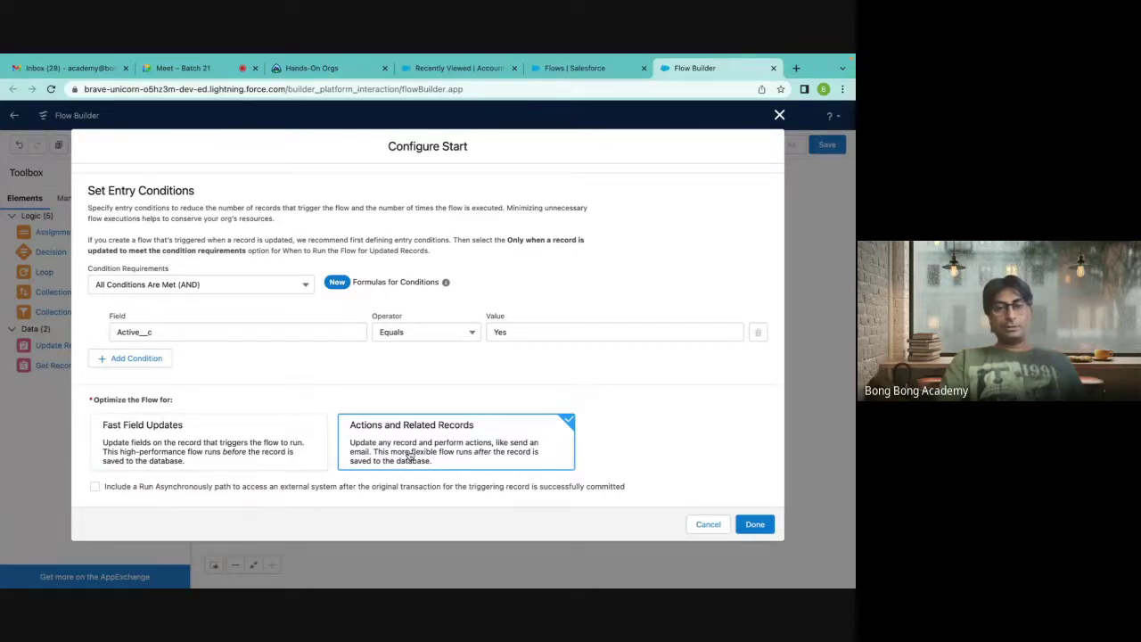
click(223, 444)
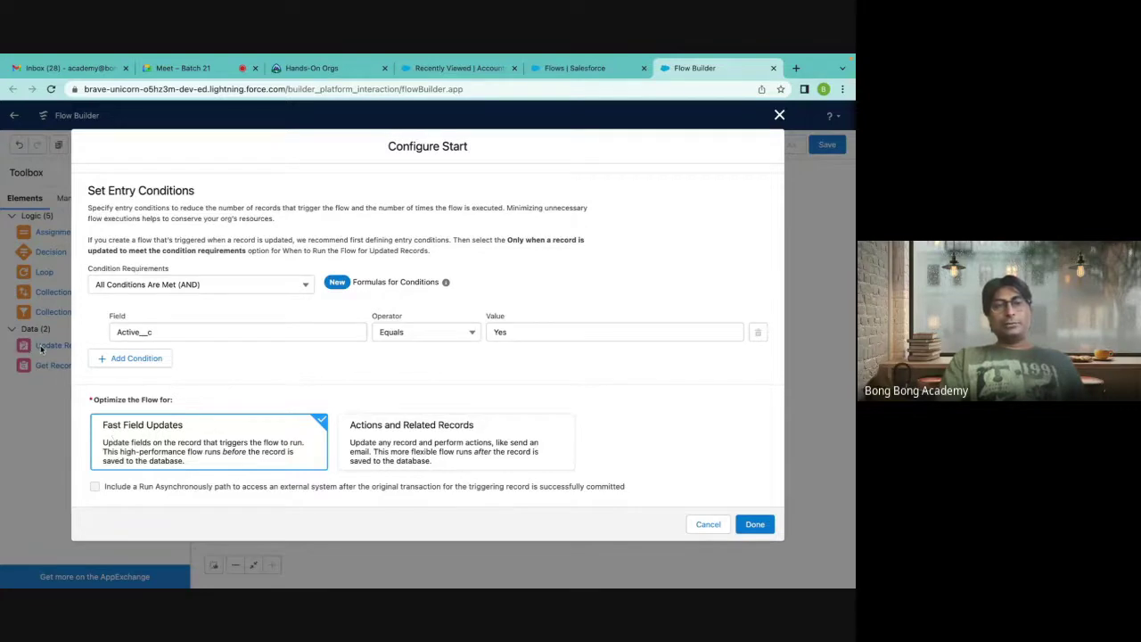
click(429, 435)
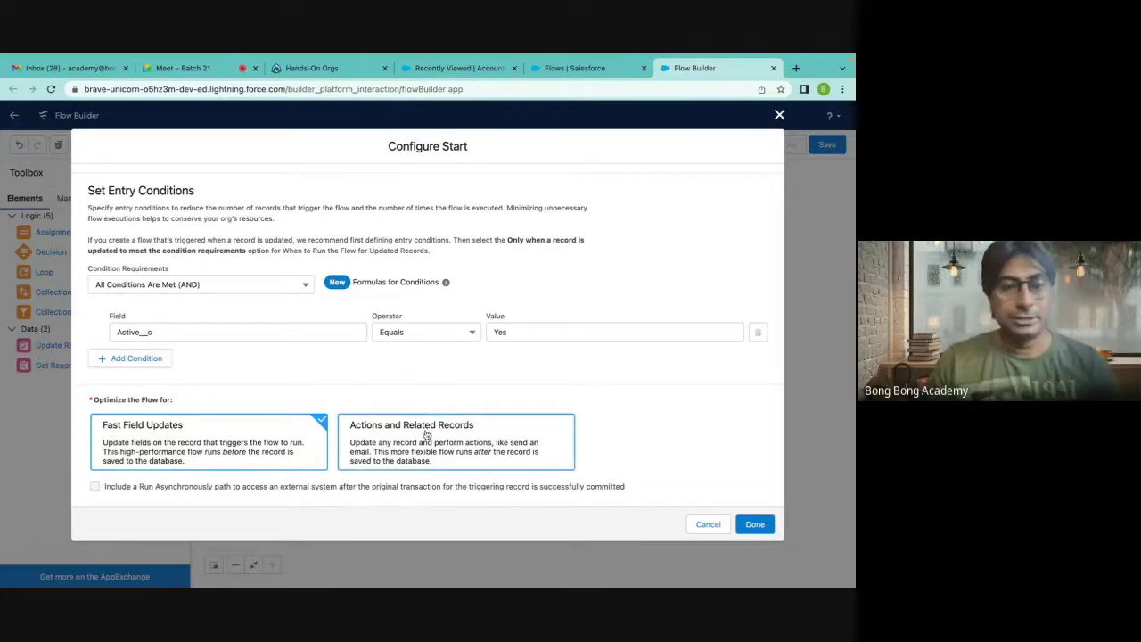
click(754, 524)
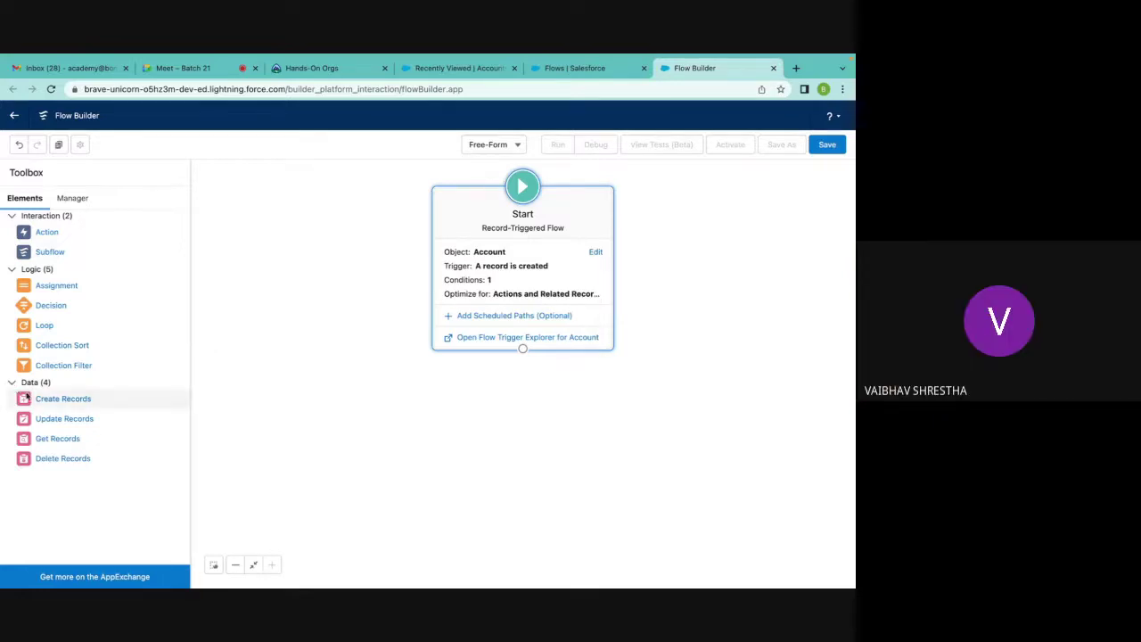
Add a Create Records element labelled 'Create Contact' (API name Create_Contact) using separate resources and literal values.
drag(54, 399, 427, 417)
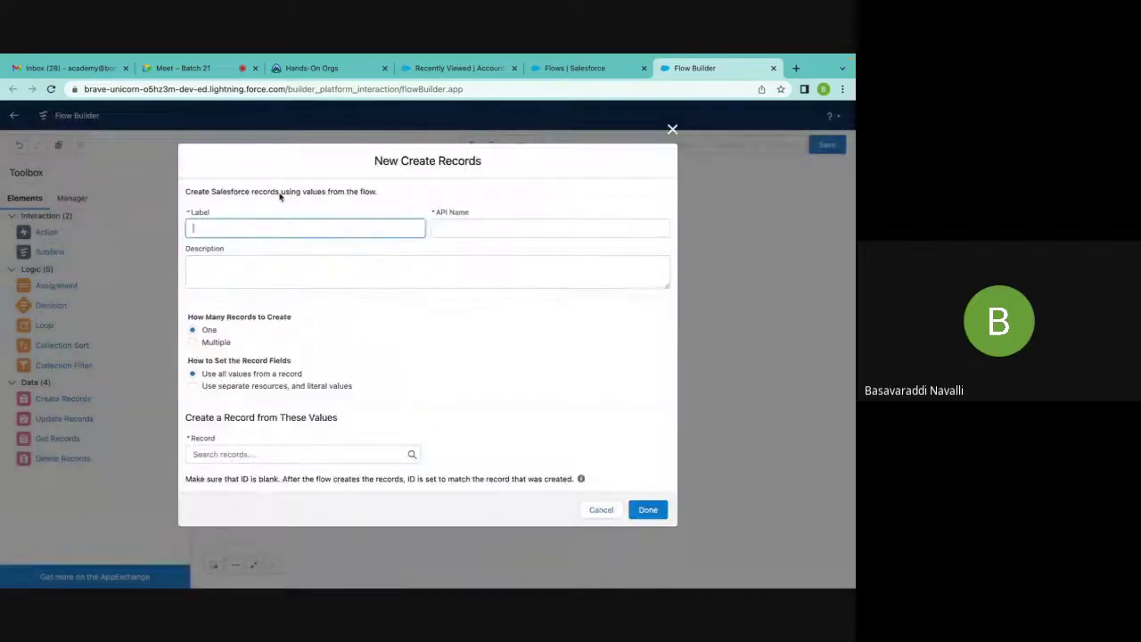
text(Create )
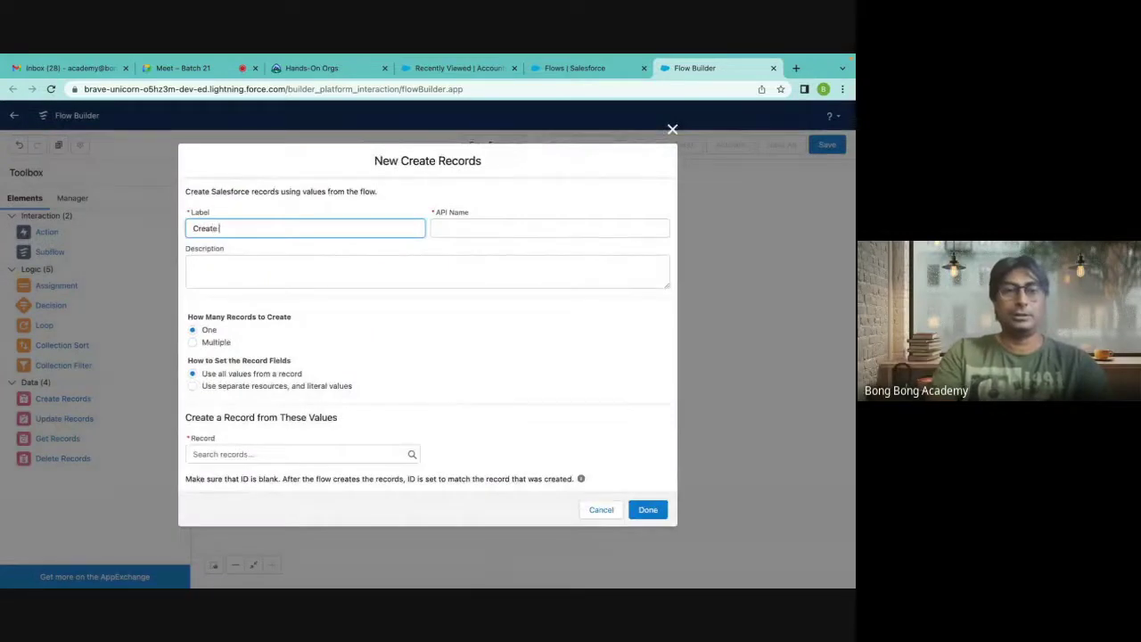
text(Contact)
click(504, 228)
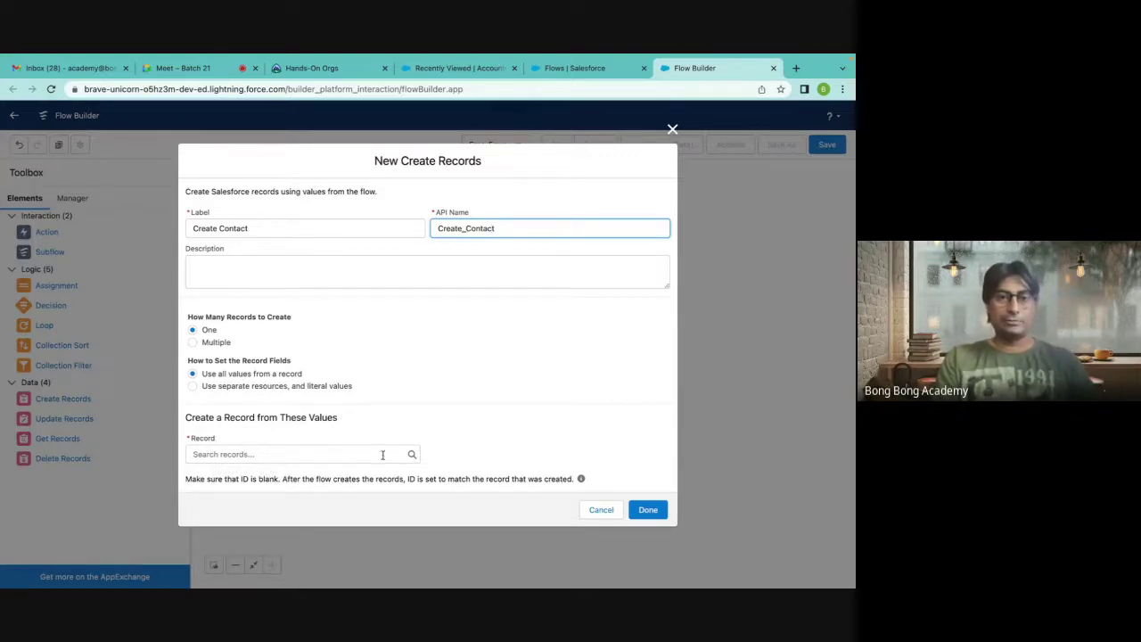
click(328, 387)
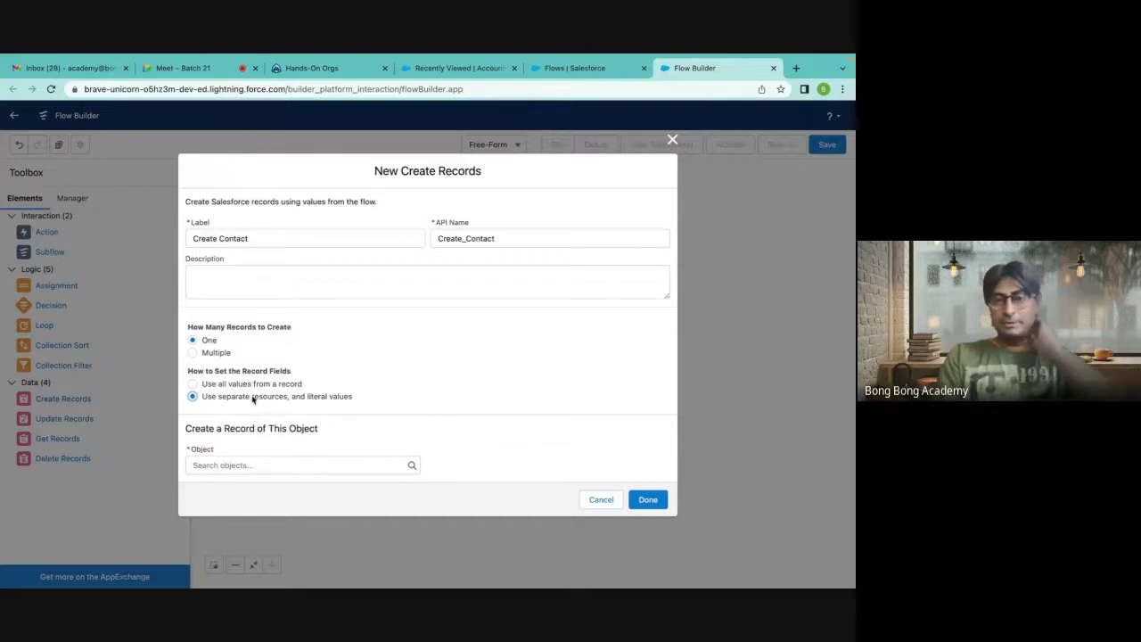
Set the Create Contact element's object to Contact by searching 'conta'.
click(317, 464)
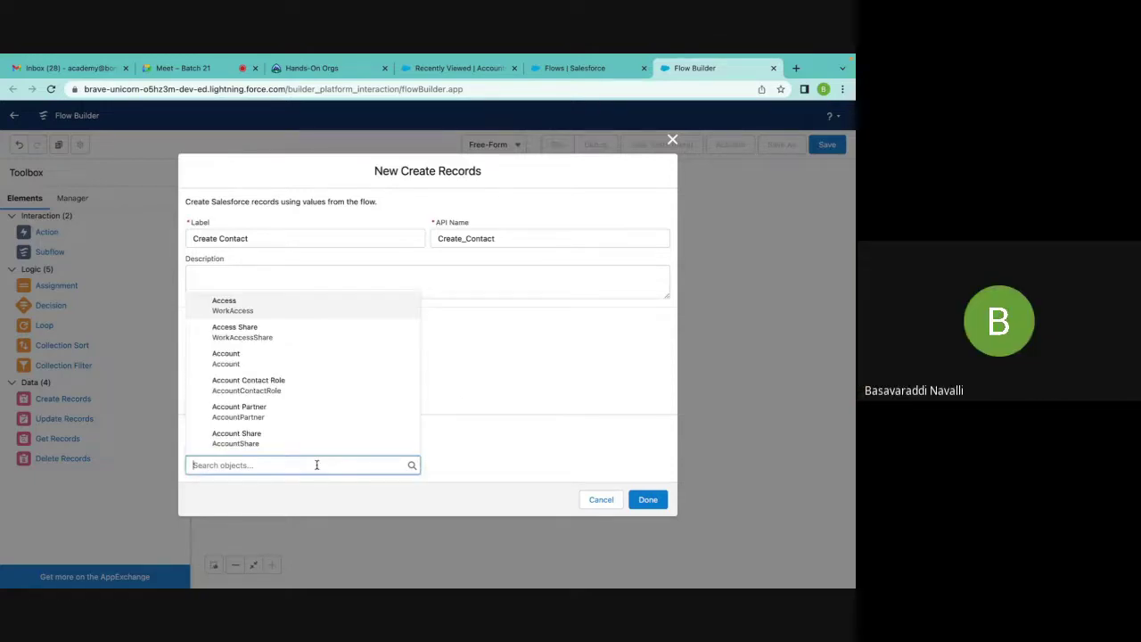
text(conta)
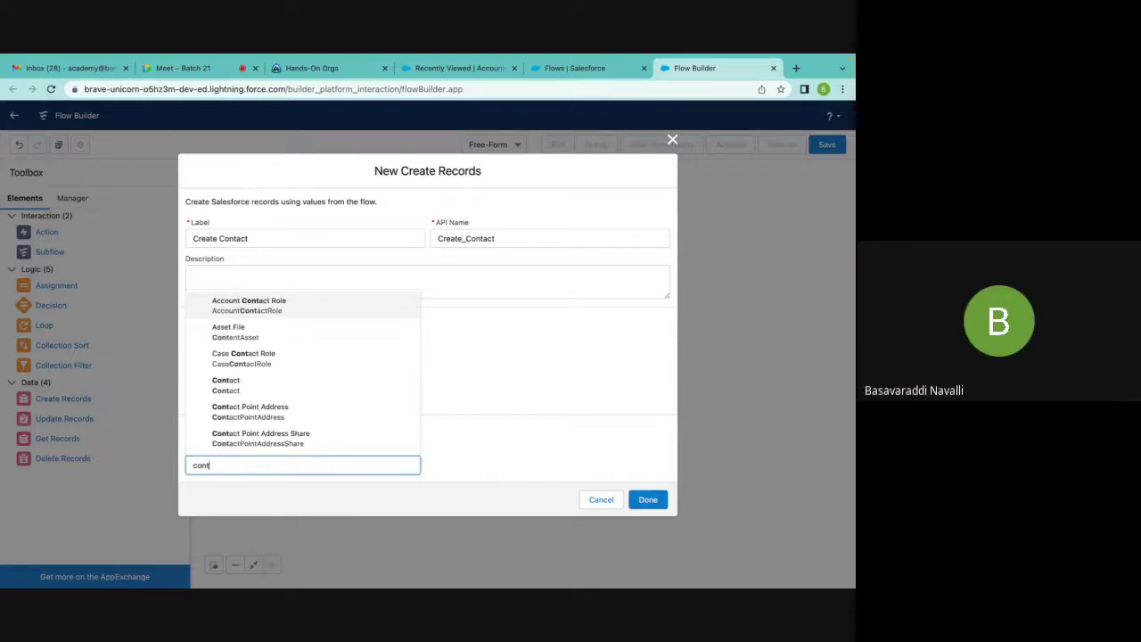
click(278, 391)
scroll(426, 374, down, 2)
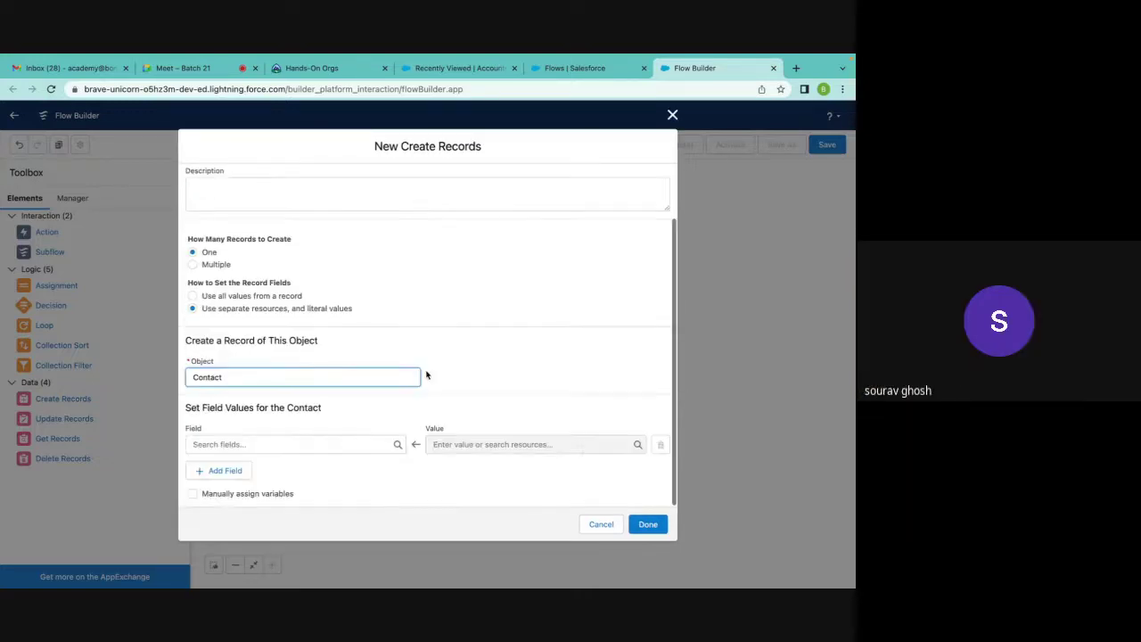
Add LastName as the first Contact field to set, leaving its value empty.
click(247, 443)
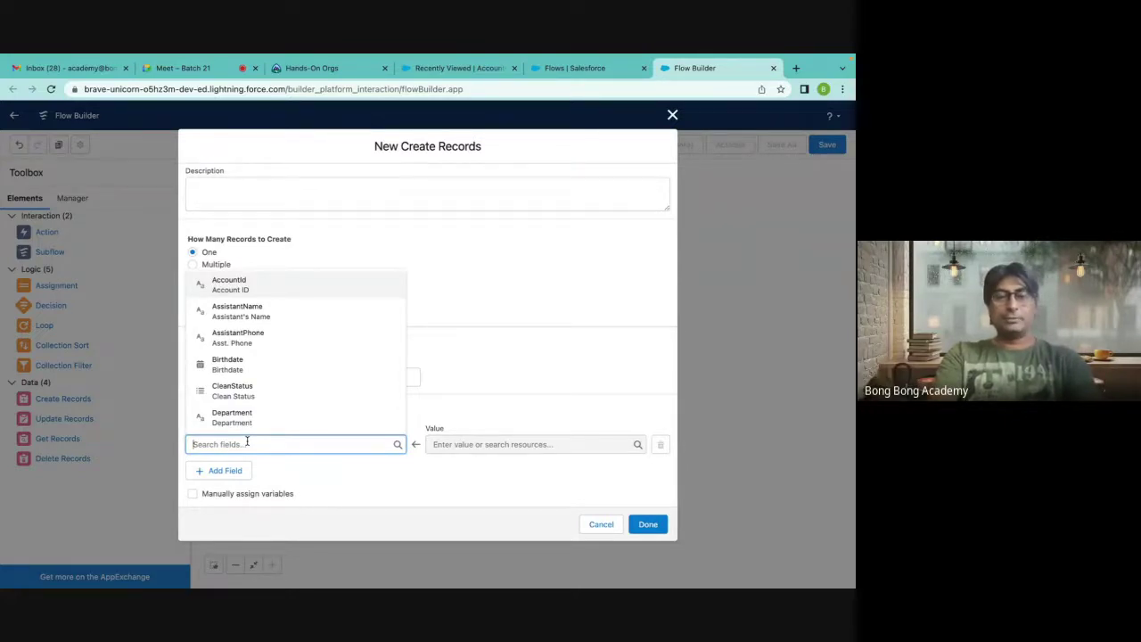
text(las)
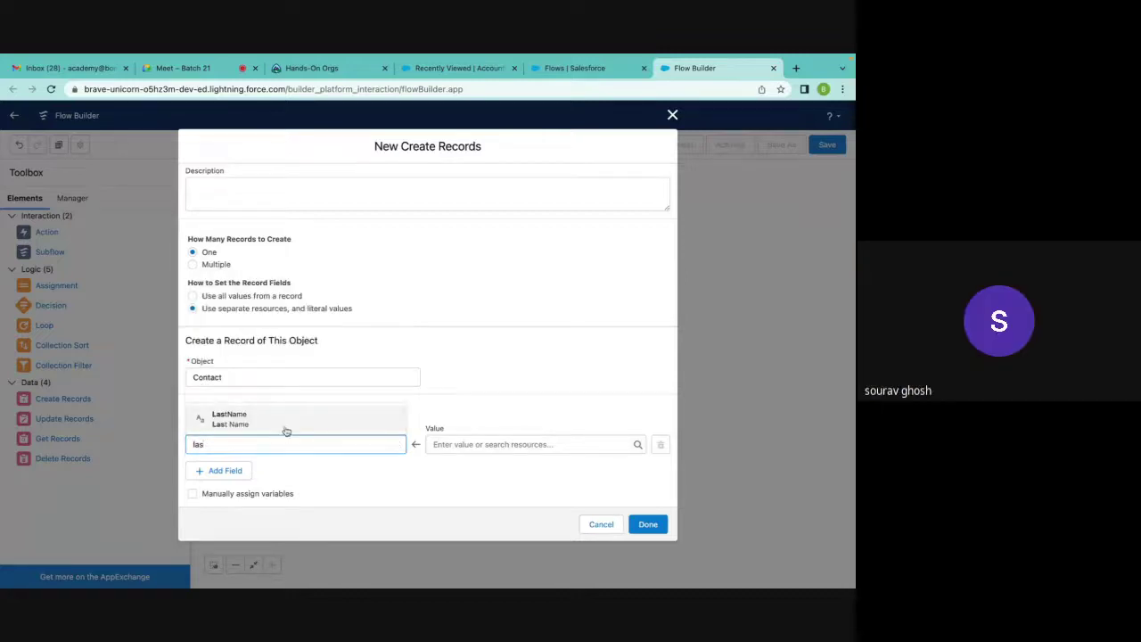
click(285, 426)
click(443, 448)
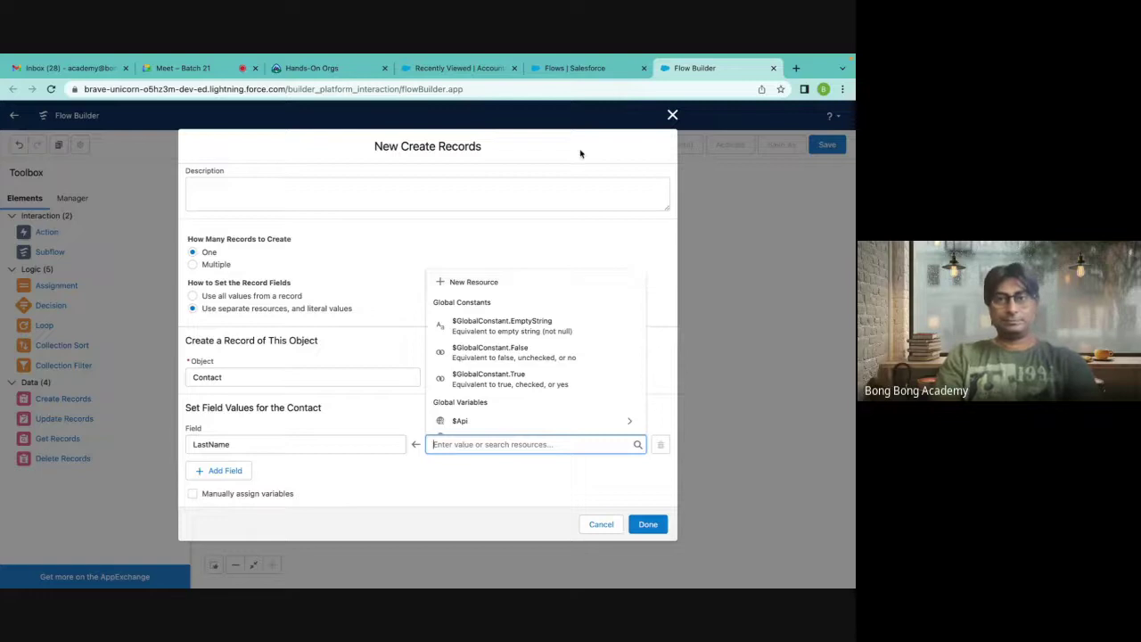
click(571, 69)
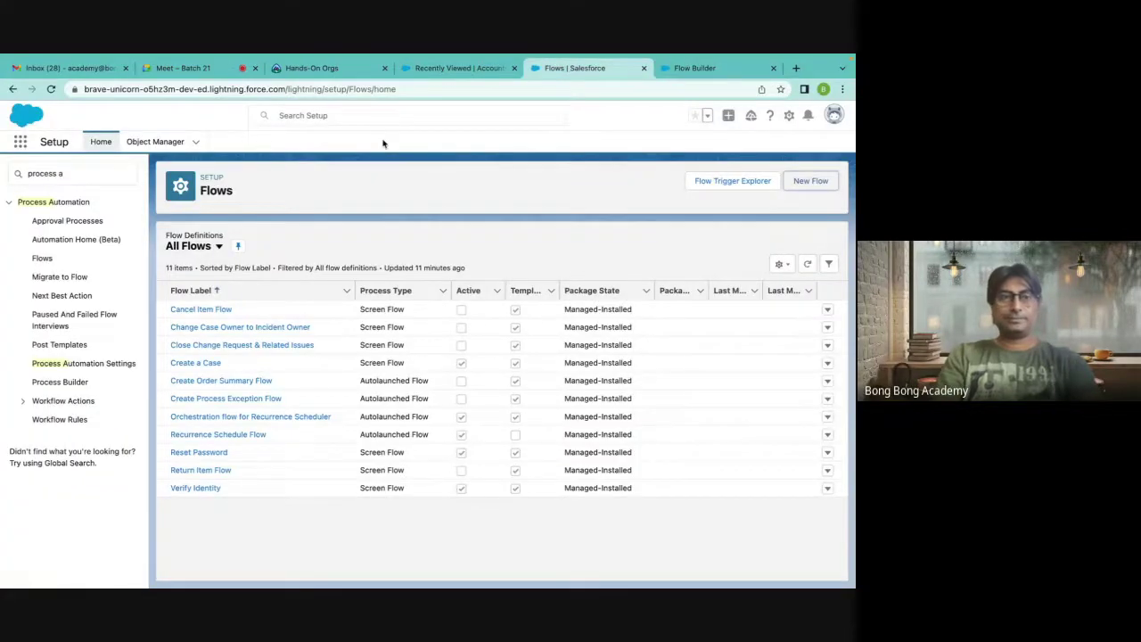
click(18, 144)
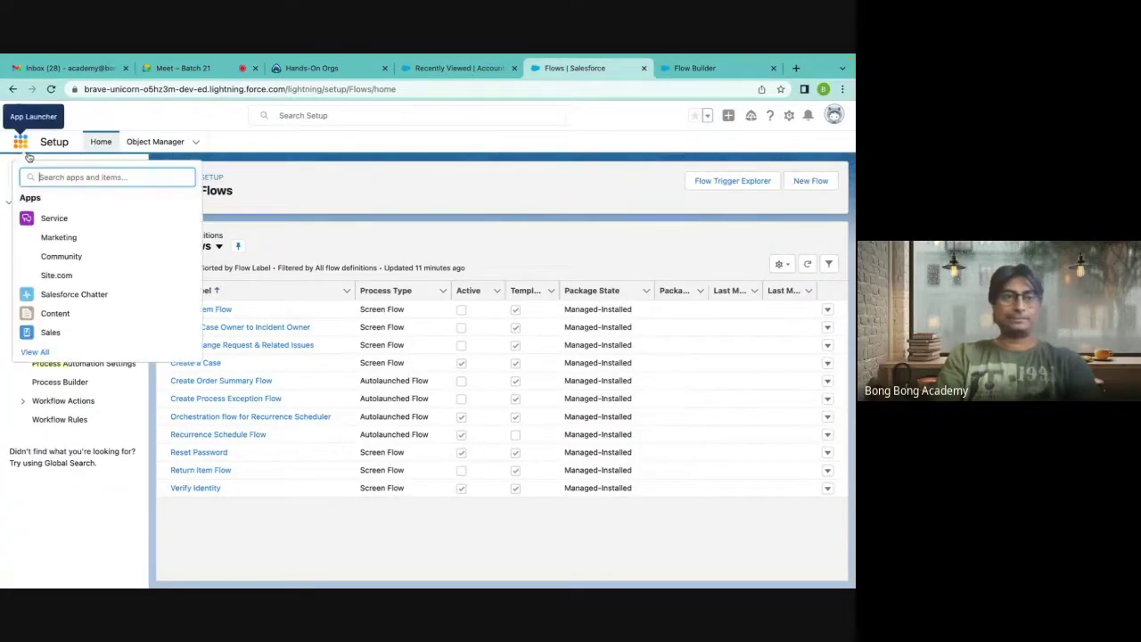
click(49, 331)
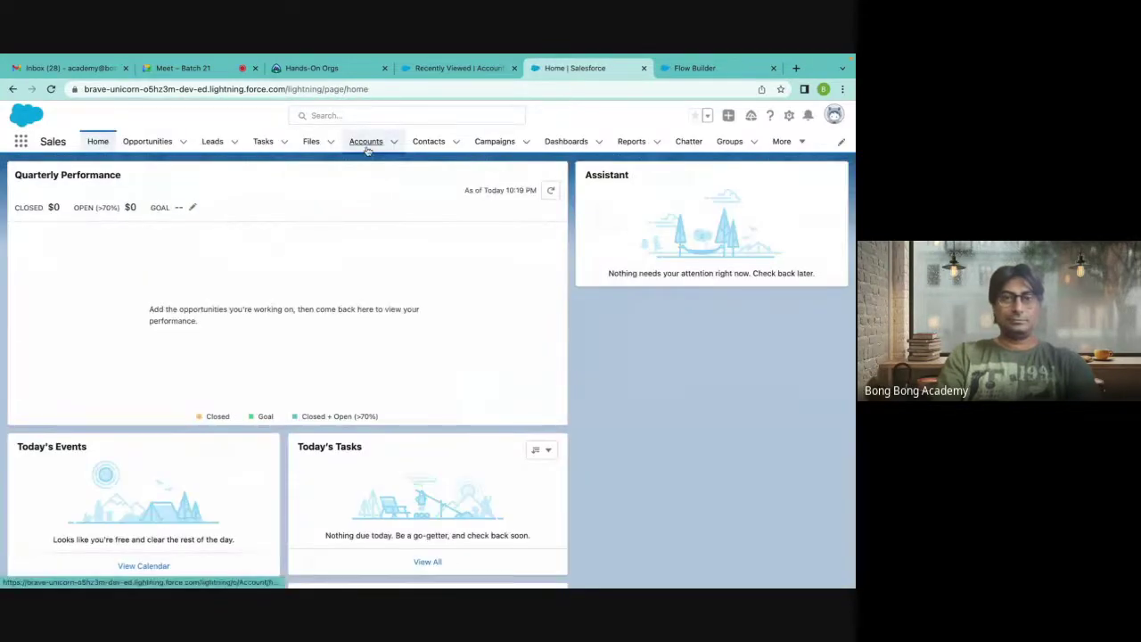
click(366, 142)
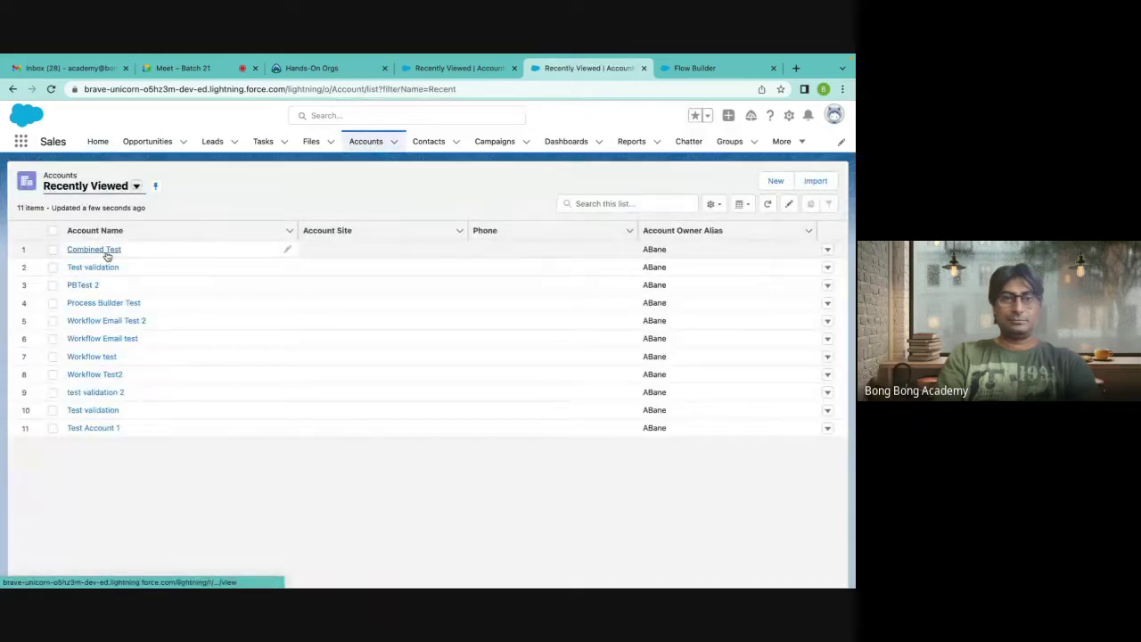
click(105, 250)
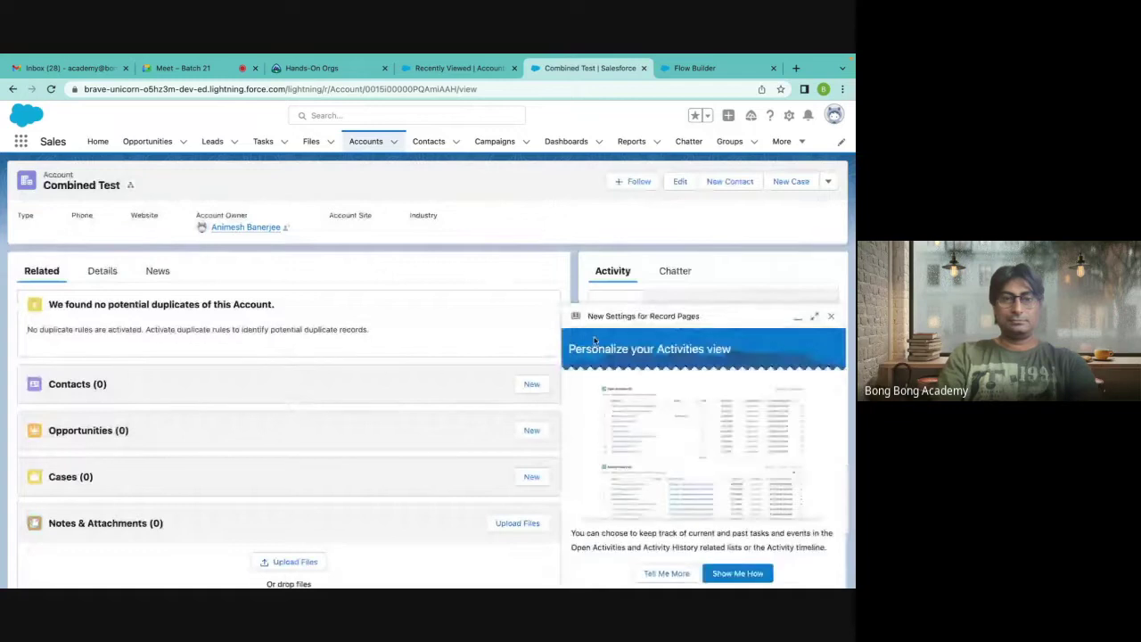
click(831, 318)
click(362, 143)
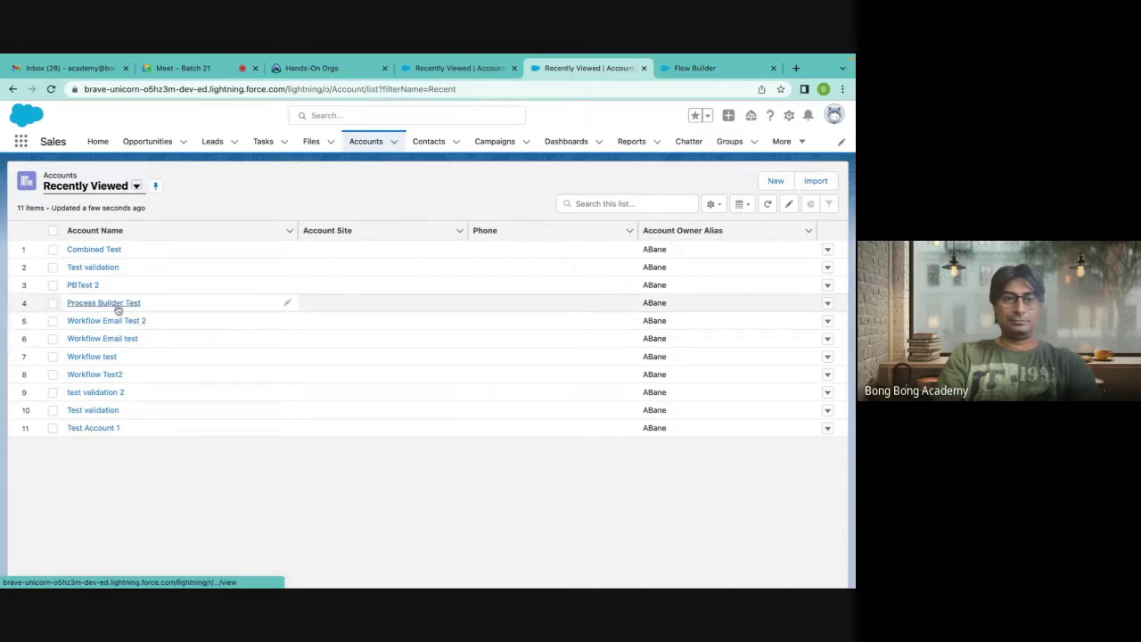
click(115, 303)
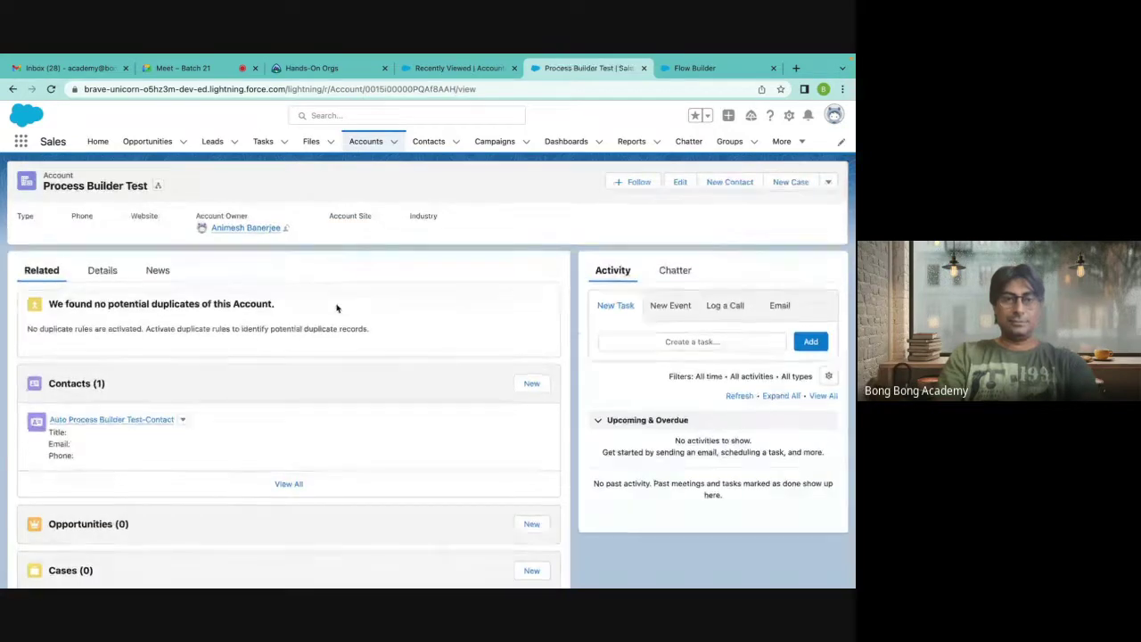
scroll(223, 334, down, 1)
click(106, 357)
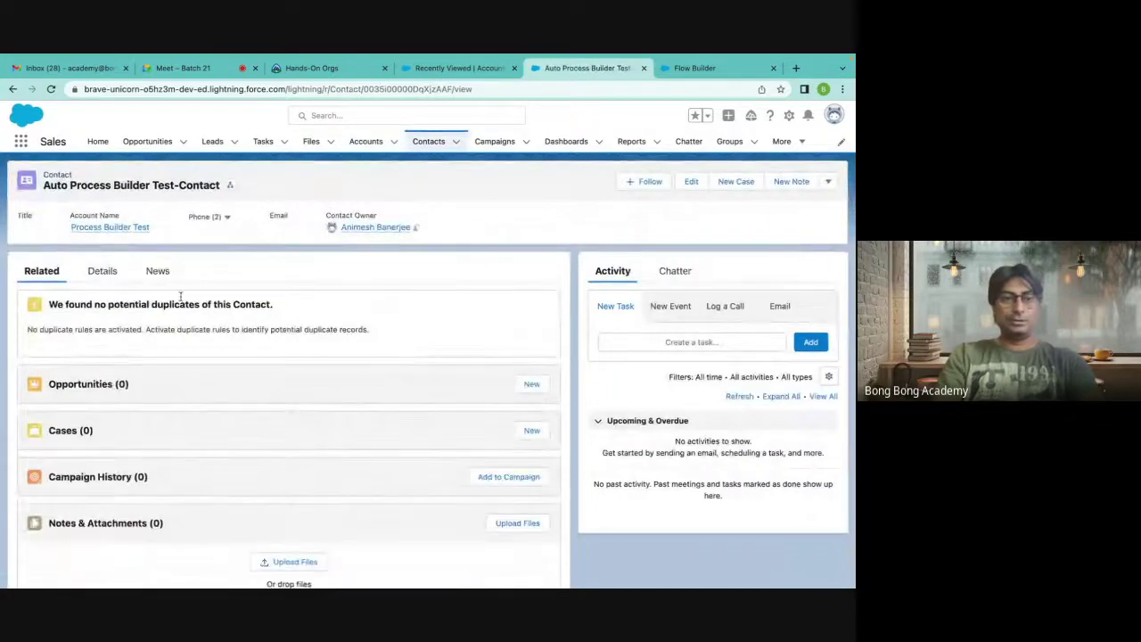
click(106, 275)
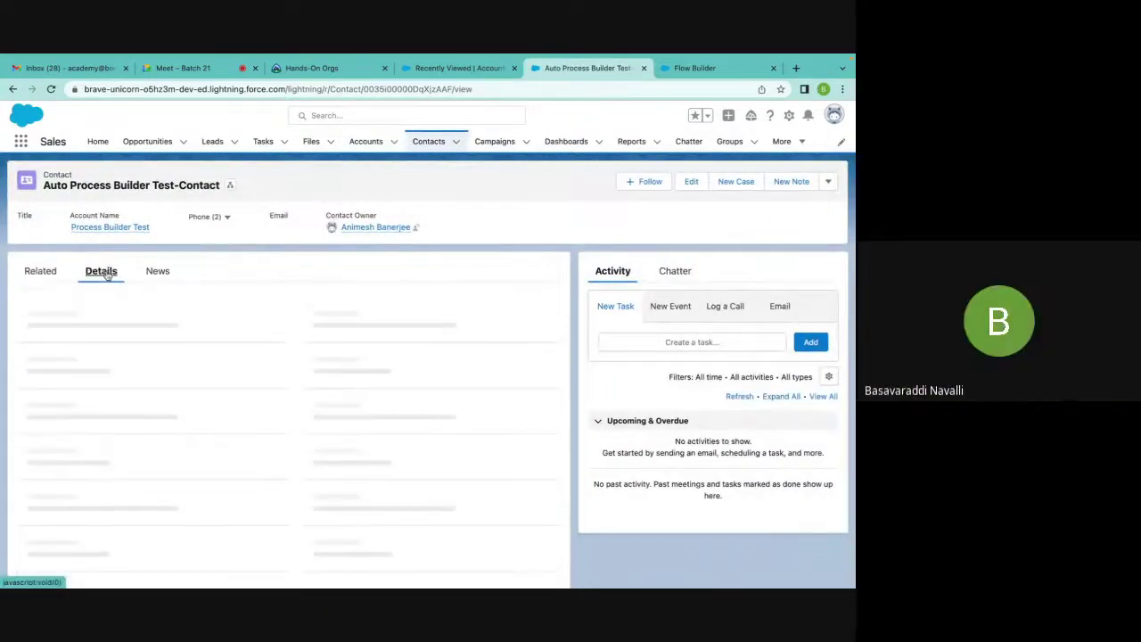
drag(29, 369, 82, 370)
click(133, 382)
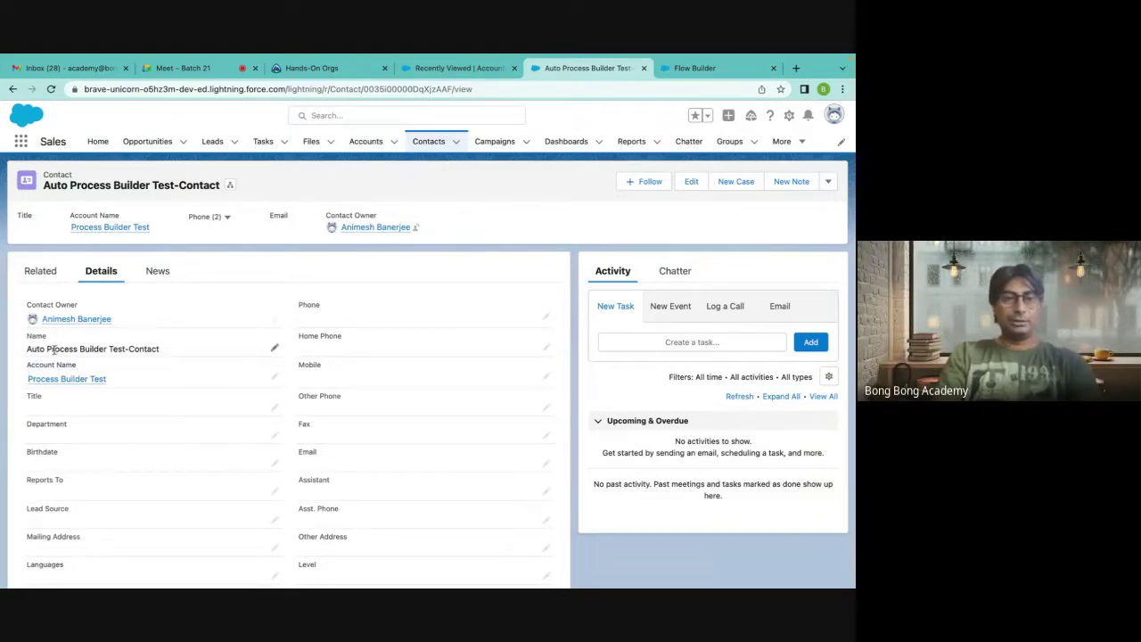
drag(47, 350, 175, 354)
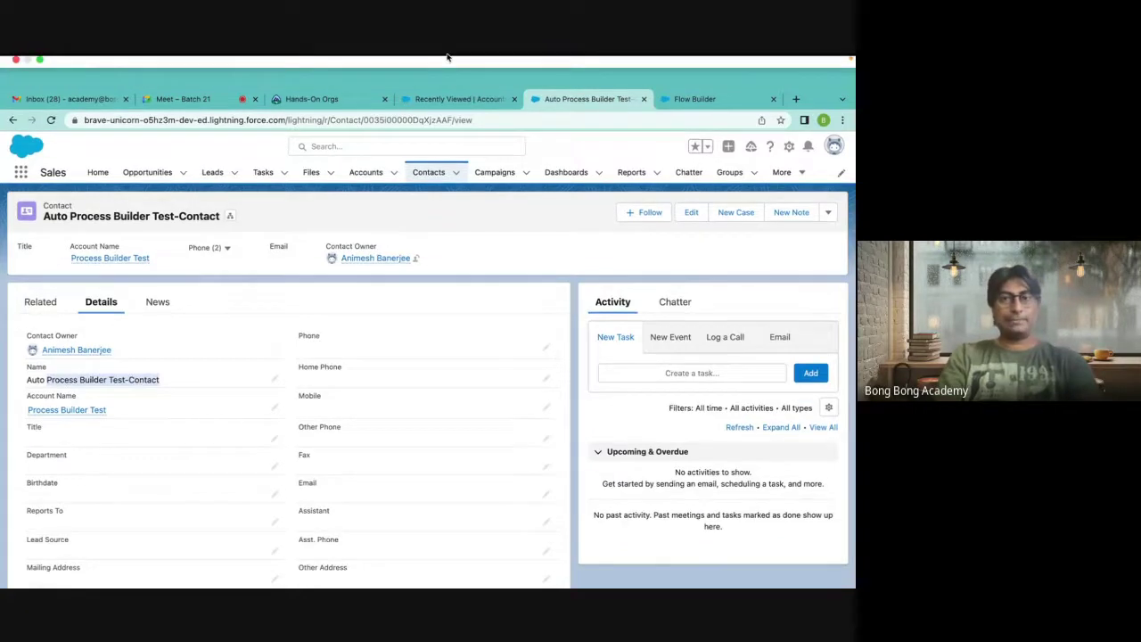
click(682, 103)
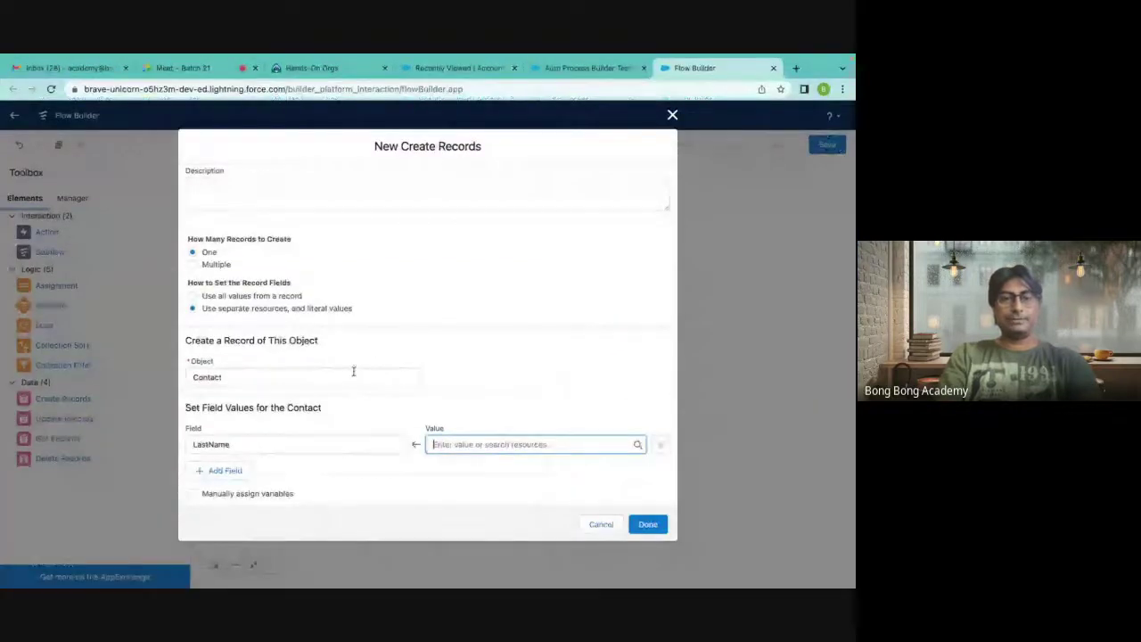
Add FirstName as a second Contact field row by searching 'firs'.
click(455, 444)
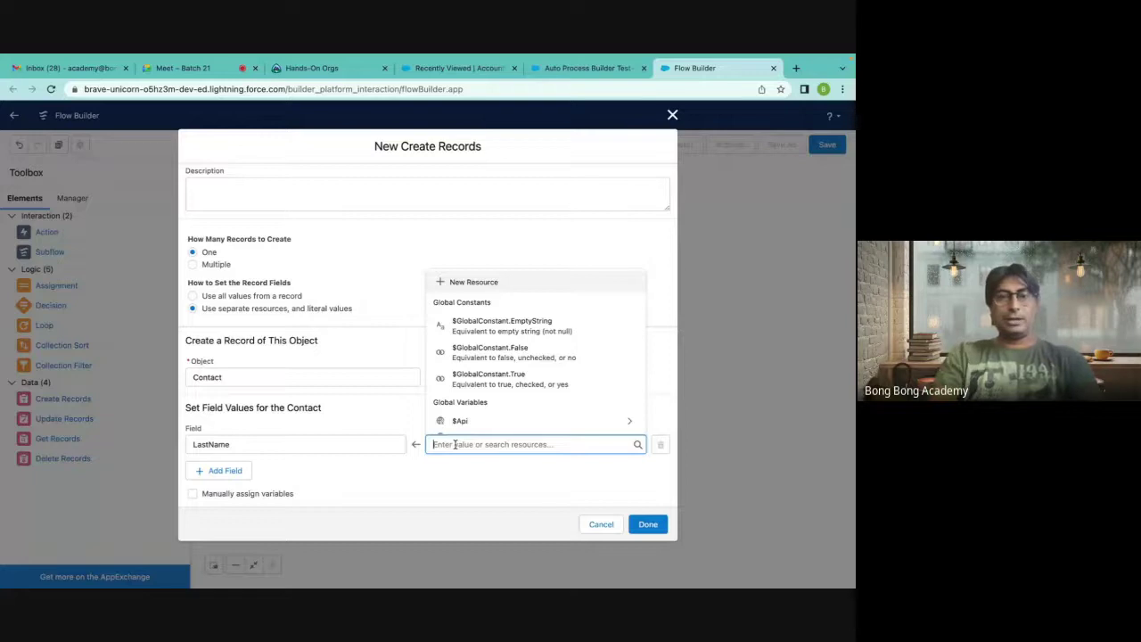
click(393, 244)
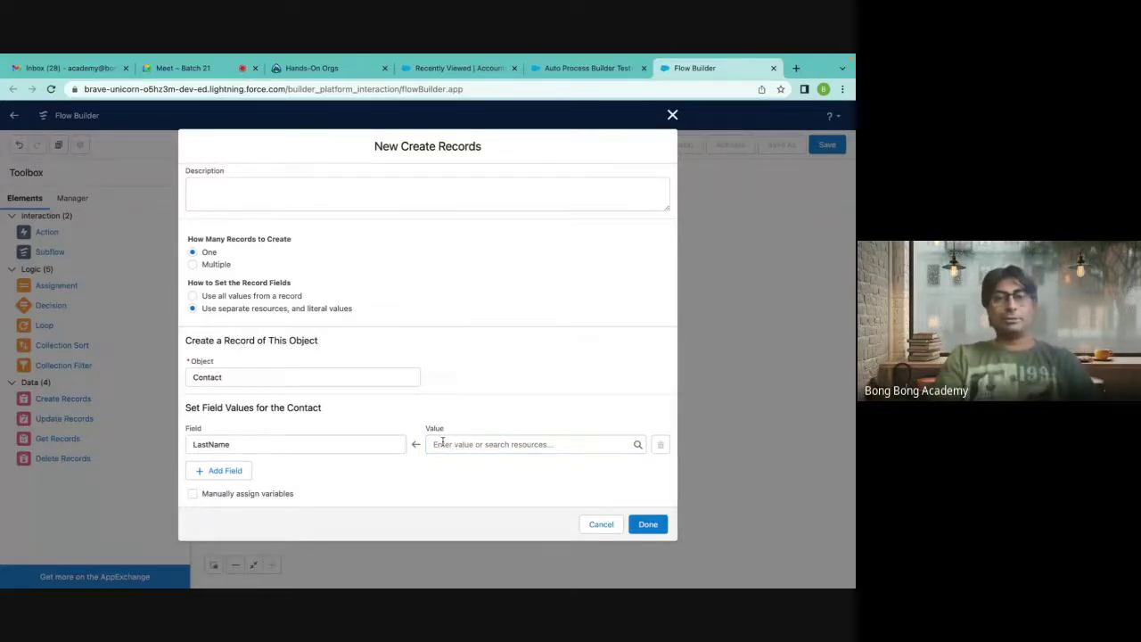
click(224, 470)
click(229, 481)
text(firs)
click(290, 457)
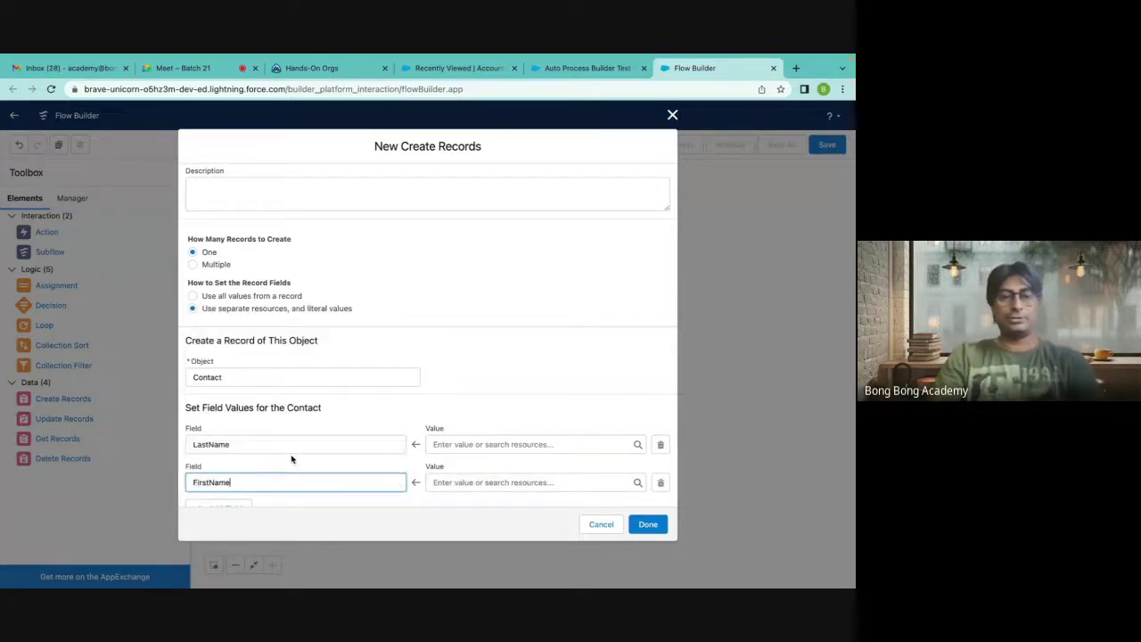
click(383, 474)
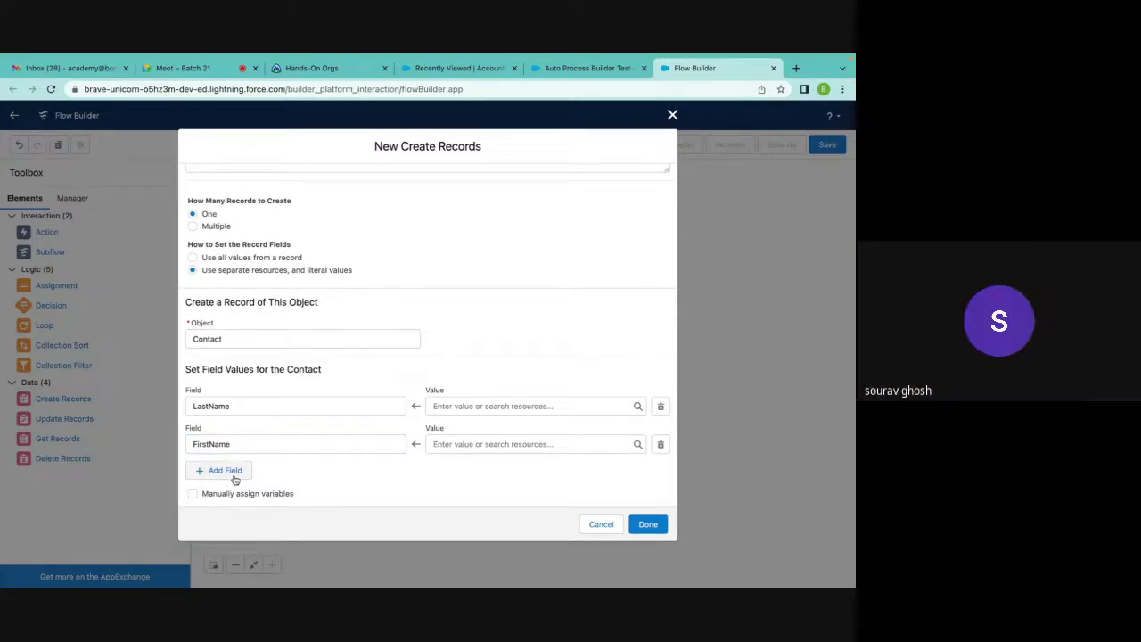
Add AccountId as a third Contact field row by searching 'acc'.
click(236, 473)
click(249, 481)
text(acc)
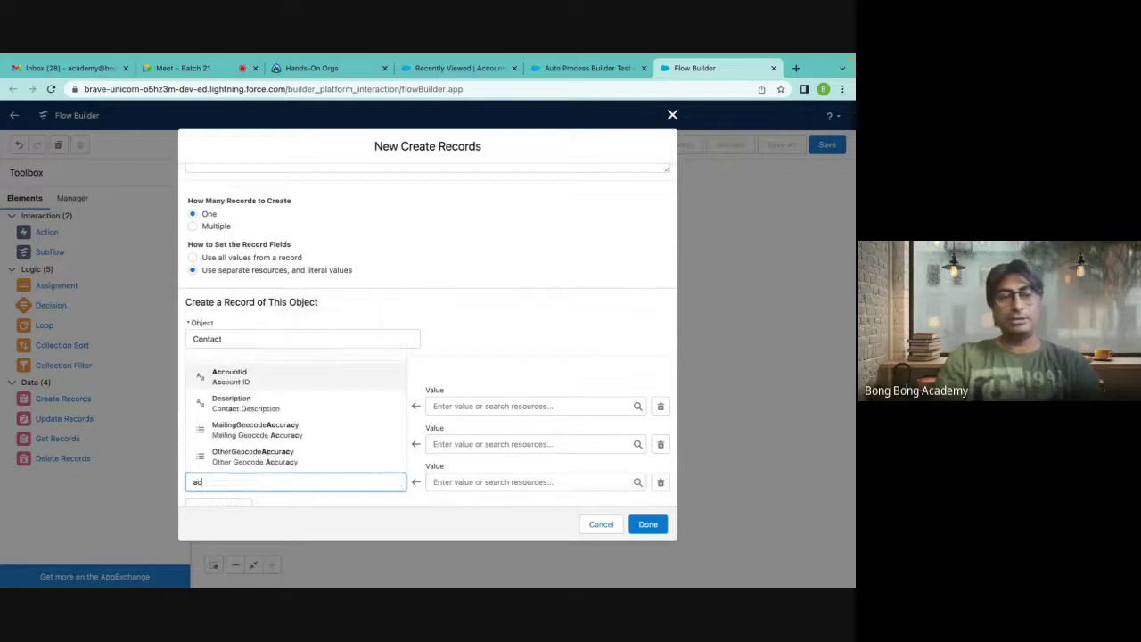
click(278, 410)
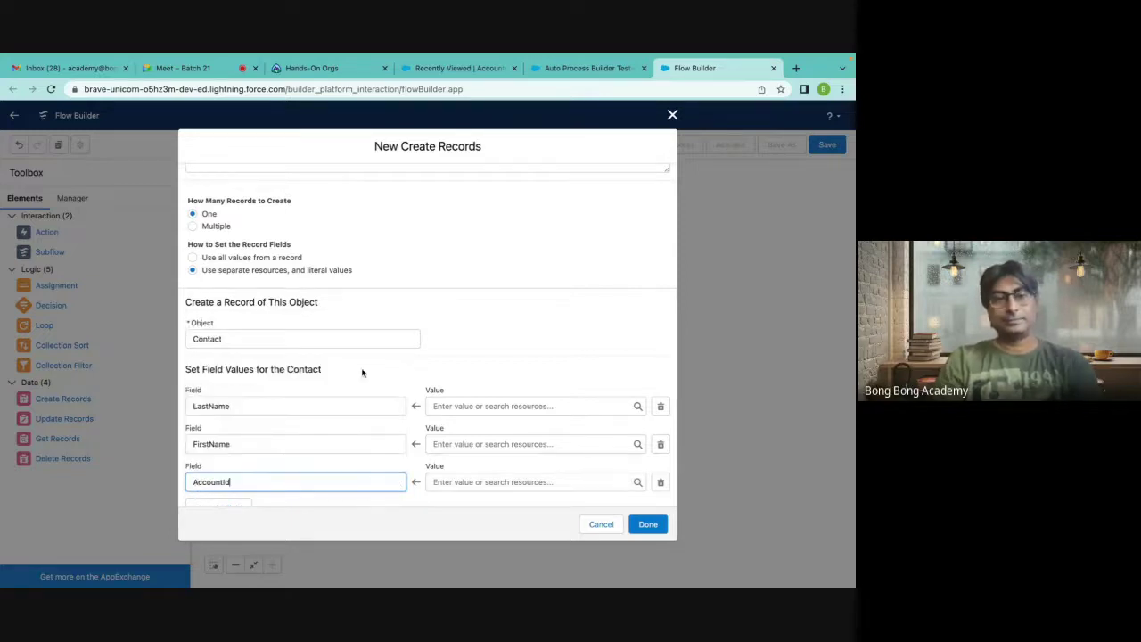
scroll(466, 357, down, 1)
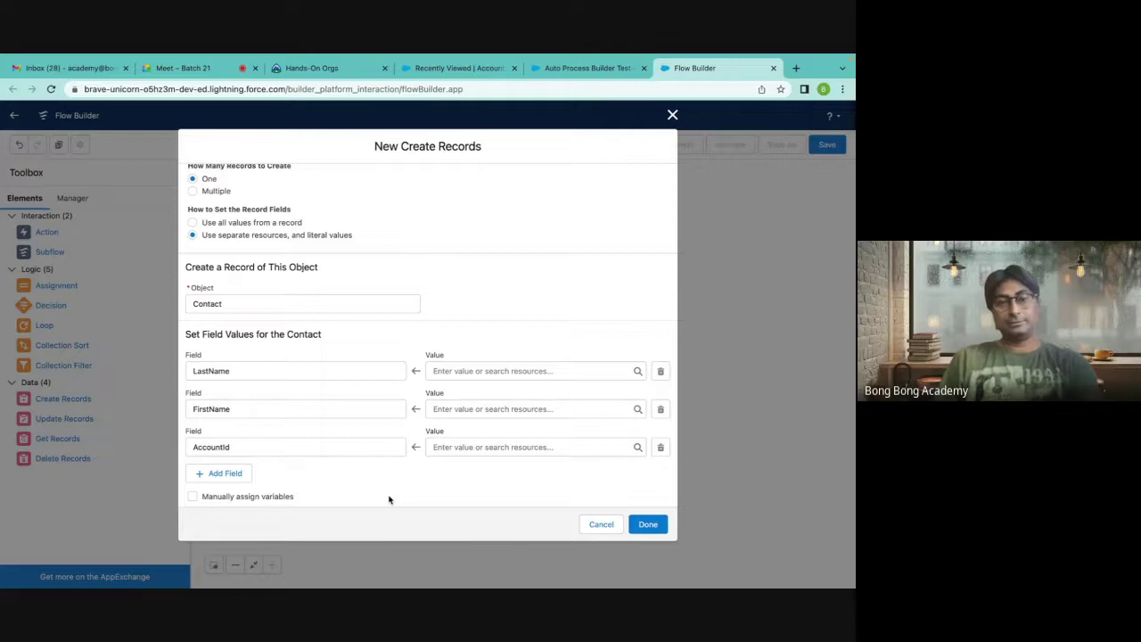
Recheck the LastName and AccountId fields and enter a placeholder AccountId value.
click(219, 372)
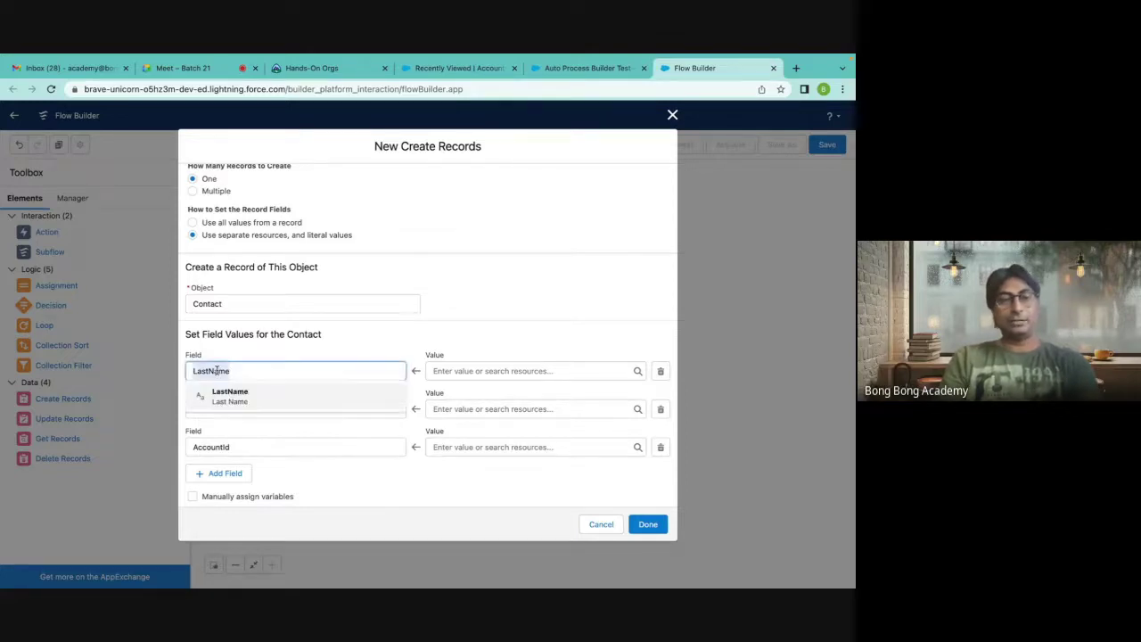
click(465, 296)
click(211, 449)
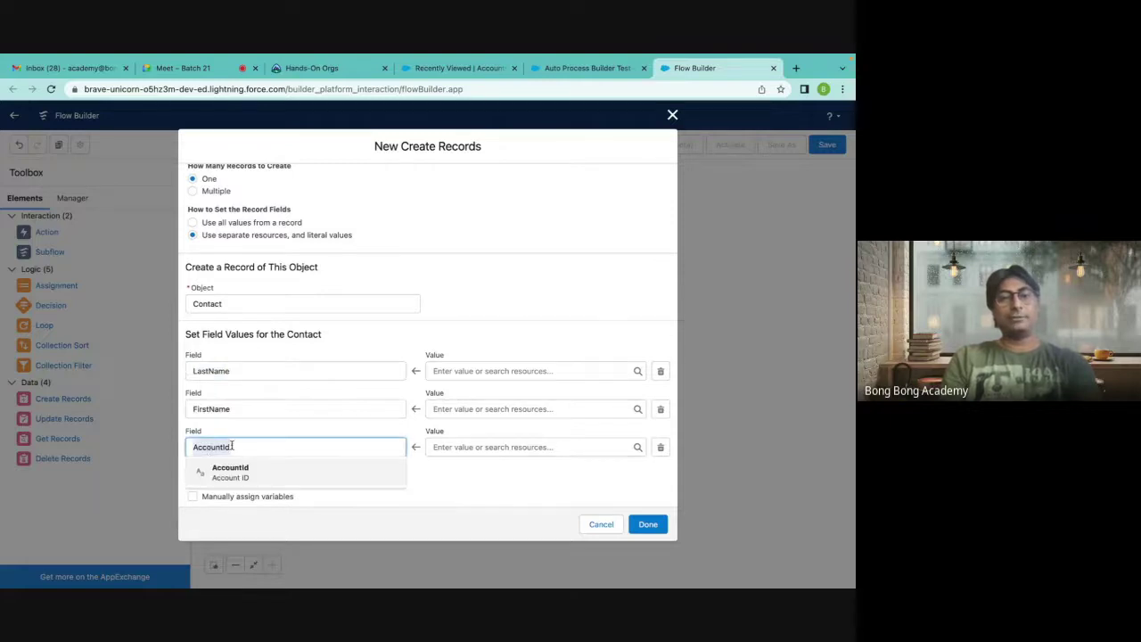
click(480, 485)
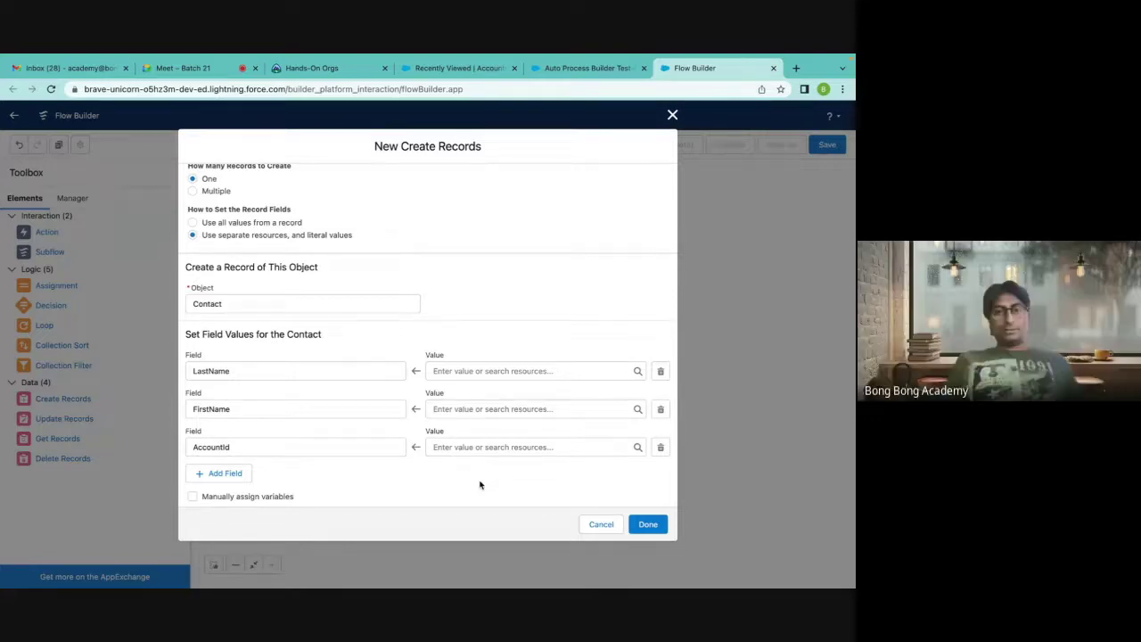
click(459, 446)
text(23412352safsdf)
click(501, 487)
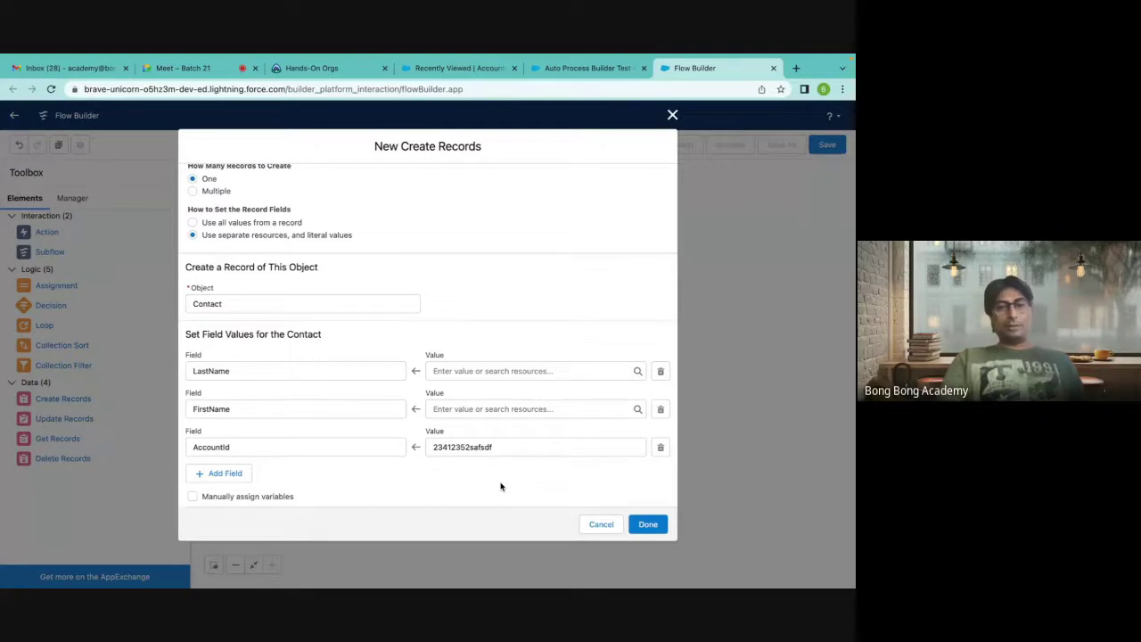
Delete the hard-coded AccountId value, then switch to the Google Meet call with Ctrl+2.
drag(502, 449, 415, 451)
key(BackSpace)
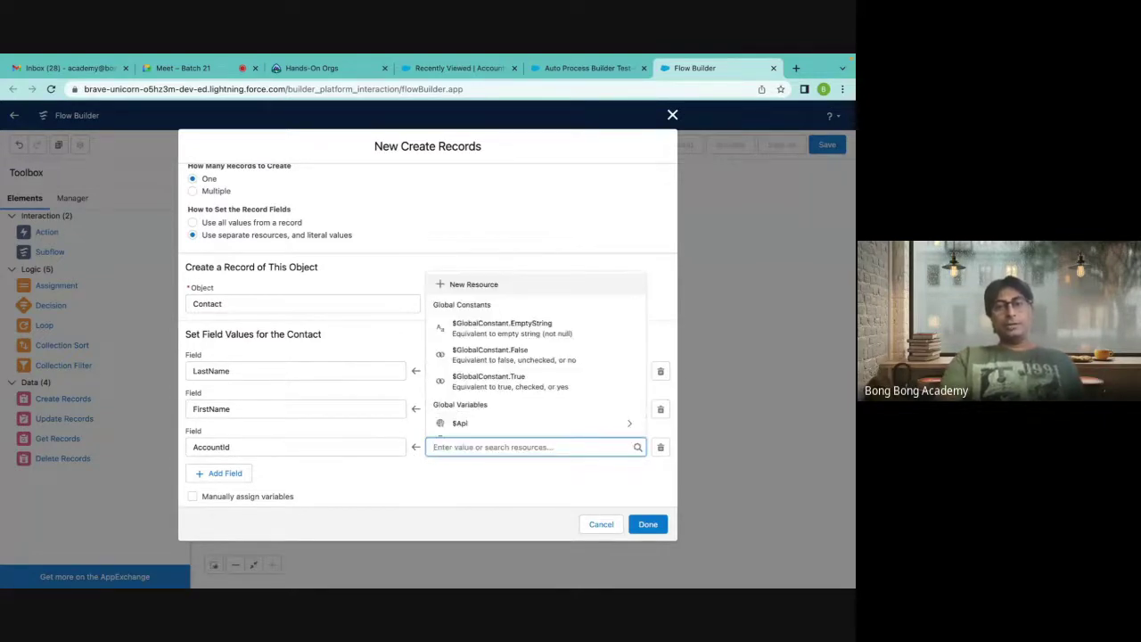
click(620, 233)
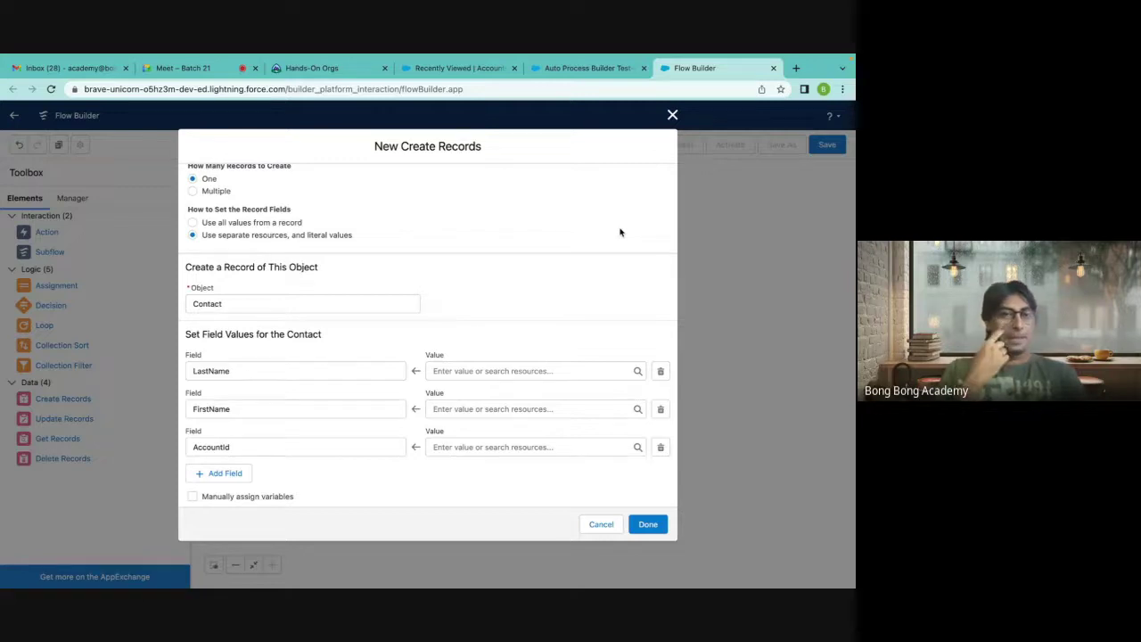
key(ctrl+2)
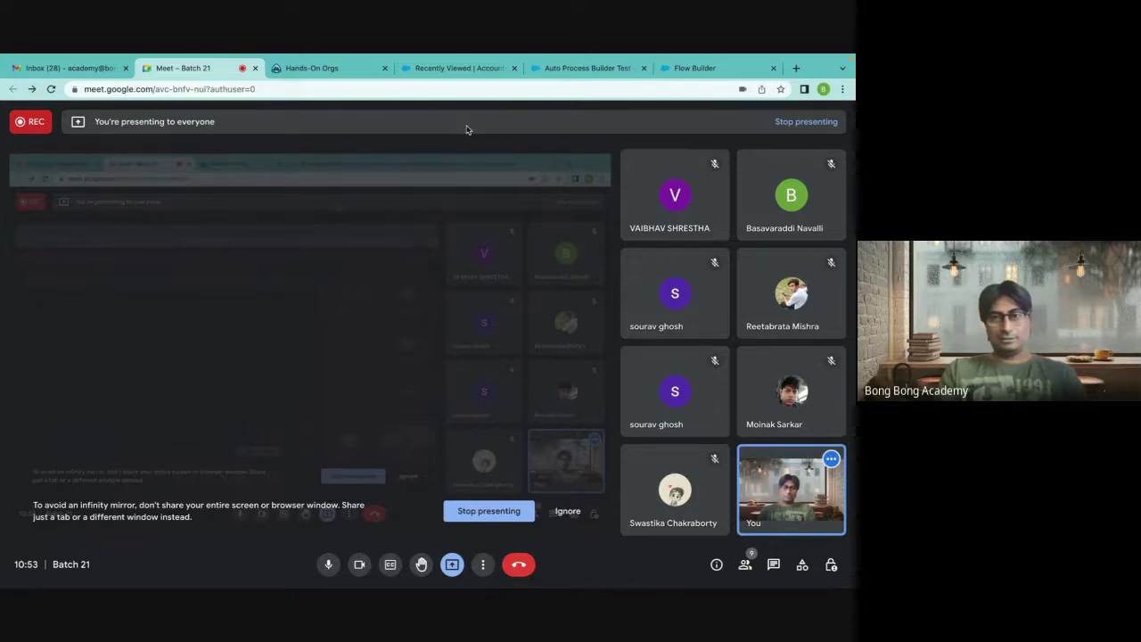
Compare the Auto Process Builder Test contact, recently viewed accounts list and Create Records dialog.
click(584, 68)
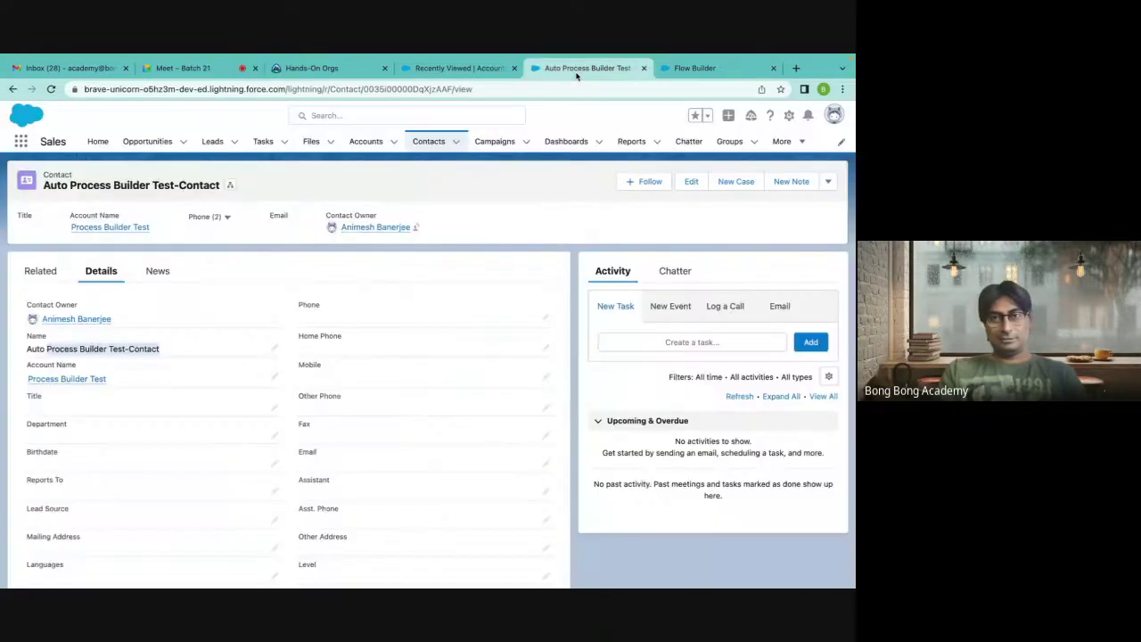
click(460, 70)
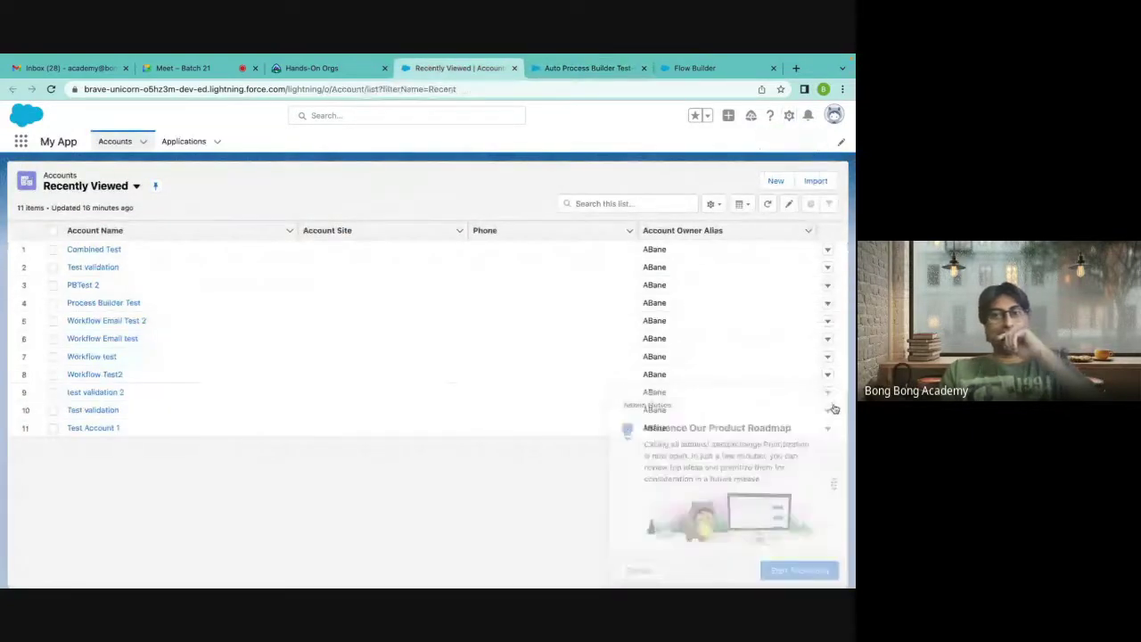
click(687, 69)
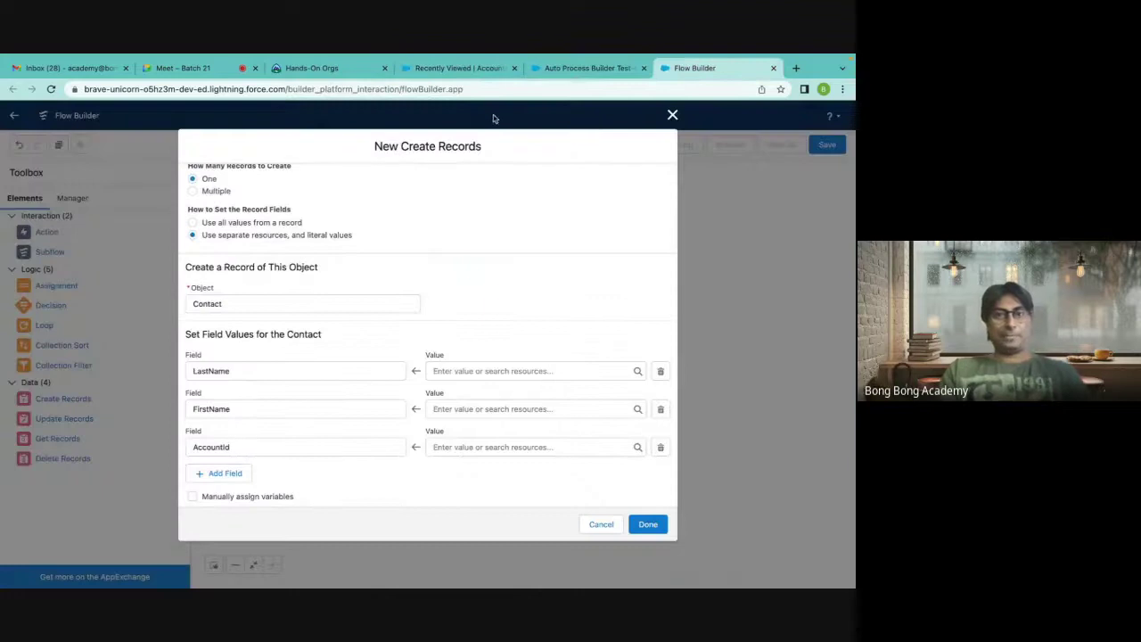
click(322, 70)
click(580, 70)
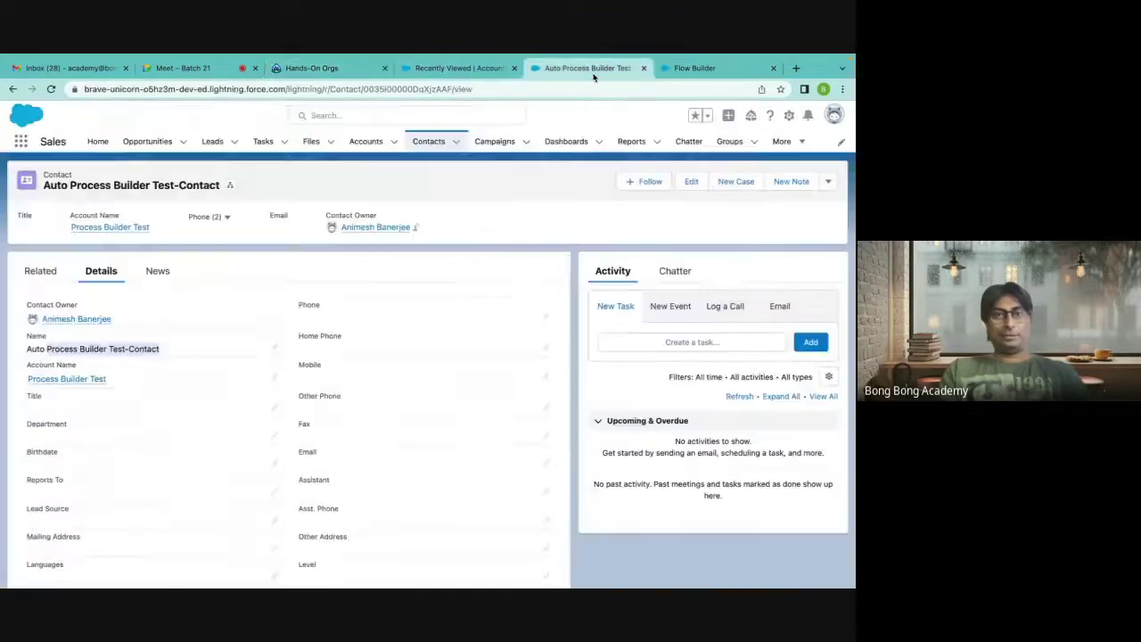
click(450, 70)
click(688, 69)
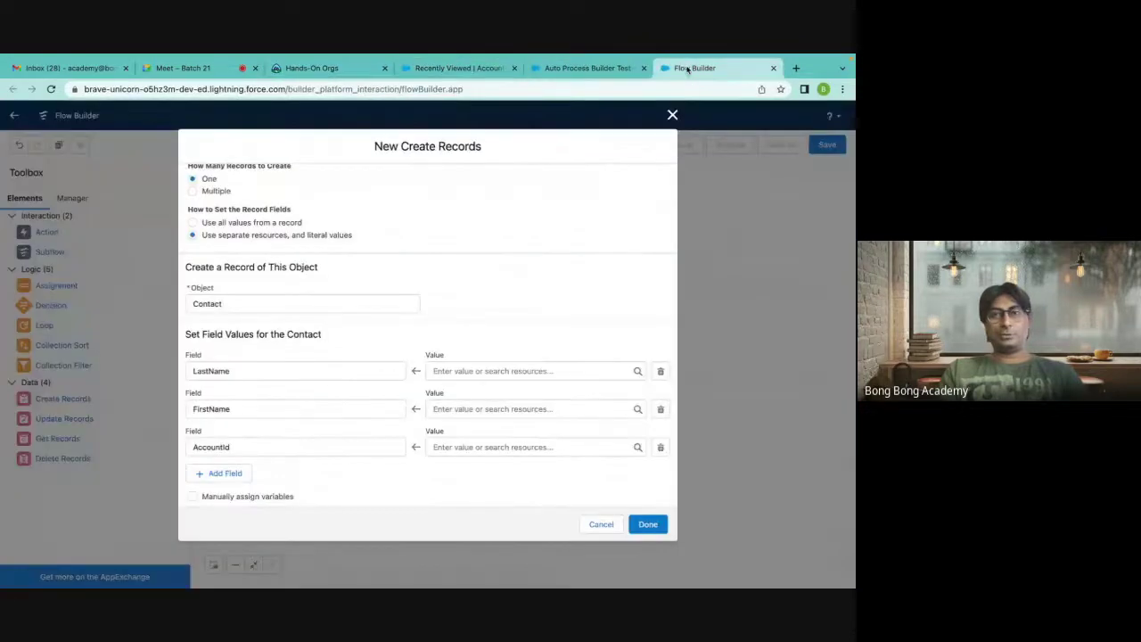
click(581, 68)
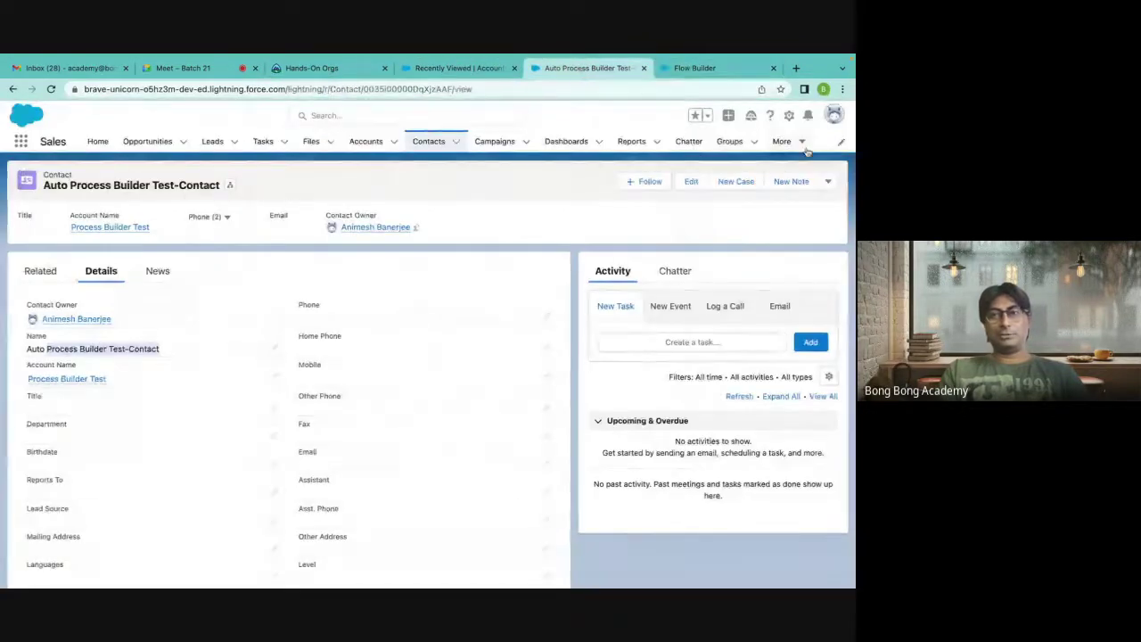
click(459, 69)
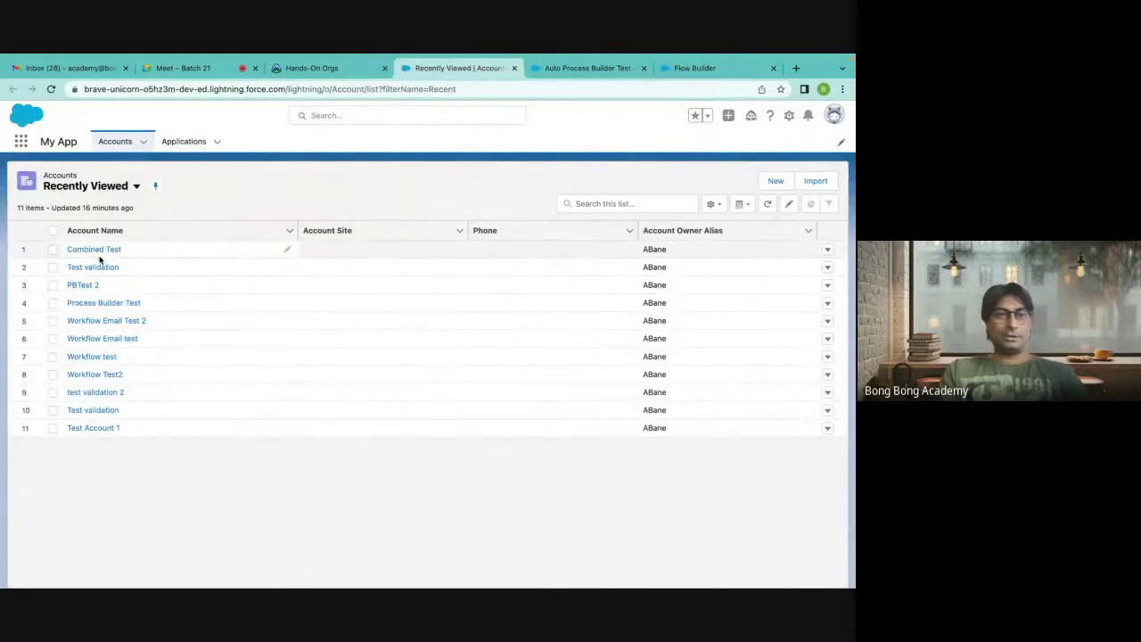
click(545, 75)
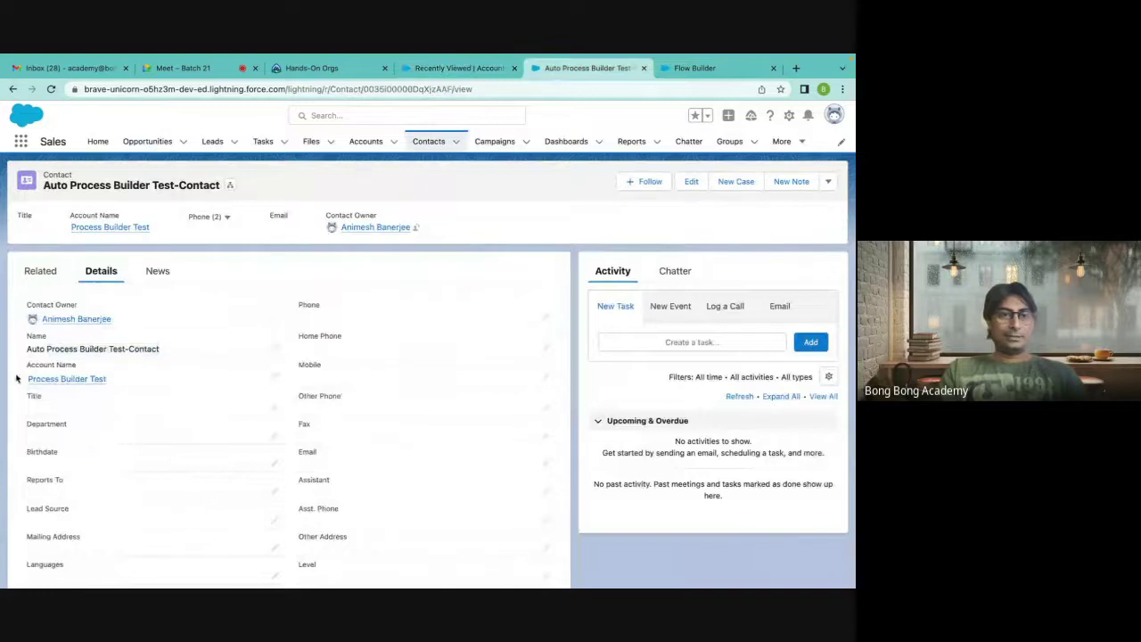
Open Salesforce Setup from the gear menu.
mouse_move(73, 378)
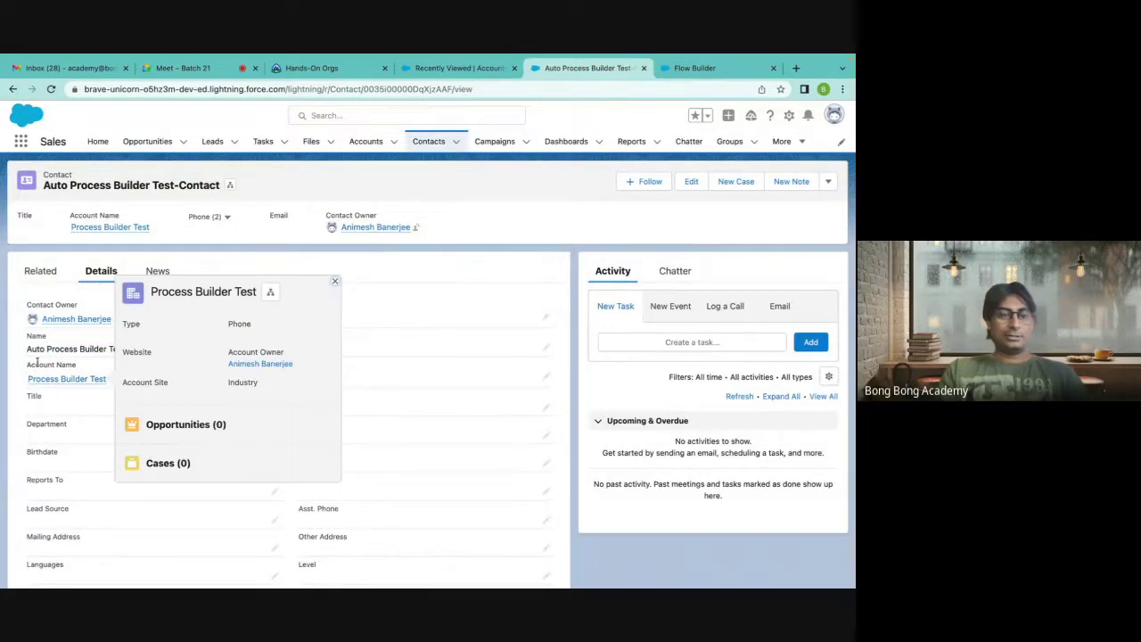
click(789, 115)
click(746, 156)
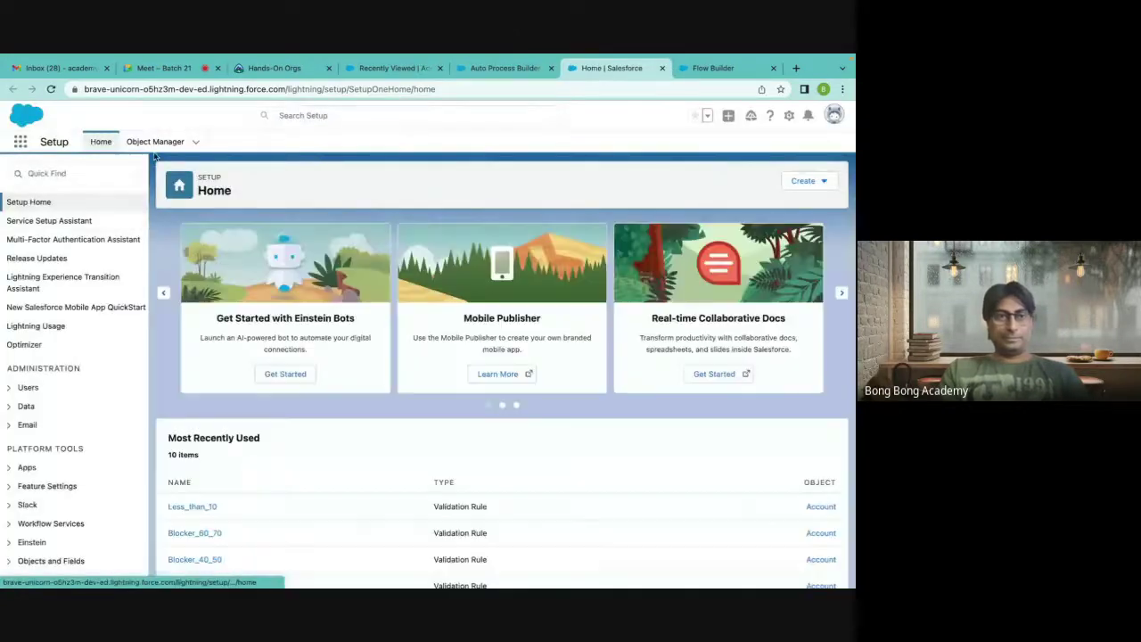
Find Contact in Object Manager via 'contact' and show its Fields & Relationships.
click(157, 142)
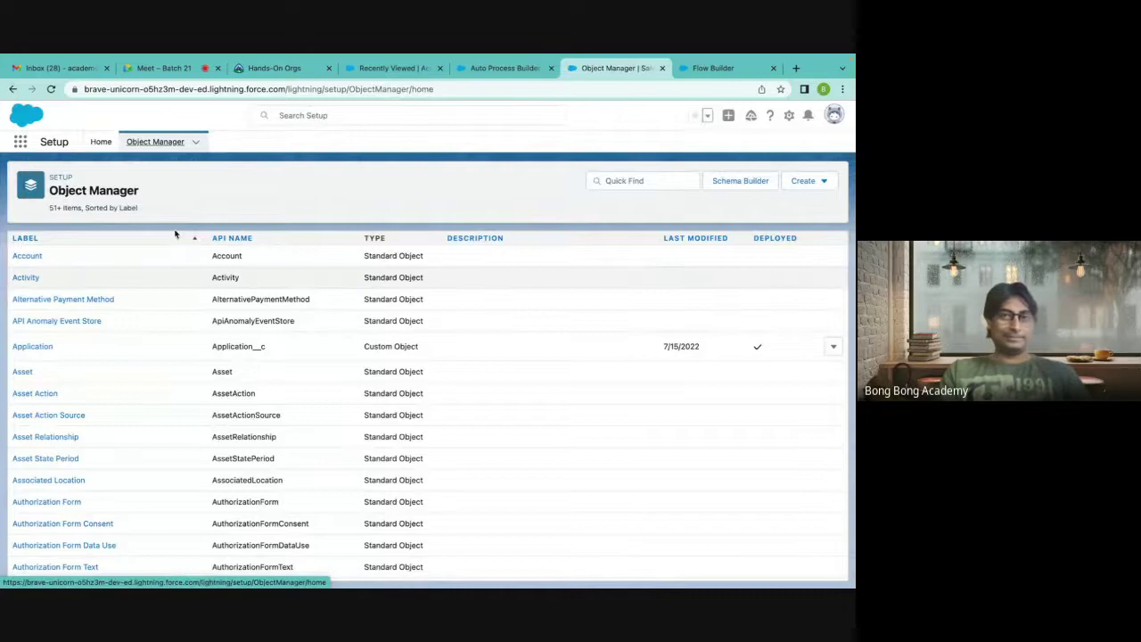
click(631, 181)
text(co)
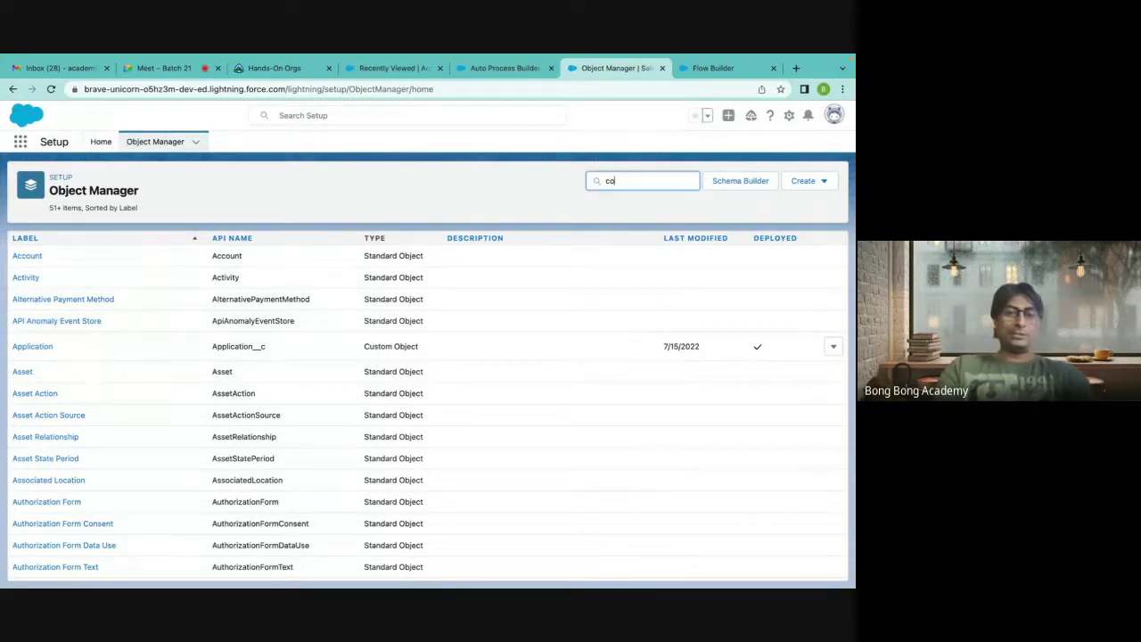
text(ntact)
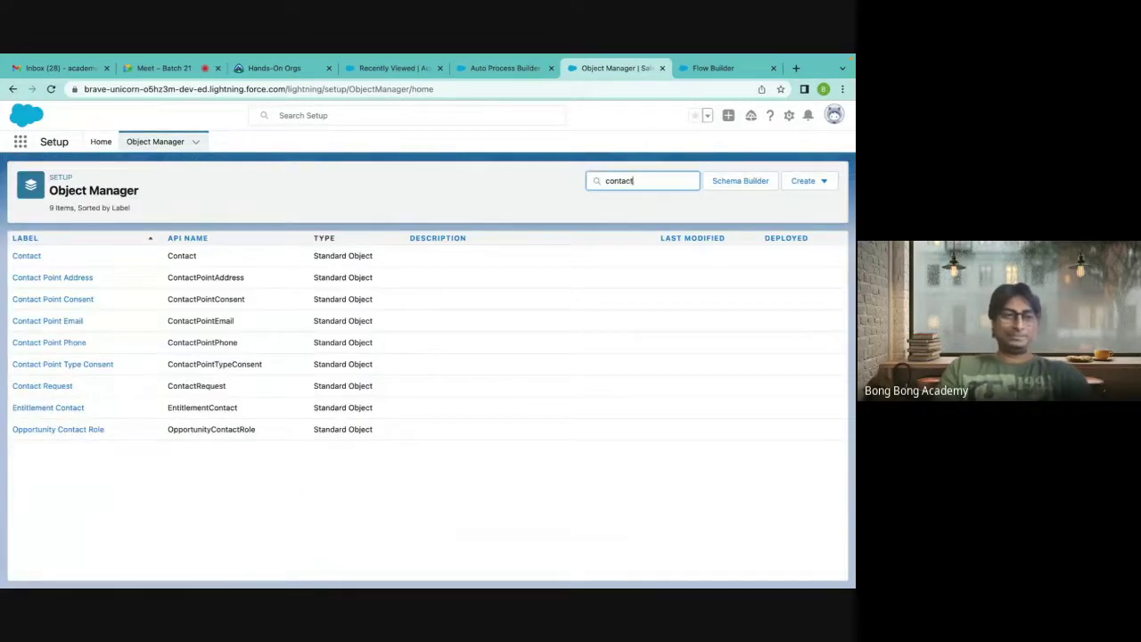
click(26, 255)
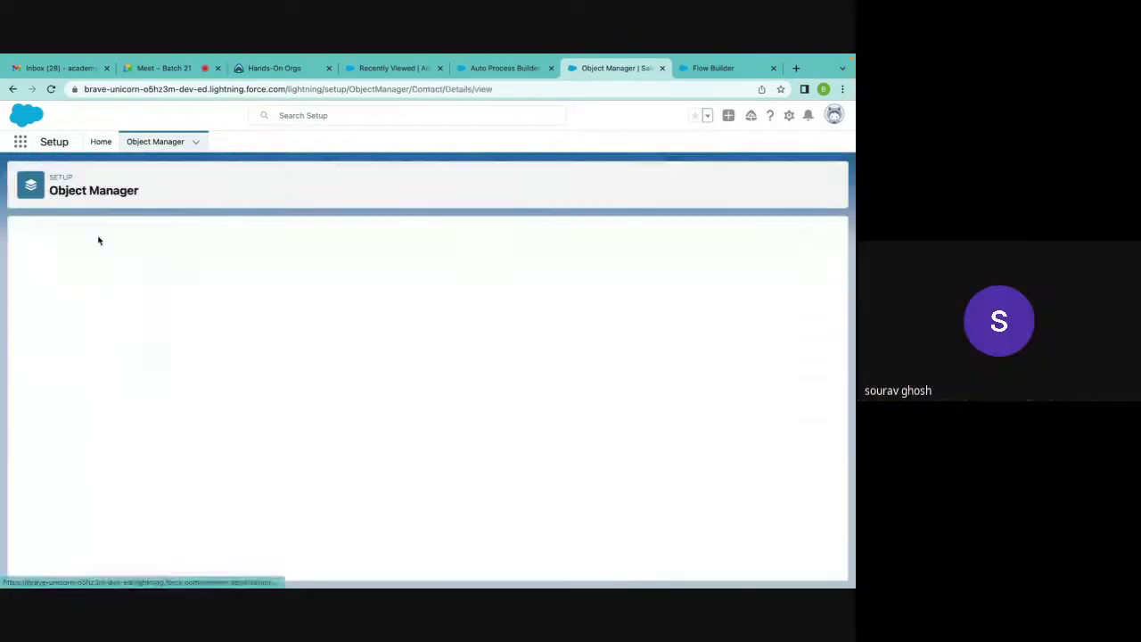
click(94, 259)
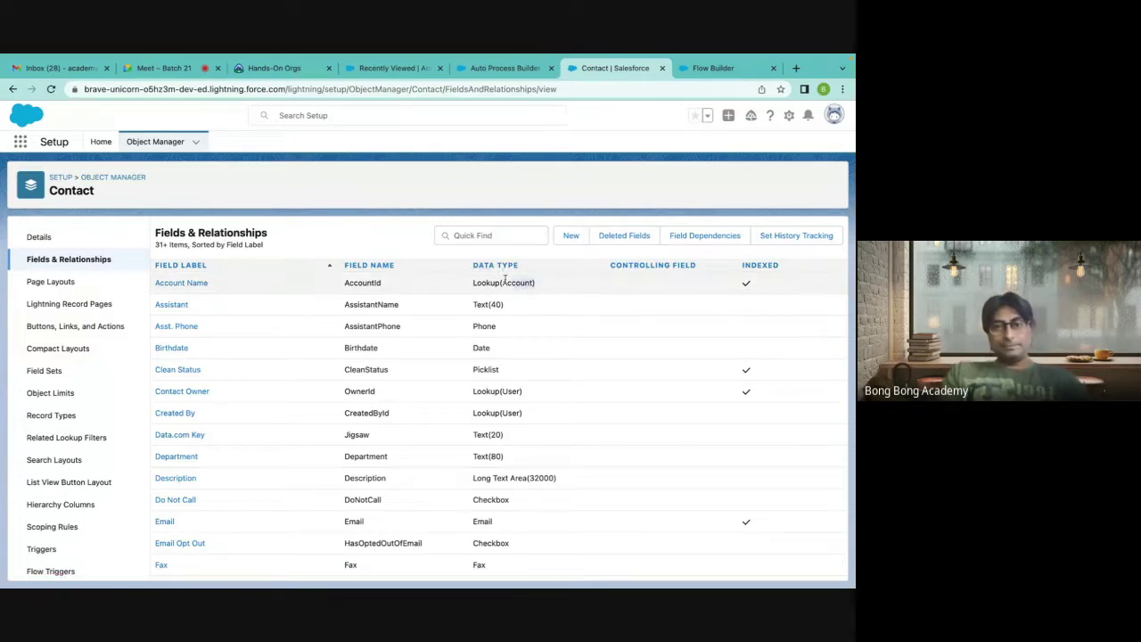
Highlight the Account Name row's Lookup(Account) type and AccountId name, then return to recently viewed accounts.
triple_click(456, 283)
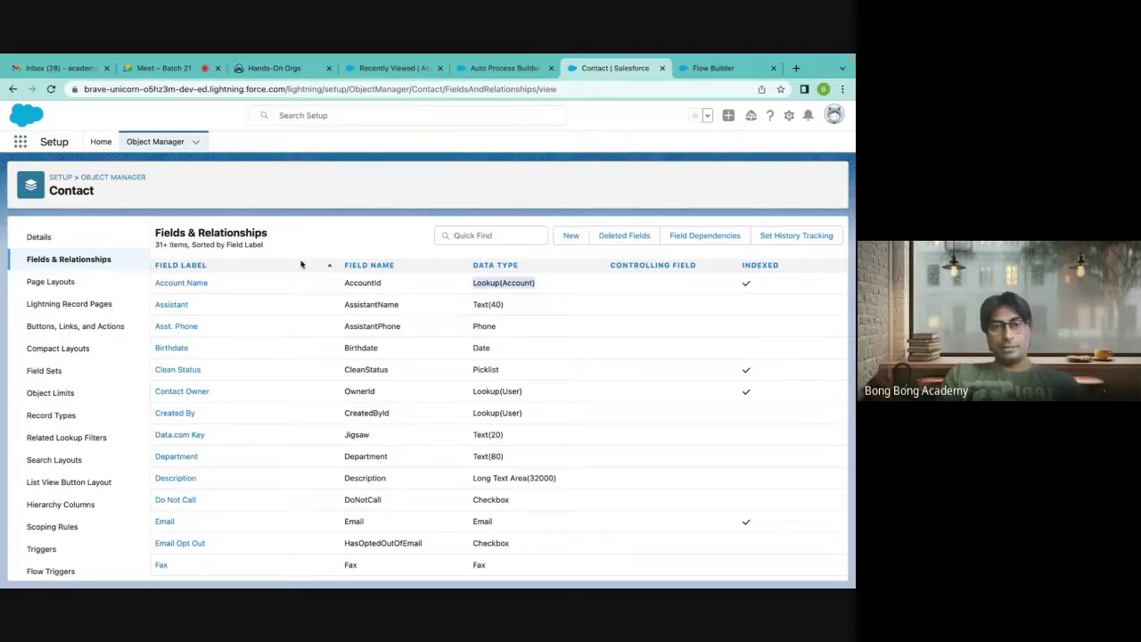
double_click(361, 282)
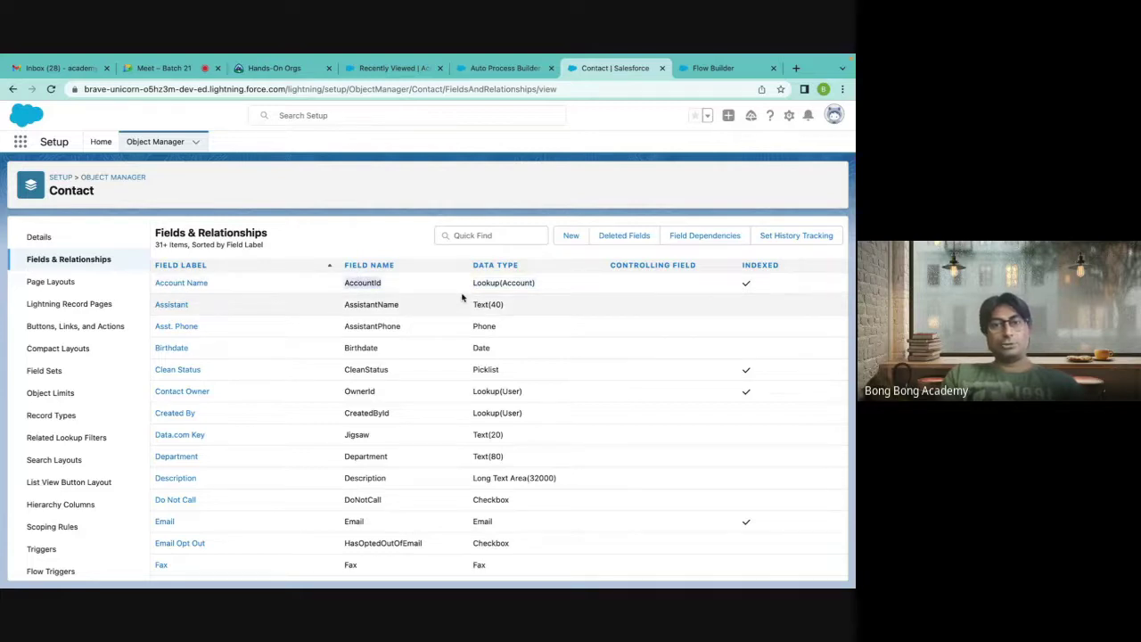
click(435, 180)
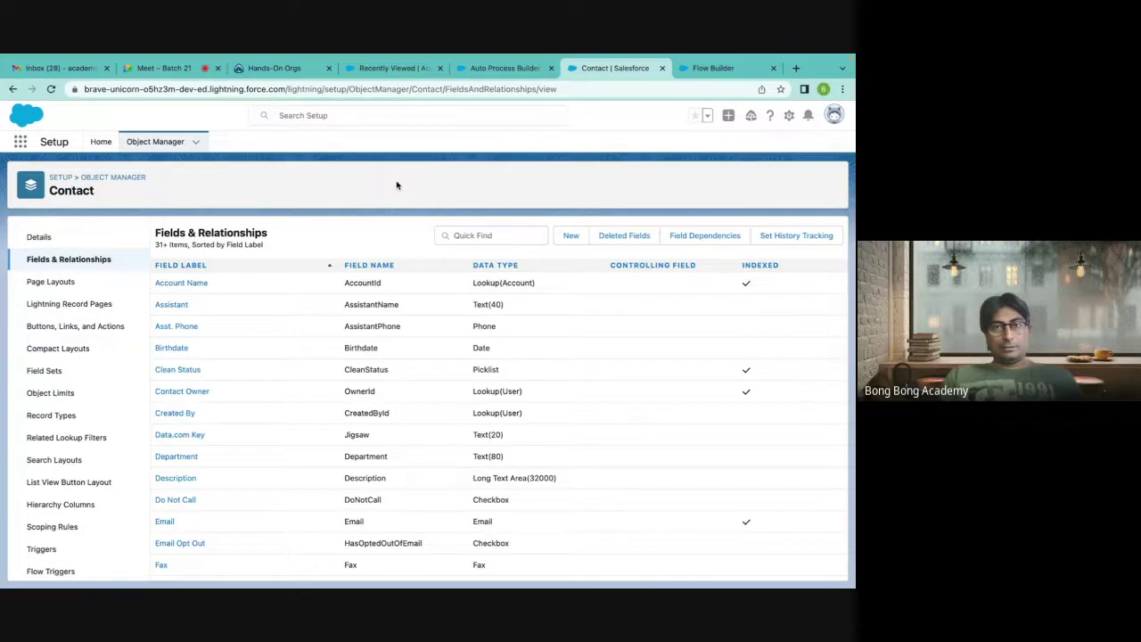
click(401, 68)
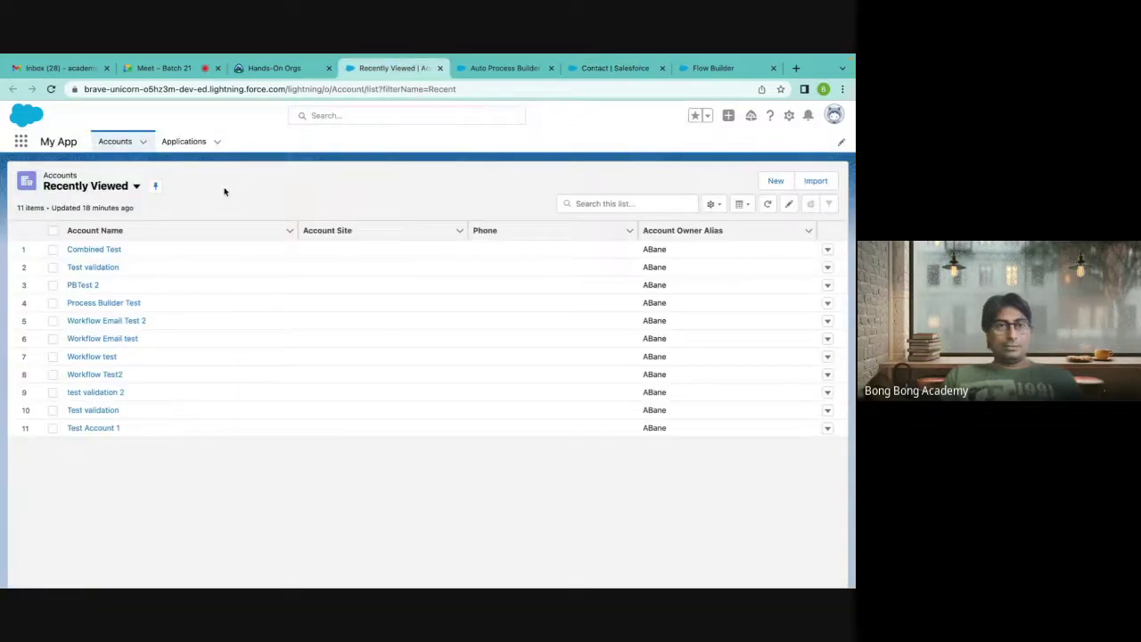
Open the Combined Test account, select its record ID in the URL, then return to Flow Builder.
click(98, 250)
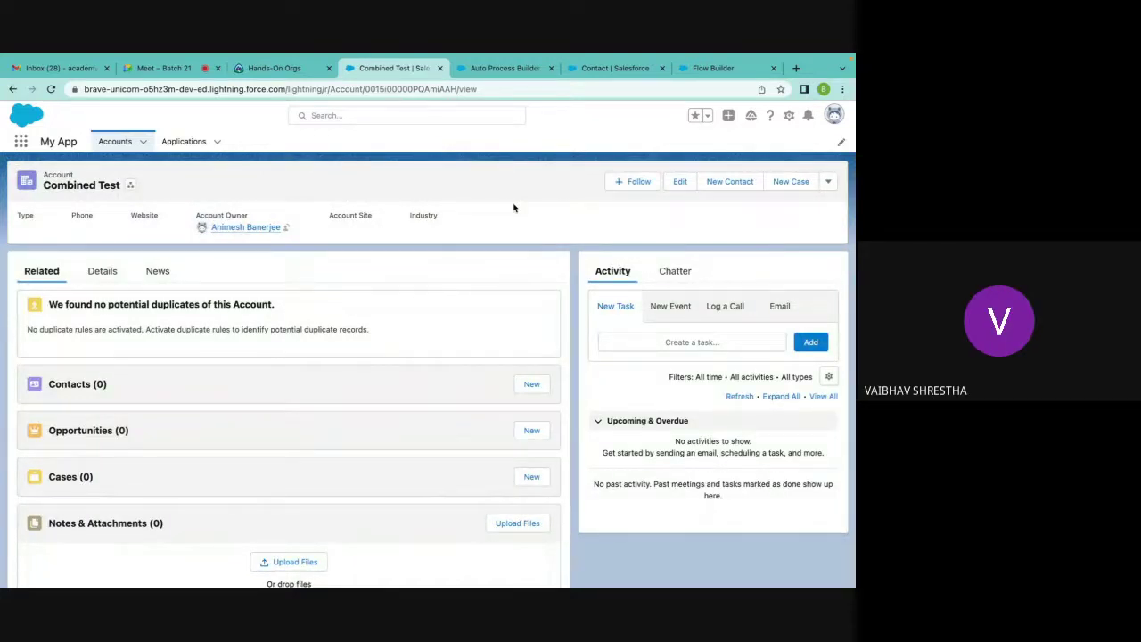
double_click(400, 88)
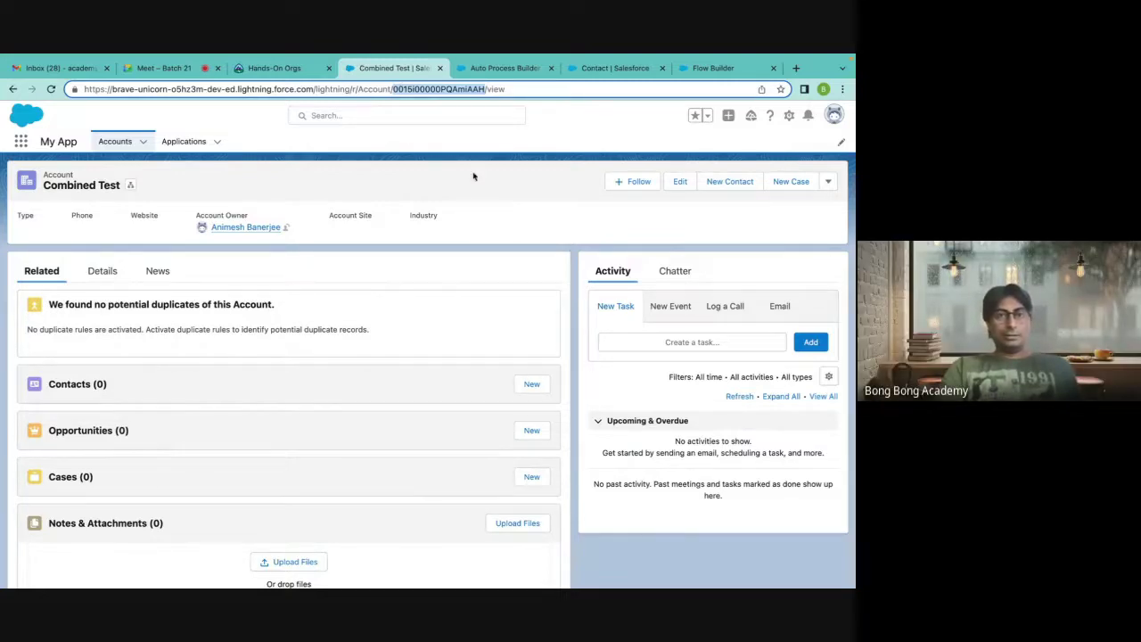
click(492, 71)
click(584, 71)
click(711, 68)
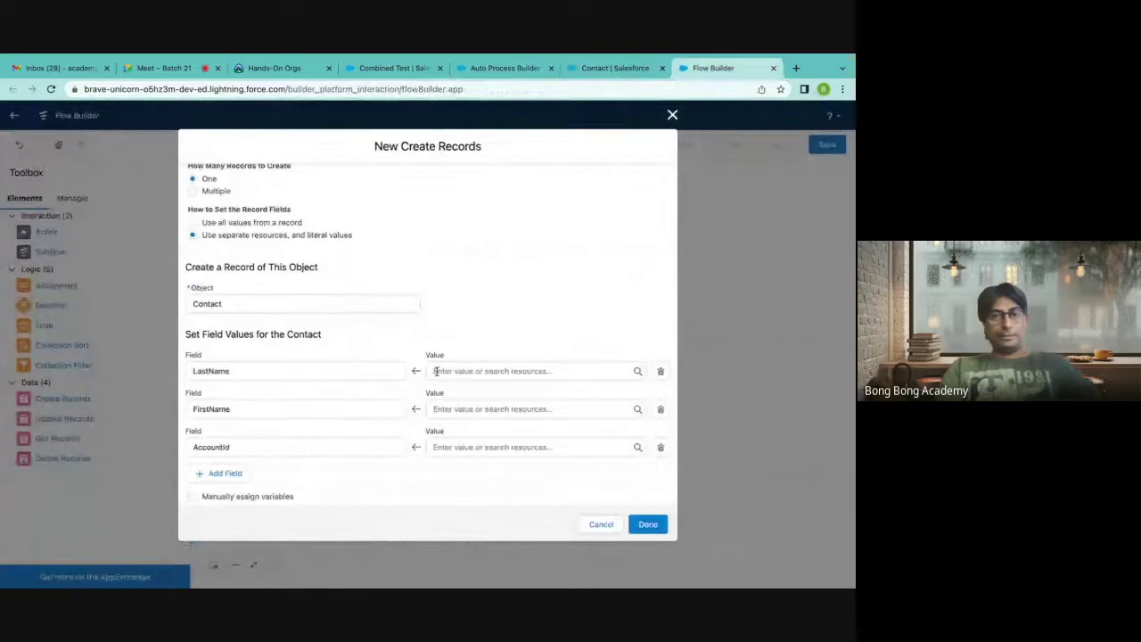
Set the AccountId value to the triggering Account record's Name field.
click(439, 447)
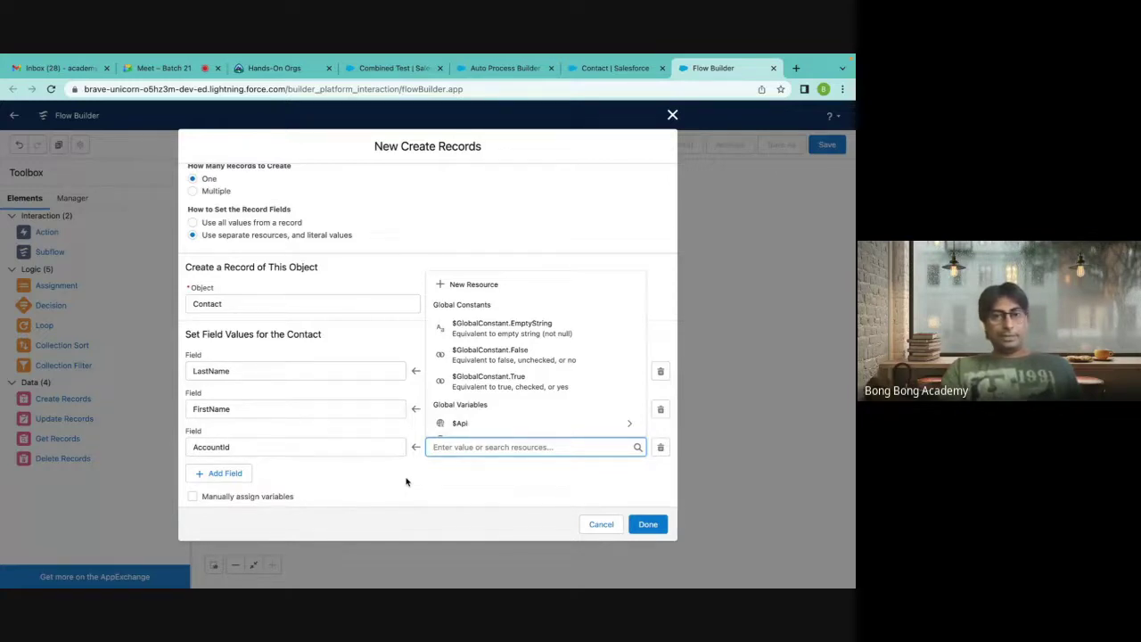
scroll(497, 421, down, 3)
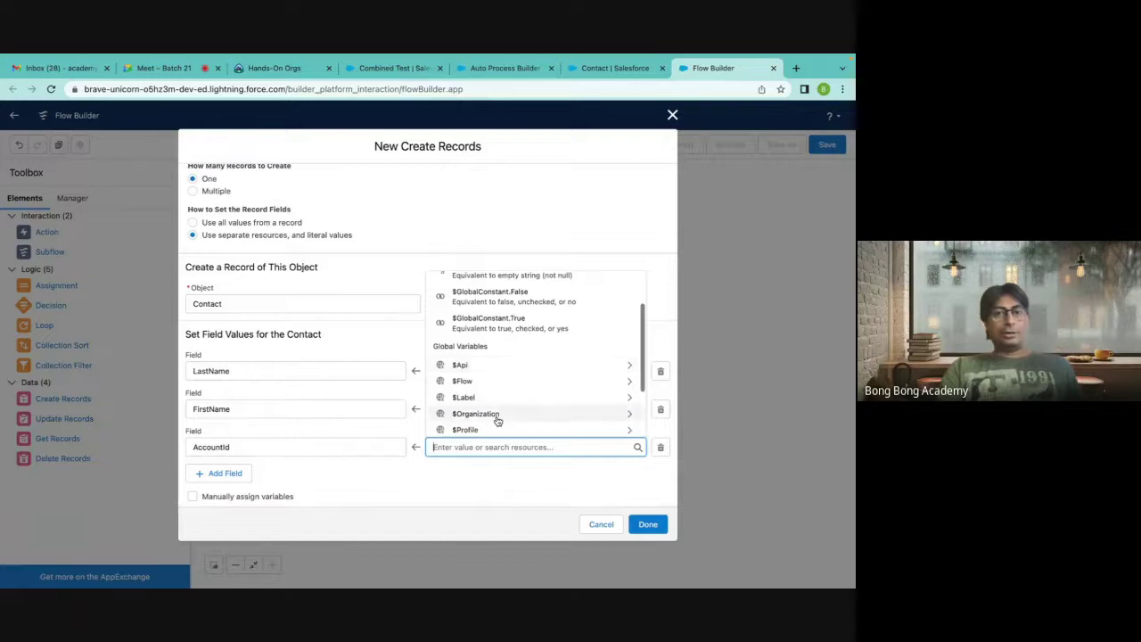
scroll(497, 421, down, 2)
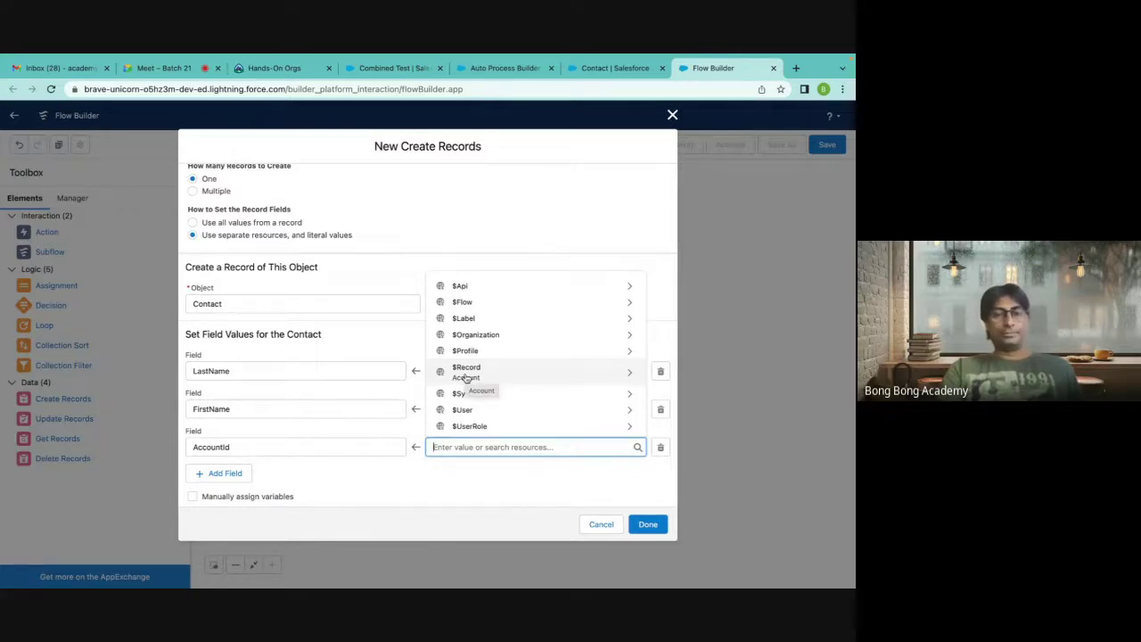
click(465, 371)
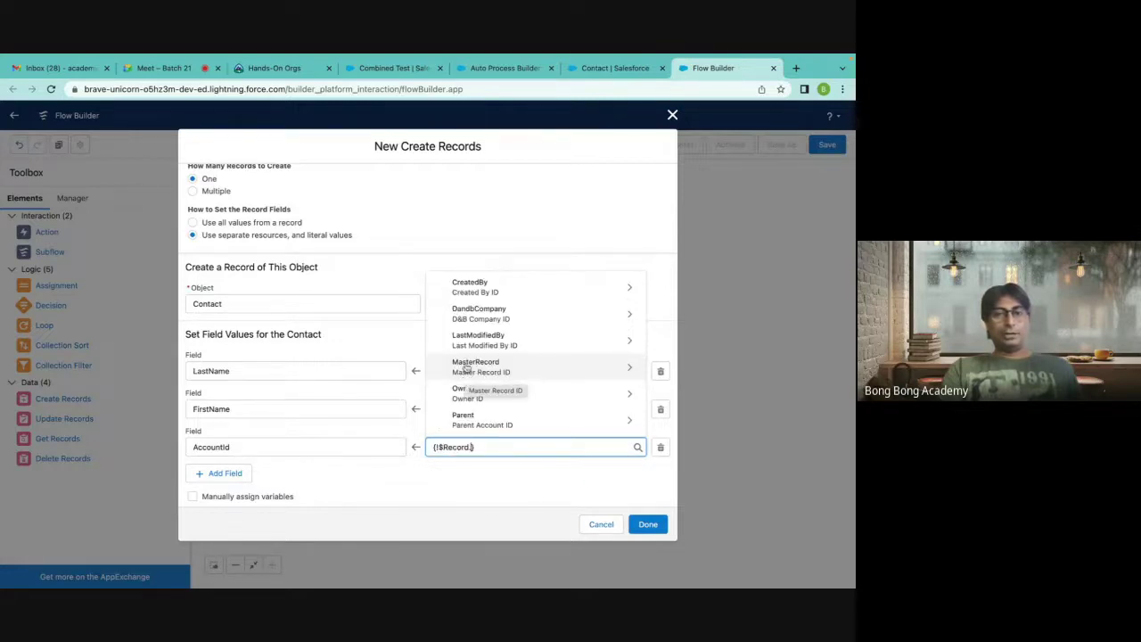
scroll(460, 391, down, 4)
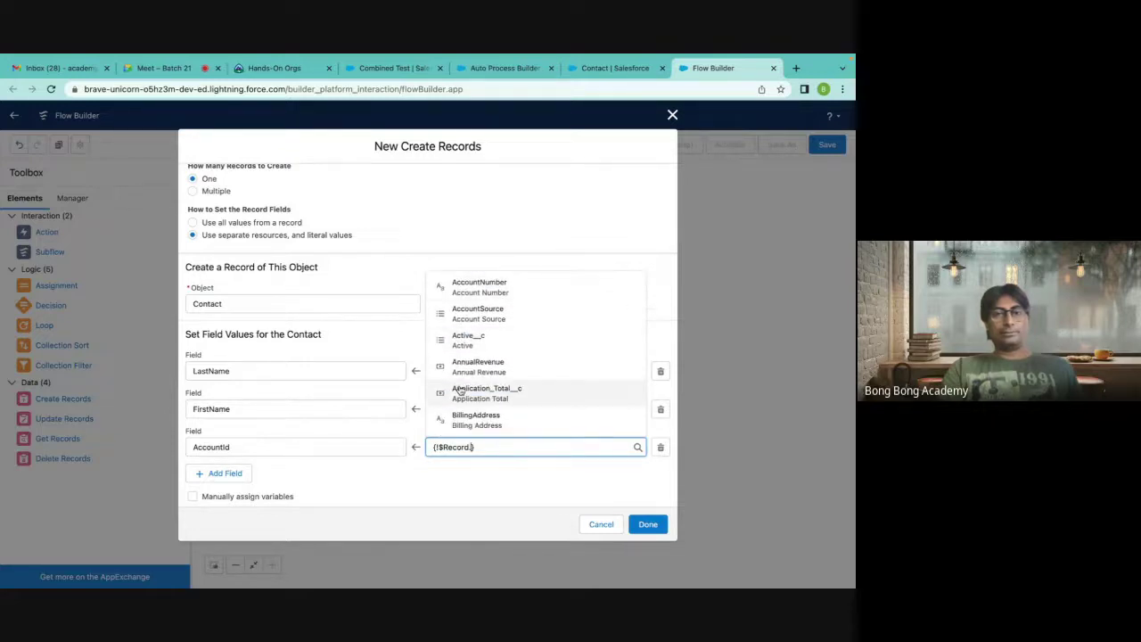
scroll(460, 391, down, 2)
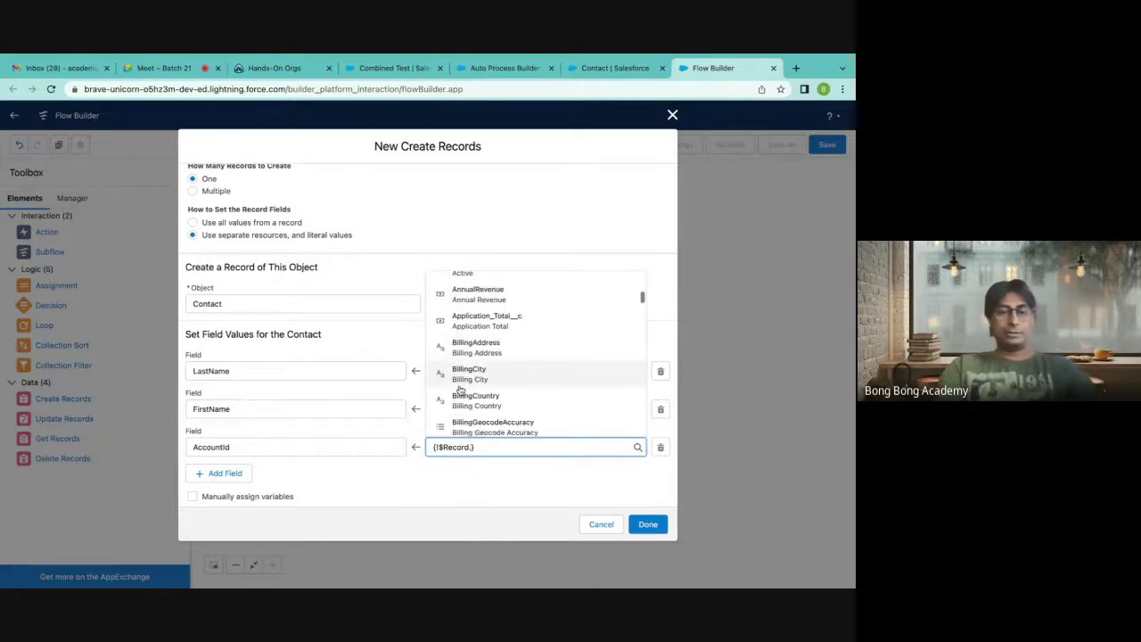
text(Name)
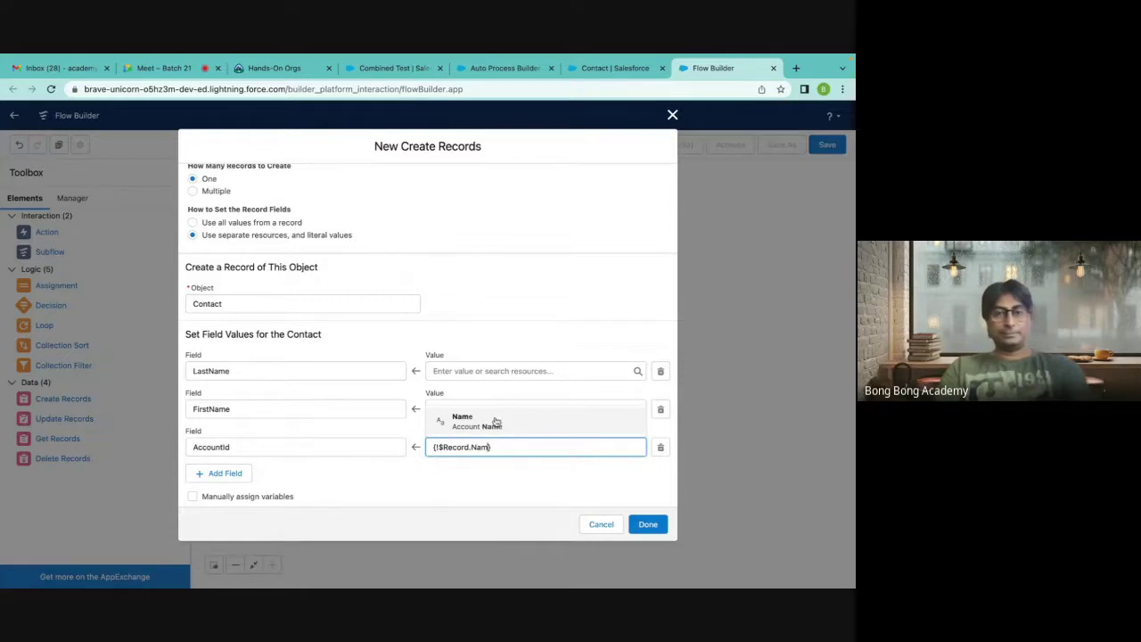
click(494, 419)
click(502, 490)
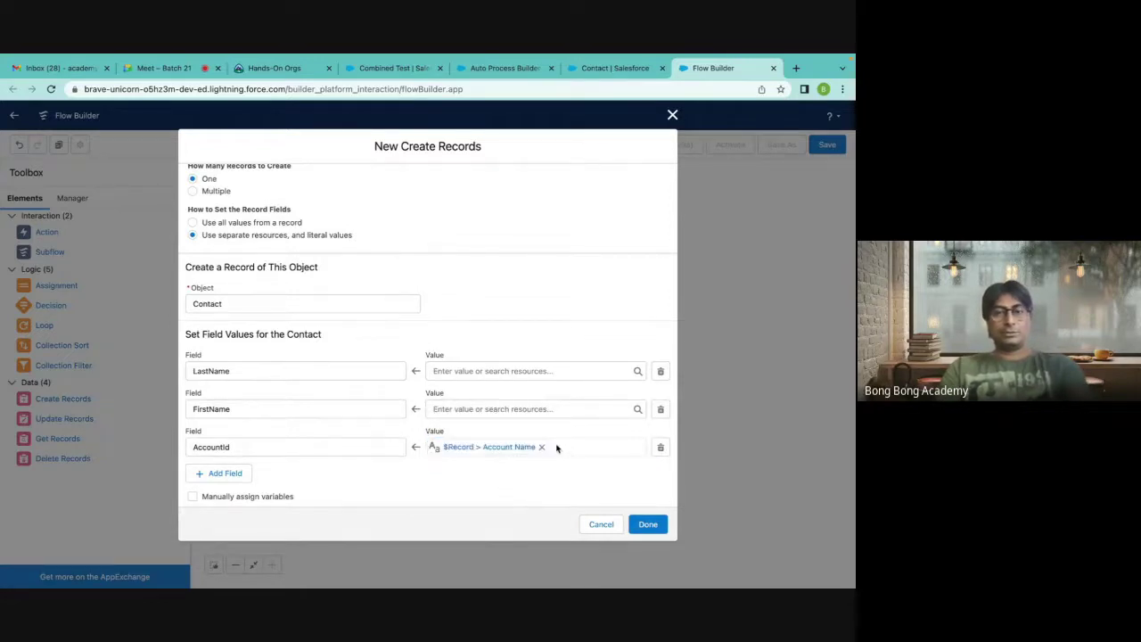
Append '-ContactFlow' so the AccountId value reads {!$Record.Name}-ContactFlow.
click(501, 447)
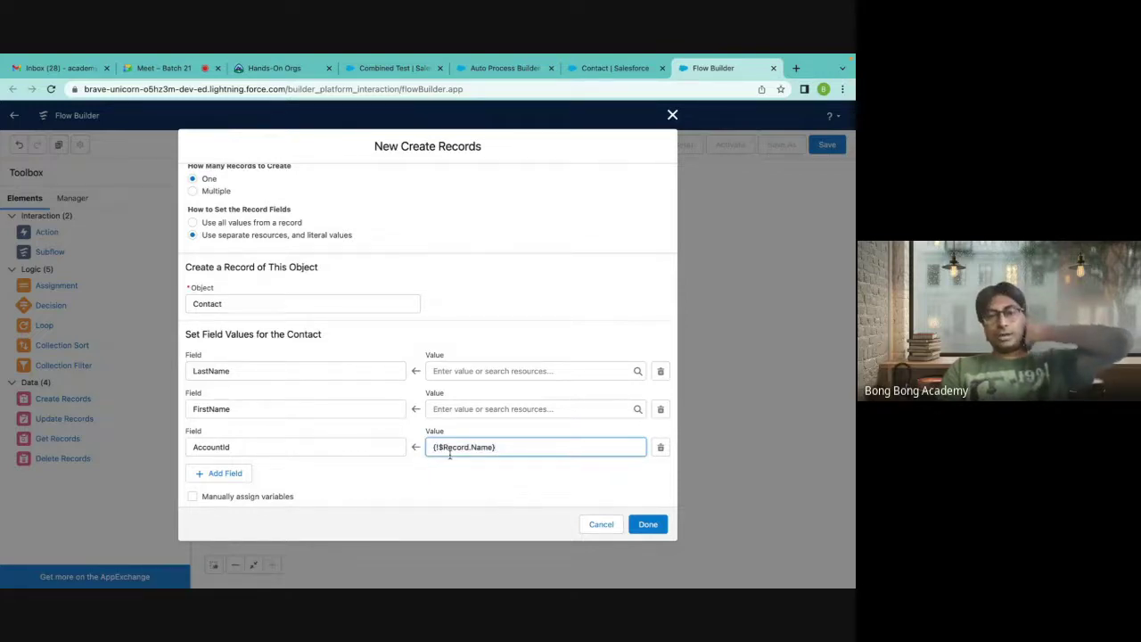
text(-Contact)
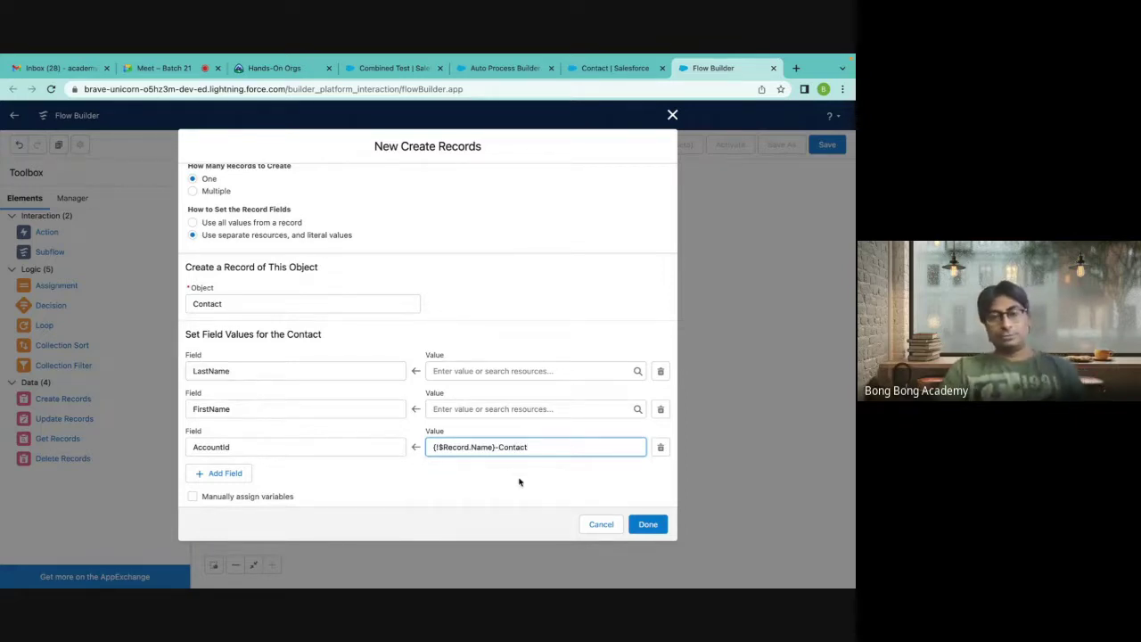
text(Flow)
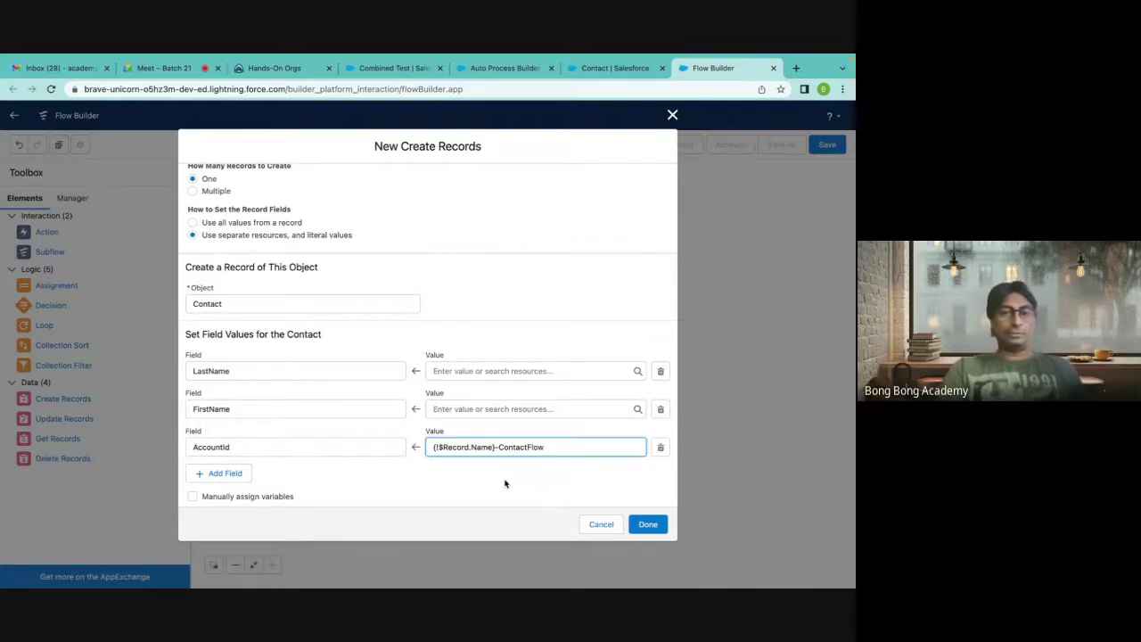
click(439, 406)
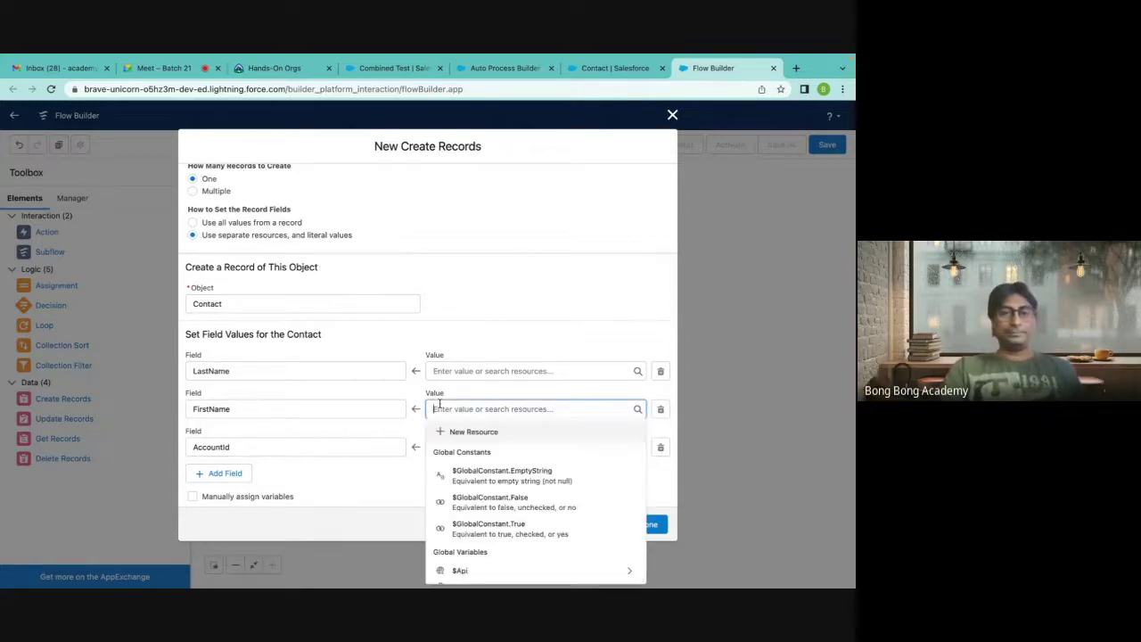
click(487, 280)
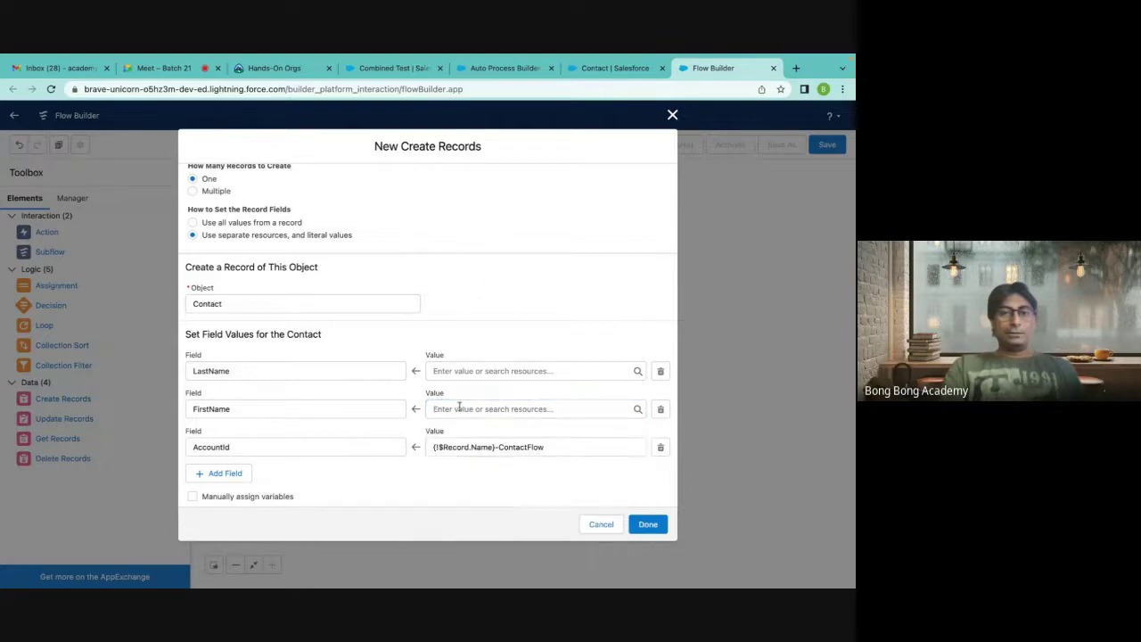
drag(431, 447, 565, 447)
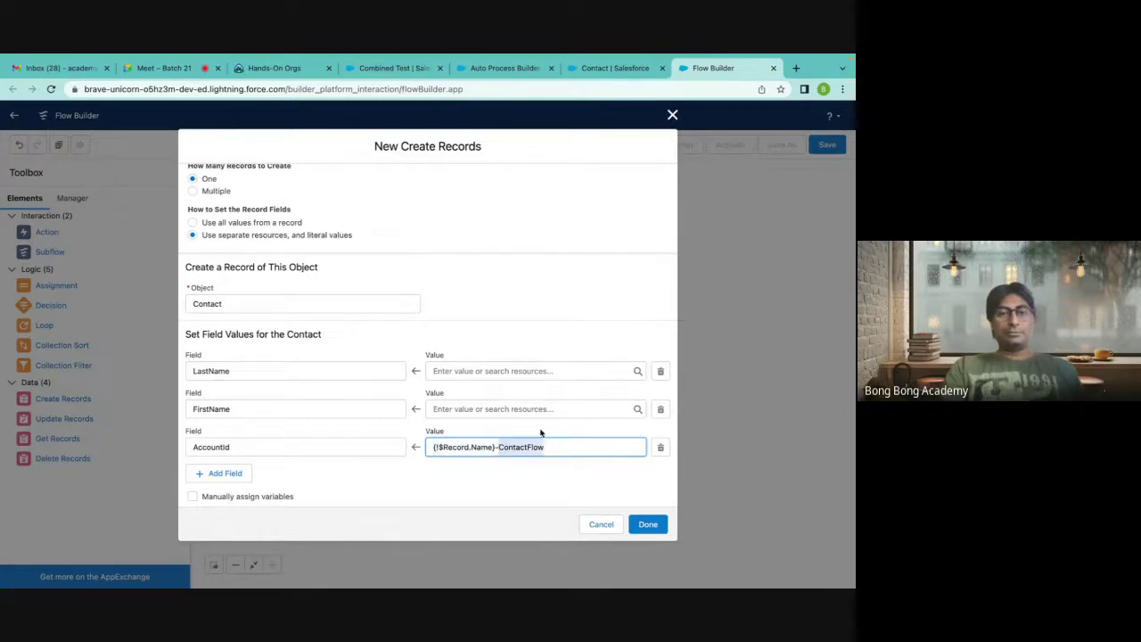
Move the {!$Record.Name}-ContactFlow value from AccountId into the LastName value.
click(514, 271)
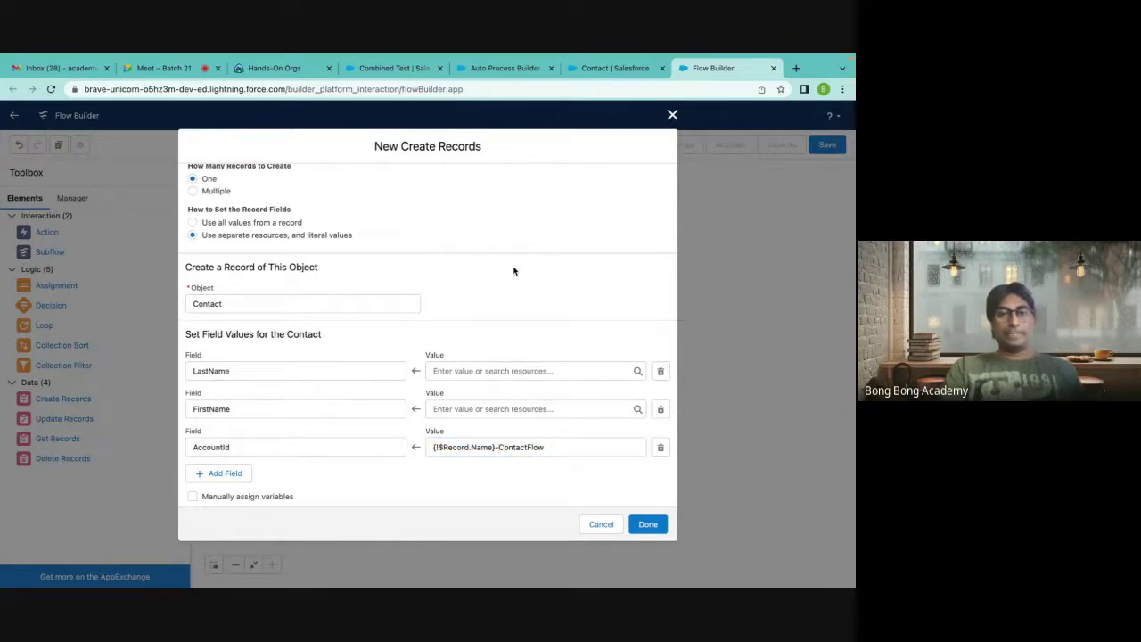
drag(554, 444, 376, 444)
key(ctrl+c)
key(BackSpace)
click(444, 369)
key(ctrl+v)
click(520, 319)
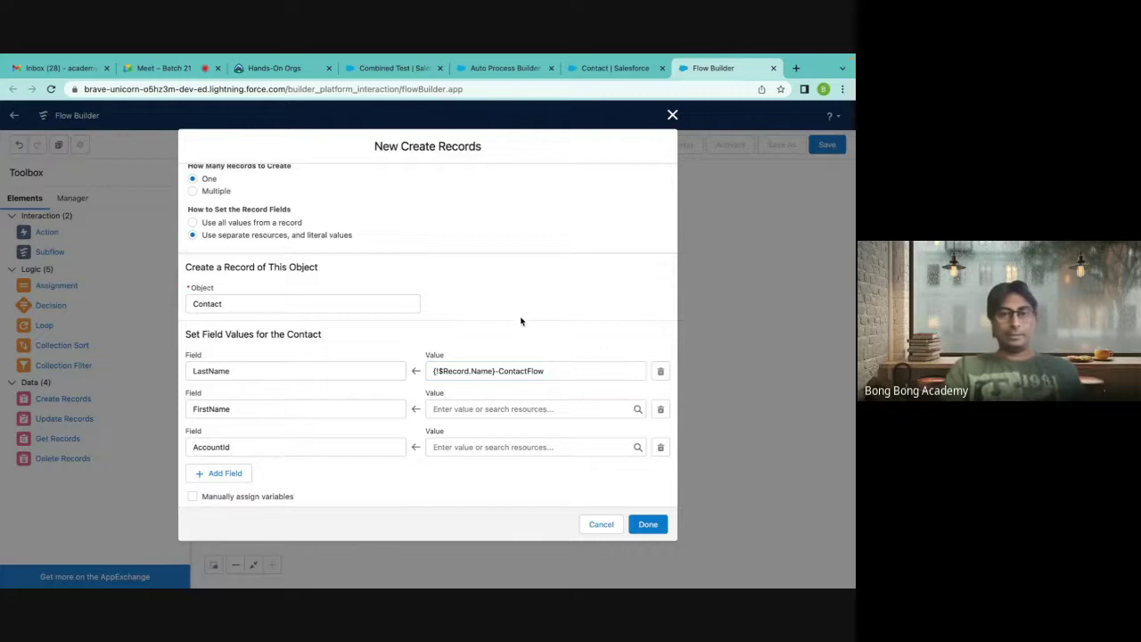
Set FirstName to AutoFlow and choose $Record as the AccountId resource.
click(488, 408)
text(AutoFlow)
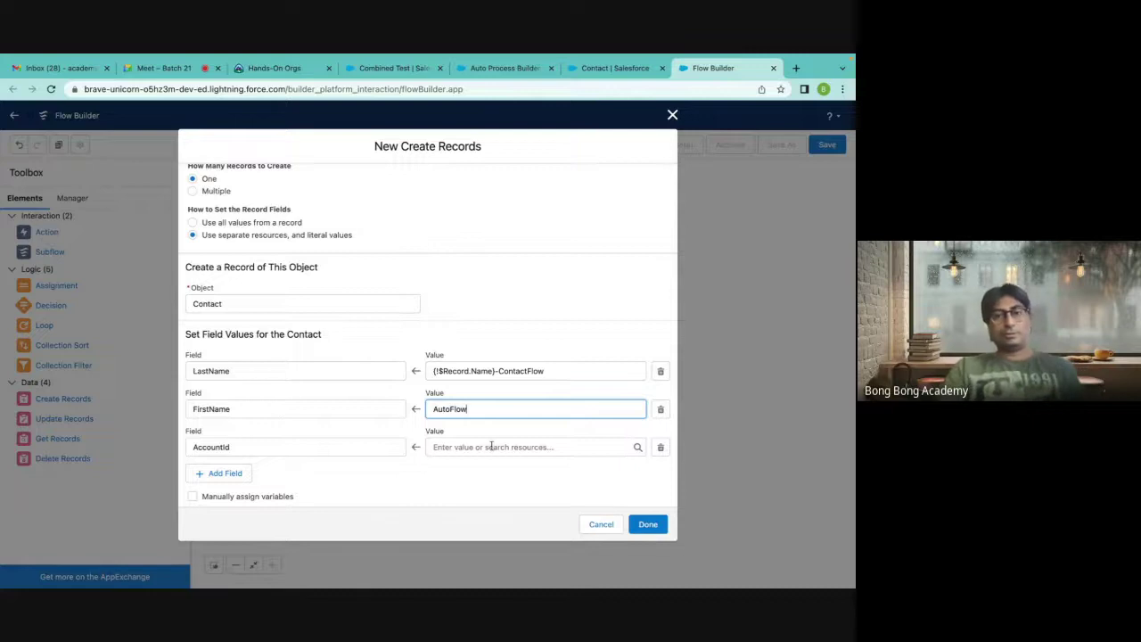
click(488, 447)
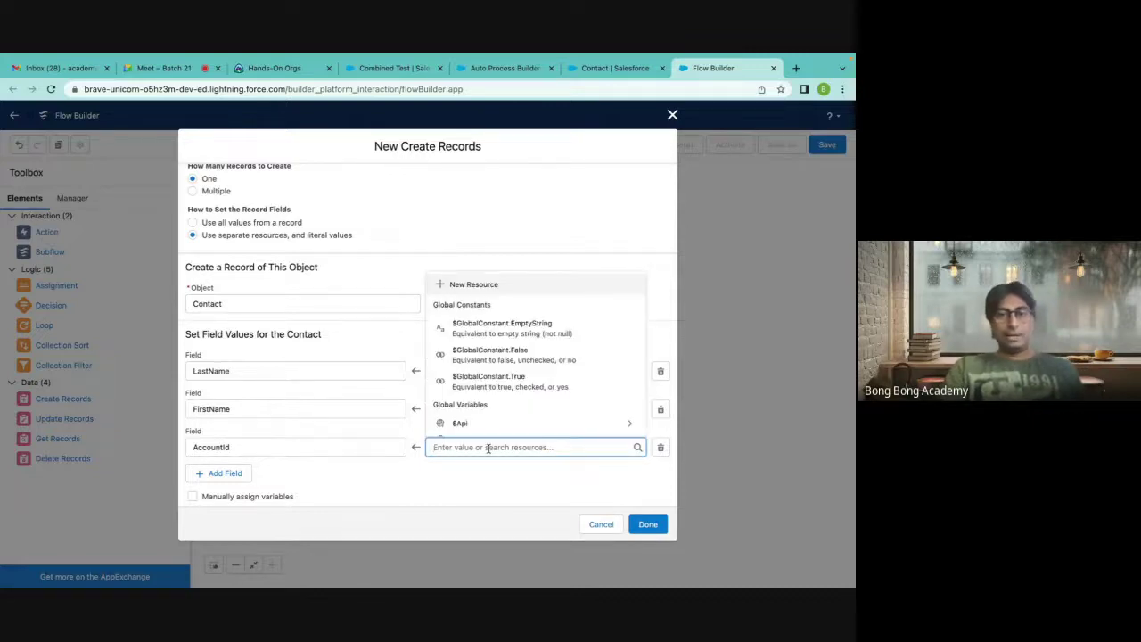
text(re)
click(497, 418)
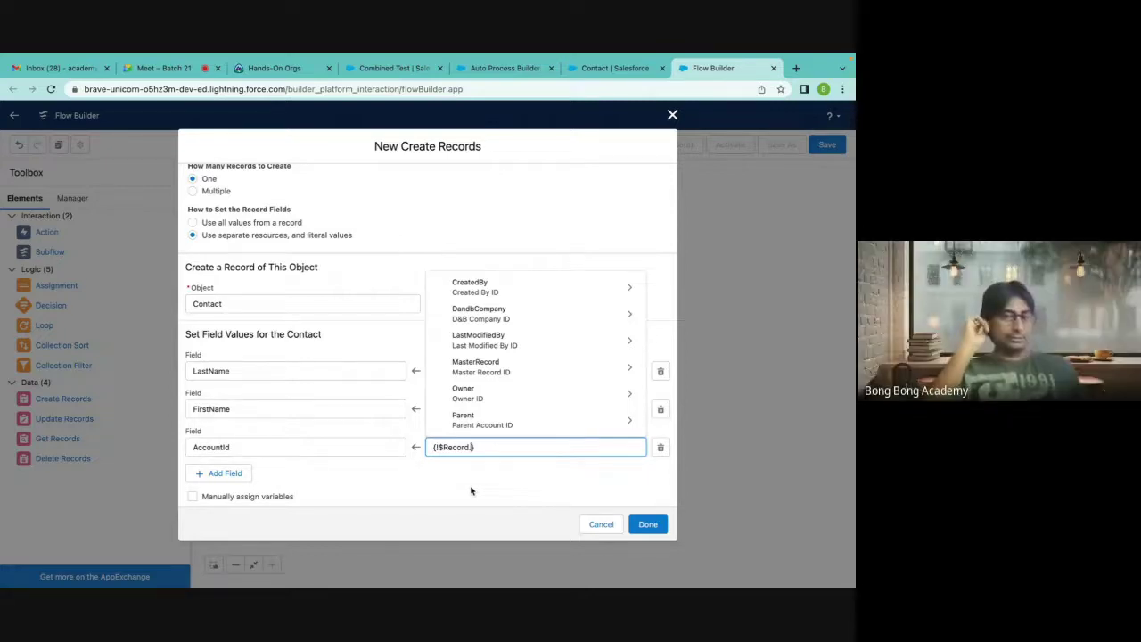
Open the Account object's Fields & Relationships list in Object Manager.
click(602, 68)
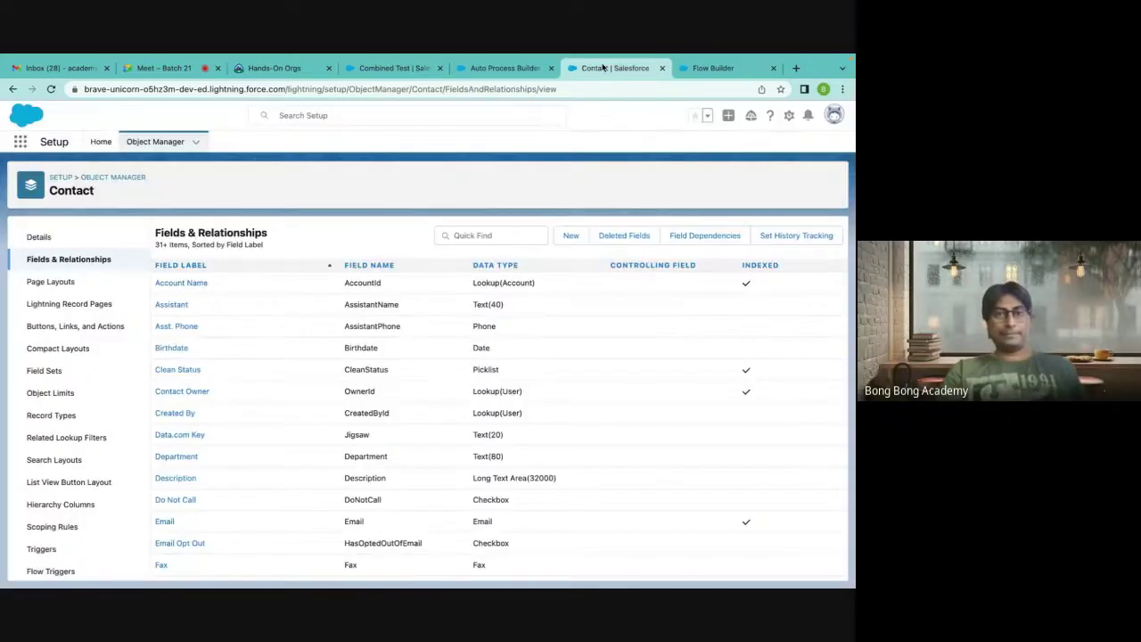
click(102, 177)
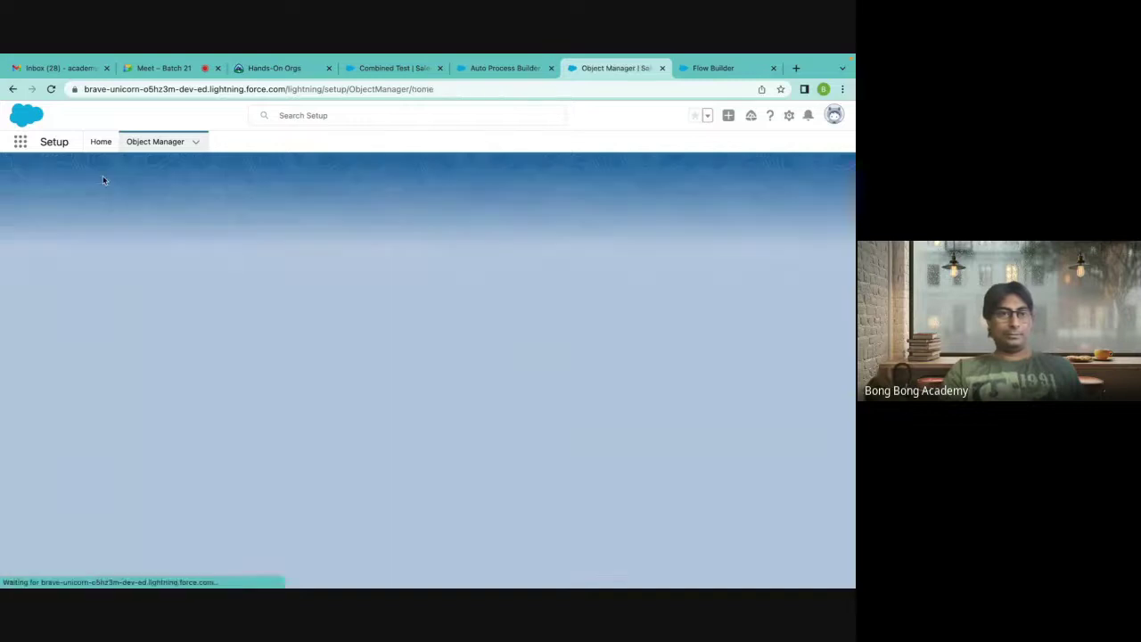
click(27, 256)
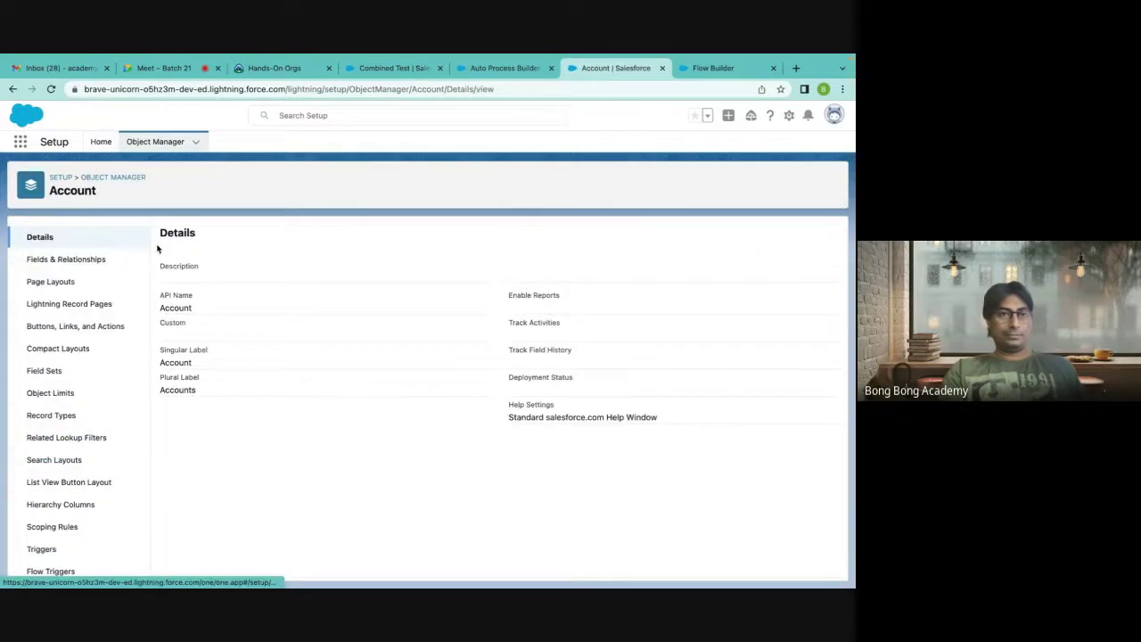
click(69, 263)
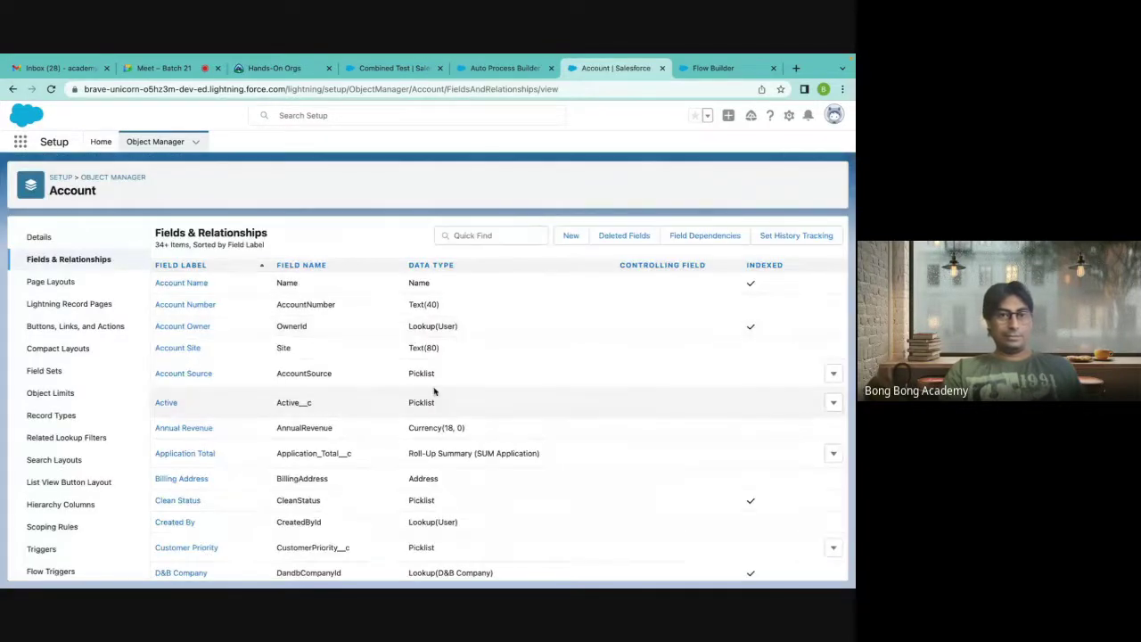
scroll(434, 390, down, 5)
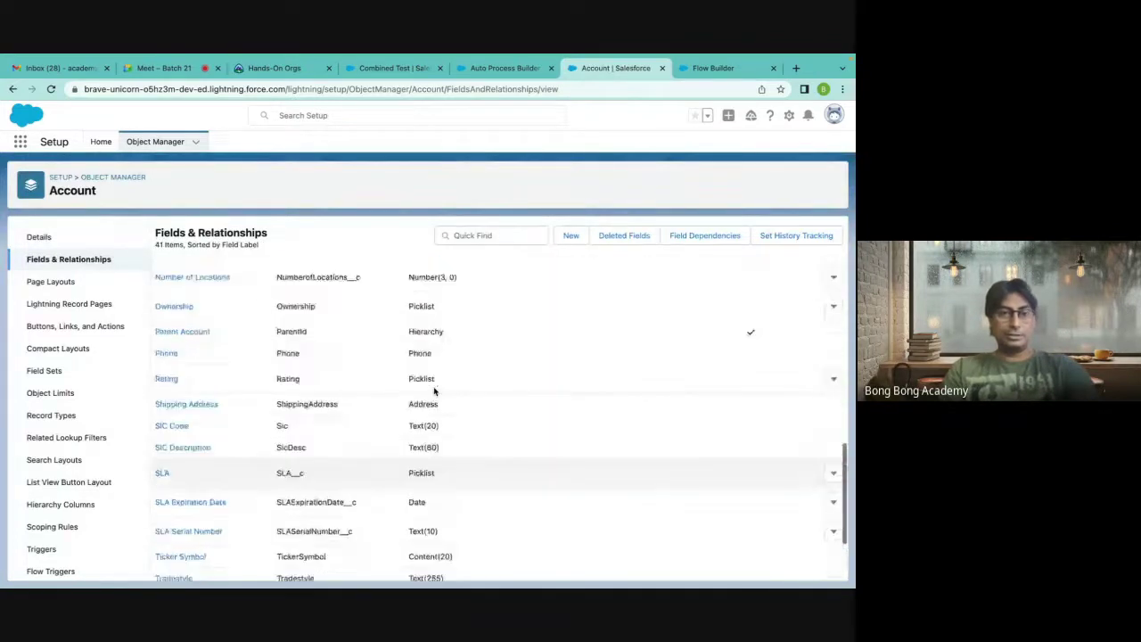
scroll(434, 385, up, 5)
Filter the Account fields by 'parent', then return to the Auto Process Builder Test contact.
click(472, 235)
text(parent)
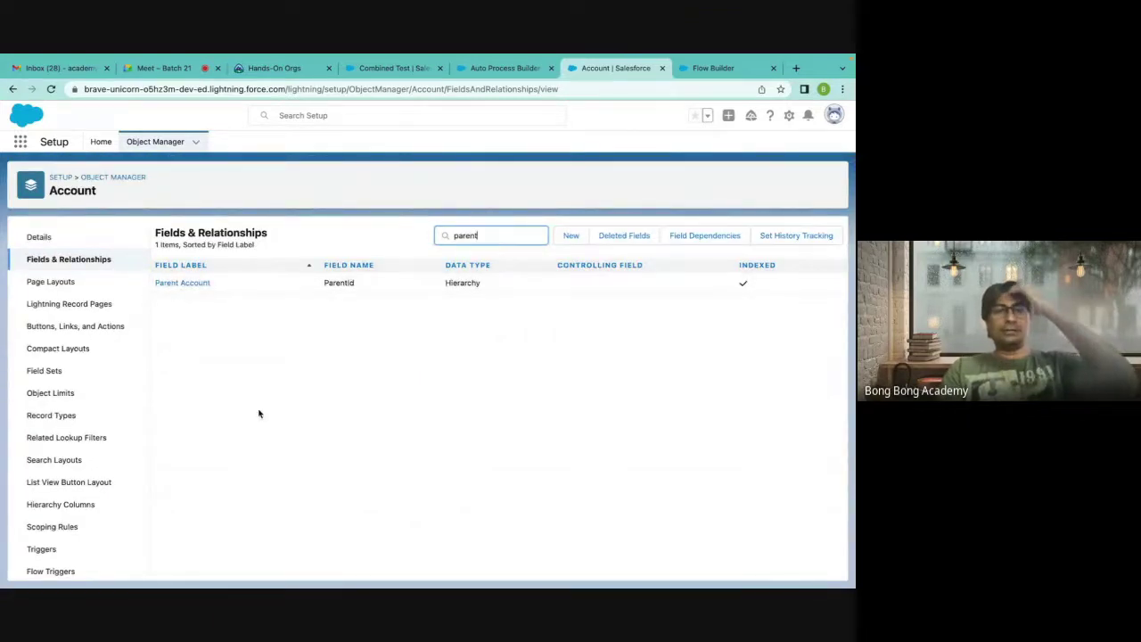
click(89, 189)
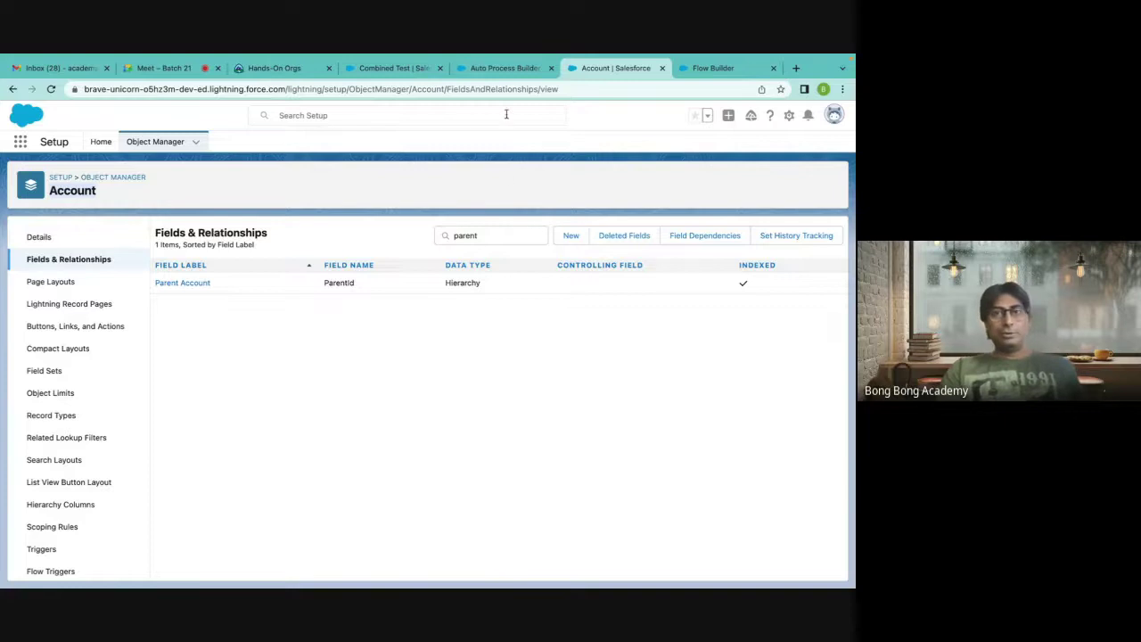
click(492, 73)
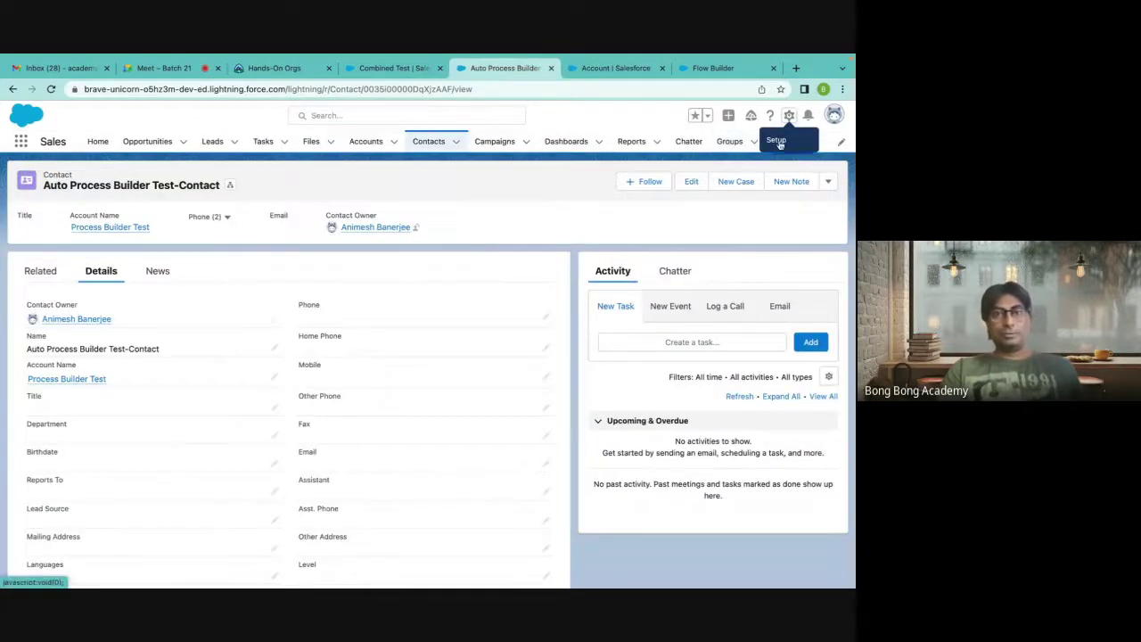
click(789, 115)
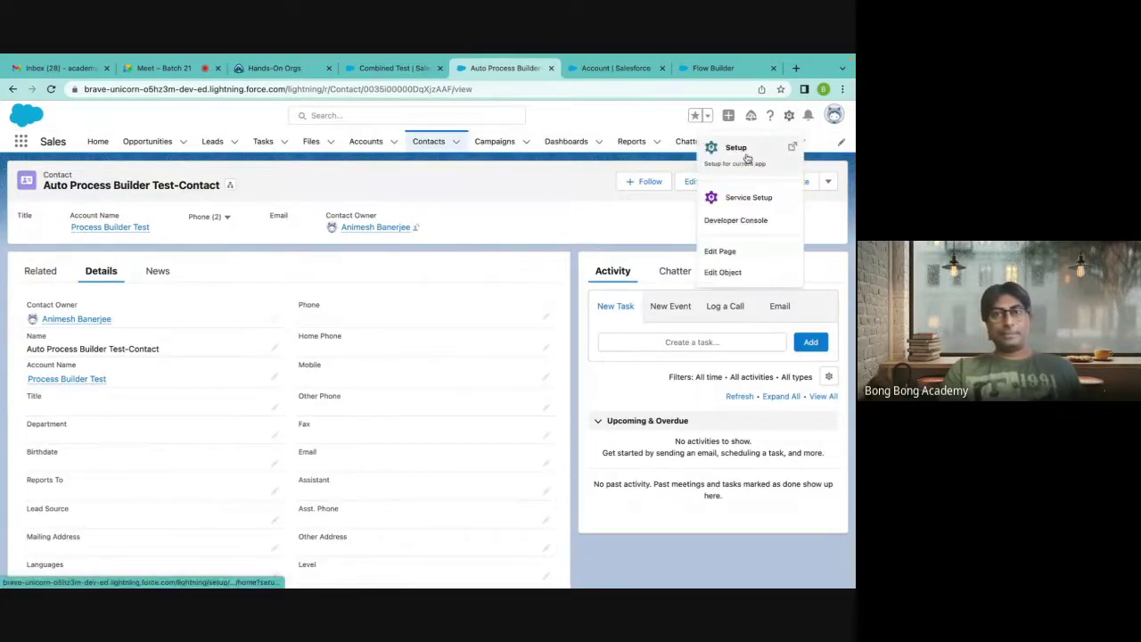
Search Setup for 'process builder' and open Auto Create Contact version 2.
click(742, 150)
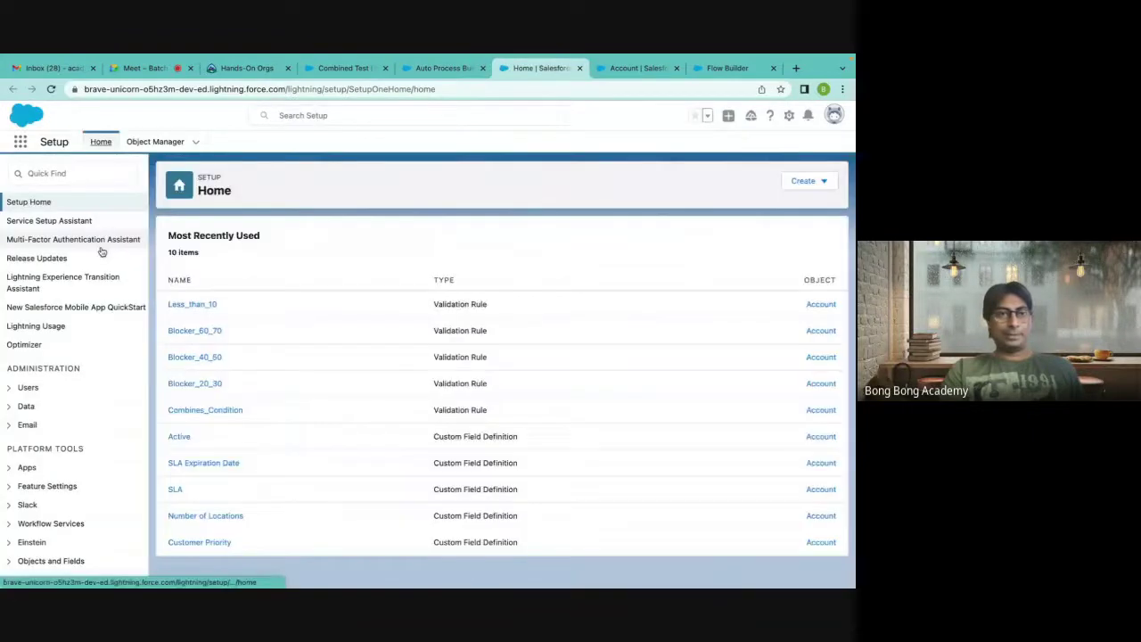
click(72, 174)
text(pro)
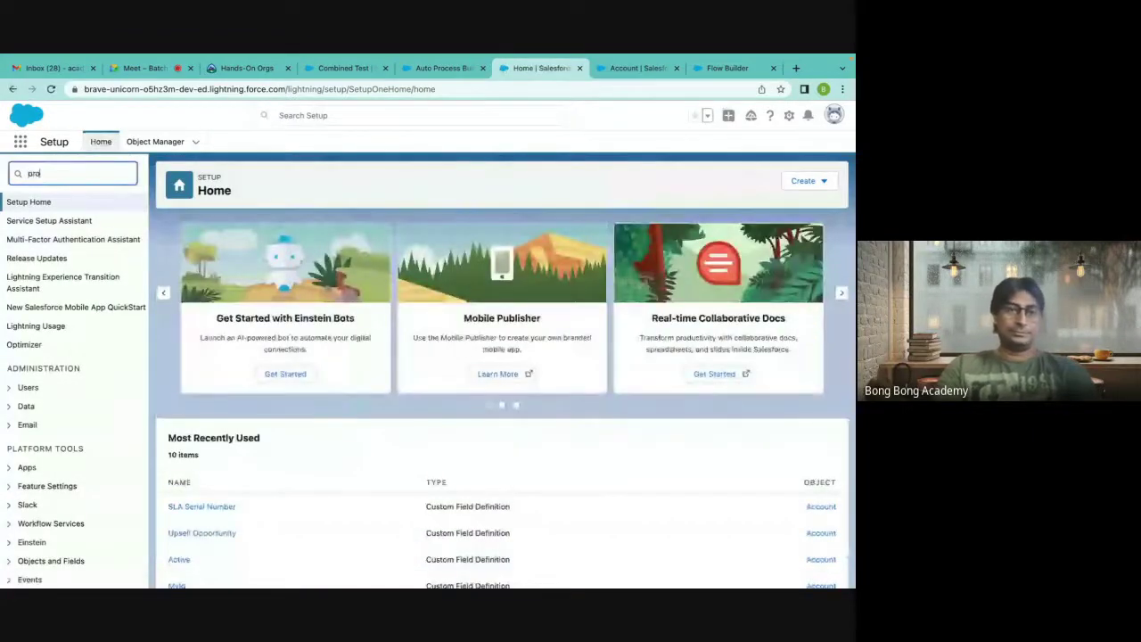
text(cess buid)
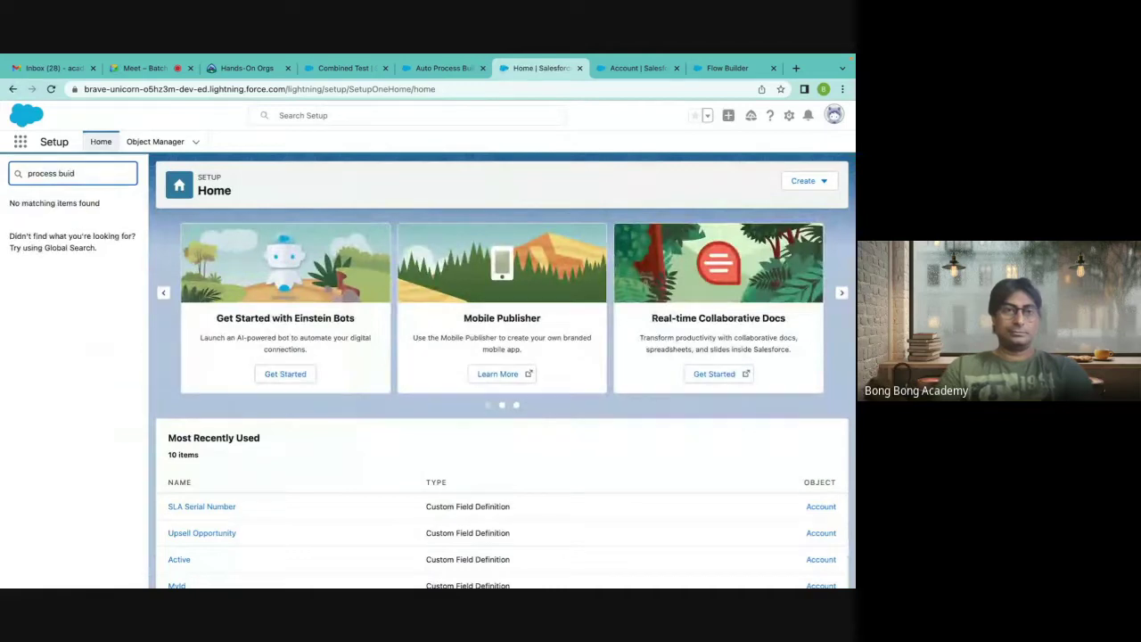
key(BackSpace)
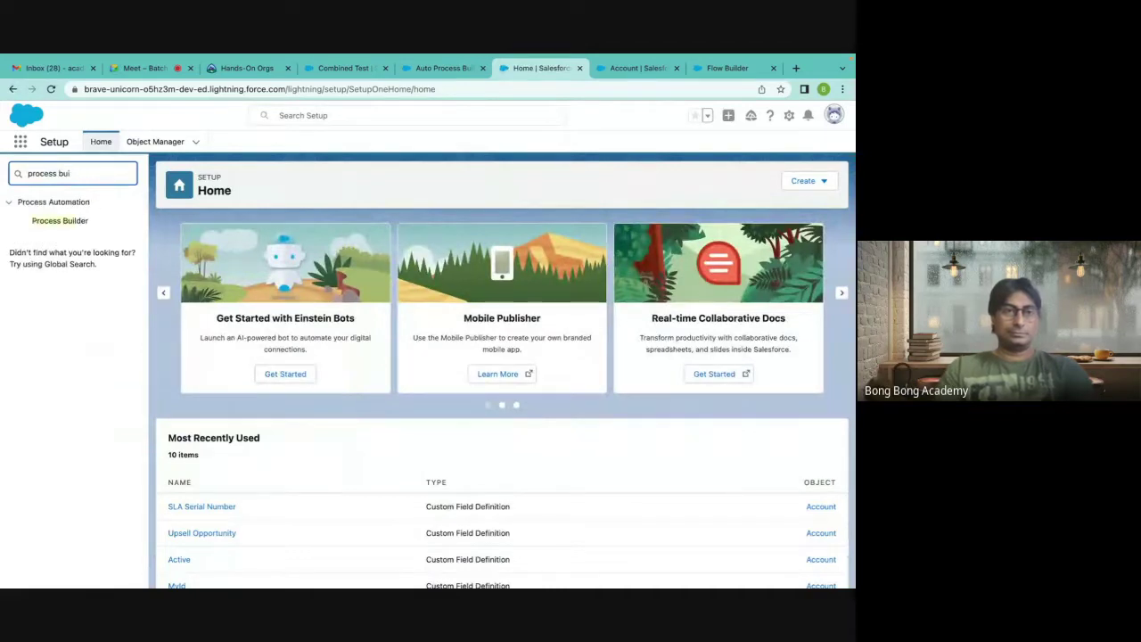
click(48, 223)
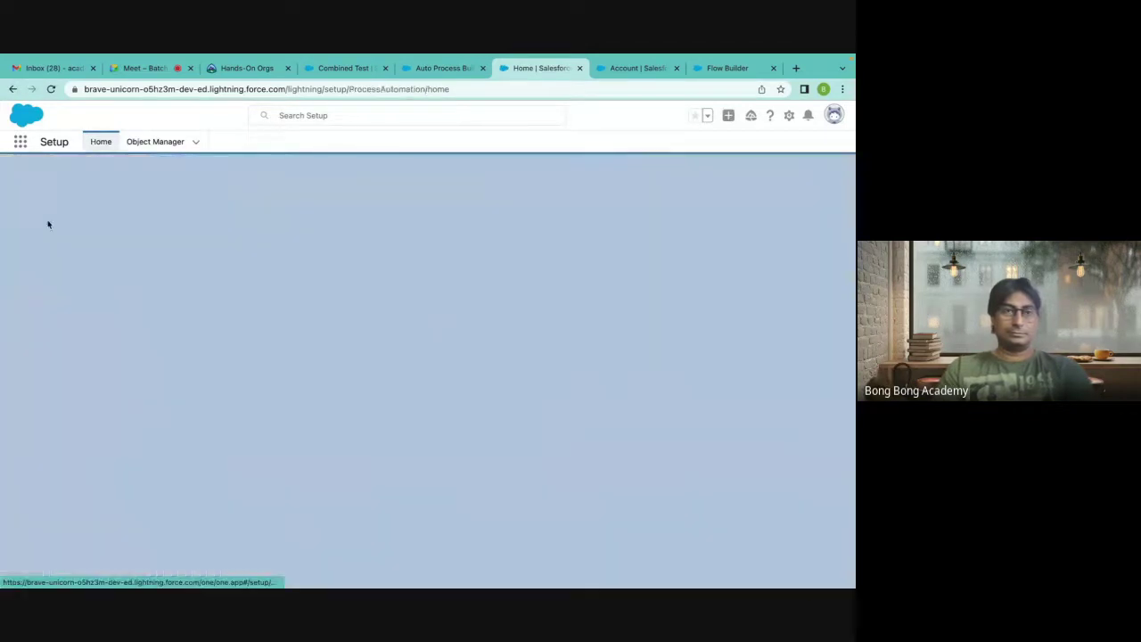
click(65, 302)
click(130, 323)
Close the flow's Create Records settings without saving.
scroll(553, 369, down, 1)
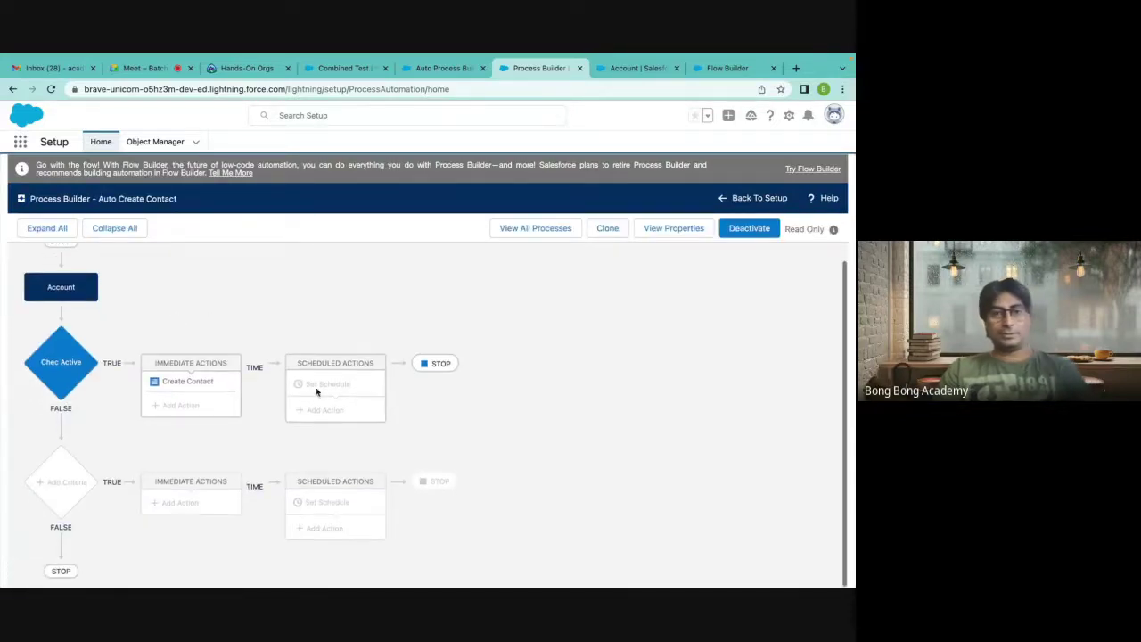
scroll(54, 345, up, 1)
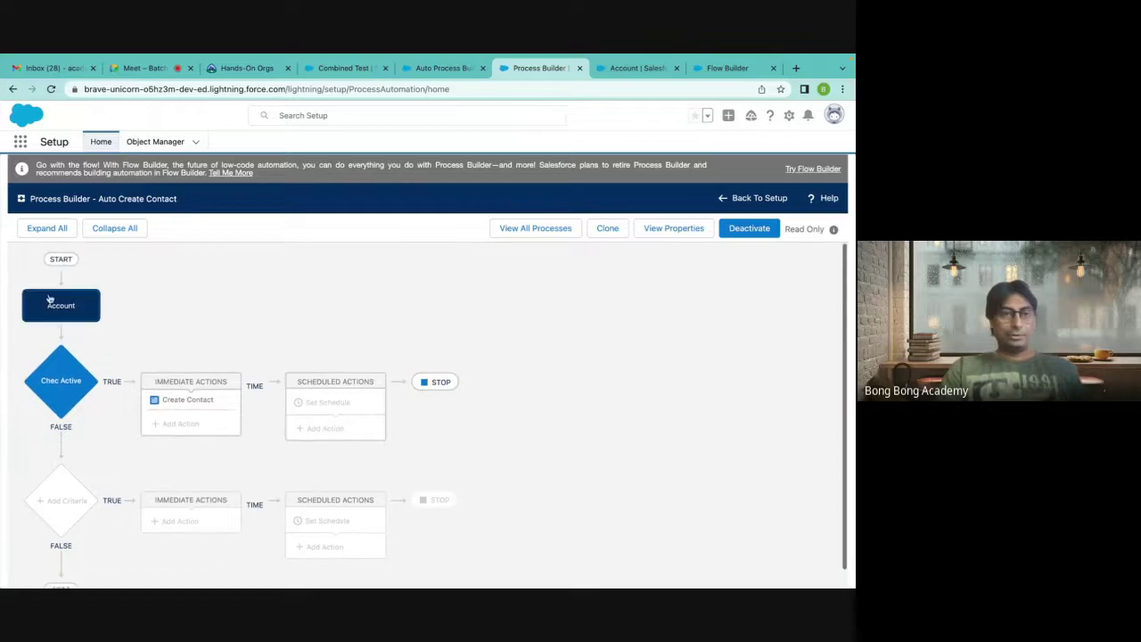
click(637, 68)
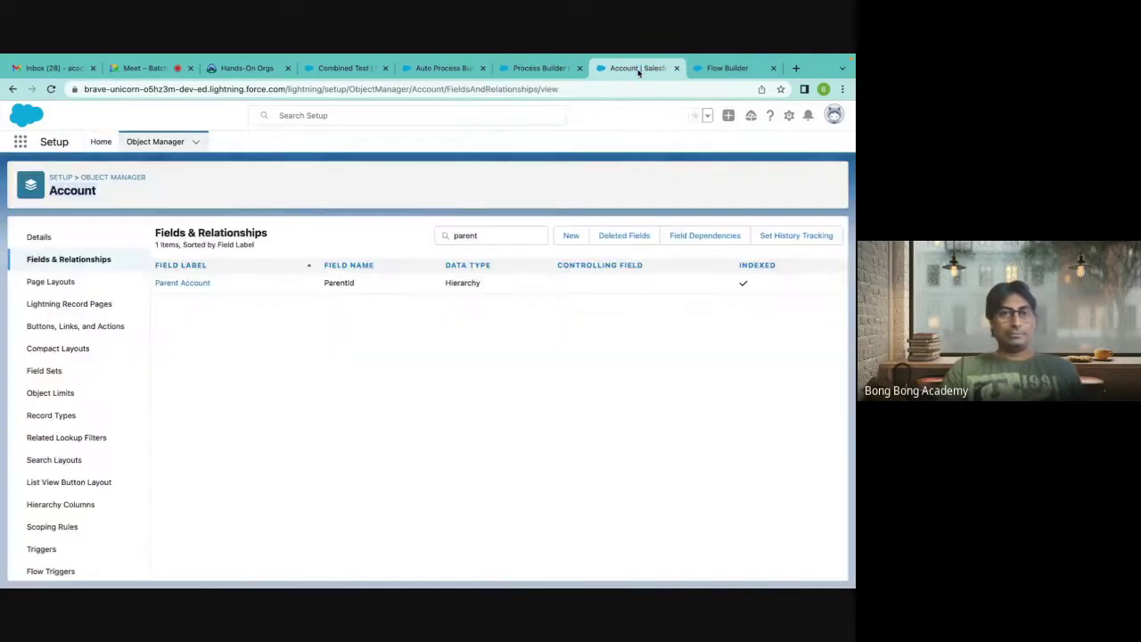
click(720, 69)
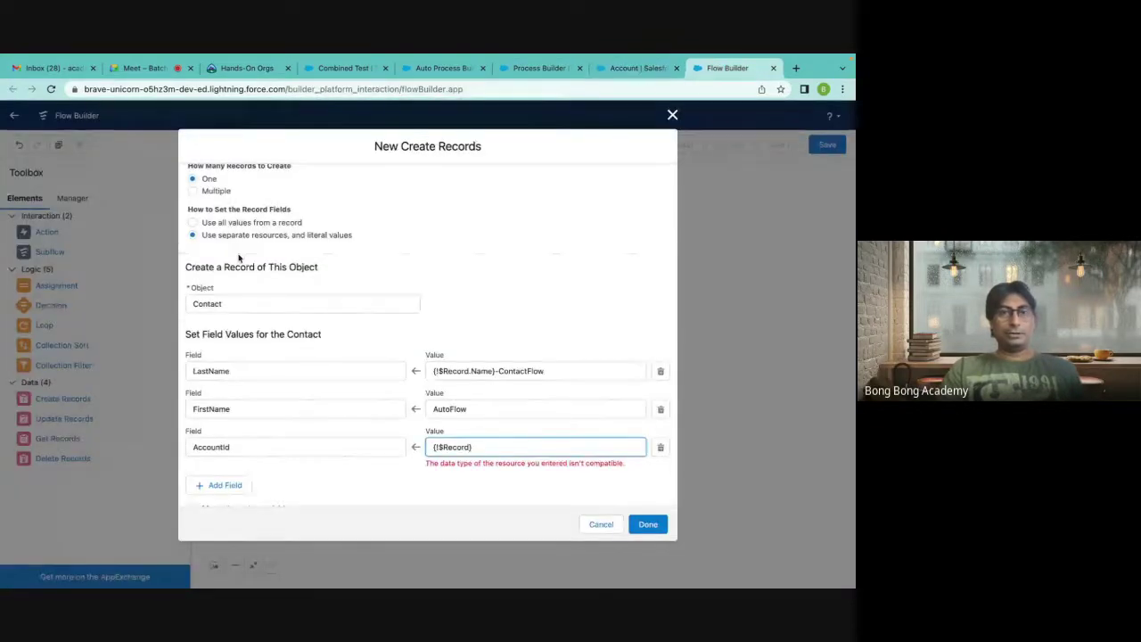
click(672, 115)
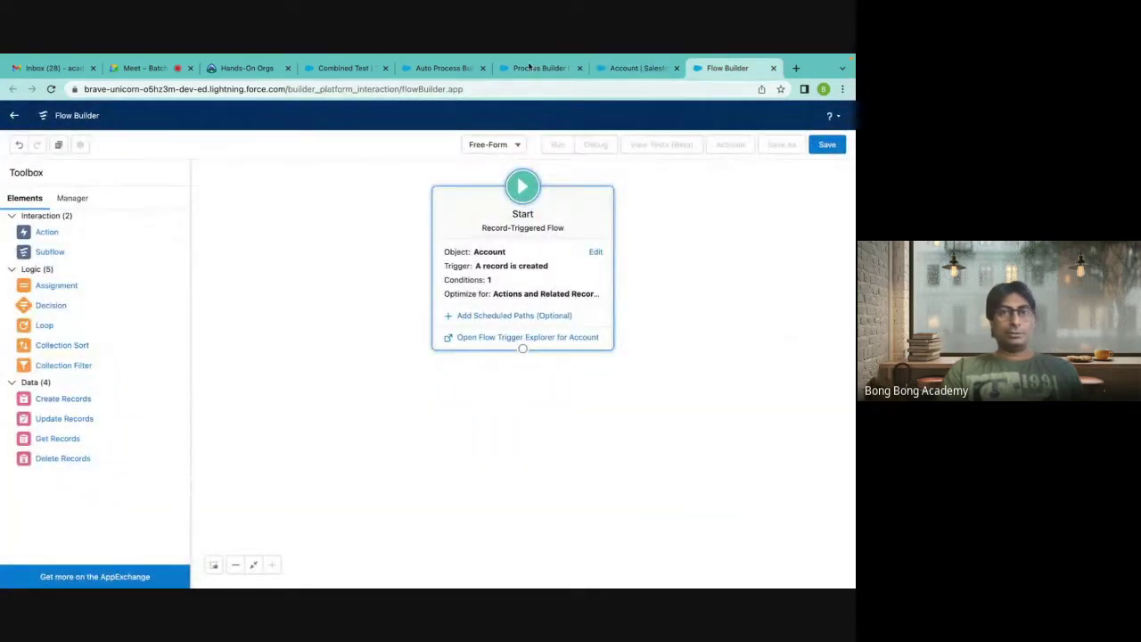
Review the flow Start element's trigger settings and close them unchanged.
click(526, 101)
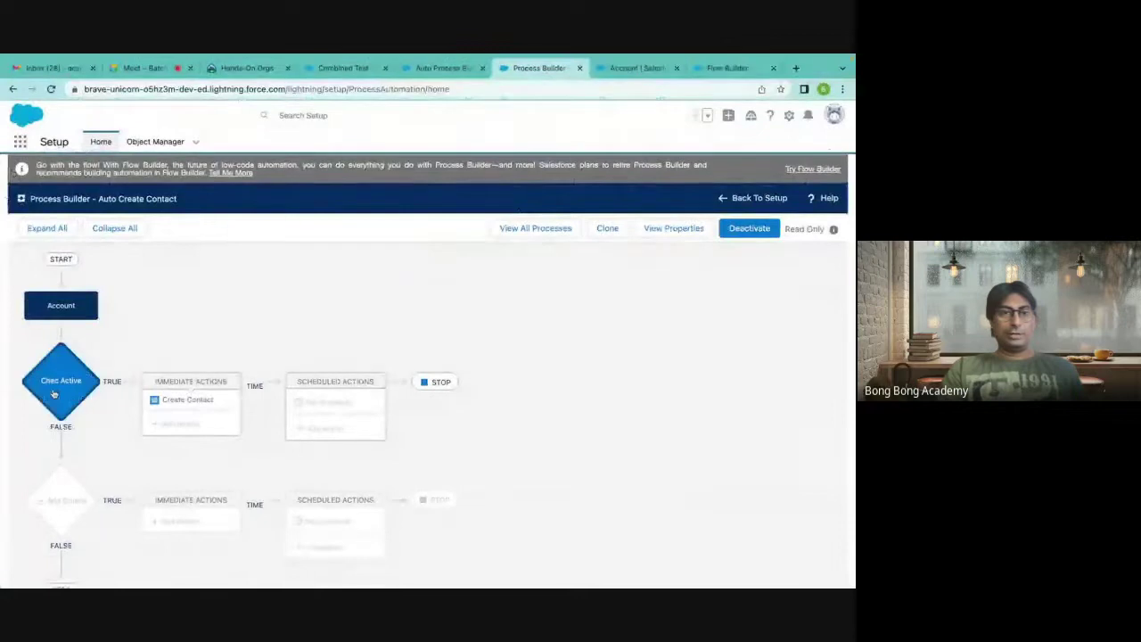
click(718, 69)
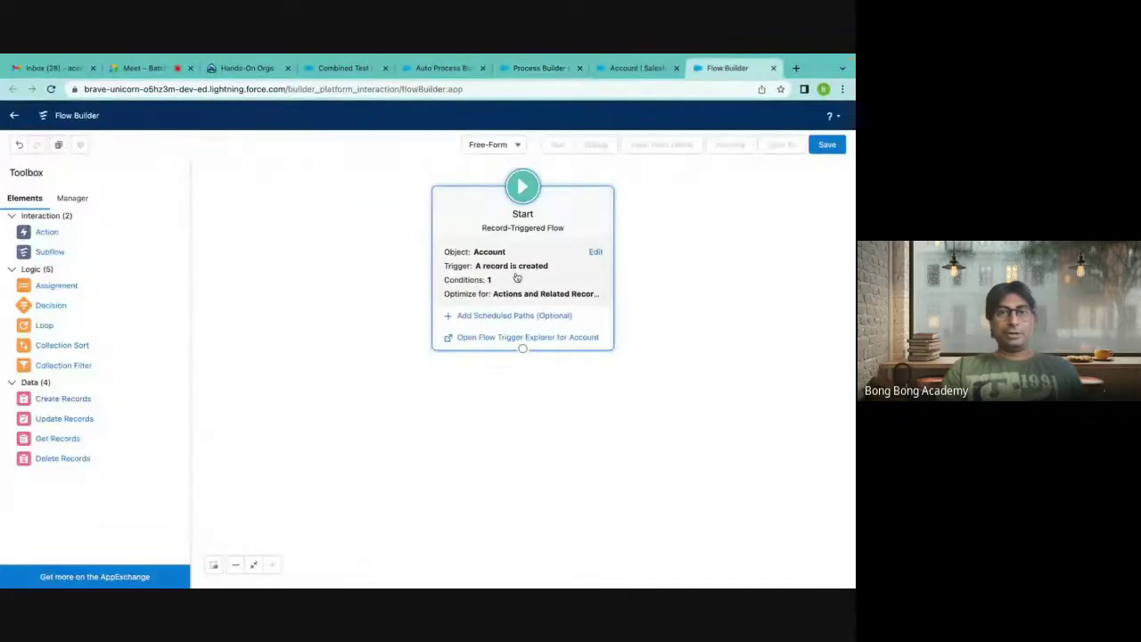
click(596, 249)
scroll(202, 371, down, 3)
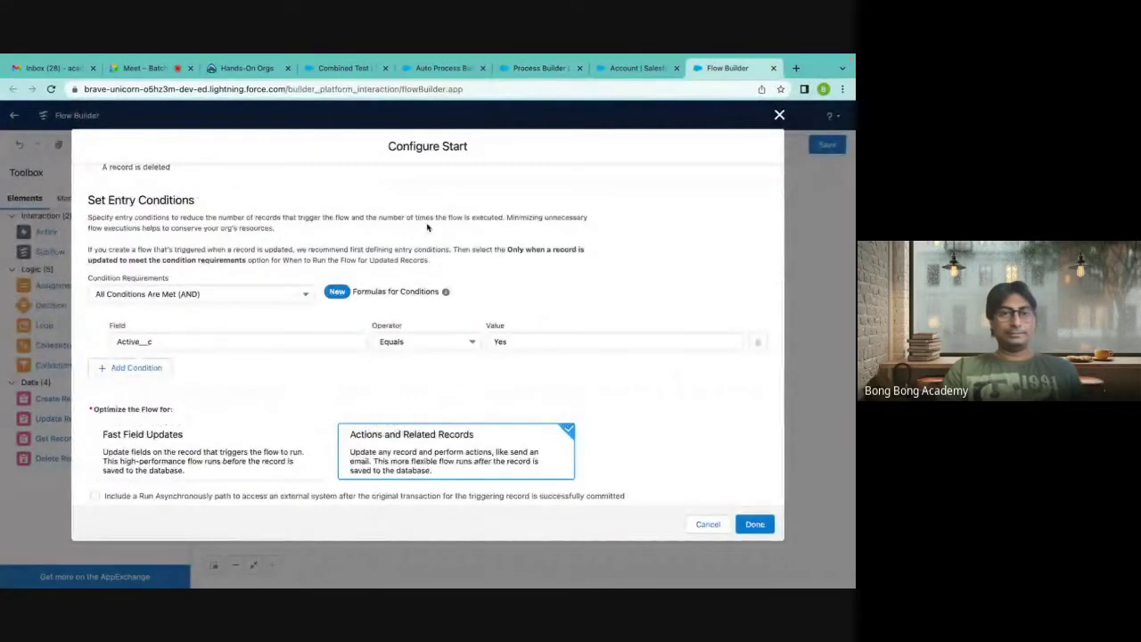
click(779, 115)
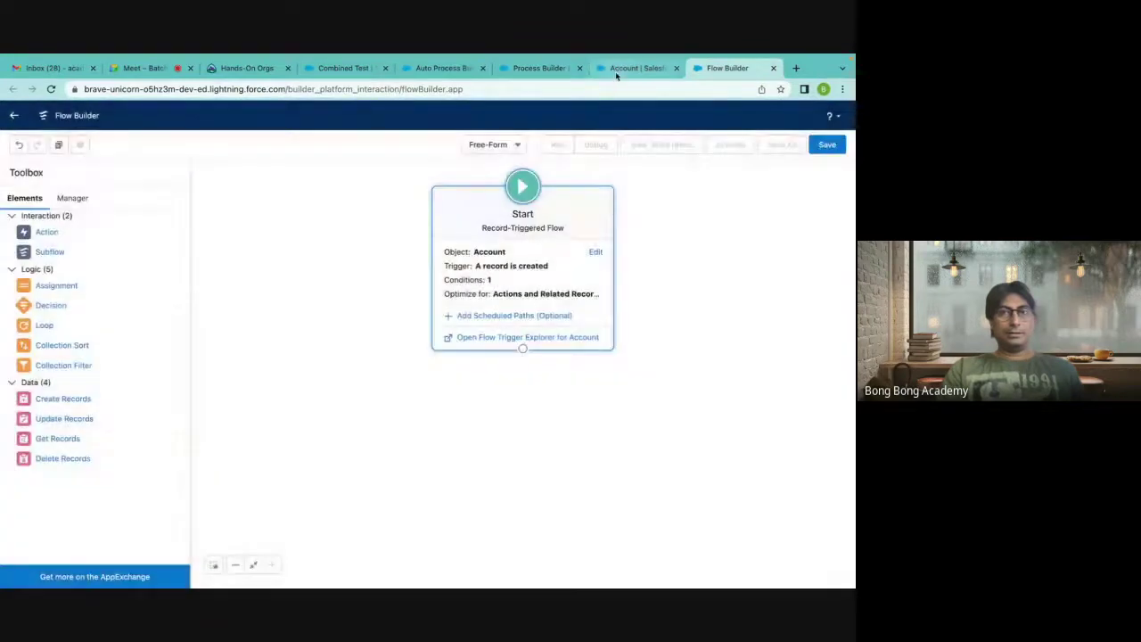
Open the Create Contact immediate action in the Auto Create Contact process.
click(636, 68)
click(533, 69)
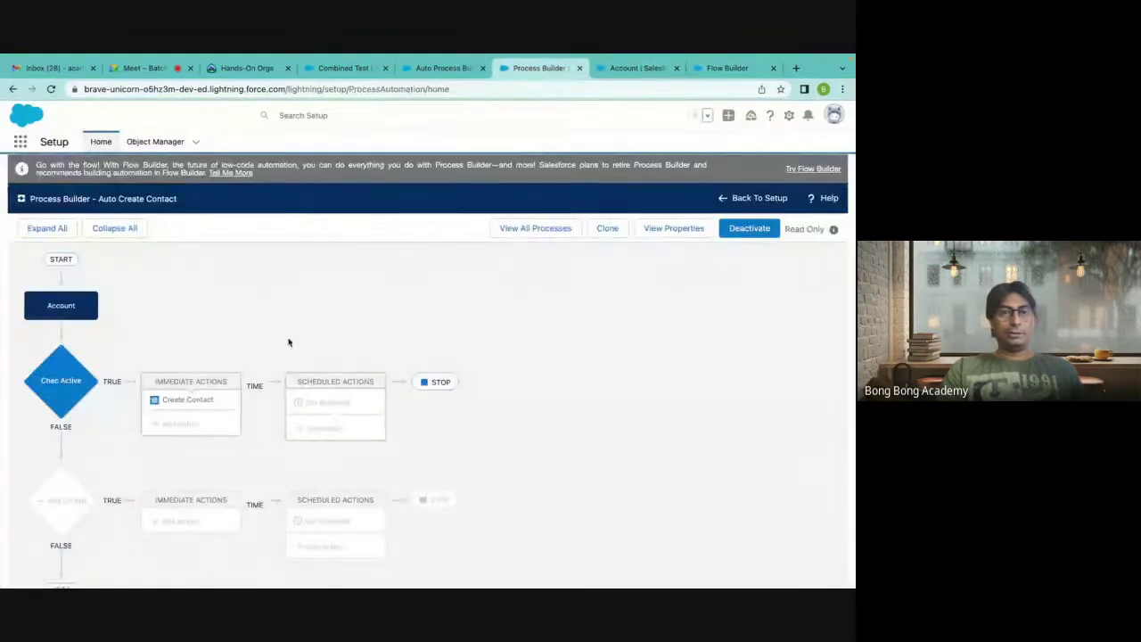
click(202, 401)
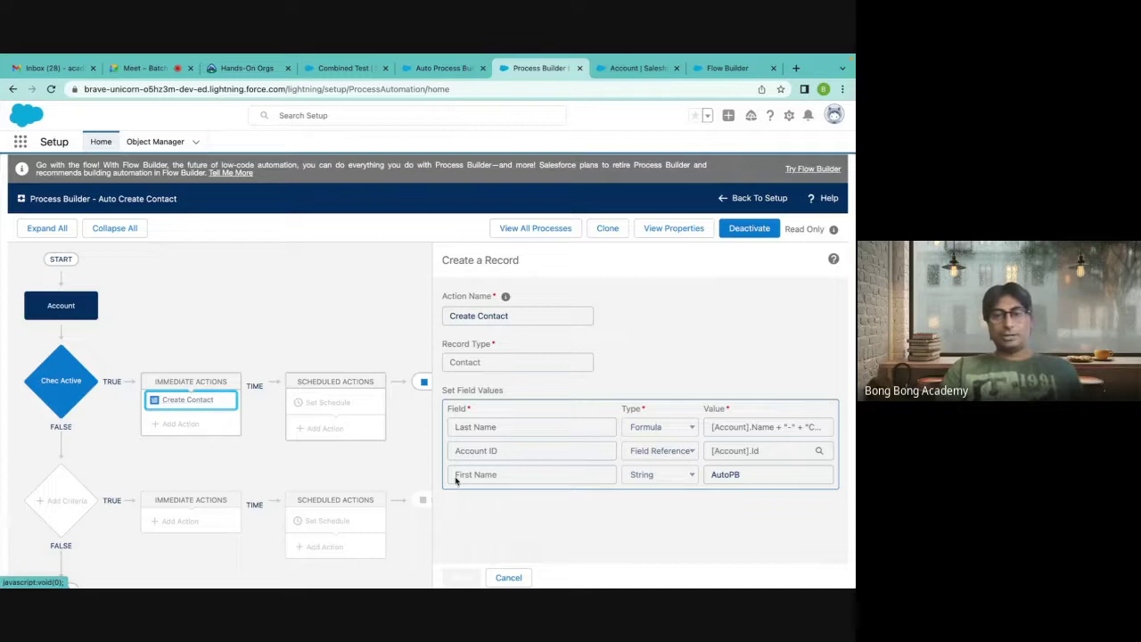
Compare the First Name and Account ID ([Account].Id) mappings against the Account fields list.
drag(452, 475, 698, 483)
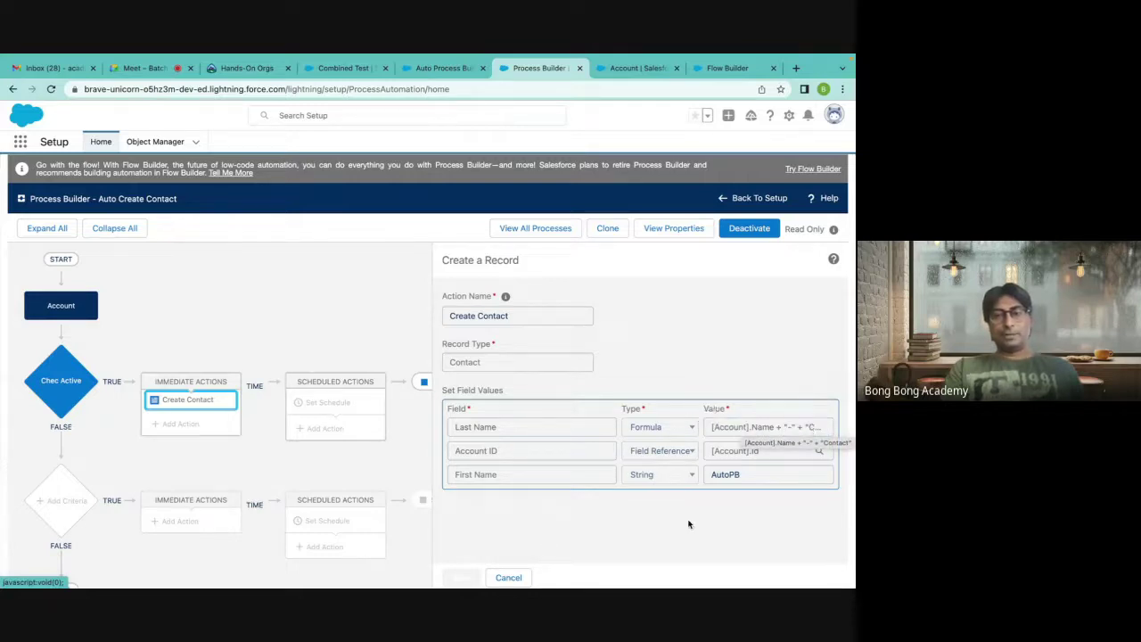
click(638, 71)
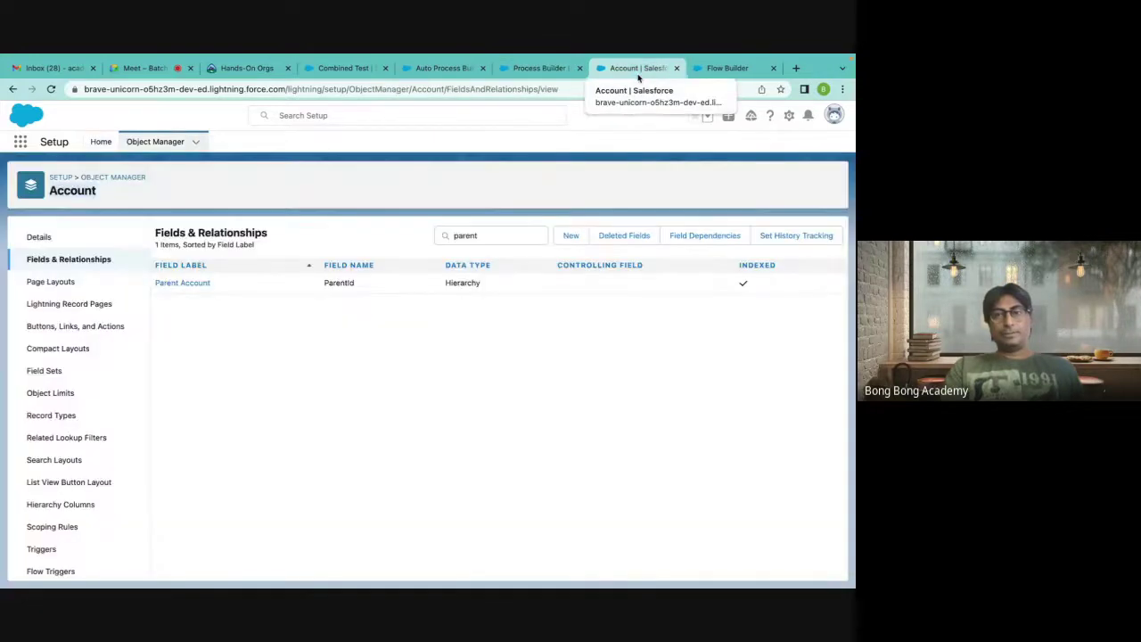
click(557, 64)
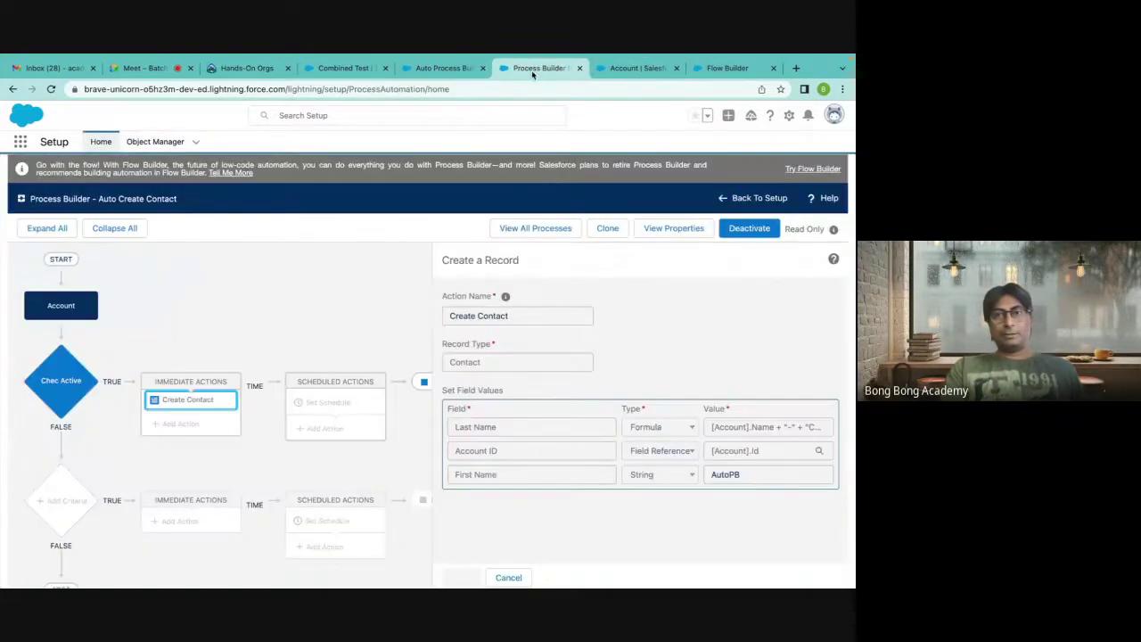
click(472, 453)
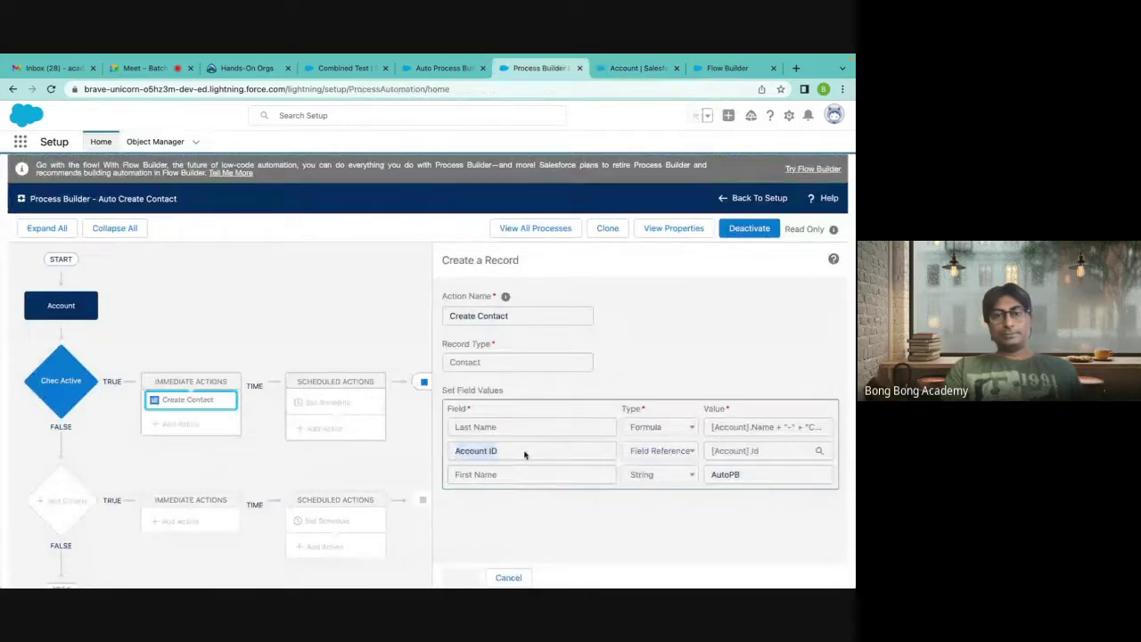
click(657, 452)
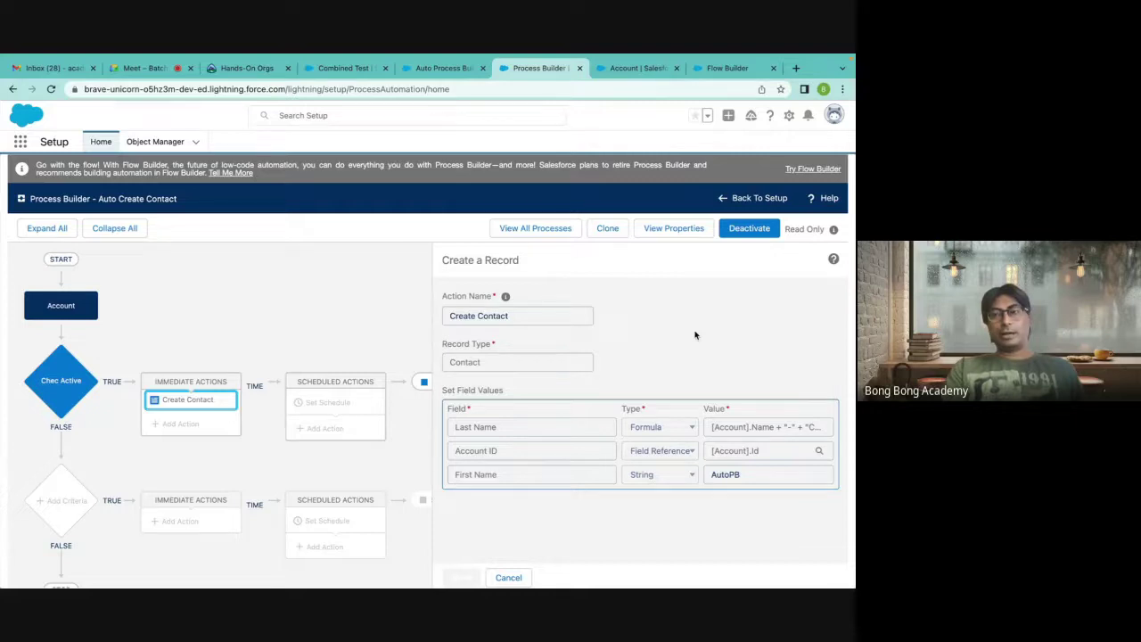
click(631, 68)
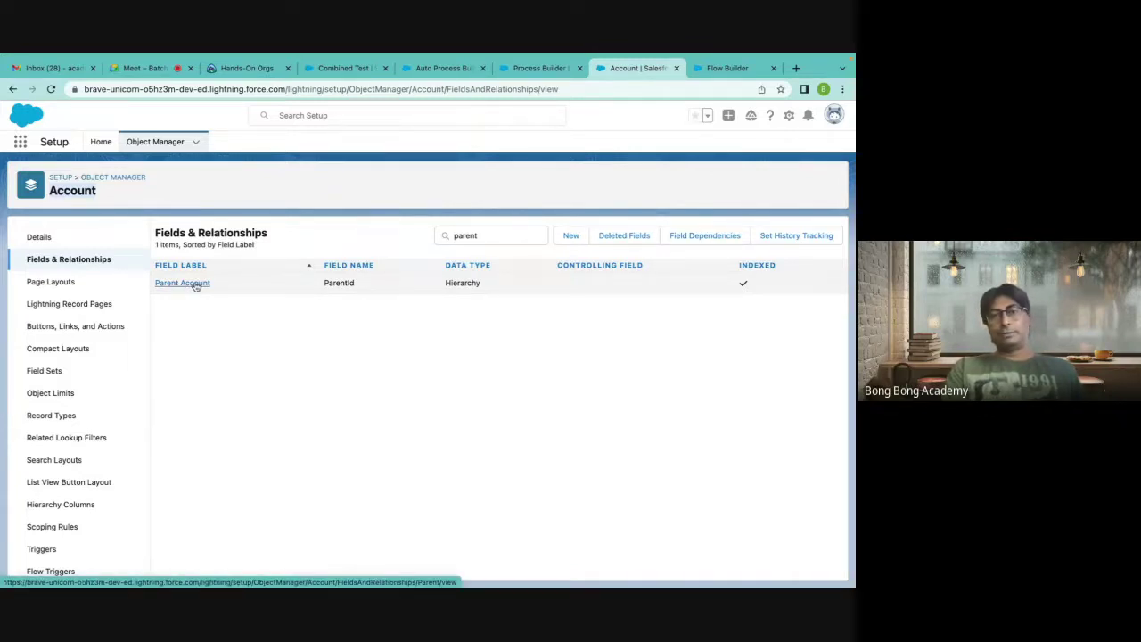
Check Parent Account's Hierarchy data type, then go back to the Create Contact action.
double_click(463, 282)
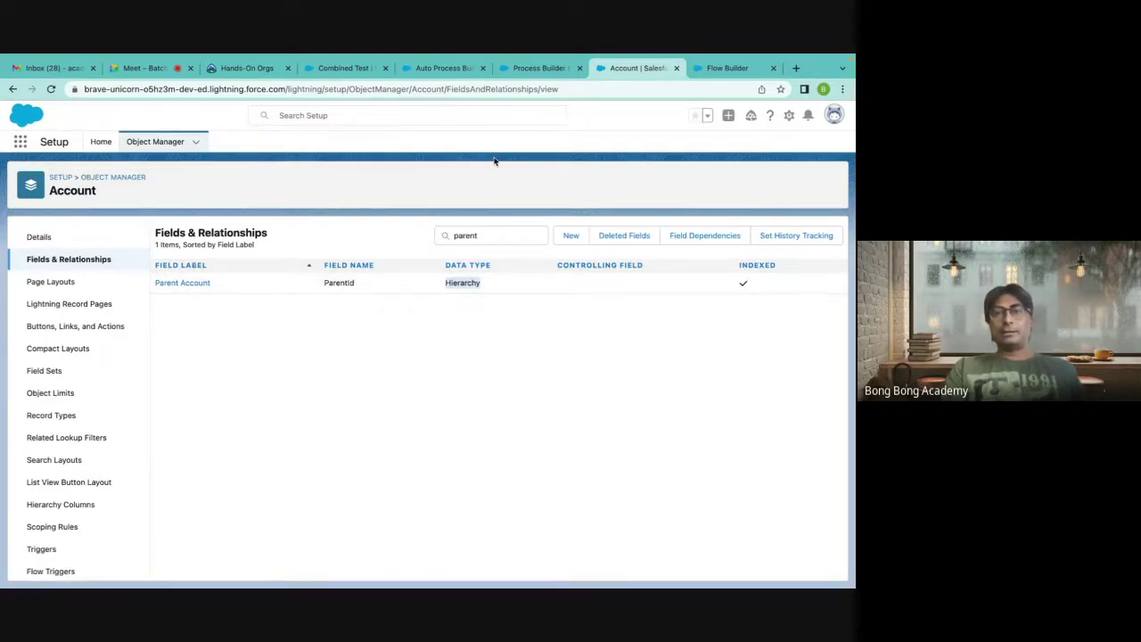
click(515, 185)
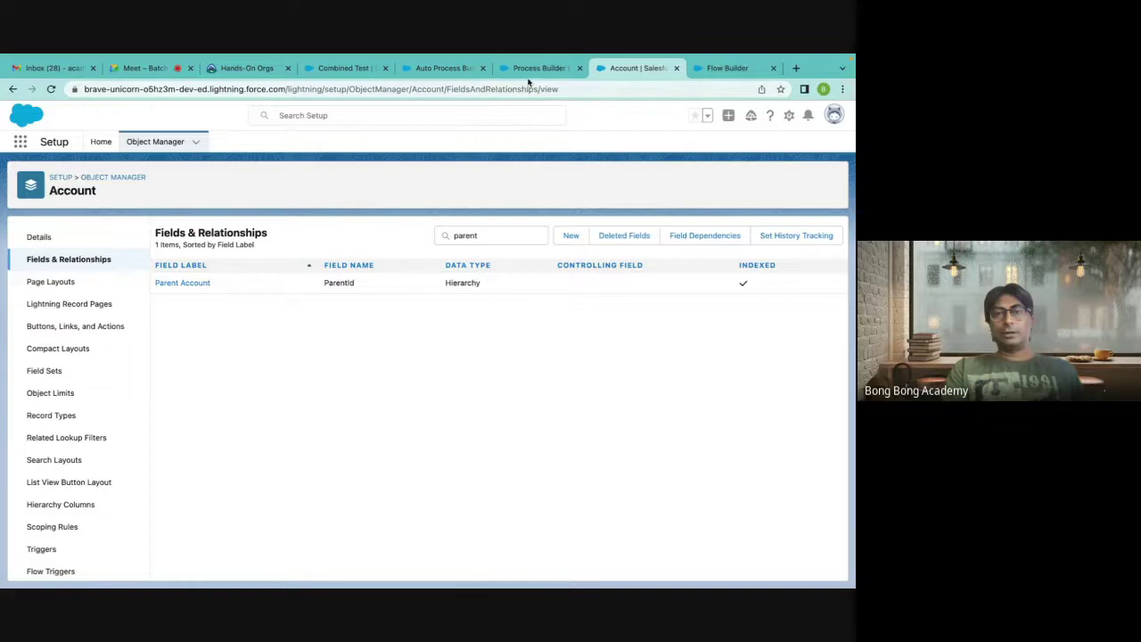
click(528, 75)
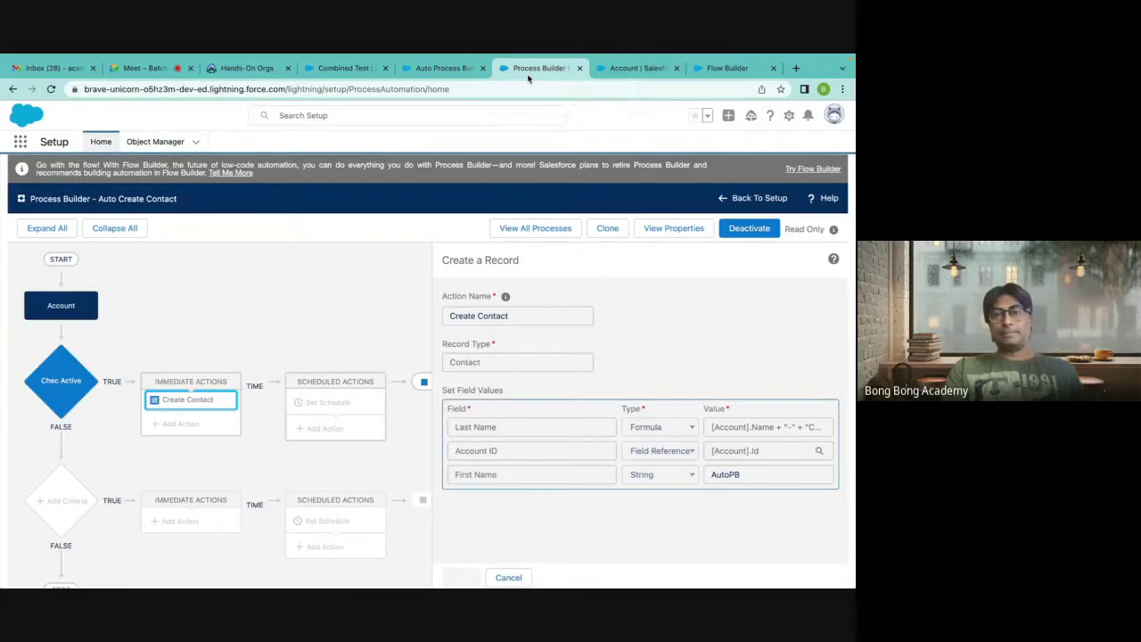
click(629, 72)
Add a Create Records element labelled 'Create Contact' for Contact, using separate resources and literal values.
click(726, 69)
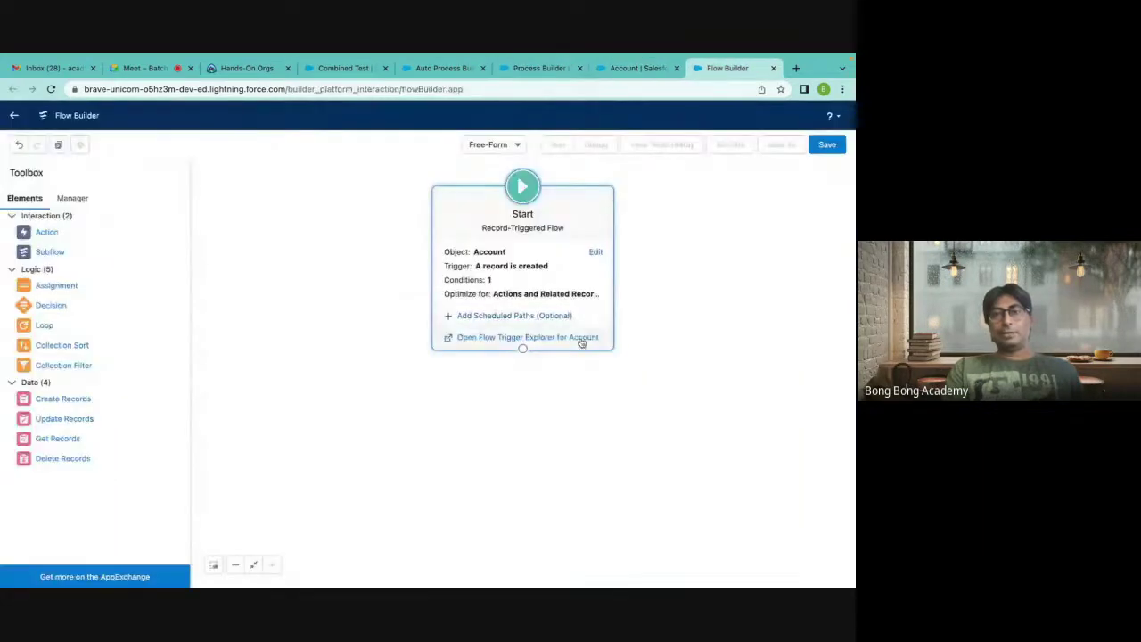
drag(71, 401, 397, 419)
text(Create Contact)
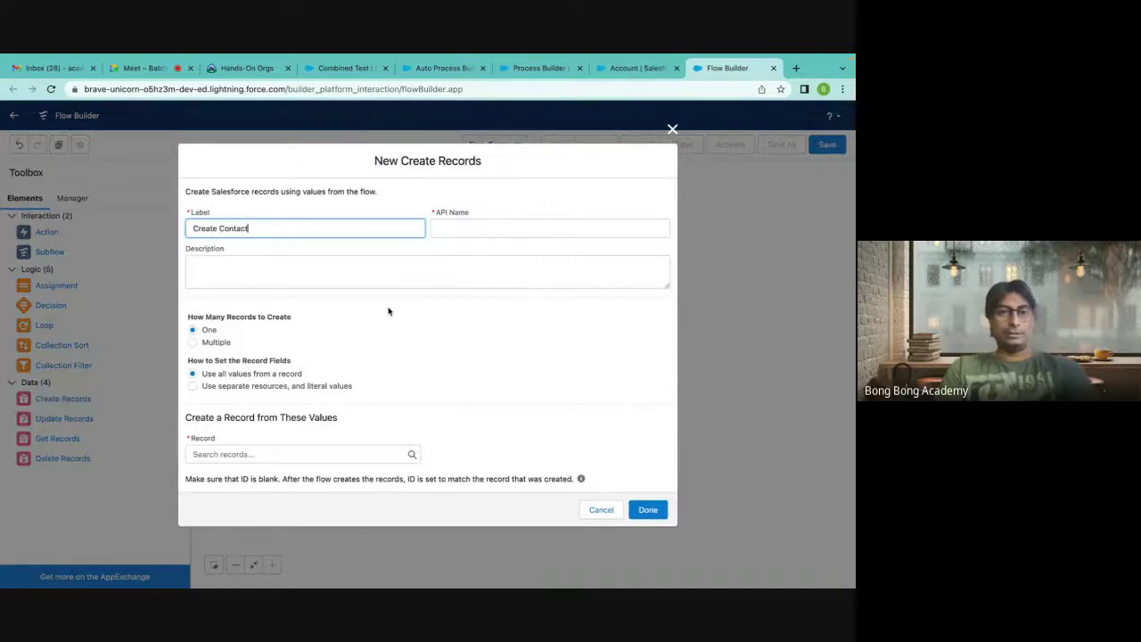
click(425, 302)
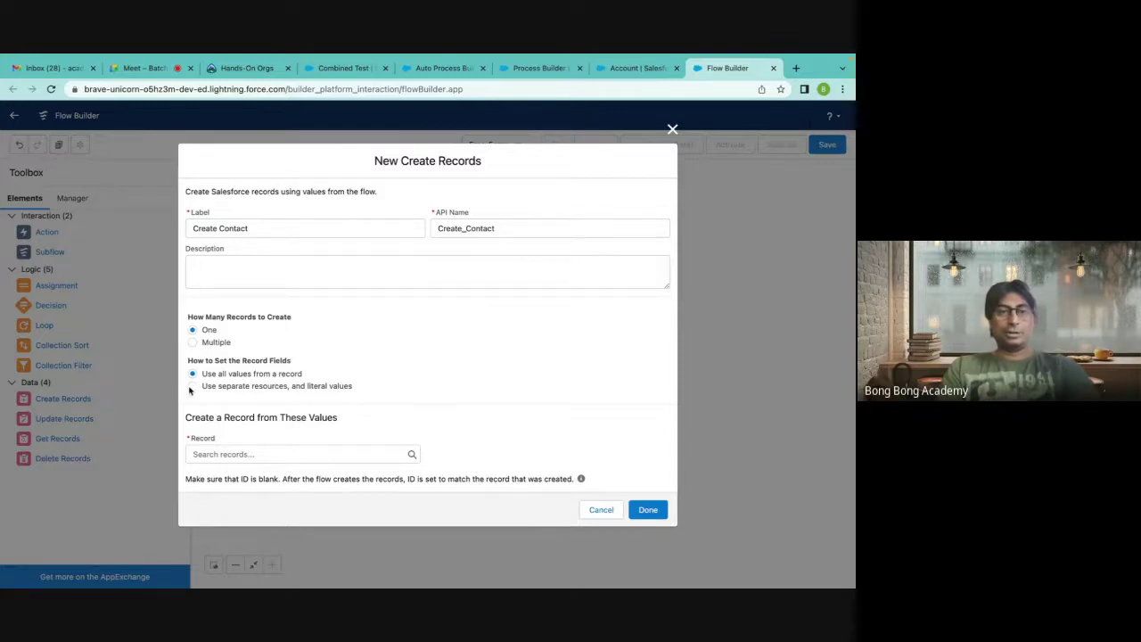
click(316, 389)
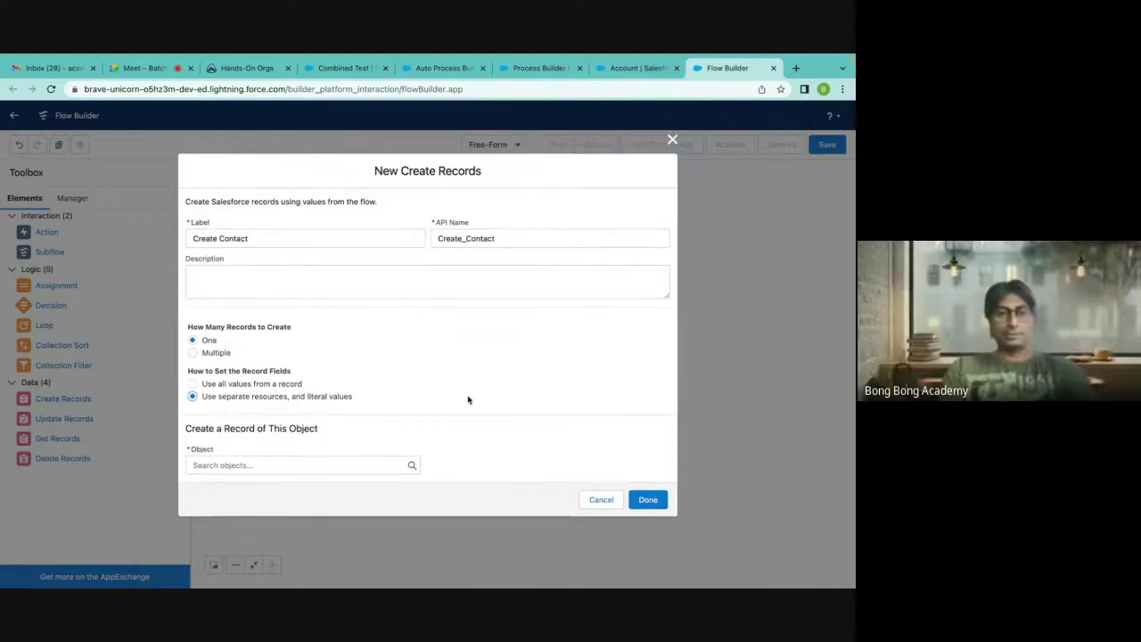
click(252, 466)
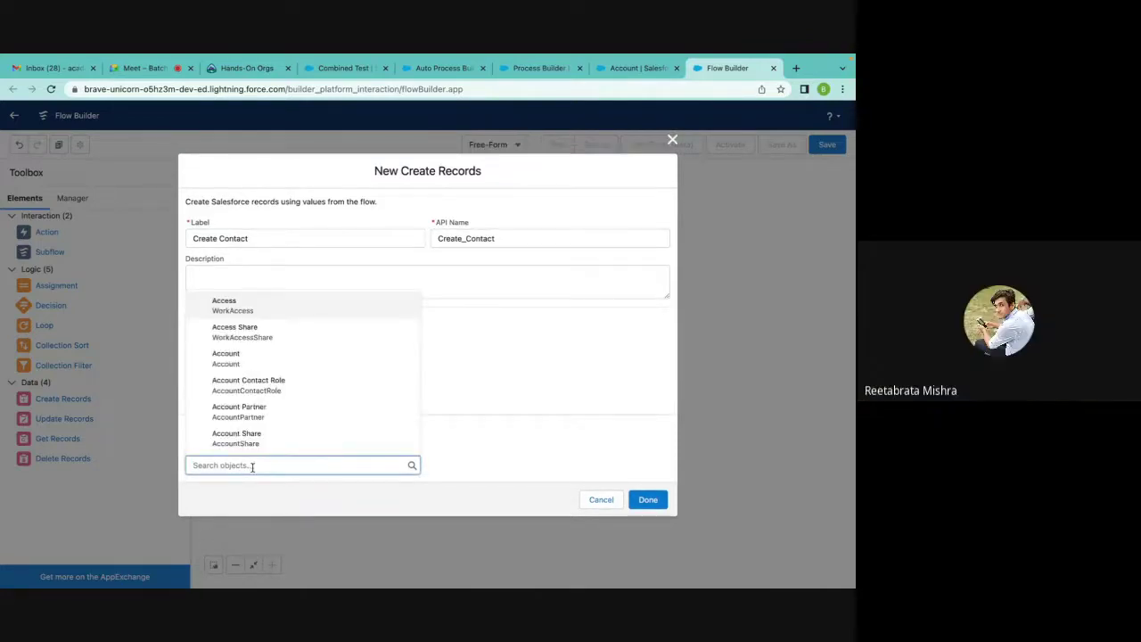
text(contat)
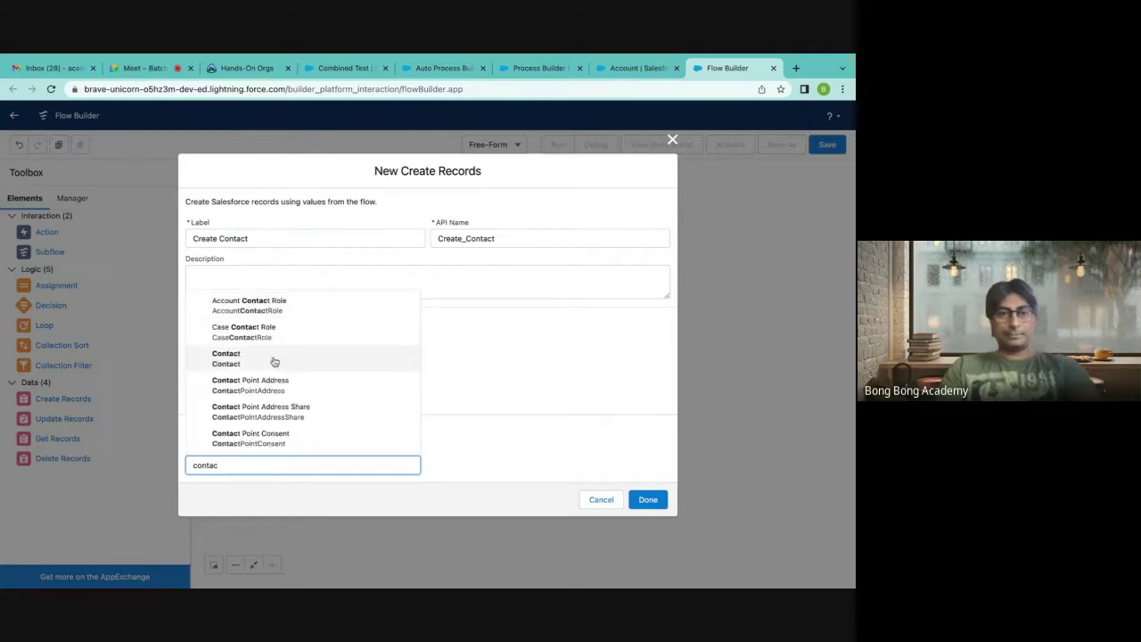
click(272, 361)
scroll(401, 376, down, 2)
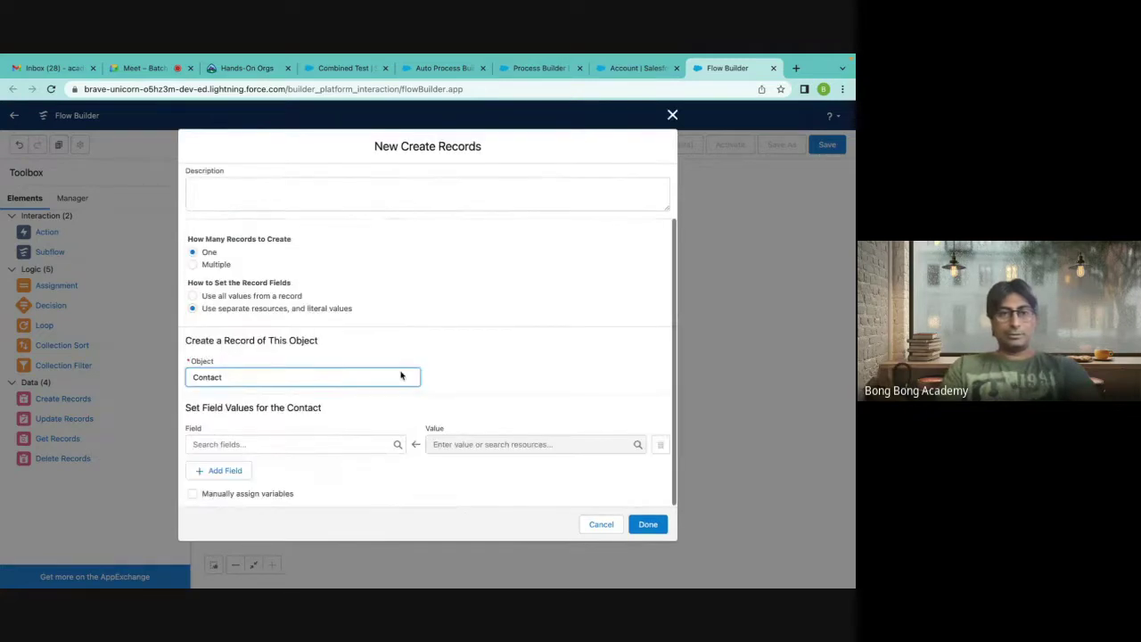
Add three Contact field rows to Create Contact: LastName, FirstName and AccountId.
click(217, 444)
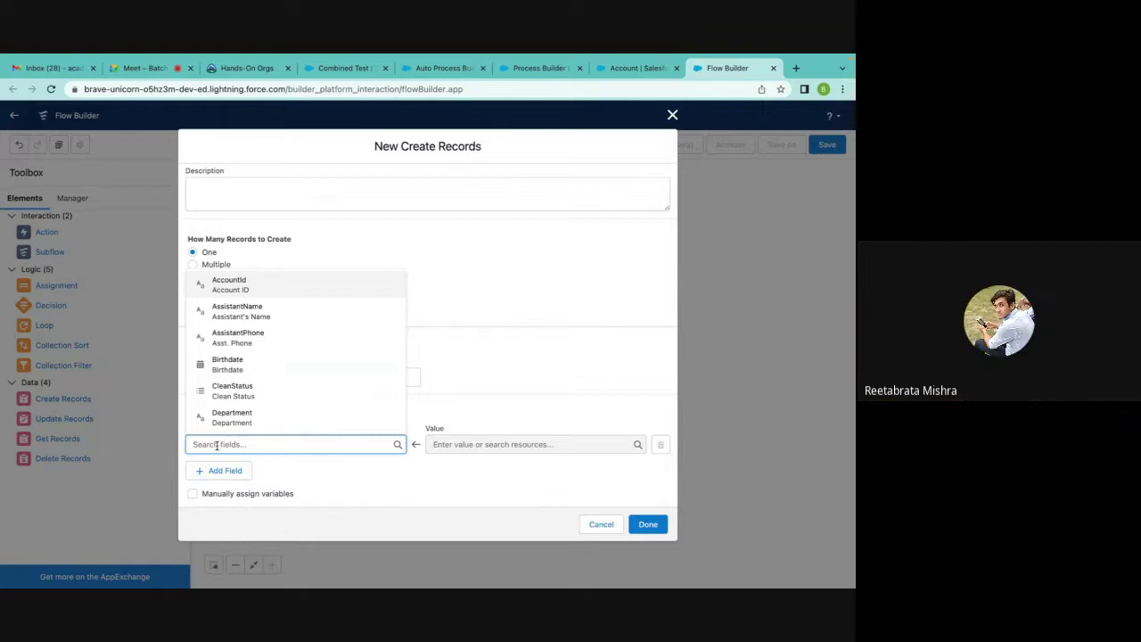
text(last)
click(288, 421)
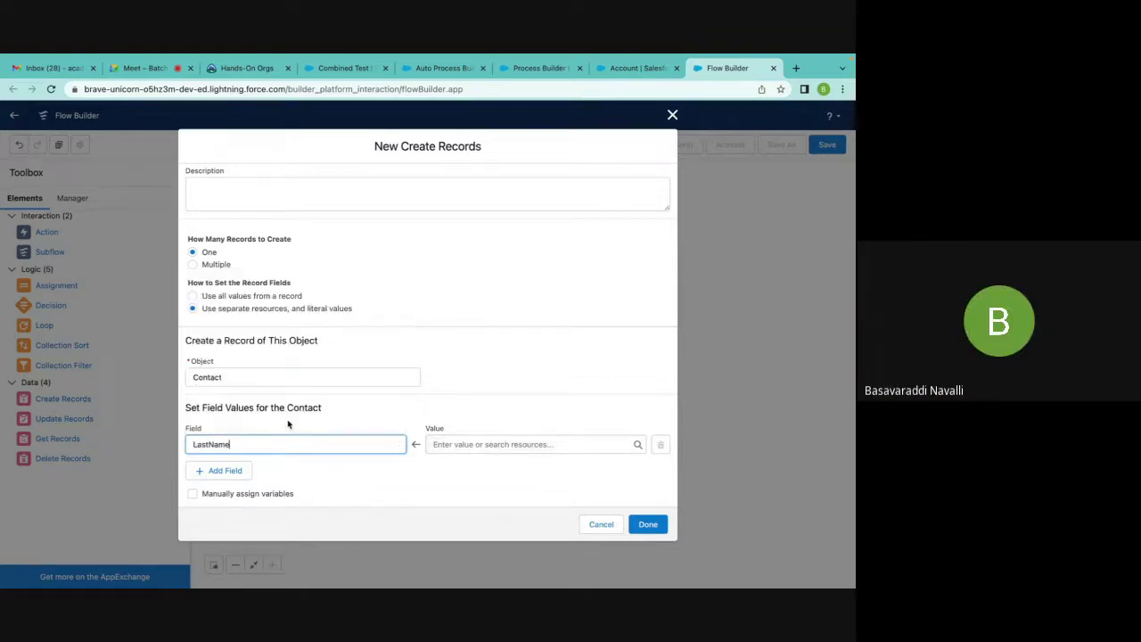
click(235, 472)
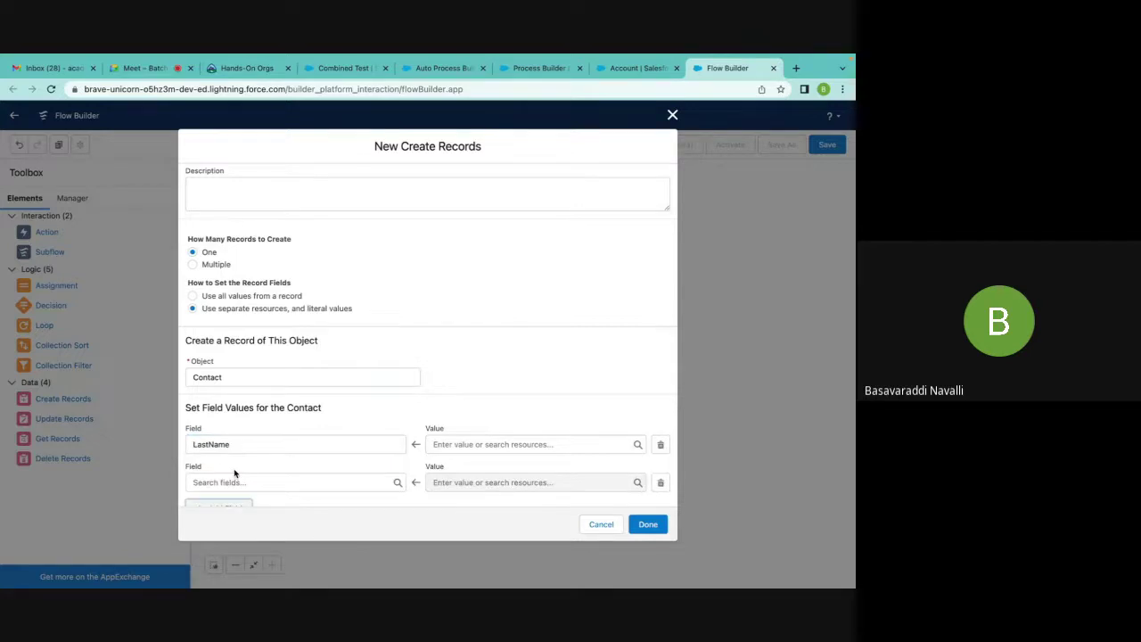
click(230, 478)
text(fir)
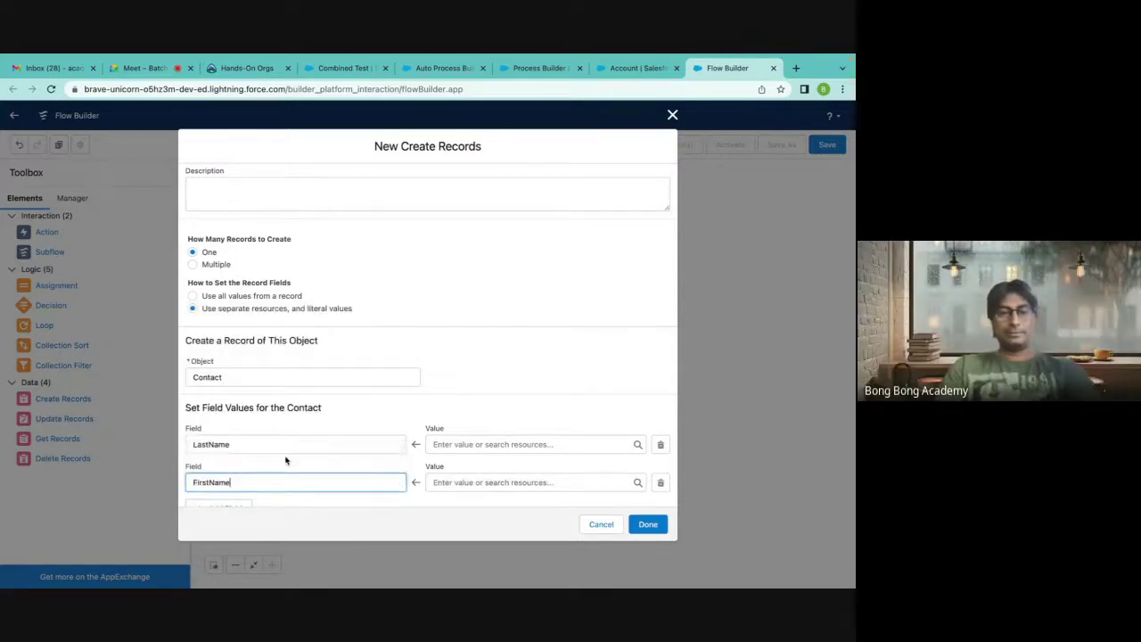
click(286, 461)
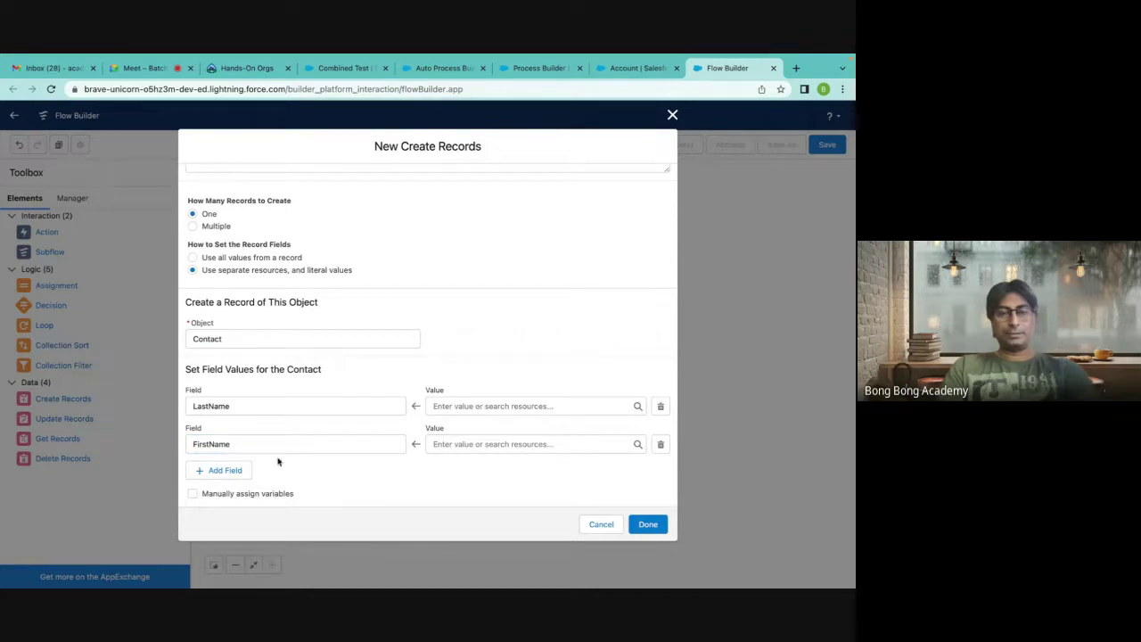
click(224, 471)
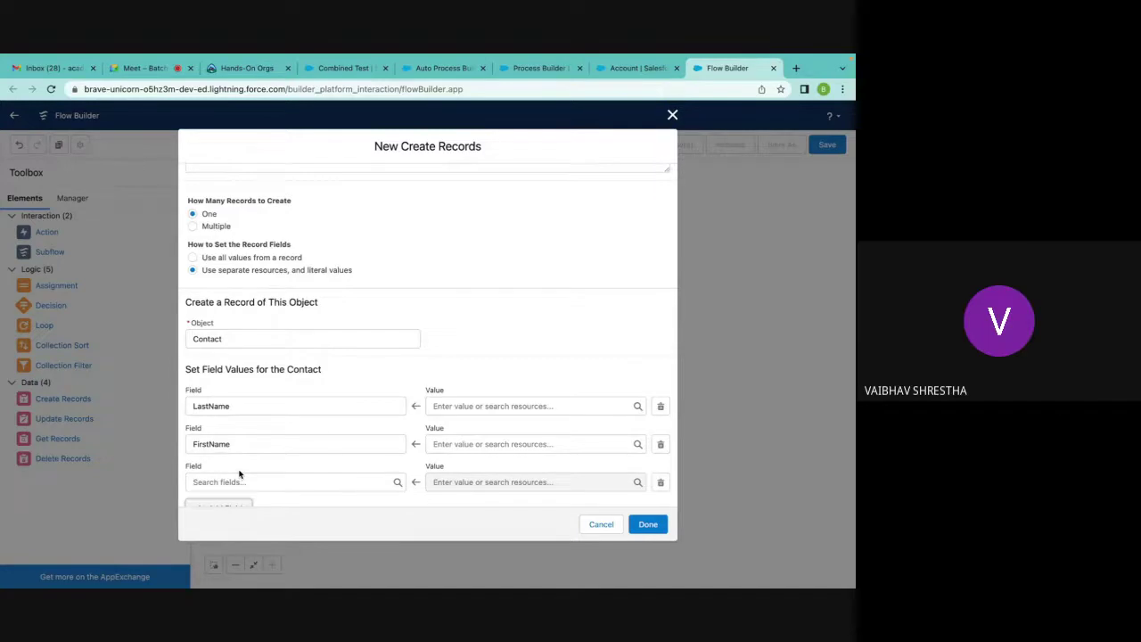
click(218, 482)
text(Acc)
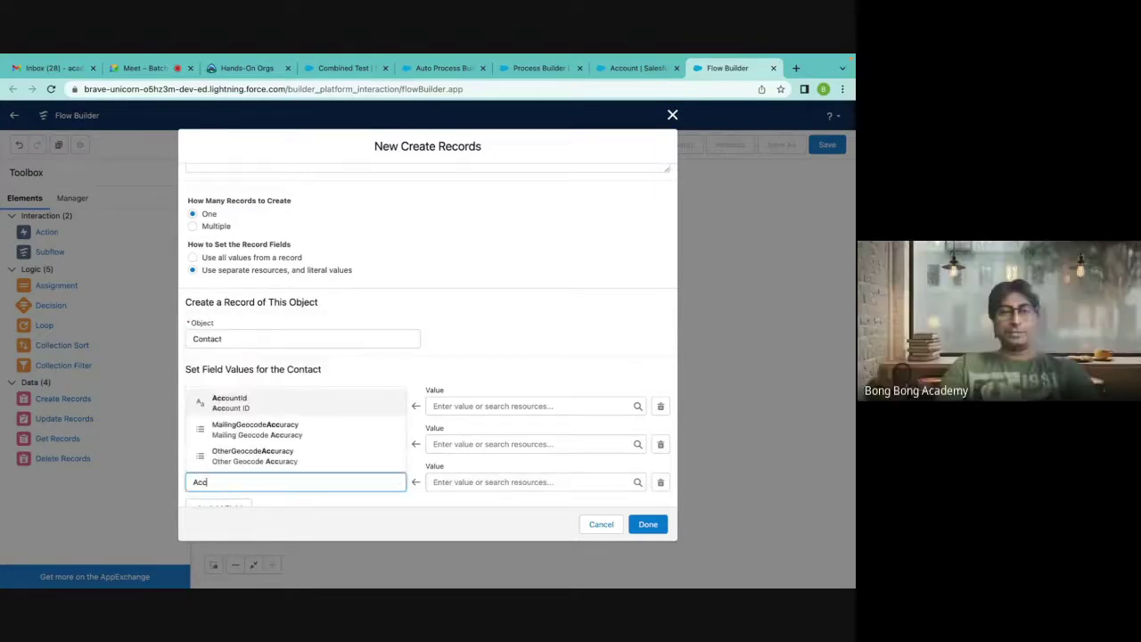
click(299, 408)
scroll(446, 372, down, 1)
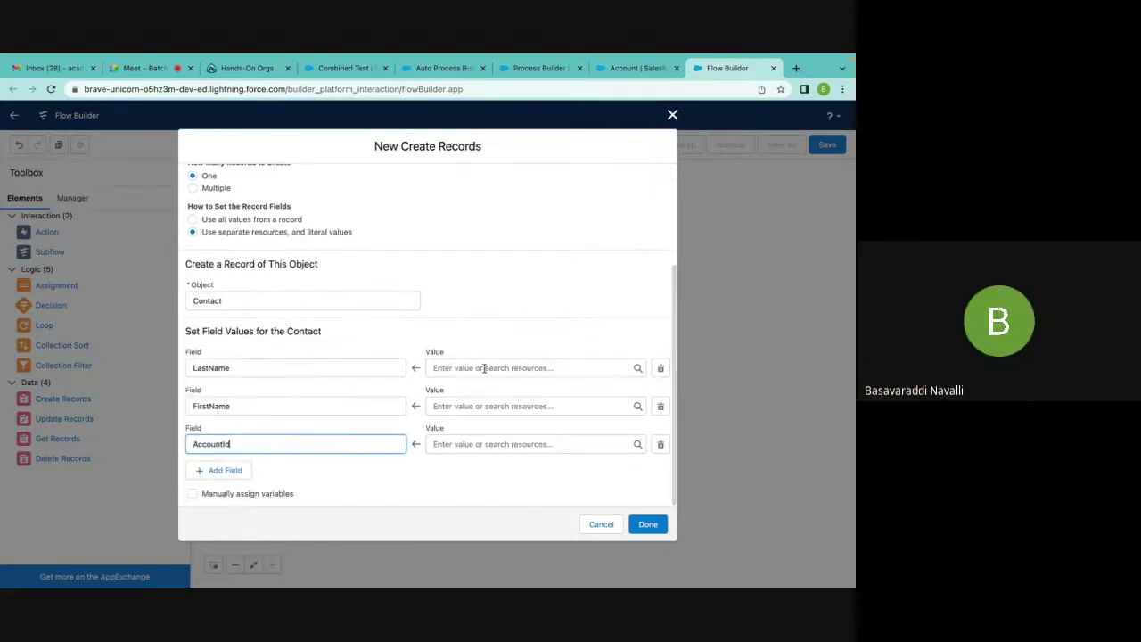
click(481, 369)
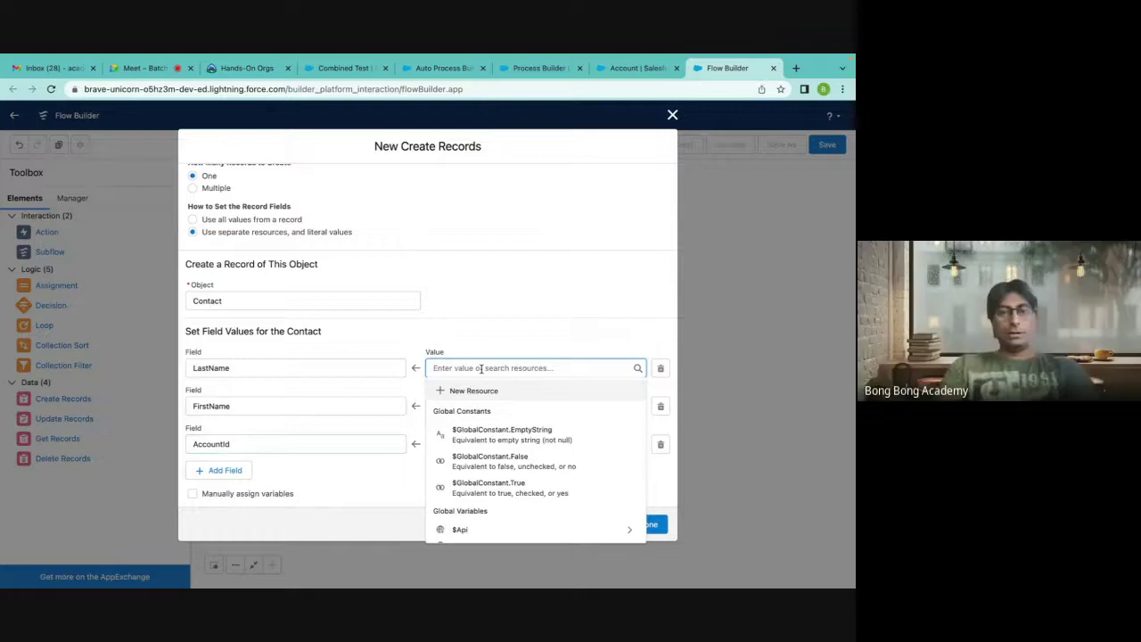
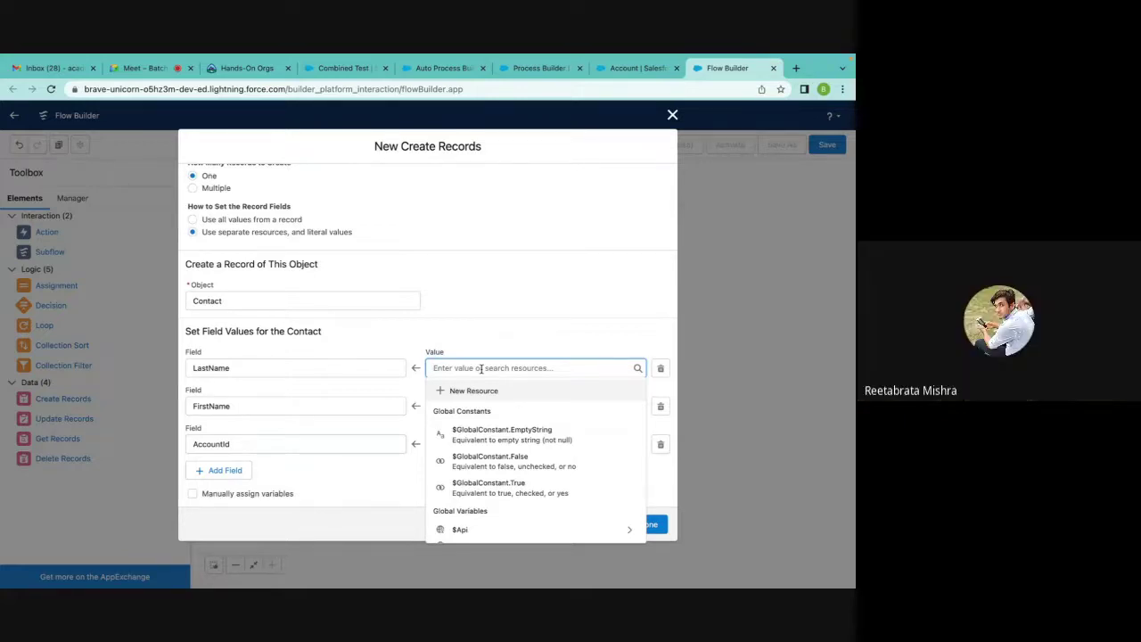
Insert the triggering account's name, {!$Record.Name}, as the Contact LastName value.
text($)
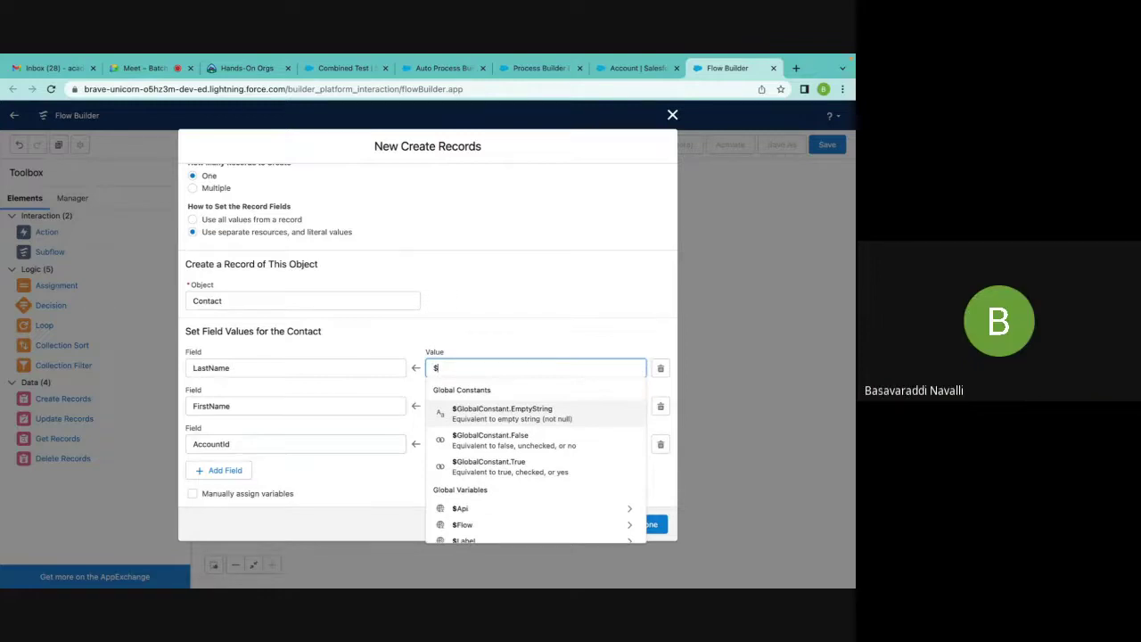
scroll(530, 455, down, 2)
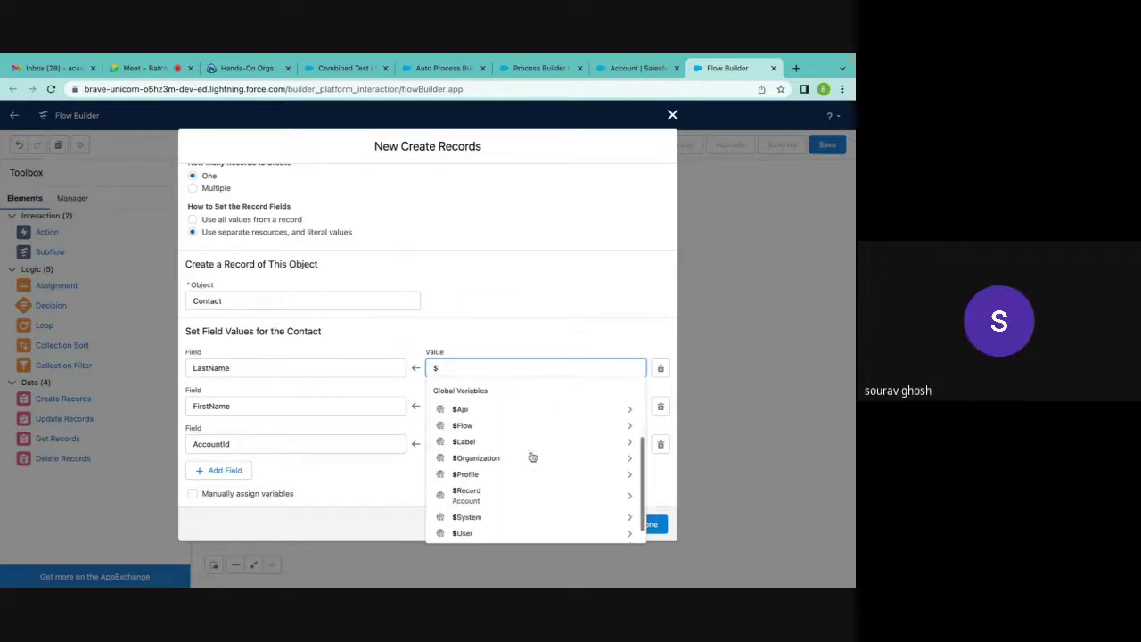
click(469, 490)
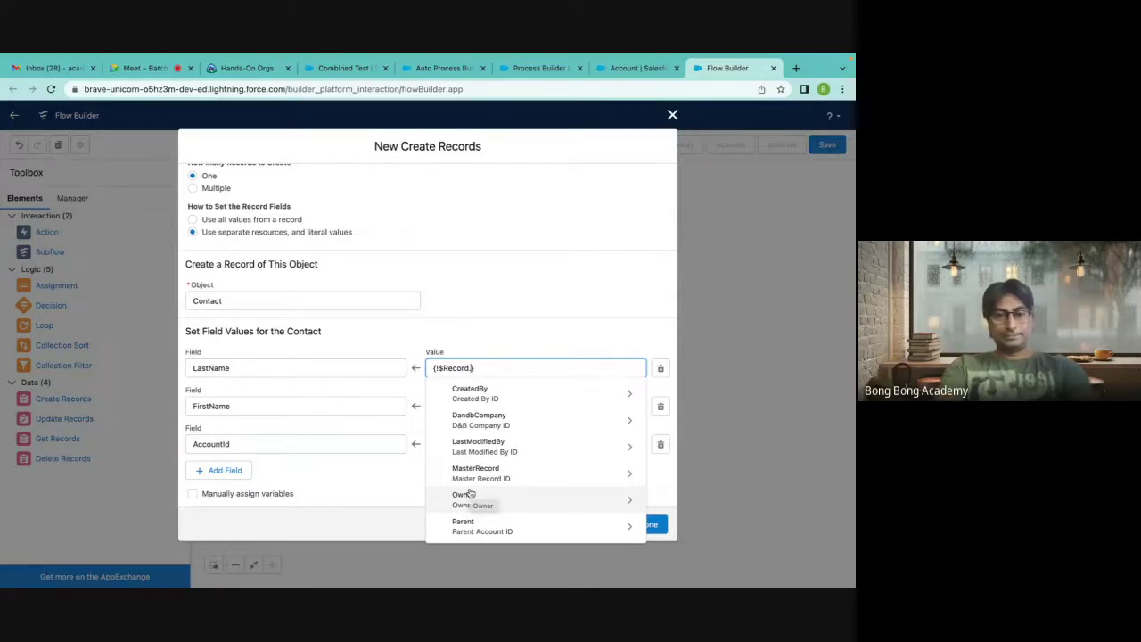
text(na)
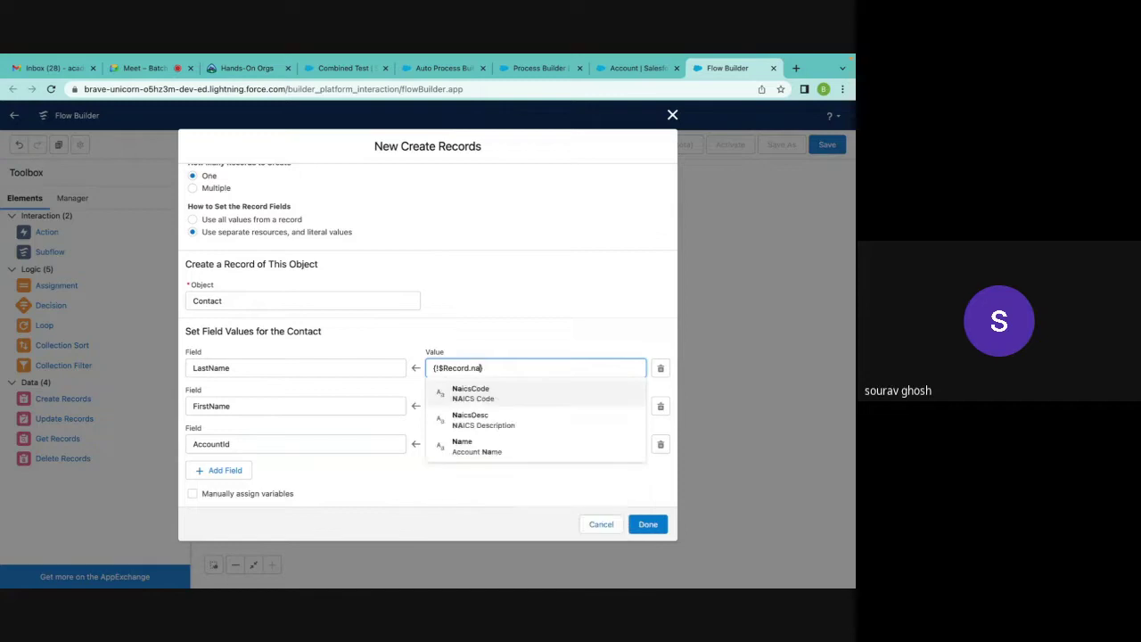
click(473, 448)
click(507, 368)
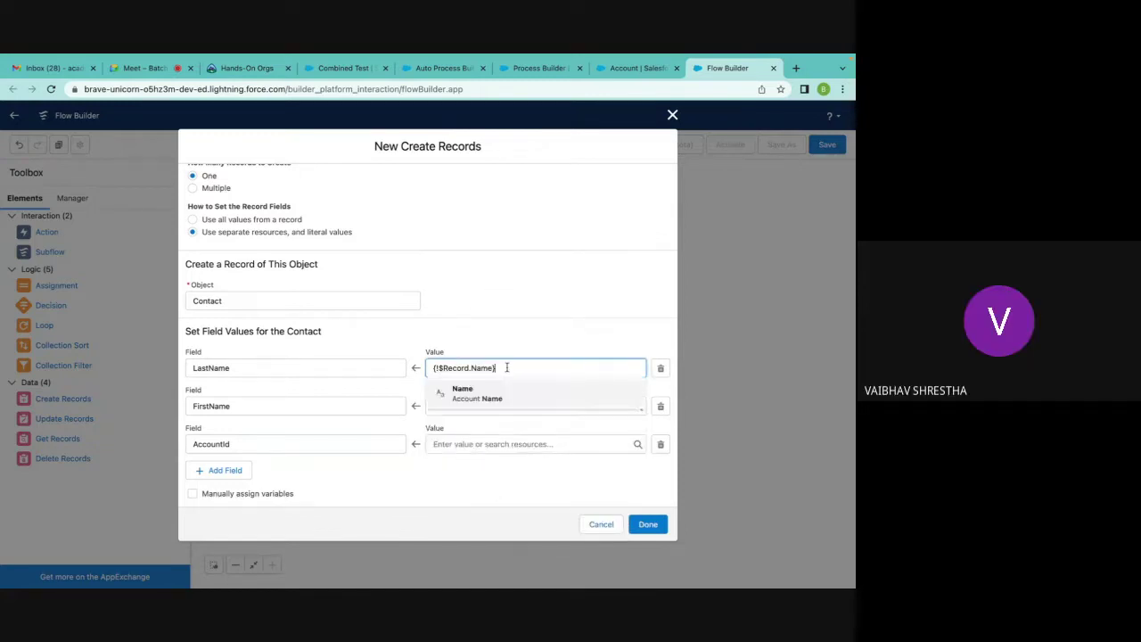
click(458, 394)
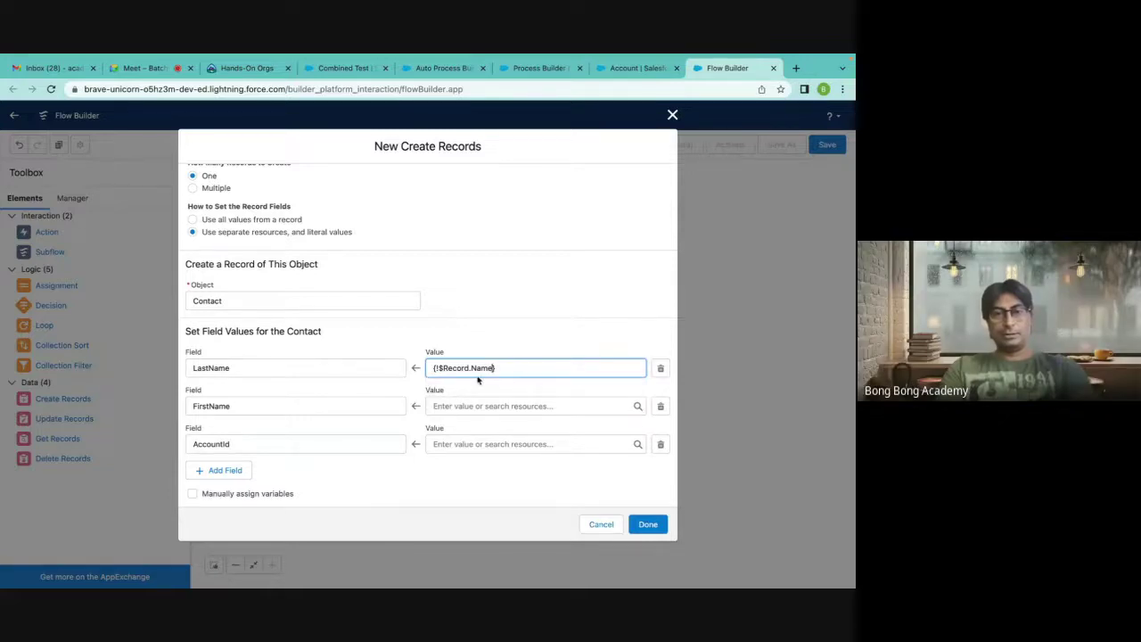
Append the suffix -ContactFlow after the account name in LastName.
click(510, 367)
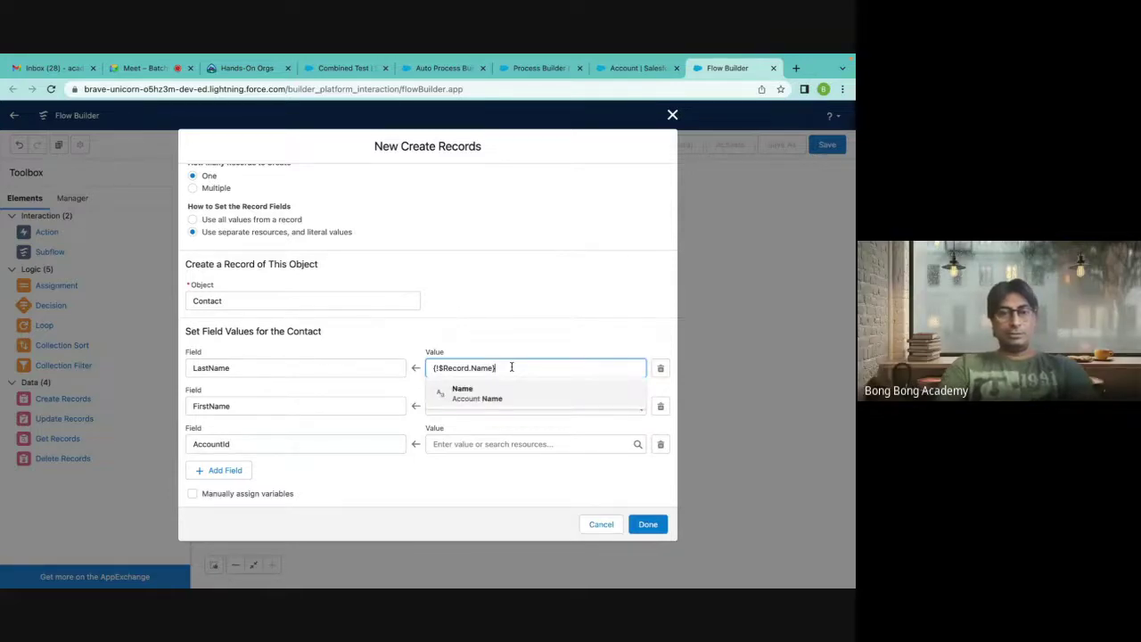
text(-Cont)
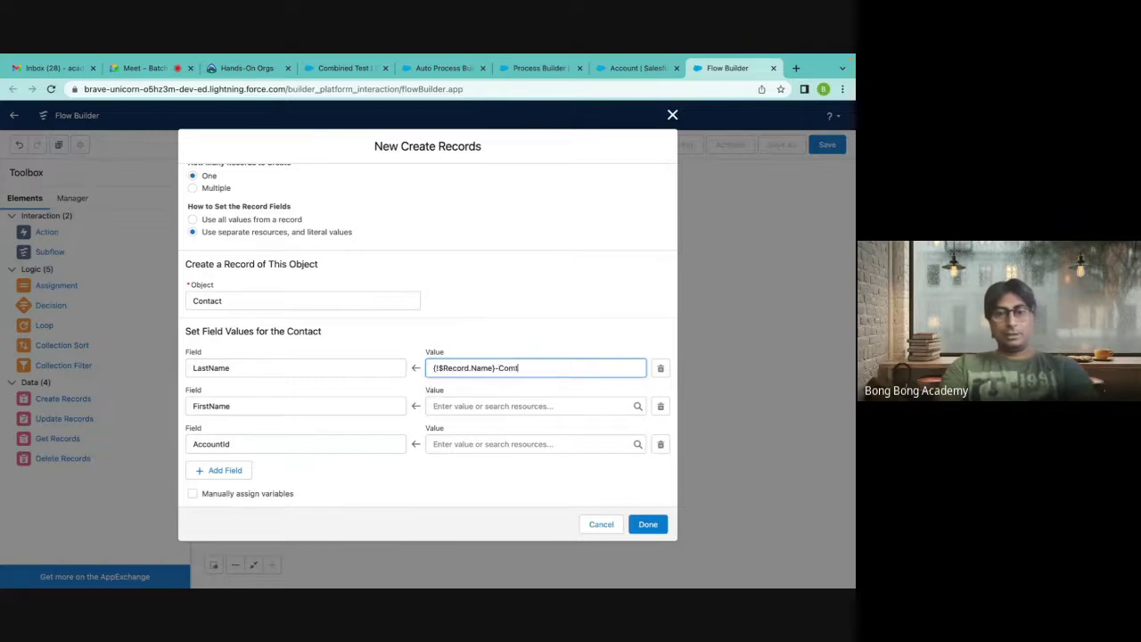
key(BackSpace)
key(BackSpace)
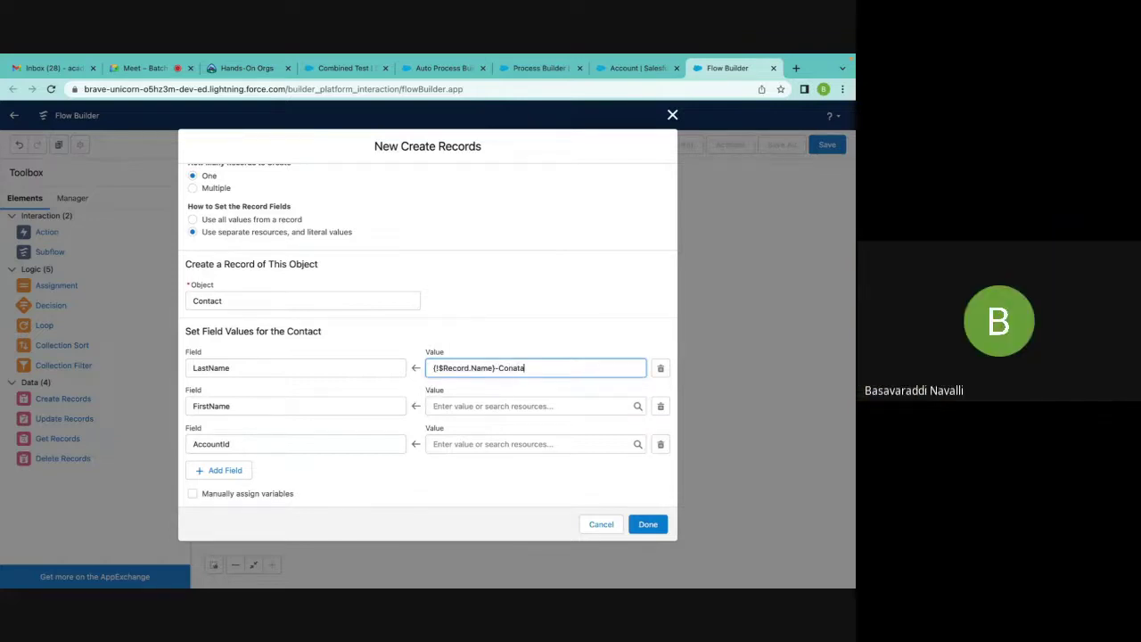
text(ntactFlow)
Set the Contact FirstName value to AutoFlow.
click(476, 404)
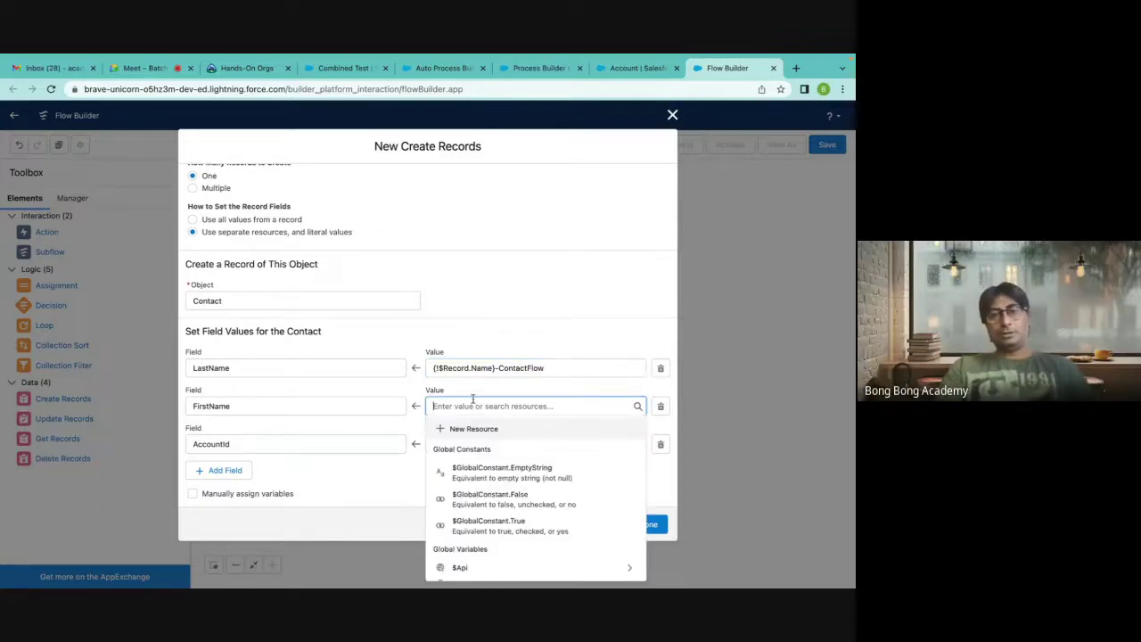
click(500, 291)
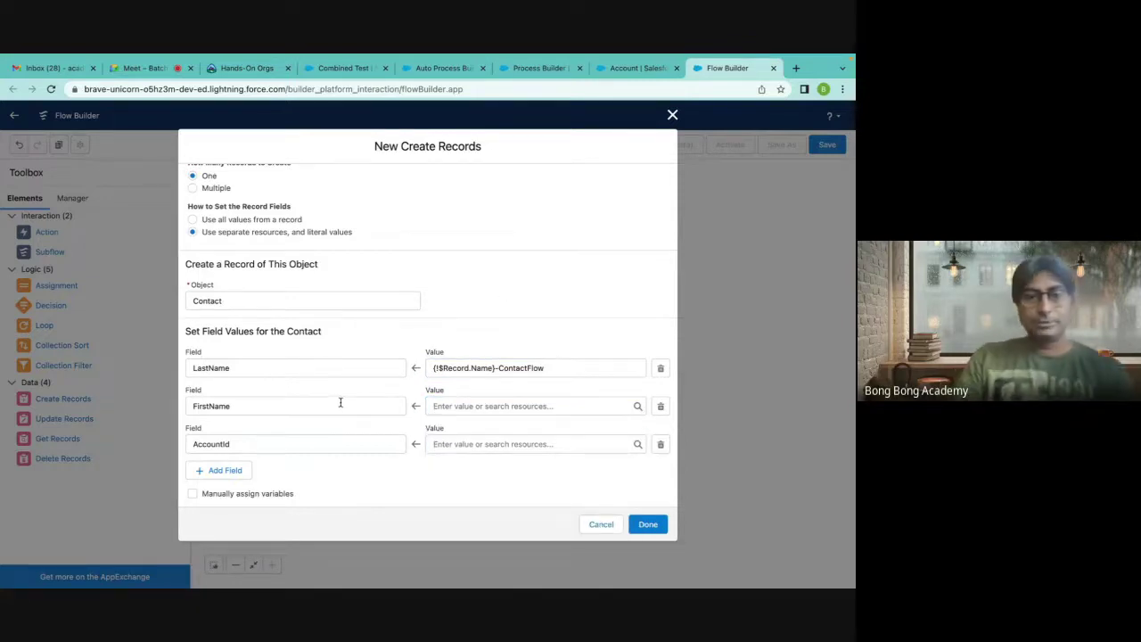
click(443, 406)
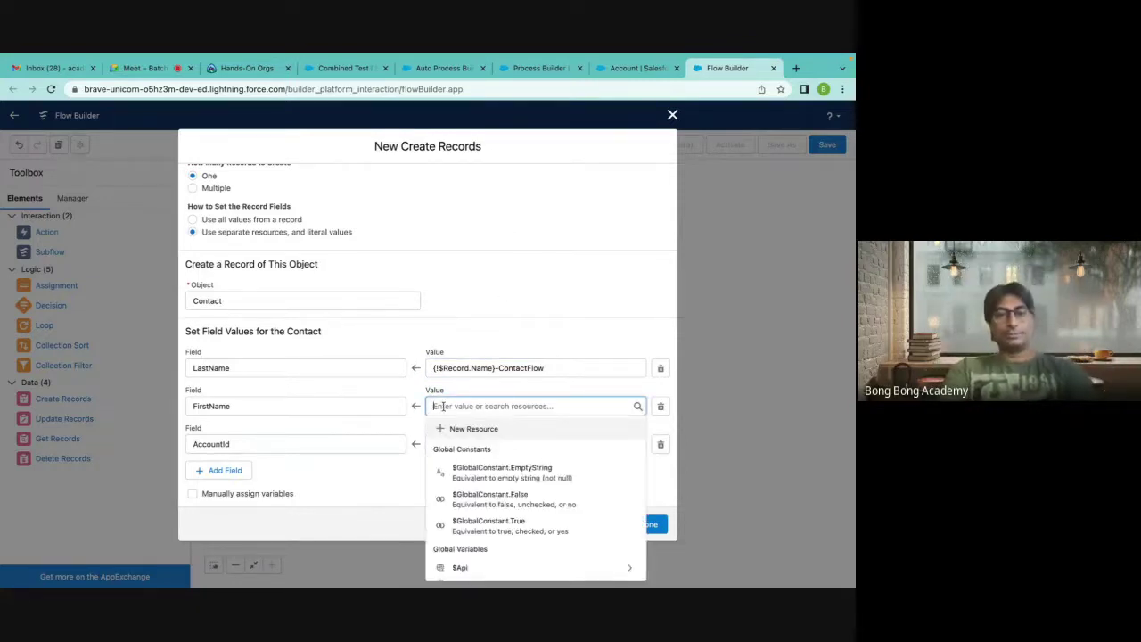
text(AutoFlow)
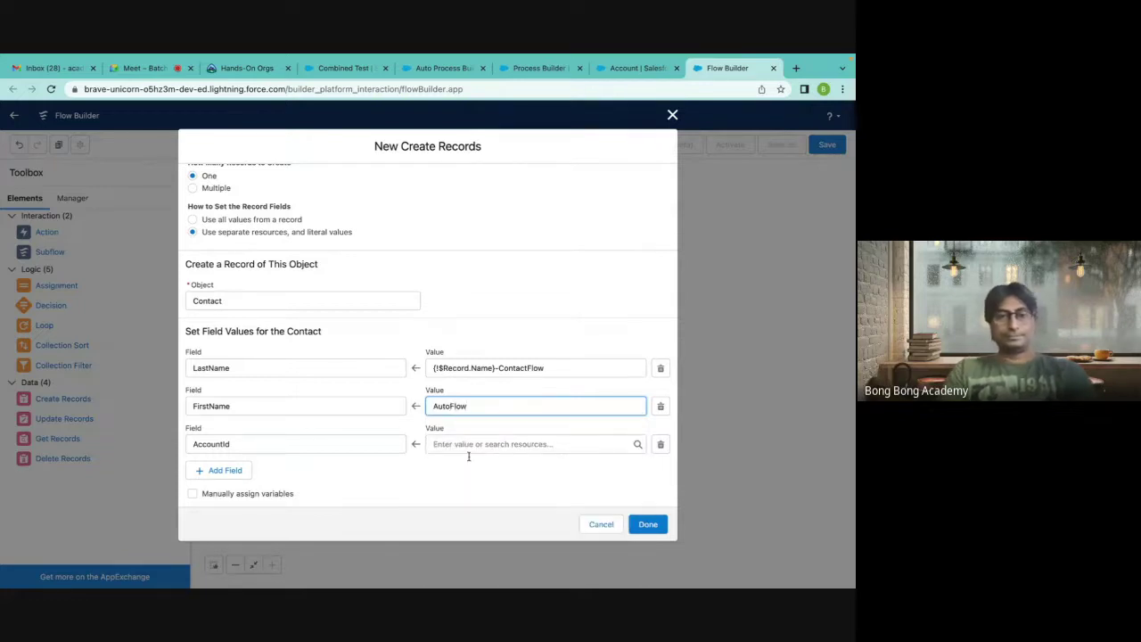
Begin filling the AccountId value, checking the LastName merge field along the way.
click(455, 446)
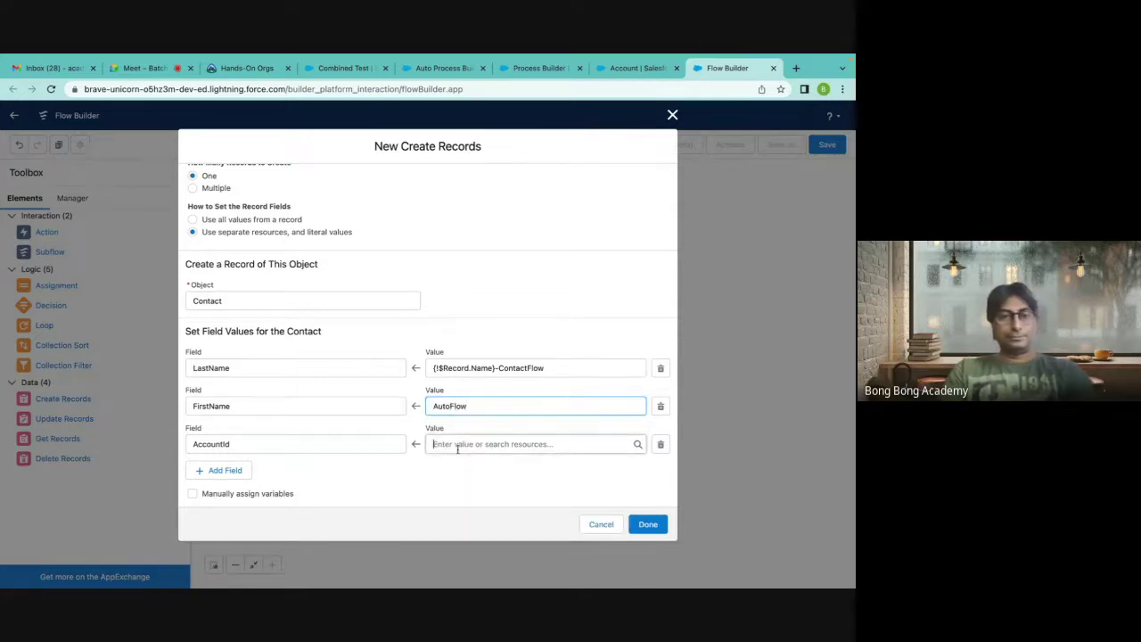
click(451, 474)
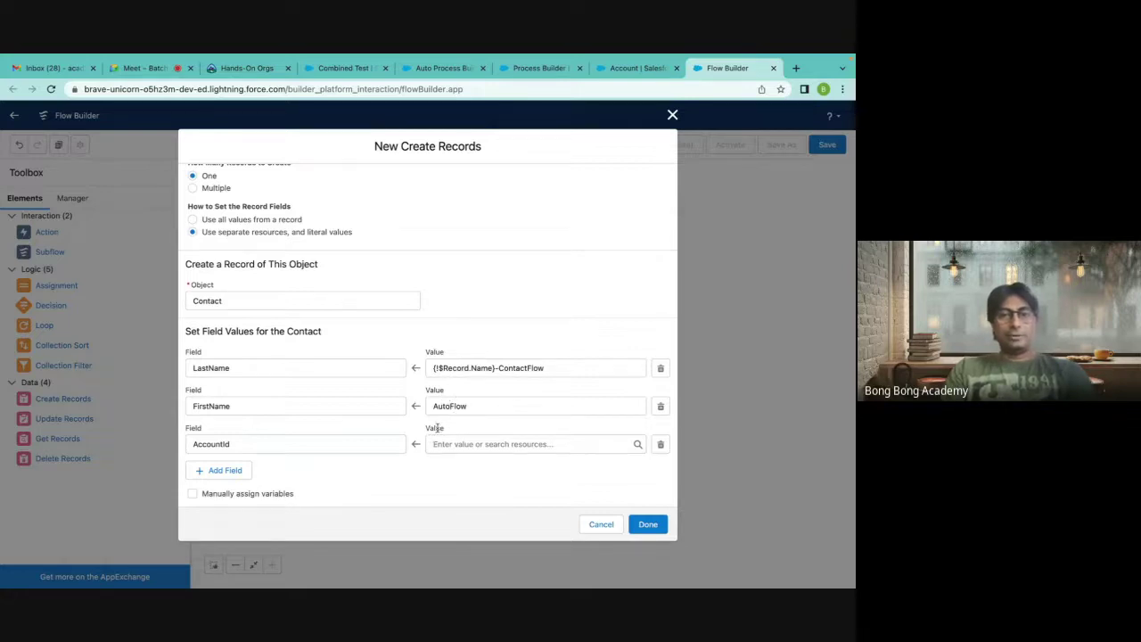
drag(436, 367, 494, 368)
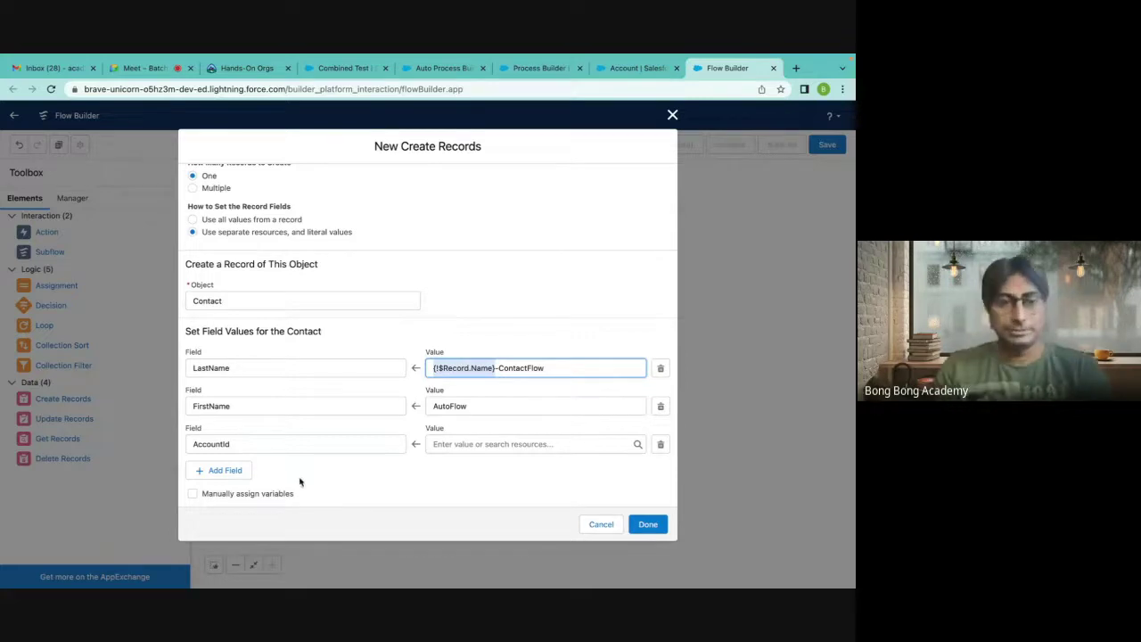
click(435, 444)
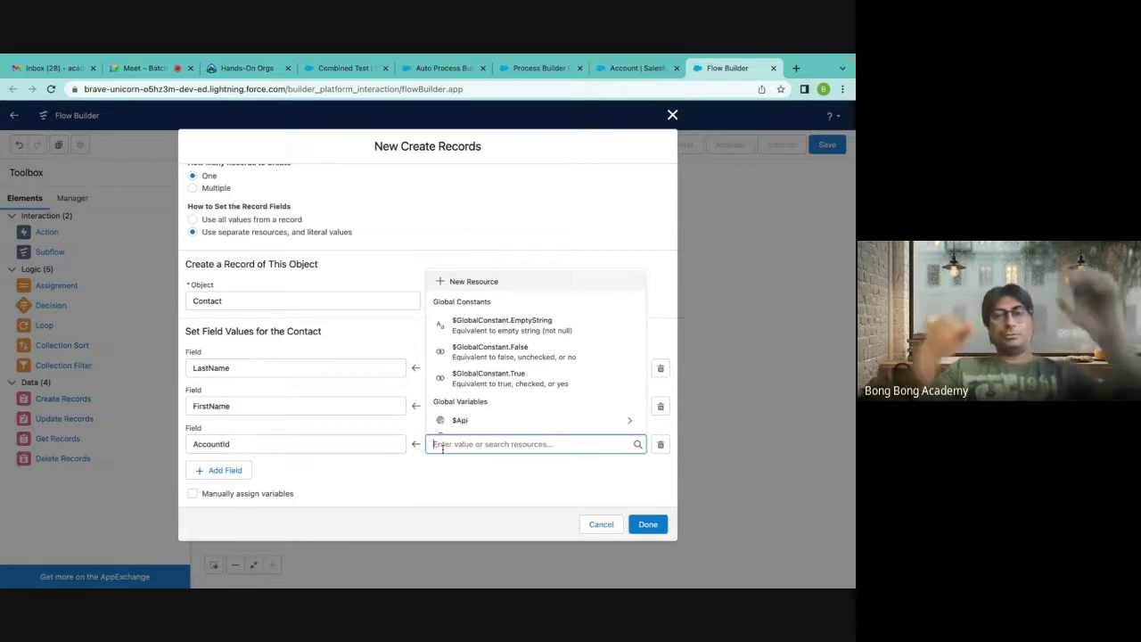
Start the AccountId value from $Record, checking the Process Builder mapping for reference.
click(490, 198)
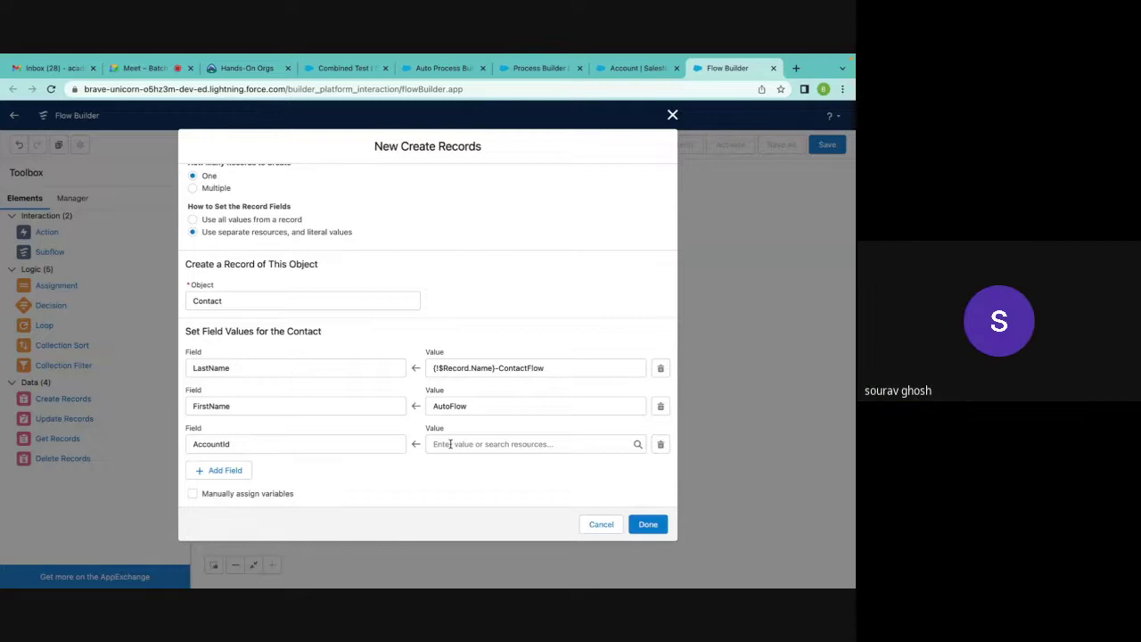
click(450, 444)
text(rec)
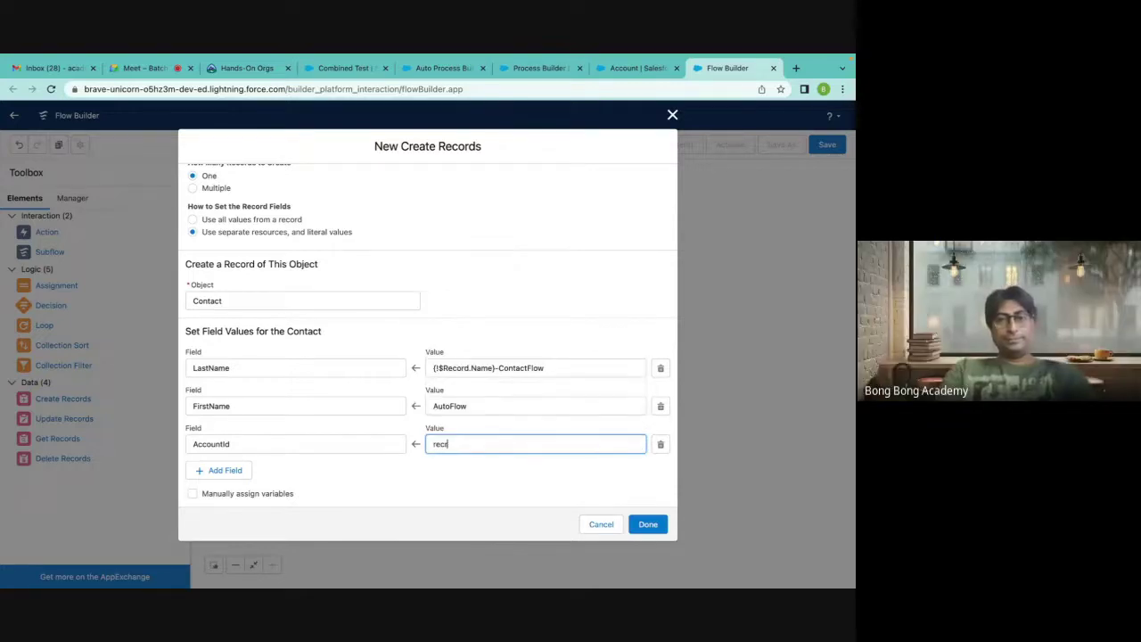
drag(446, 445, 415, 451)
text($)
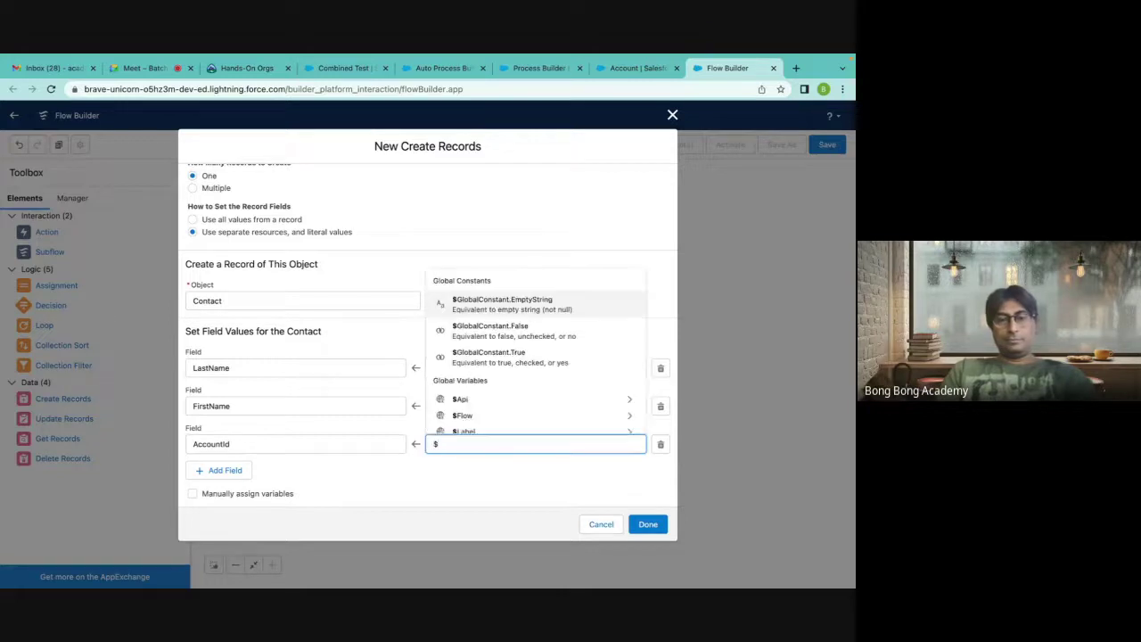
text(Re)
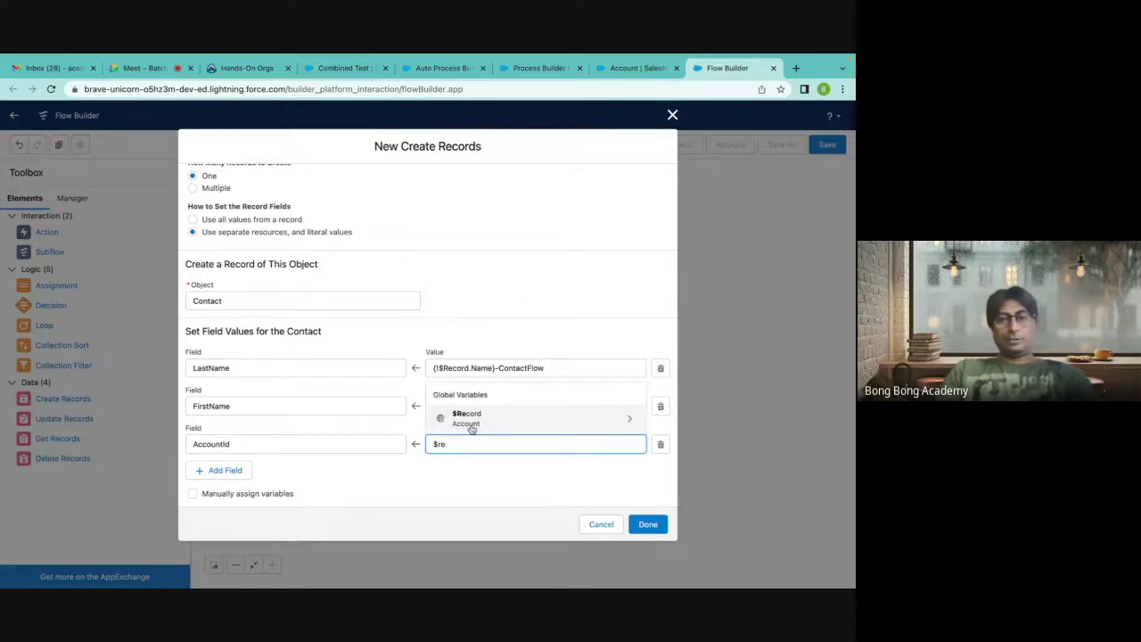
click(471, 427)
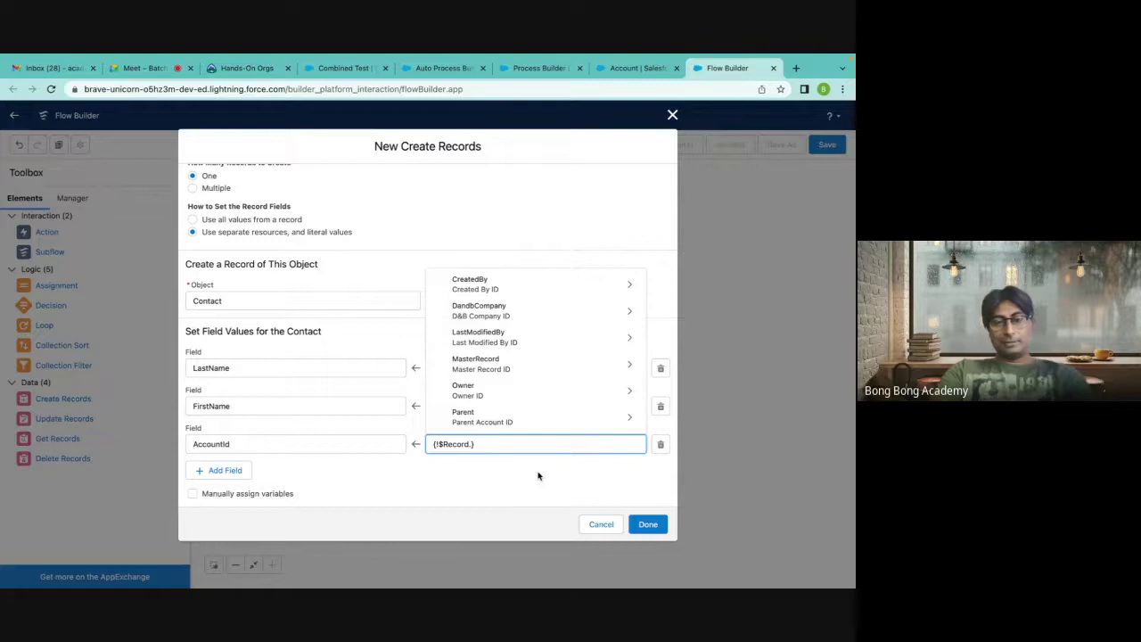
click(533, 71)
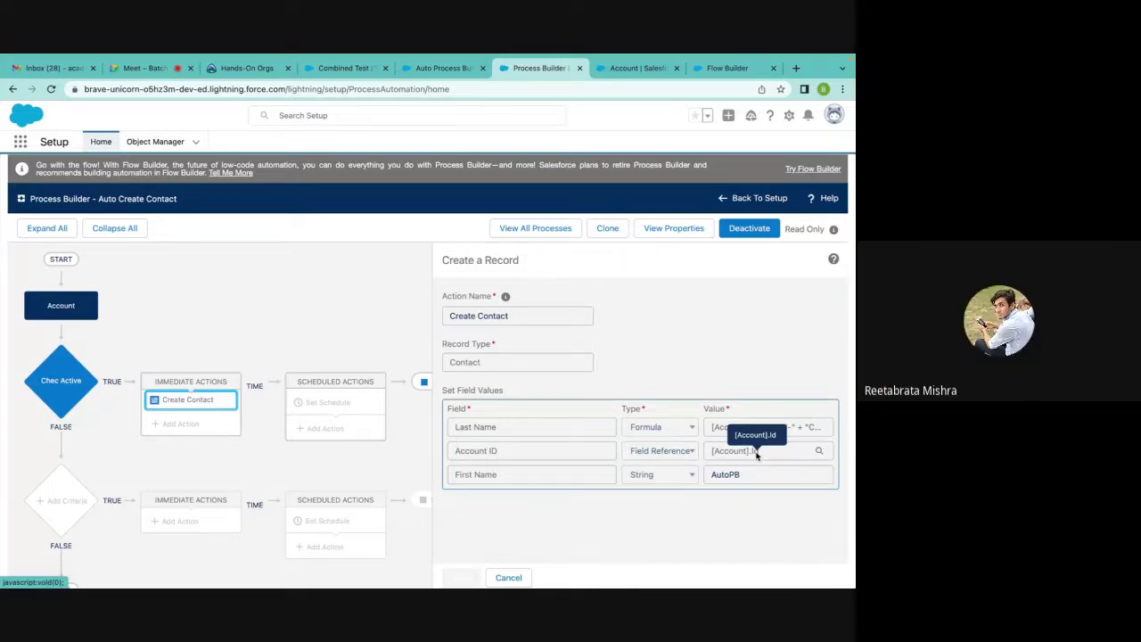
click(632, 69)
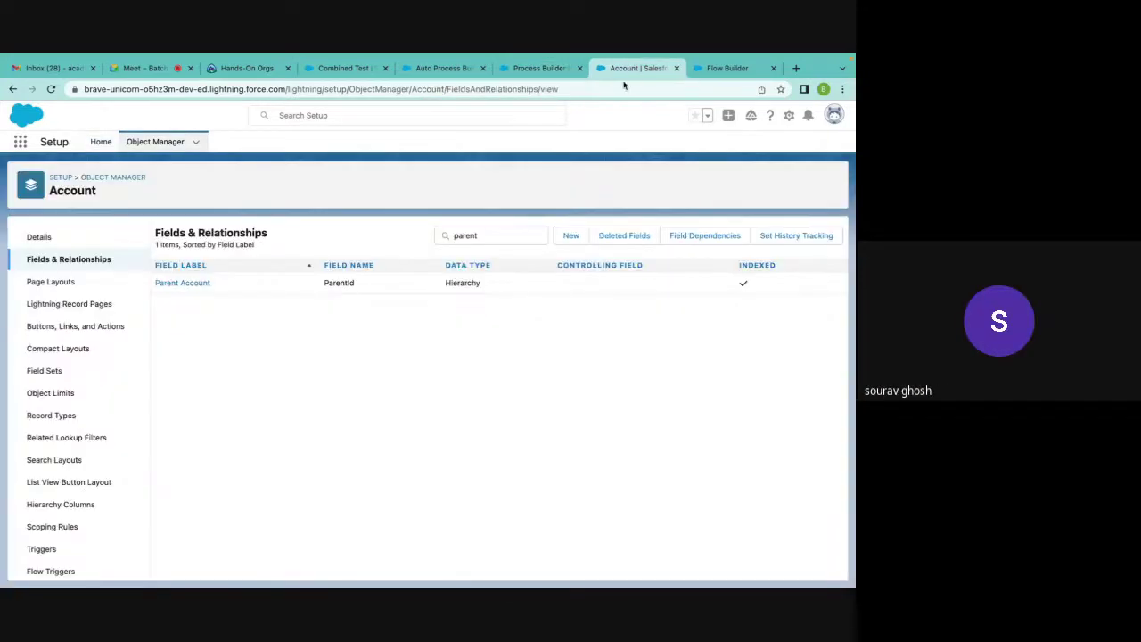
click(727, 69)
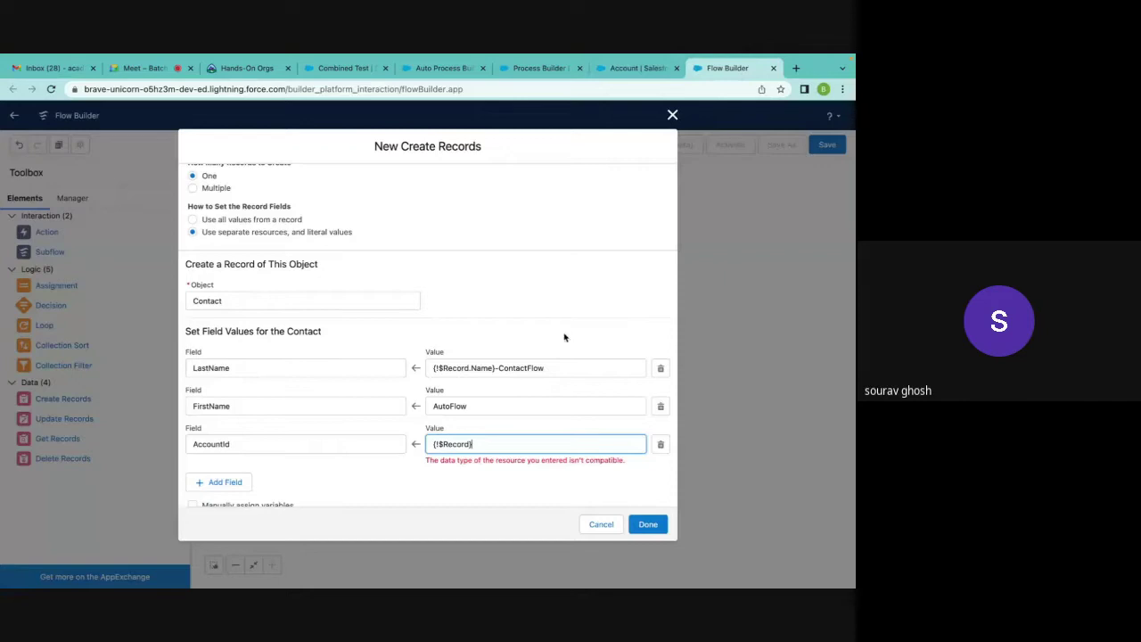
Set AccountId to the triggering account's Account ID ({!$Record.Id}) and finish Create Contact.
click(470, 444)
text(.)
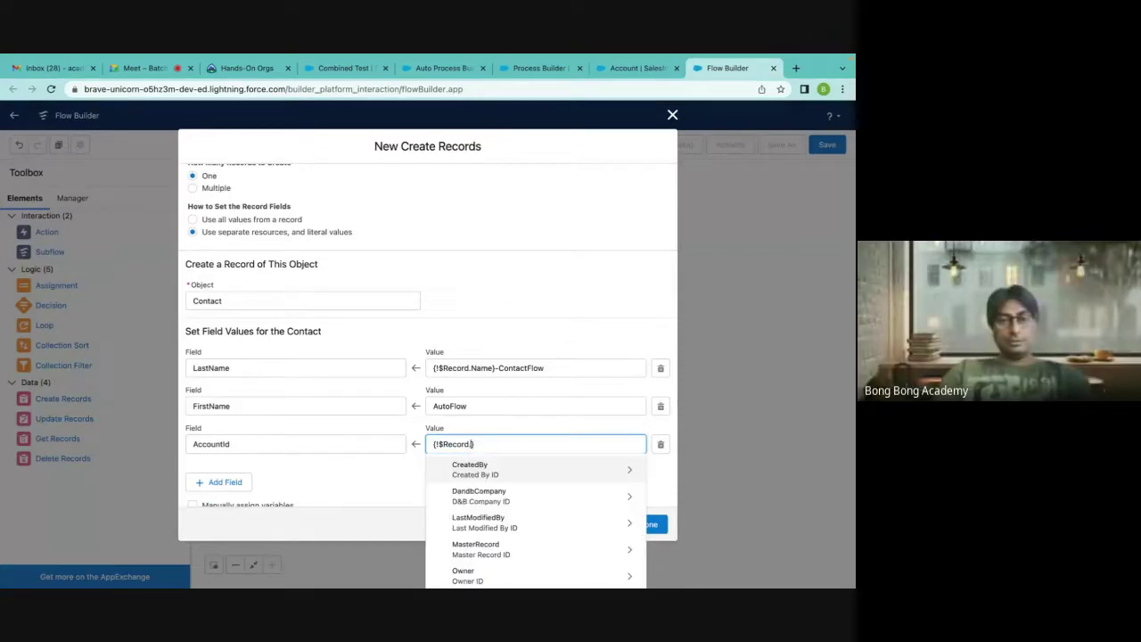
text(Id)
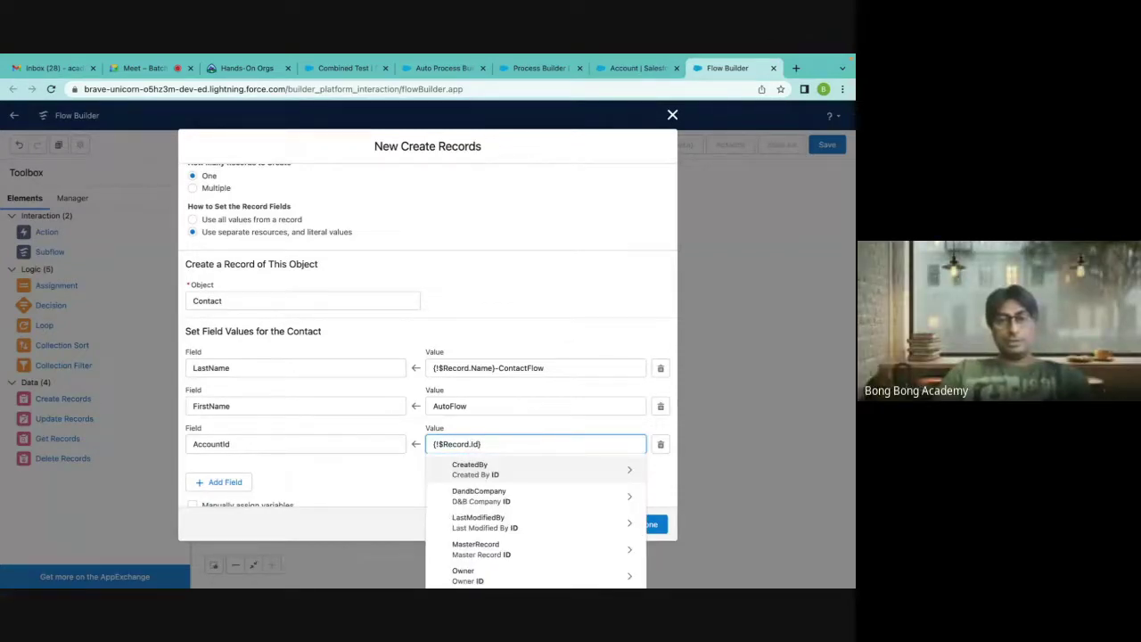
scroll(489, 524, down, 5)
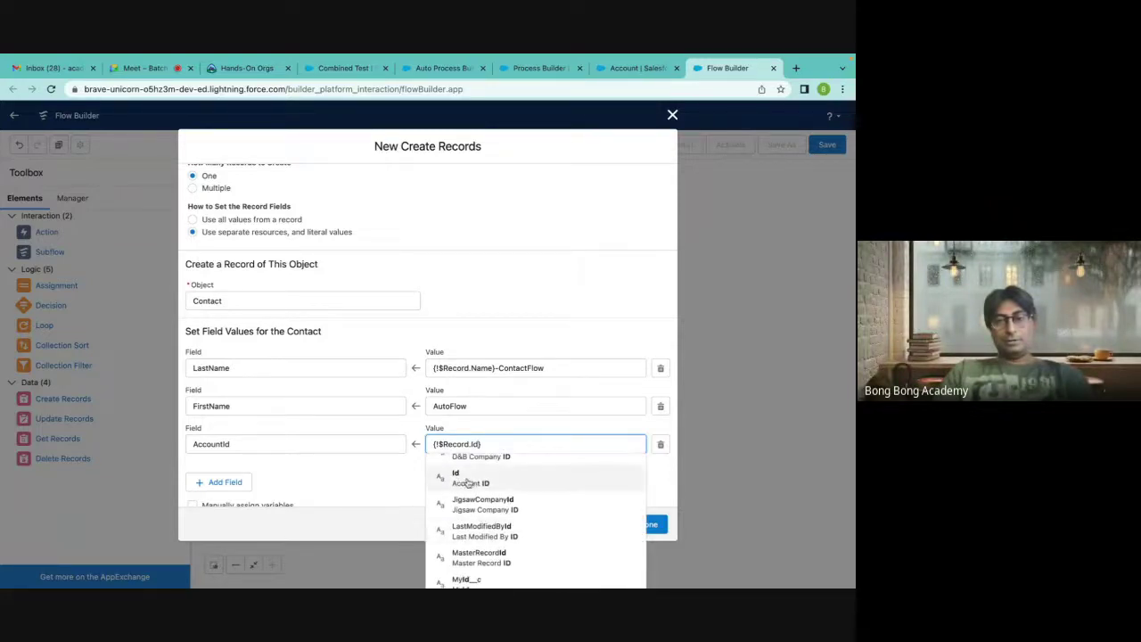
click(461, 481)
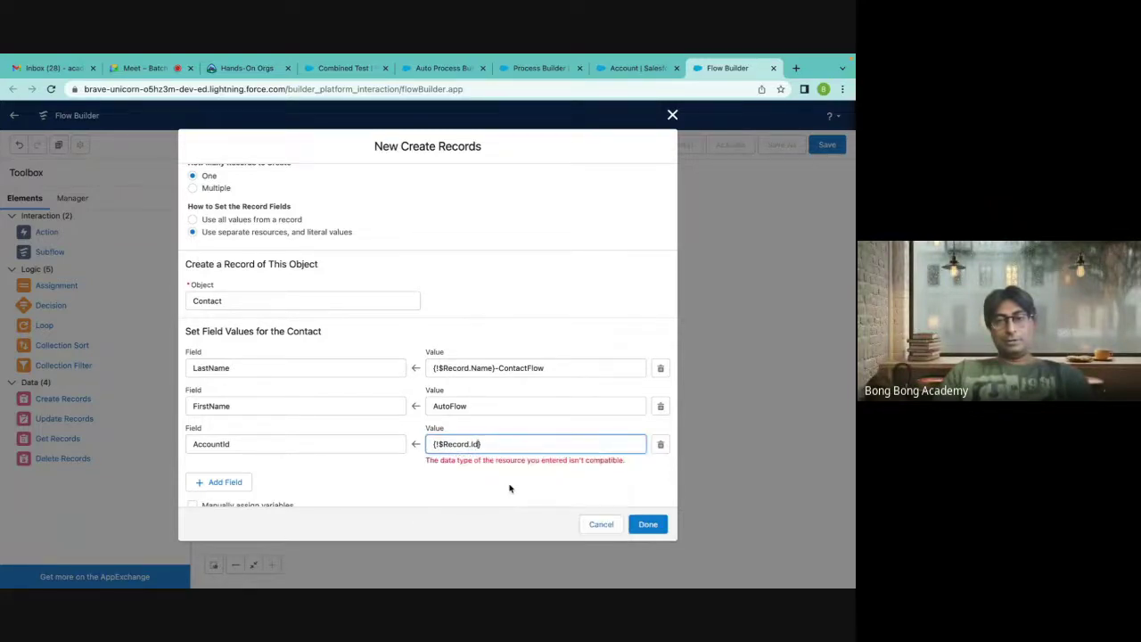
click(509, 486)
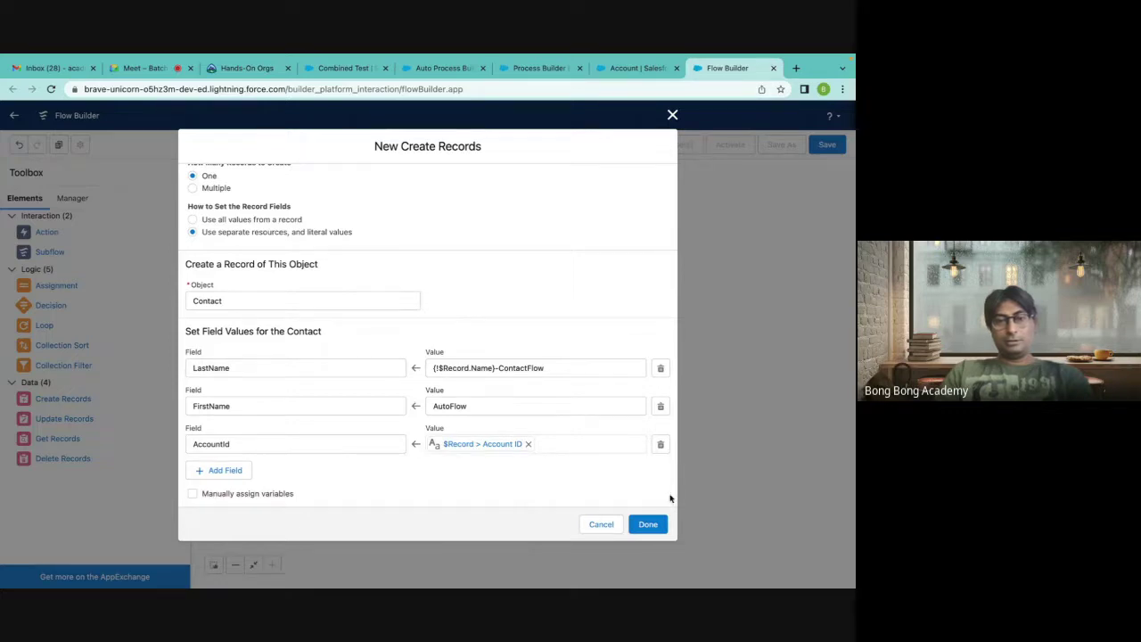
click(646, 525)
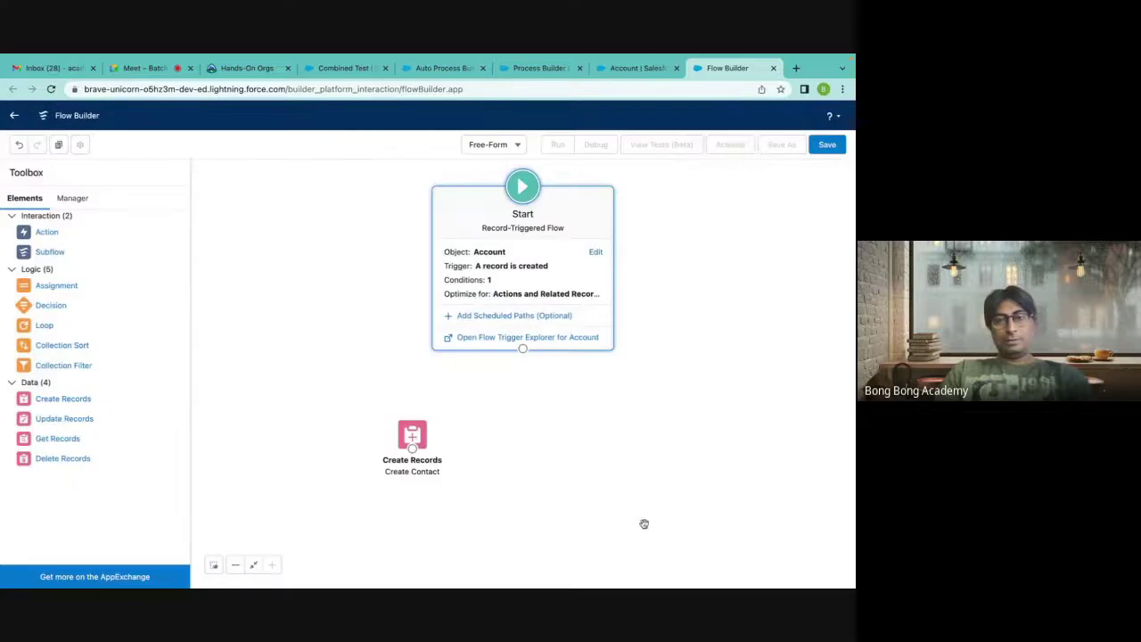
Connect Start to Create Contact and save the flow as 'Auto Create Contact using Flow'.
drag(412, 443, 525, 421)
drag(522, 348, 526, 416)
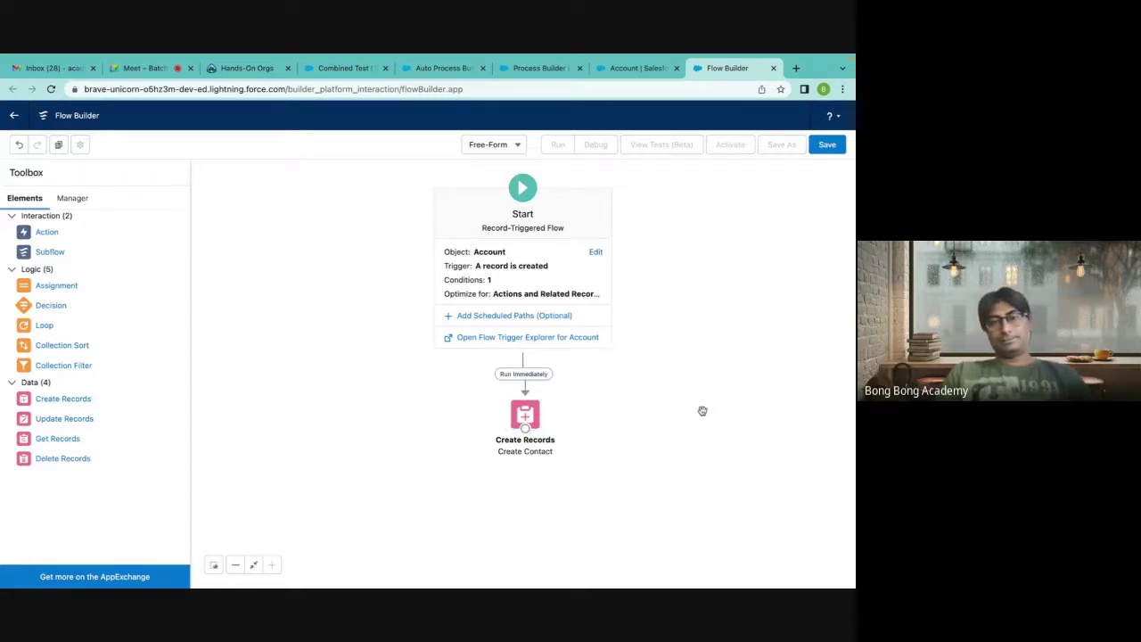
click(825, 145)
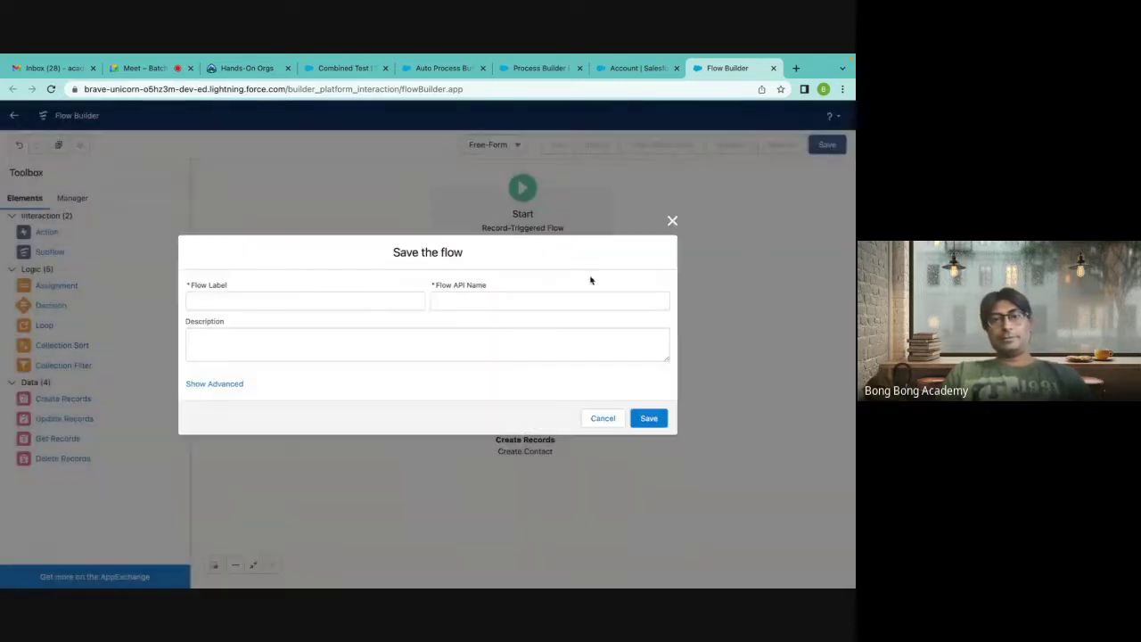
click(262, 299)
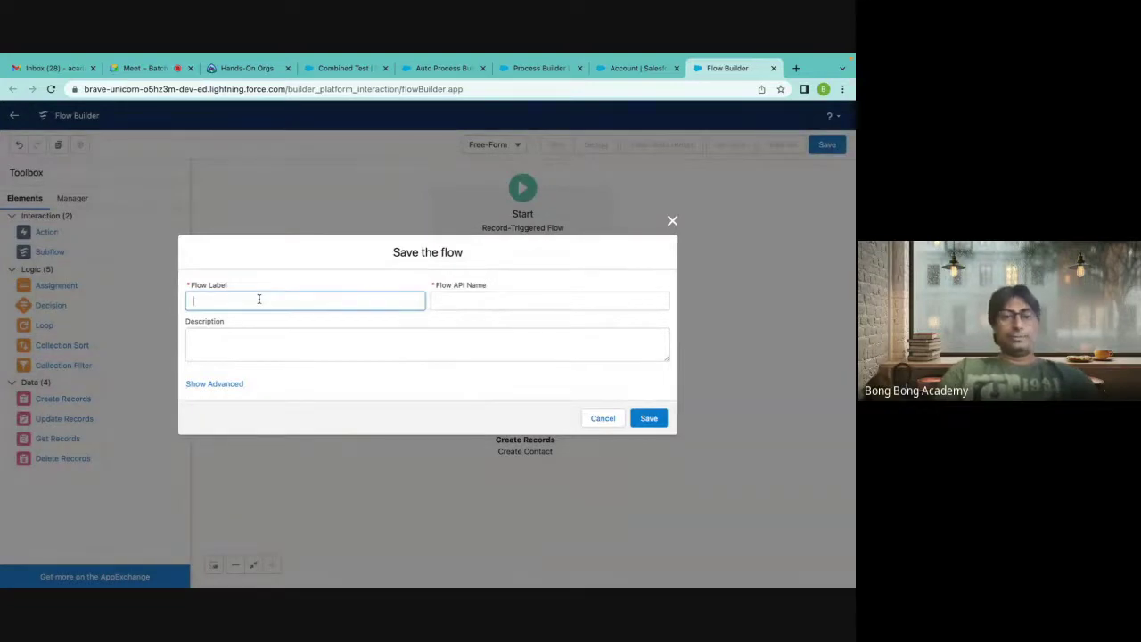
text(Aut)
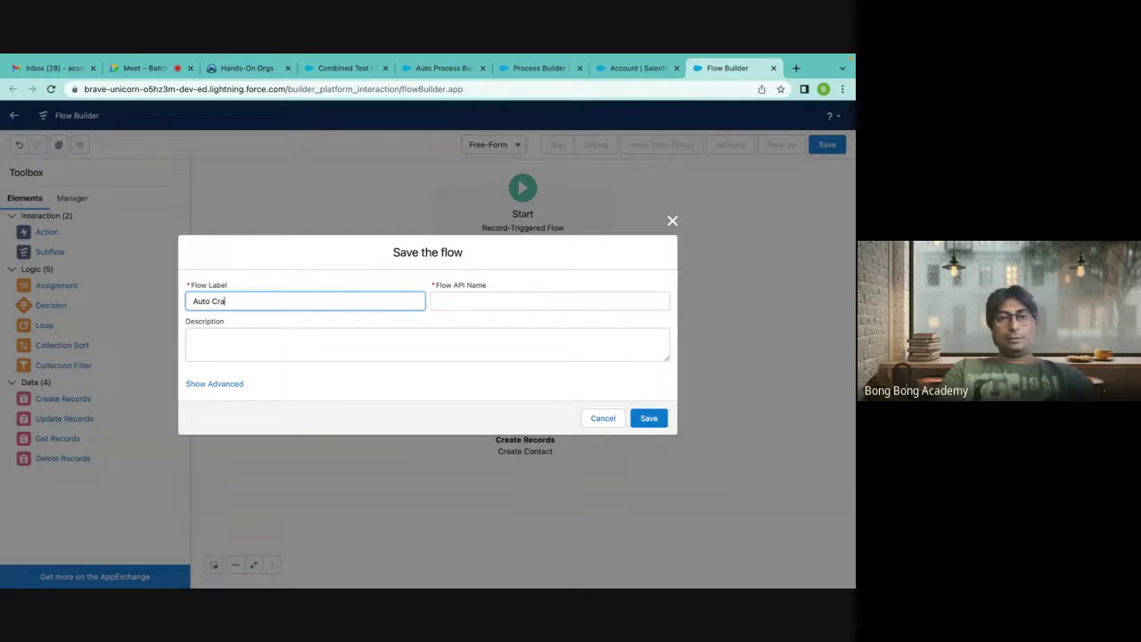
text(o Create Contact using Flow)
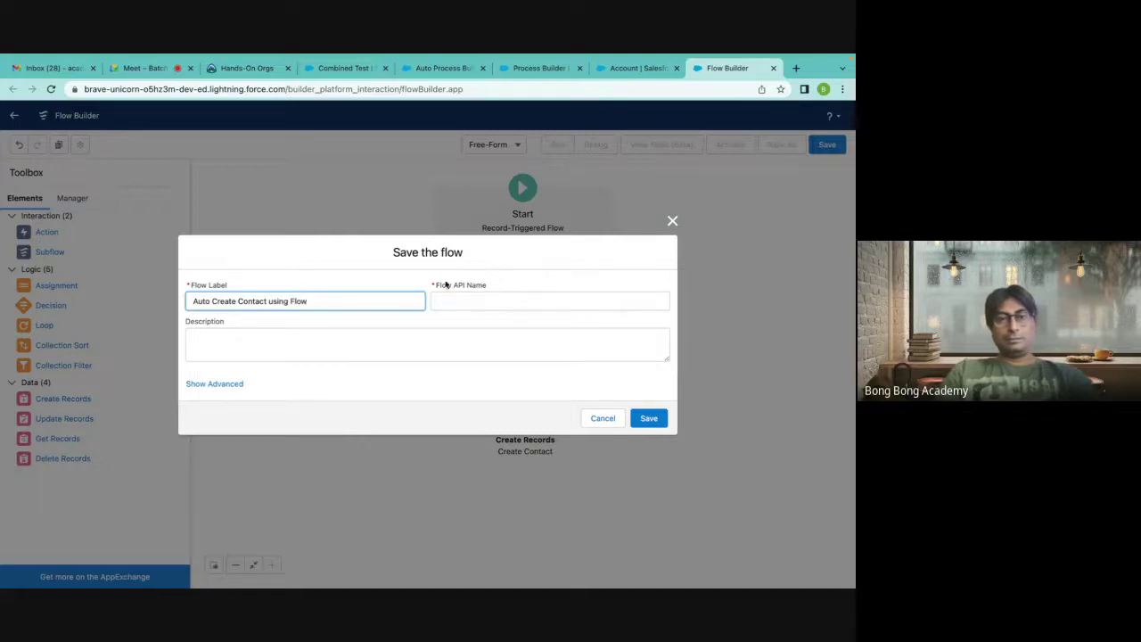
click(473, 300)
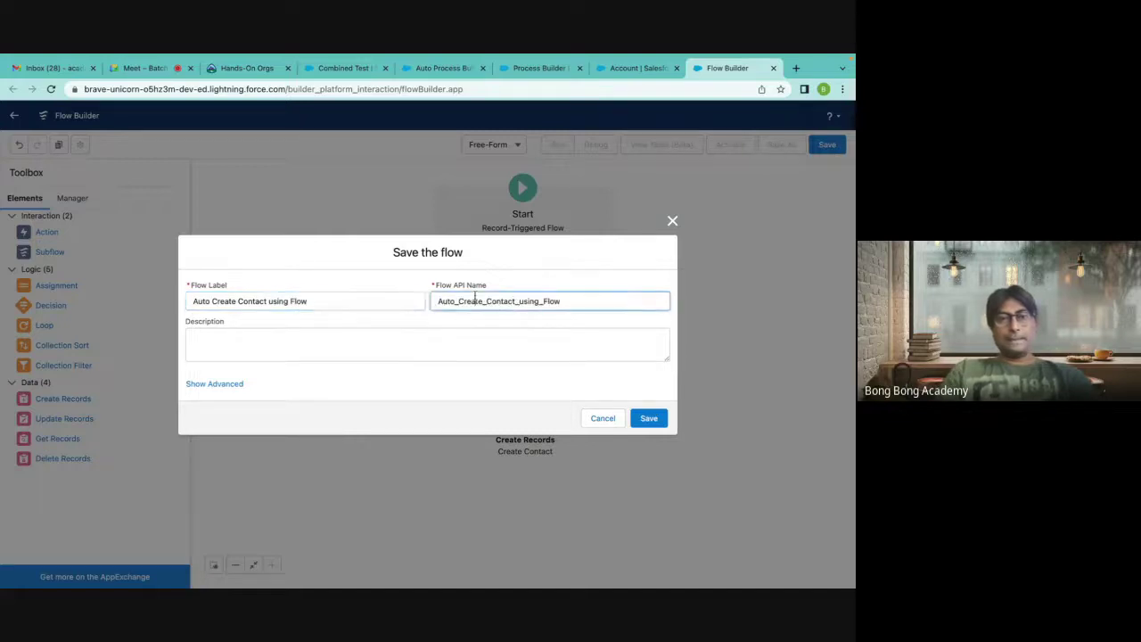
click(648, 419)
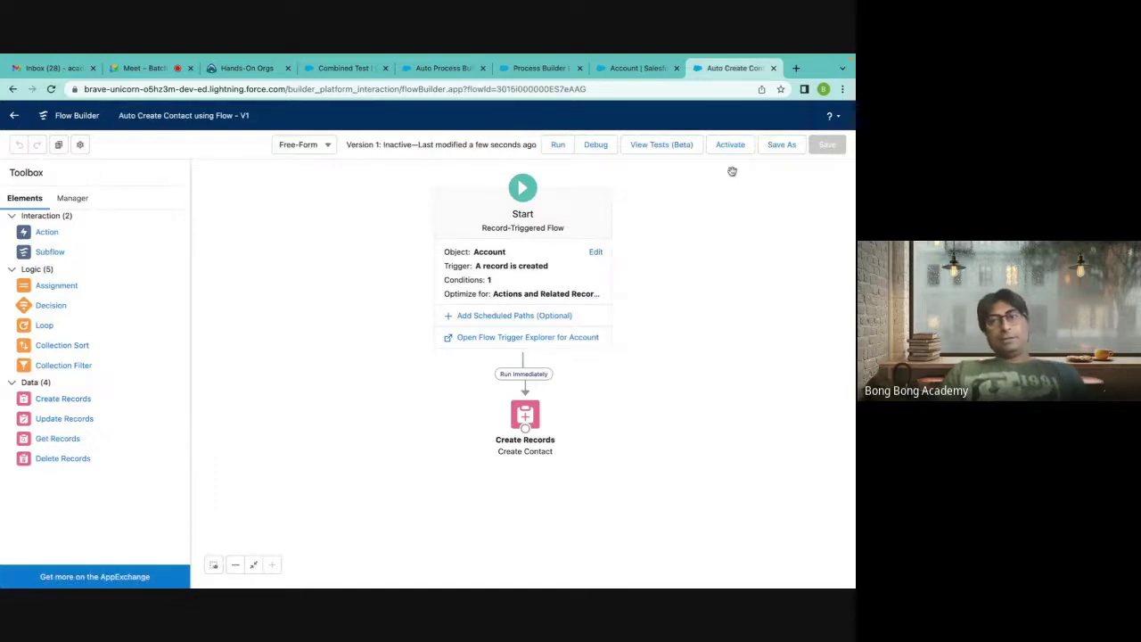
Activate the flow, then try running it and dismiss the resulting error.
click(729, 146)
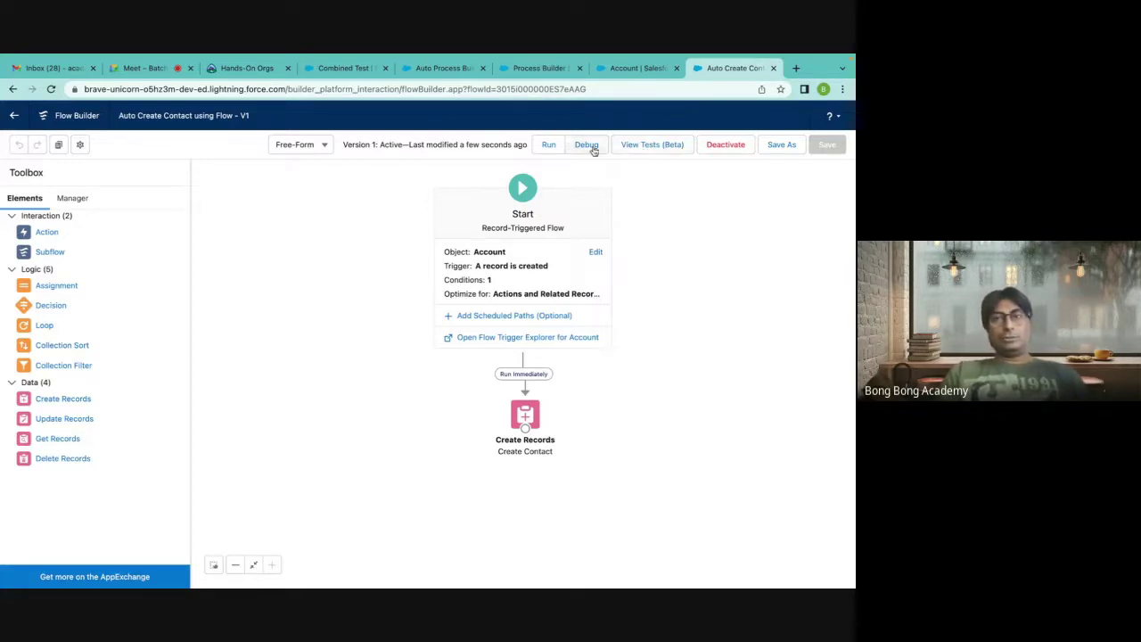
click(549, 147)
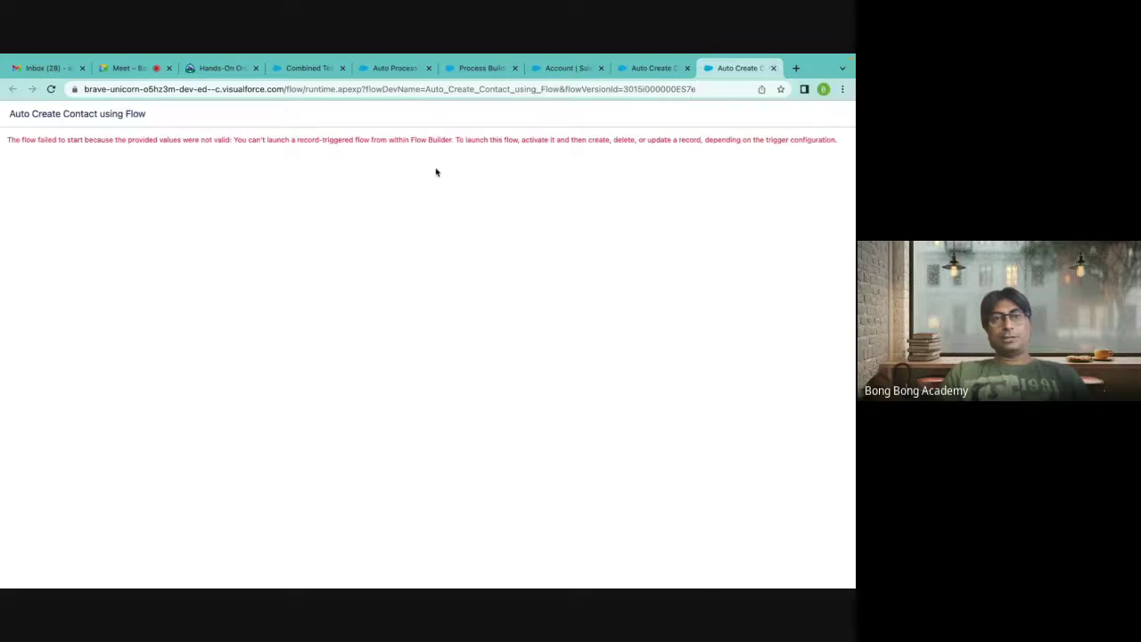
drag(260, 148, 363, 150)
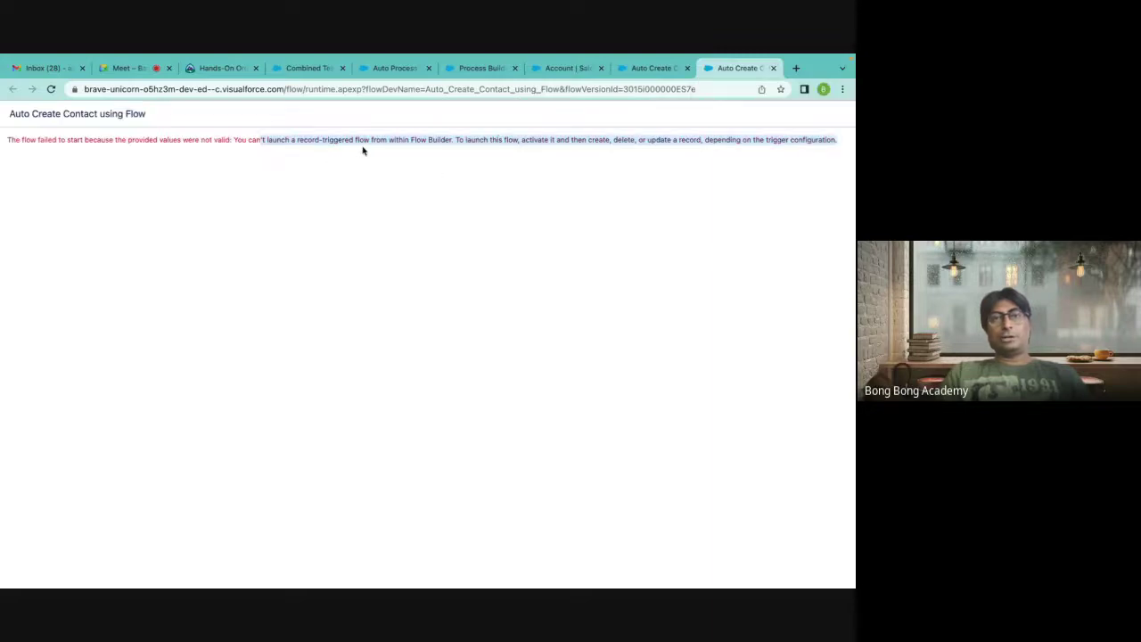
click(774, 100)
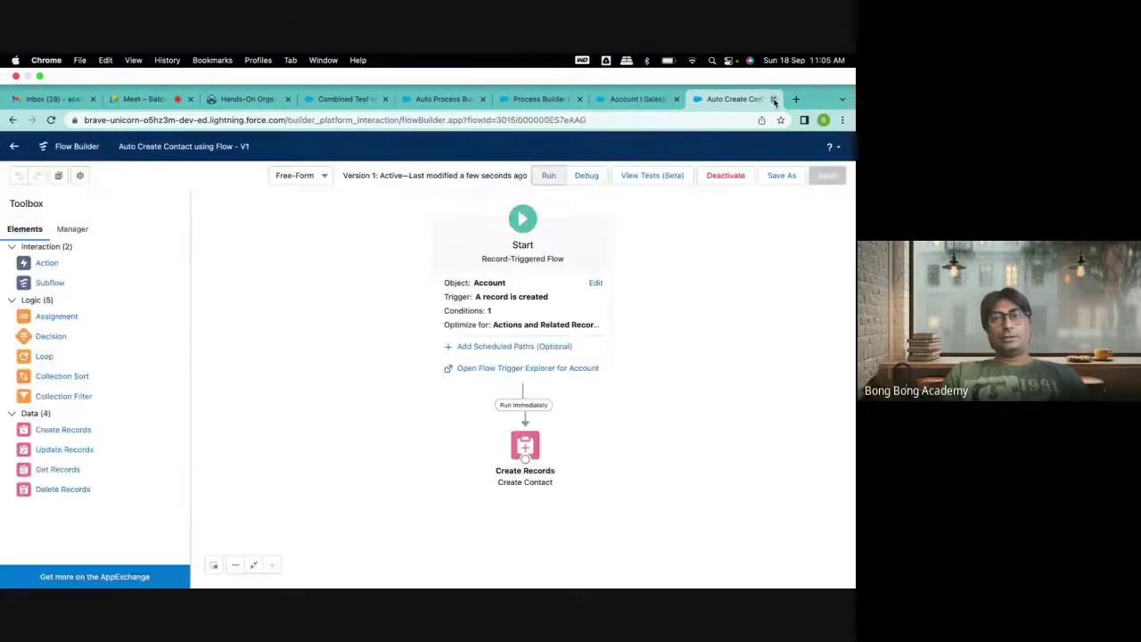
Look at the Debug options and a new flow test without running either, then go to Account setup.
click(586, 144)
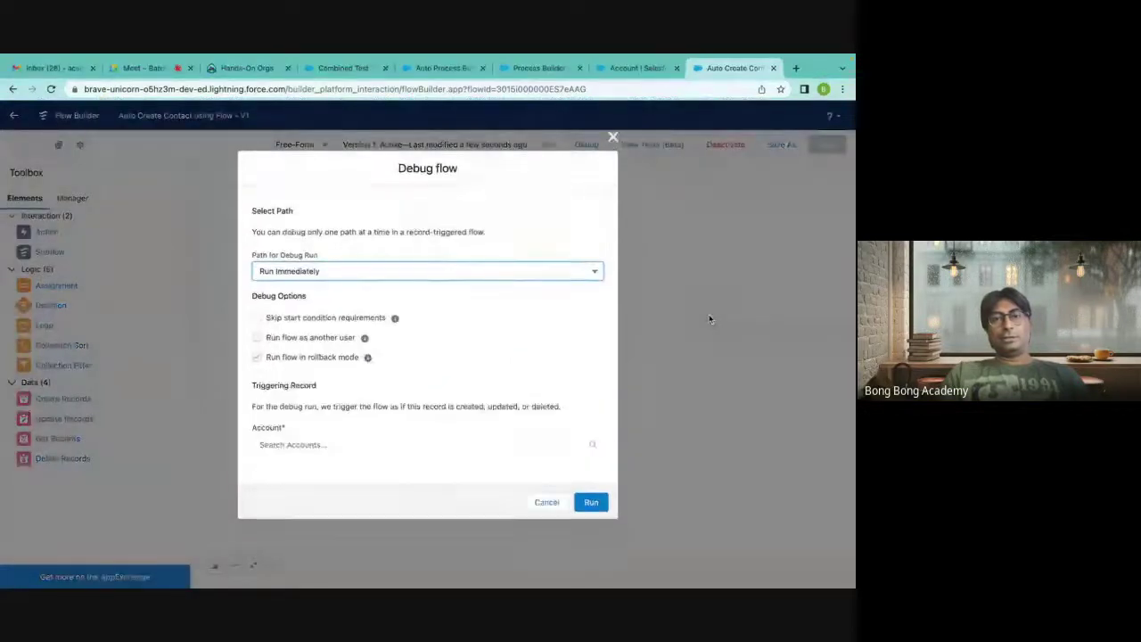
click(613, 140)
click(653, 145)
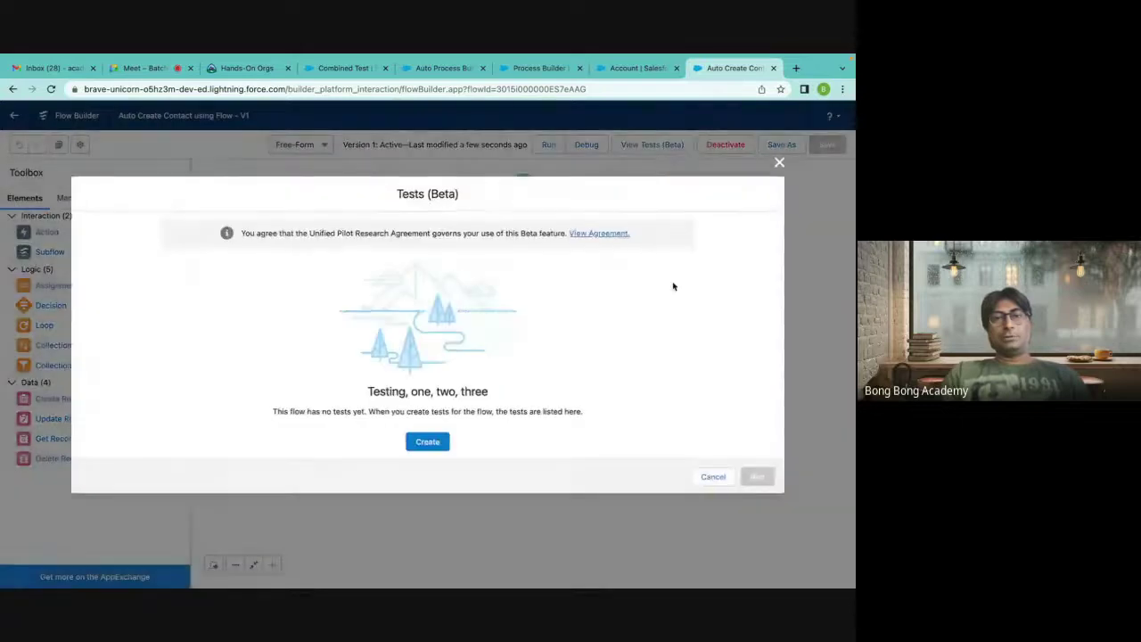
click(431, 444)
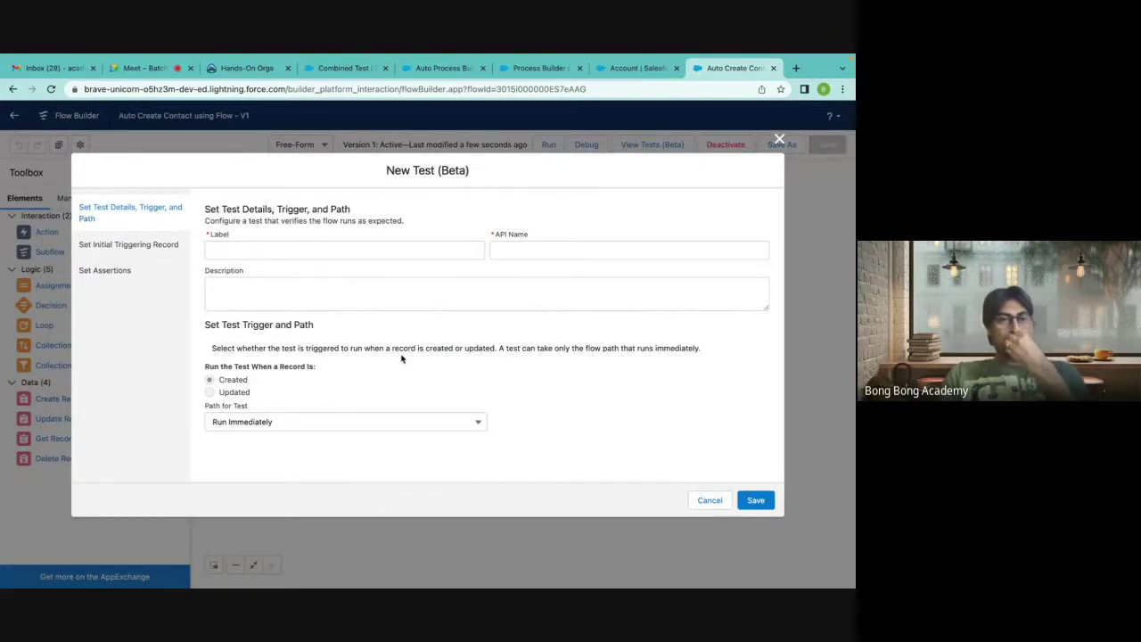
click(780, 139)
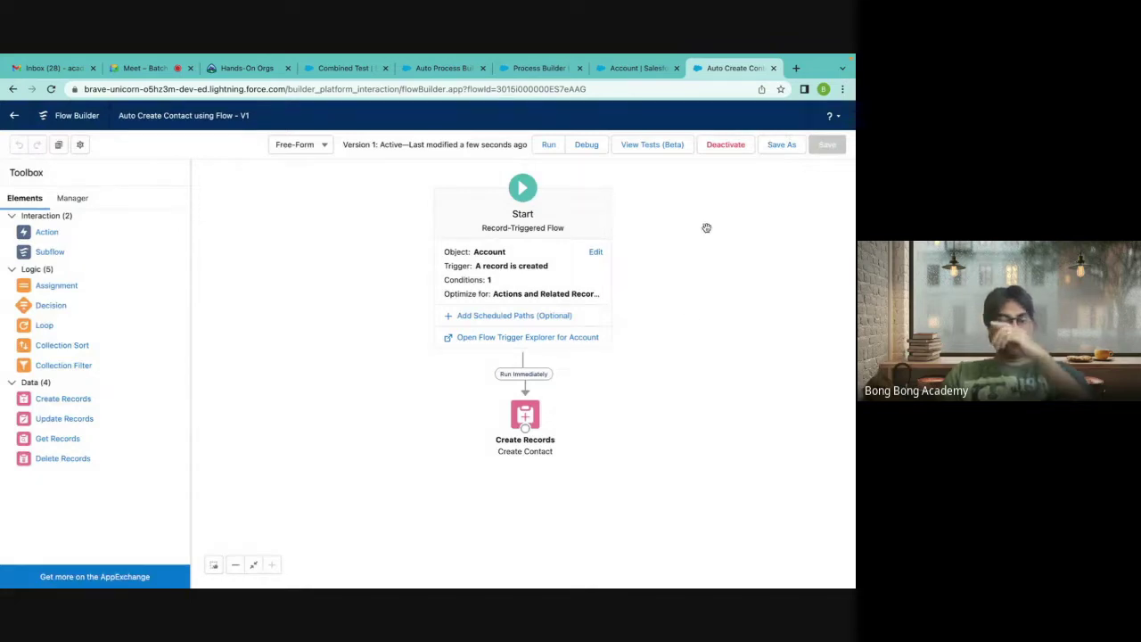
click(627, 102)
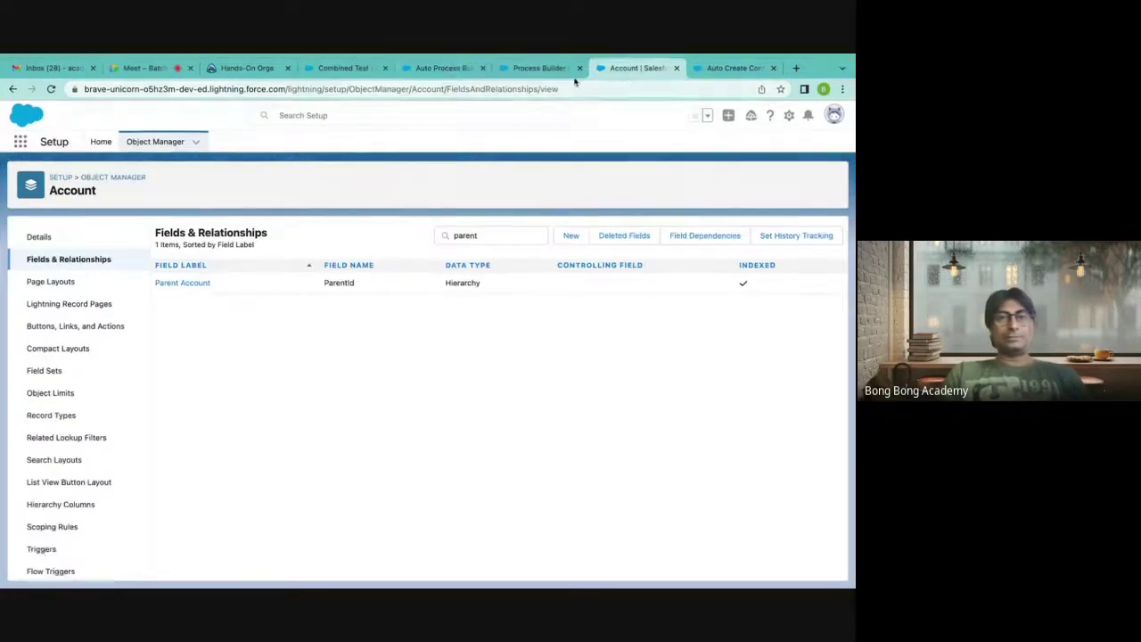
Start a new account named FlowTest1 from the Accounts list.
click(442, 69)
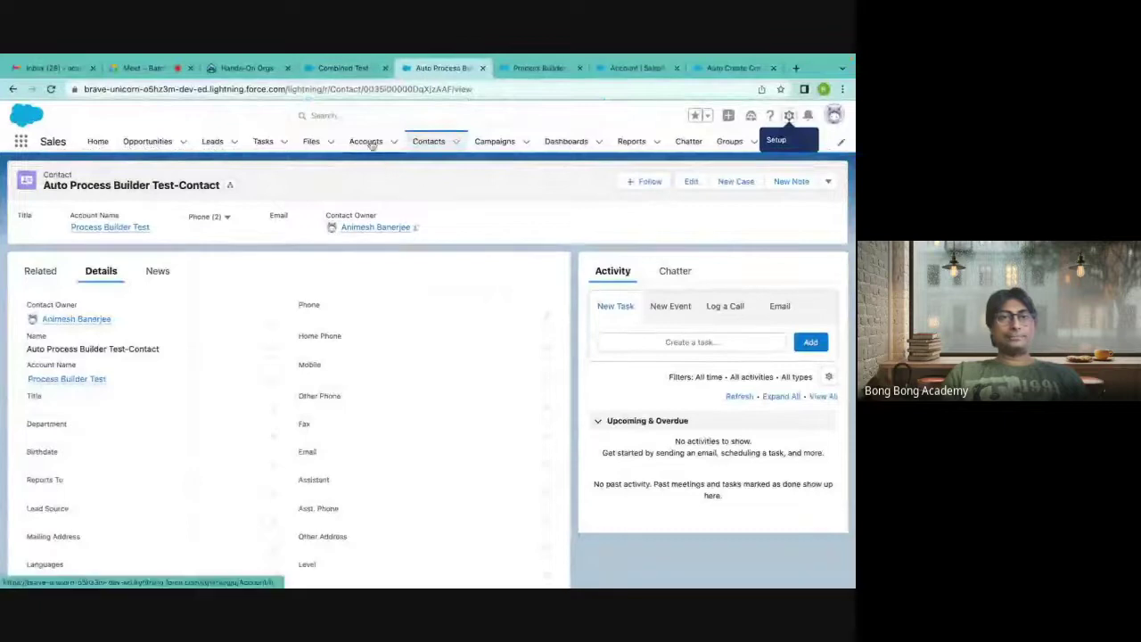
click(345, 143)
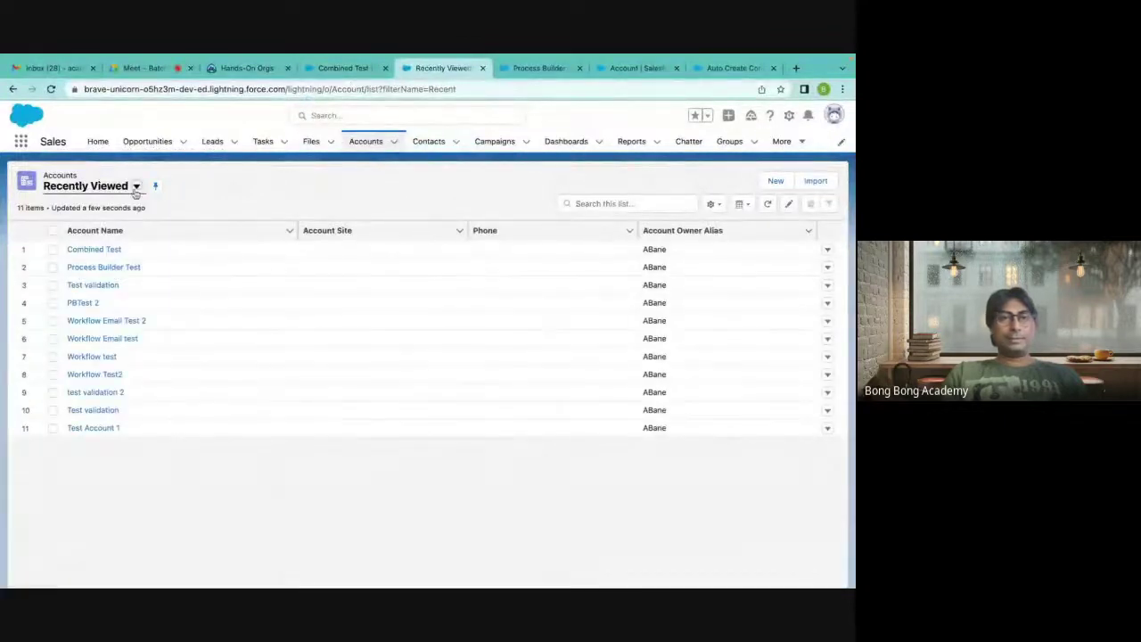
click(774, 181)
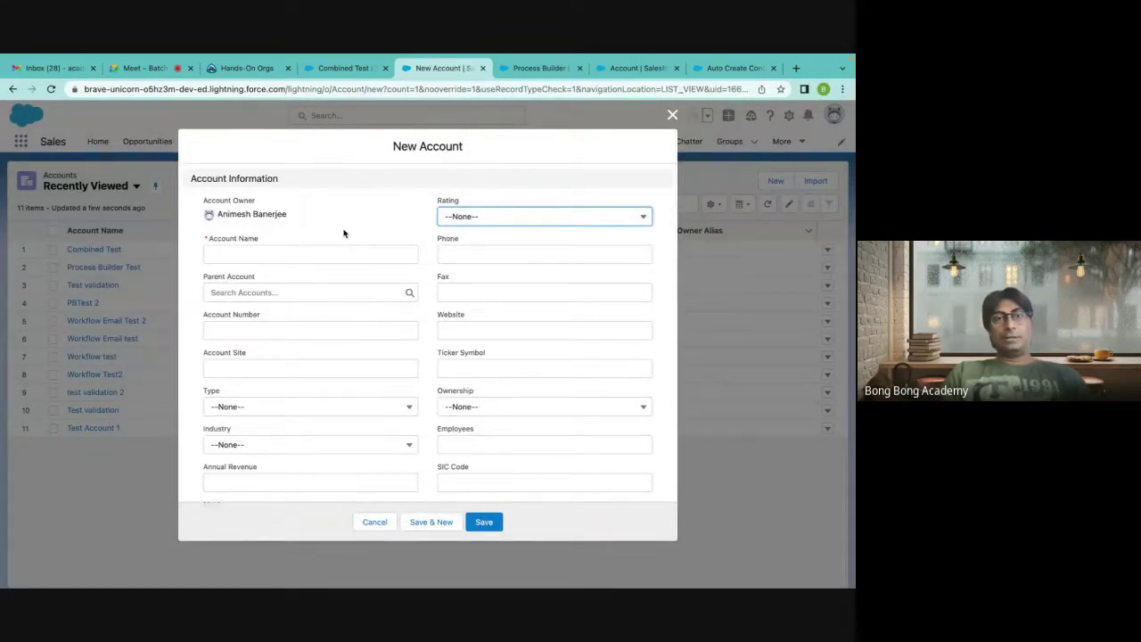
click(290, 254)
text(Flow T)
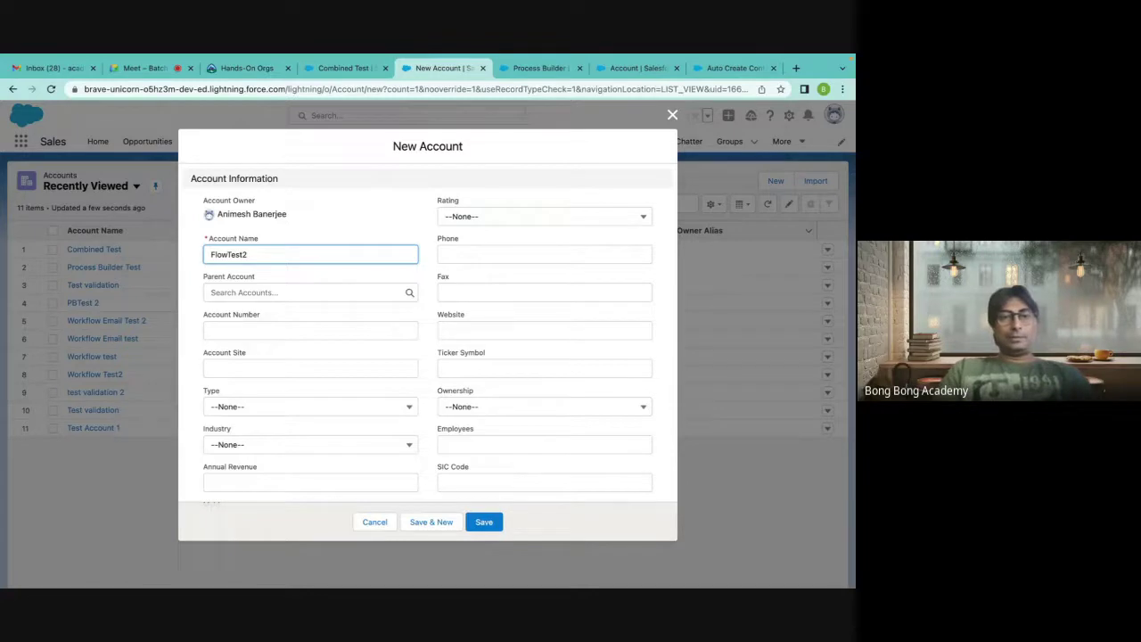
Set Active to Yes, fill in the SLA serial number, and save the account.
scroll(331, 323, down, 2)
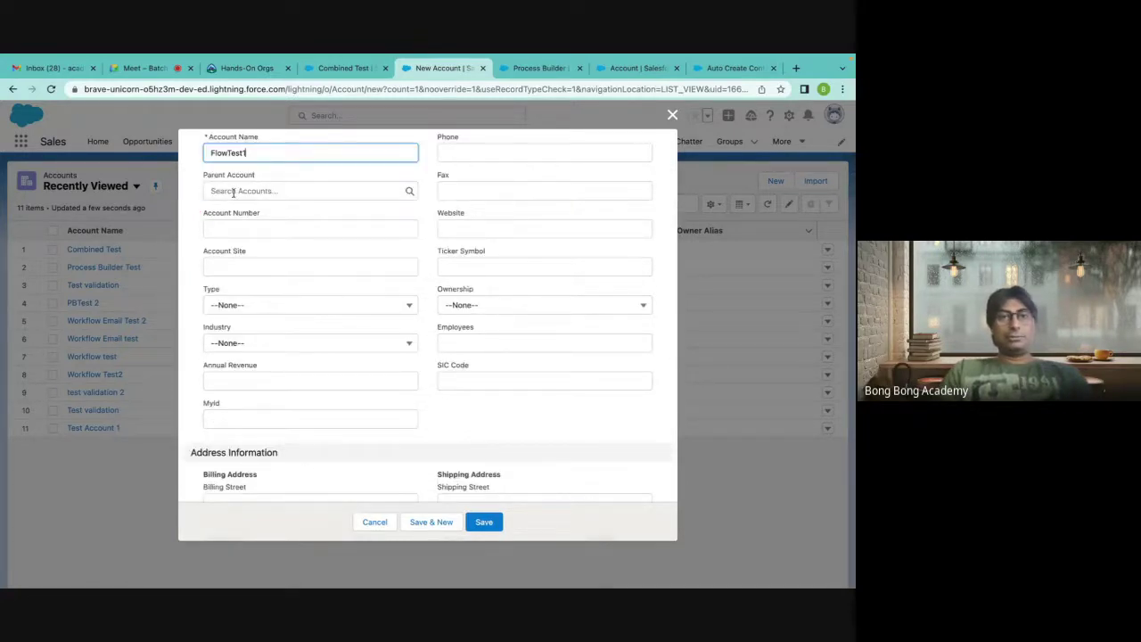
click(235, 192)
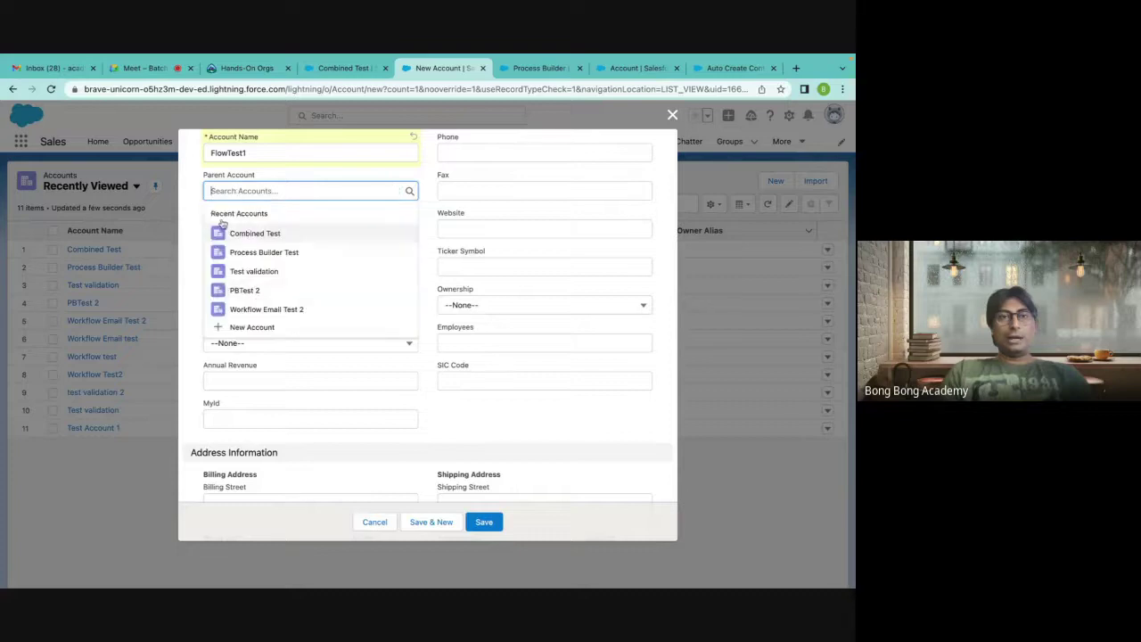
click(196, 183)
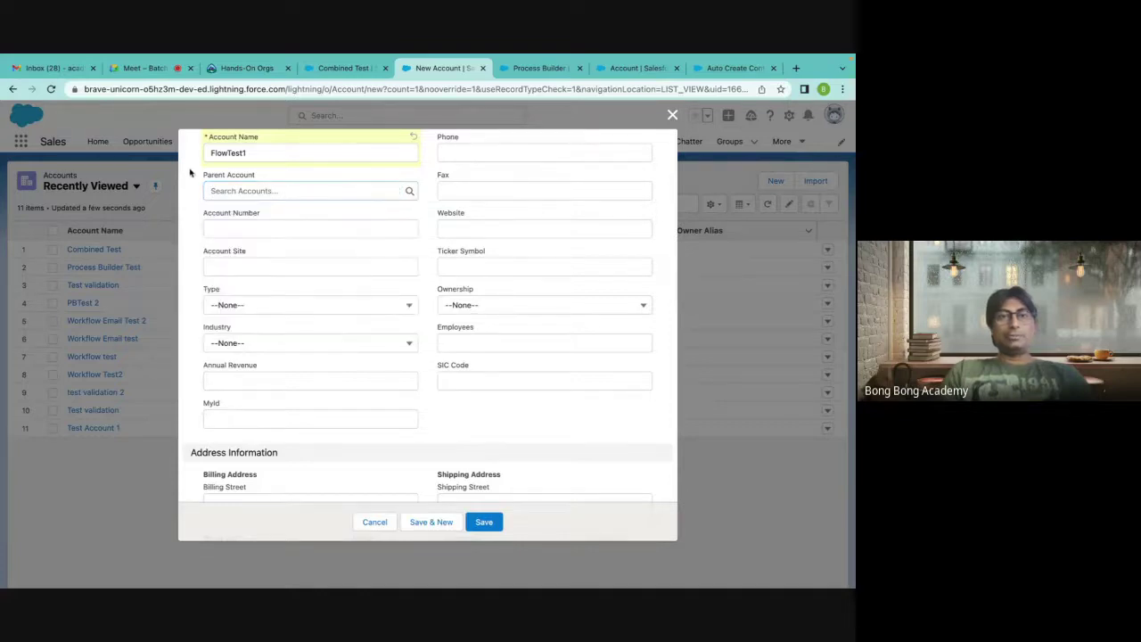
scroll(256, 292, up, 1)
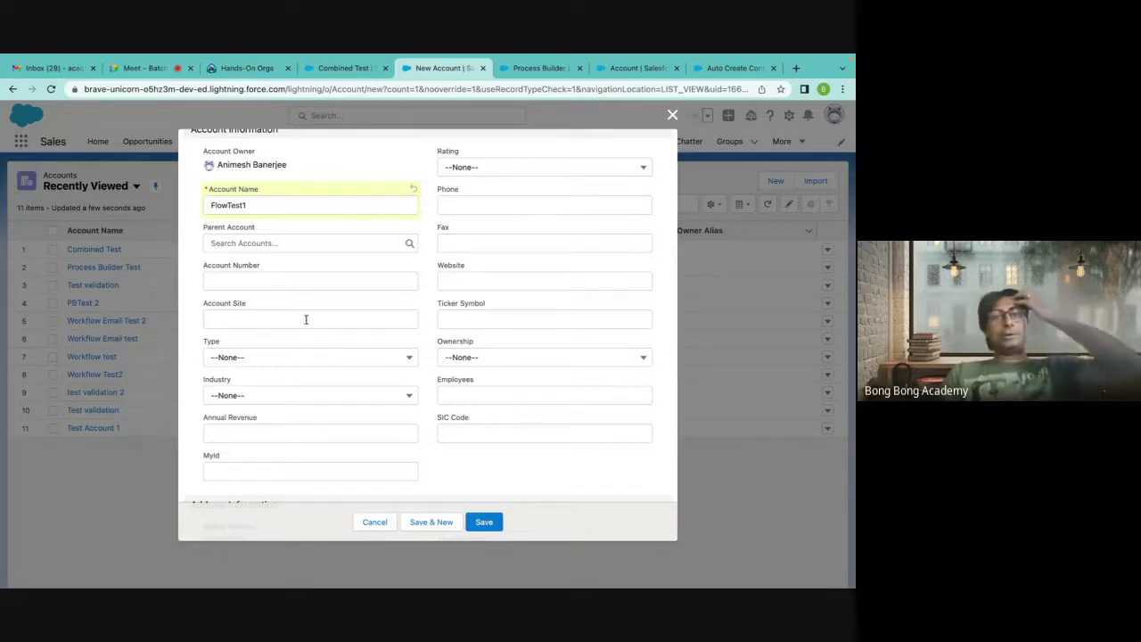
scroll(306, 319, down, 1)
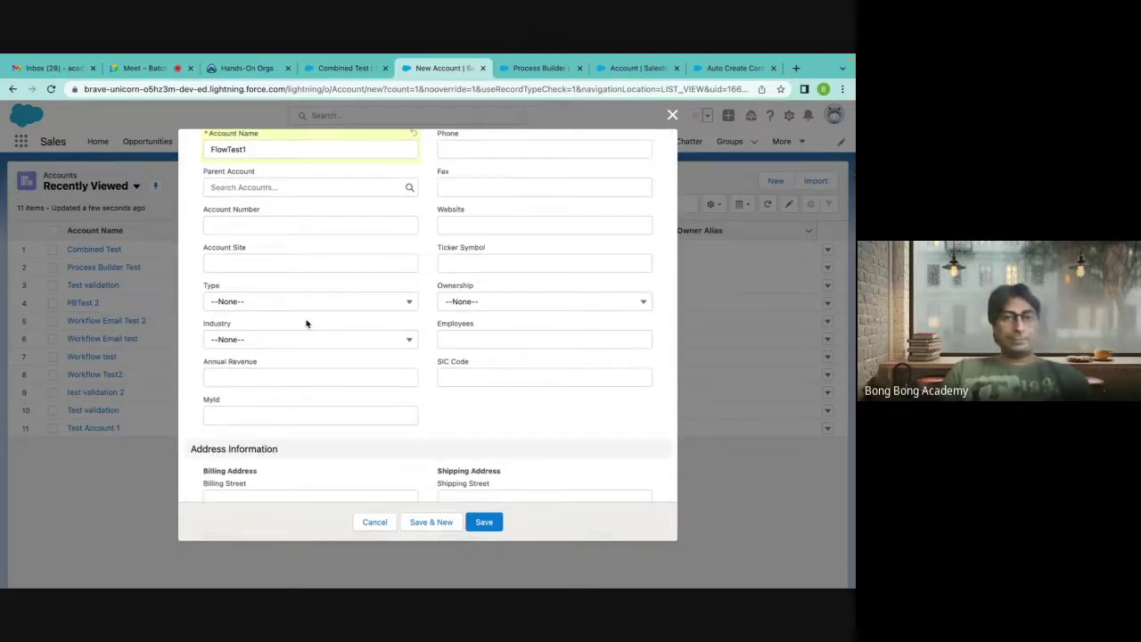
scroll(306, 323, down, 7)
click(282, 385)
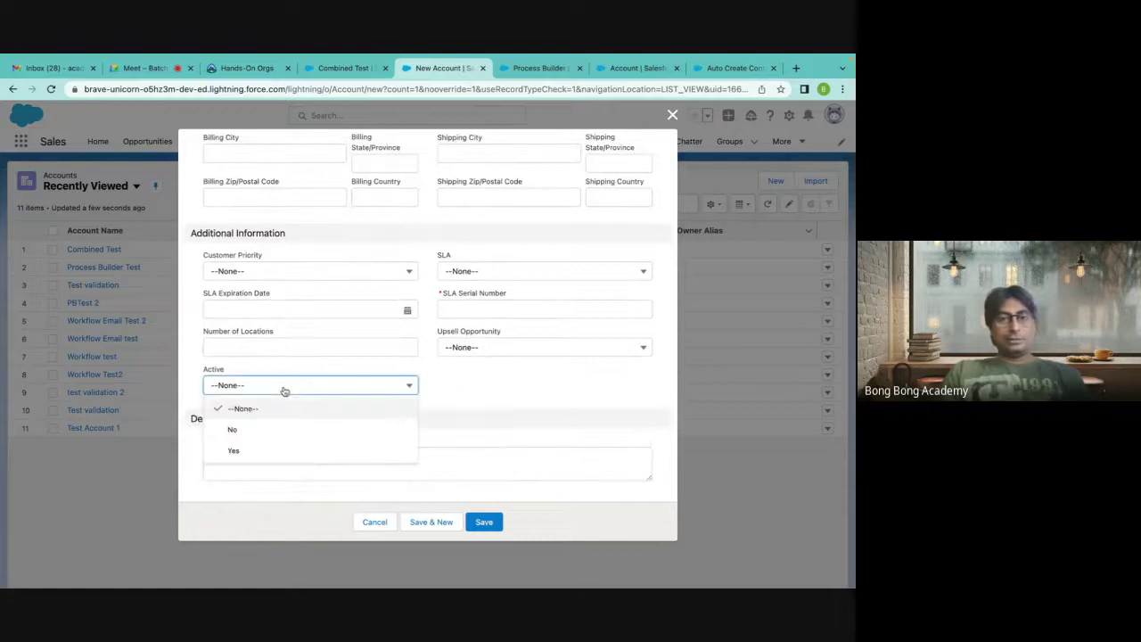
click(265, 430)
scroll(436, 406, up, 8)
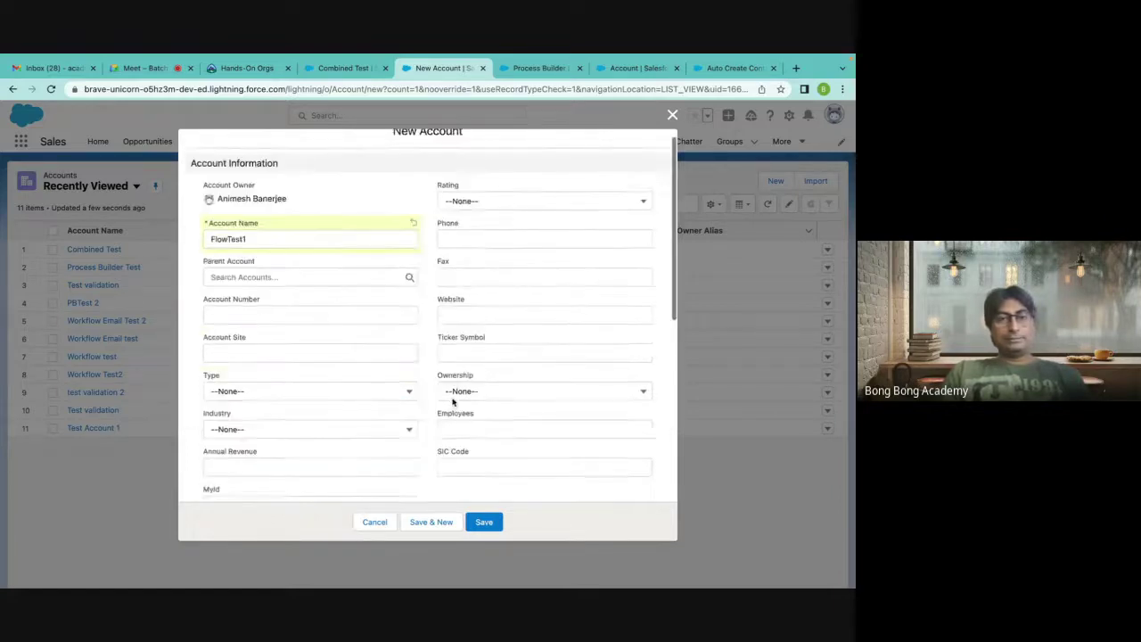
scroll(451, 402, down, 8)
click(517, 309)
text(1241251)
click(485, 520)
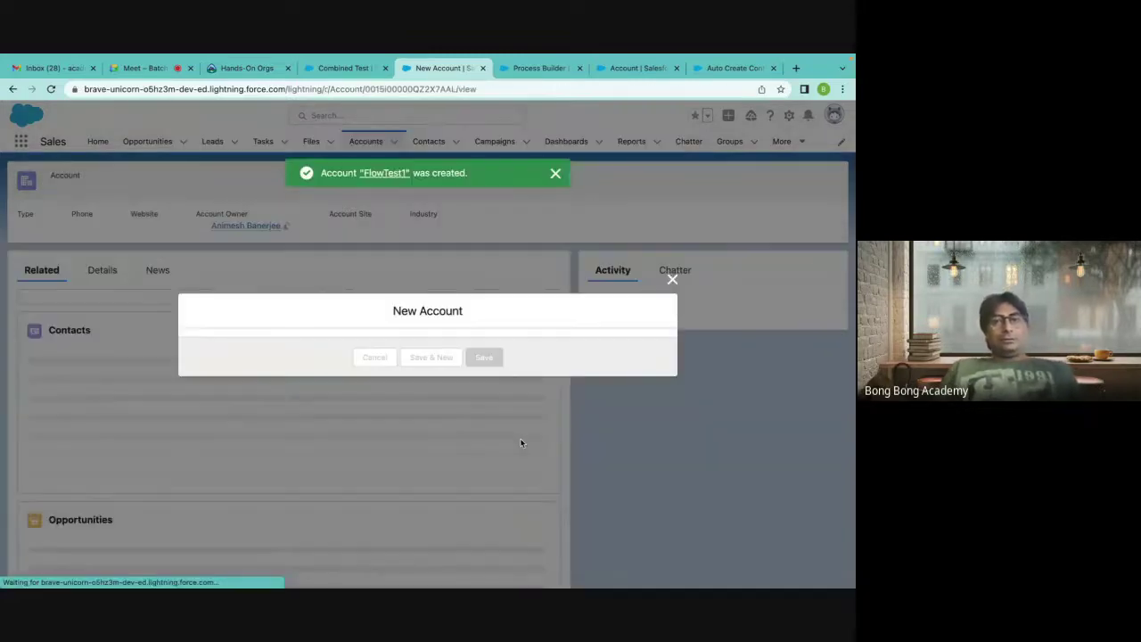
Scroll the FlowTest1 account page to check its two auto-created contacts.
scroll(411, 338, down, 2)
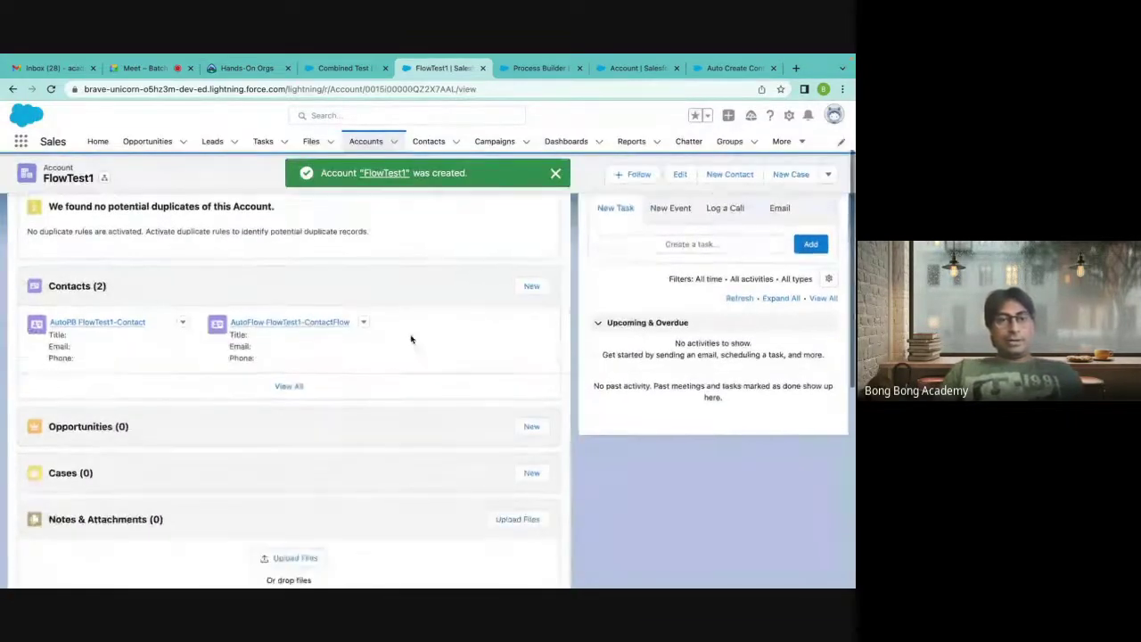
mouse_move(279, 308)
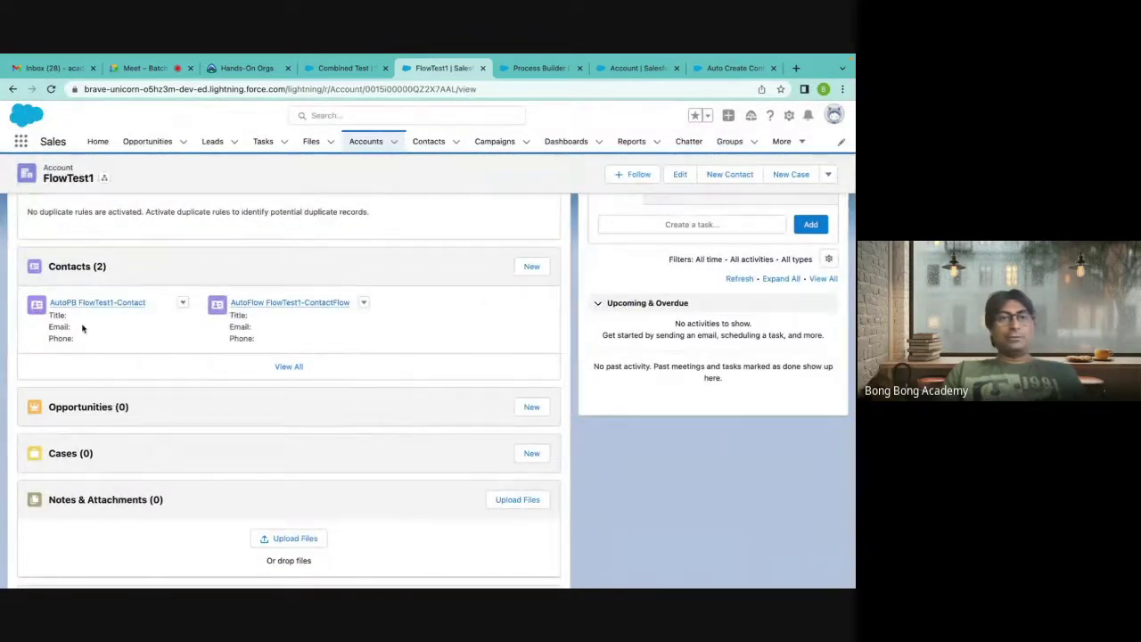
mouse_move(98, 304)
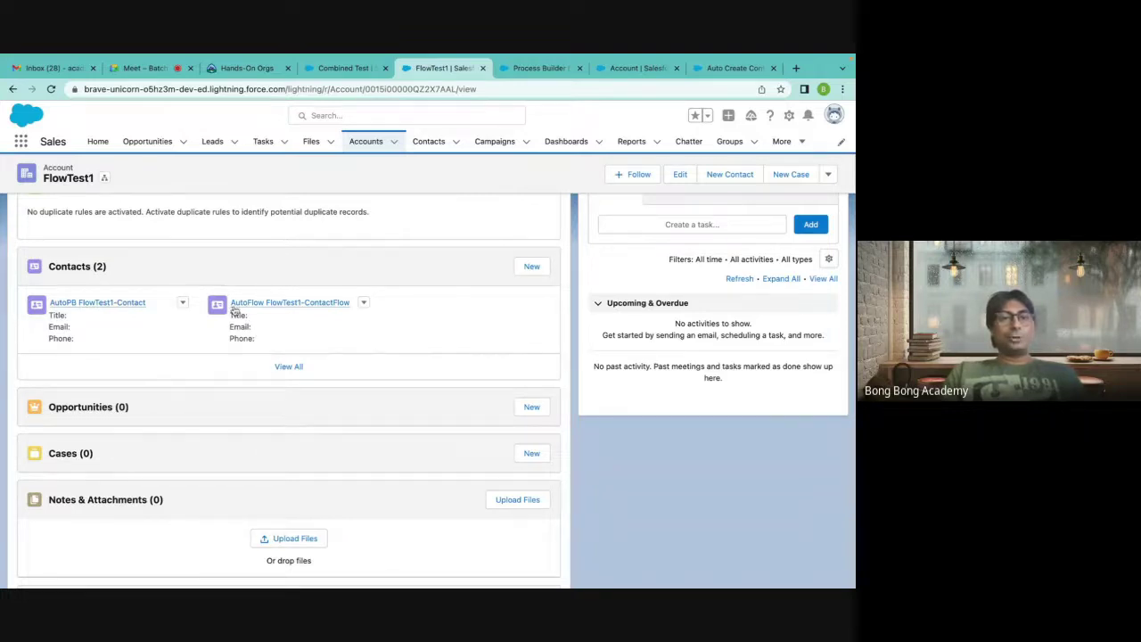
mouse_move(267, 308)
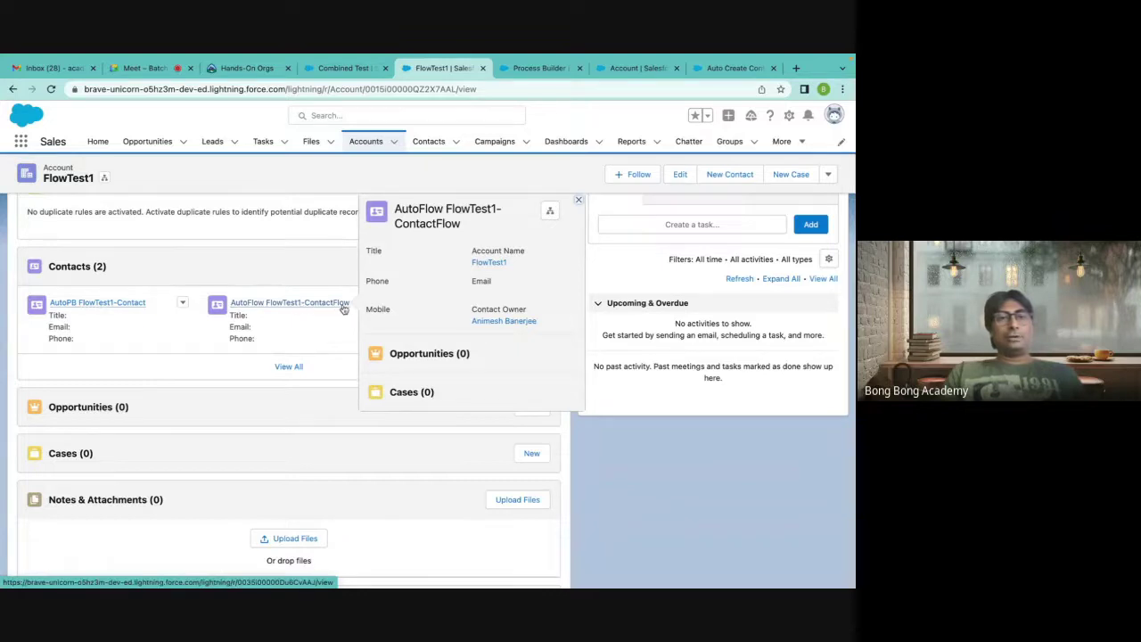
scroll(301, 331, down, 1)
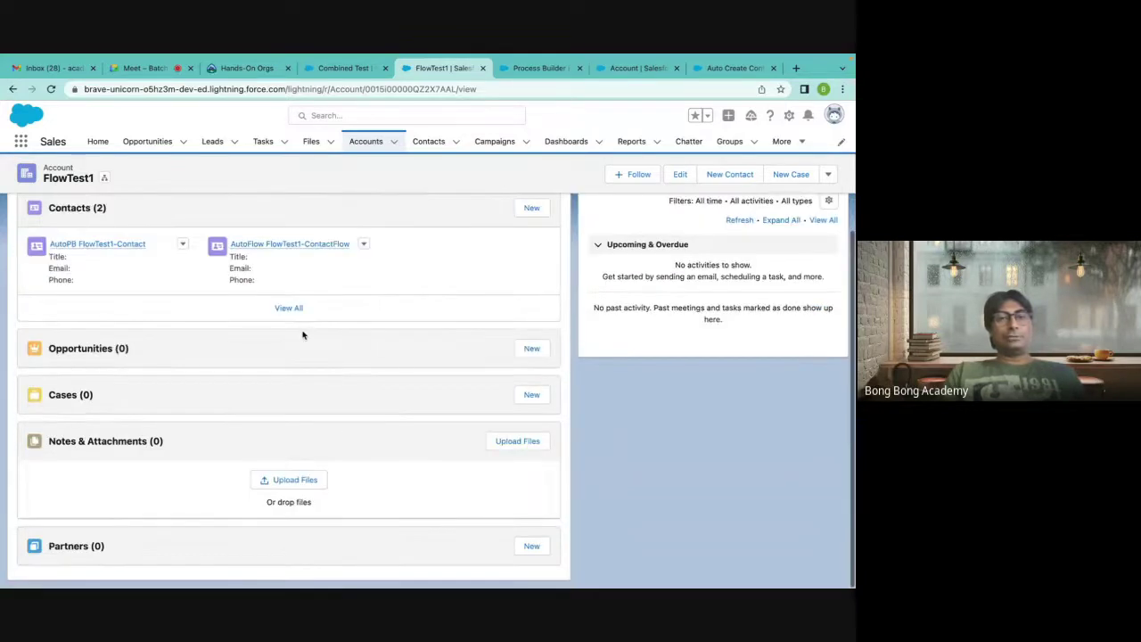
scroll(303, 334, up, 2)
scroll(303, 335, up, 2)
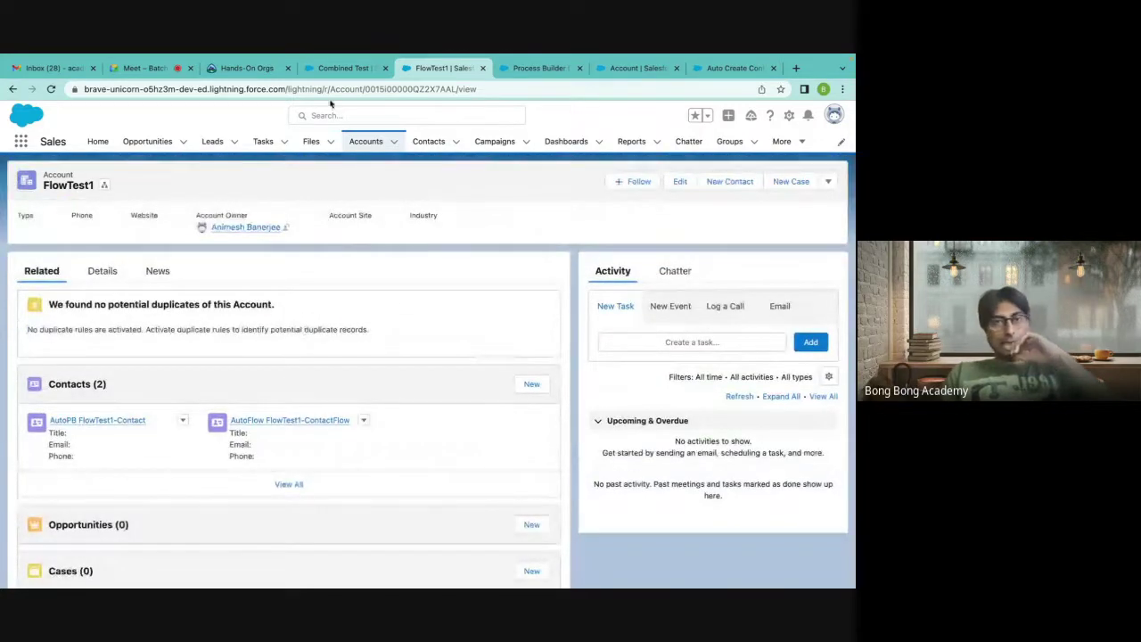
Flip through the Combined Test, Process Builder and Account tabs to the Auto Create Contact flow.
click(360, 79)
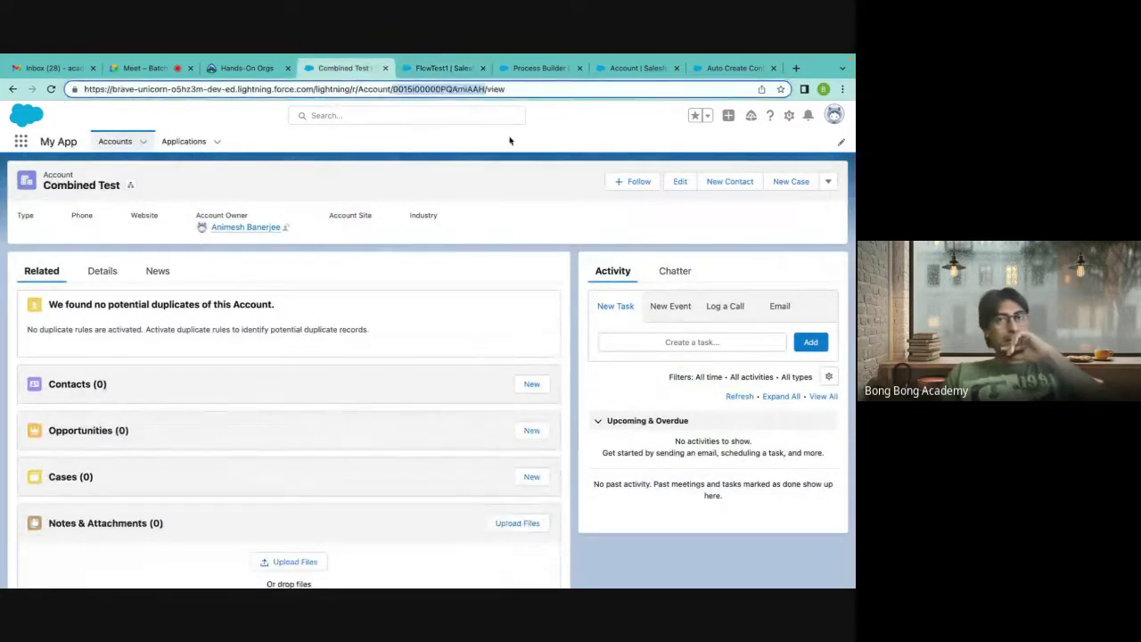
click(452, 68)
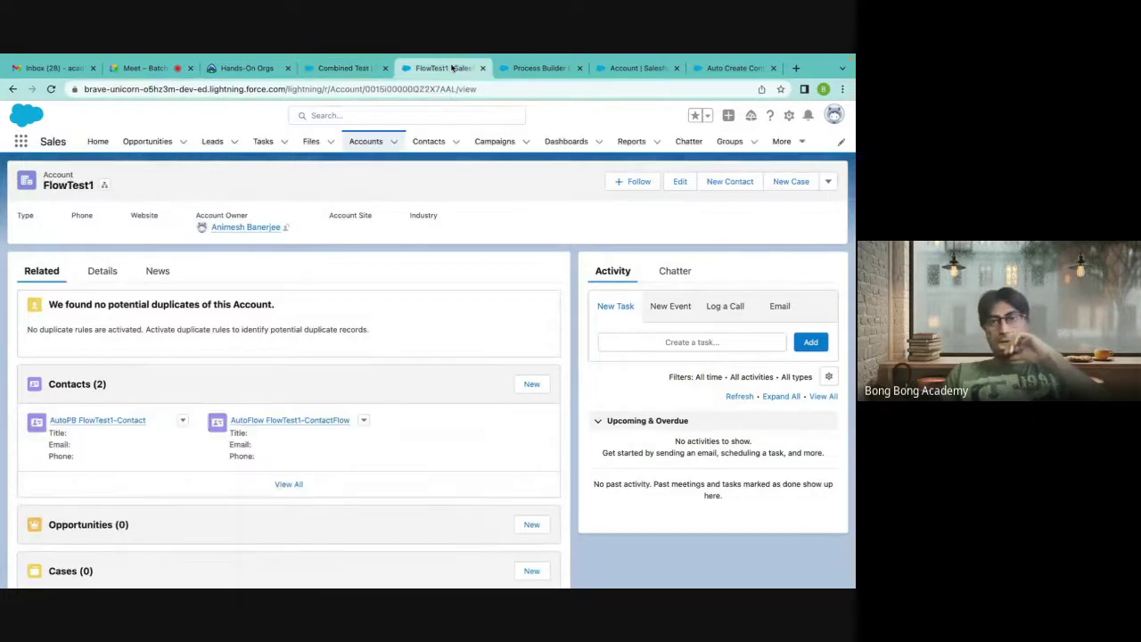
click(535, 70)
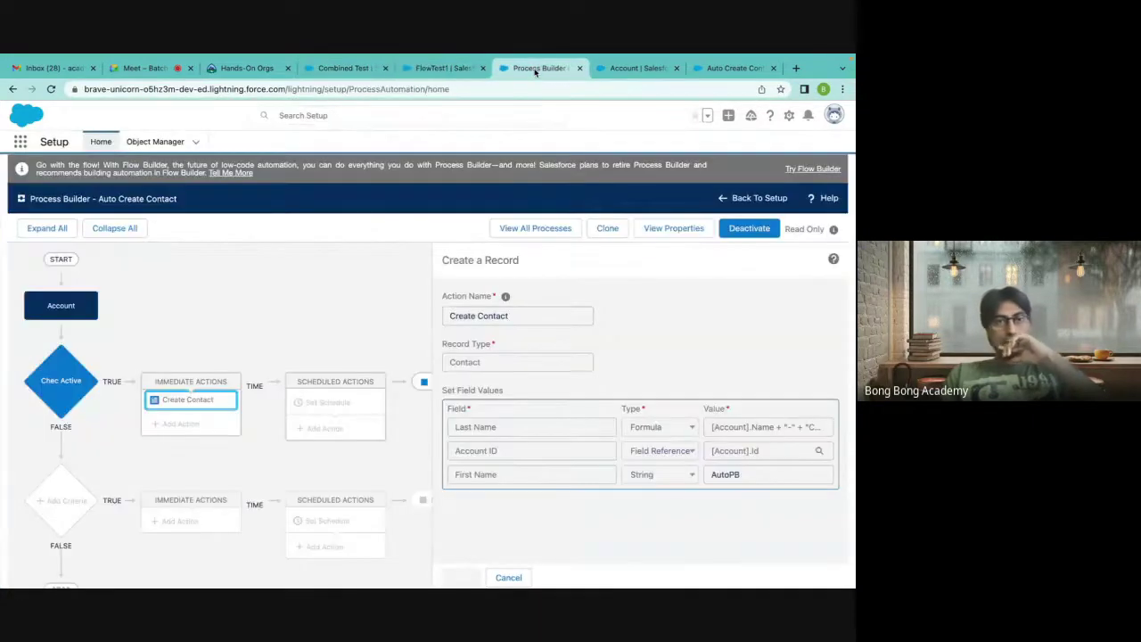
click(637, 69)
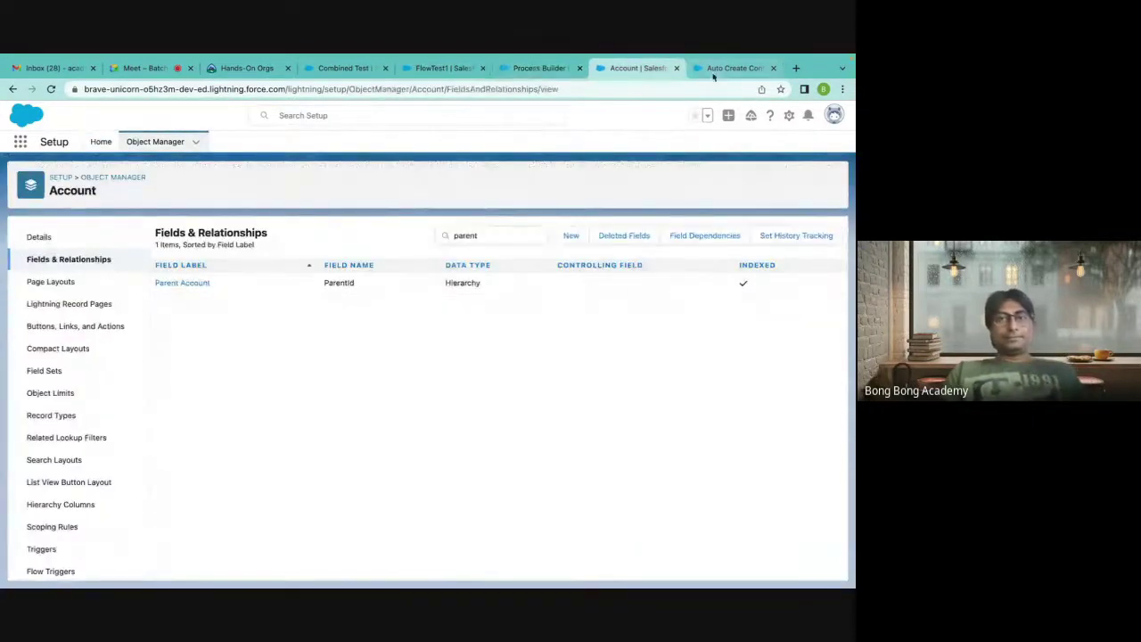
click(726, 68)
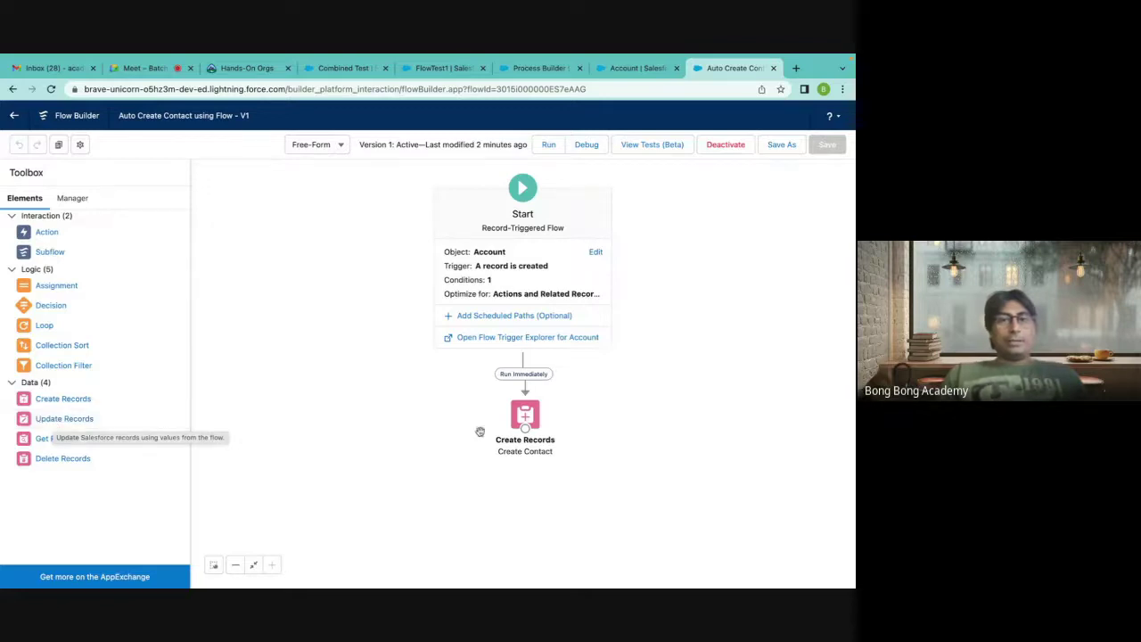
Delete Create Contact, drag in an Update Records element labelled Update, then cancel it.
click(525, 414)
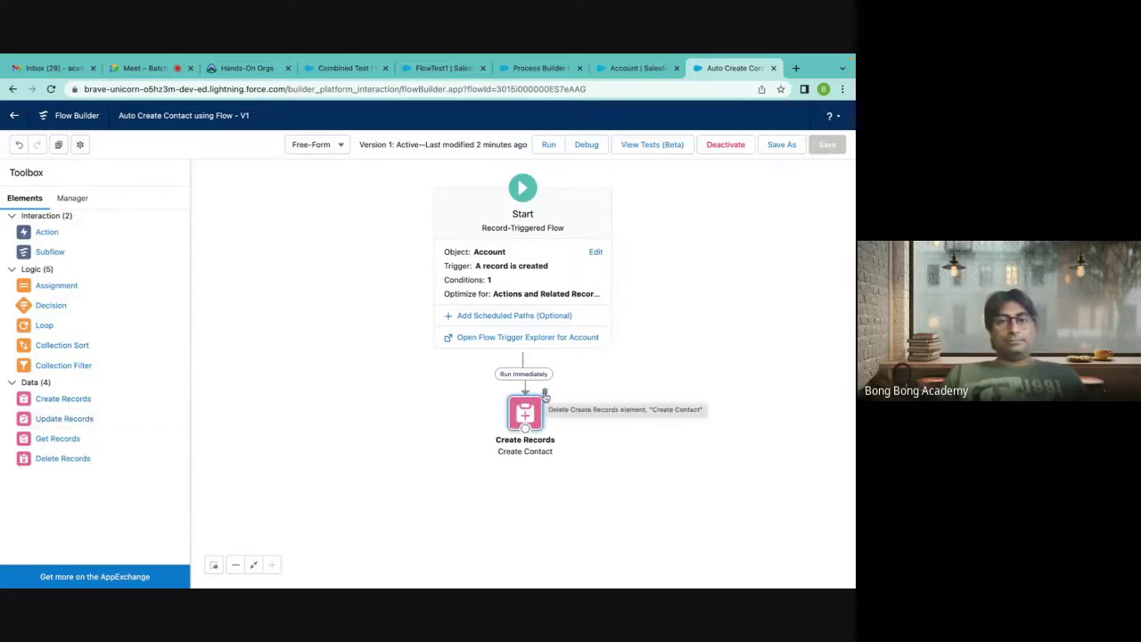
click(544, 395)
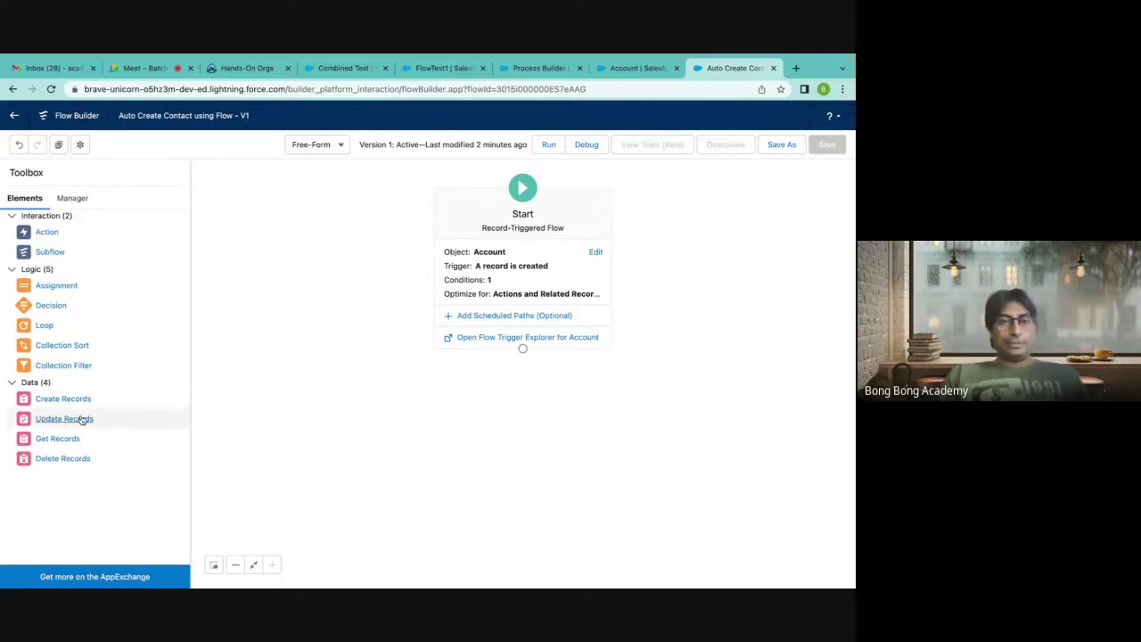
drag(82, 418, 428, 408)
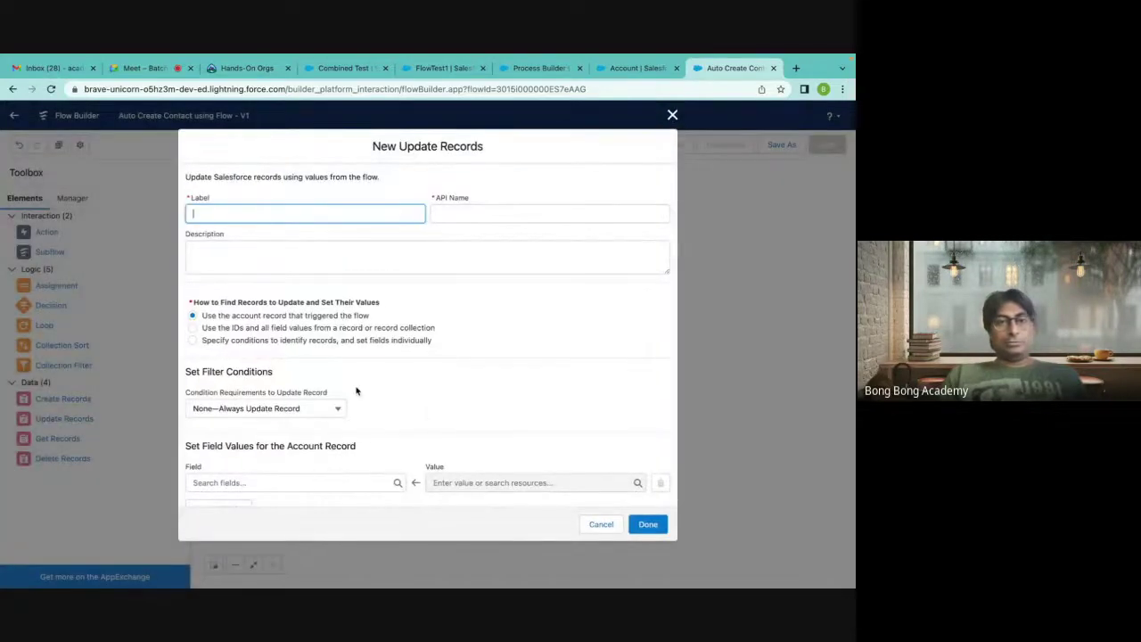
scroll(355, 391, down, 1)
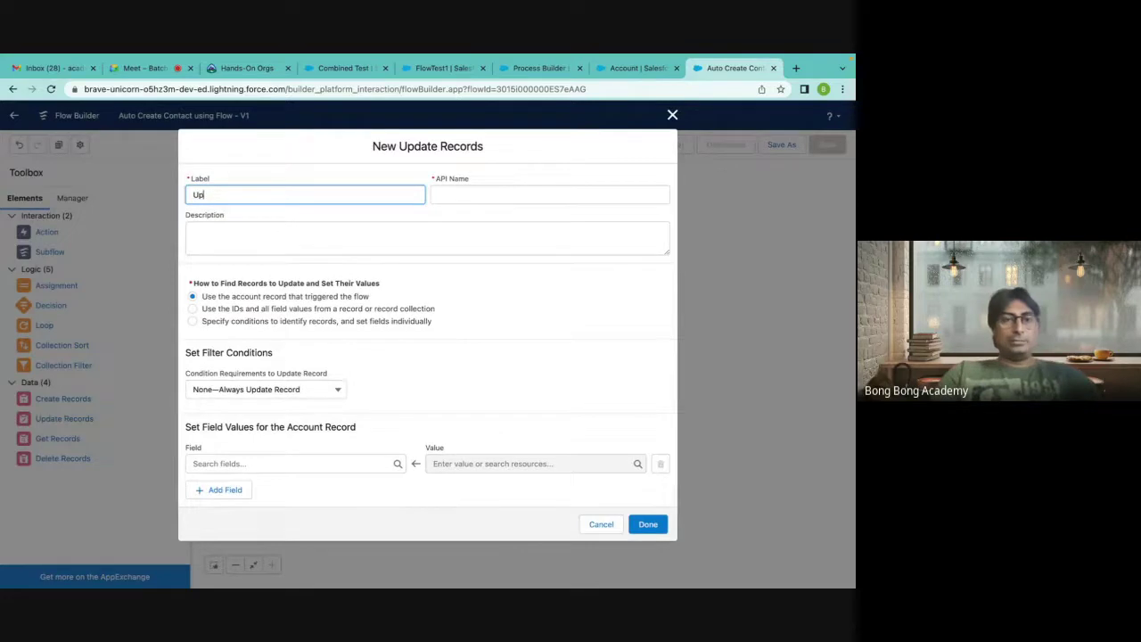
text(Update Contacts)
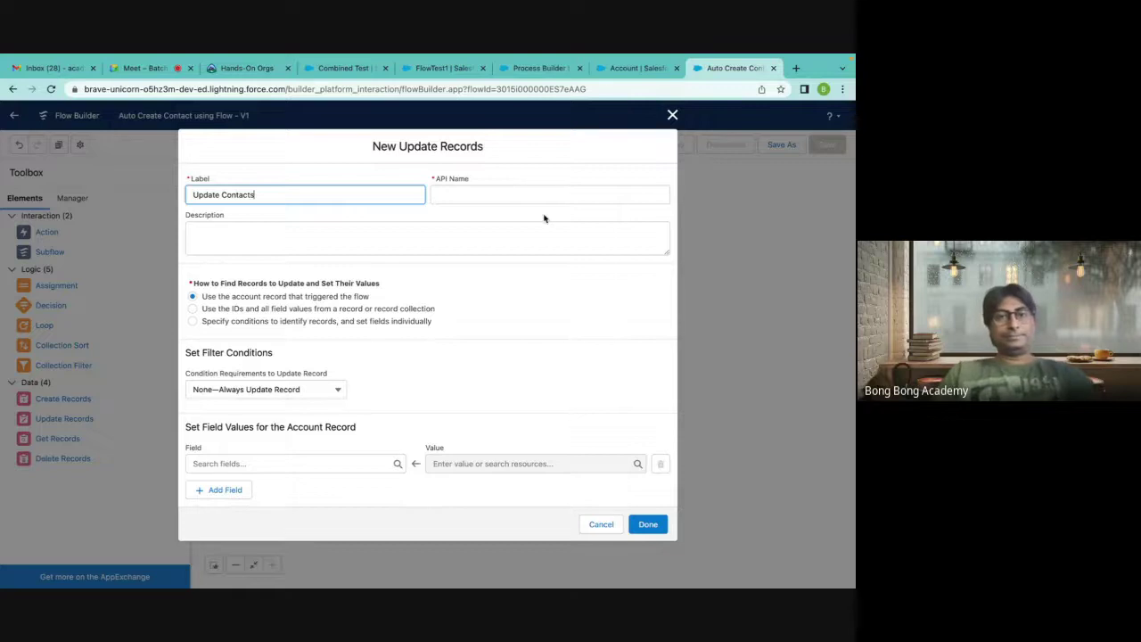
click(517, 198)
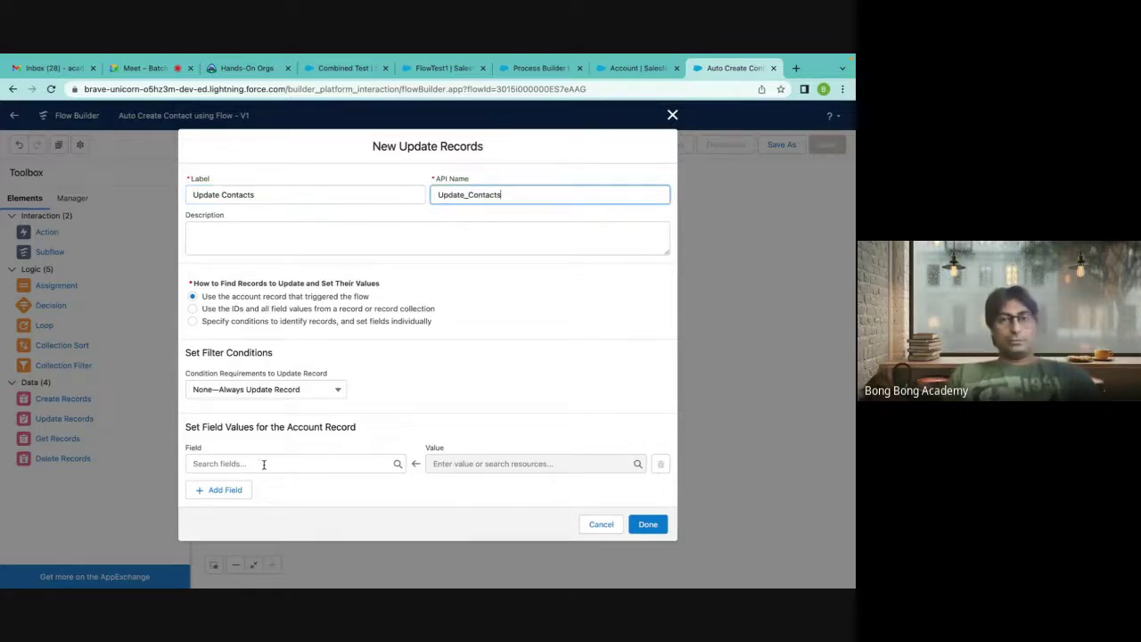
click(672, 117)
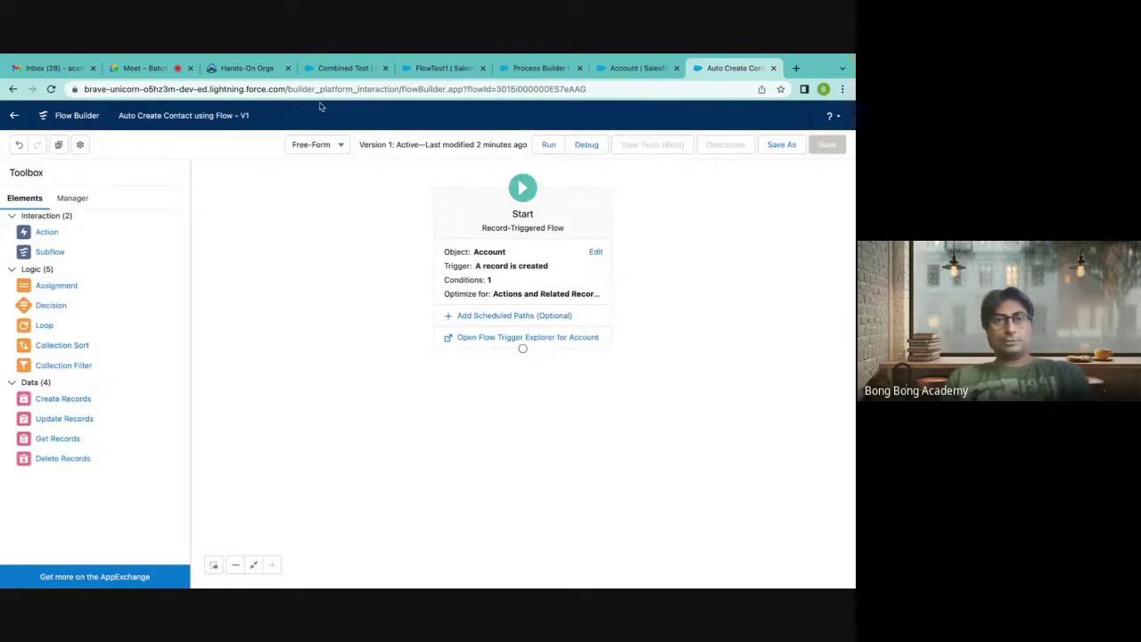
Leave Flow Builder discarding unsaved changes and reopen Auto Create Contact using Flow.
click(15, 115)
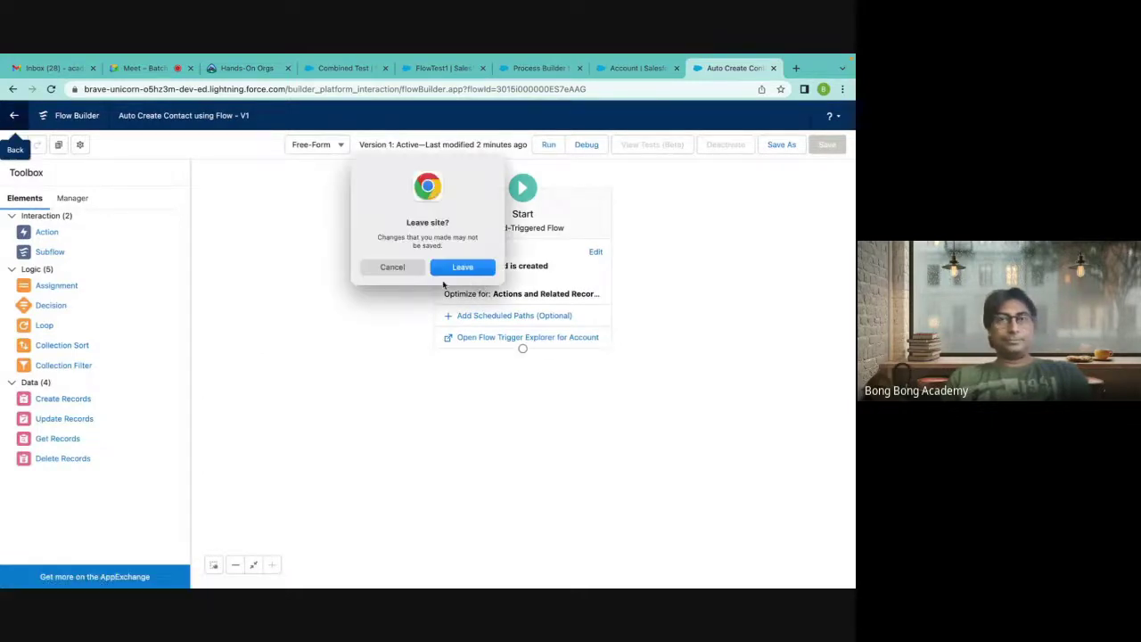
click(462, 267)
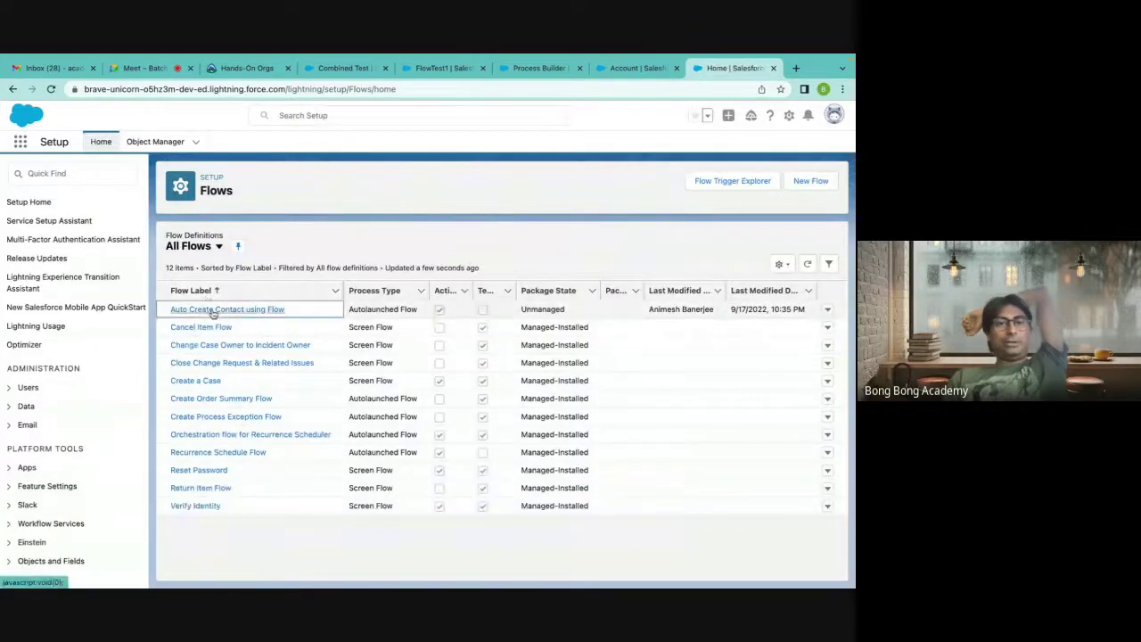
click(256, 310)
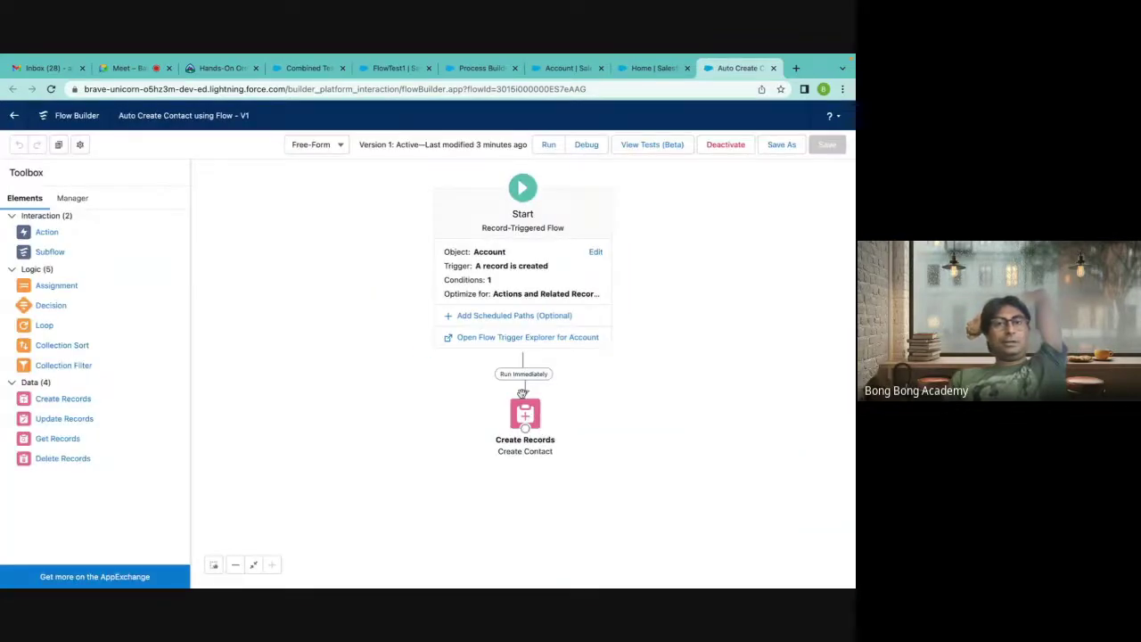
Set the Start trigger to run when a record is created or updated.
drag(525, 416, 522, 442)
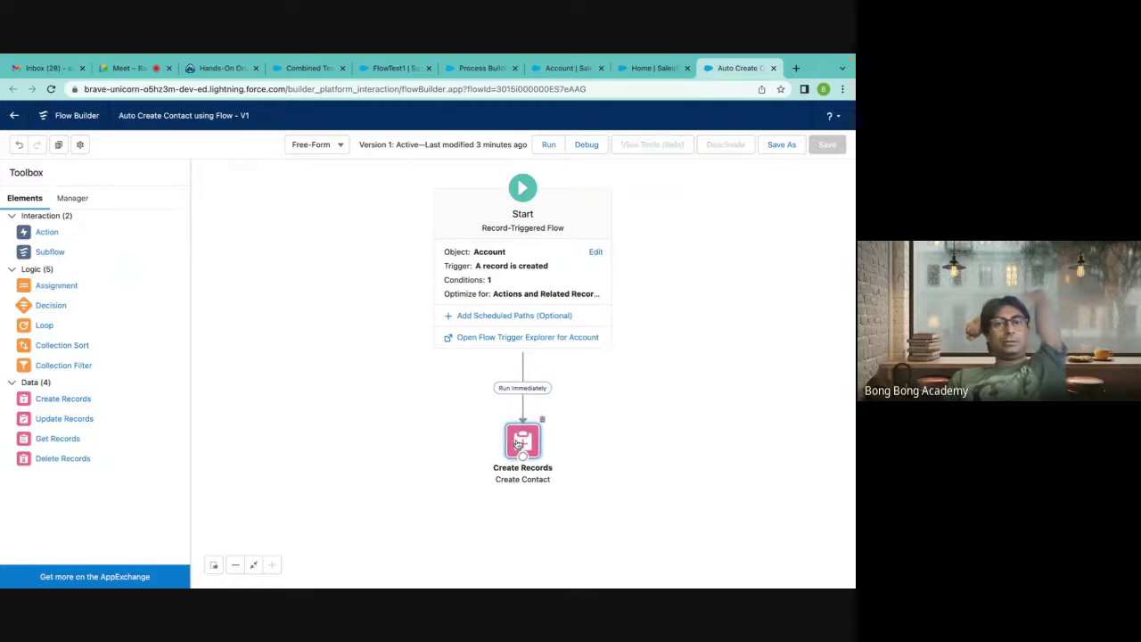
double_click(520, 280)
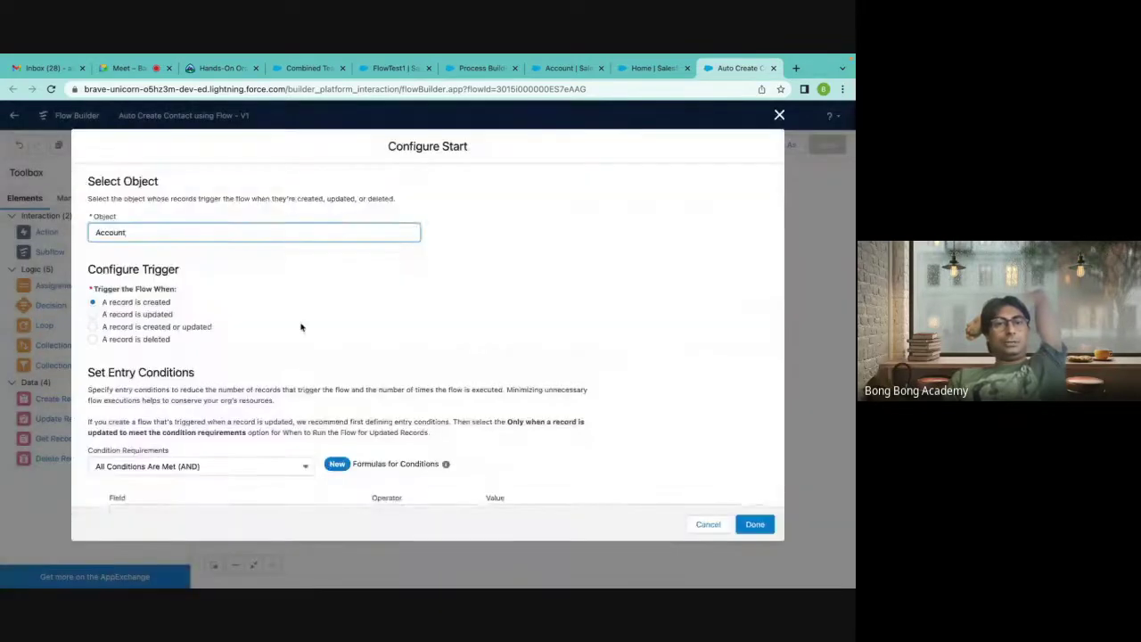
scroll(300, 326, down, 1)
click(93, 281)
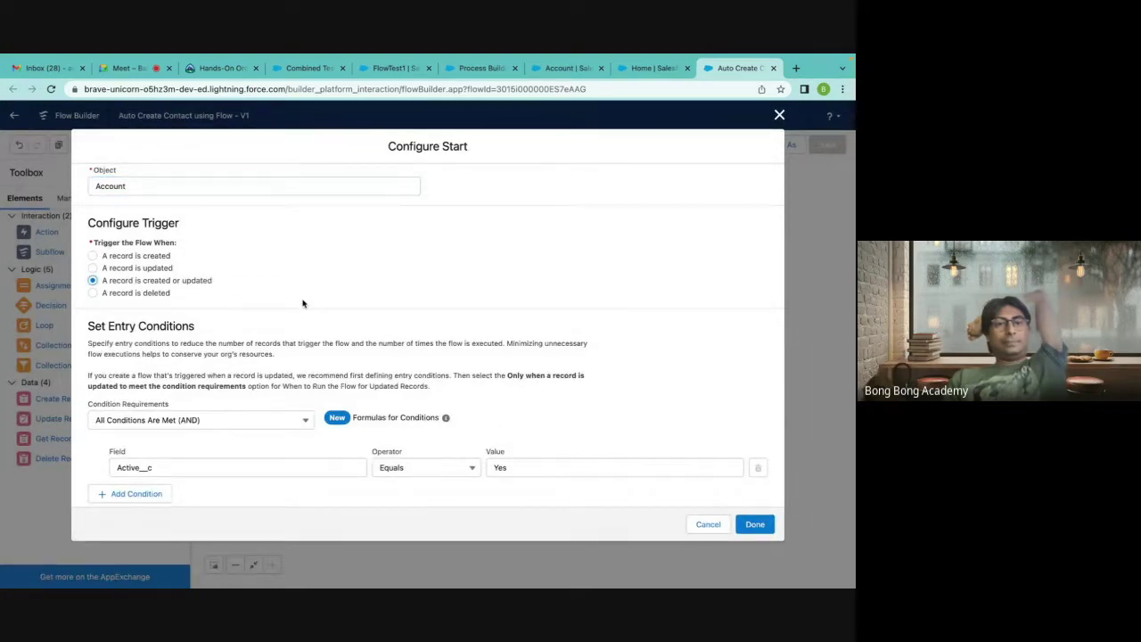
click(758, 524)
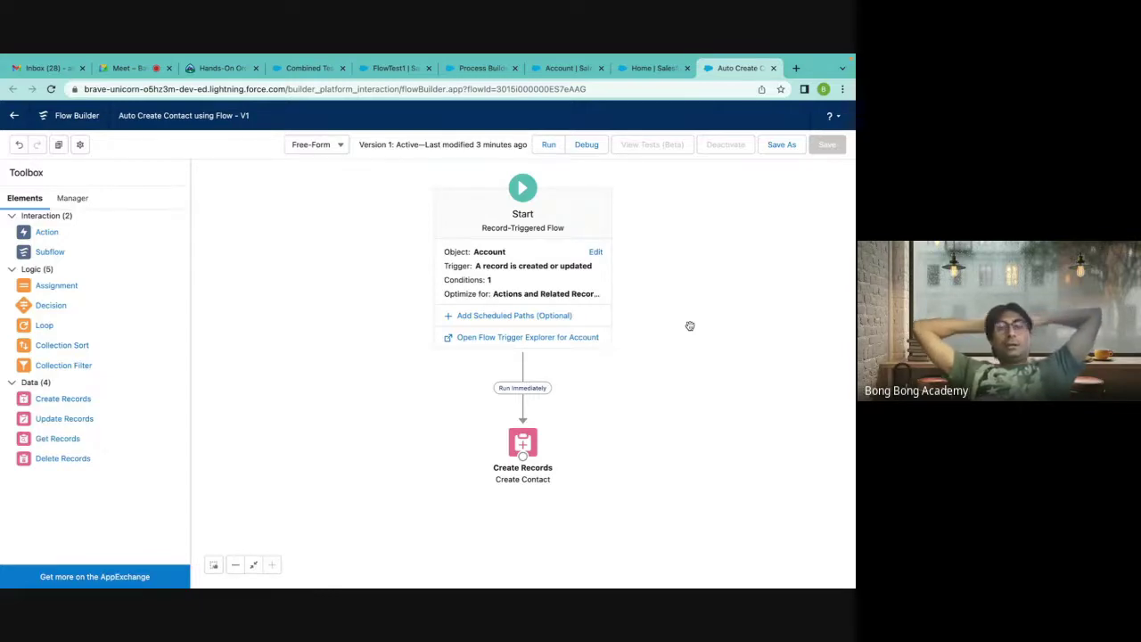
Delete the connector between Start and Create Contact and move Create Contact lower.
click(522, 406)
key(Delete)
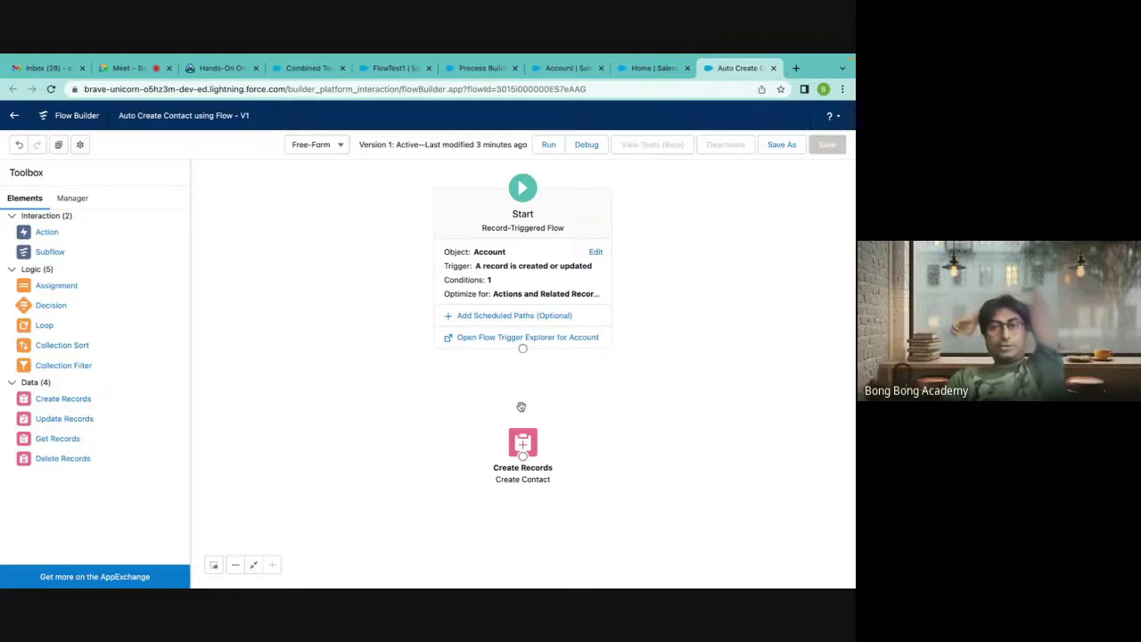
drag(524, 446, 528, 493)
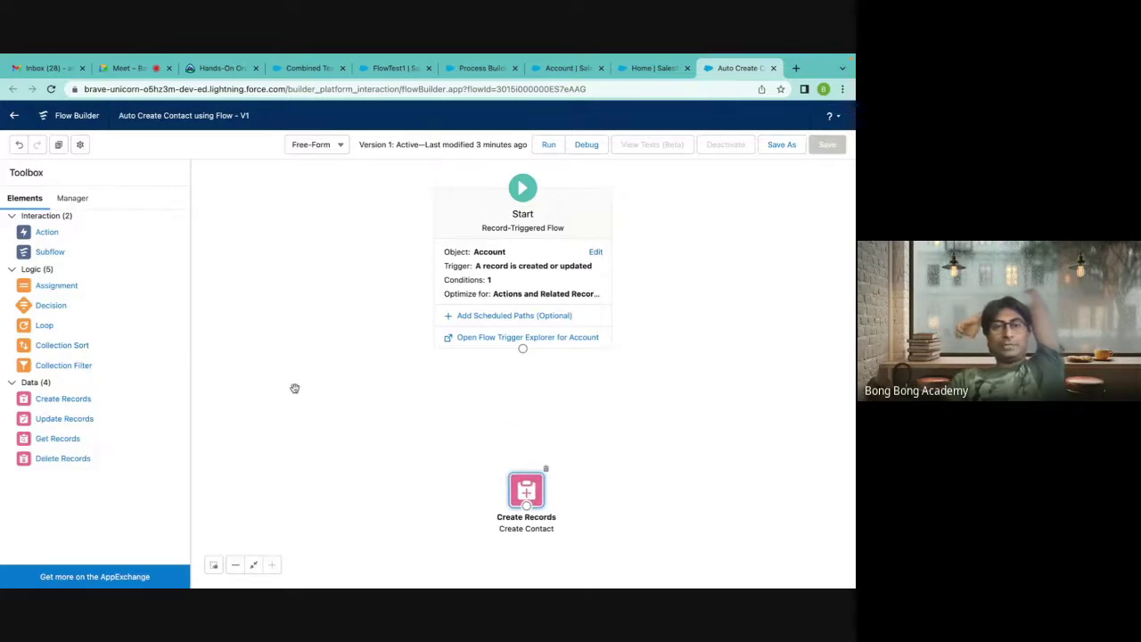
drag(528, 497, 524, 502)
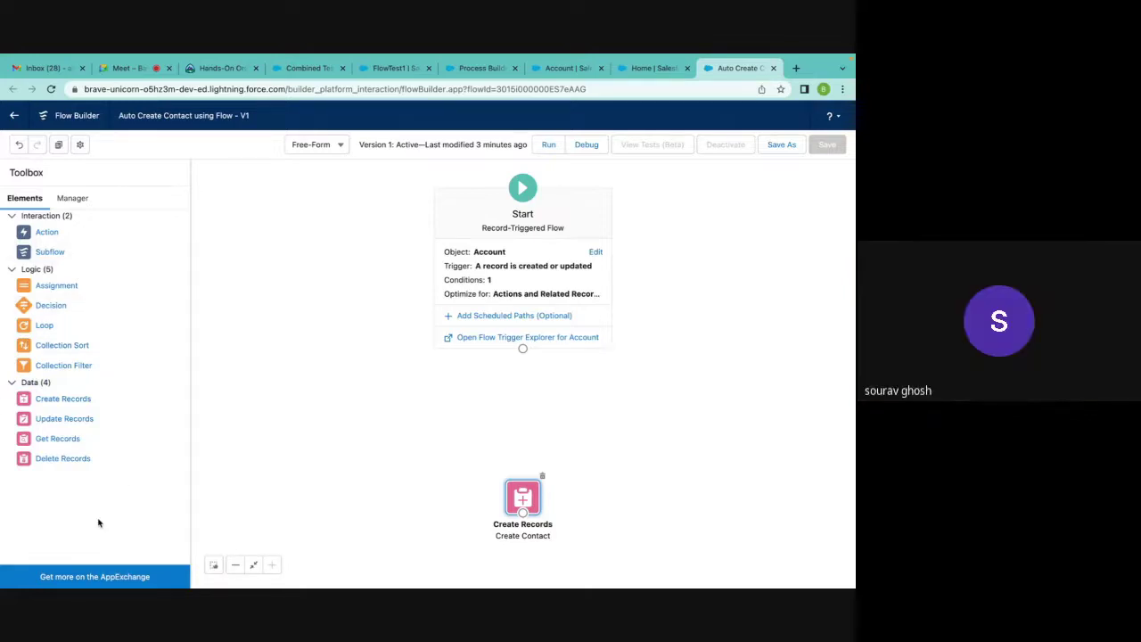
Add a Get Records element labelled 'Get Contacts' that queries the Contact object.
drag(57, 438, 511, 382)
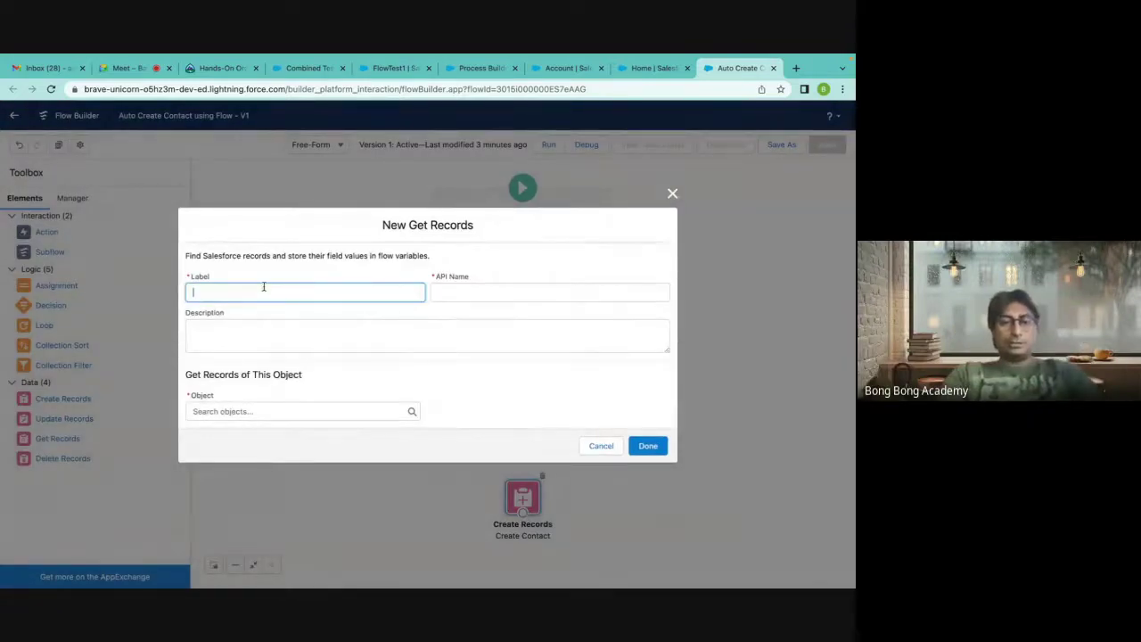
text(Che)
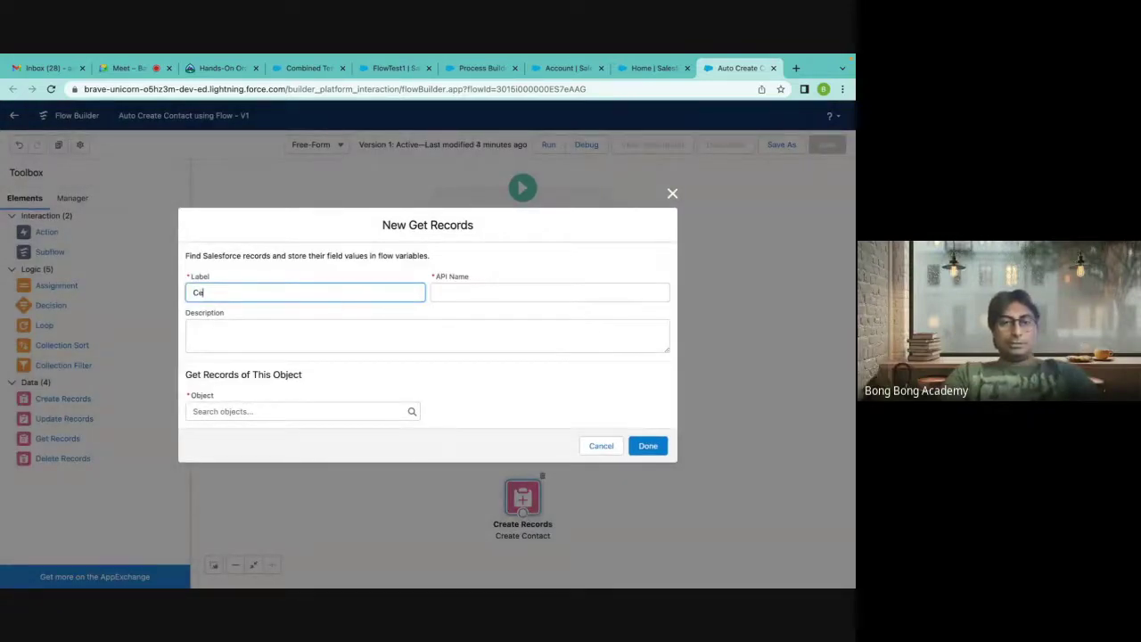
key(BackSpace)
key(BackSpace)
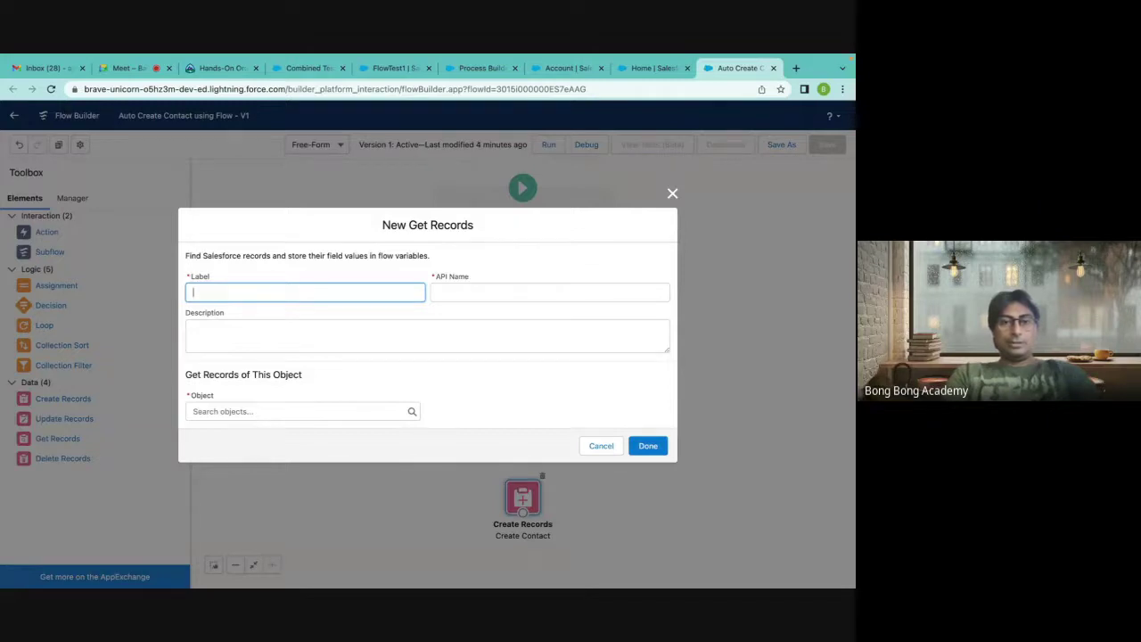
text(Get Conta)
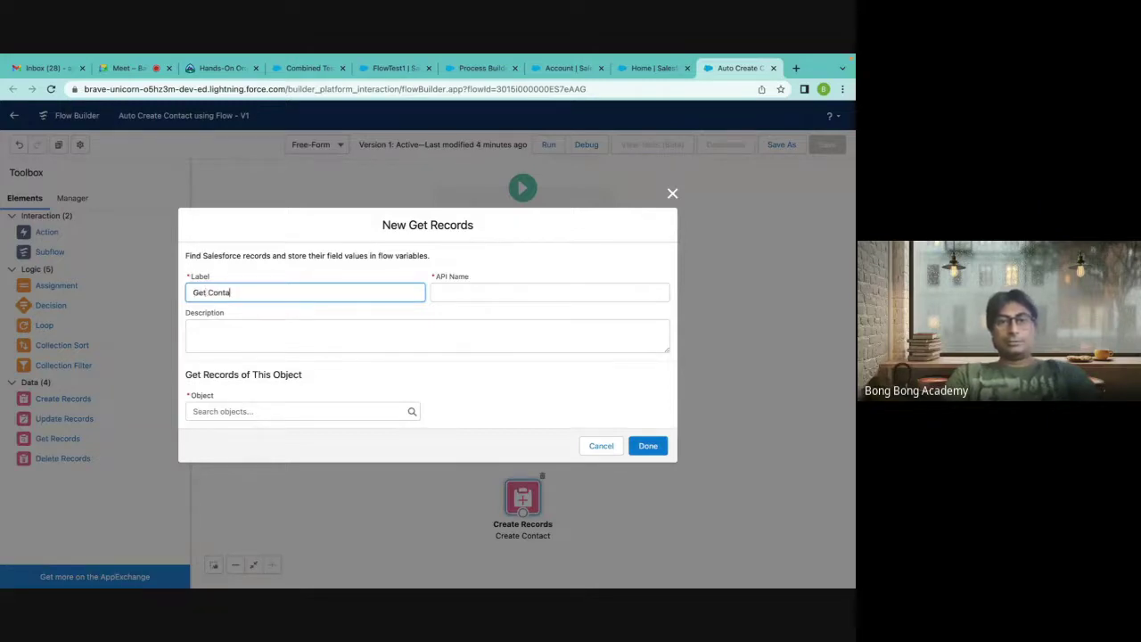
text(cts)
click(306, 326)
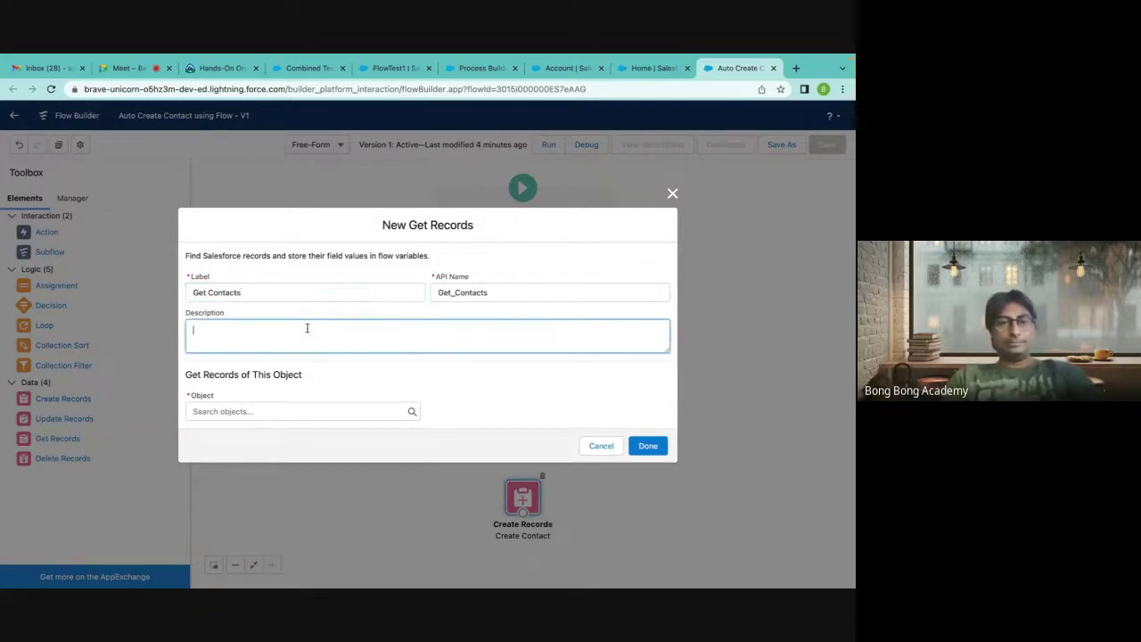
click(261, 410)
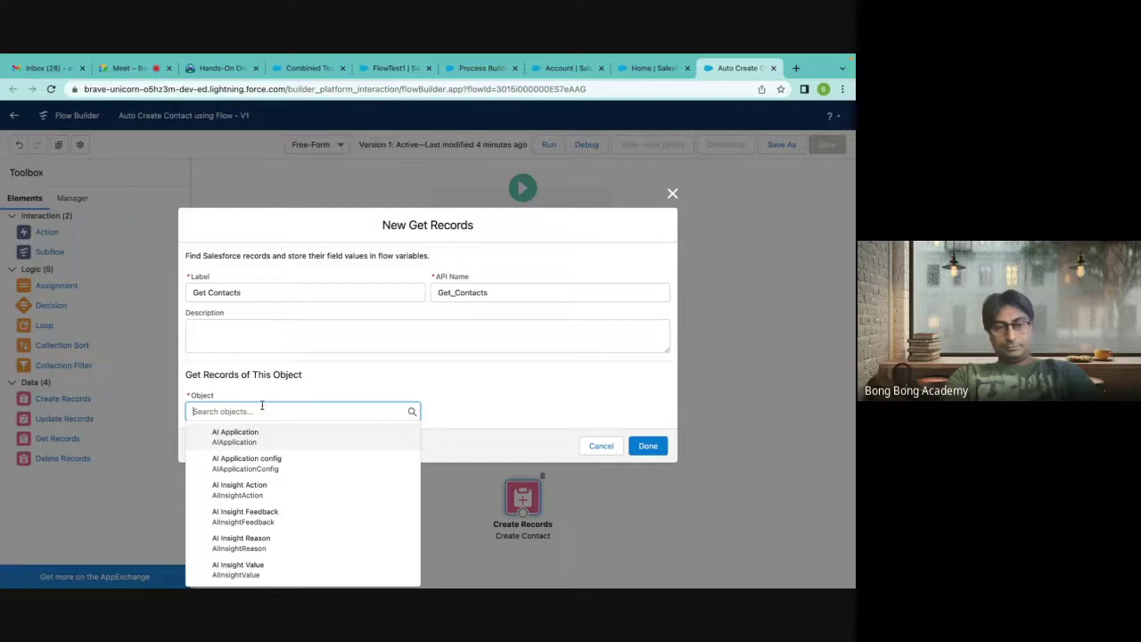
text(c)
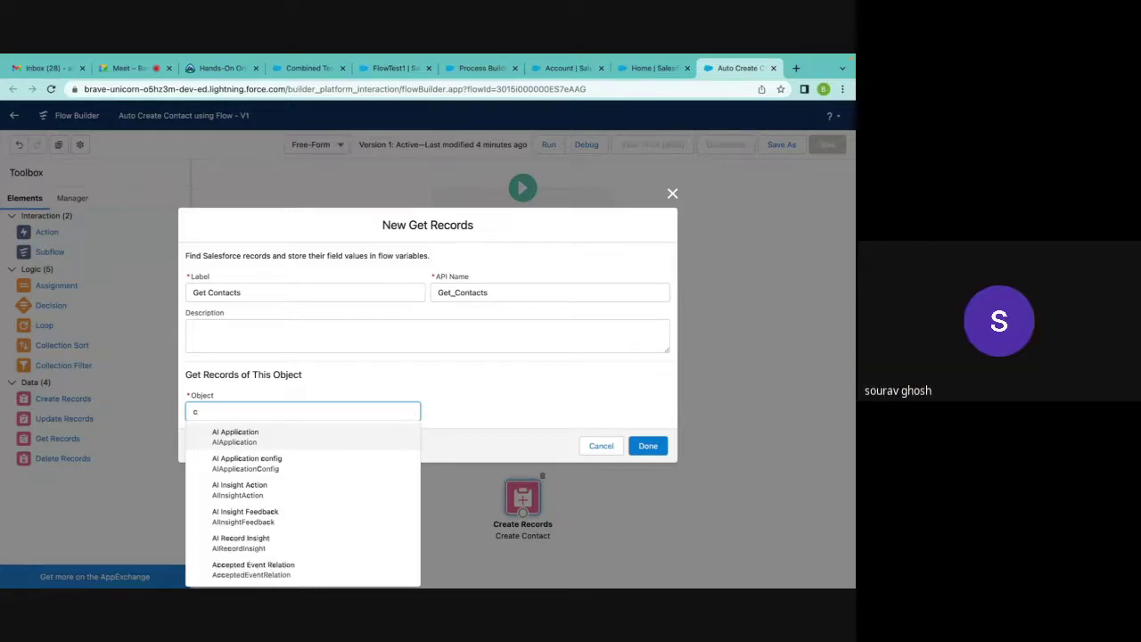
text(ontact)
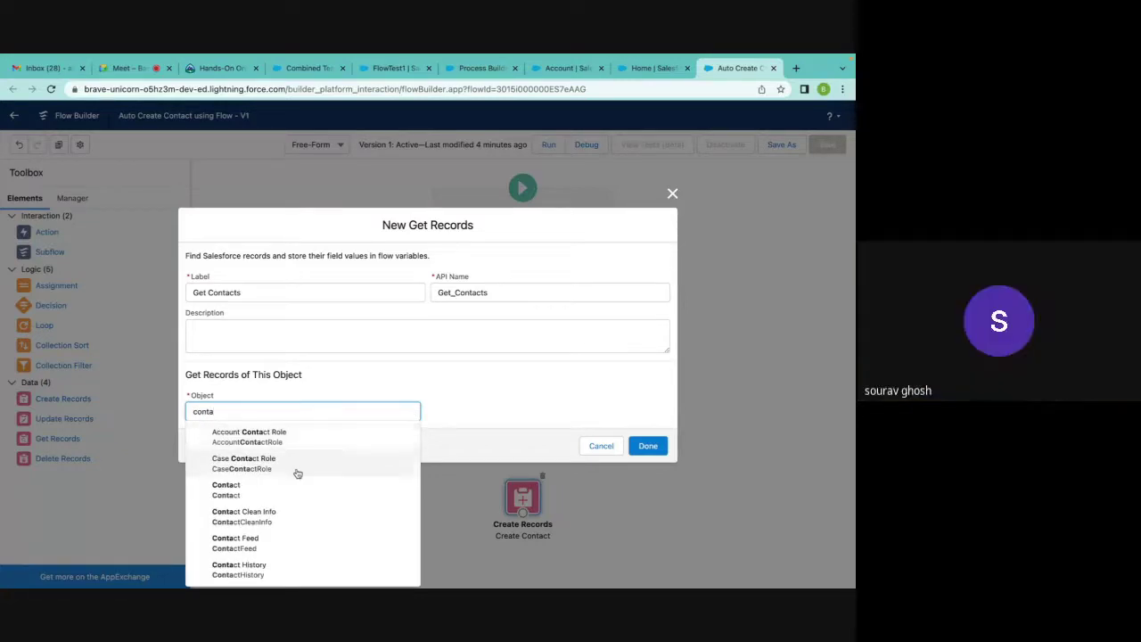
click(267, 492)
scroll(463, 361, down, 3)
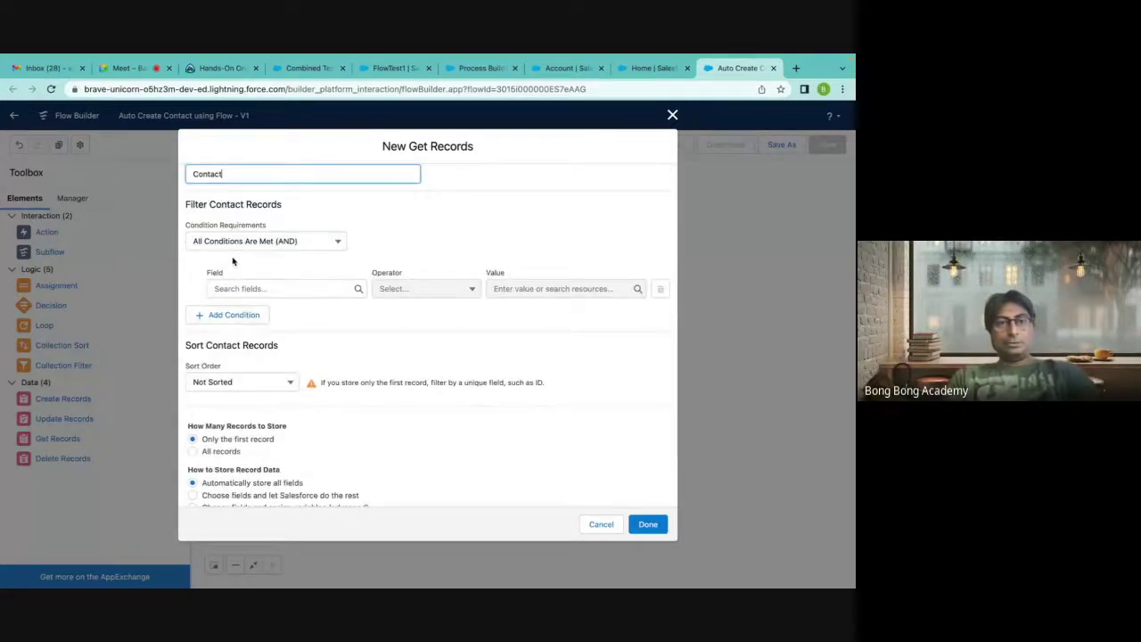
scroll(232, 260, down, 1)
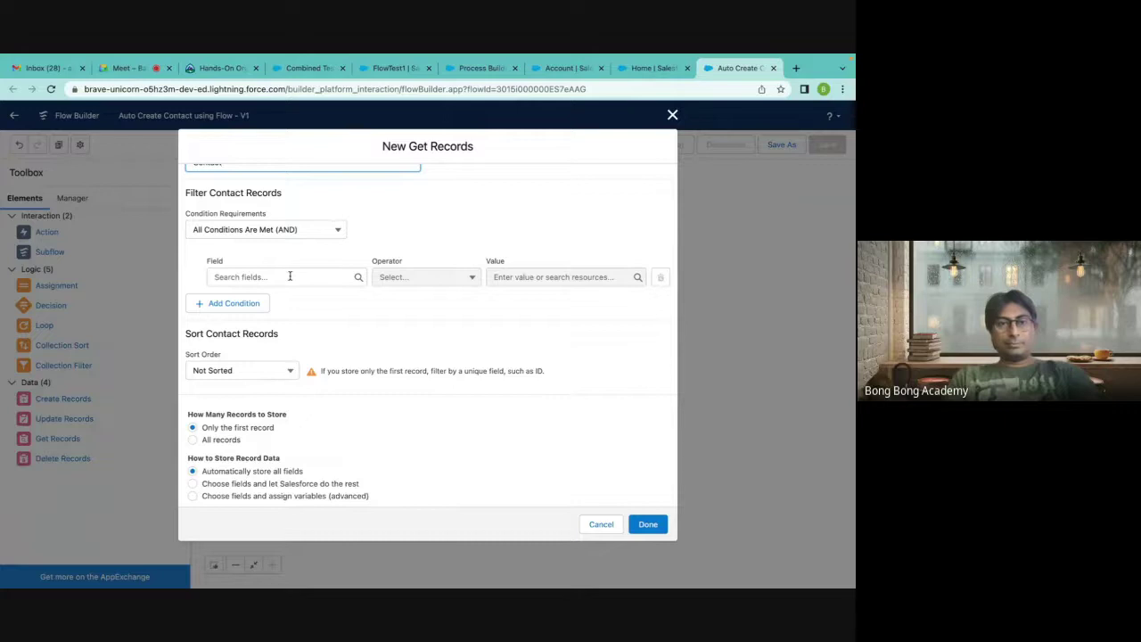
scroll(290, 276, up, 4)
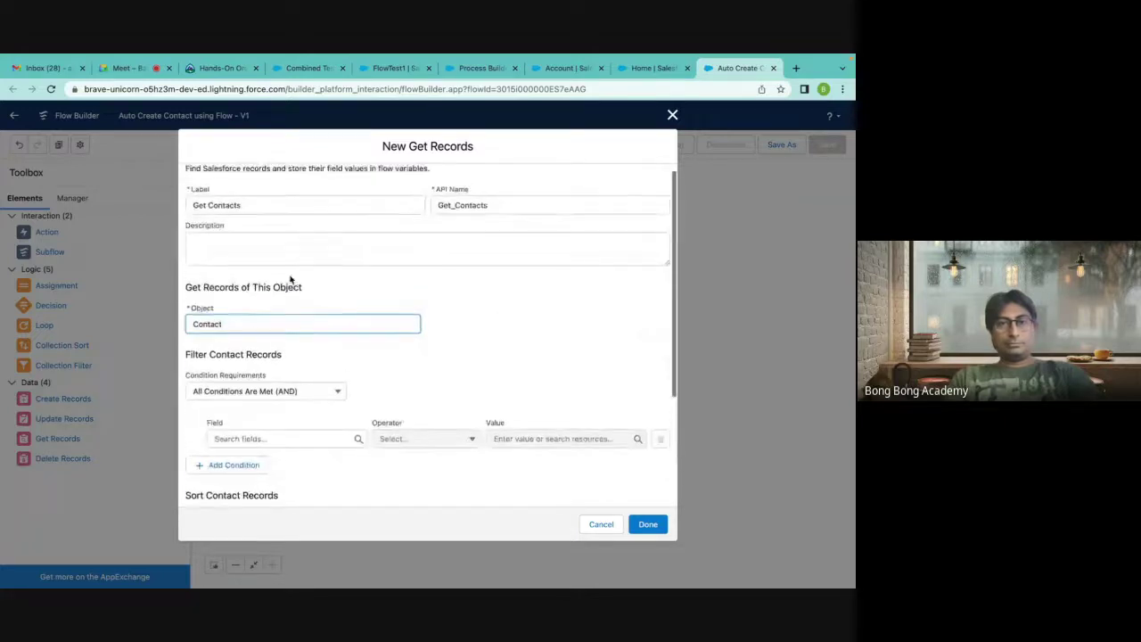
scroll(289, 280, down, 3)
scroll(288, 280, up, 3)
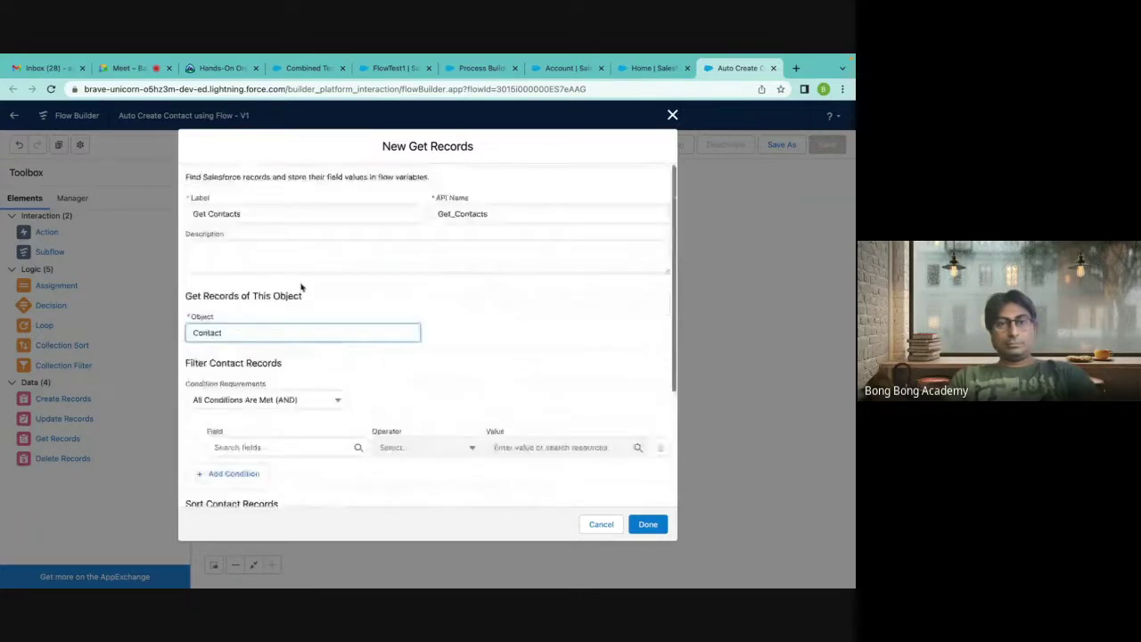
scroll(300, 288, down, 4)
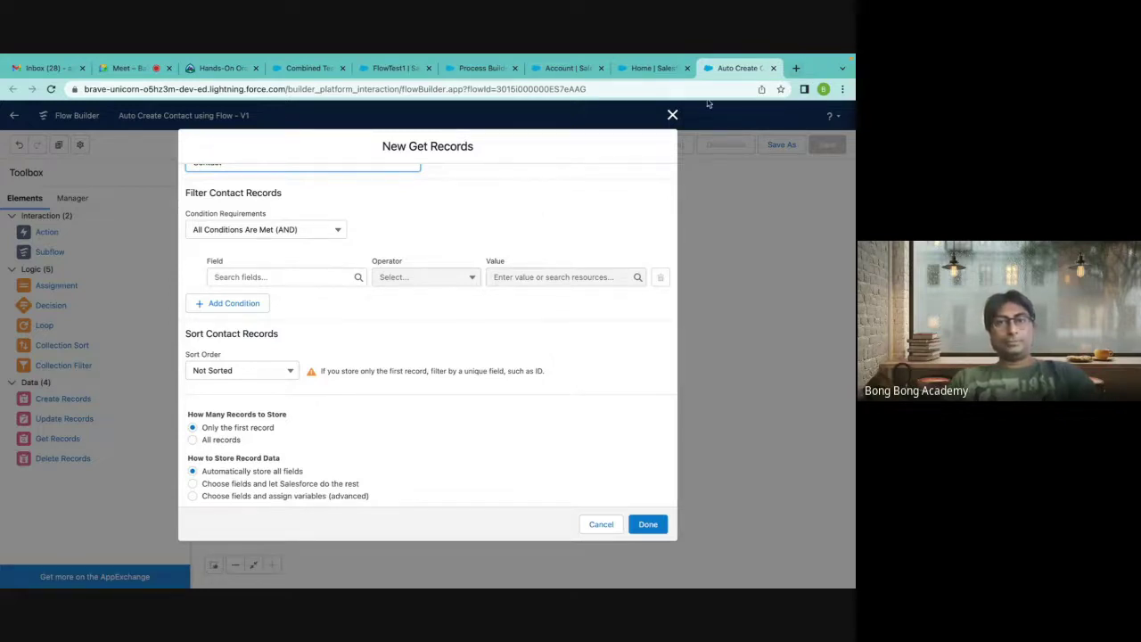
Load workbench.developerforce.com in a new browser tab.
click(796, 71)
text(workbench.developerforce.com)
key(Return)
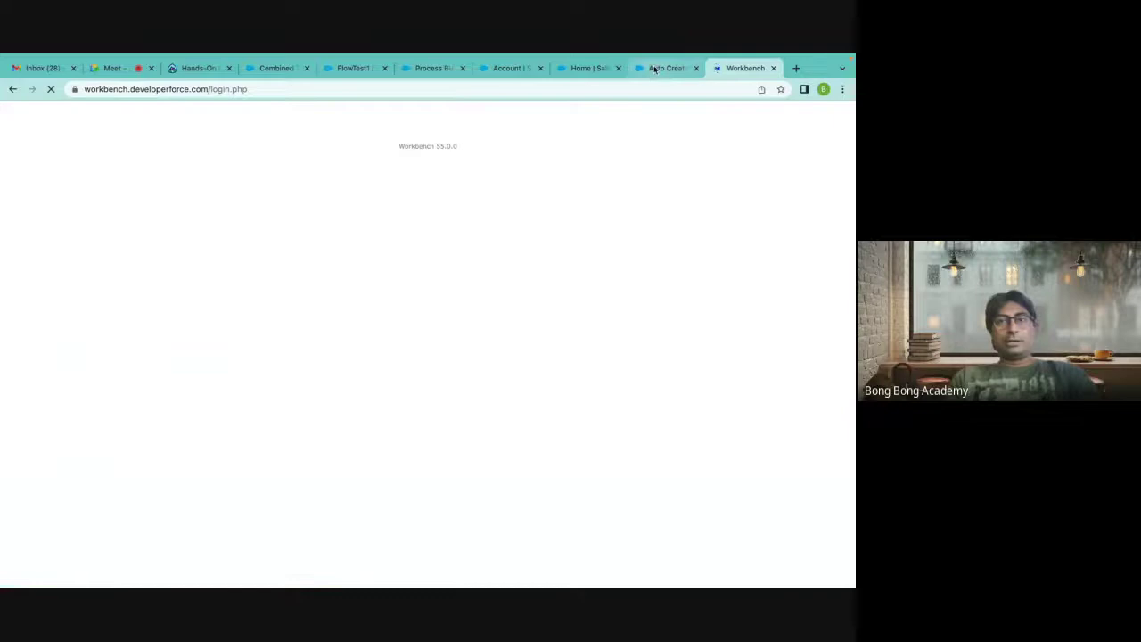
Accept the Workbench terms of service and log in with Salesforce.
click(670, 68)
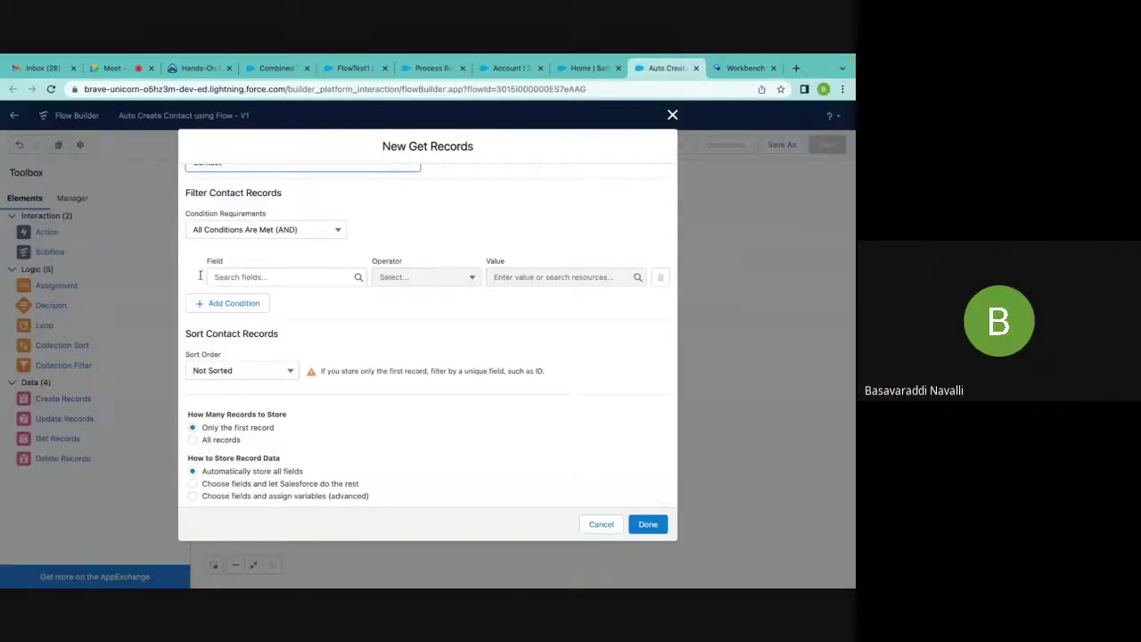
click(745, 71)
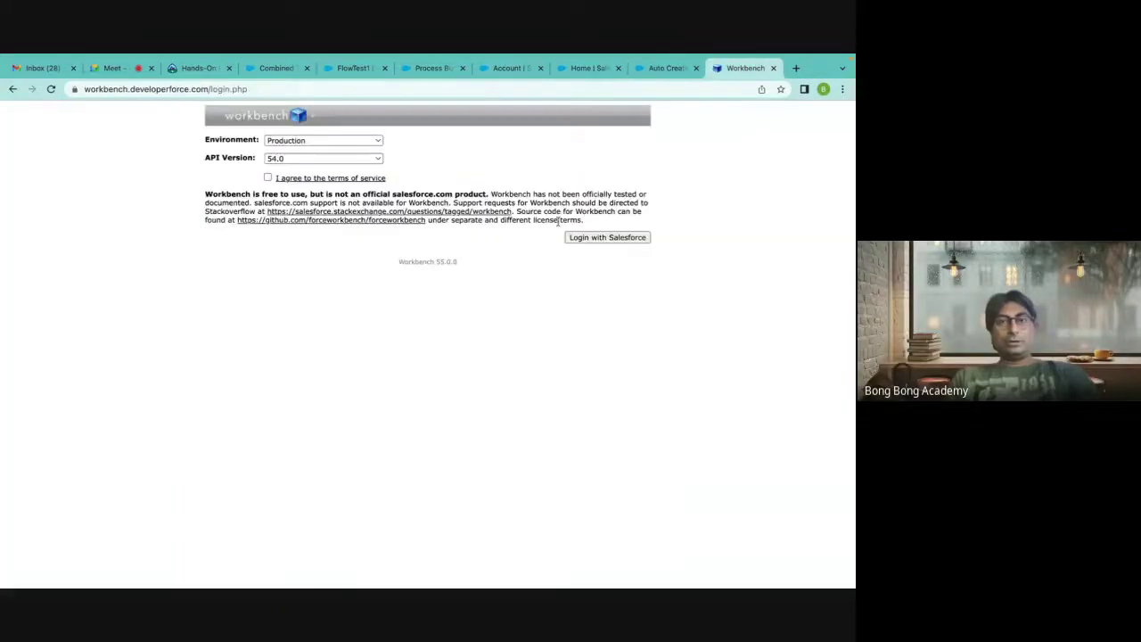
click(267, 178)
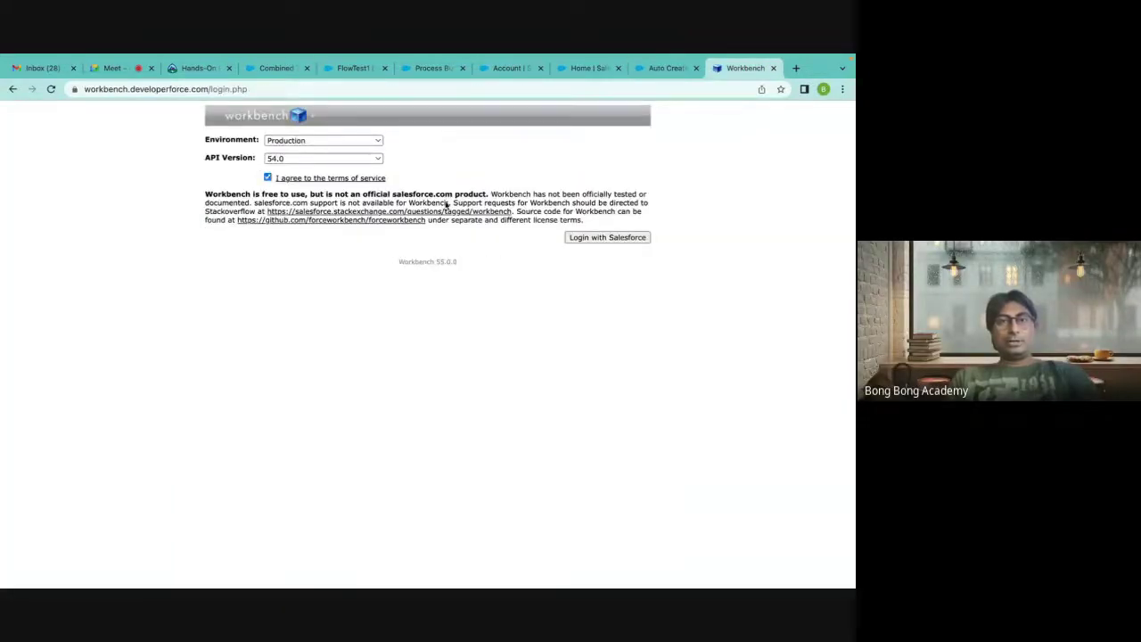
click(584, 236)
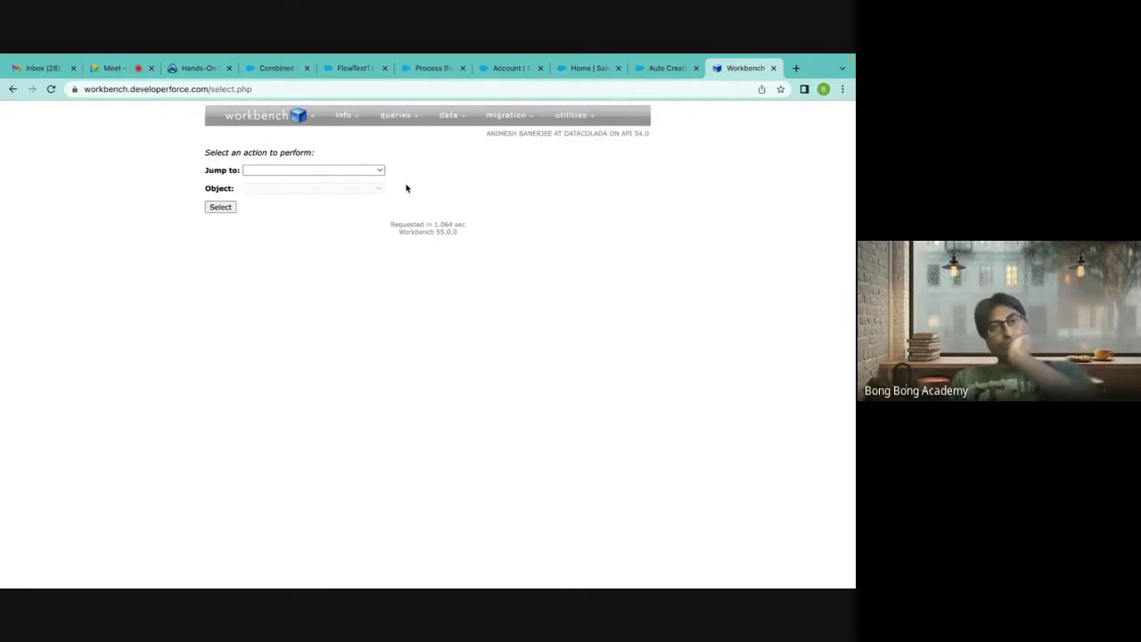
Jump to SOQL Query with Contact selected as the object.
click(341, 170)
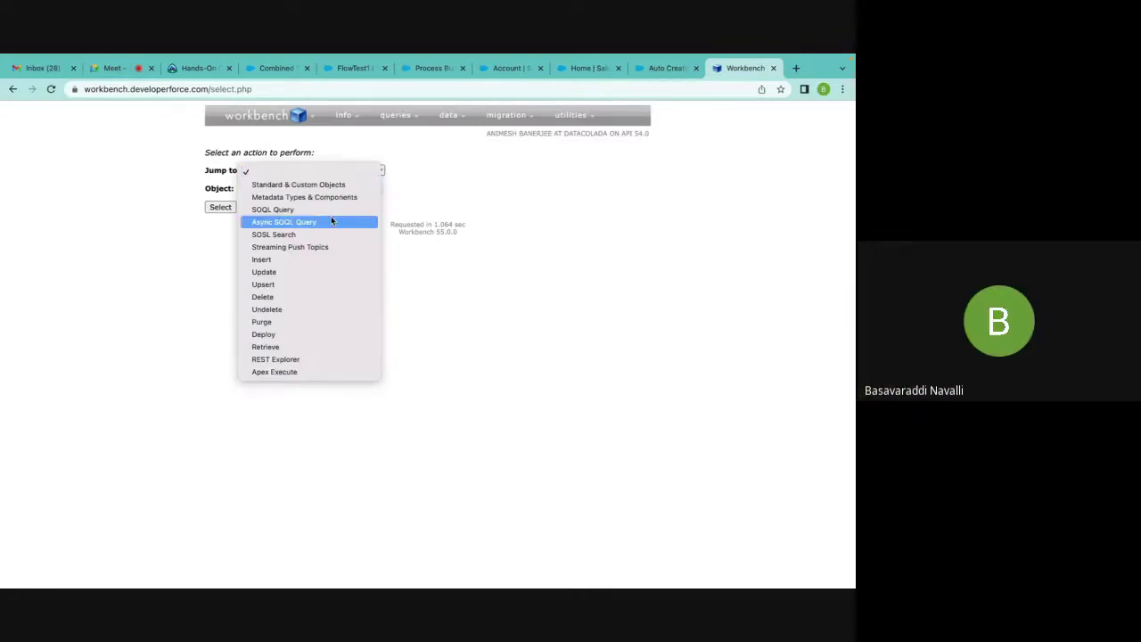
click(326, 210)
click(275, 189)
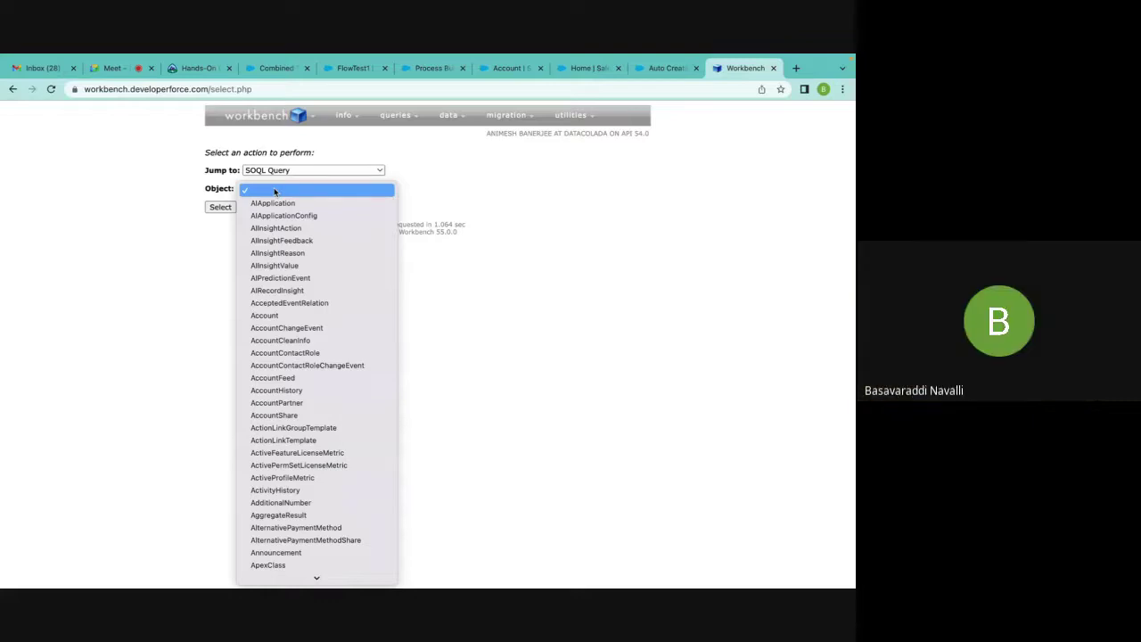
text(con)
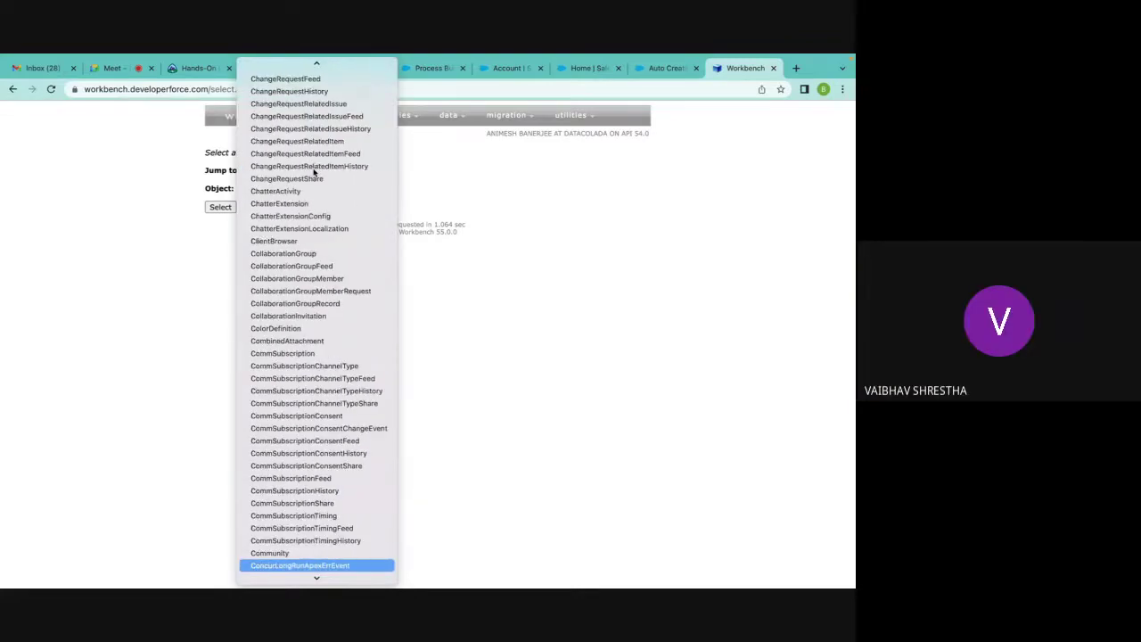
text(t)
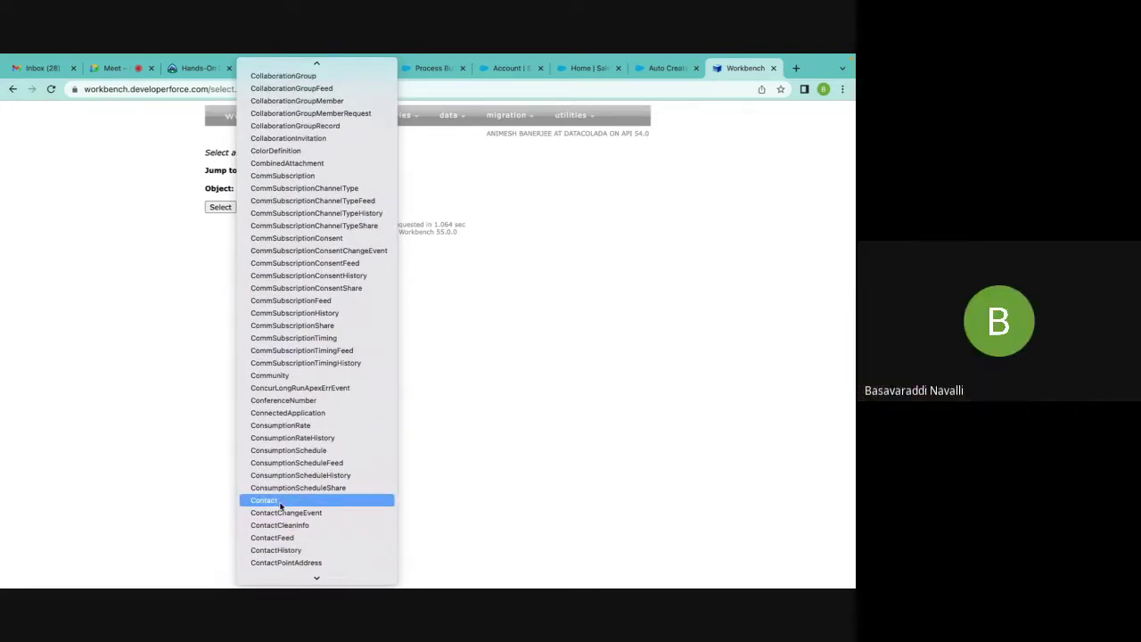
click(280, 504)
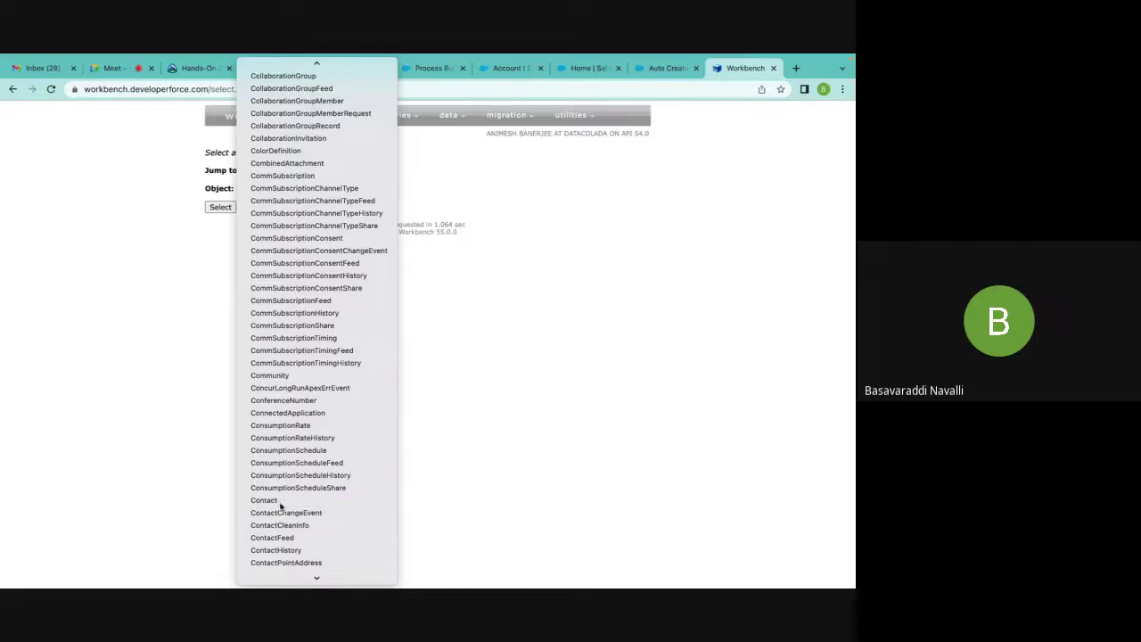
click(220, 207)
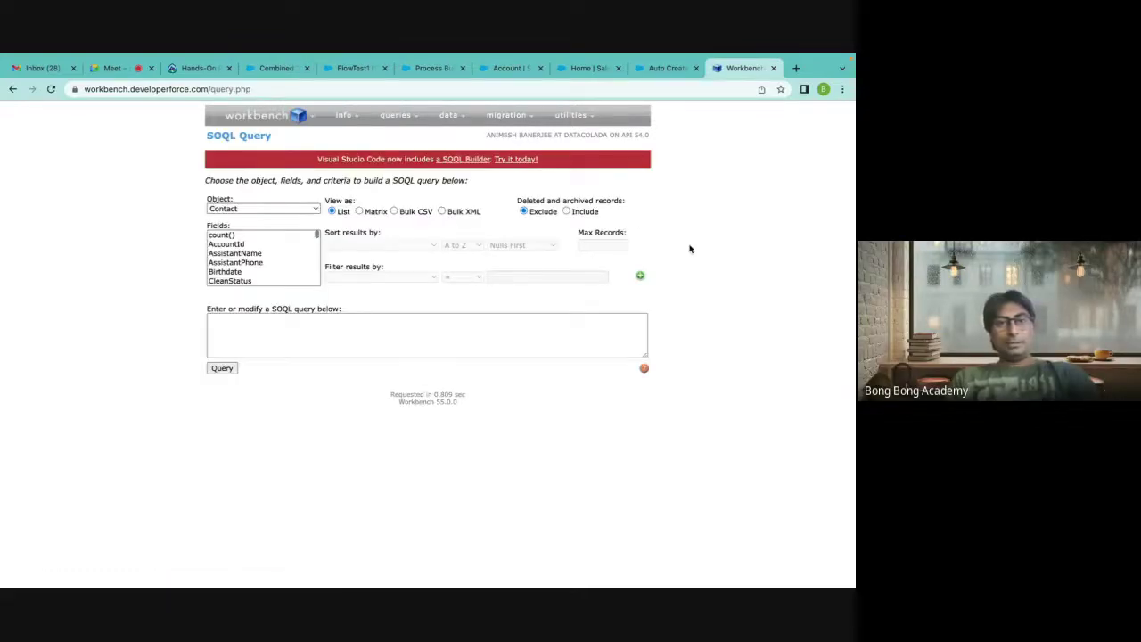
Run SELECT count() FROM Contact and confirm it reports 40 records.
click(234, 236)
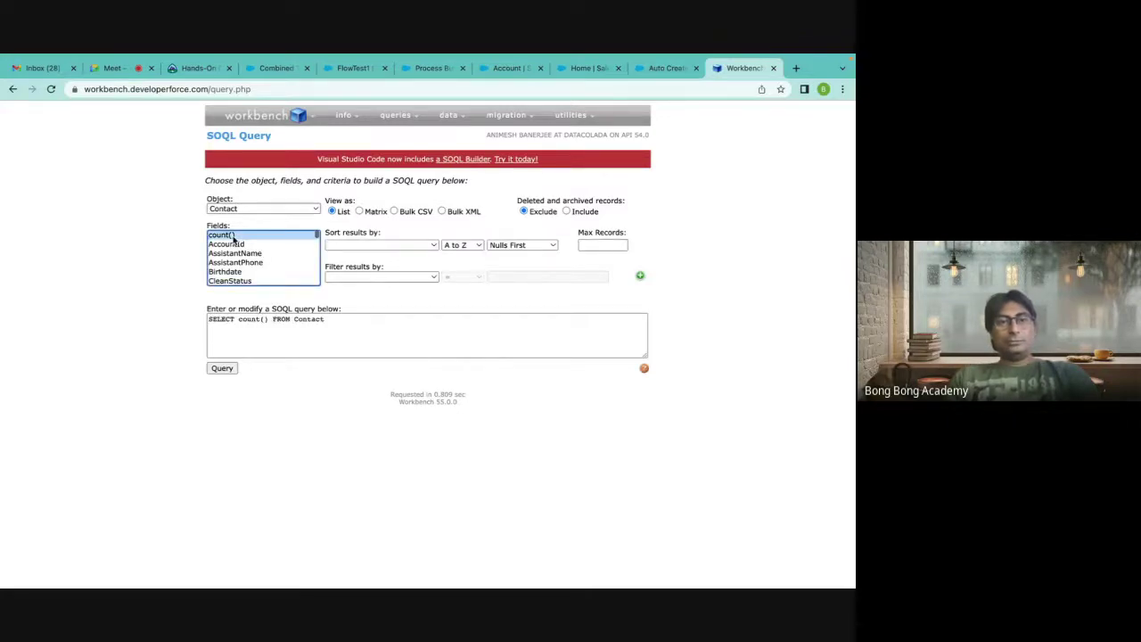
scroll(234, 238, down, 10)
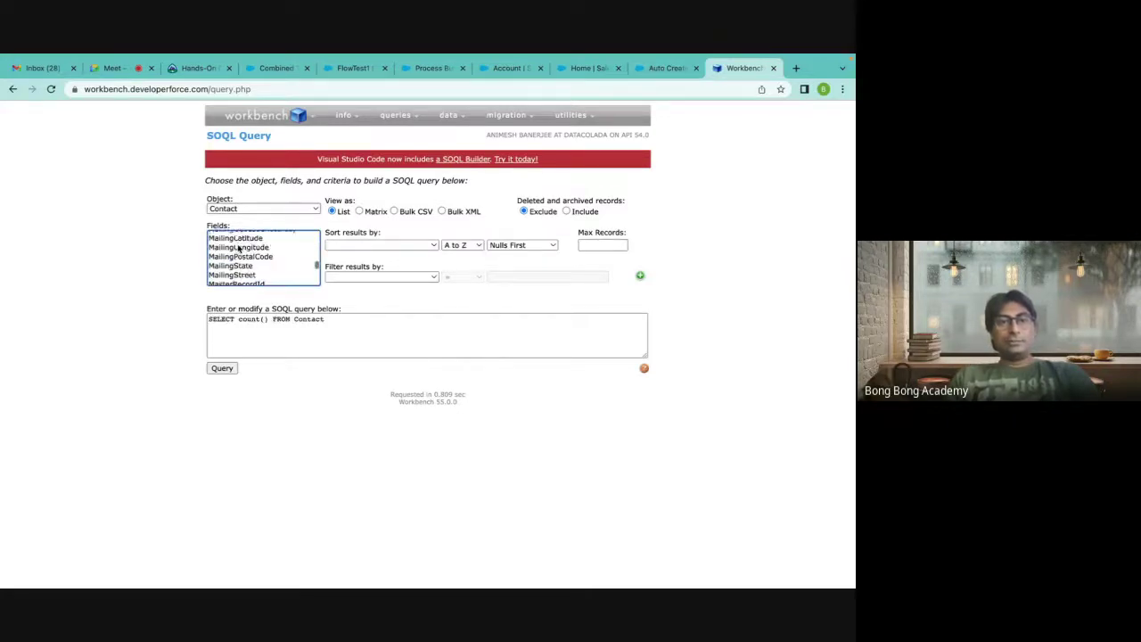
scroll(238, 249, down, 5)
click(341, 322)
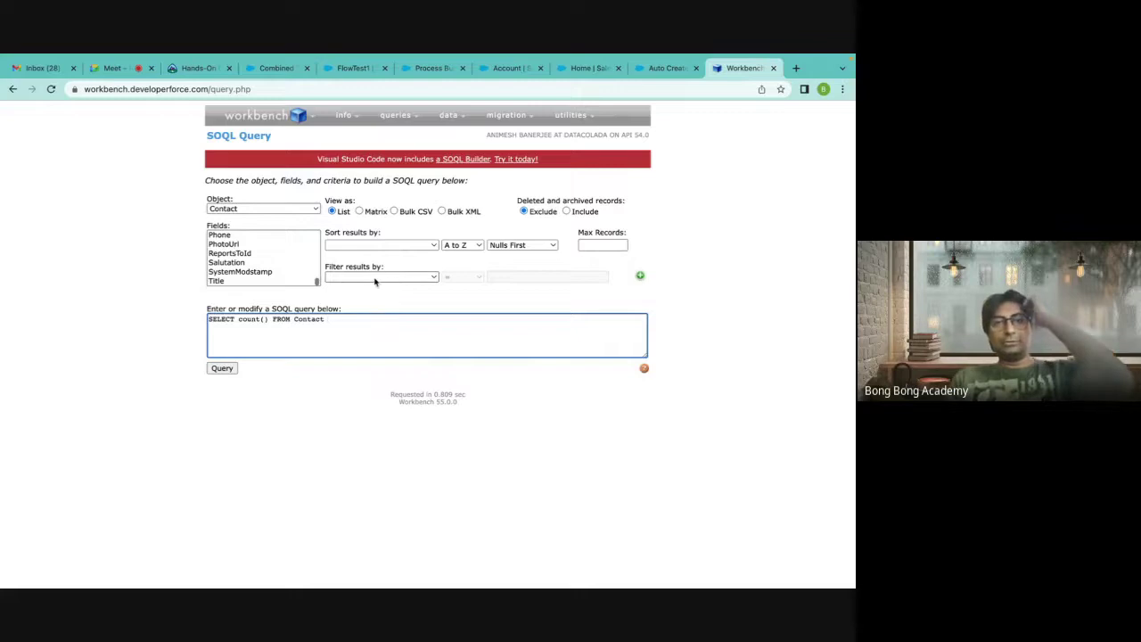
click(224, 372)
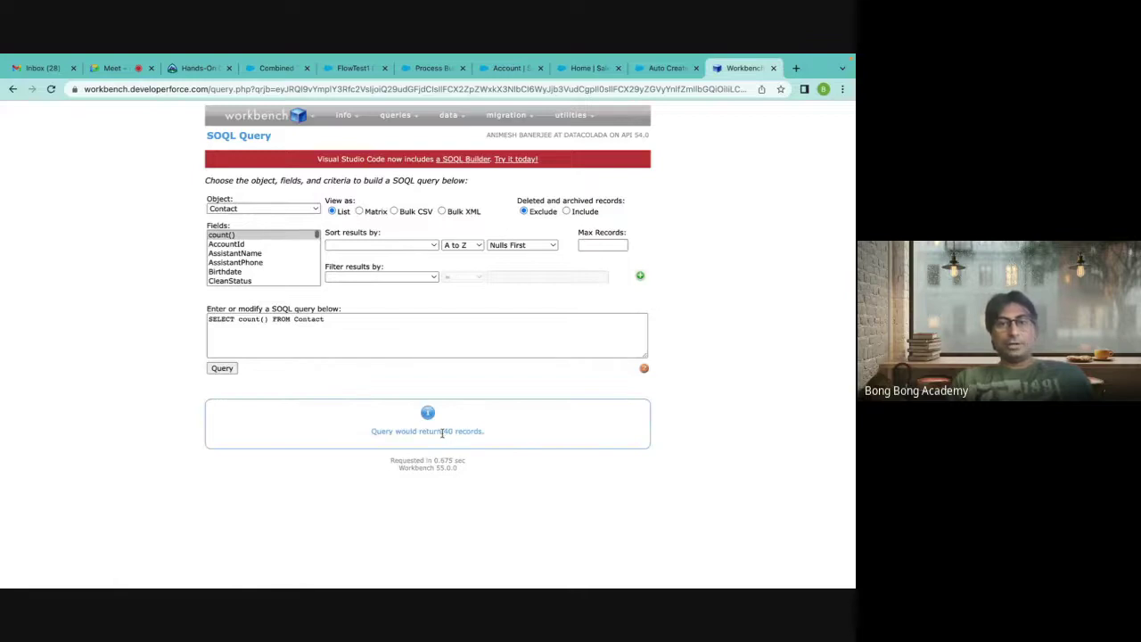
drag(488, 435, 368, 436)
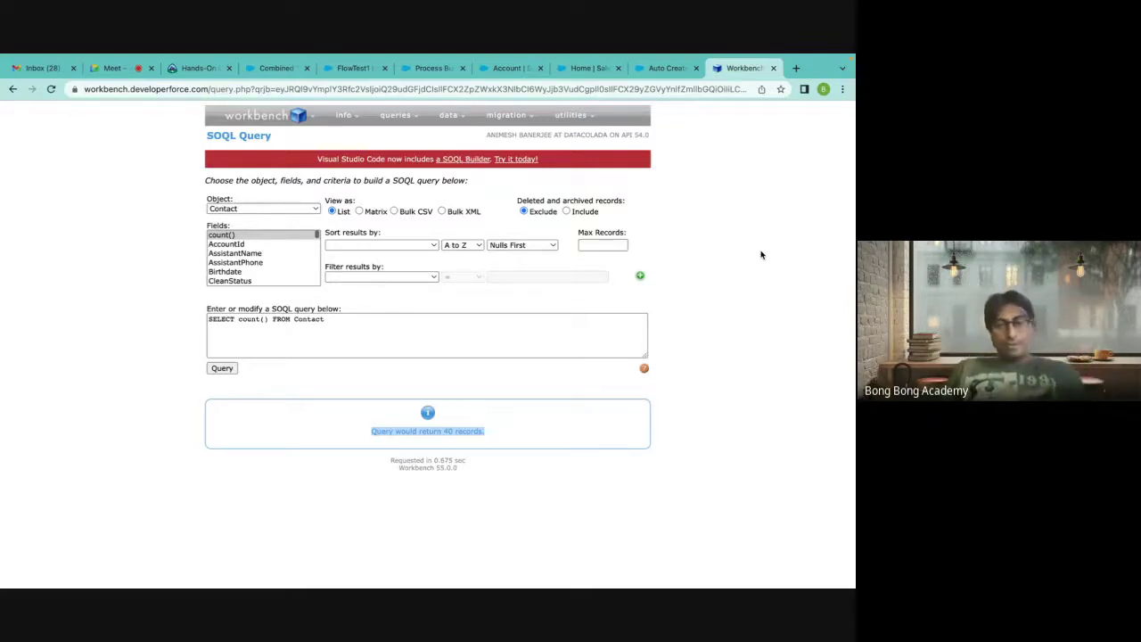
click(403, 282)
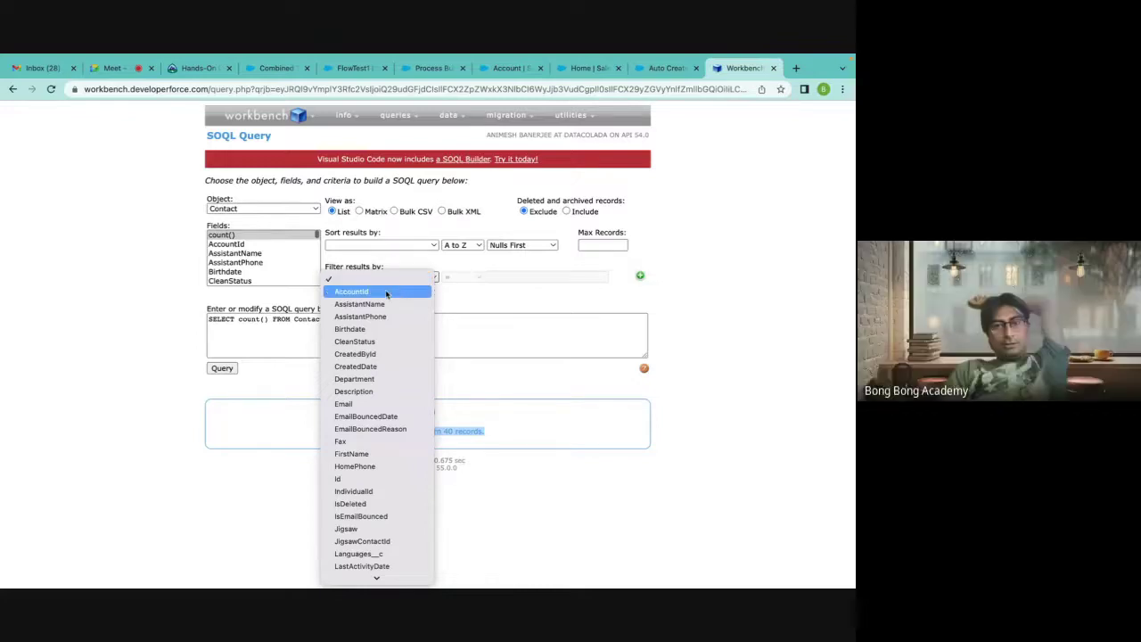
Filter the query by AccountId and copy the FlowTest1 account ID from its URL.
click(386, 292)
click(524, 278)
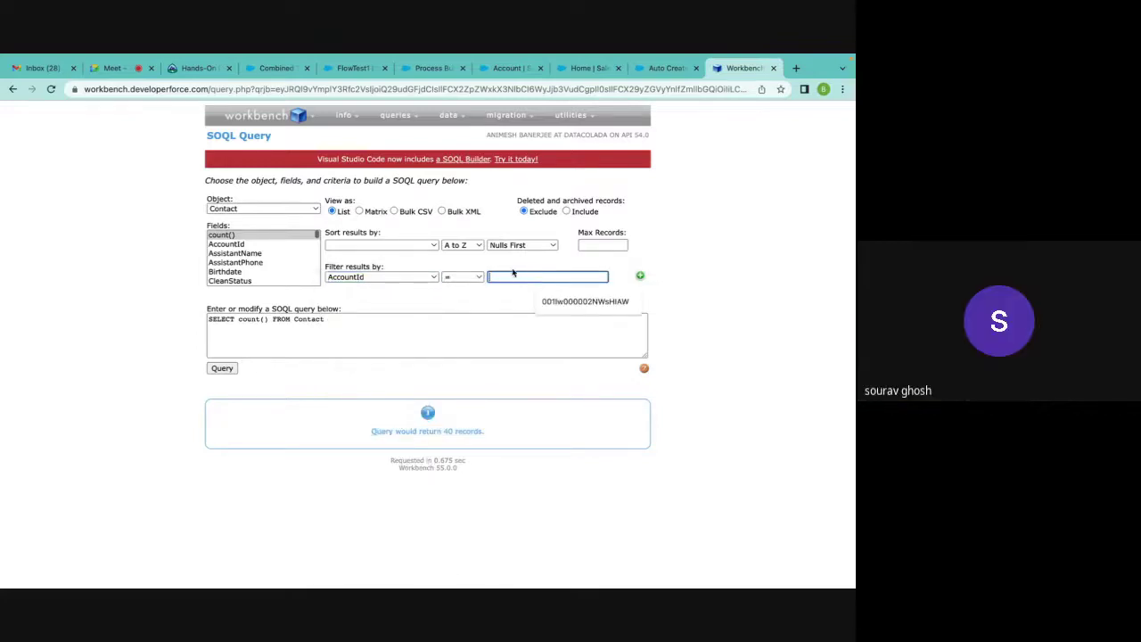
click(509, 264)
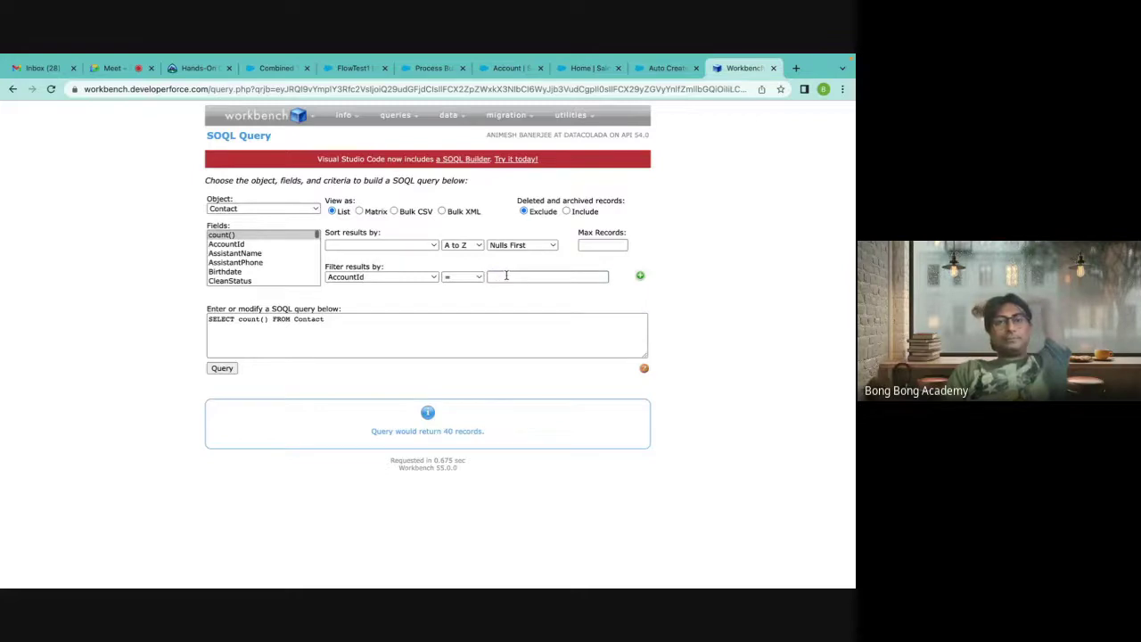
click(353, 69)
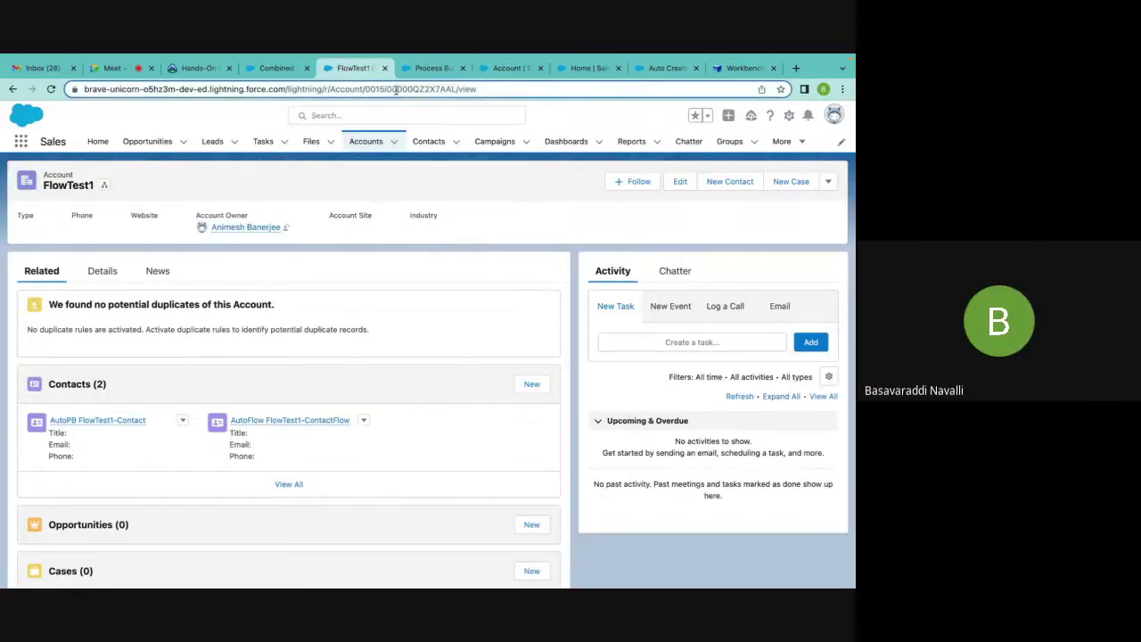
double_click(437, 89)
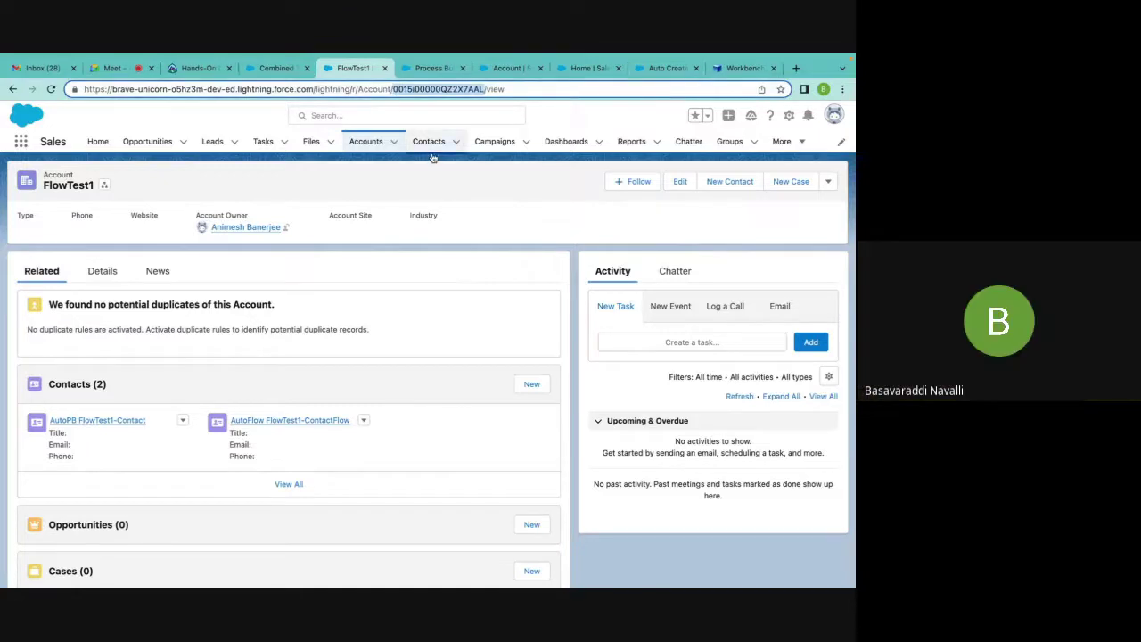
click(676, 70)
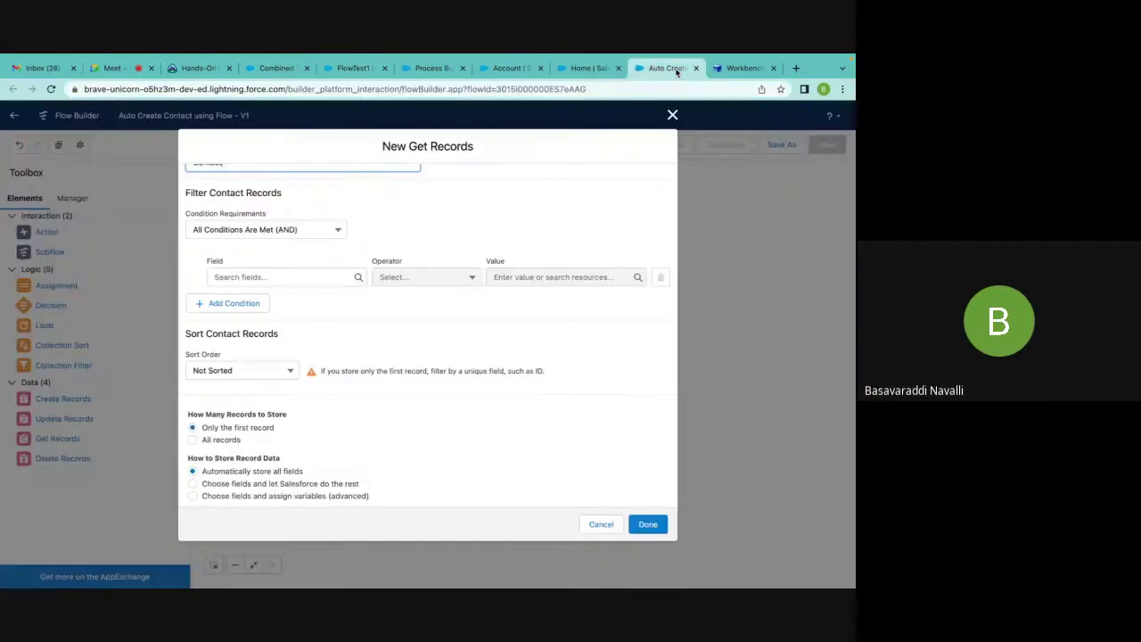
click(739, 68)
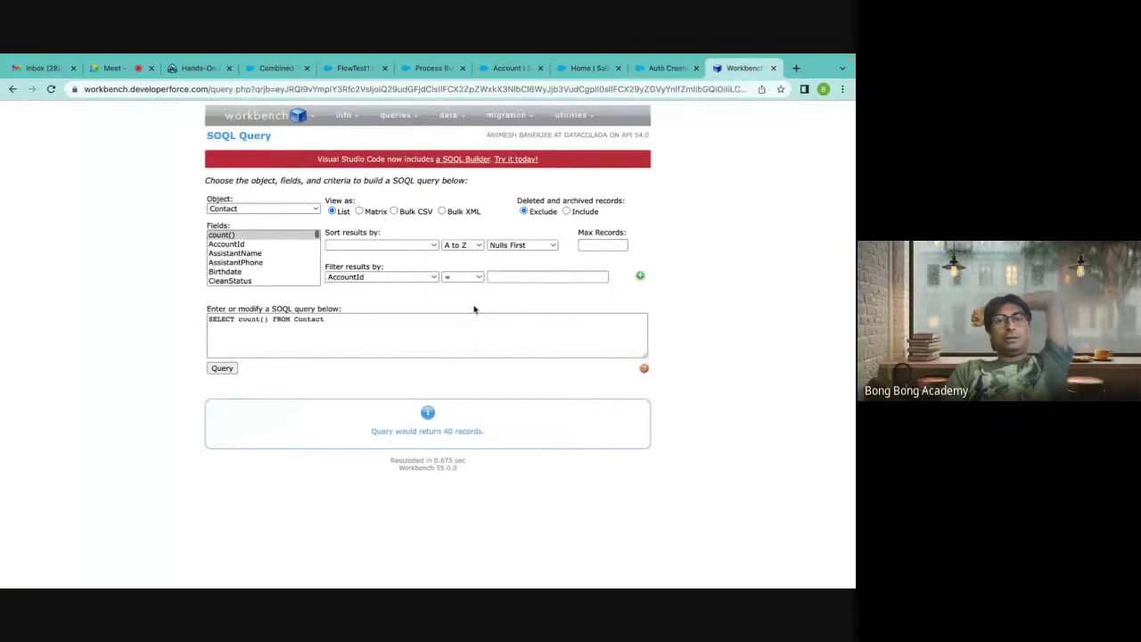
Paste the FlowTest1 ID as the AccountId = value and run the count, returning 2.
click(522, 276)
text(0015I00000QZ2X7AAL)
click(790, 259)
click(535, 335)
click(334, 389)
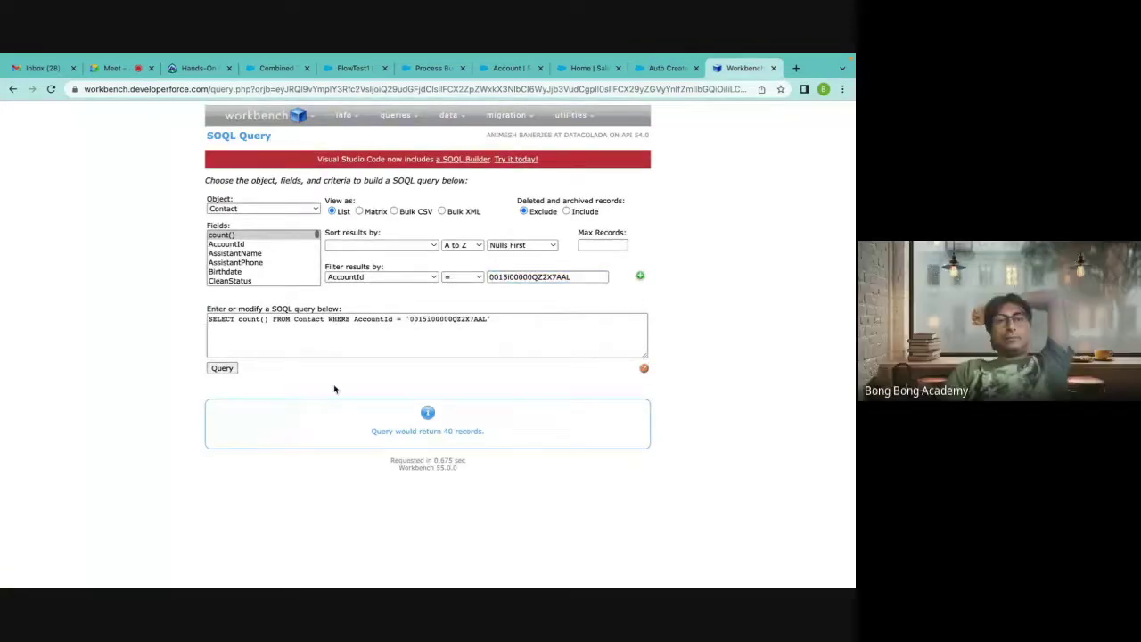
click(222, 368)
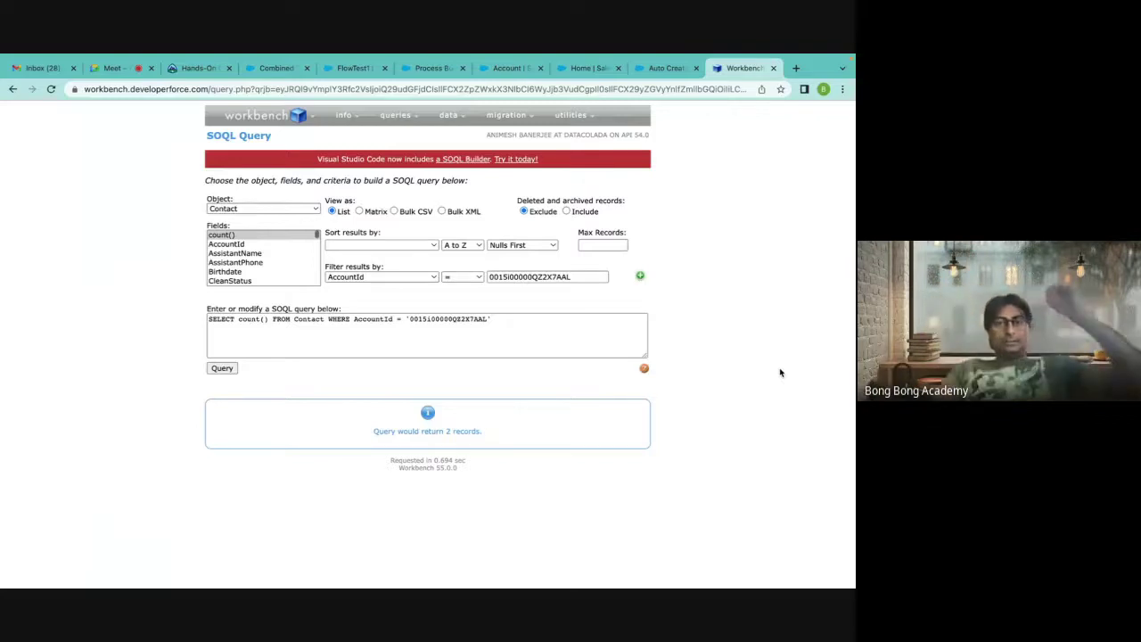
Replace count() with id,Name and rerun the Contact query.
click(237, 323)
drag(237, 323, 265, 322)
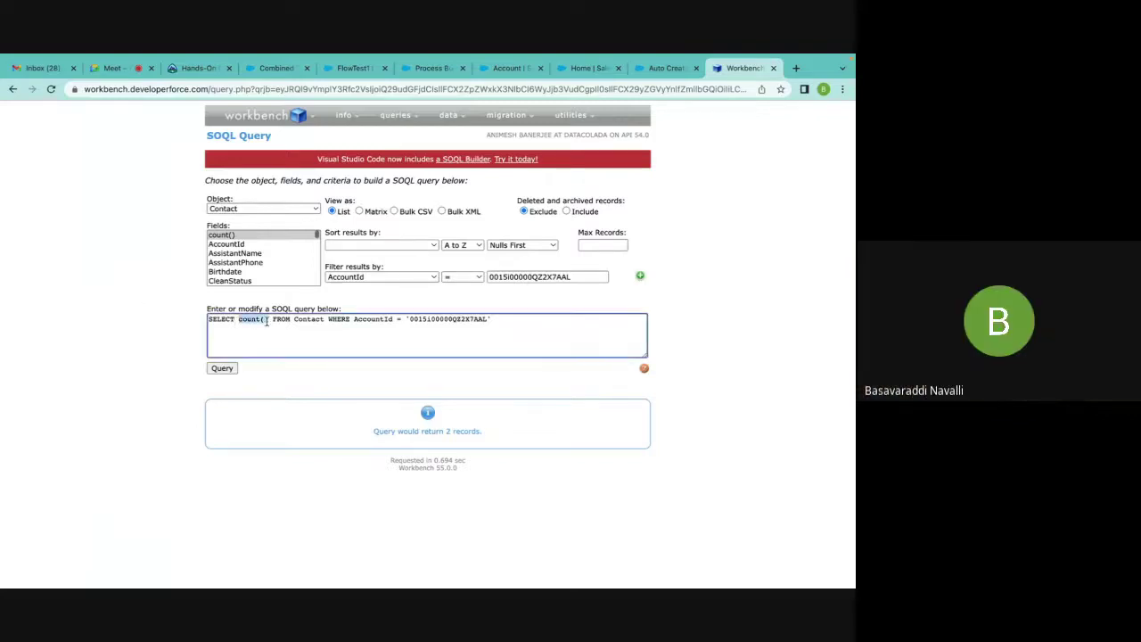
text(id,)
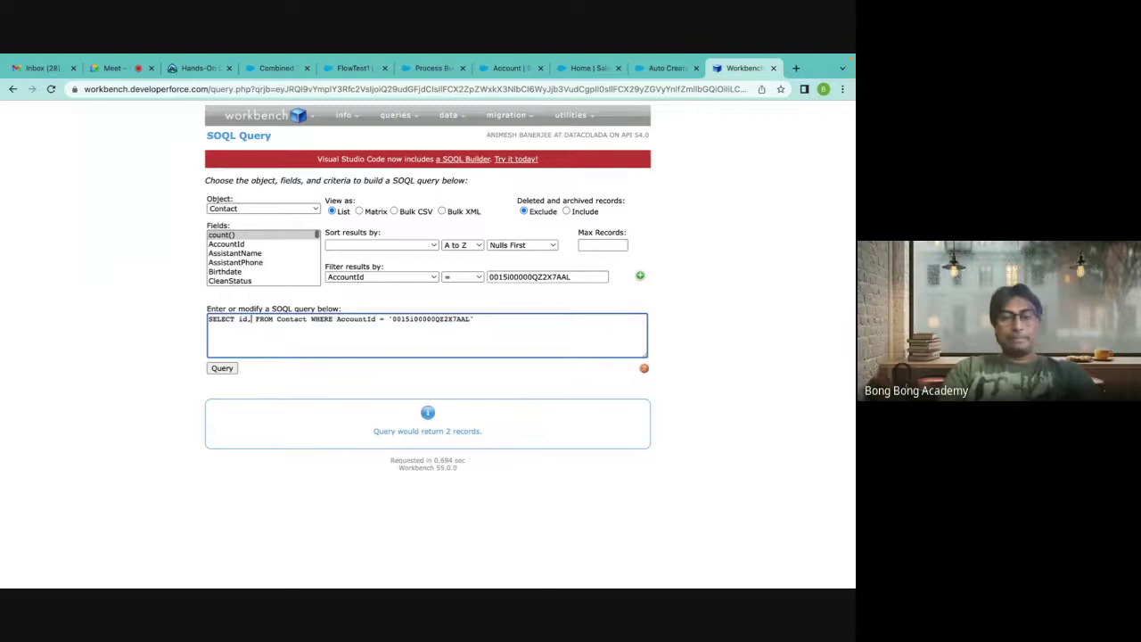
text(Name)
click(222, 369)
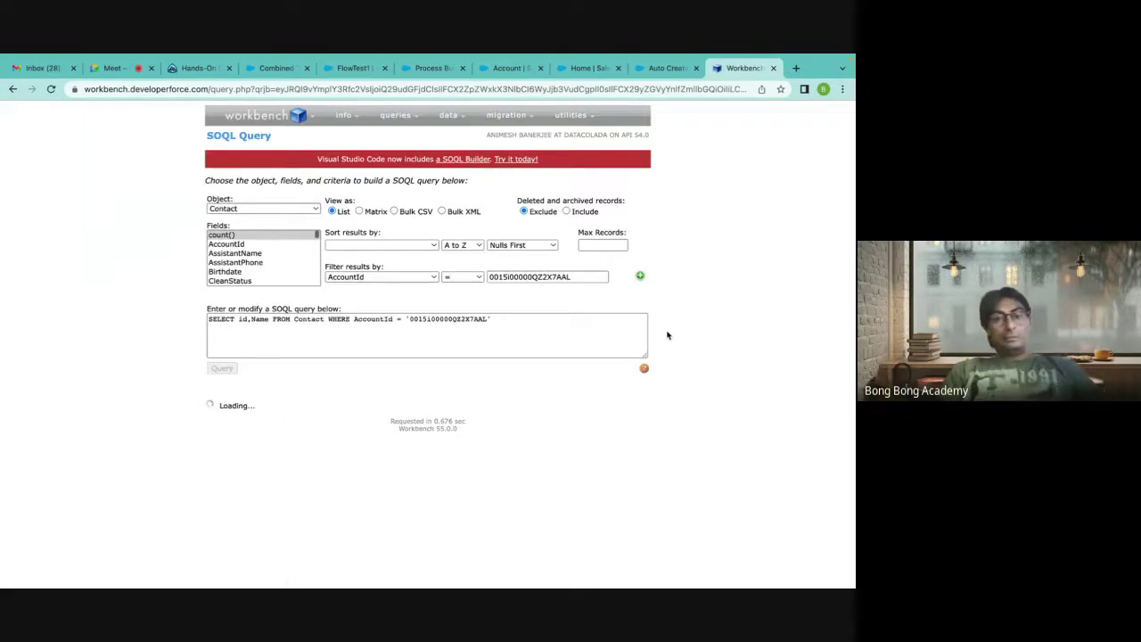
Append AccountId to the SELECT clause, rerun, and select the AccountId WHERE condition.
click(265, 326)
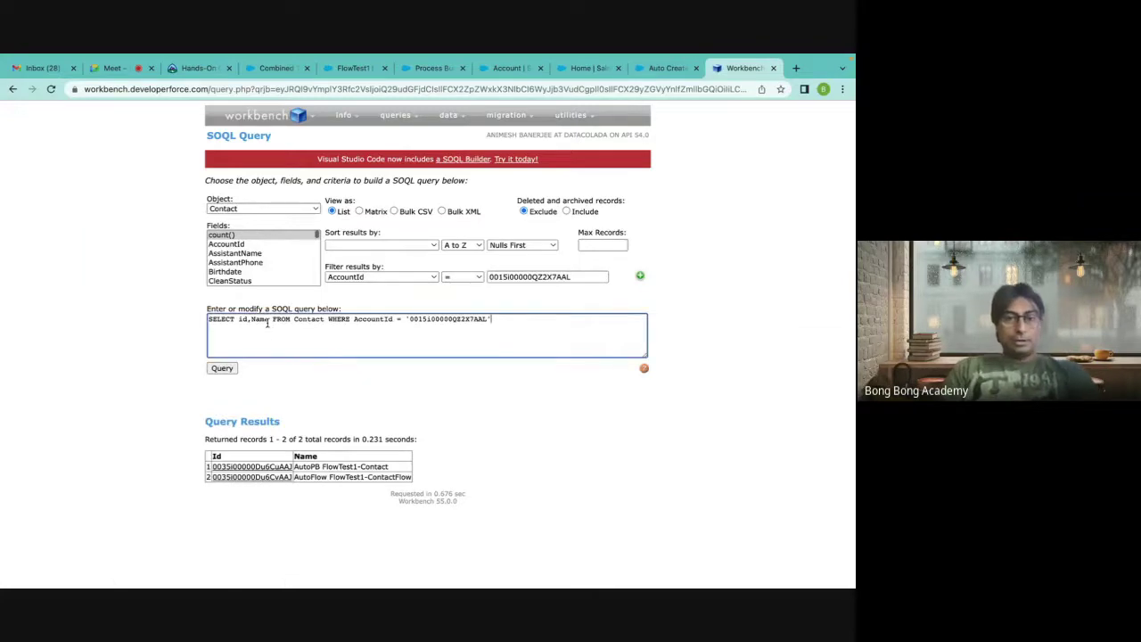
text(, Account)
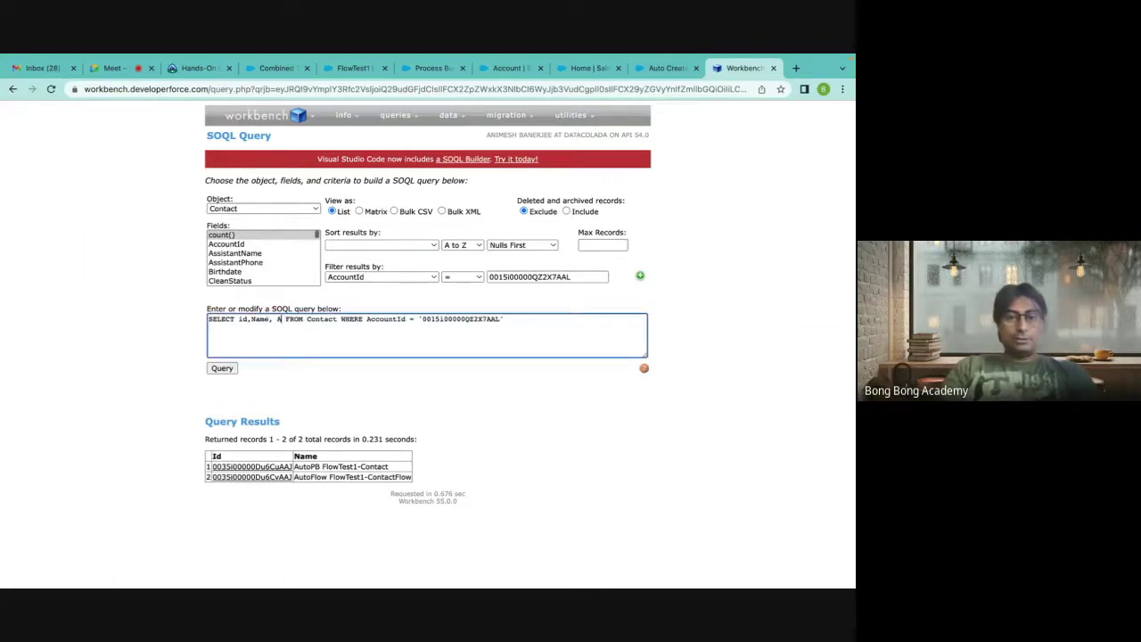
text(Id)
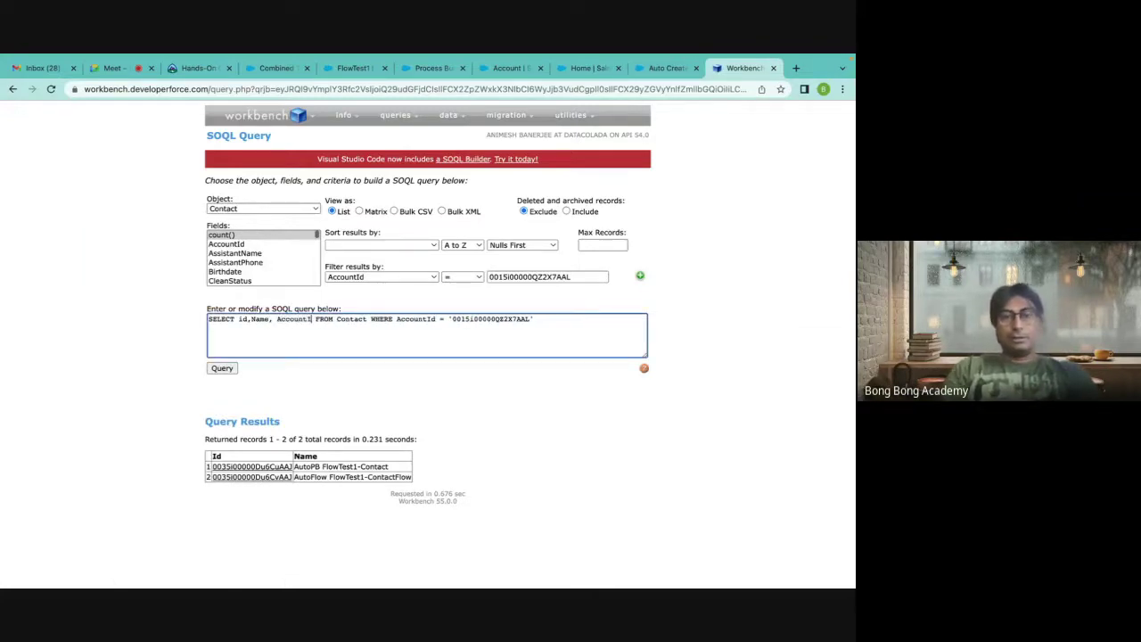
click(222, 368)
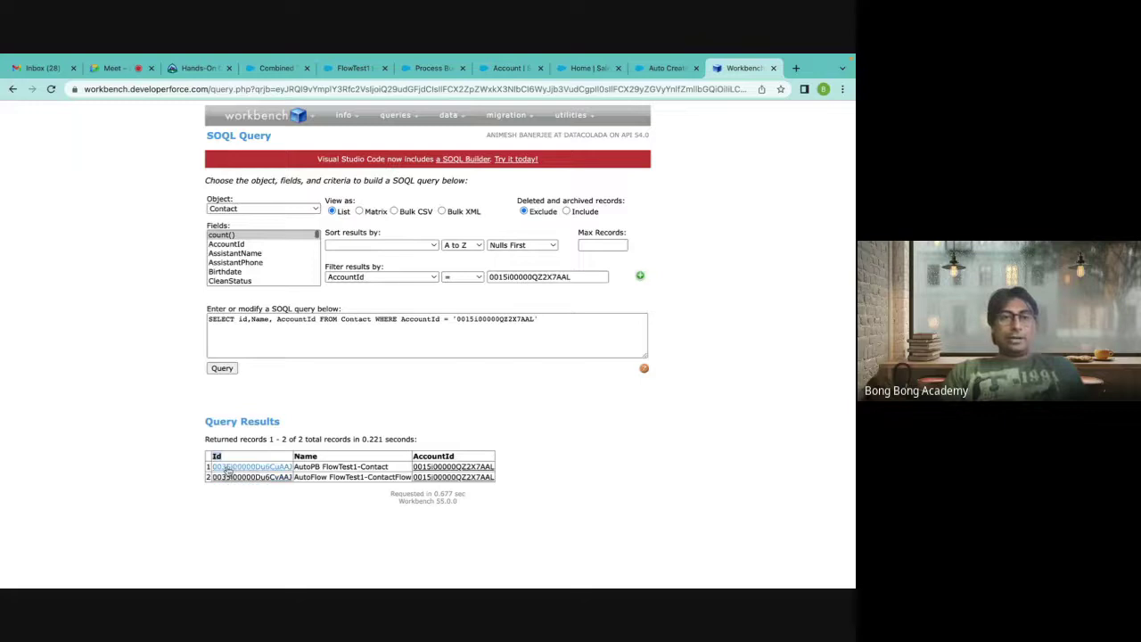
mouse_move(228, 477)
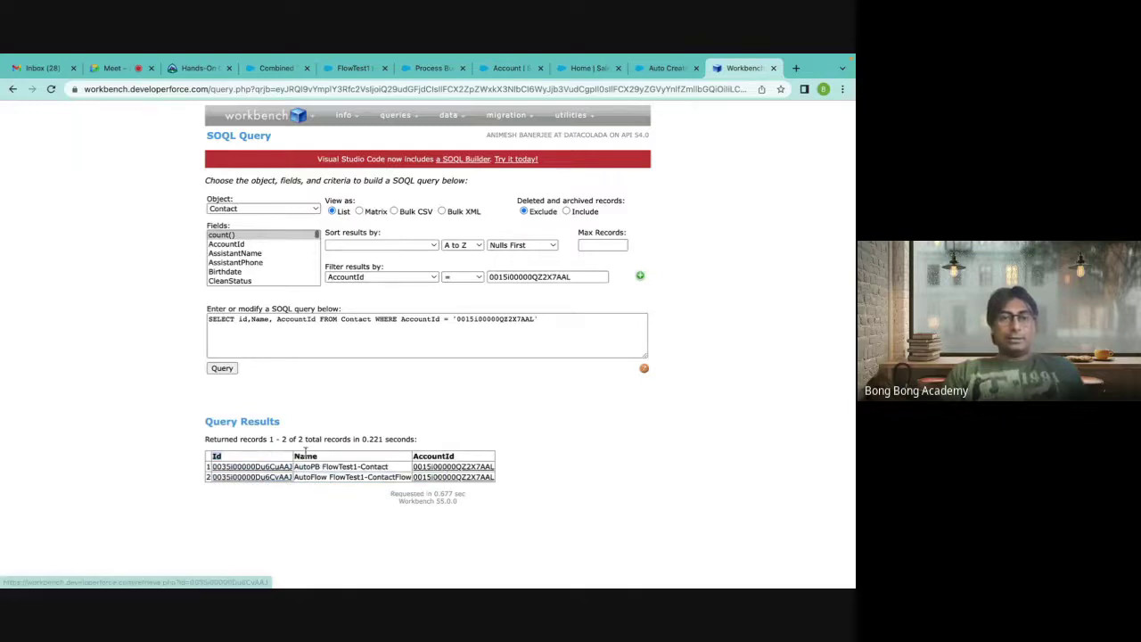
drag(295, 466, 469, 476)
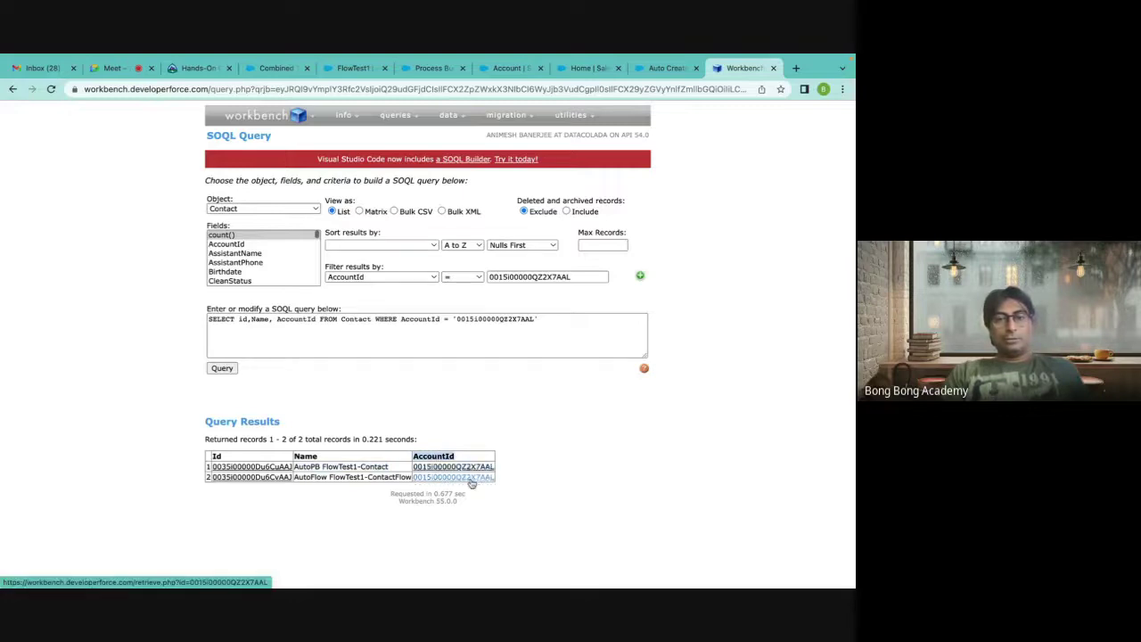
click(484, 319)
double_click(484, 319)
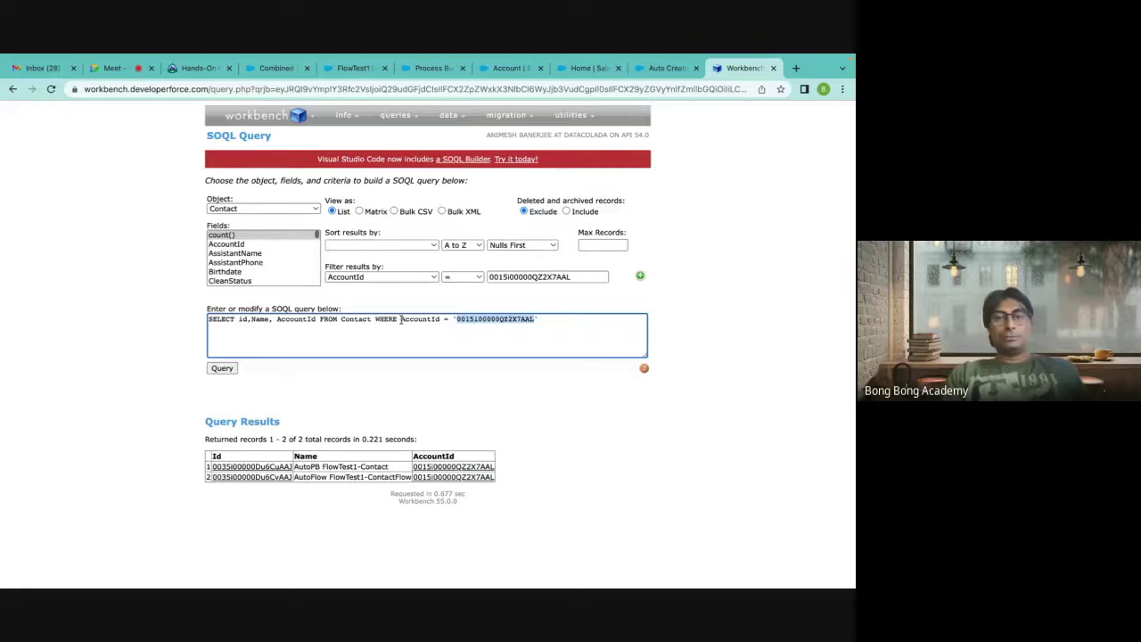
drag(401, 319, 537, 319)
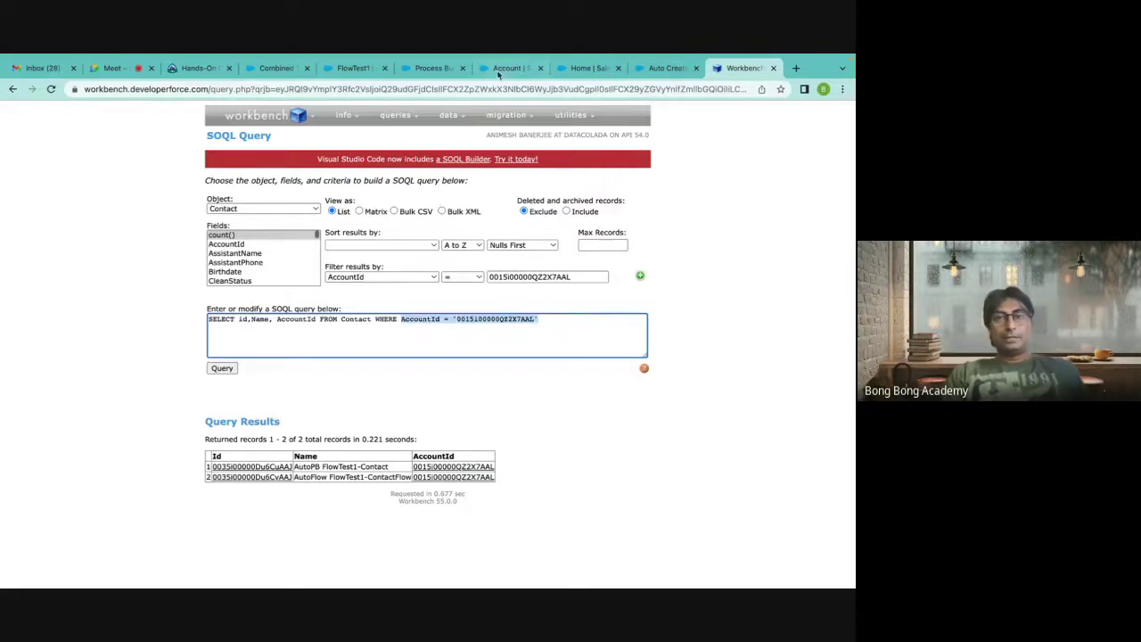
click(663, 69)
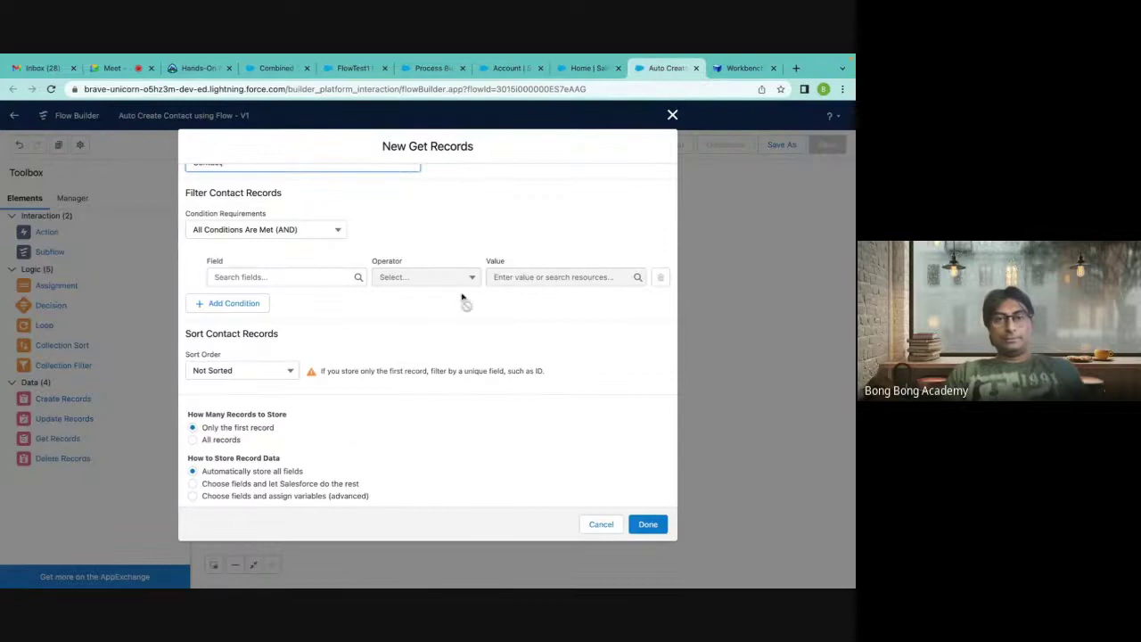
Filter Get Contacts on the AccountId field with the Equals operator.
scroll(287, 277, up, 2)
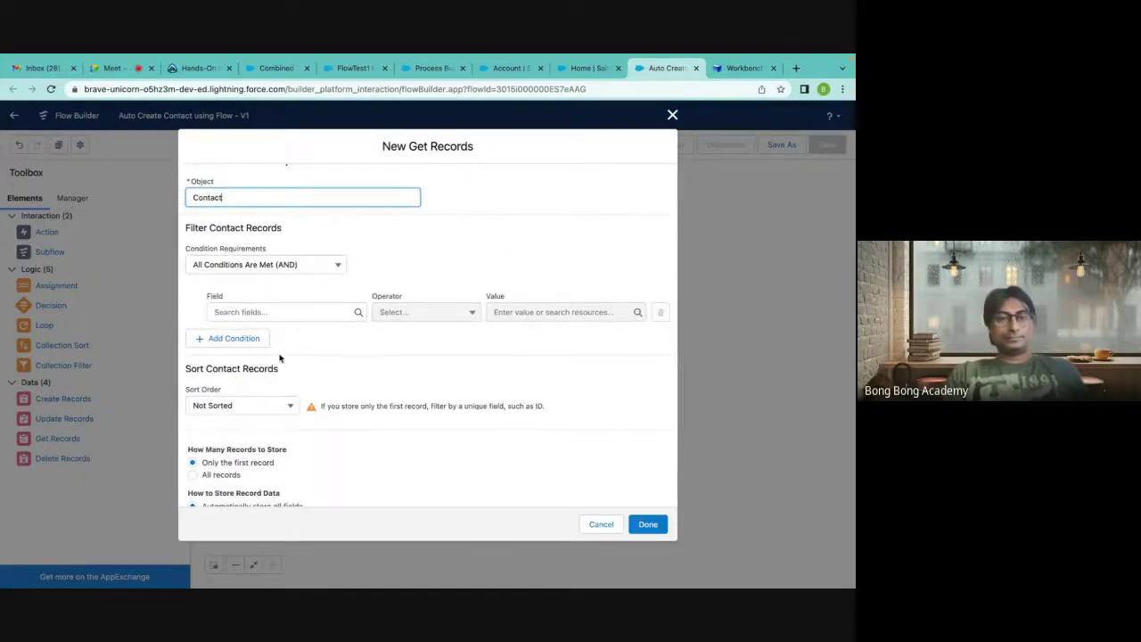
scroll(280, 358, up, 1)
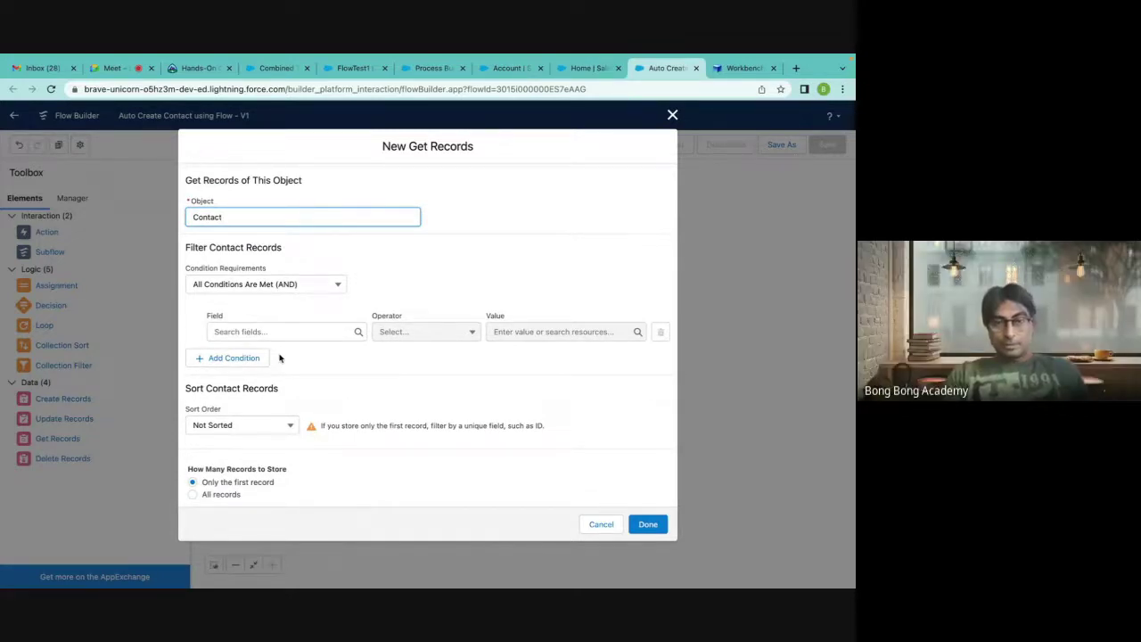
scroll(279, 357, up, 3)
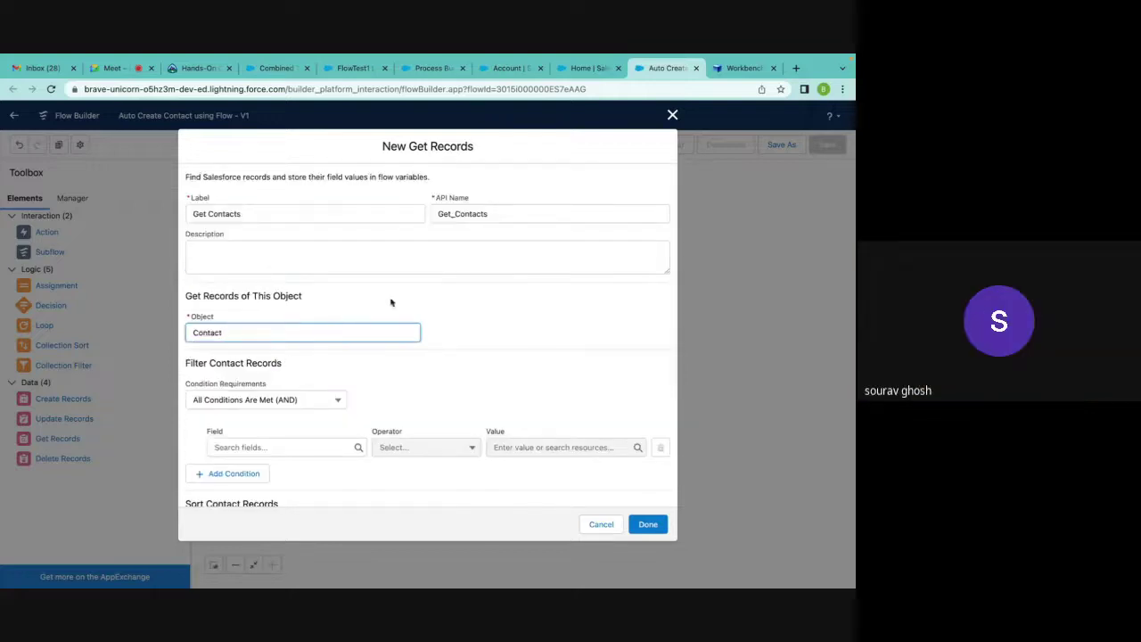
click(248, 448)
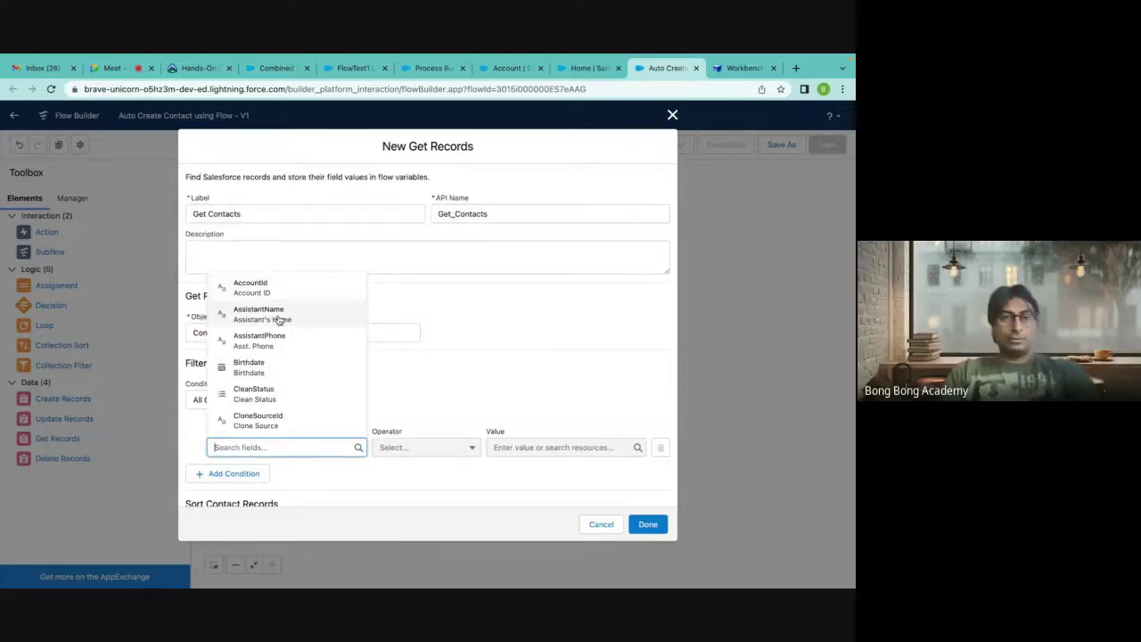
click(264, 292)
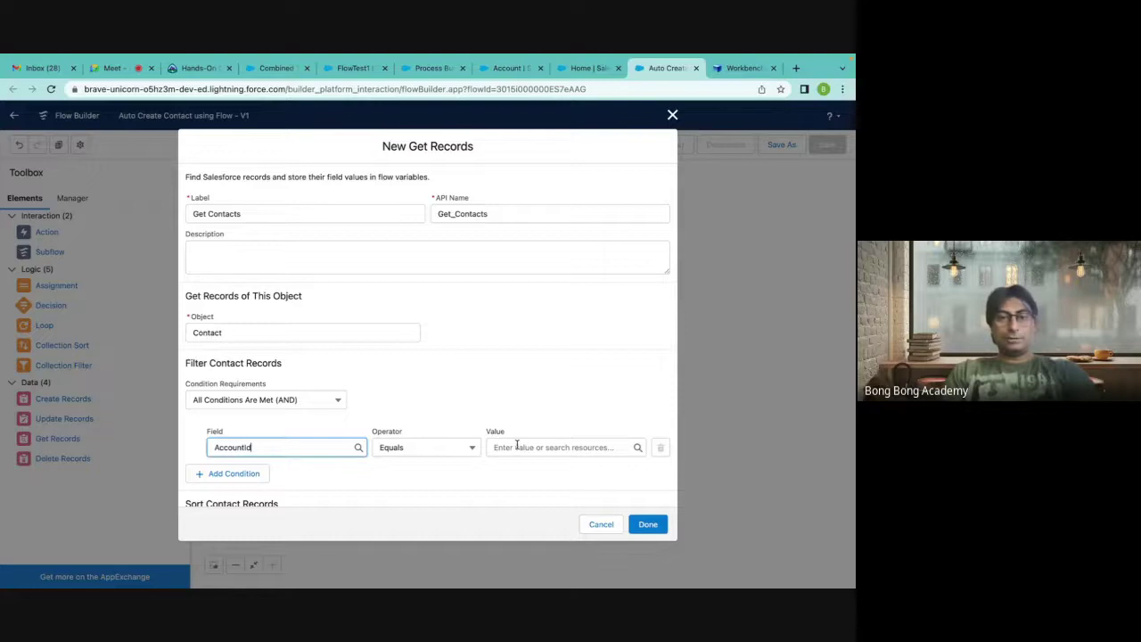
Set the AccountId filter value to {!$Record.Id}, the triggering account's Id.
scroll(516, 445, down, 2)
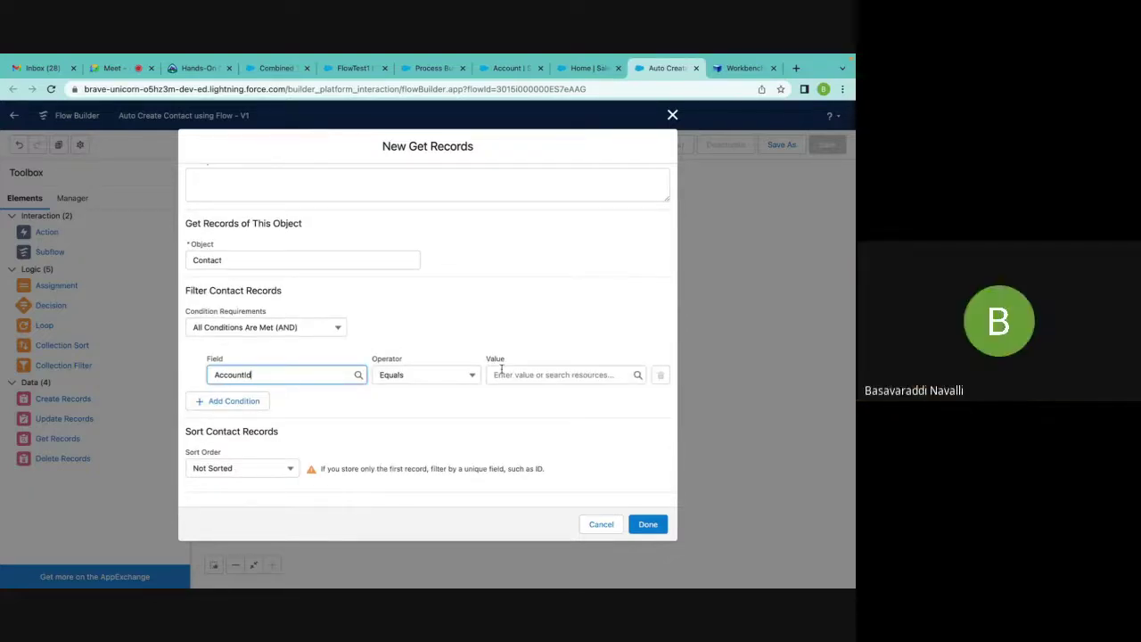
click(501, 369)
text($re)
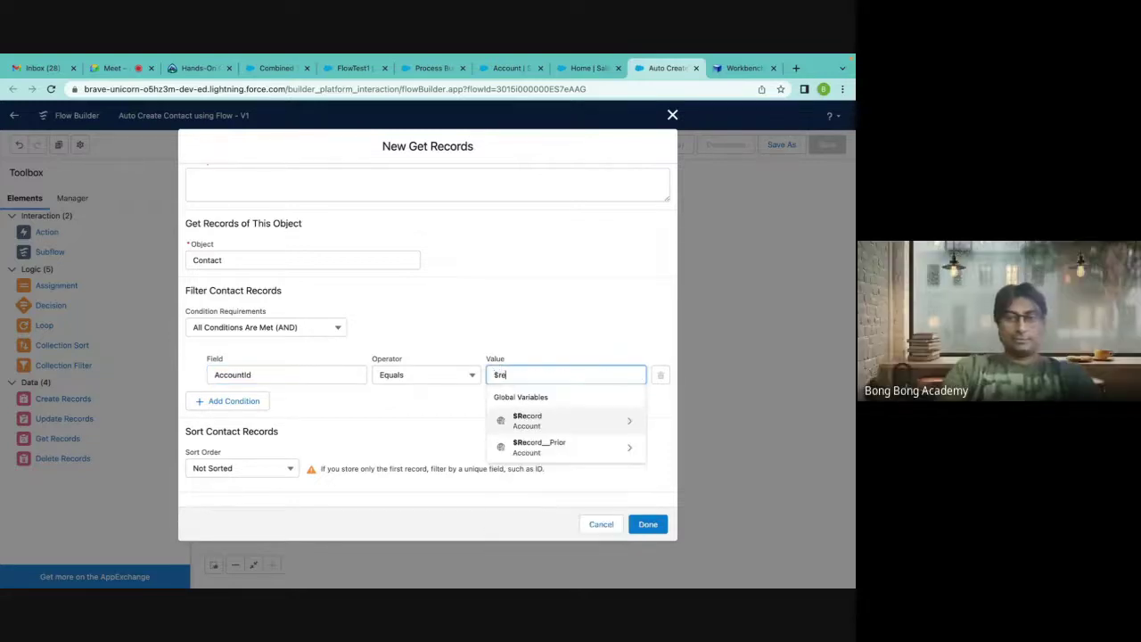
click(542, 427)
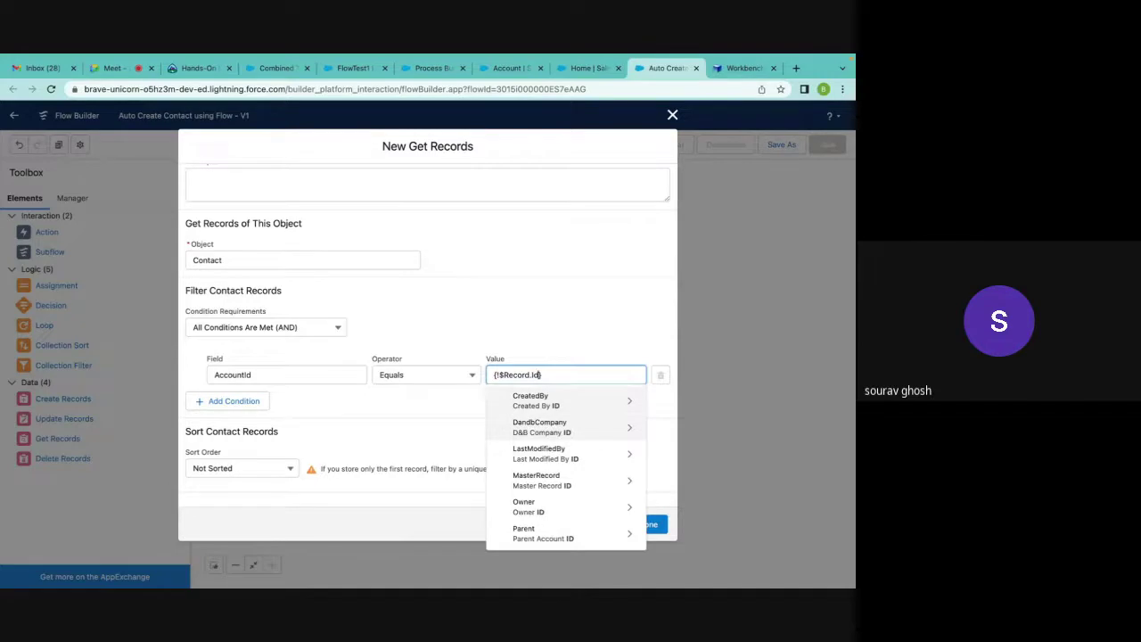
text(d)
click(559, 468)
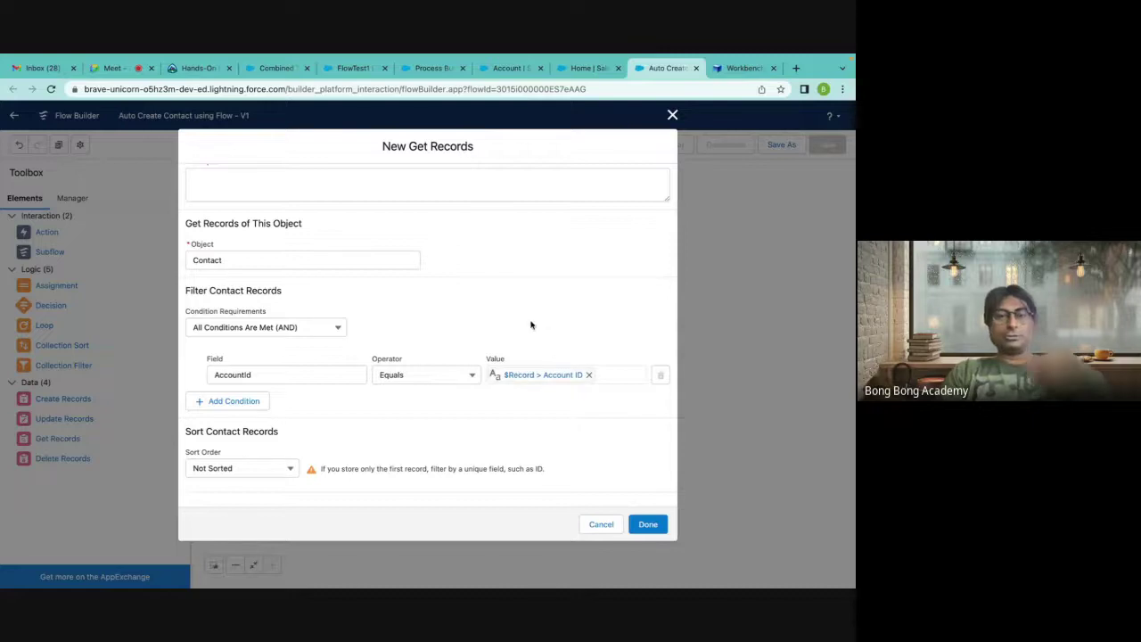
scroll(532, 324, down, 1)
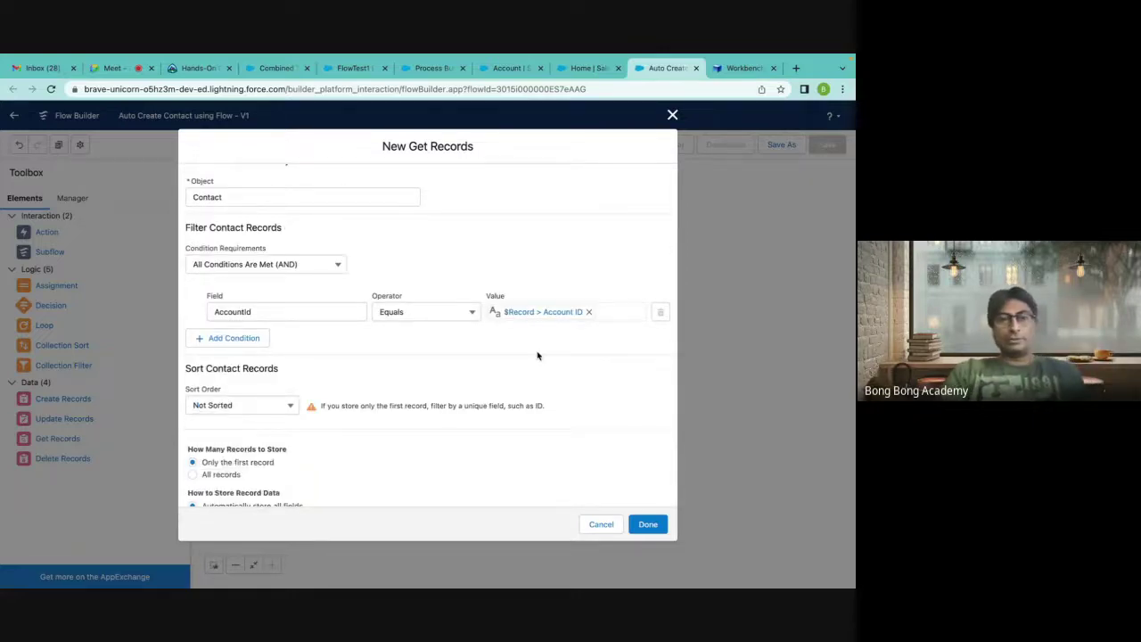
scroll(538, 356, down, 1)
scroll(538, 355, up, 1)
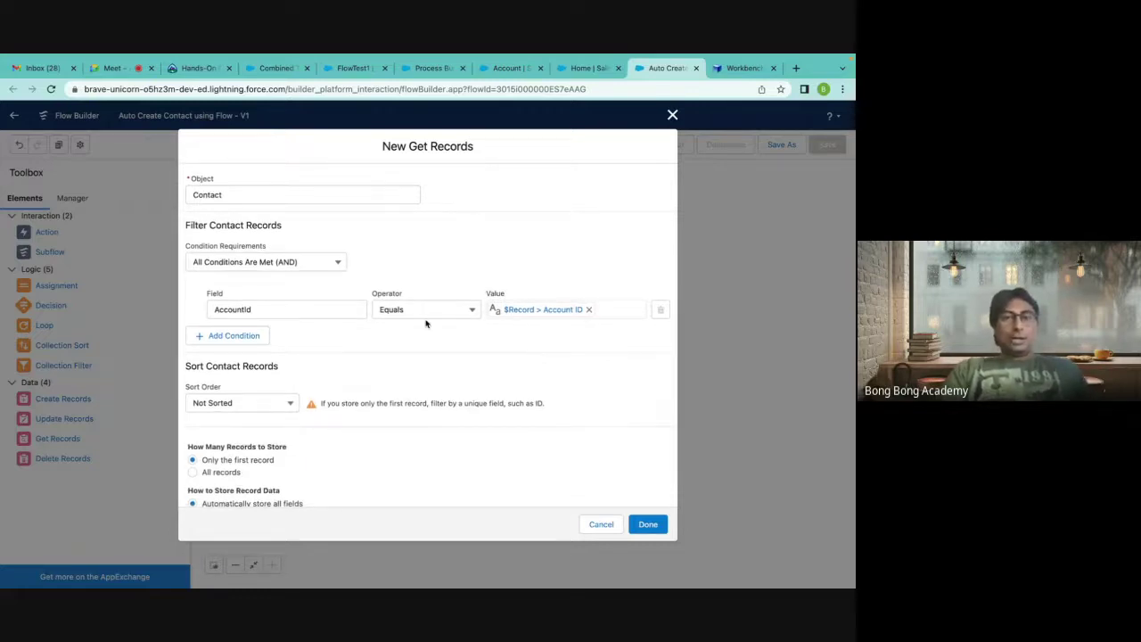
click(522, 316)
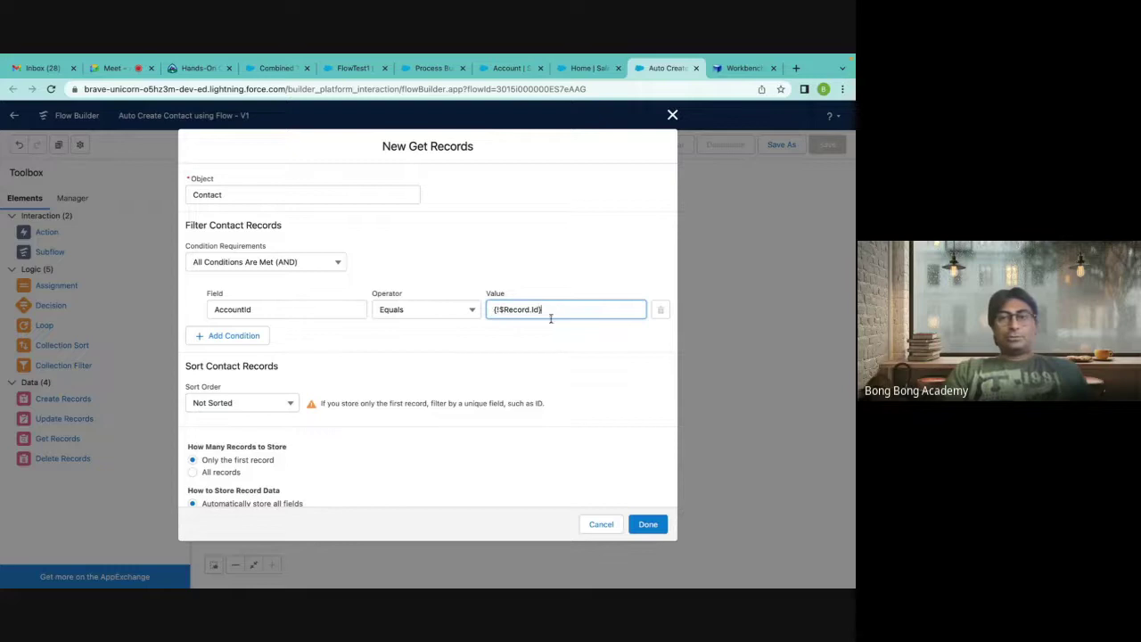
click(497, 259)
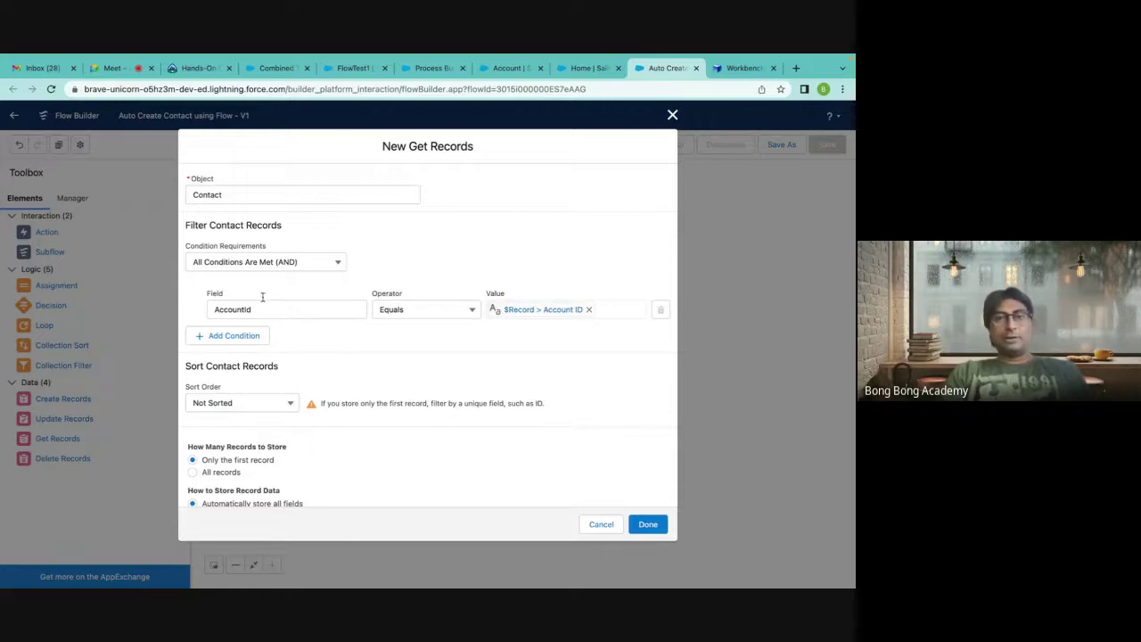
scroll(368, 346, up, 5)
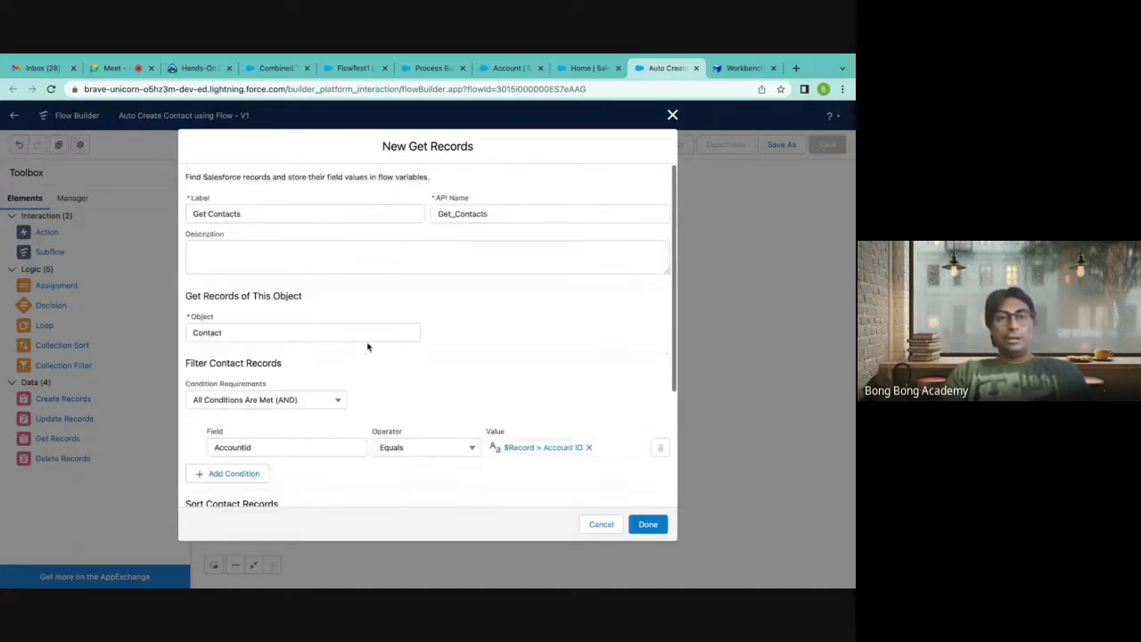
scroll(461, 327, down, 3)
Confirm the New Get Records dialog with Done to add Get Contacts.
scroll(462, 327, down, 3)
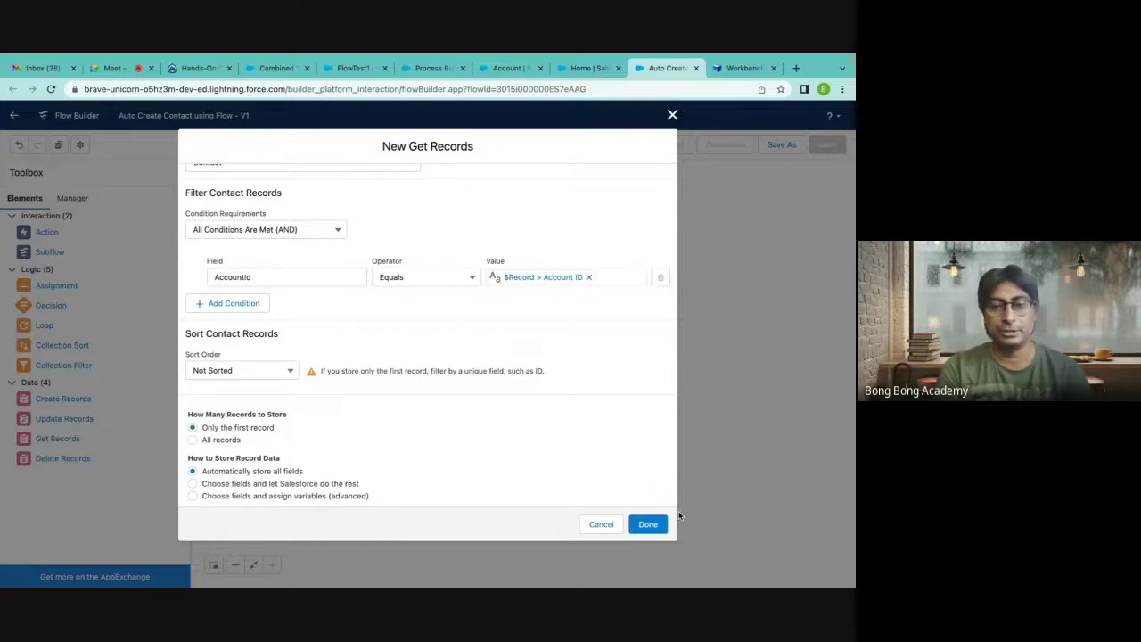
click(649, 525)
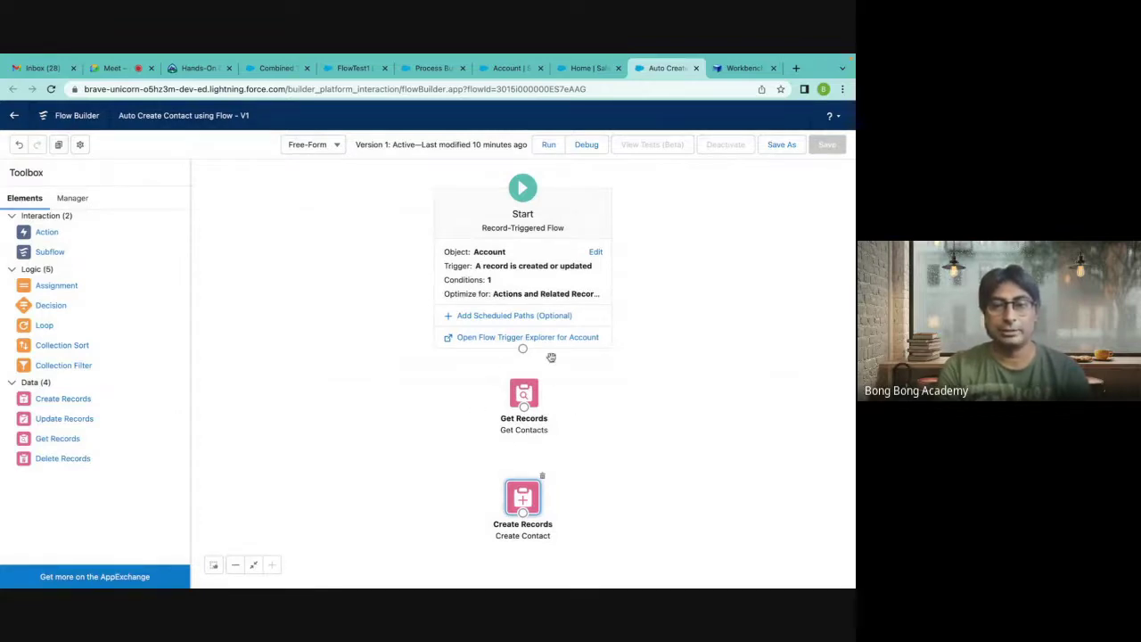
Draw connectors Start → Get Contacts → Create Contact, repositioning Create Contact.
drag(522, 353, 525, 393)
click(527, 394)
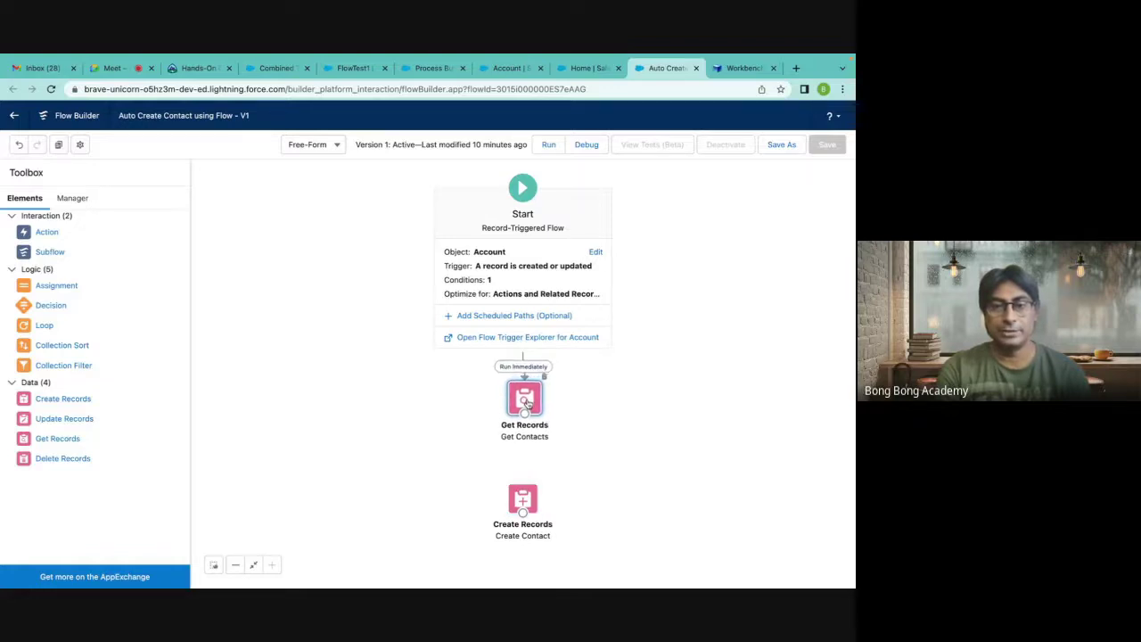
drag(525, 510, 721, 410)
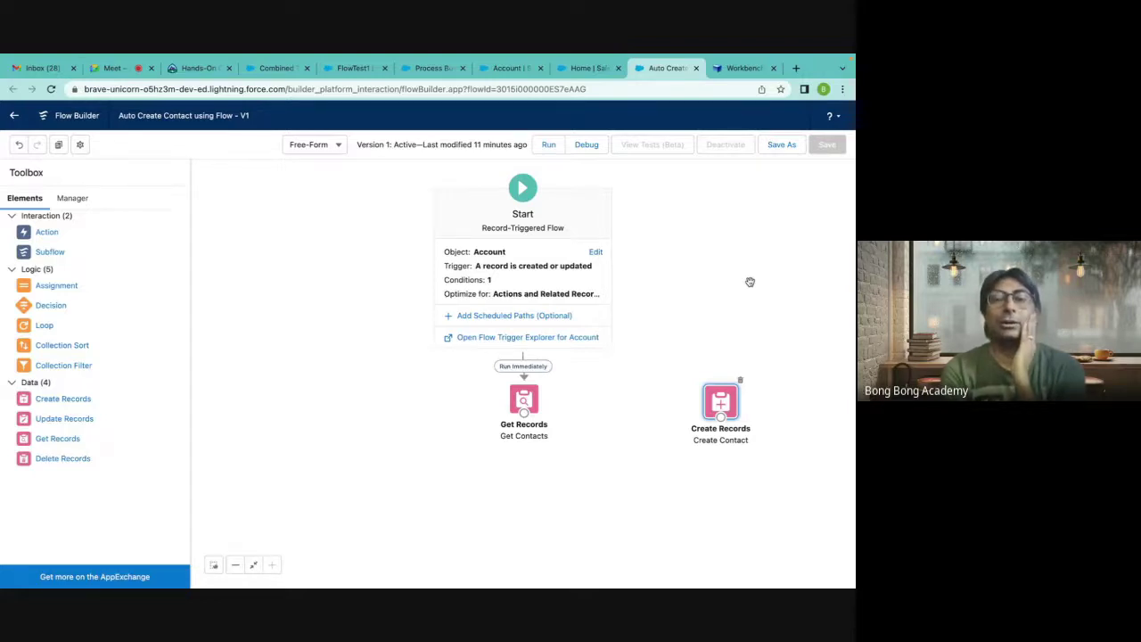
drag(524, 413, 727, 404)
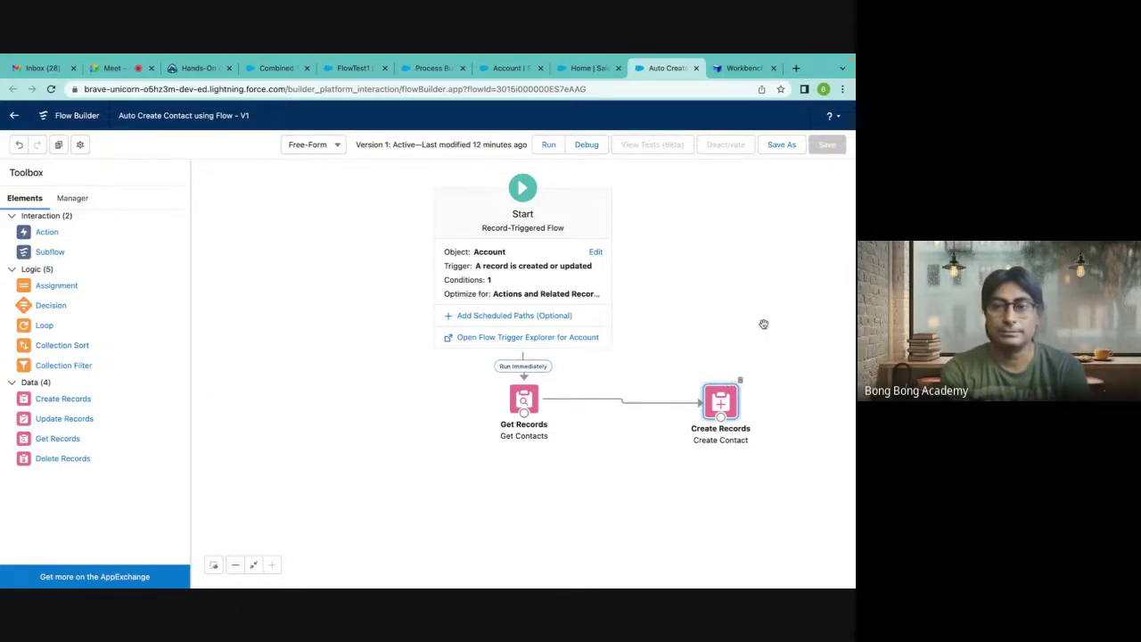
Save As a new version, creating Version 2, and activate V2.
click(781, 146)
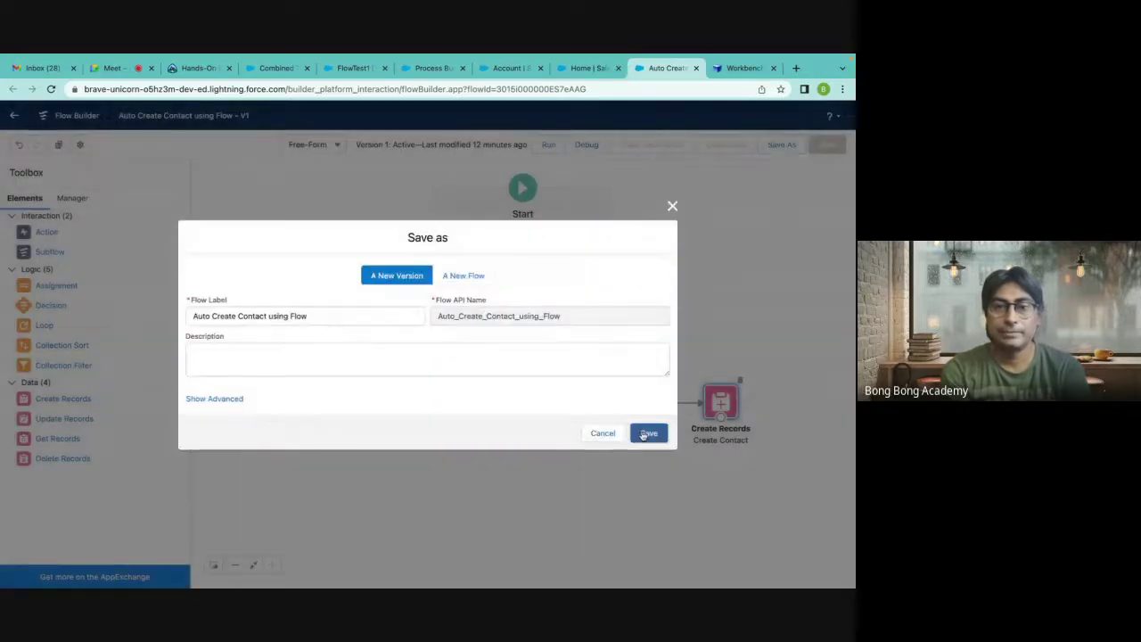
click(647, 430)
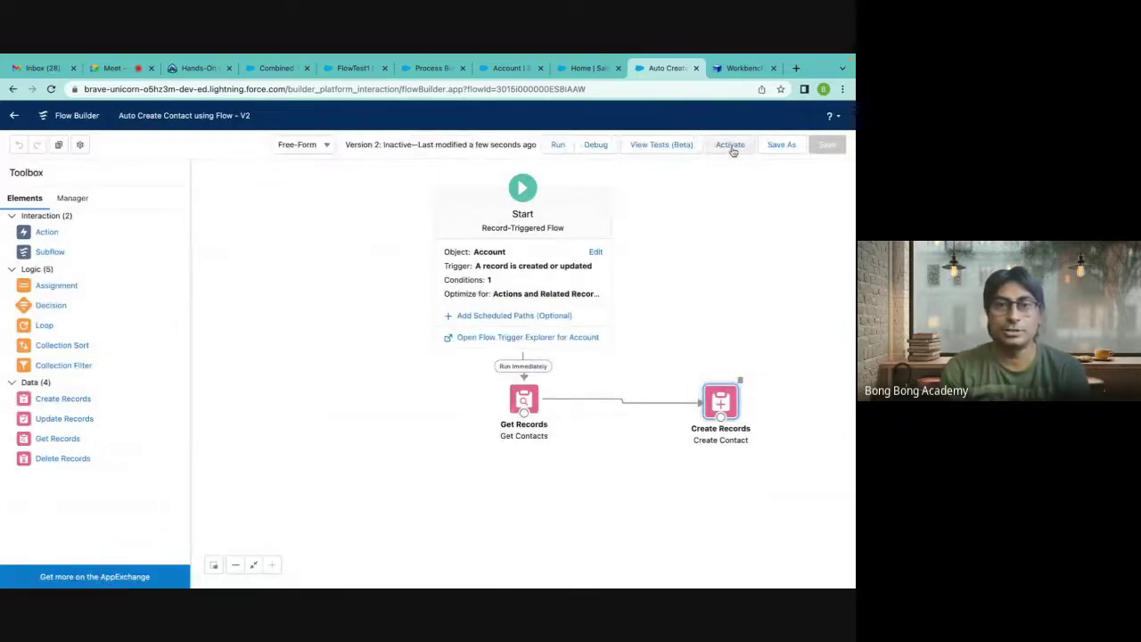
click(731, 148)
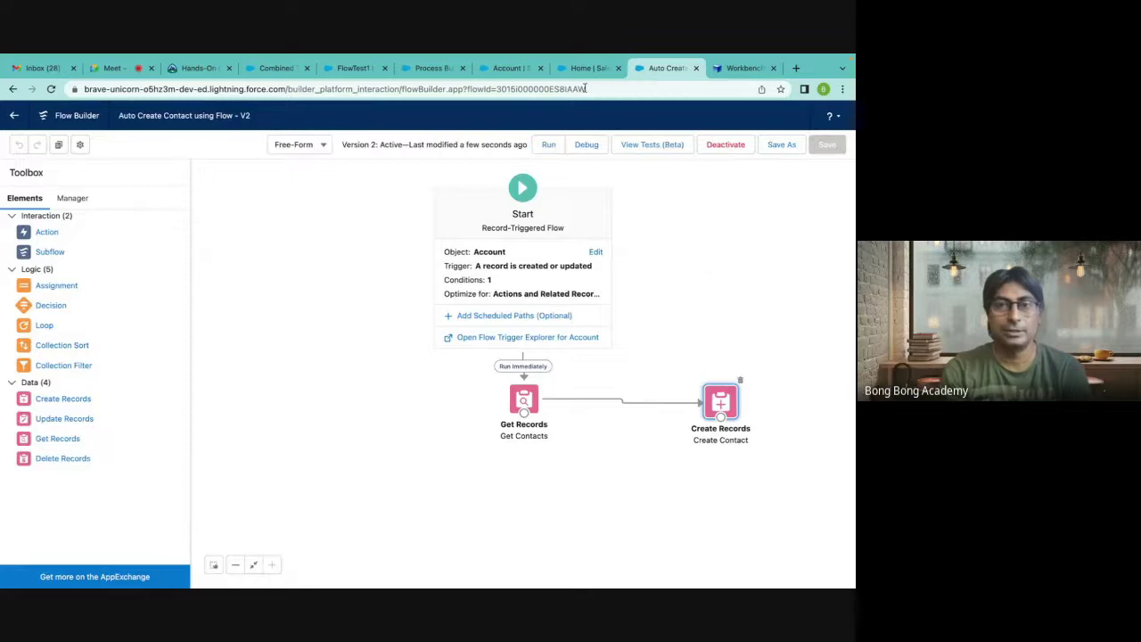
Open the FlowTest1 account record and view its related contacts.
click(353, 68)
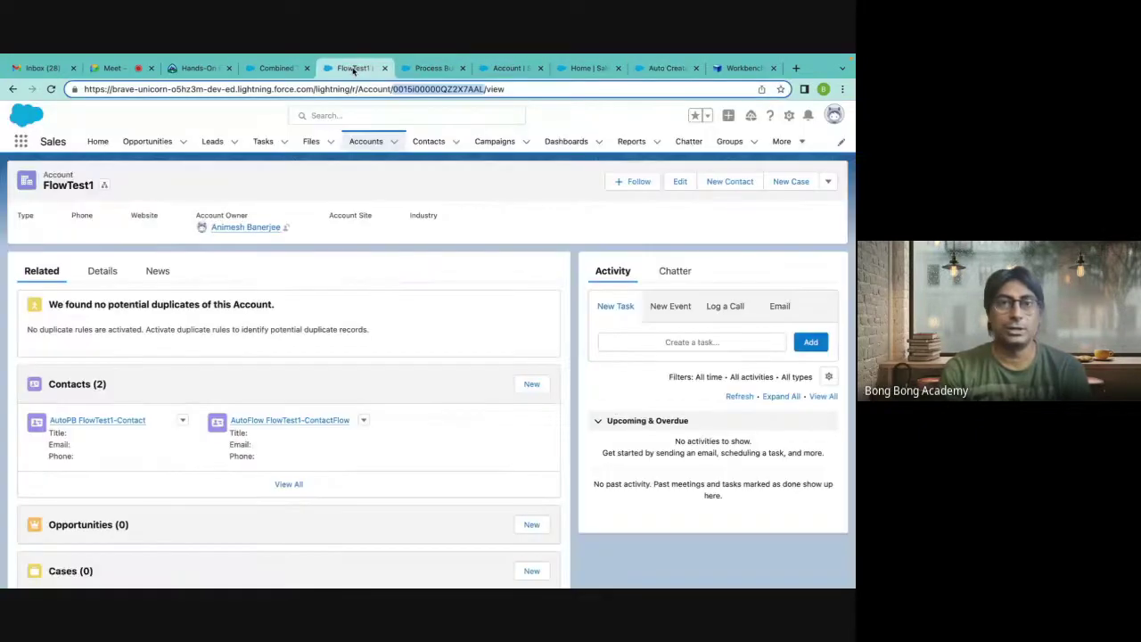
click(366, 141)
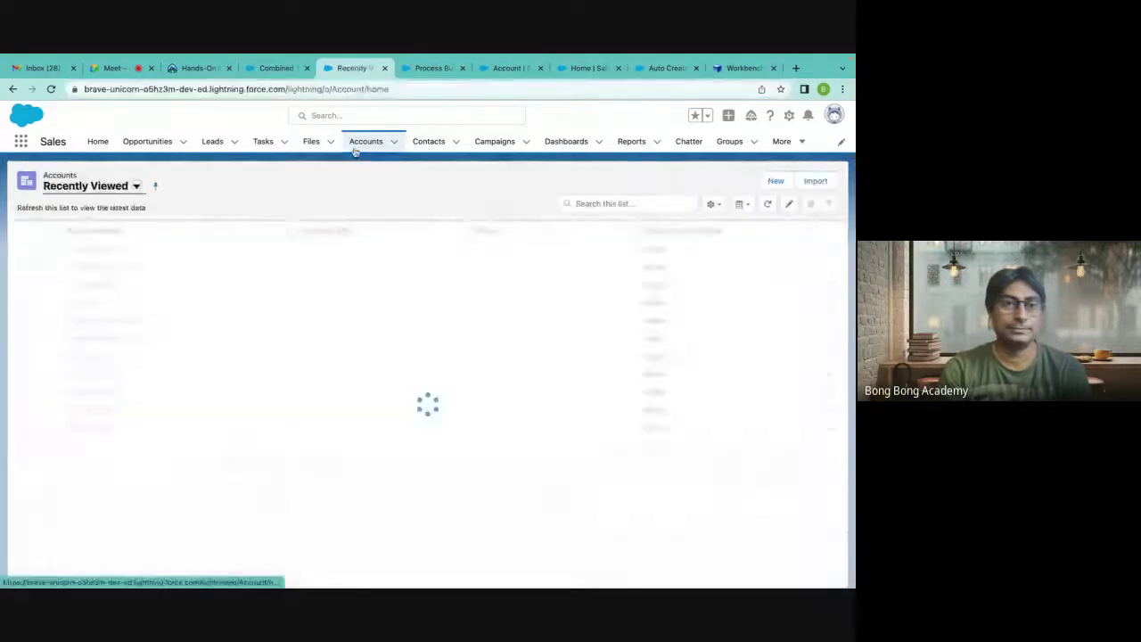
click(769, 181)
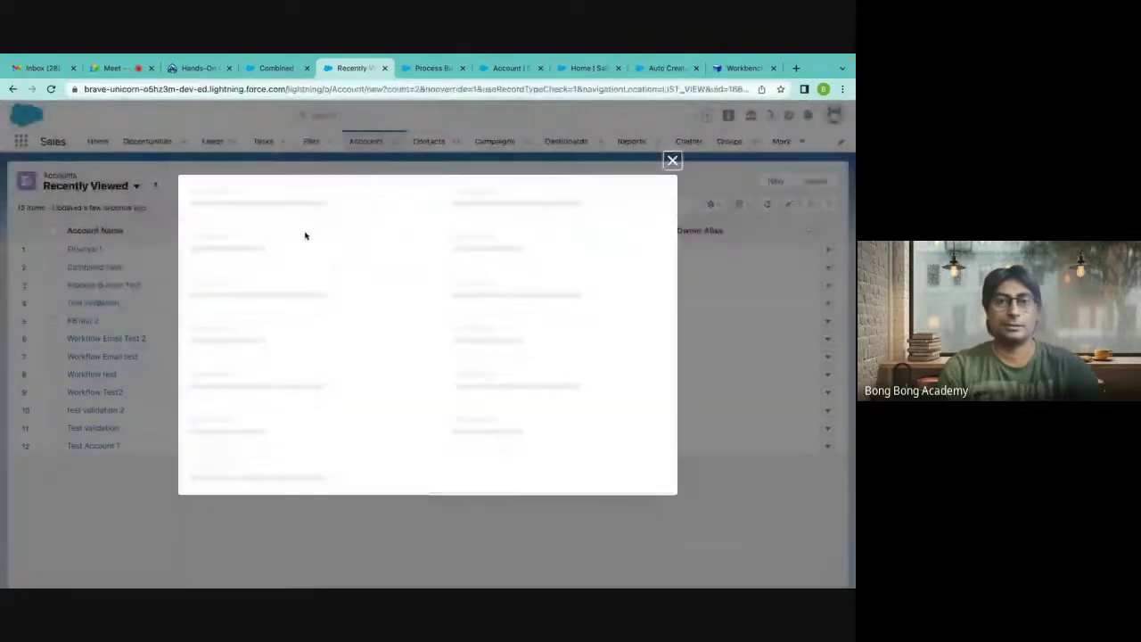
click(673, 115)
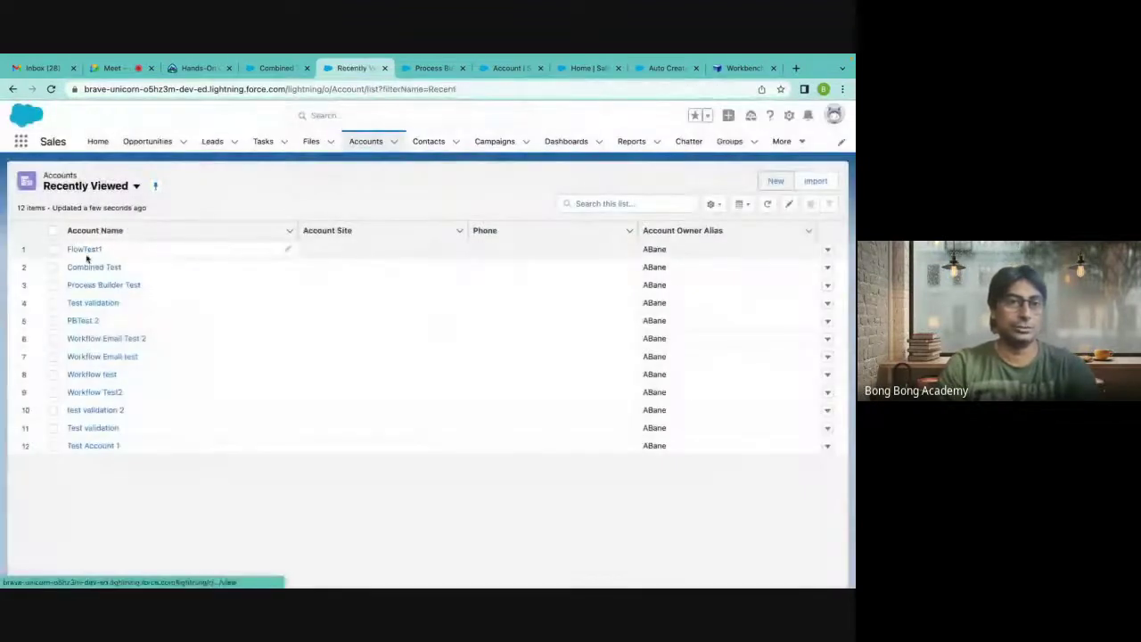
click(84, 248)
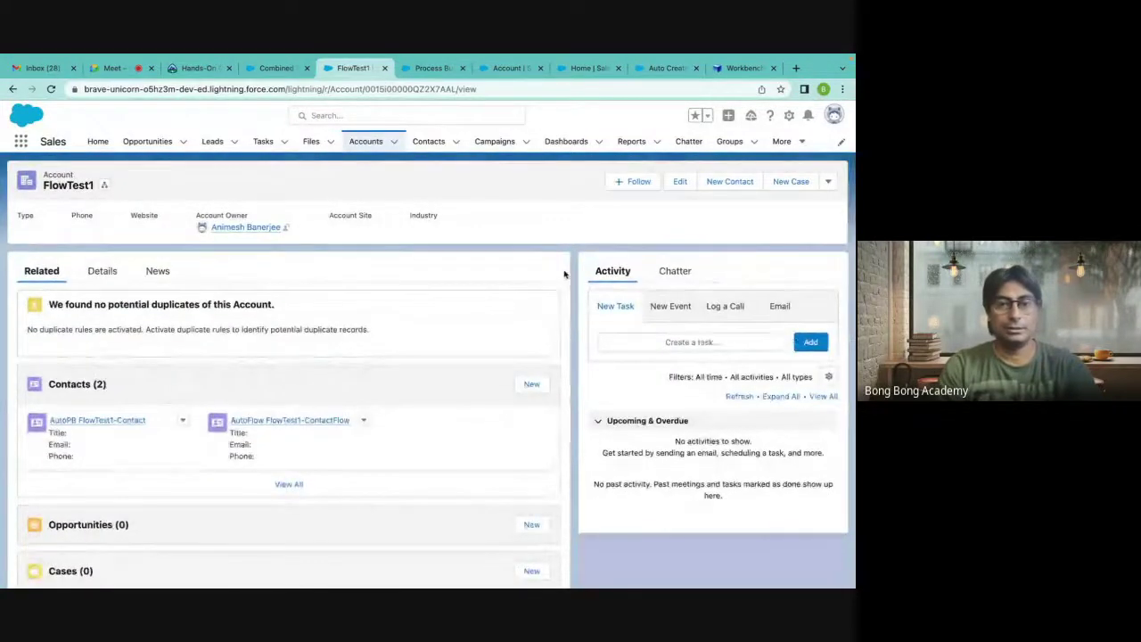
click(289, 484)
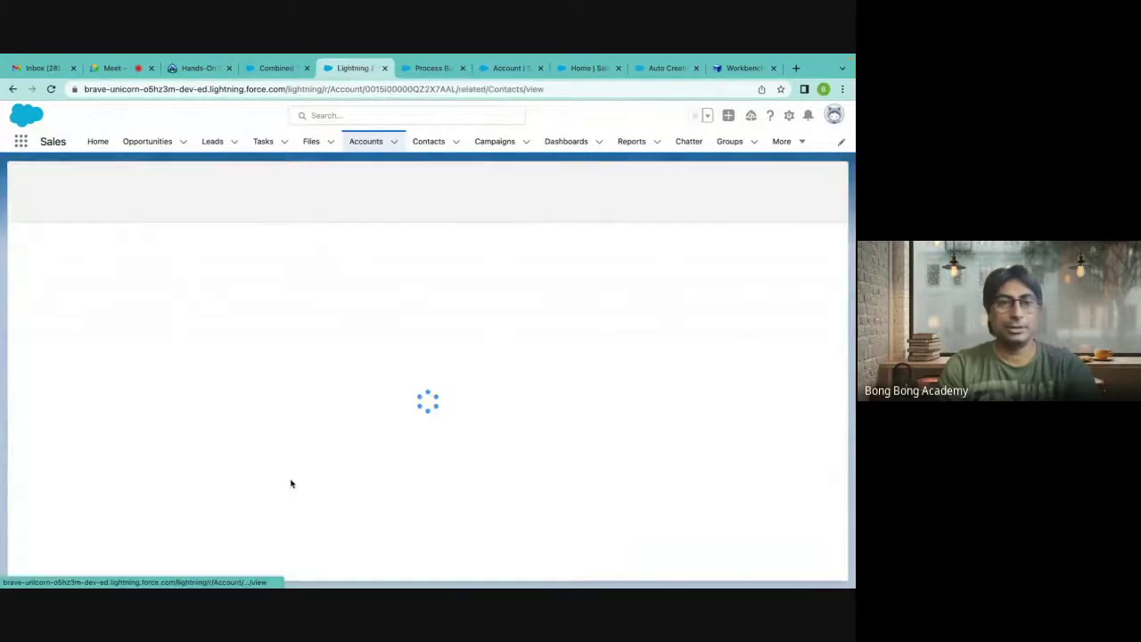
click(368, 145)
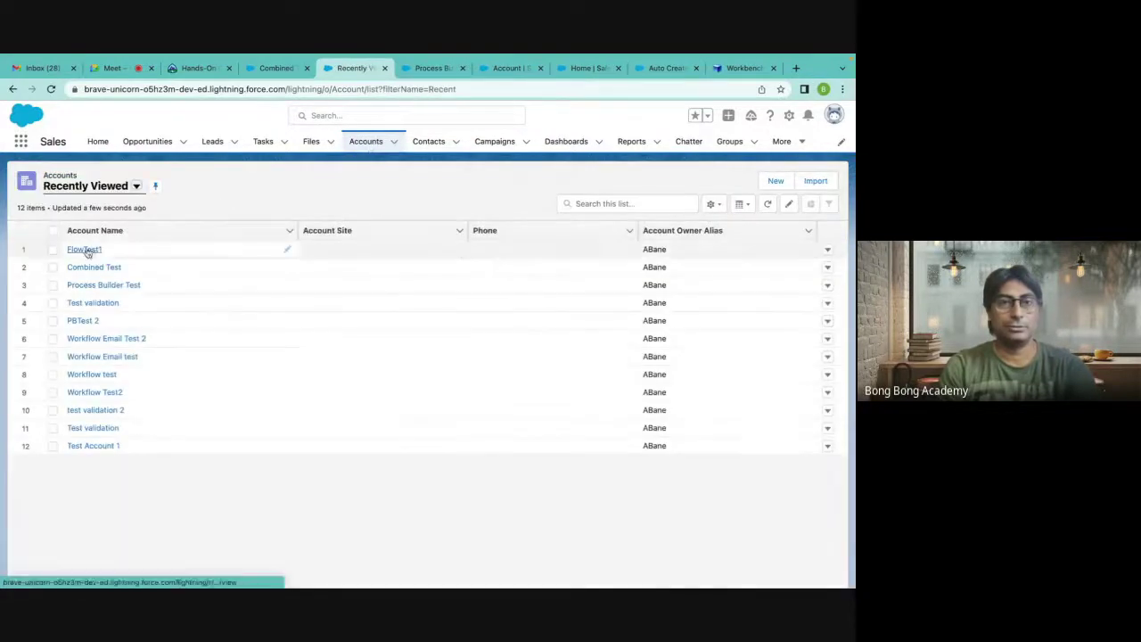
click(85, 249)
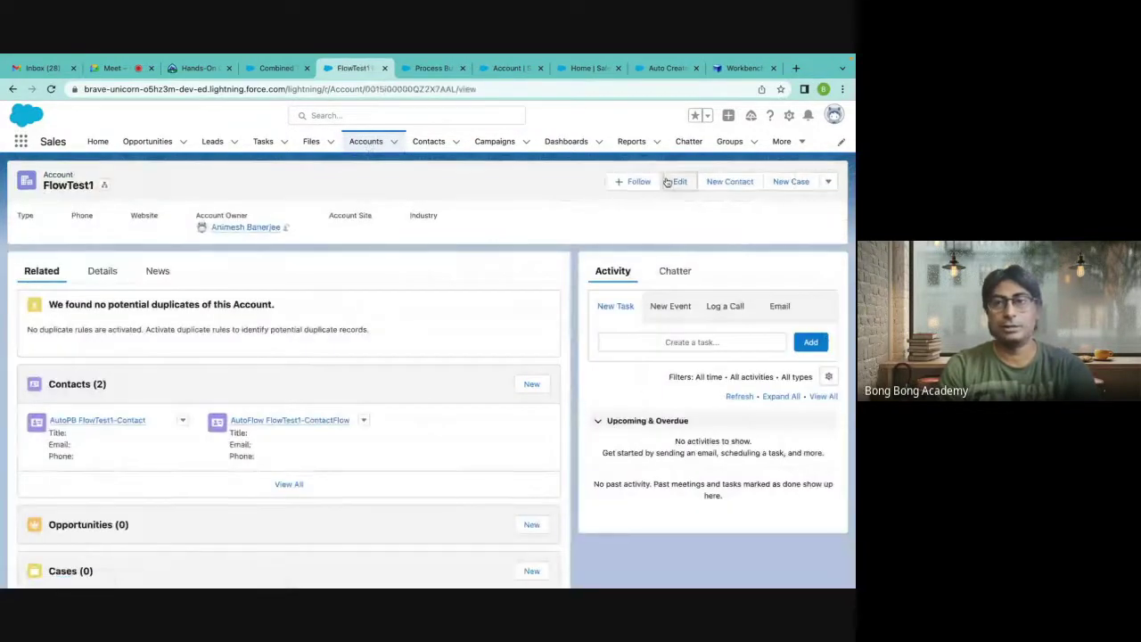
Edit and save FlowTest1 to trigger the flow, confirming three contacts now appear.
click(673, 181)
scroll(621, 444, down, 10)
click(484, 521)
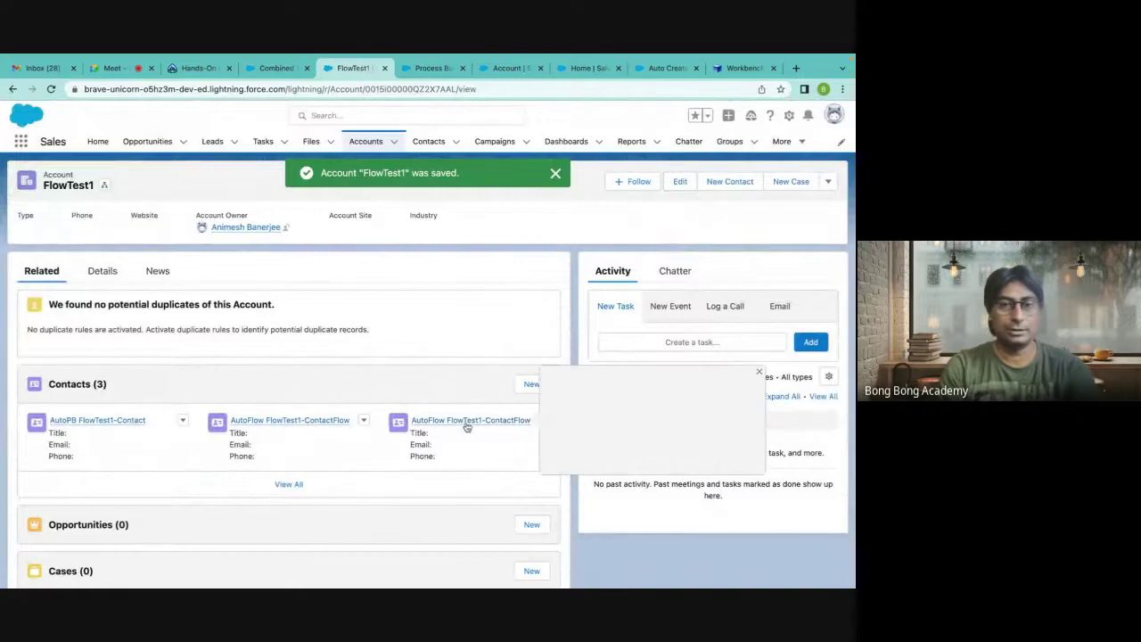
click(291, 485)
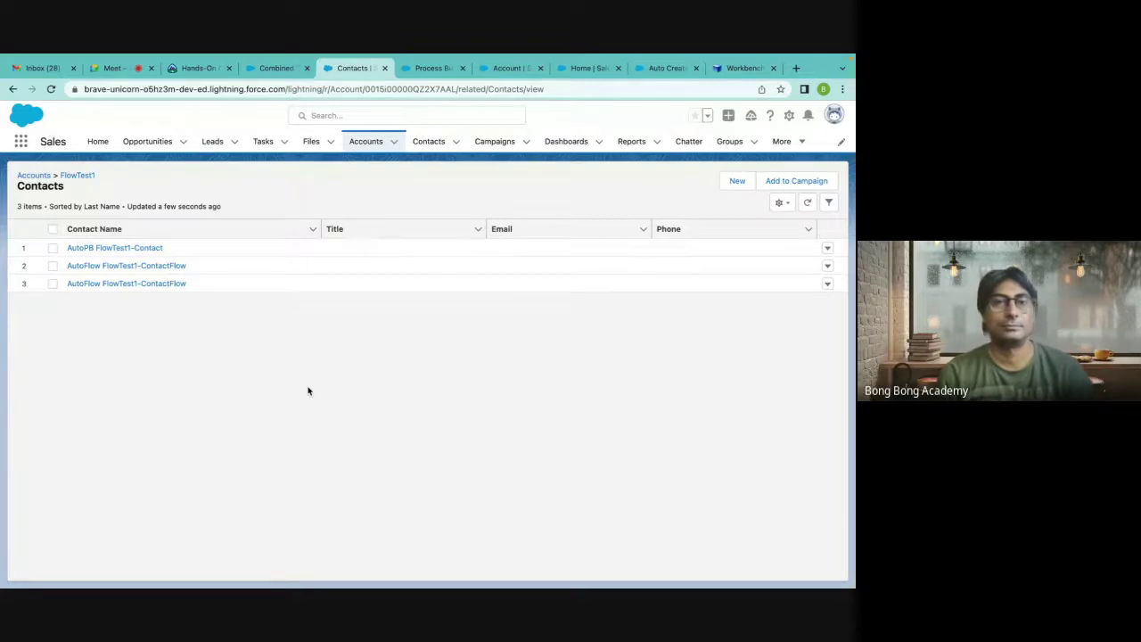
click(430, 68)
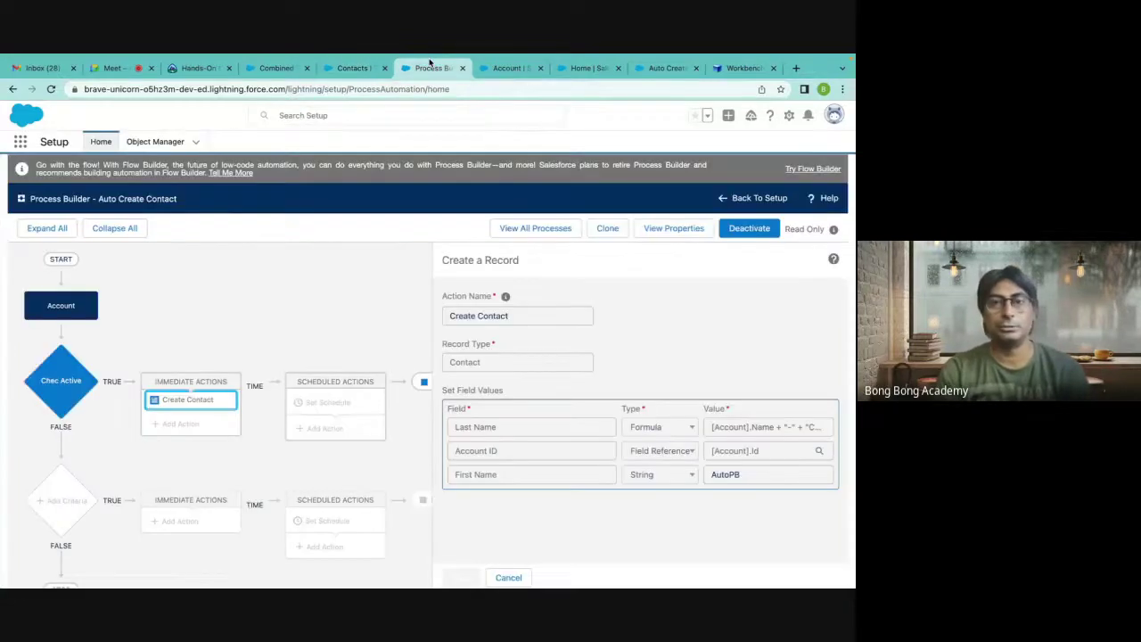
click(498, 70)
click(584, 68)
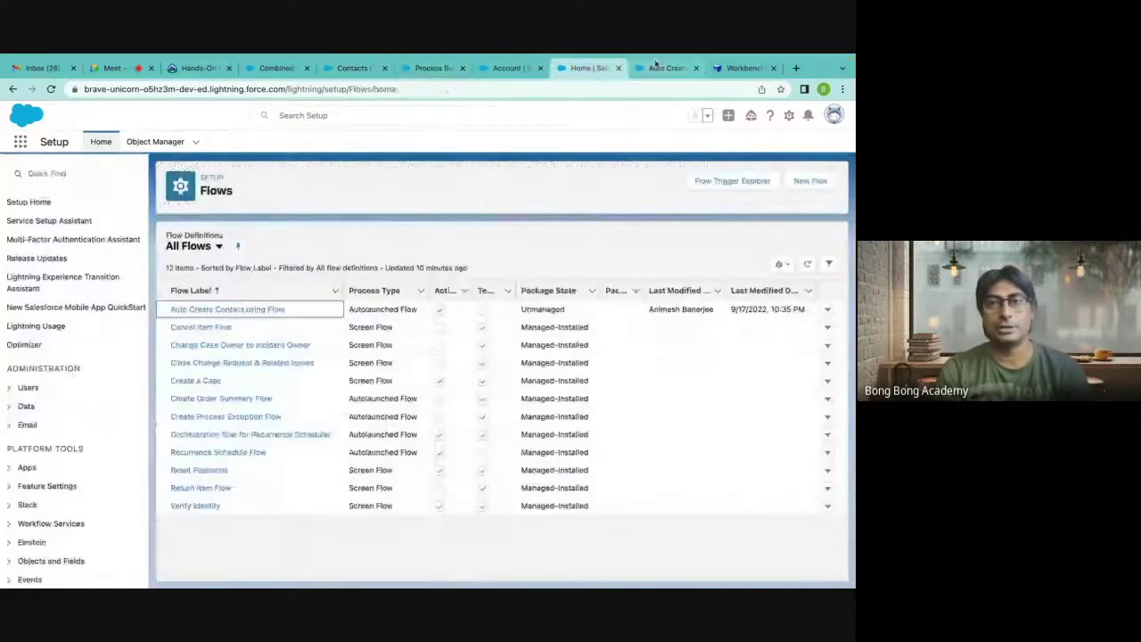
Delete the Get Contacts-to-Create Contact connector and drop a new Decision onto the canvas.
click(657, 67)
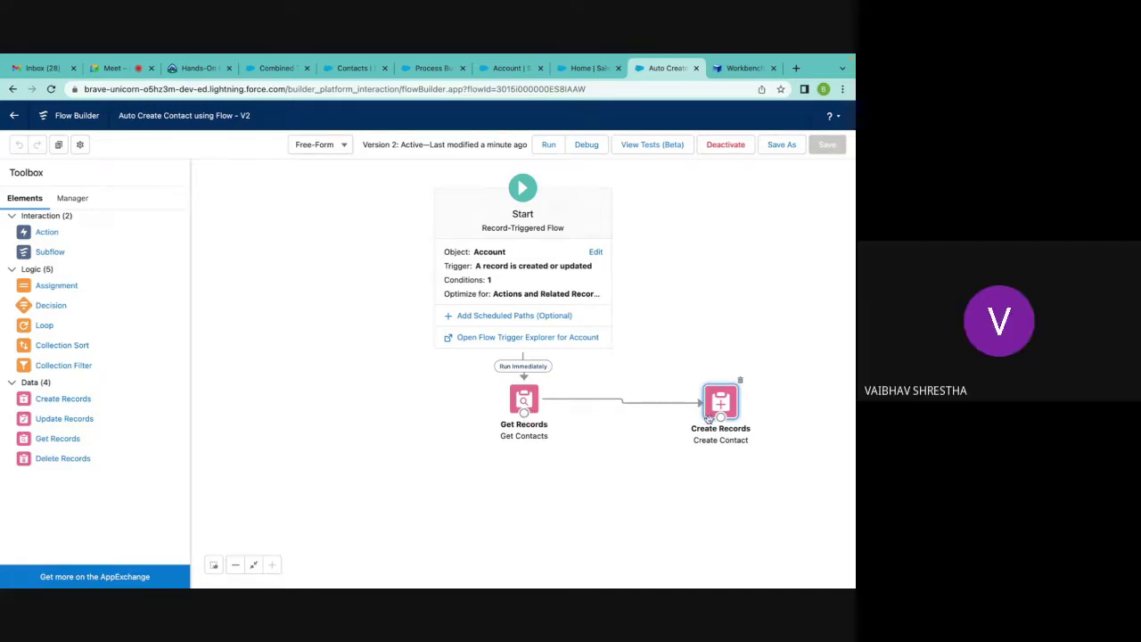
click(632, 406)
key(Delete)
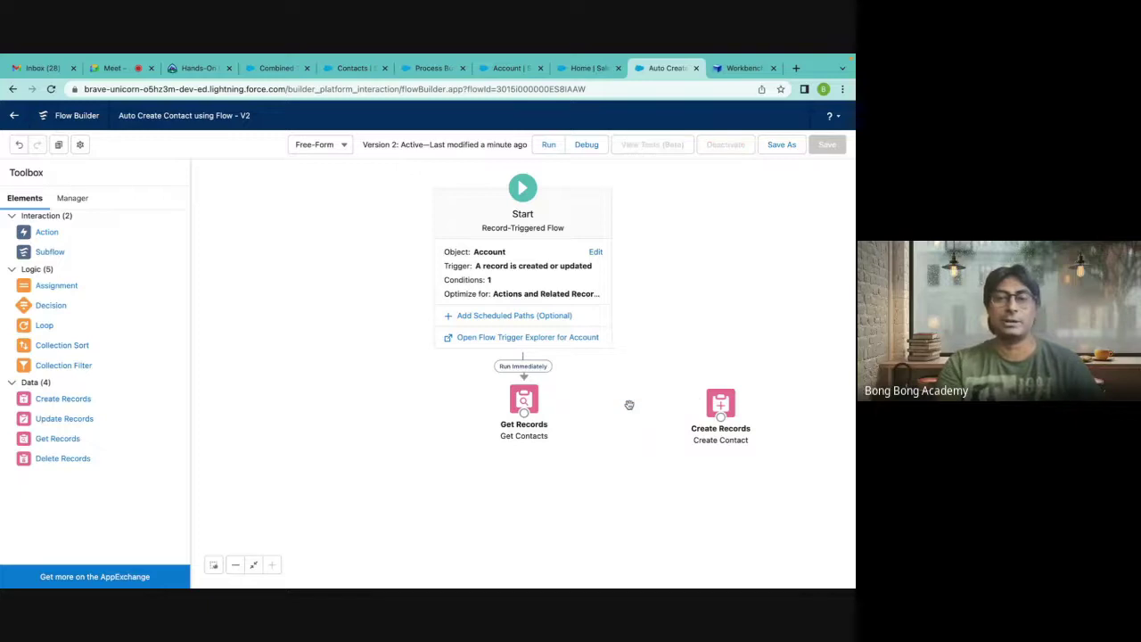
drag(43, 306, 592, 393)
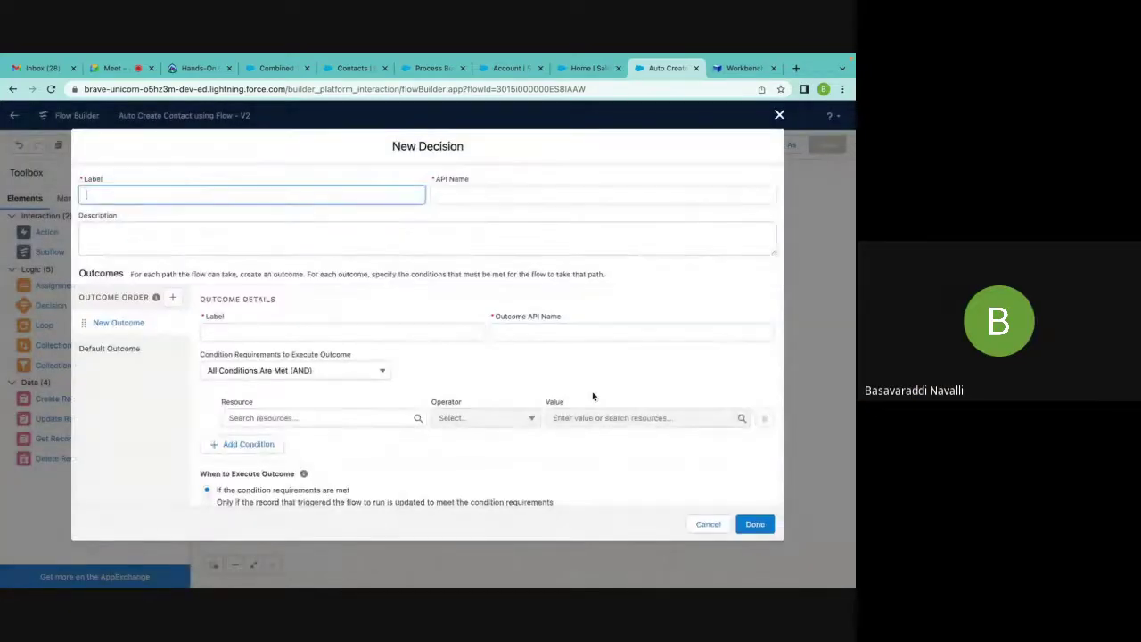
Label the decision 'Check Contacts' and rename its first outcome from 'Has Cont' to 'No Contact'.
text(C)
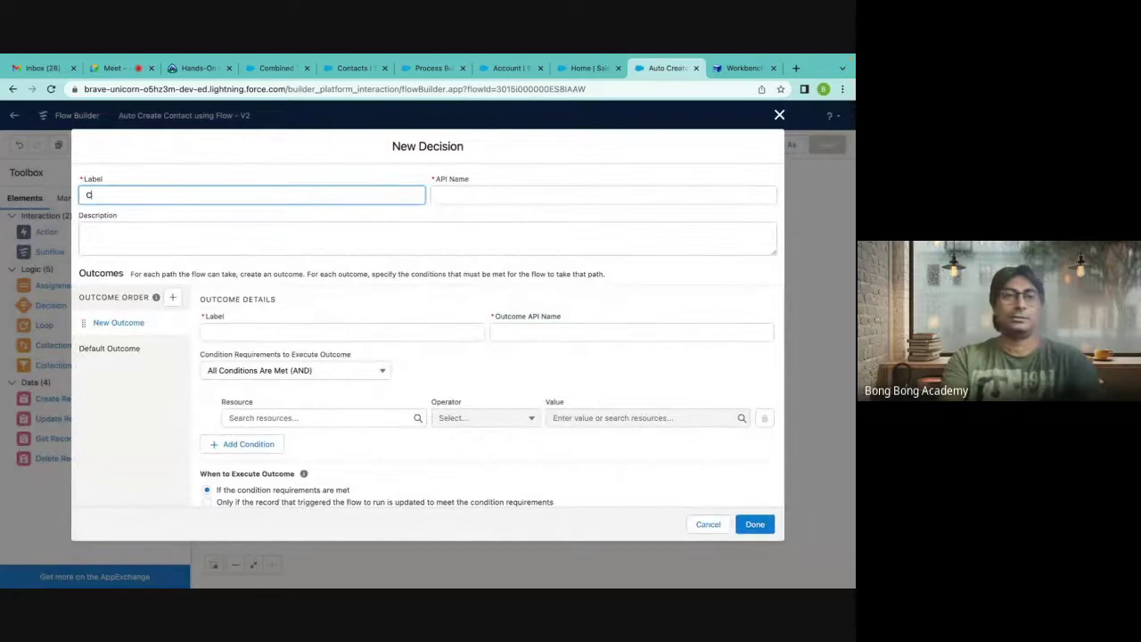
text(eheck Contacts)
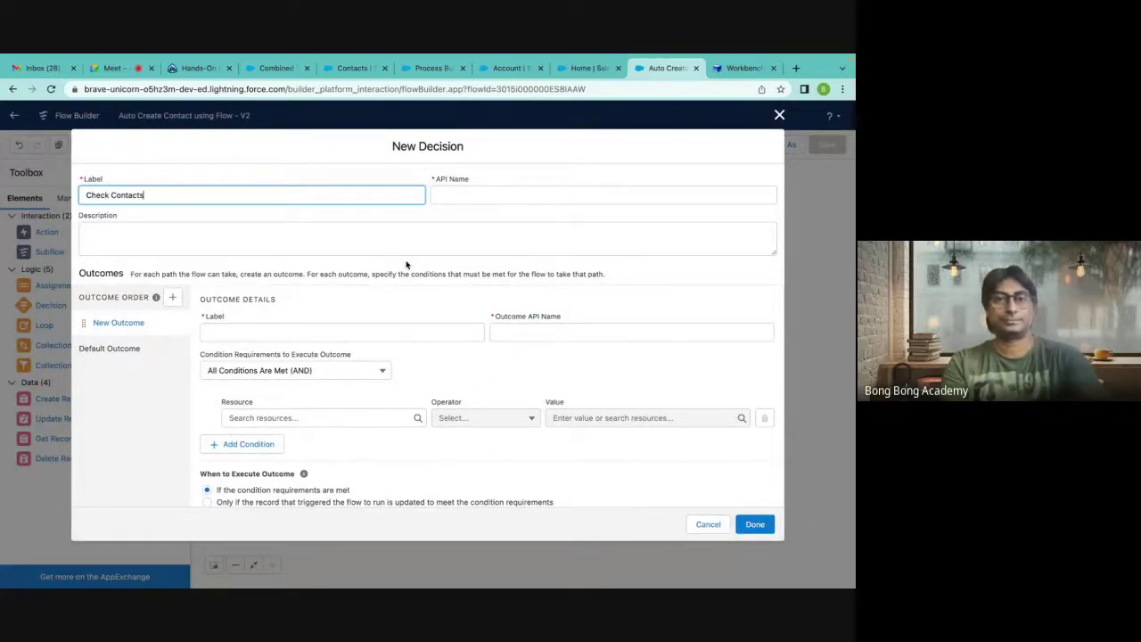
click(380, 230)
click(254, 331)
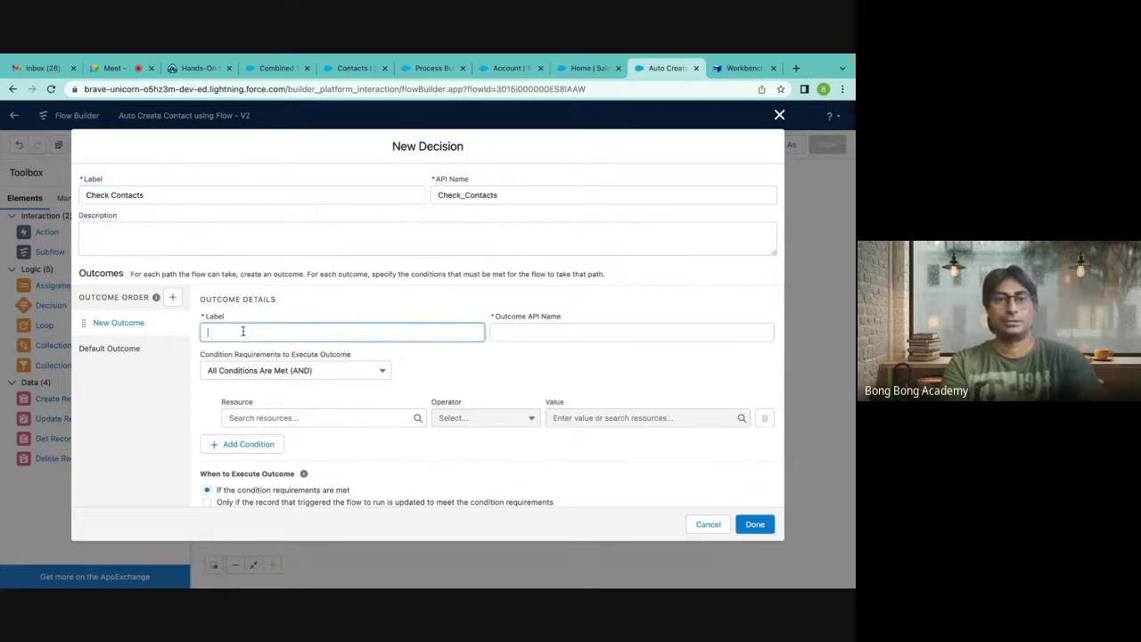
text(Has Contact)
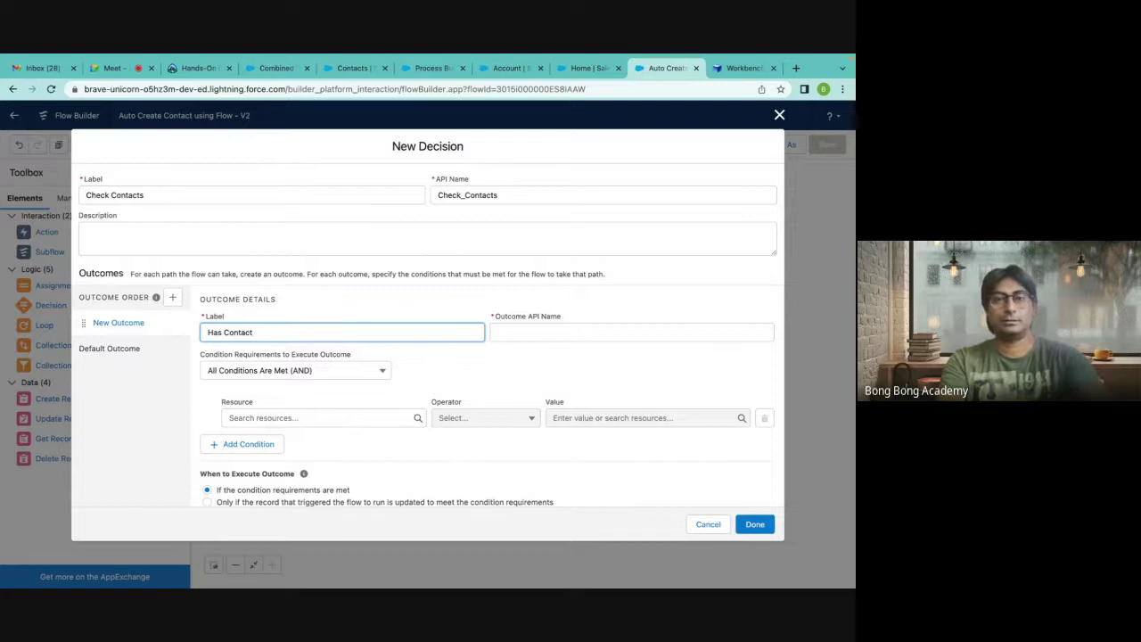
key(BackSpace)
key(BackSpace)
key(BackSpace)
key(BackSpace)
key(BackSpace)
key(BackSpace)
key(BackSpace)
text(No)
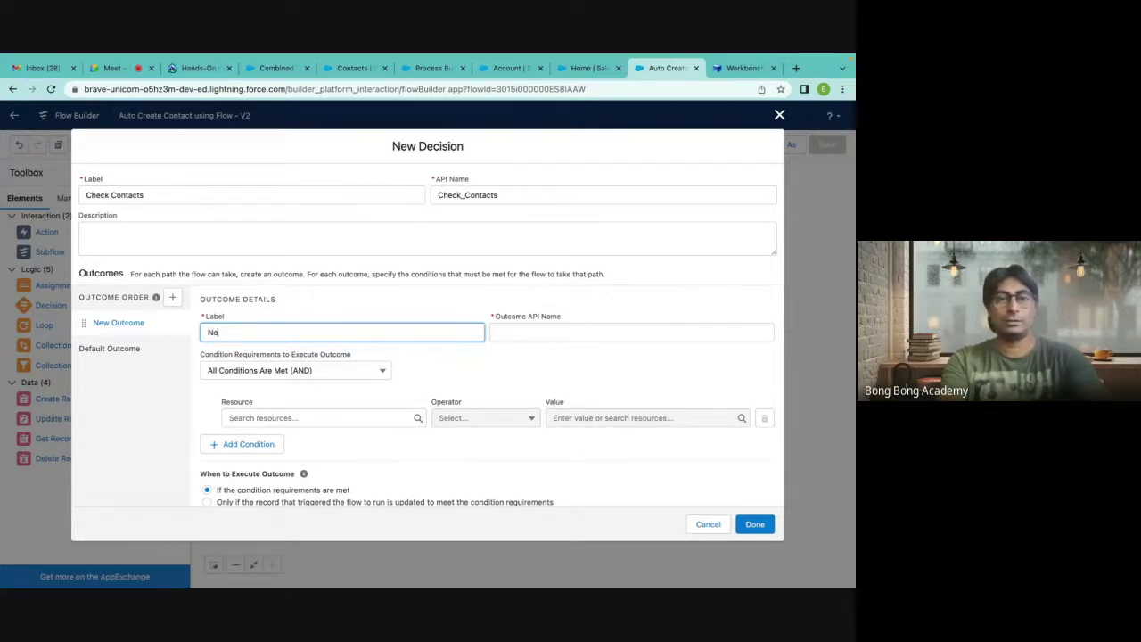
text( Contact)
key(Tab)
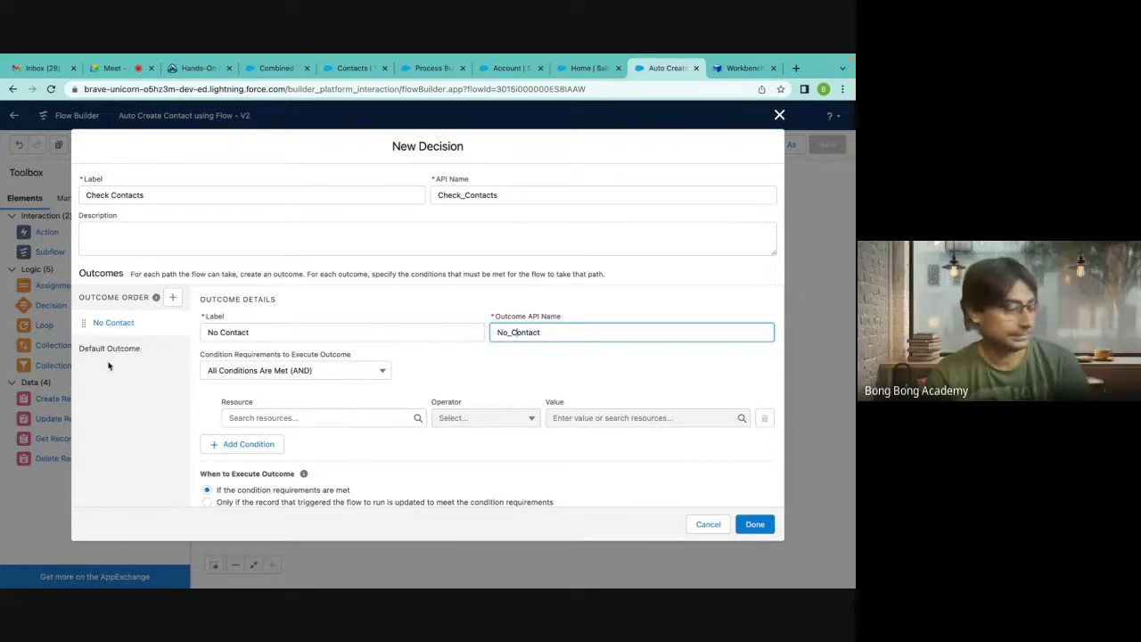
Compare the No Contact outcome's settings with the Default Outcome's settings.
click(109, 353)
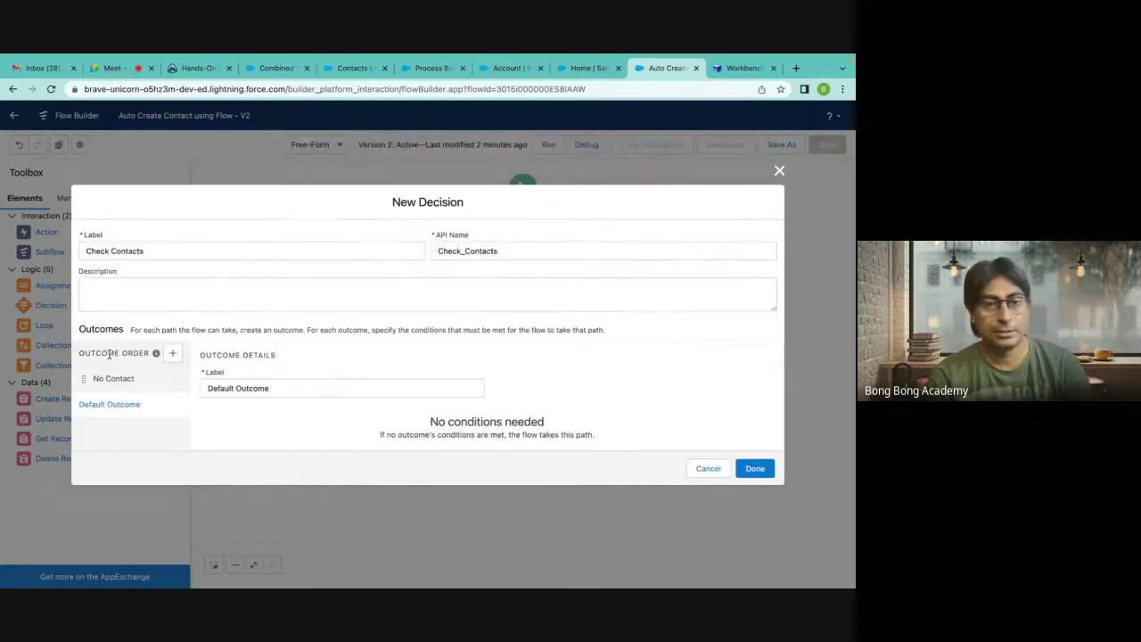
click(113, 326)
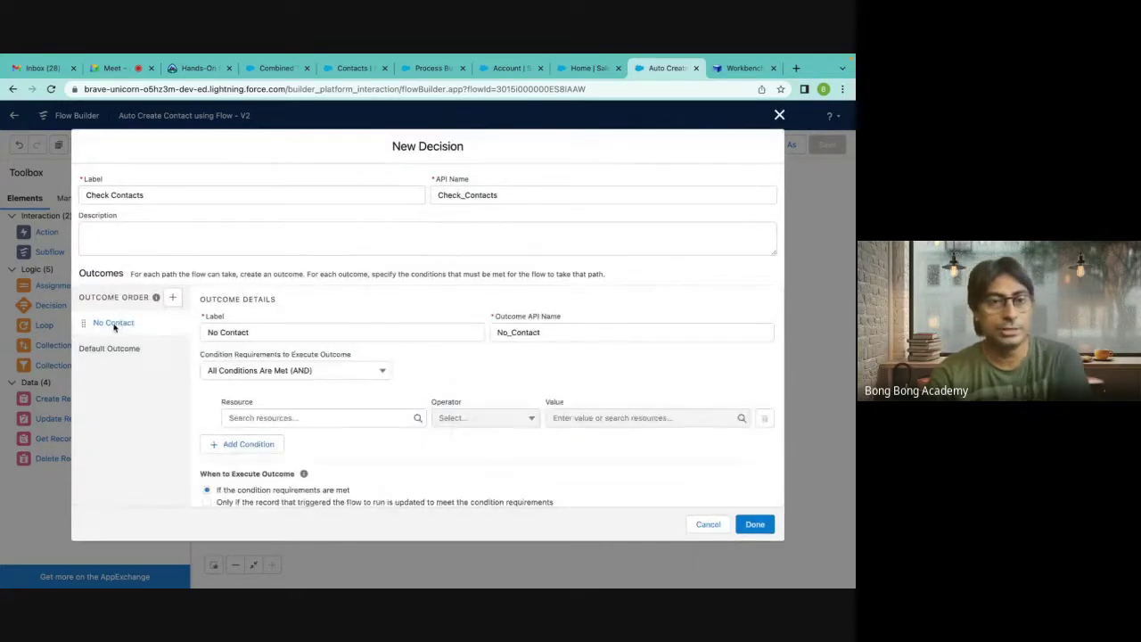
click(111, 350)
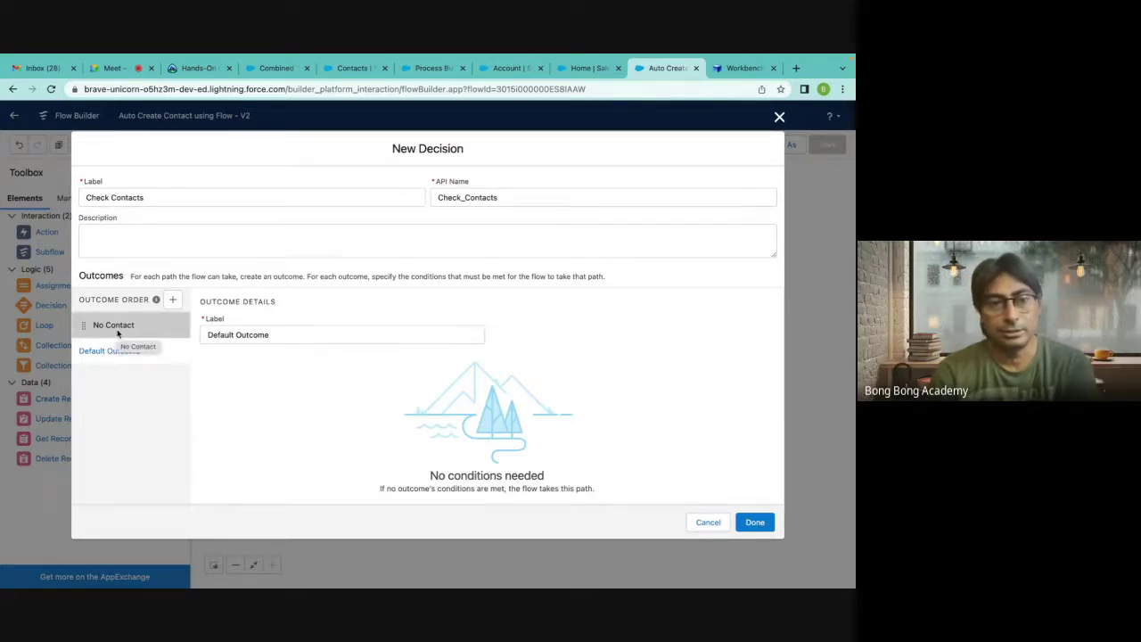
click(116, 330)
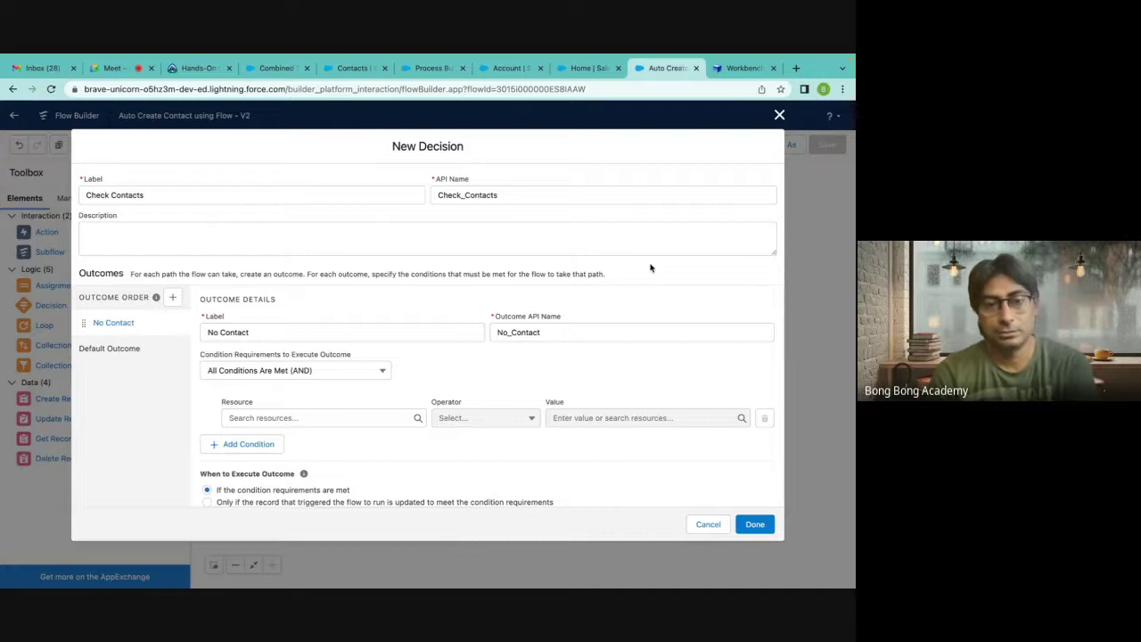
scroll(650, 268, down, 1)
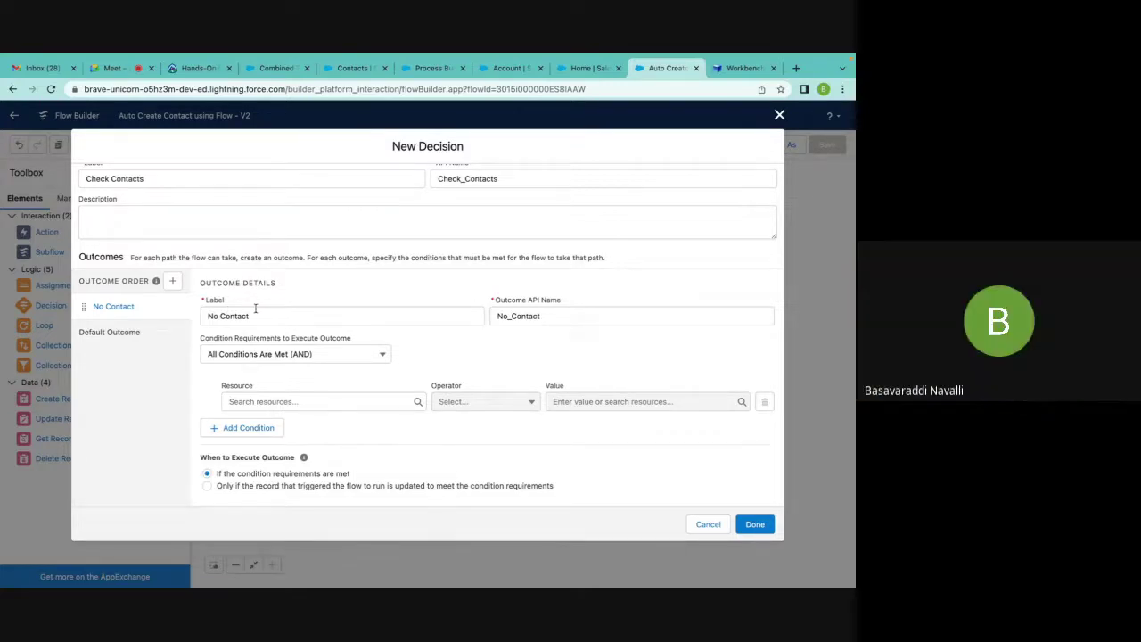
Recheck both outcomes, open the condition's resource list, then discard the decision with Escape.
click(105, 332)
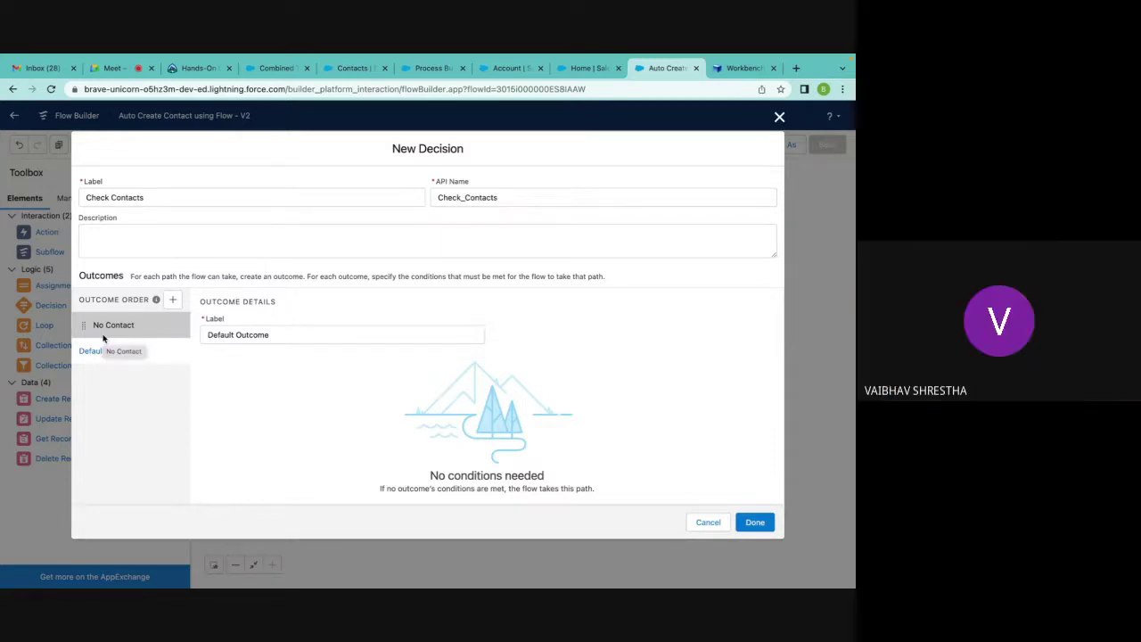
click(103, 334)
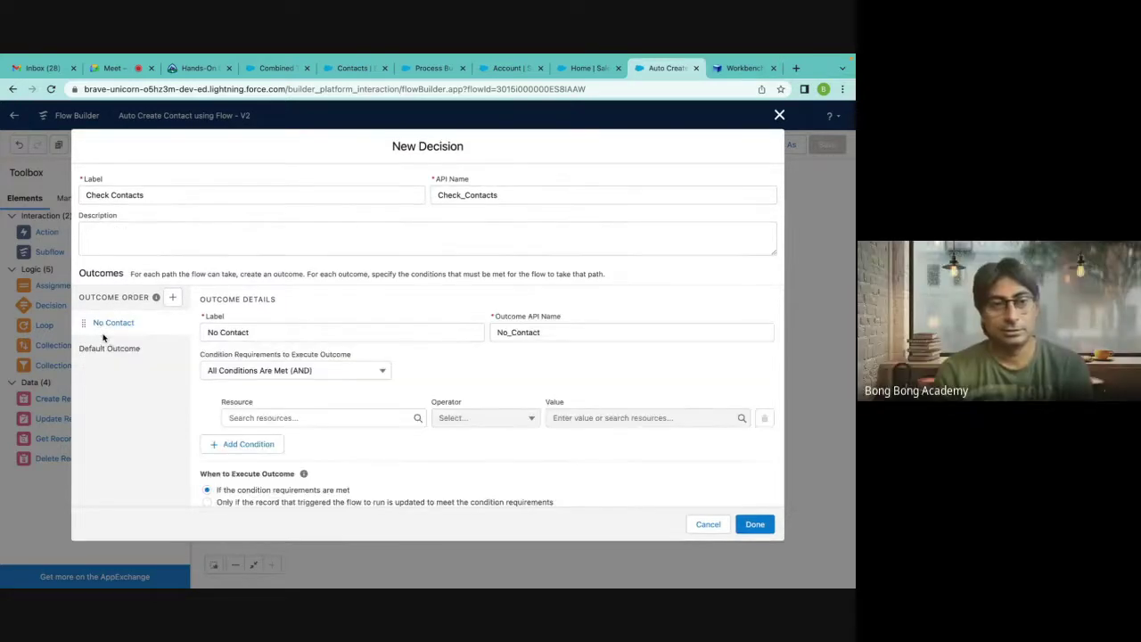
click(111, 351)
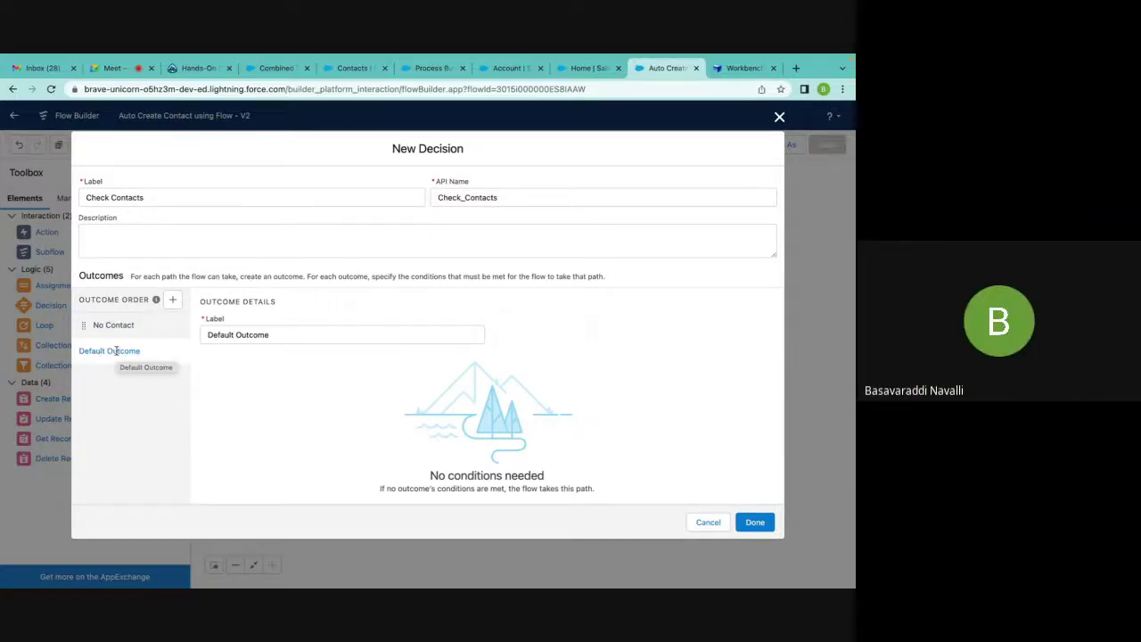
click(110, 326)
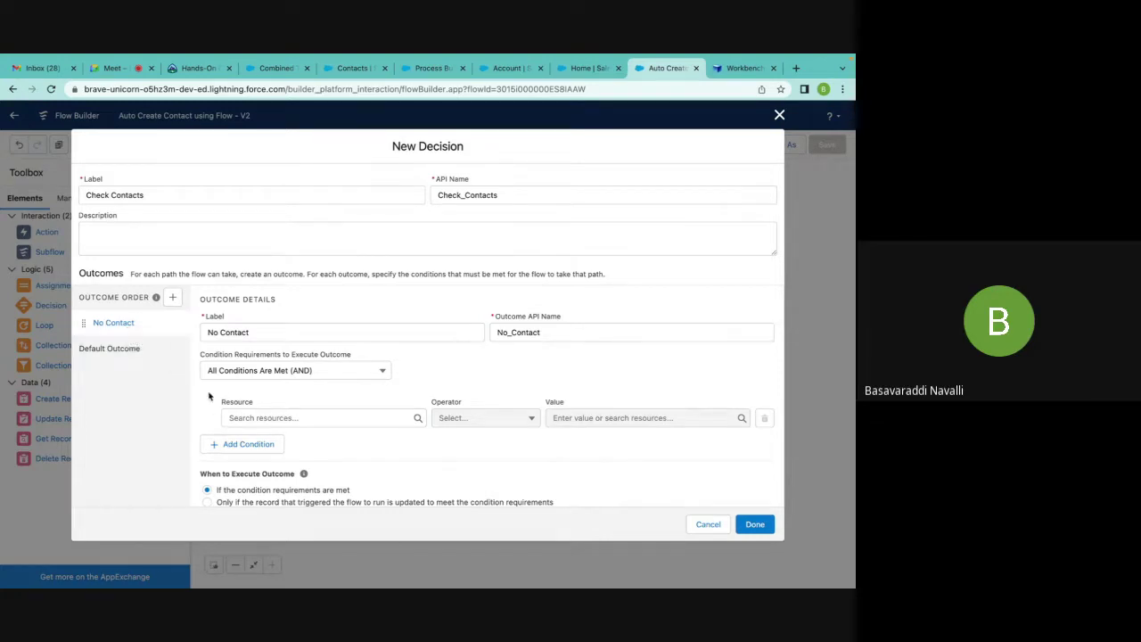
click(253, 418)
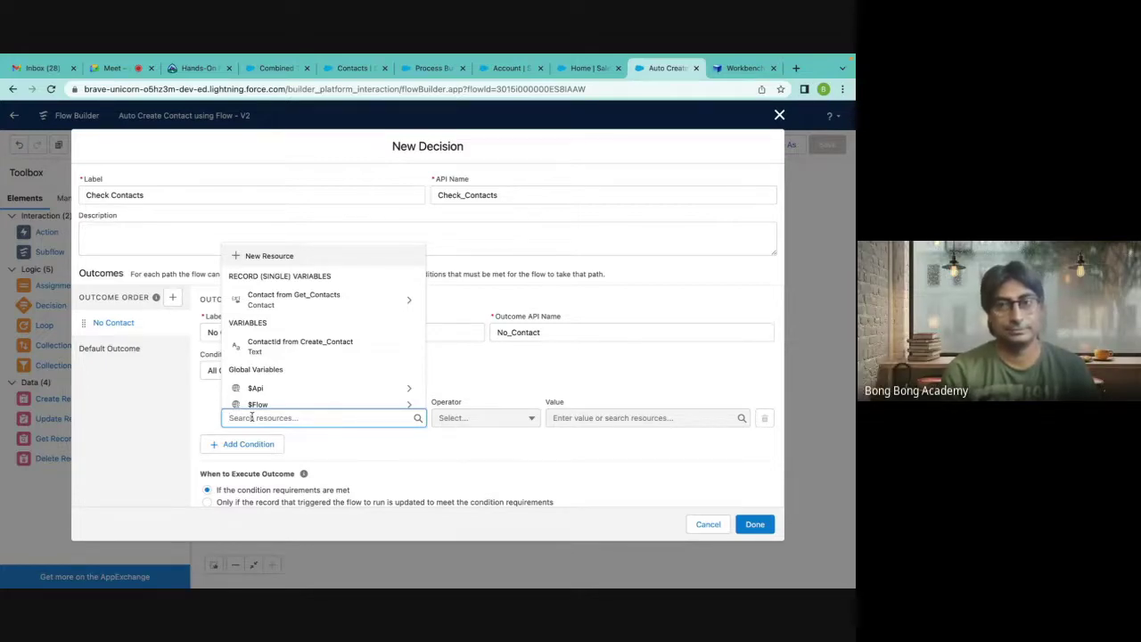
key(Escape)
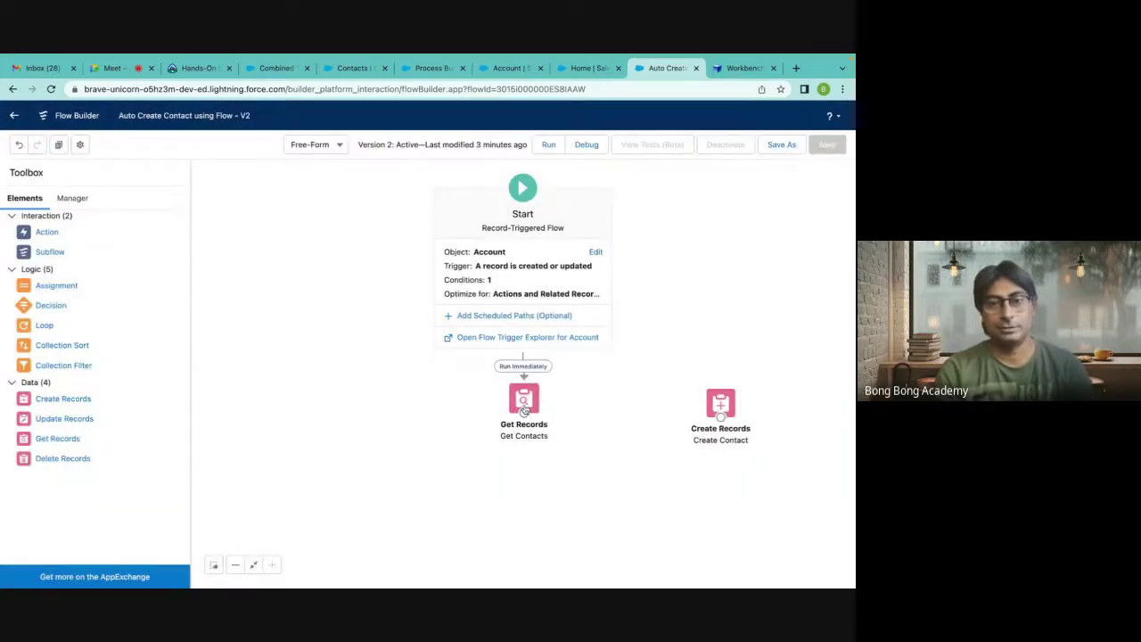
Reopen Get Contacts, review its AccountId filter, and close it back to the canvas.
double_click(524, 403)
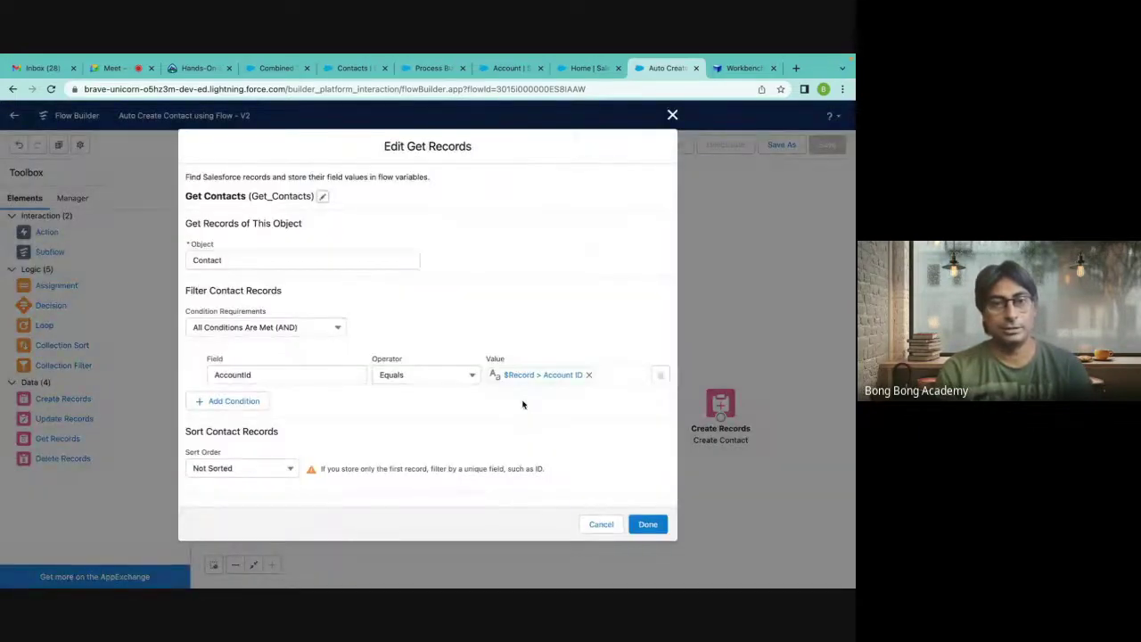
scroll(523, 403, down, 4)
scroll(523, 403, up, 4)
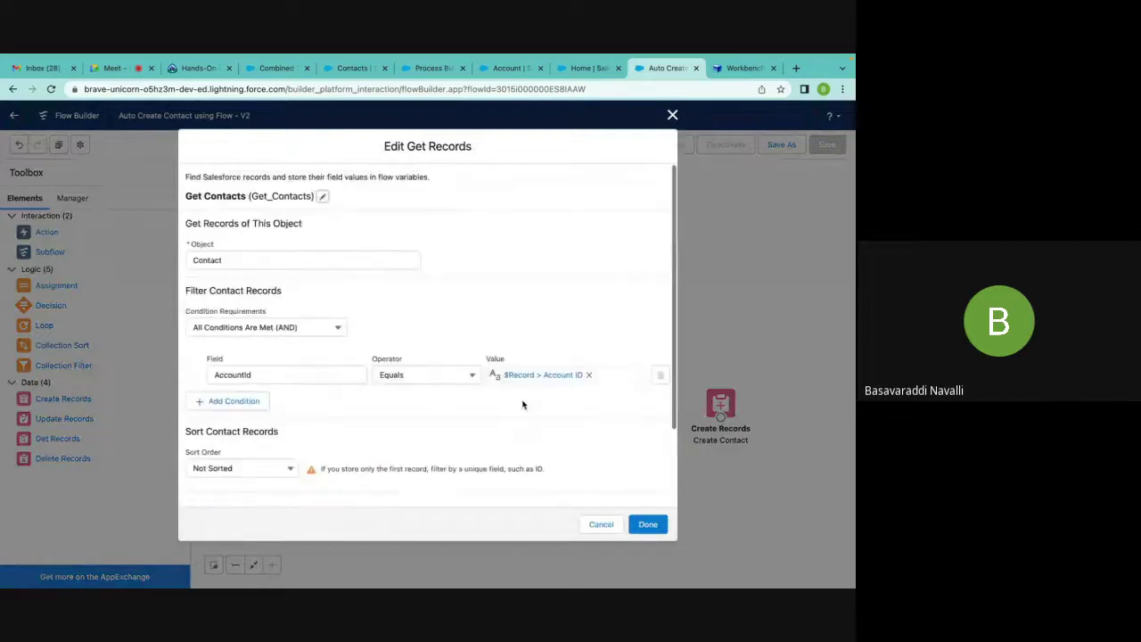
scroll(552, 282, down, 3)
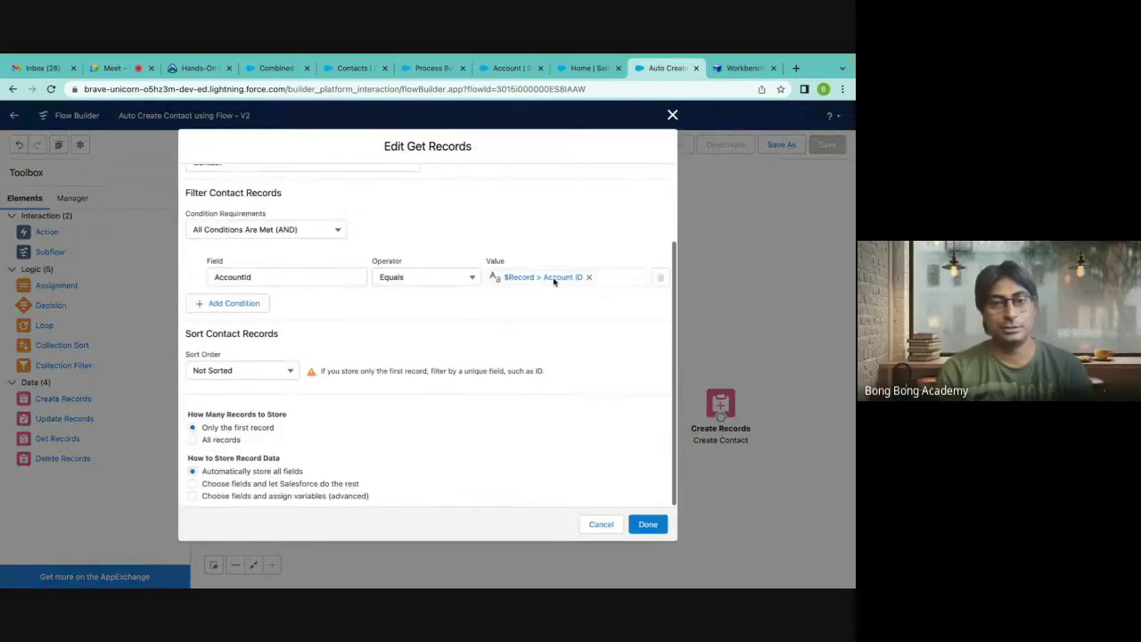
scroll(553, 283, up, 3)
scroll(553, 282, down, 2)
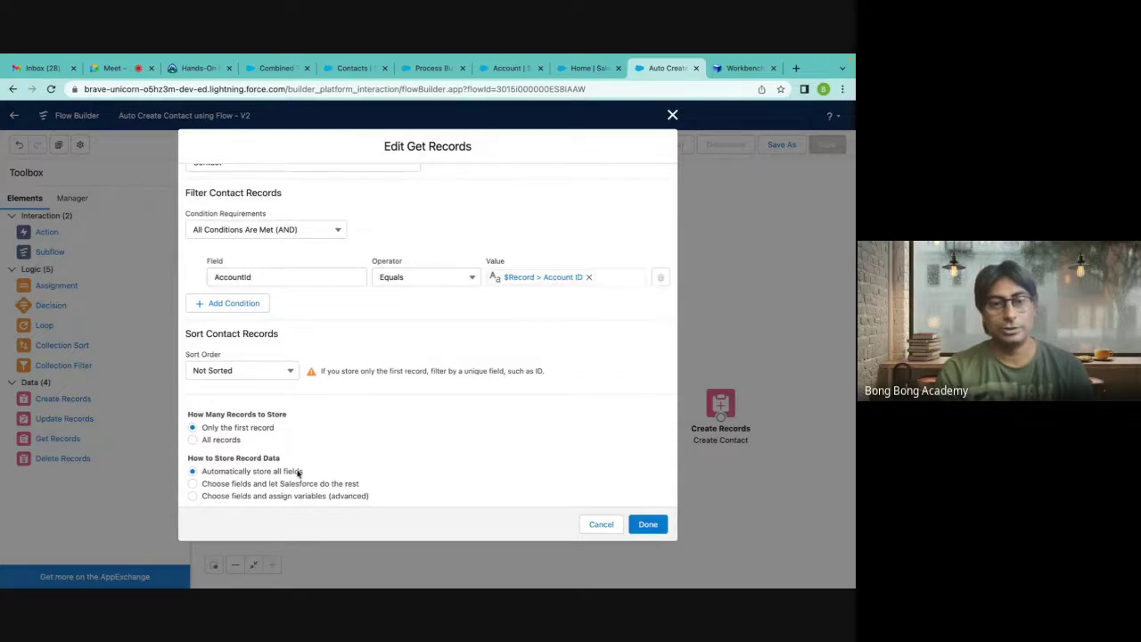
scroll(301, 472, up, 2)
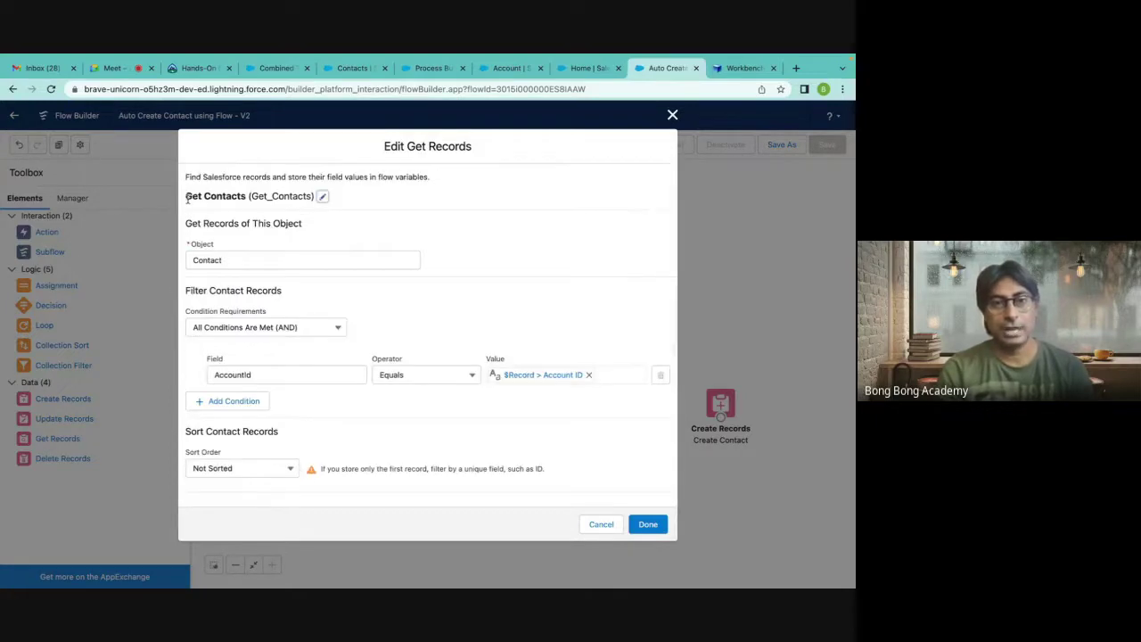
drag(187, 198, 249, 201)
click(672, 116)
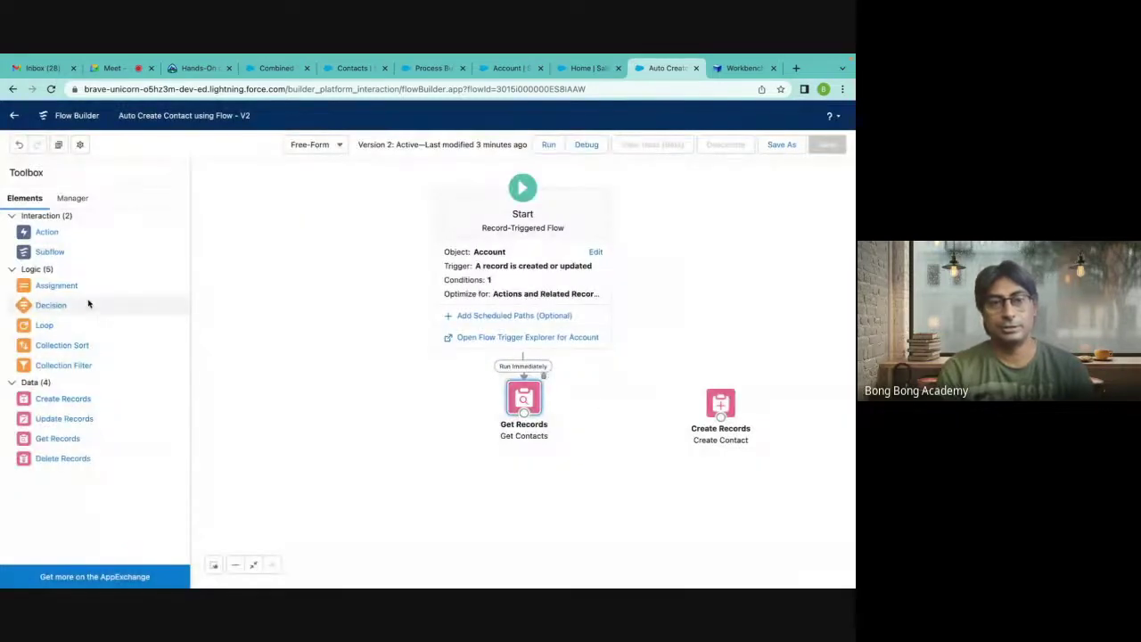
Drop a new Decision beside Get Contacts, labelled Check Contacts, with first outcome No Contact.
drag(43, 309, 584, 379)
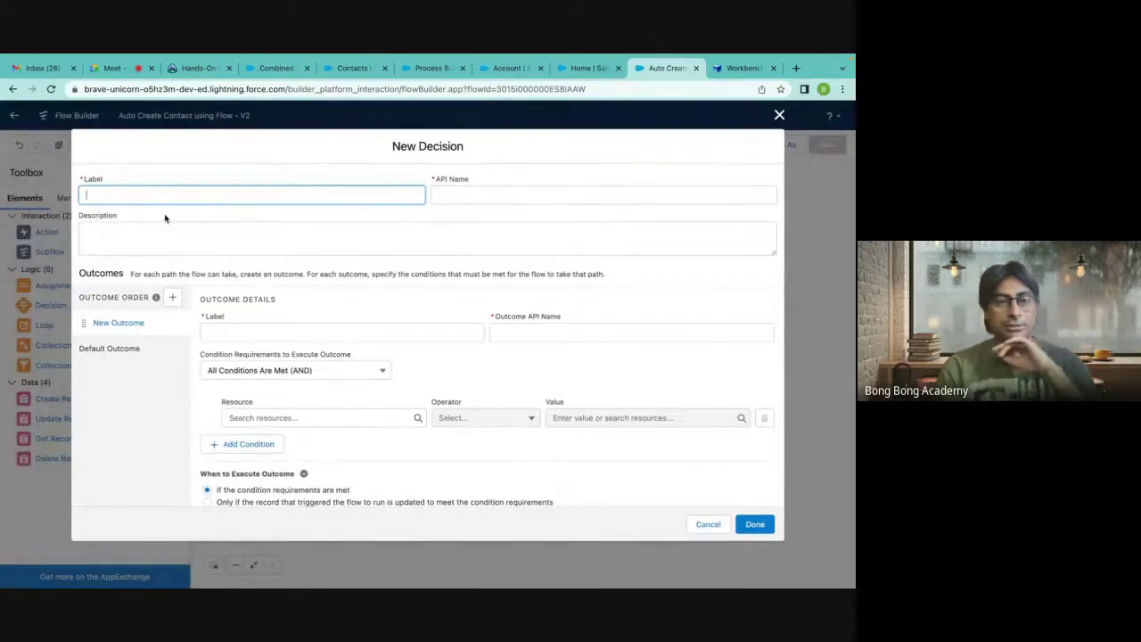
text(All)
key(BackSpace)
key(BackSpace)
key(BackSpace)
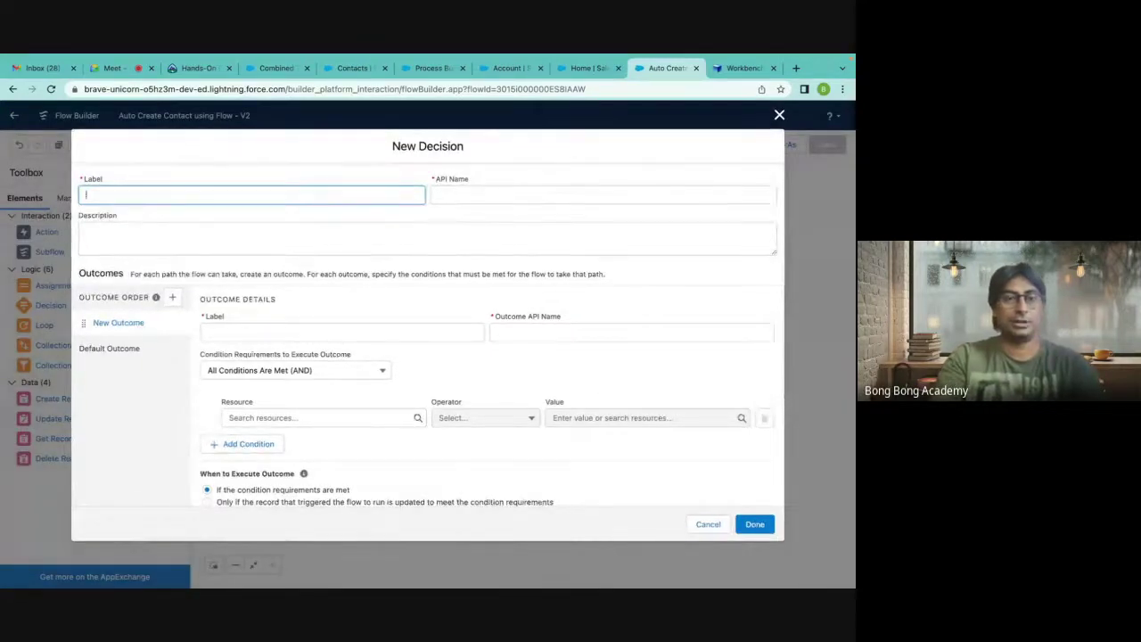
text(Check Contacts)
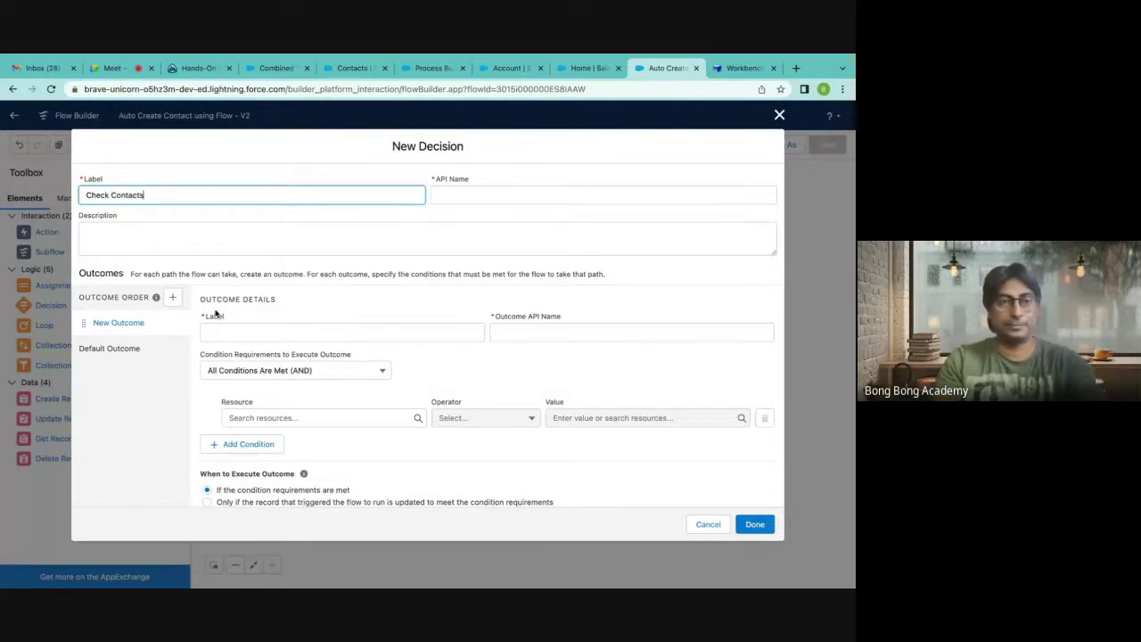
click(238, 331)
text(No Contact)
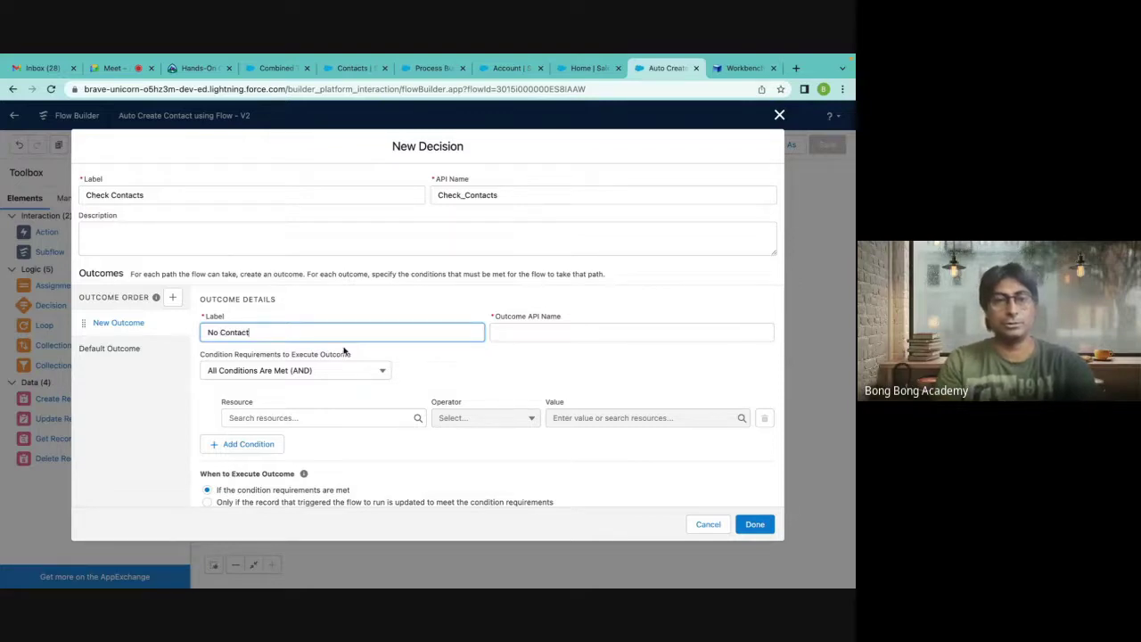
click(513, 329)
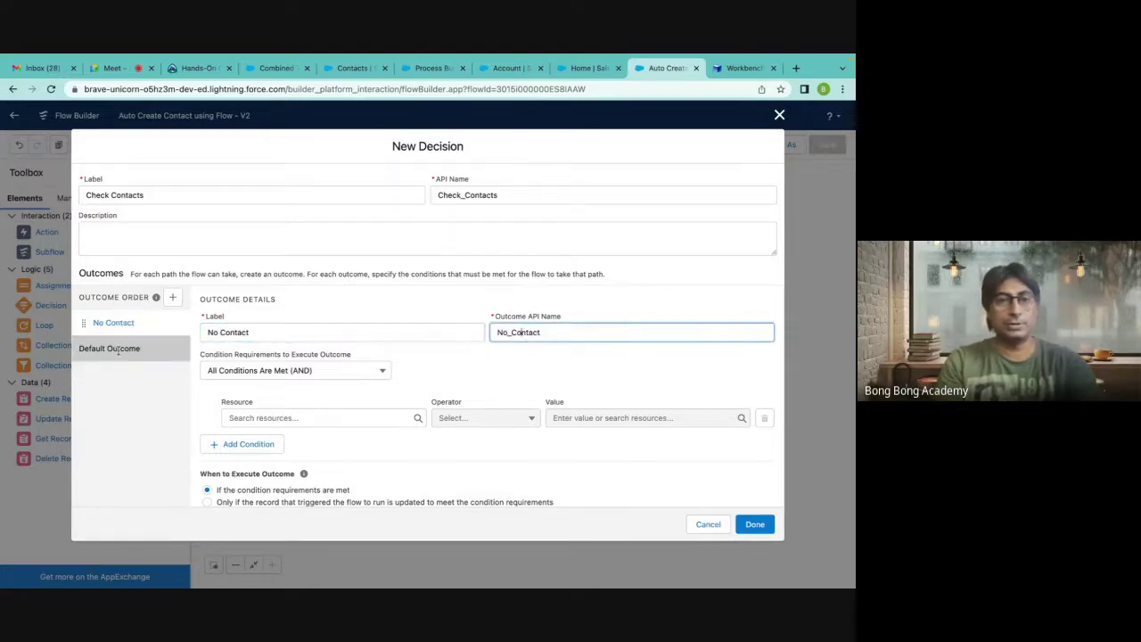
click(305, 417)
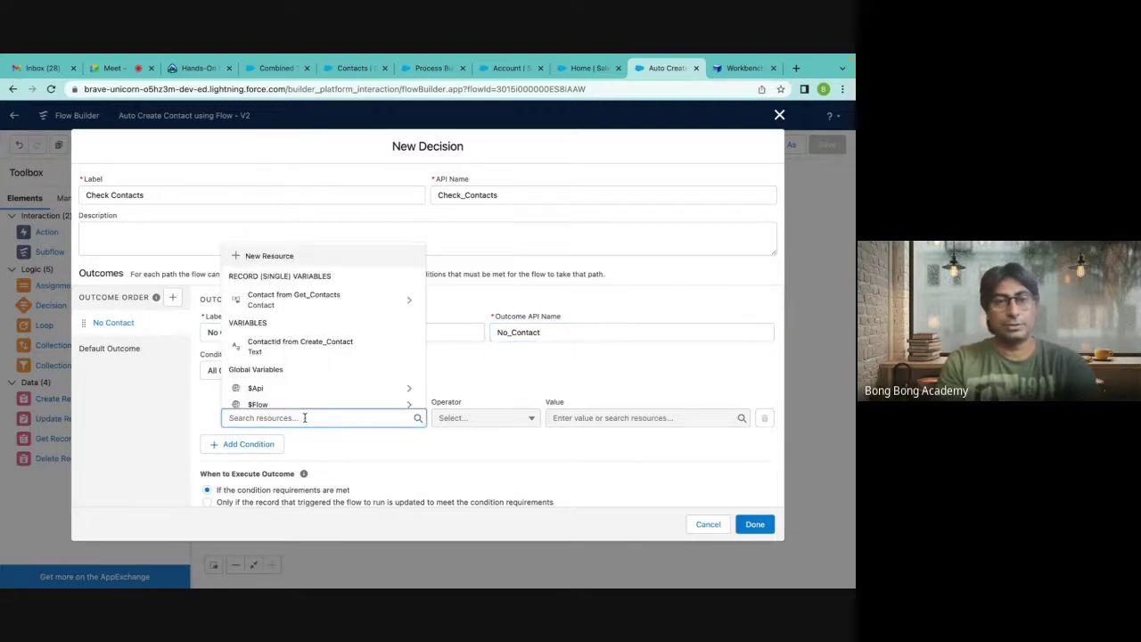
Set the No Contact condition to Contact from Get_Contacts Is Null, value True.
click(317, 307)
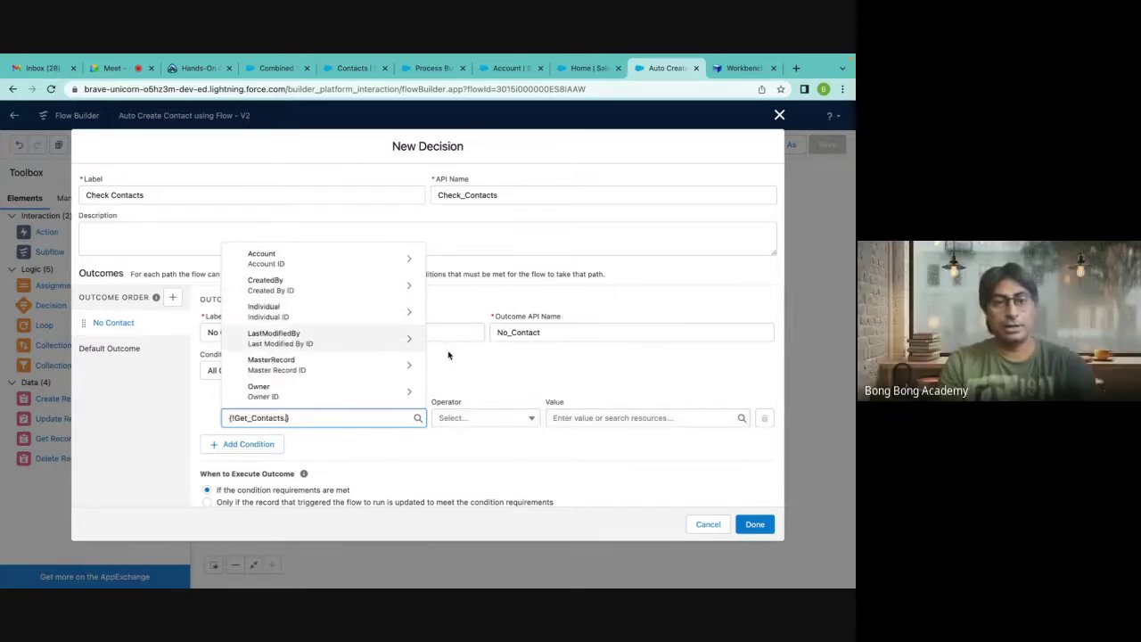
key(BackSpace)
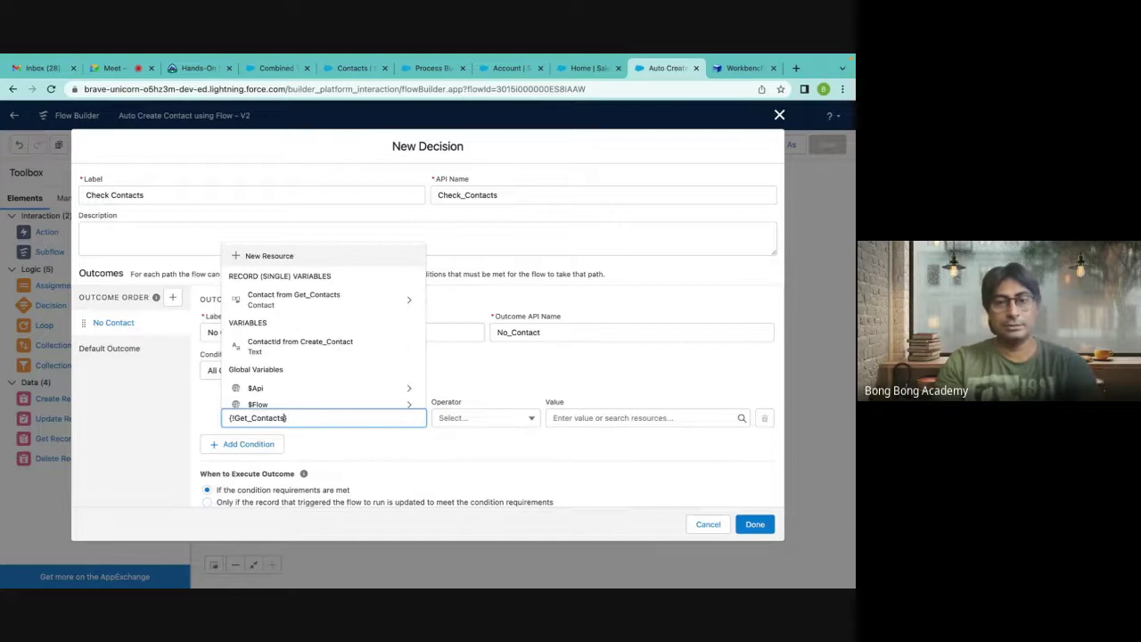
click(490, 419)
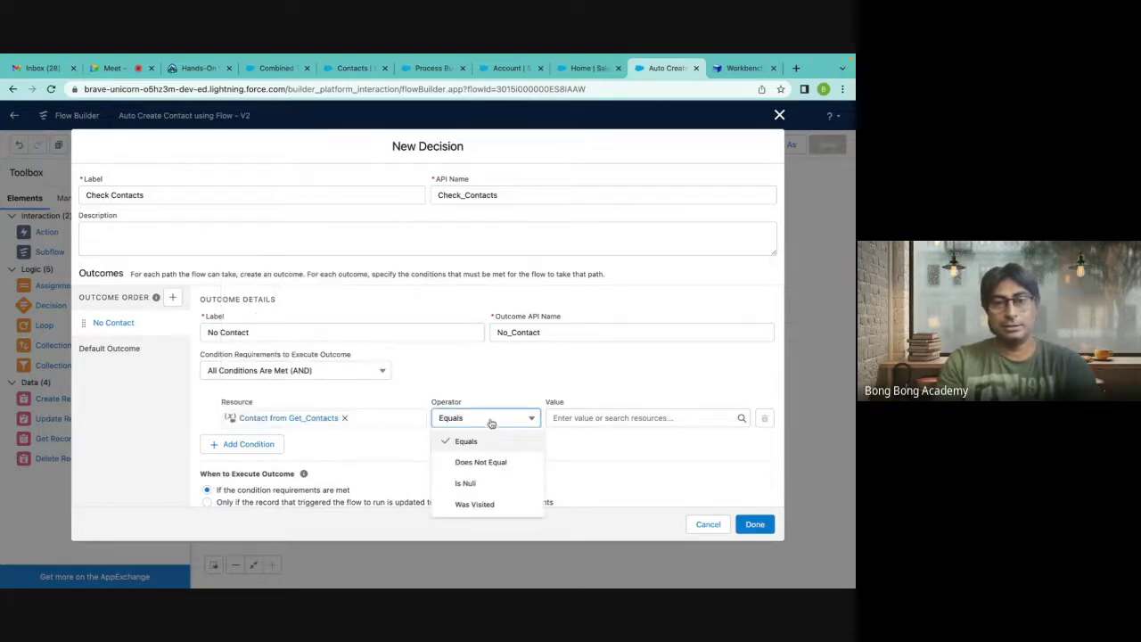
click(487, 484)
click(584, 416)
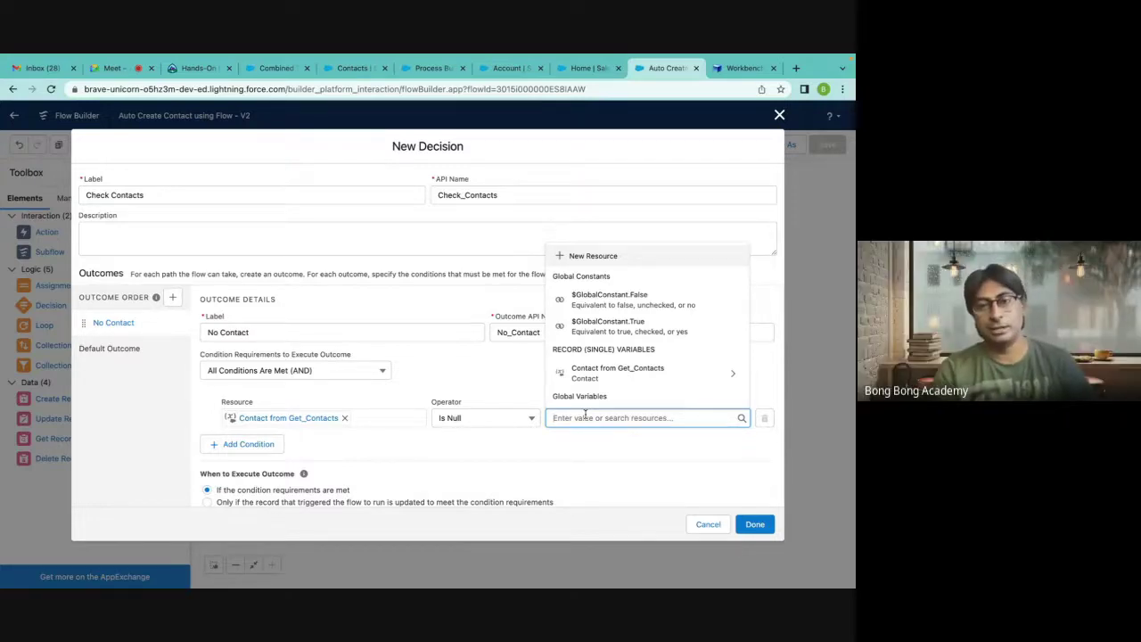
click(602, 327)
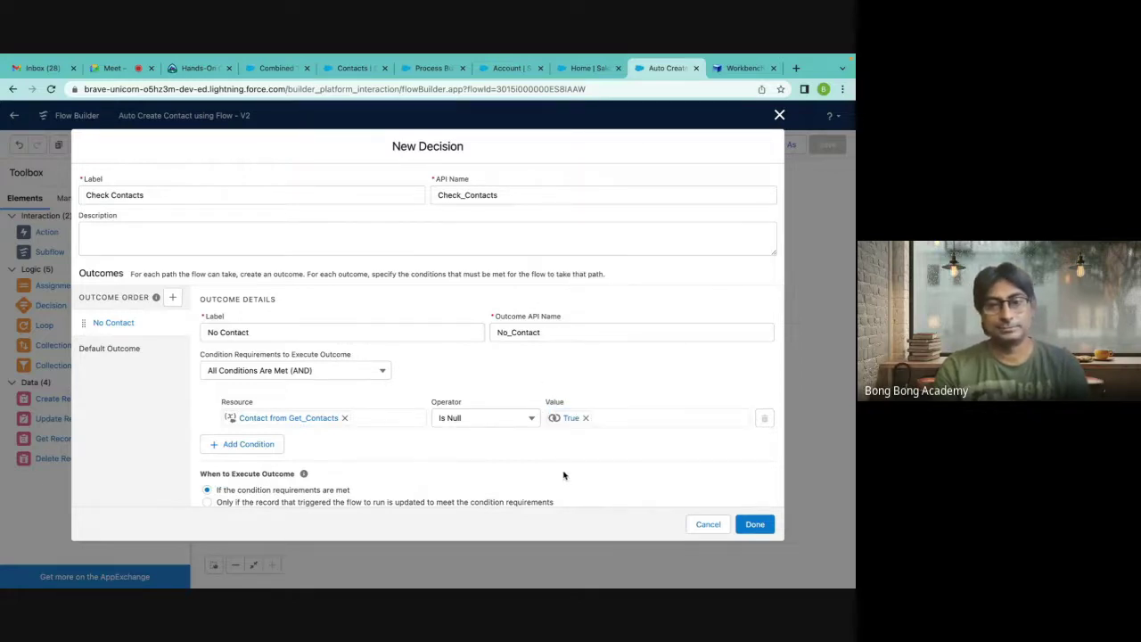
Replace the condition value with the $GlobalConstant.True constant.
scroll(563, 475, down, 1)
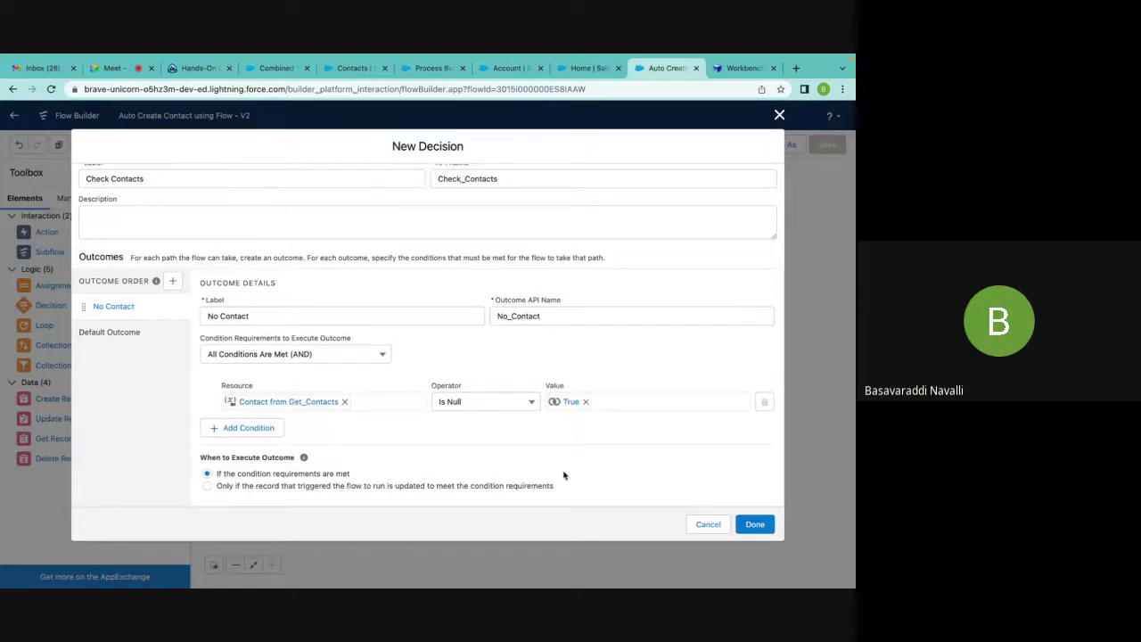
click(586, 401)
click(580, 402)
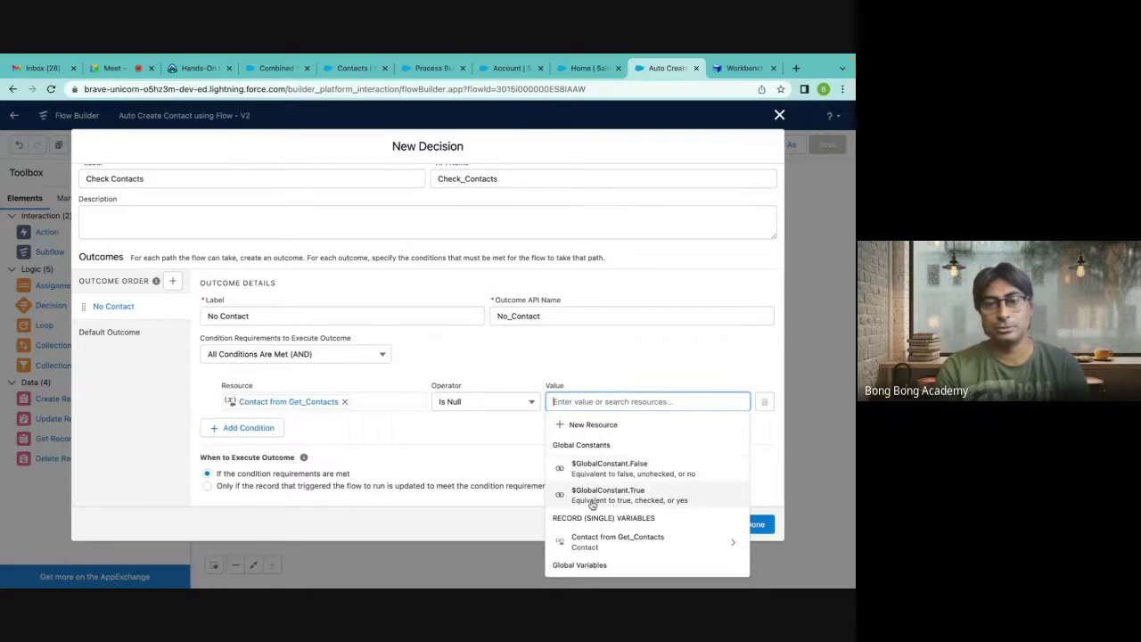
text(try)
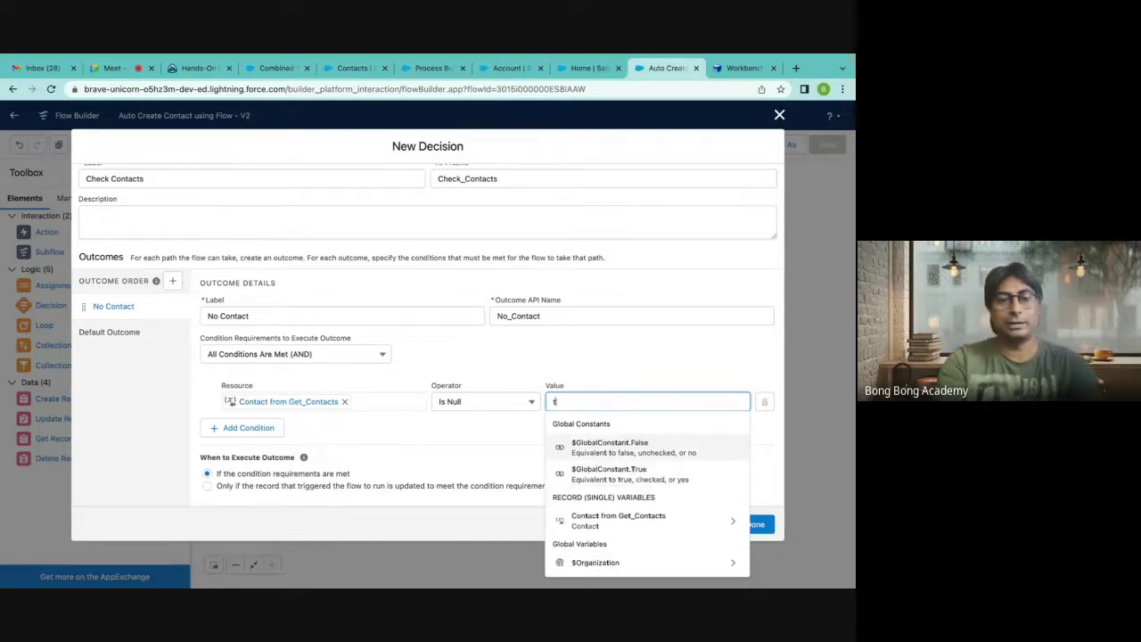
key(BackSpace)
key(BackSpace)
key(BackSpace)
text(fal)
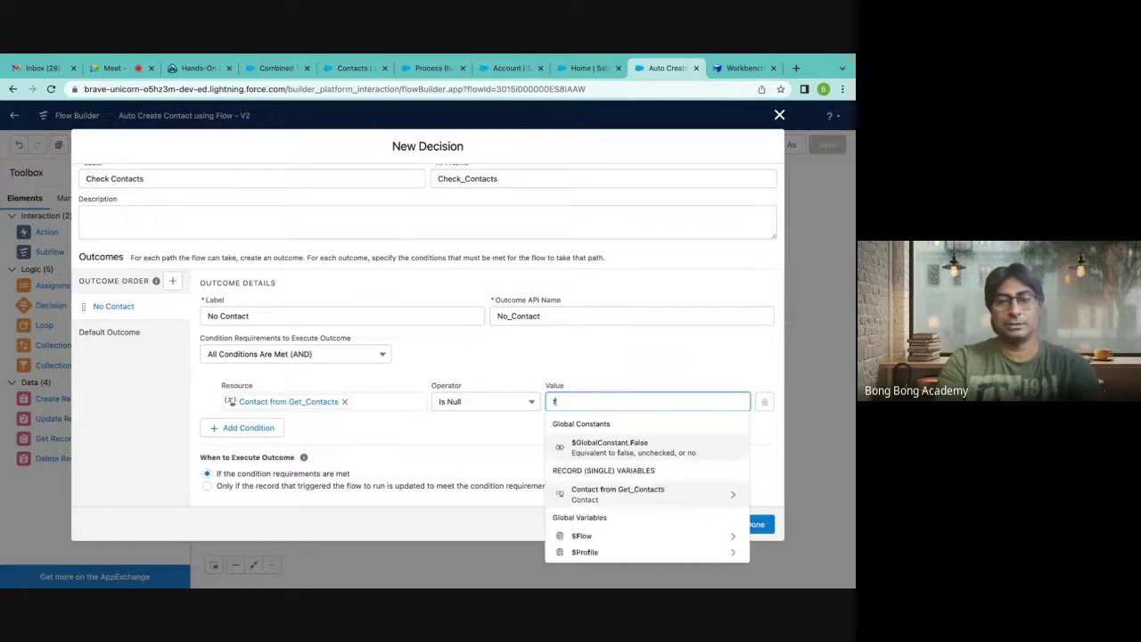
key(BackSpace)
key(BackSpace)
key(BackSpace)
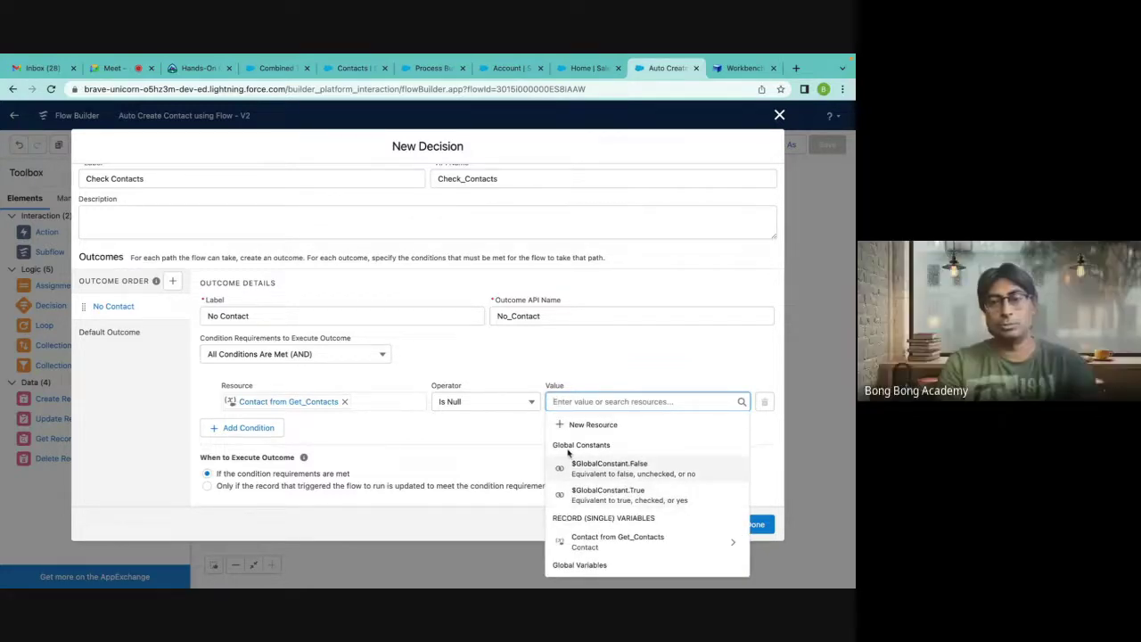
click(628, 495)
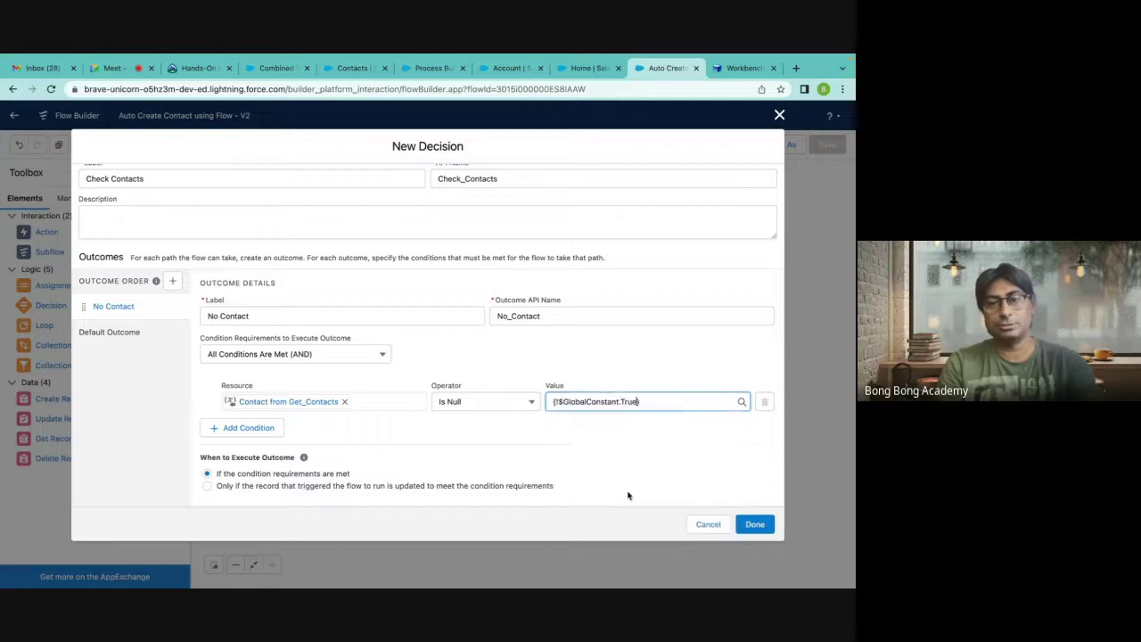
click(610, 339)
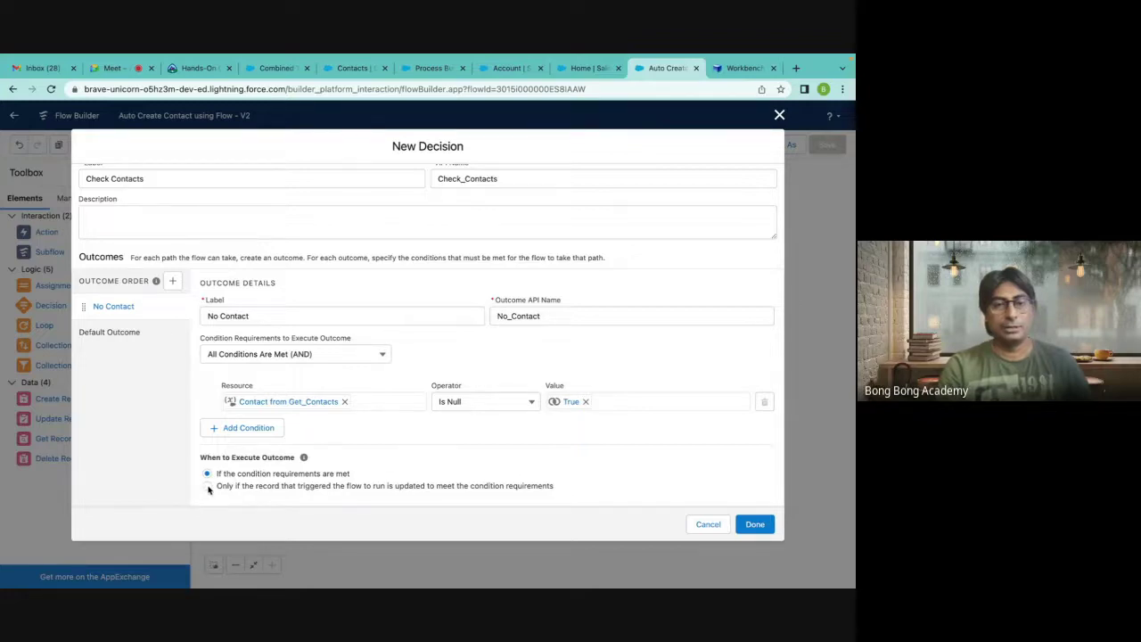
Keep 'If the condition requirements are met' as the execution option and save the decision.
click(208, 487)
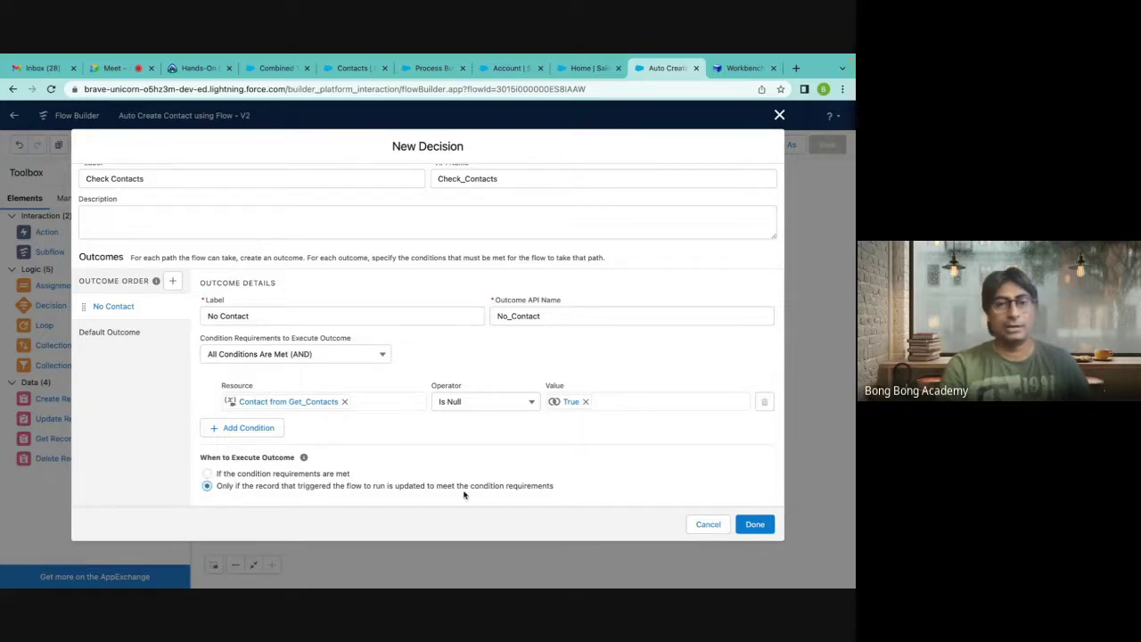
click(207, 473)
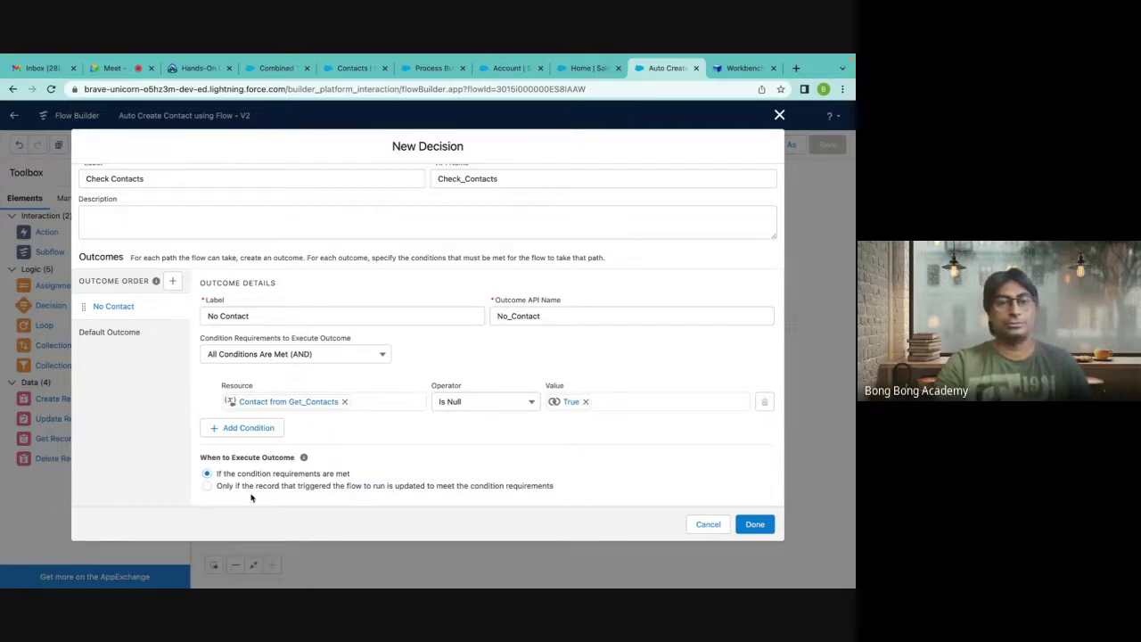
triple_click(224, 485)
click(220, 485)
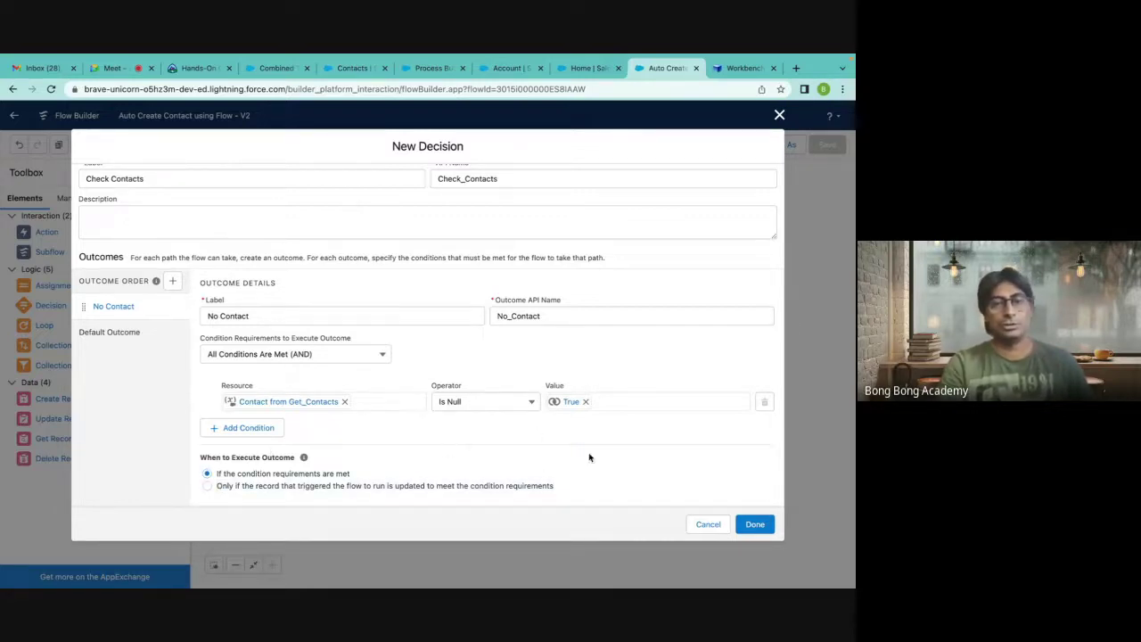
click(755, 524)
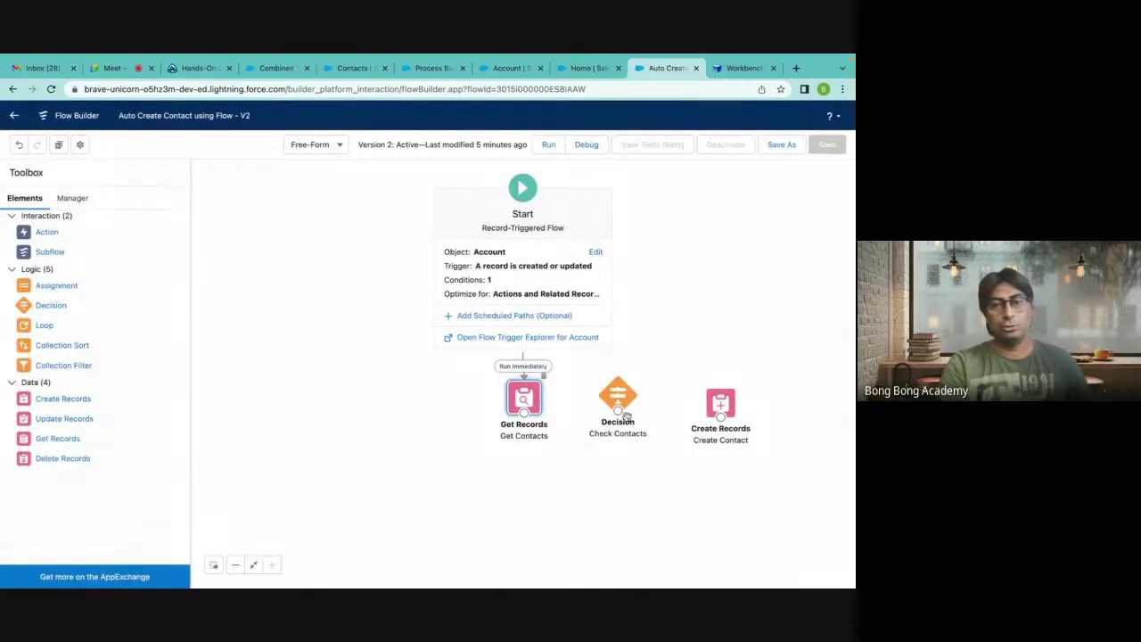
Rearrange Check Contacts and Create Contact, and connect Get Contacts to the decision.
mouse_move(626, 416)
mouse_down()
mouse_move(600, 505)
mouse_move(630, 421)
mouse_up()
drag(728, 419, 733, 496)
mouse_move(622, 410)
mouse_down()
mouse_move(668, 406)
mouse_move(637, 404)
mouse_up()
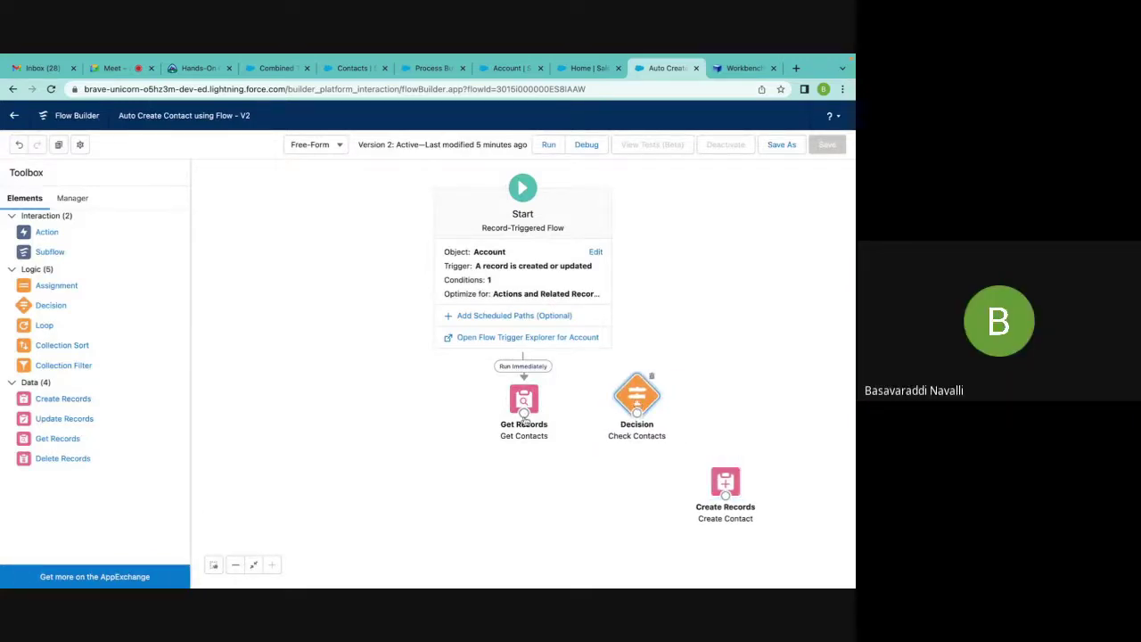
mouse_move(524, 412)
mouse_down()
mouse_move(635, 412)
mouse_move(548, 510)
mouse_move(527, 479)
mouse_move(579, 500)
mouse_move(722, 480)
mouse_up()
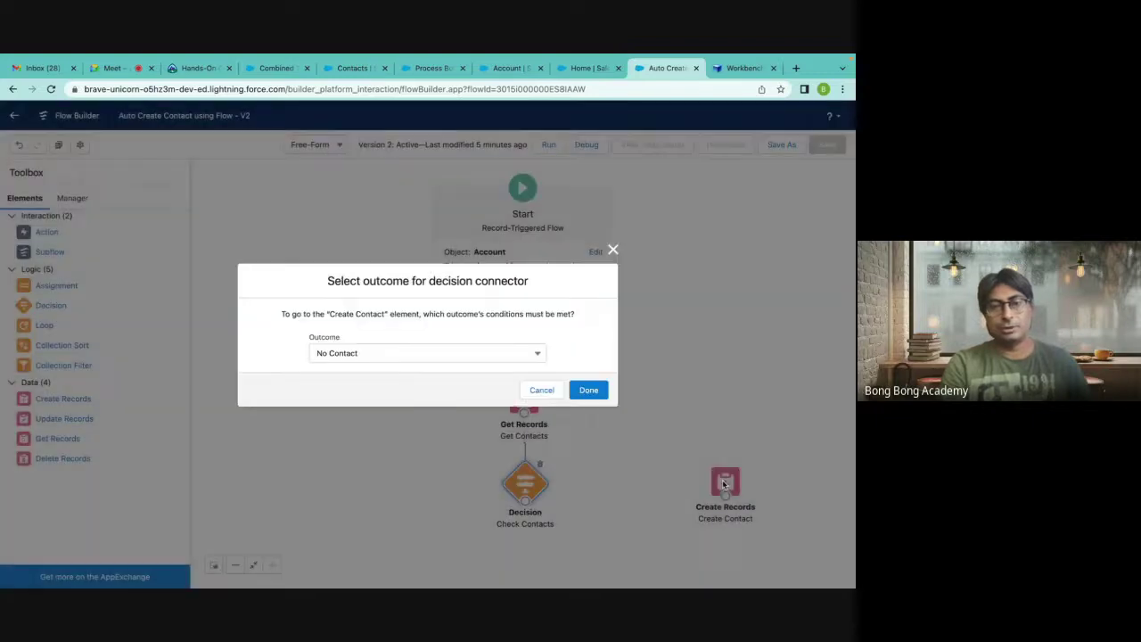
Route the Check Contacts No Contact outcome to Create Contact and tidy the canvas.
click(461, 356)
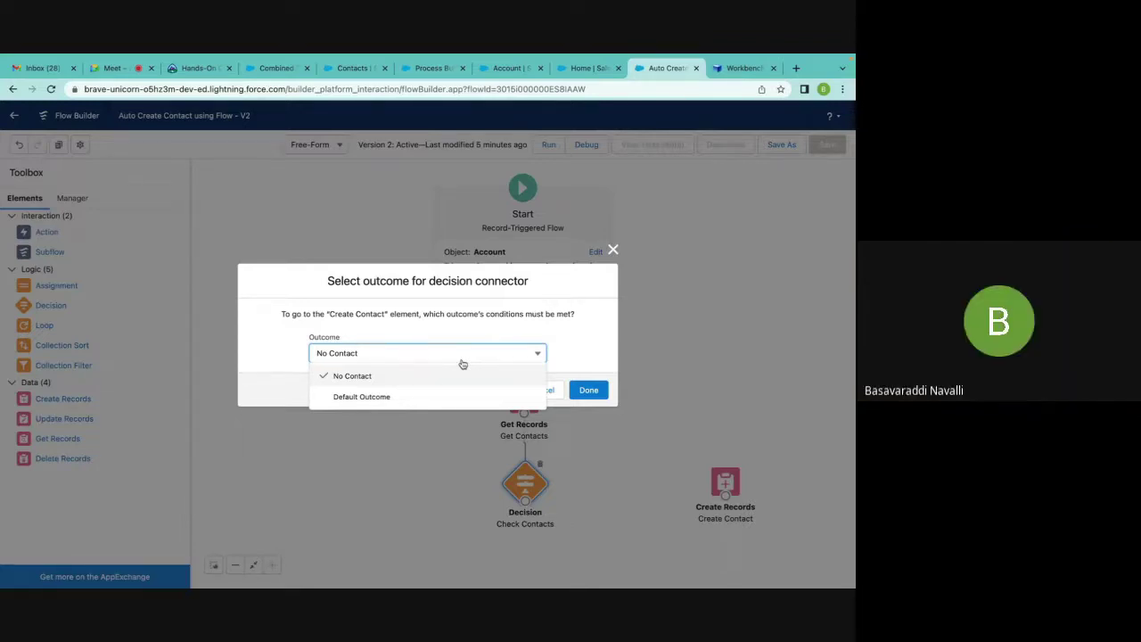
click(436, 375)
click(588, 390)
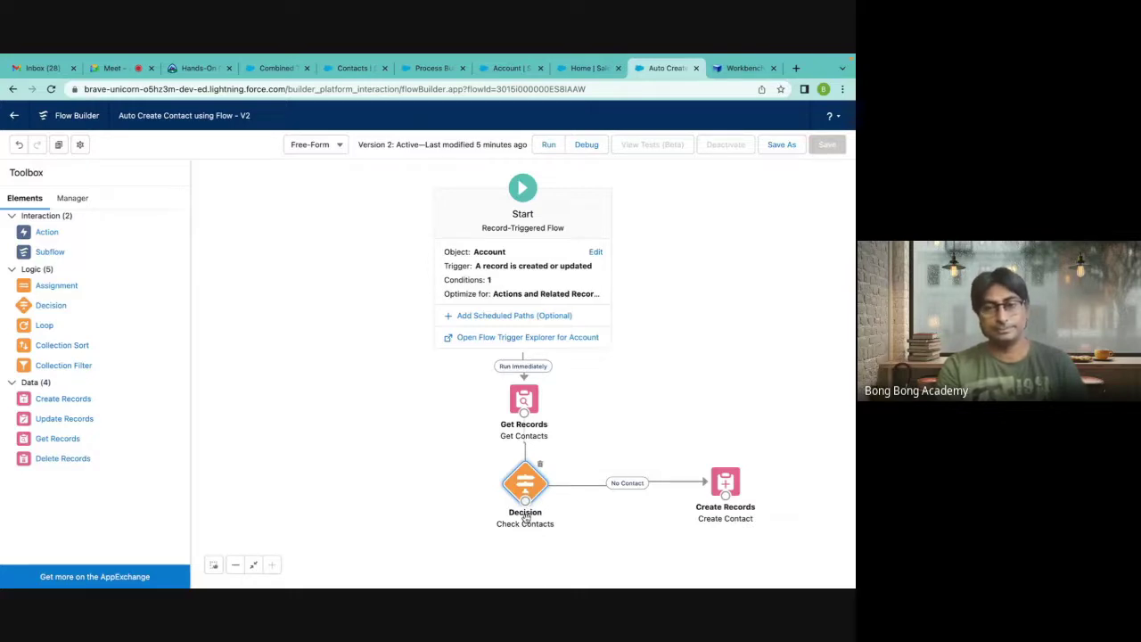
drag(525, 485, 523, 486)
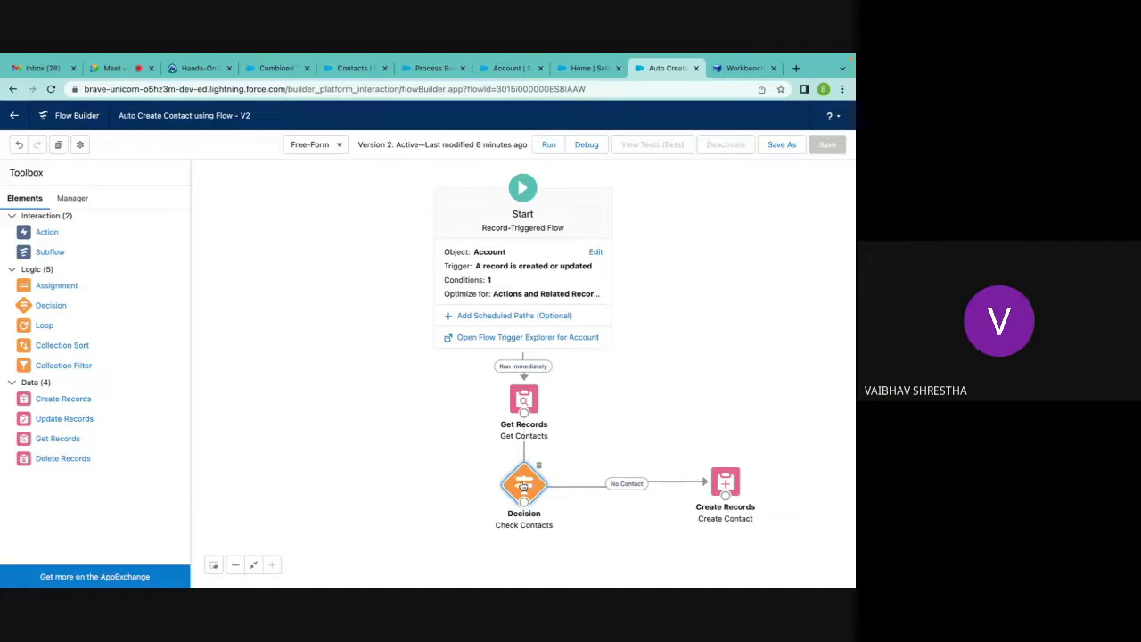
click(610, 550)
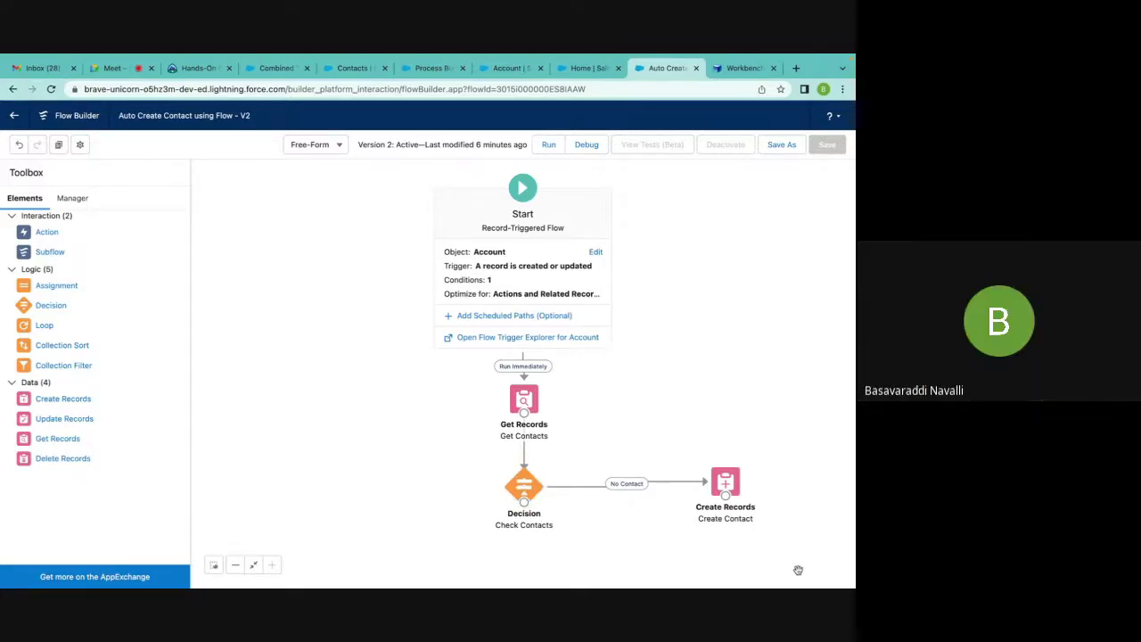
click(777, 145)
click(649, 433)
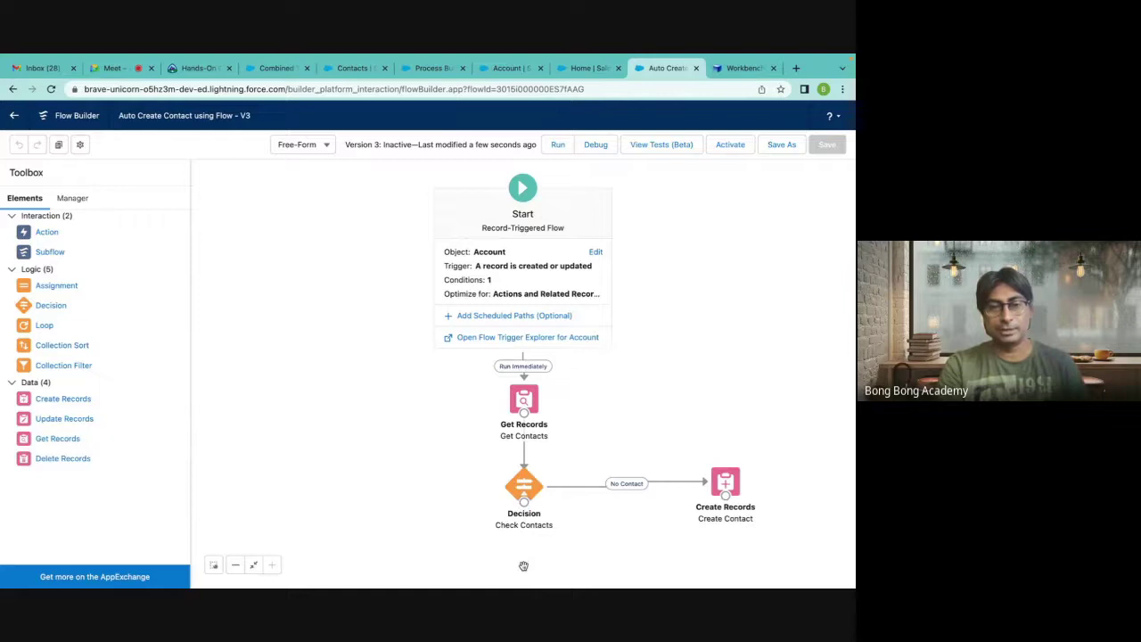
drag(612, 443, 594, 315)
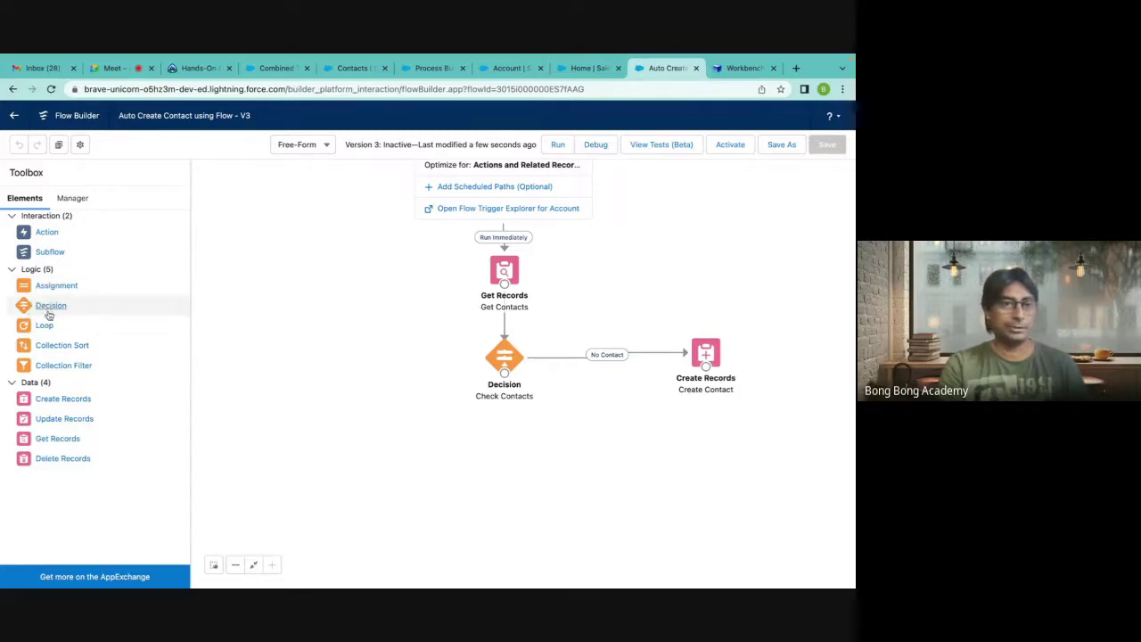
drag(51, 400, 502, 438)
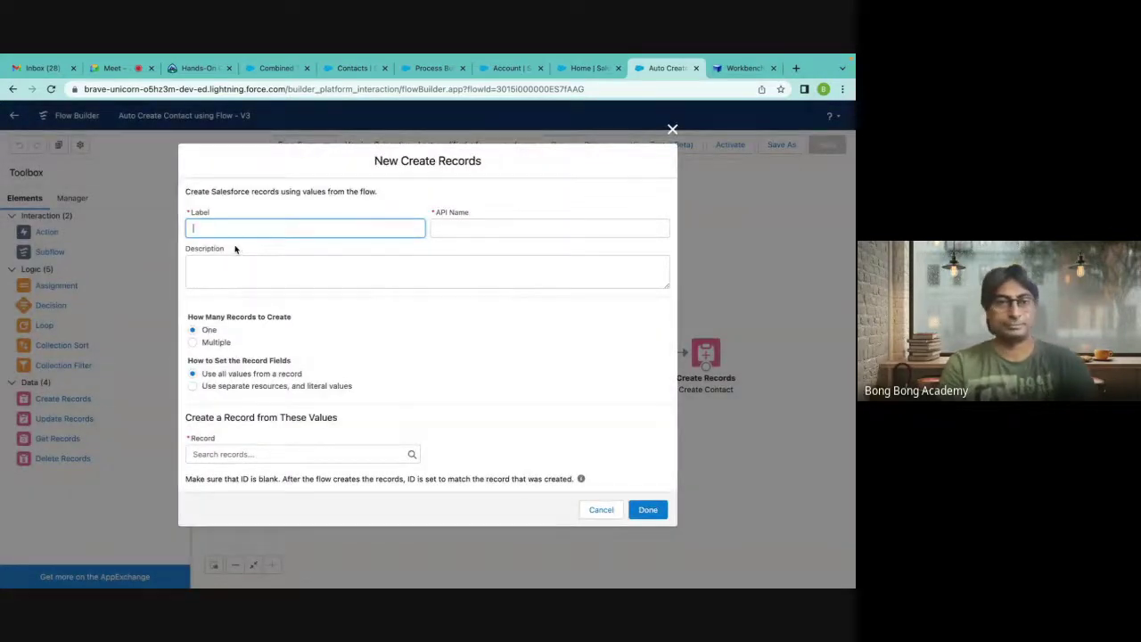
text(Crae)
key(BackSpace)
key(BackSpace)
text(ea)
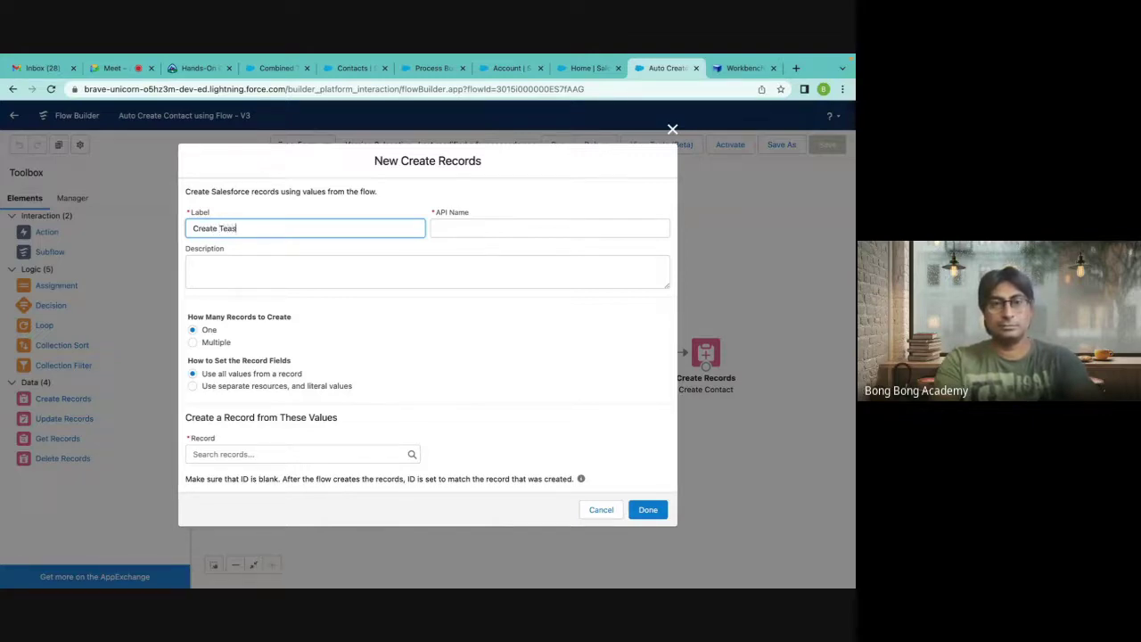
text(te Task)
click(481, 229)
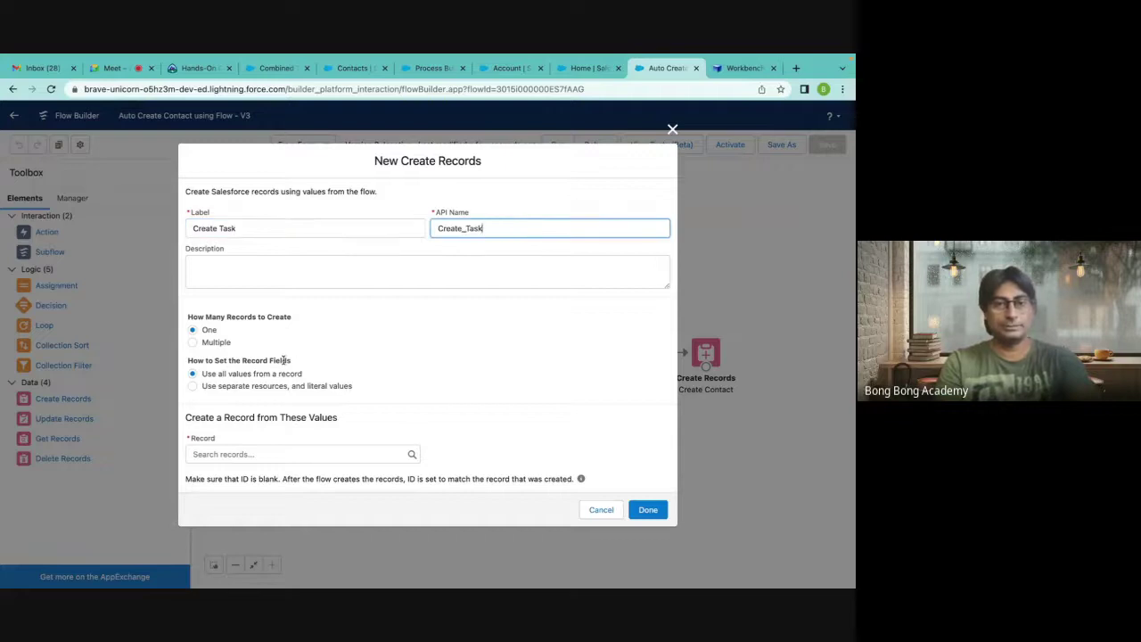
click(310, 453)
text(tas)
key(BackSpace)
key(BackSpace)
key(BackSpace)
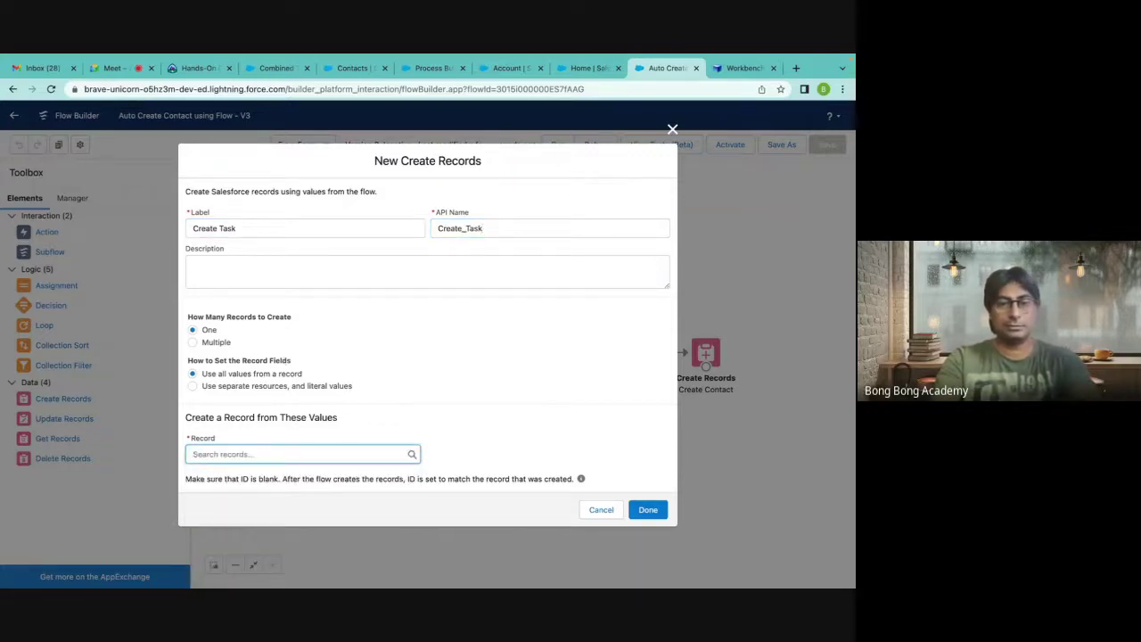
text(Acc)
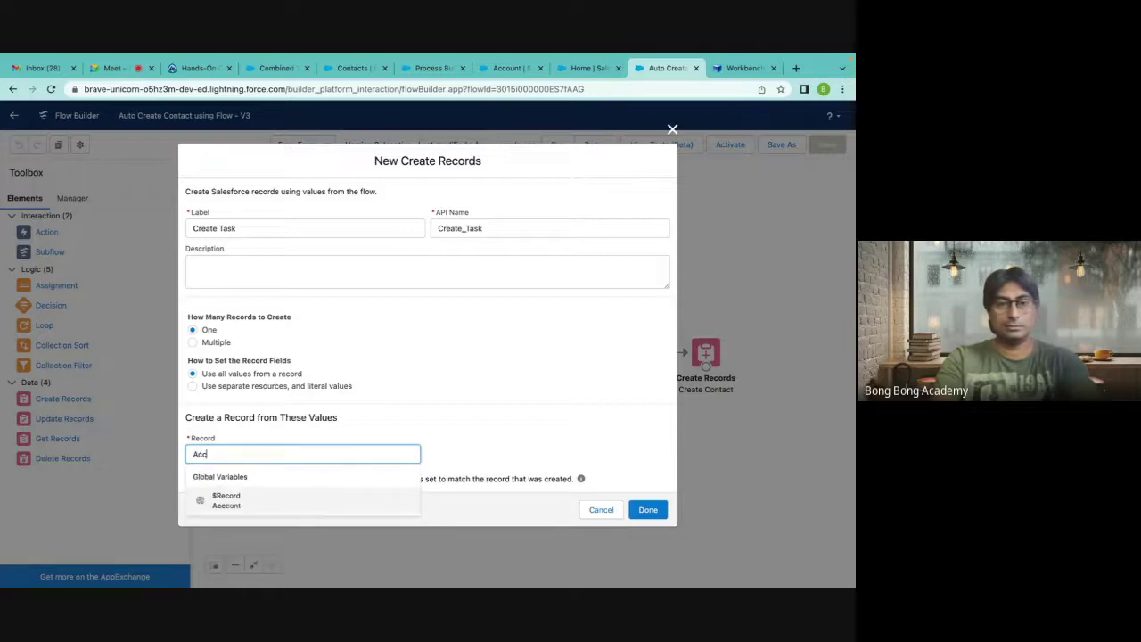
text(t)
key(BackSpace)
key(BackSpace)
key(BackSpace)
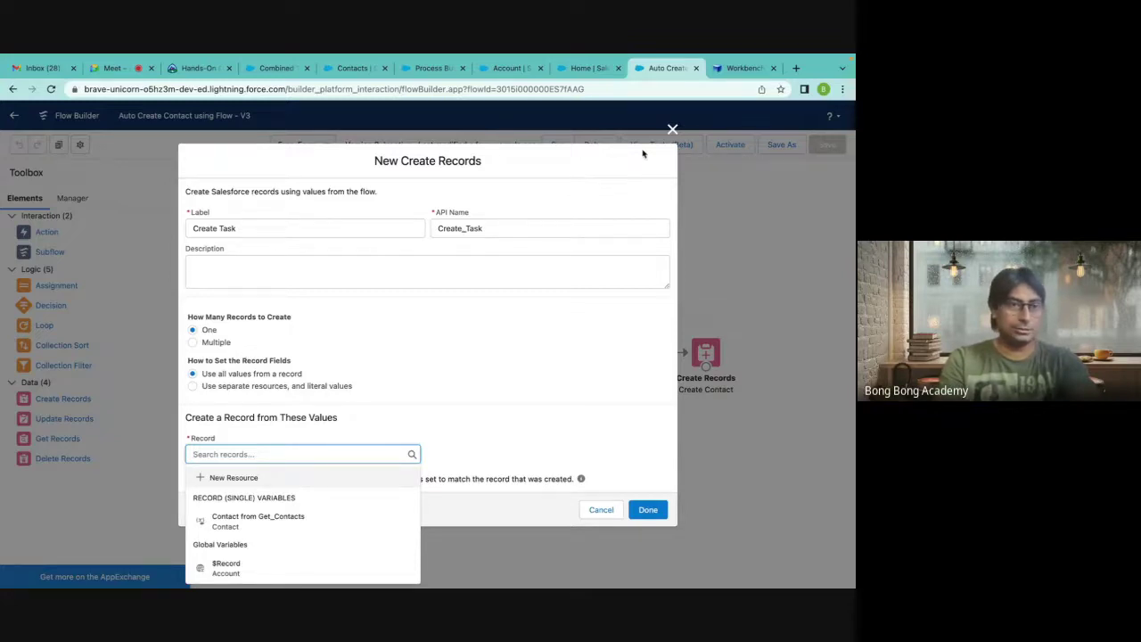
click(672, 129)
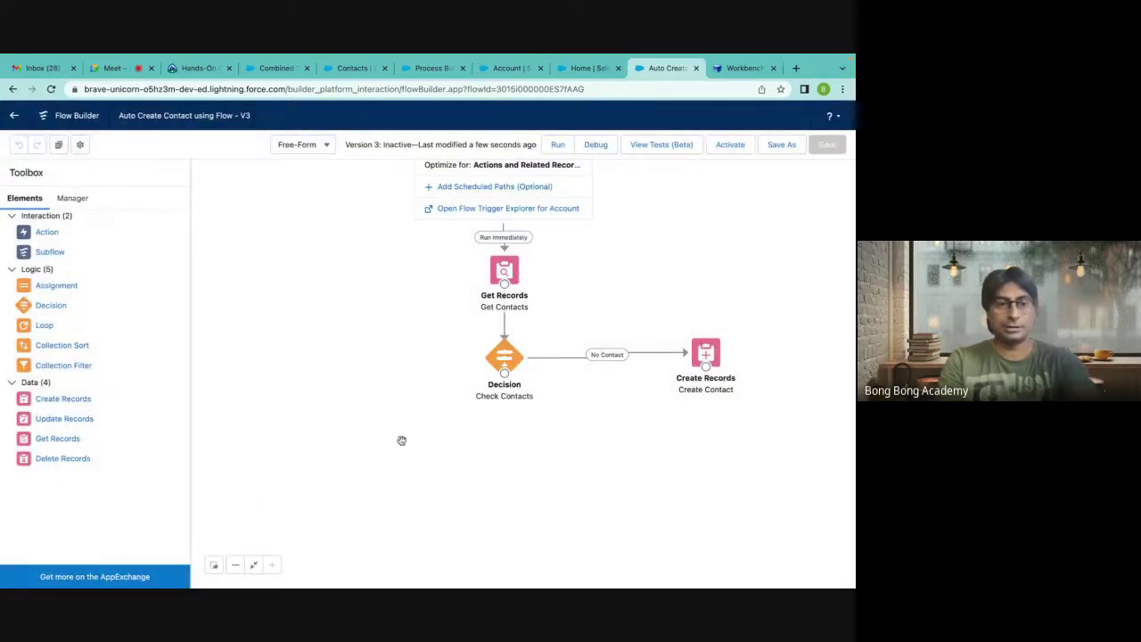
drag(683, 234, 694, 346)
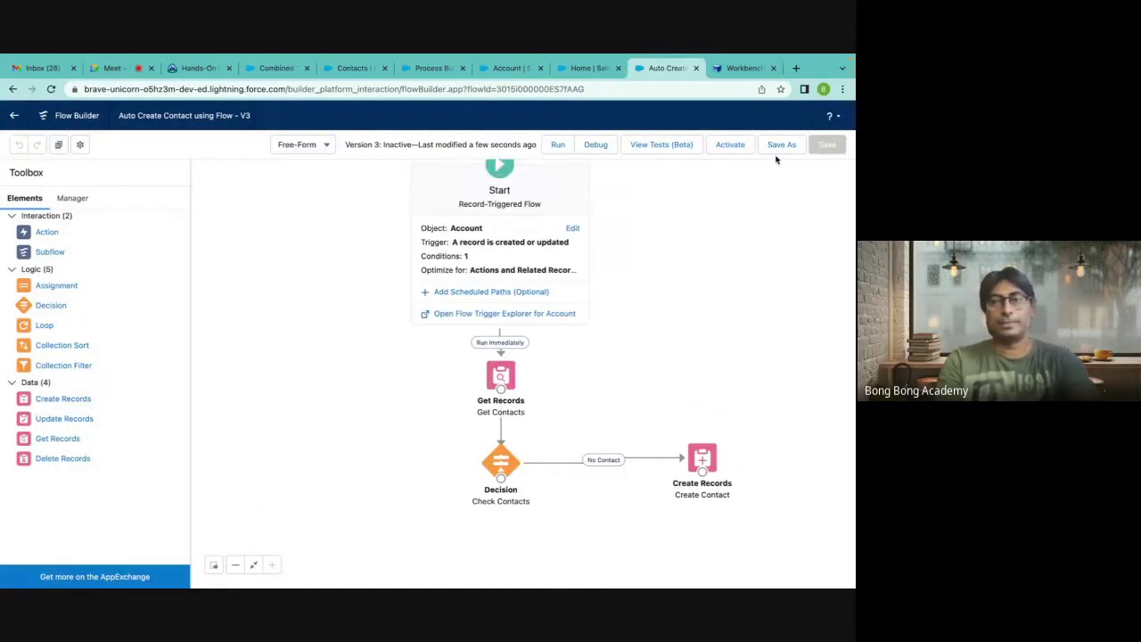
Activate flow version 3, then return to Setup's Flows list.
click(729, 144)
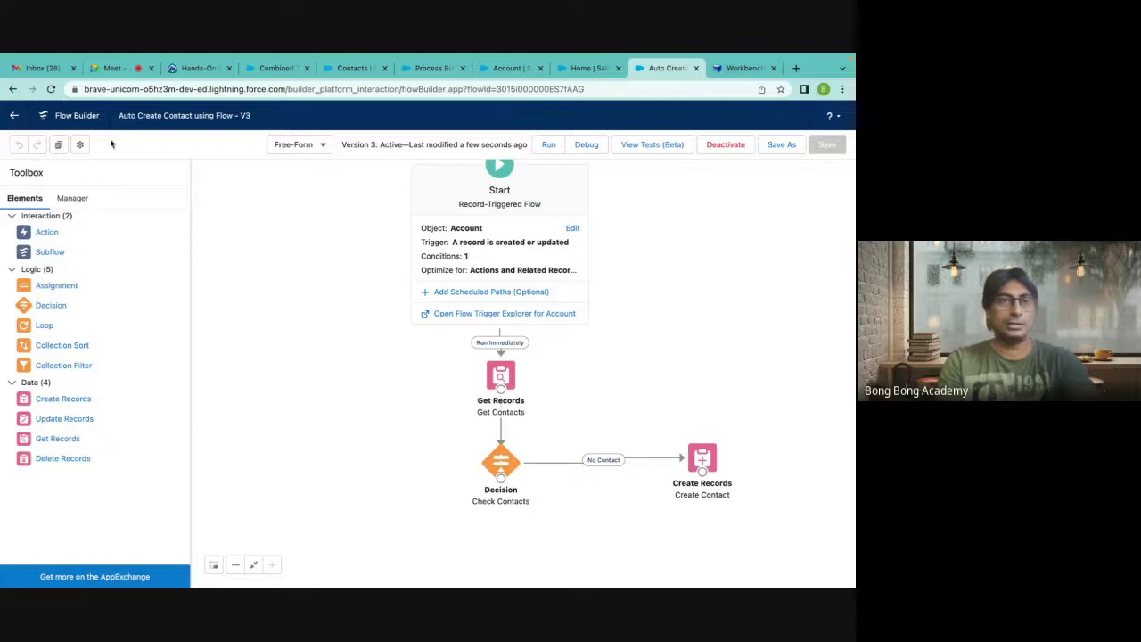
click(15, 116)
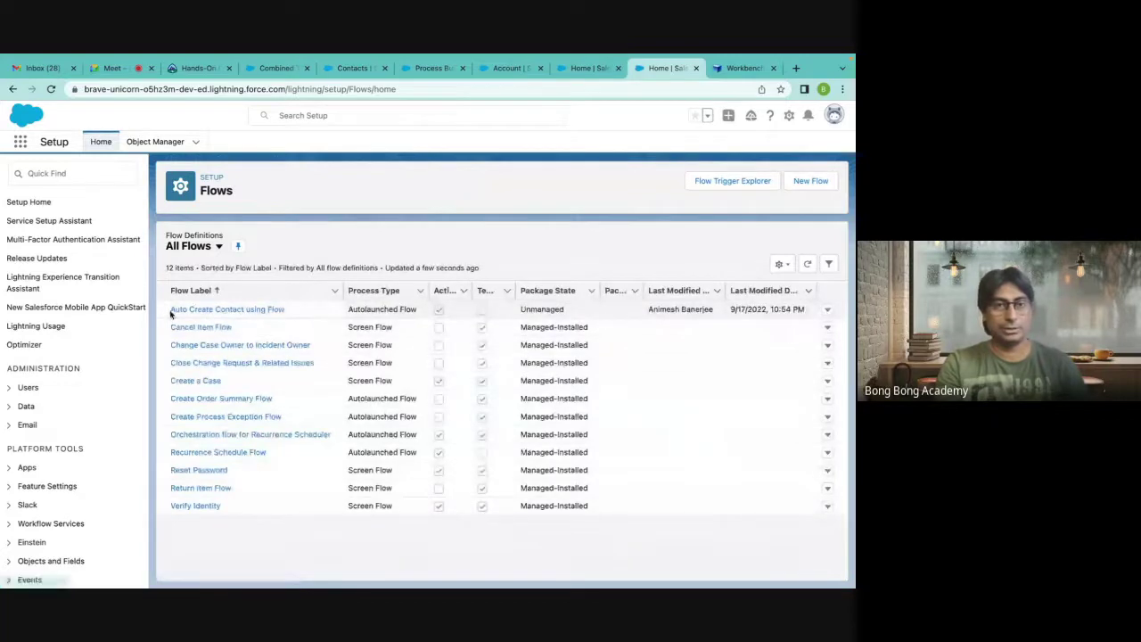
Open View Details and Versions for Auto Create Contact using Flow, then return to All Flows.
click(828, 310)
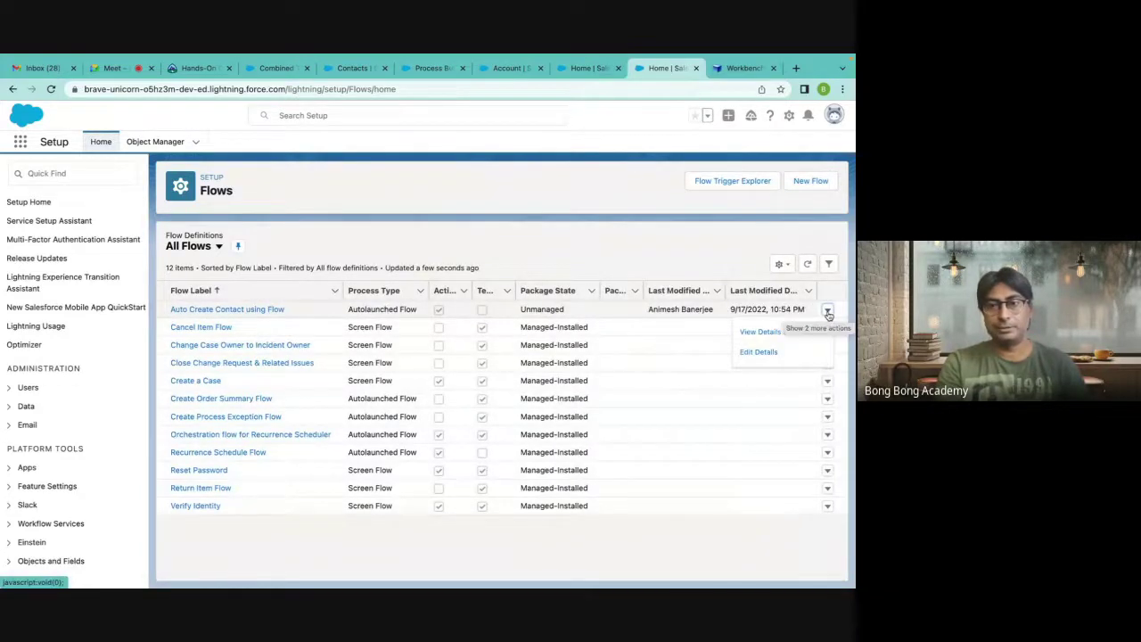
click(764, 335)
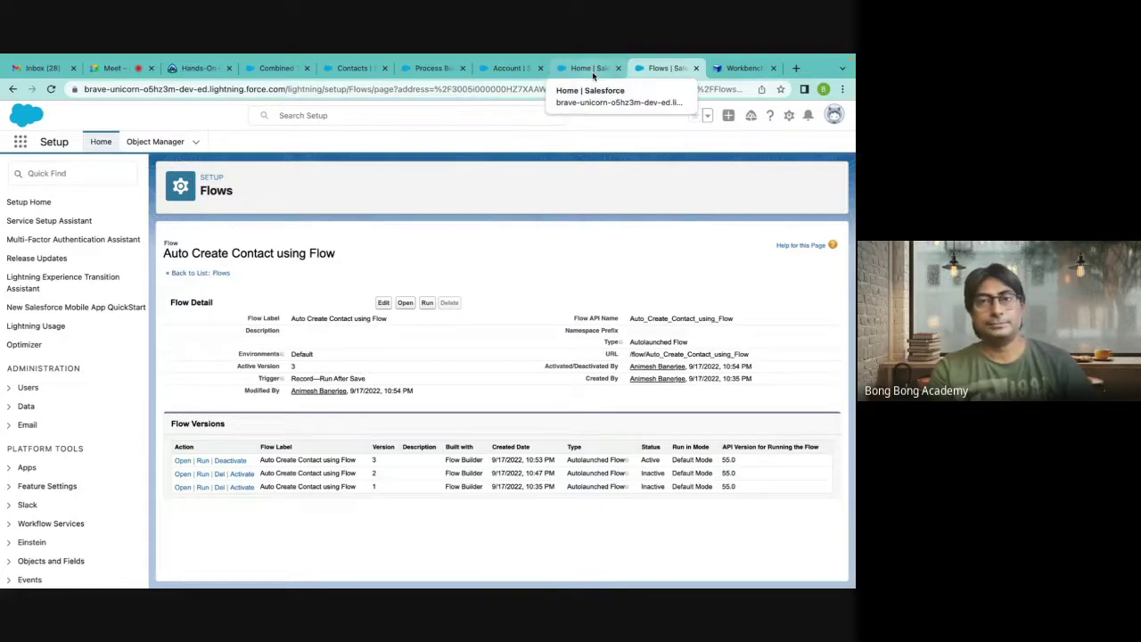
click(592, 72)
click(667, 71)
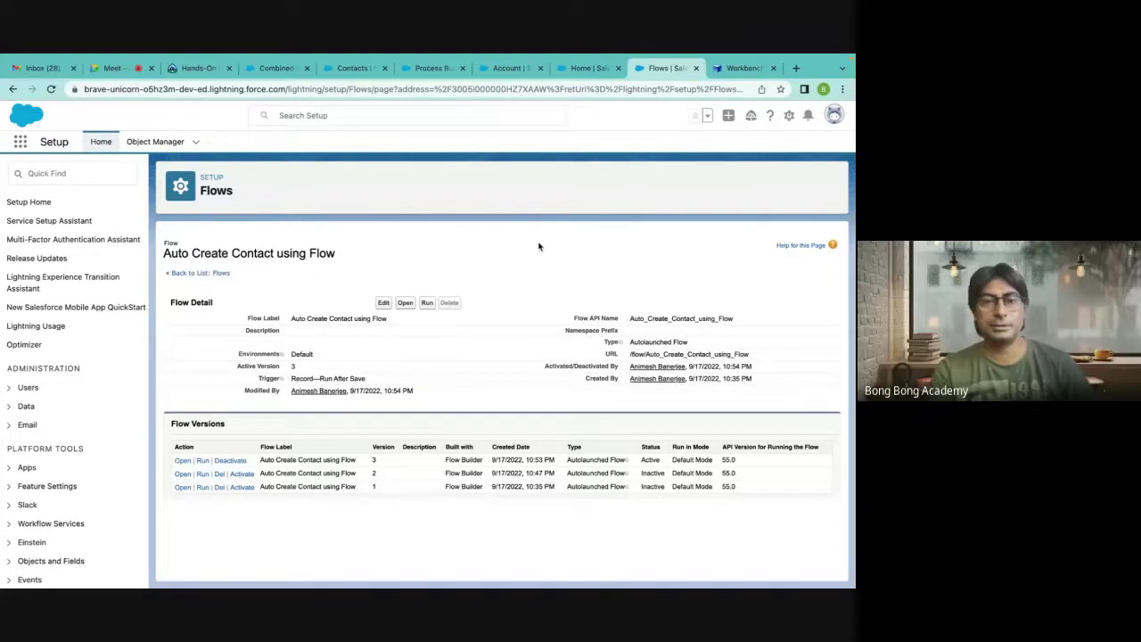
click(581, 71)
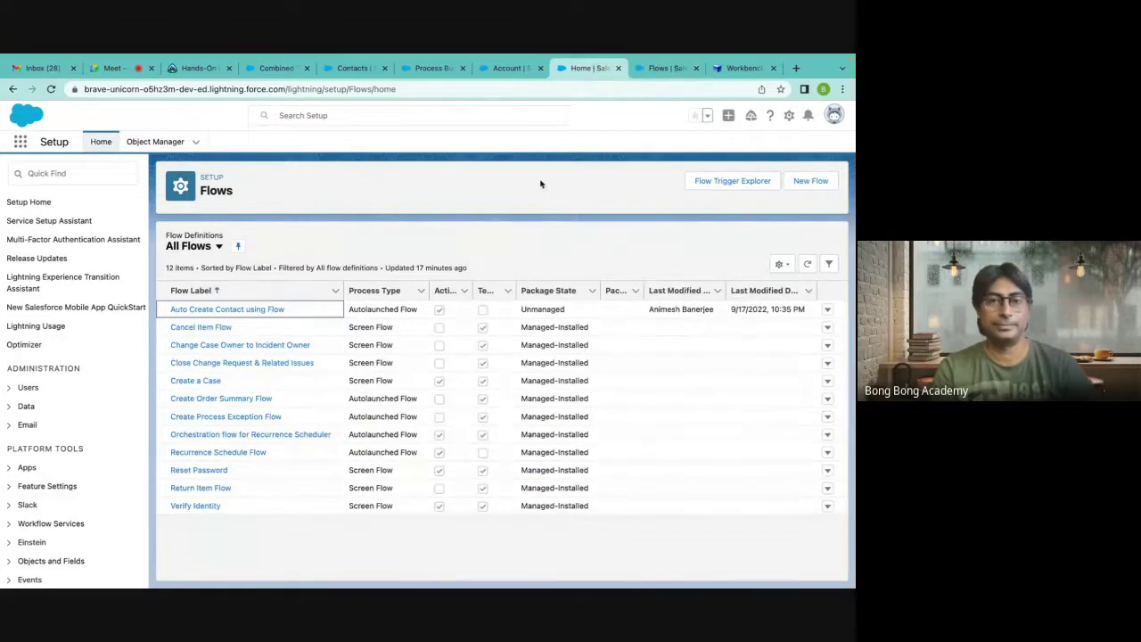
Cycle through the open browser tabs, then go to Accounts and start a New Account.
click(525, 70)
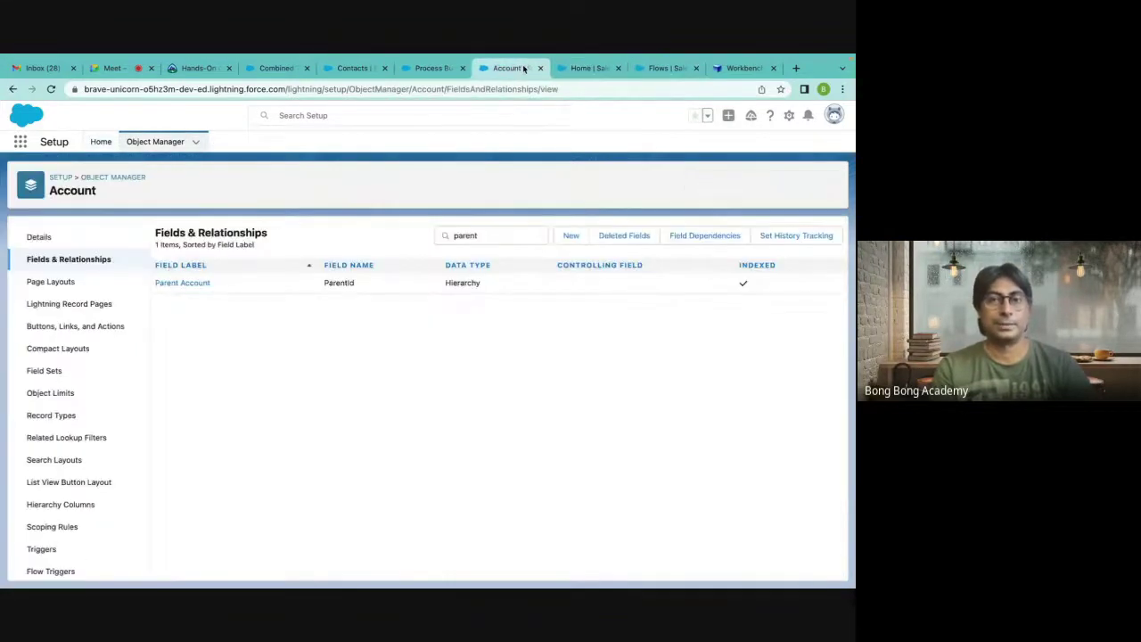
click(580, 72)
click(664, 70)
click(740, 70)
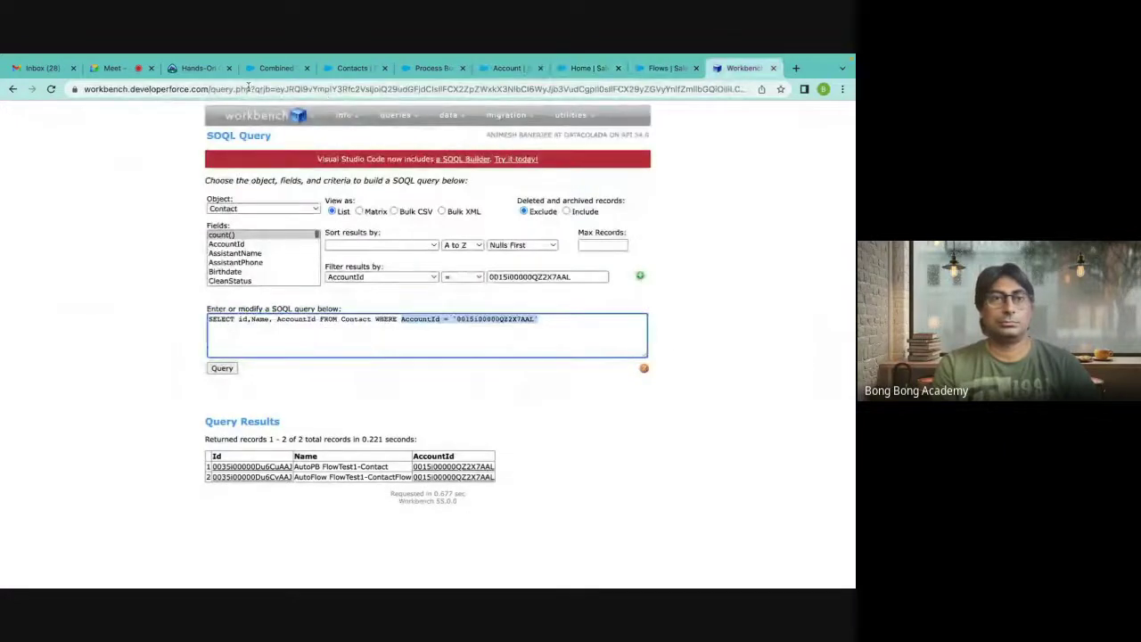
click(290, 71)
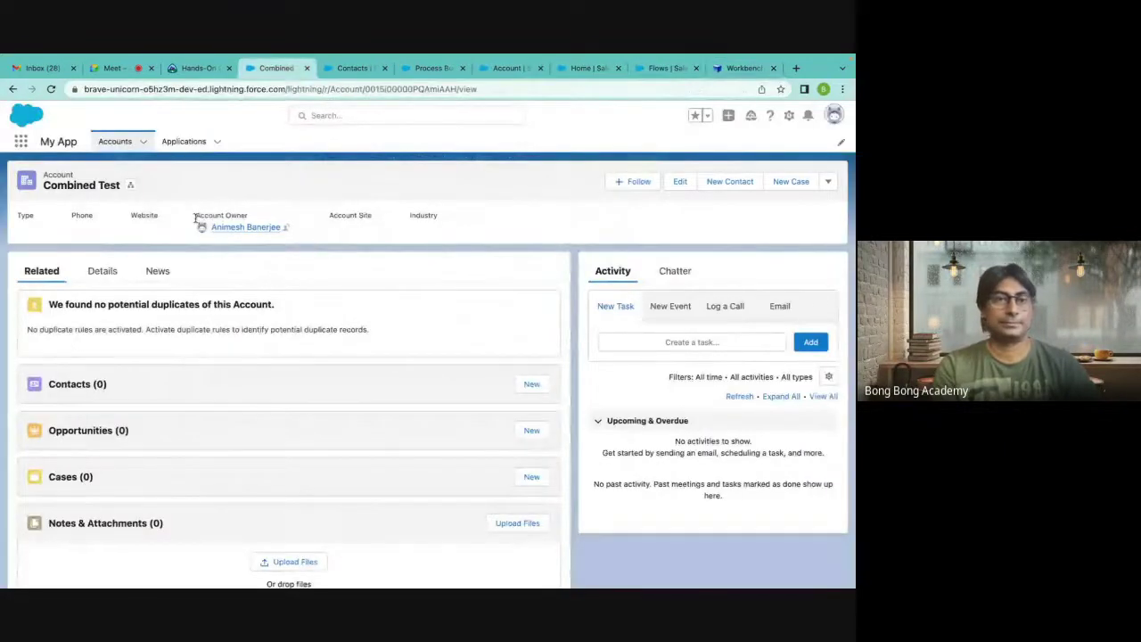
click(349, 71)
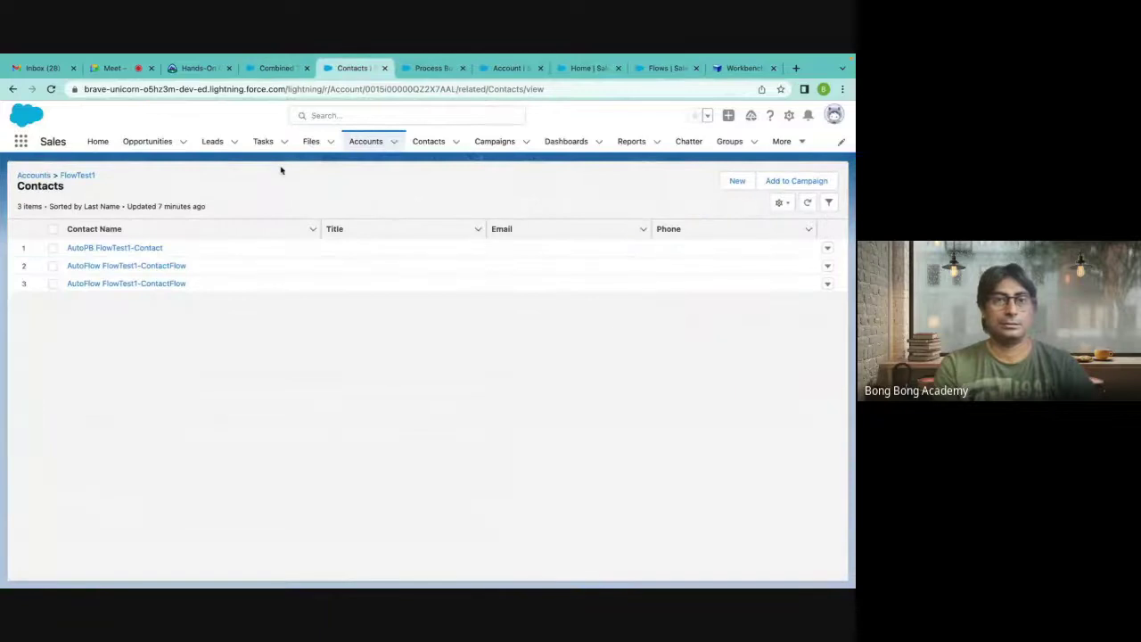
click(368, 142)
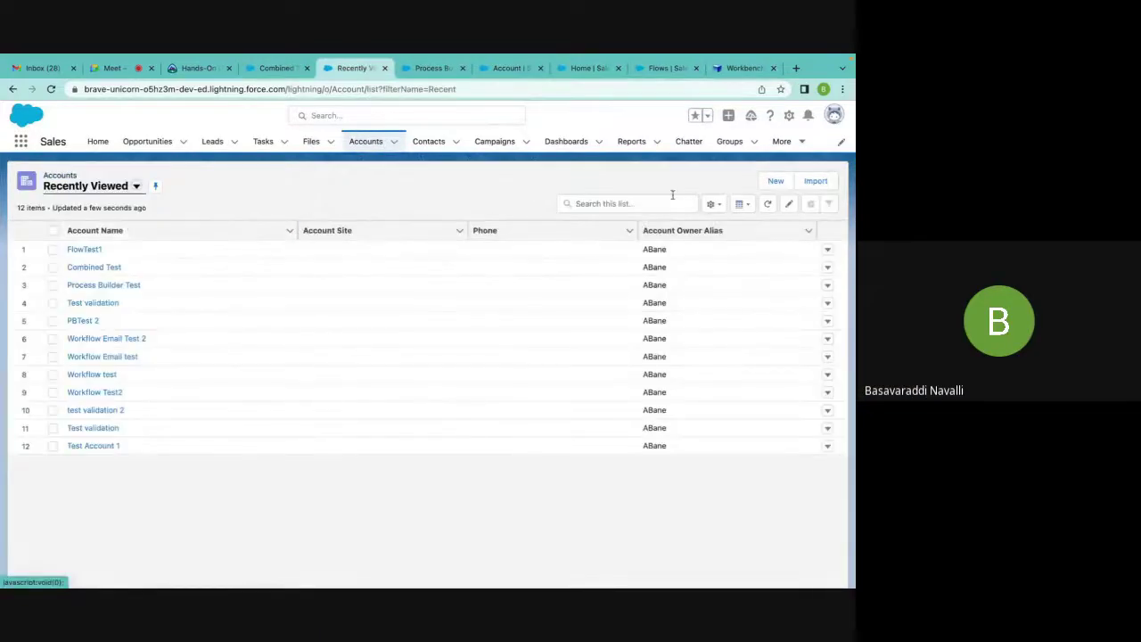
click(756, 185)
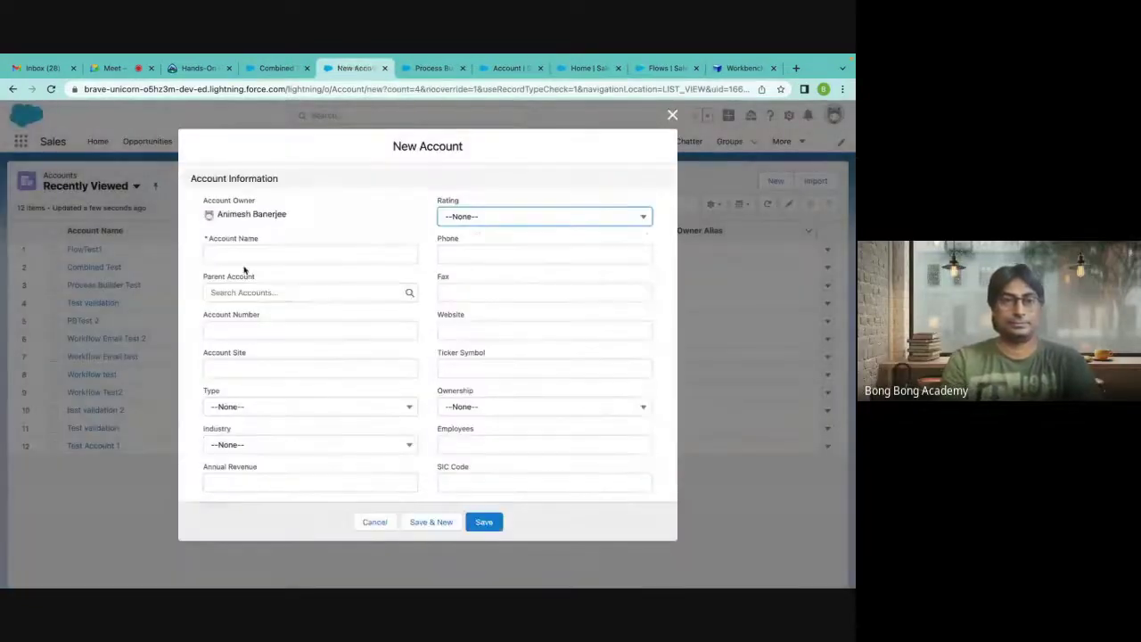
Type 'Flow' into Account Name and set Active to Yes.
click(227, 254)
text(FlowTest2)
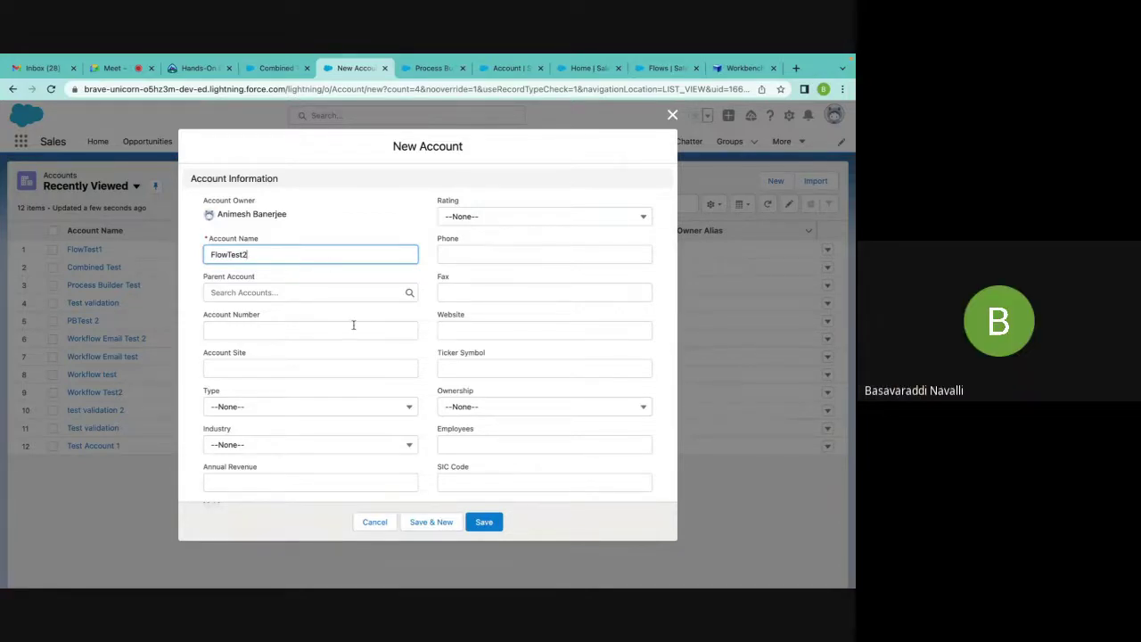
scroll(353, 326, down, 10)
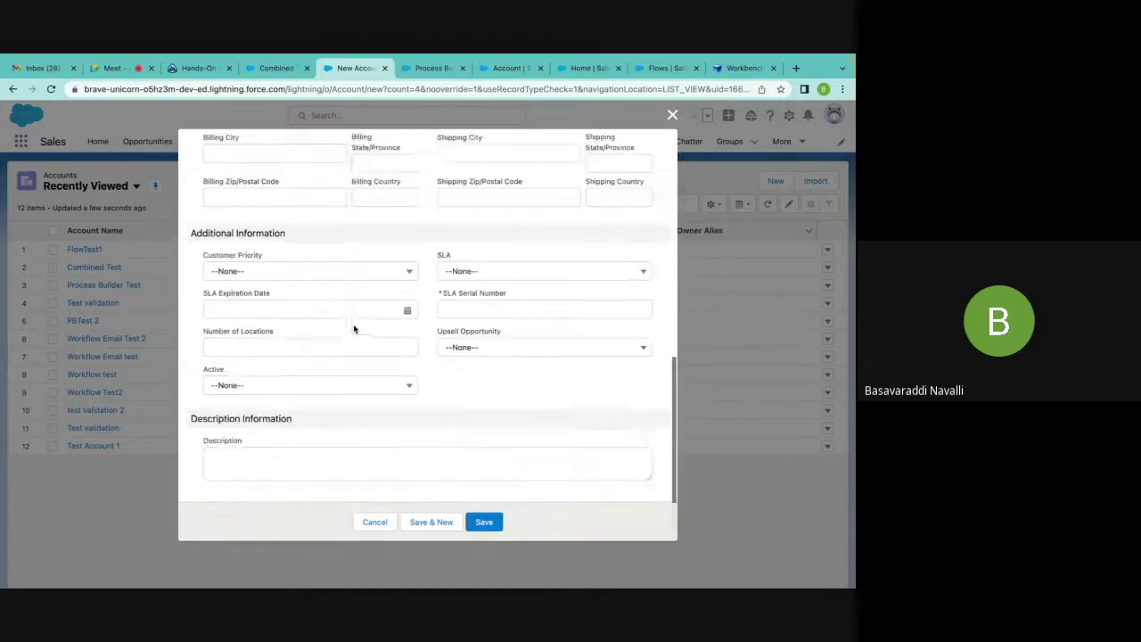
click(289, 393)
click(260, 452)
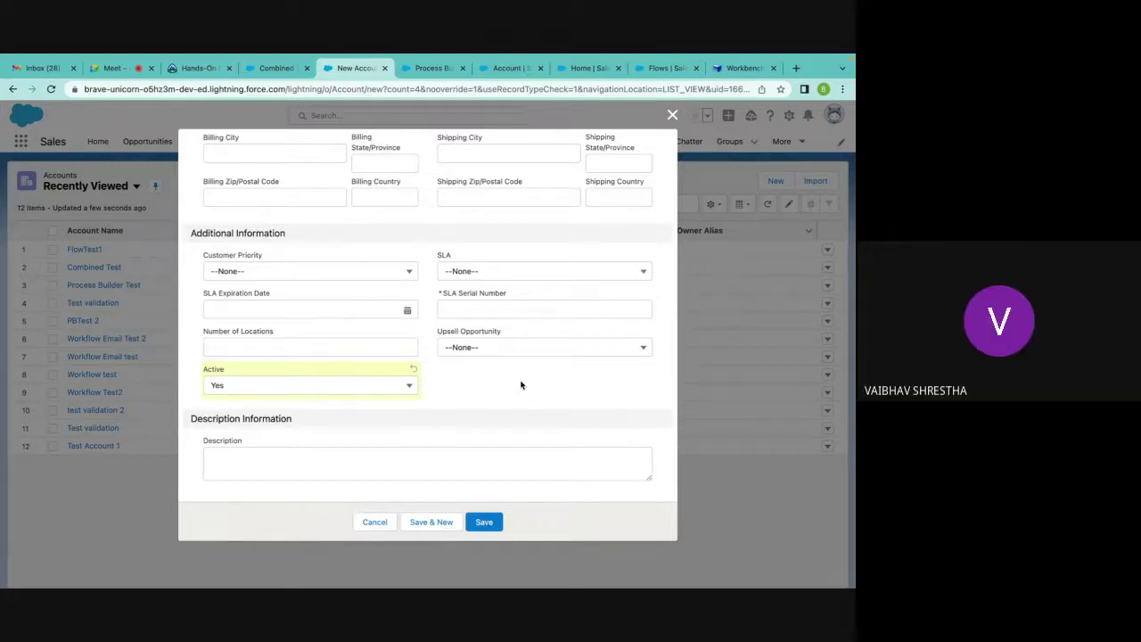
Enter SLA Serial Number 124124, then switch to the Google Meet call tab.
click(441, 308)
text(124124)
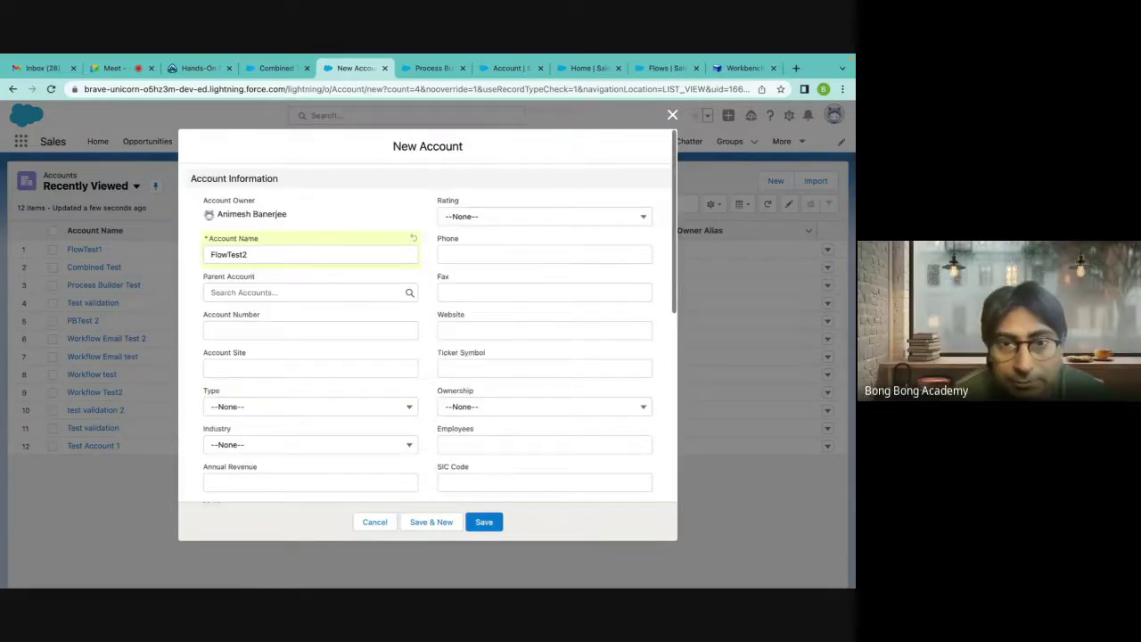
scroll(428, 338, up, 2)
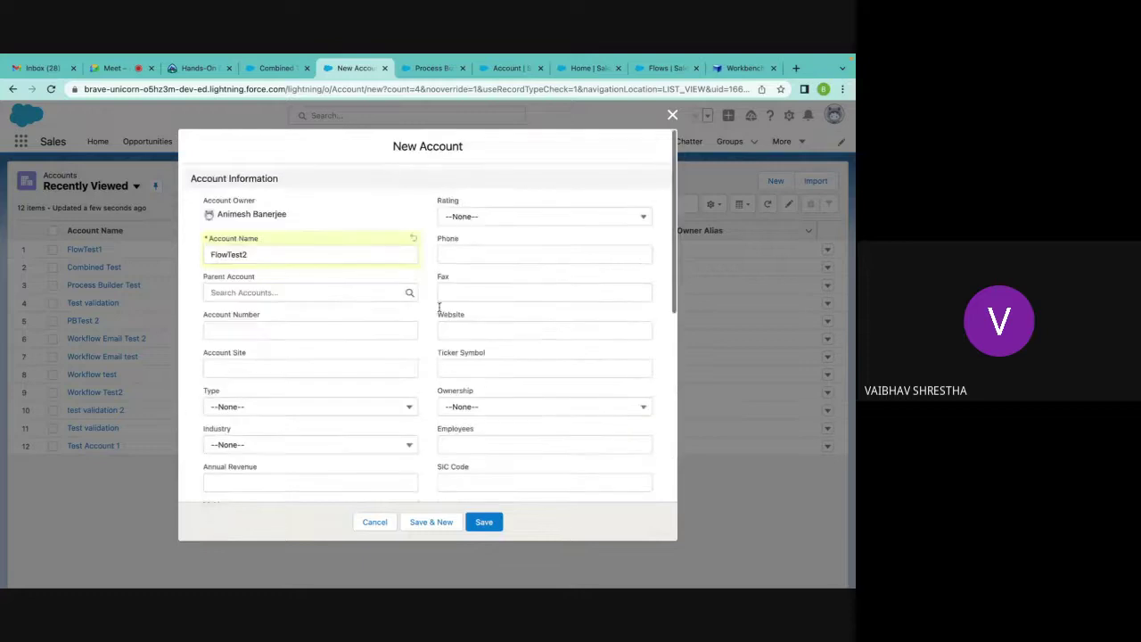
scroll(486, 351, down, 2)
scroll(486, 351, down, 1)
click(526, 386)
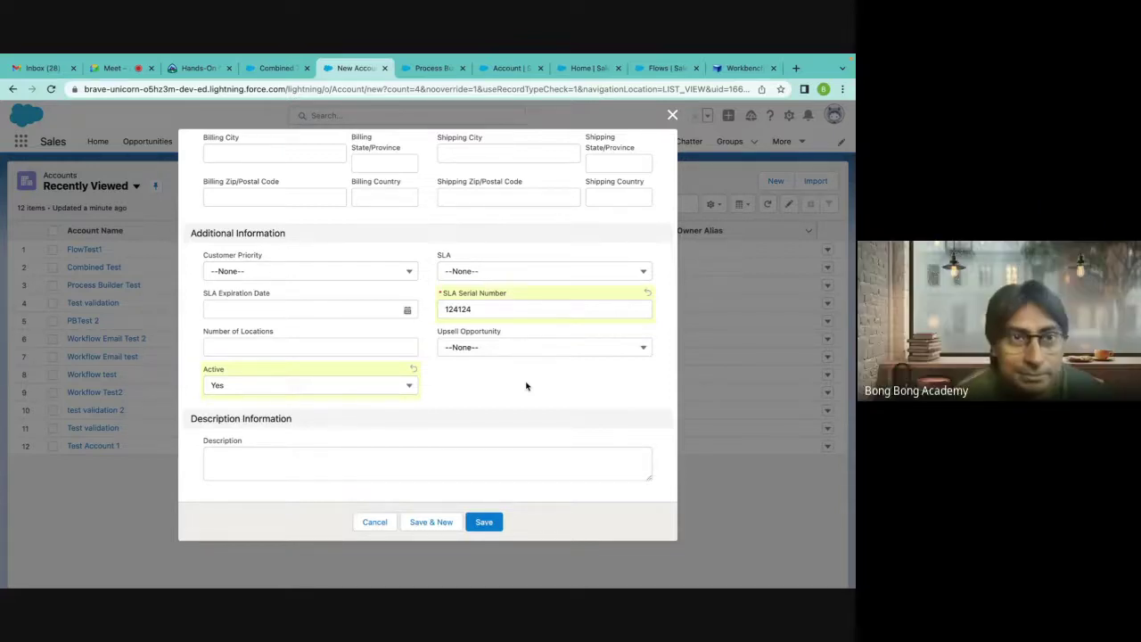
mouse_move(43, 57)
click(114, 99)
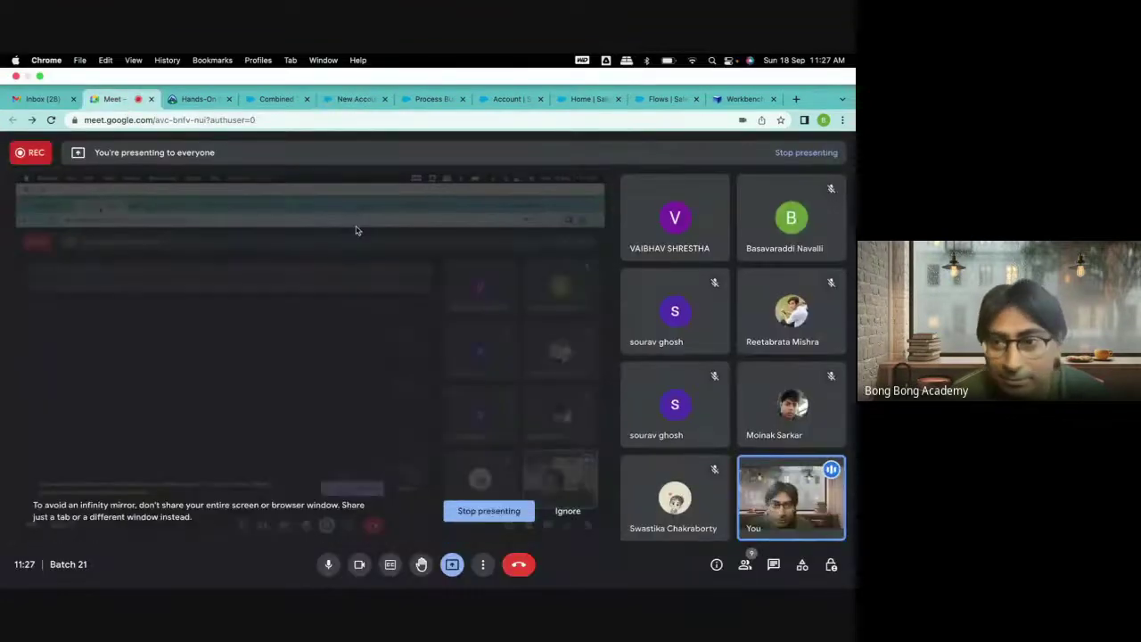
Show the empty In-call messages panel in Google Meet, glancing at More options without choosing anything.
click(773, 564)
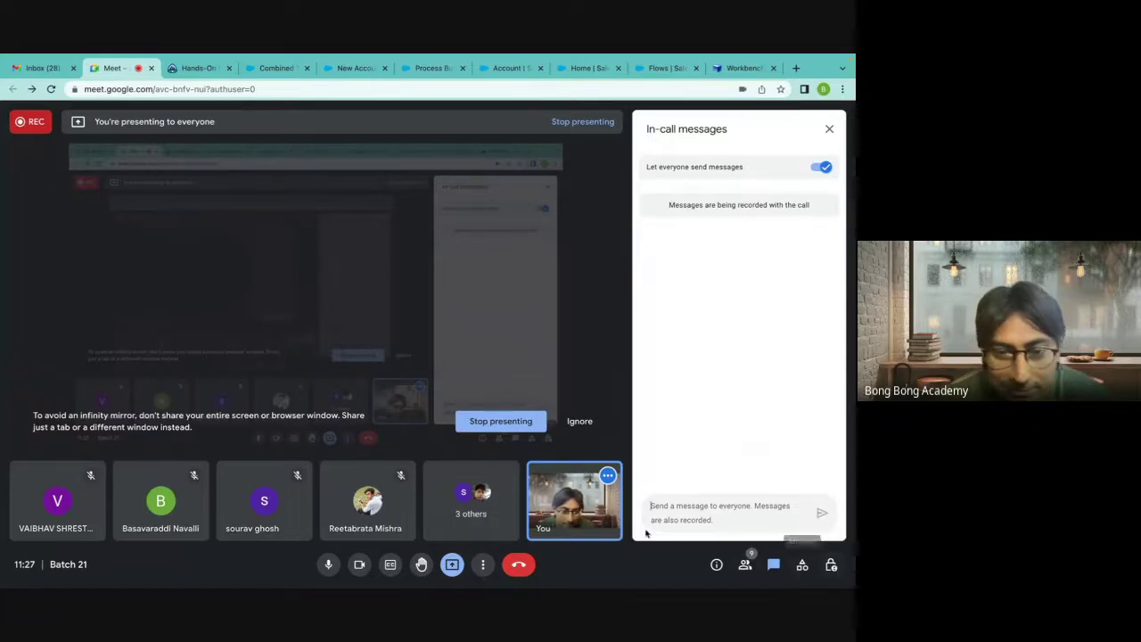
click(482, 564)
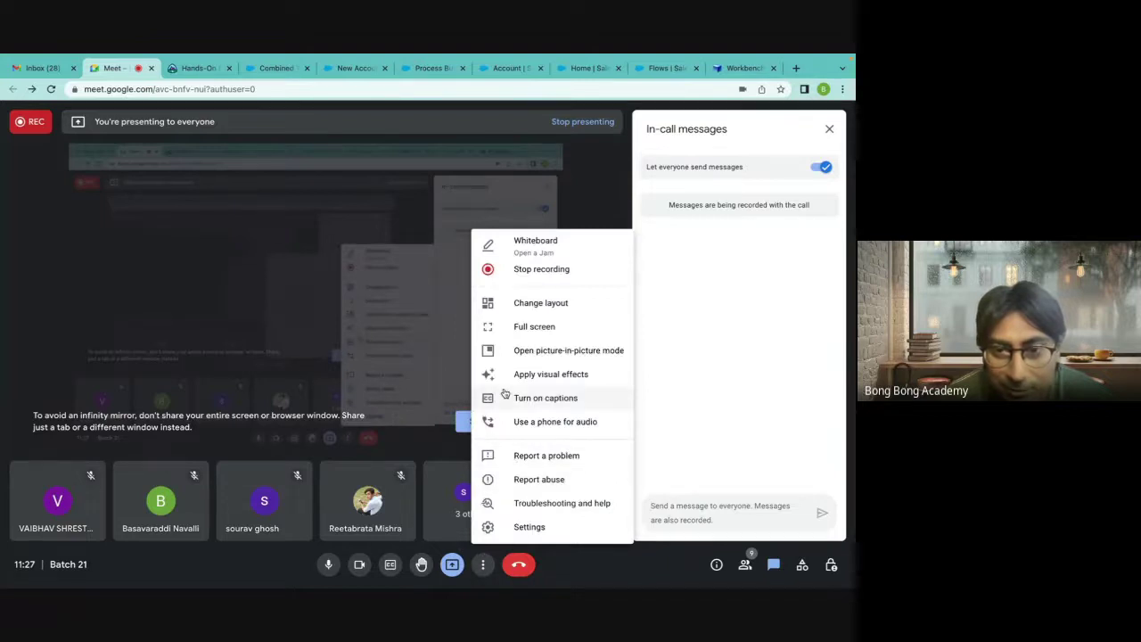
click(657, 508)
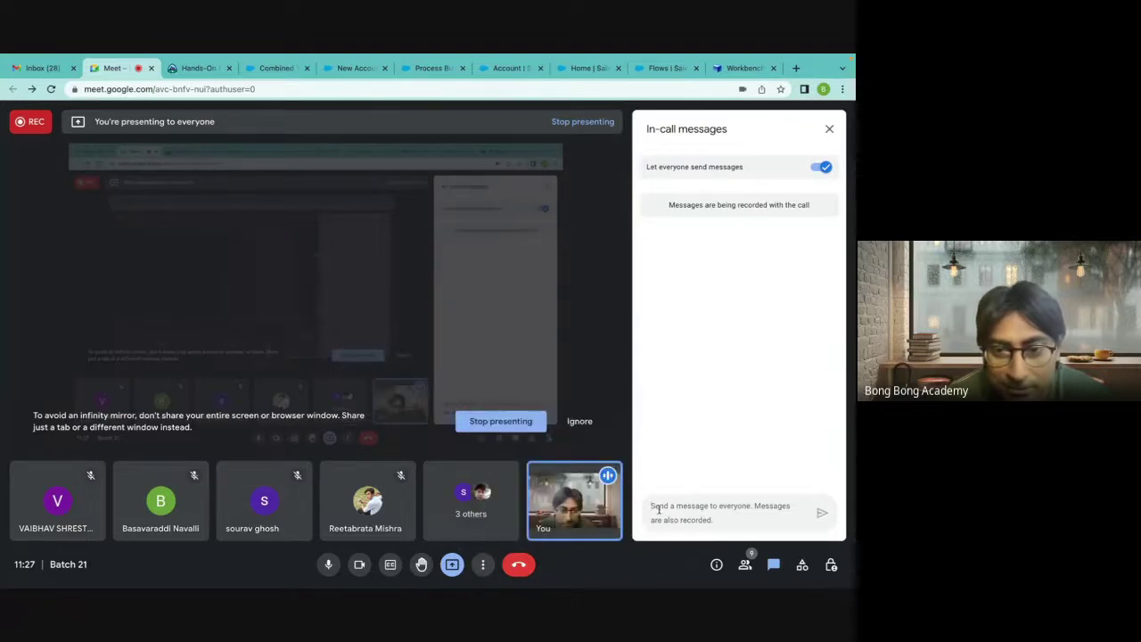
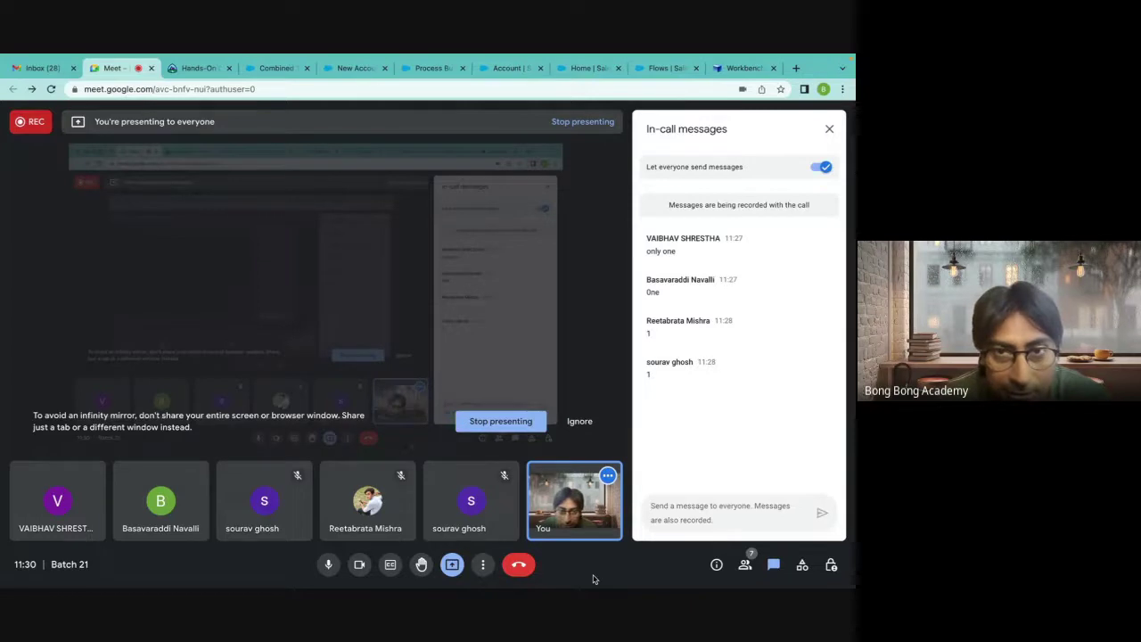
Switch from the Google Meet call to the Combined Test account record in Salesforce.
click(276, 68)
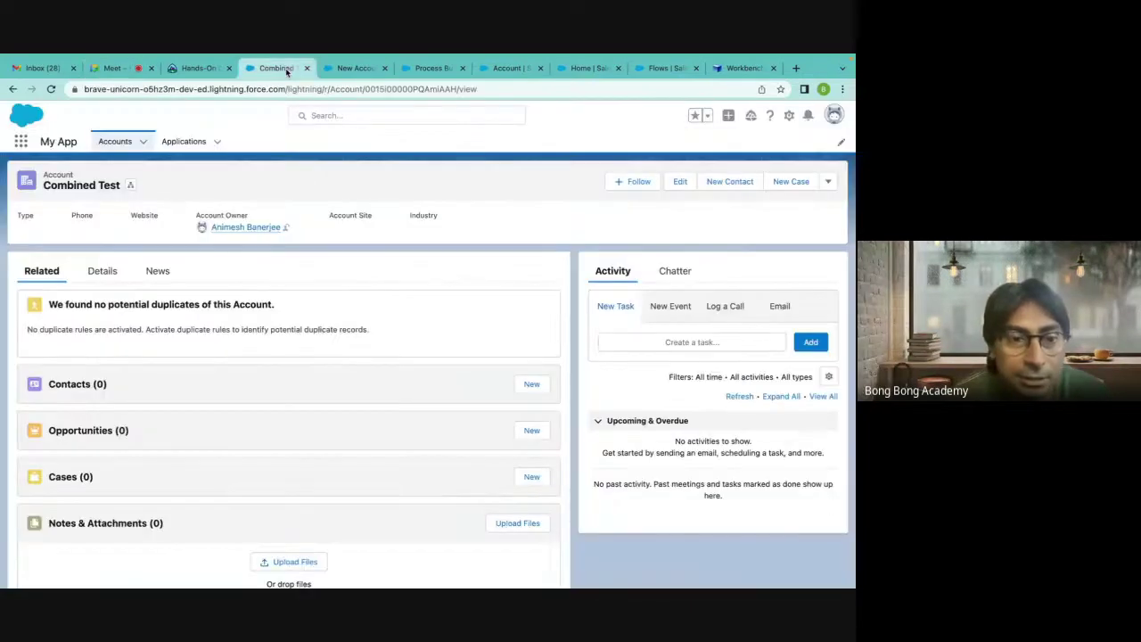
Open FlowTest1 from Recently Viewed accounts and review its one AutoPB and two AutoFlow contacts.
click(120, 148)
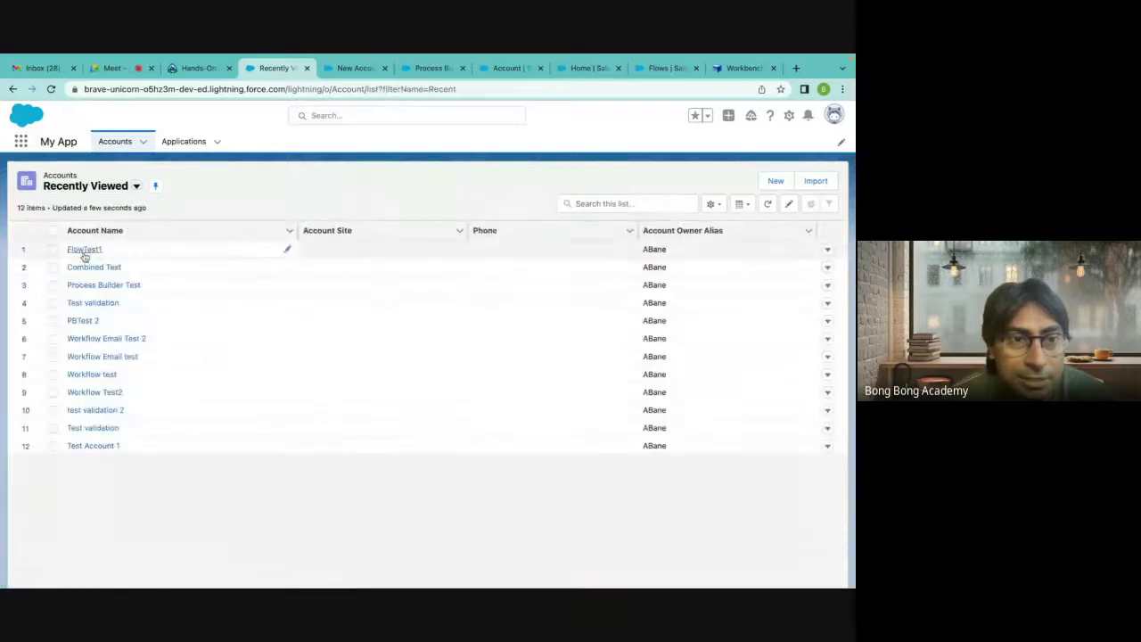
click(86, 249)
scroll(303, 324, down, 2)
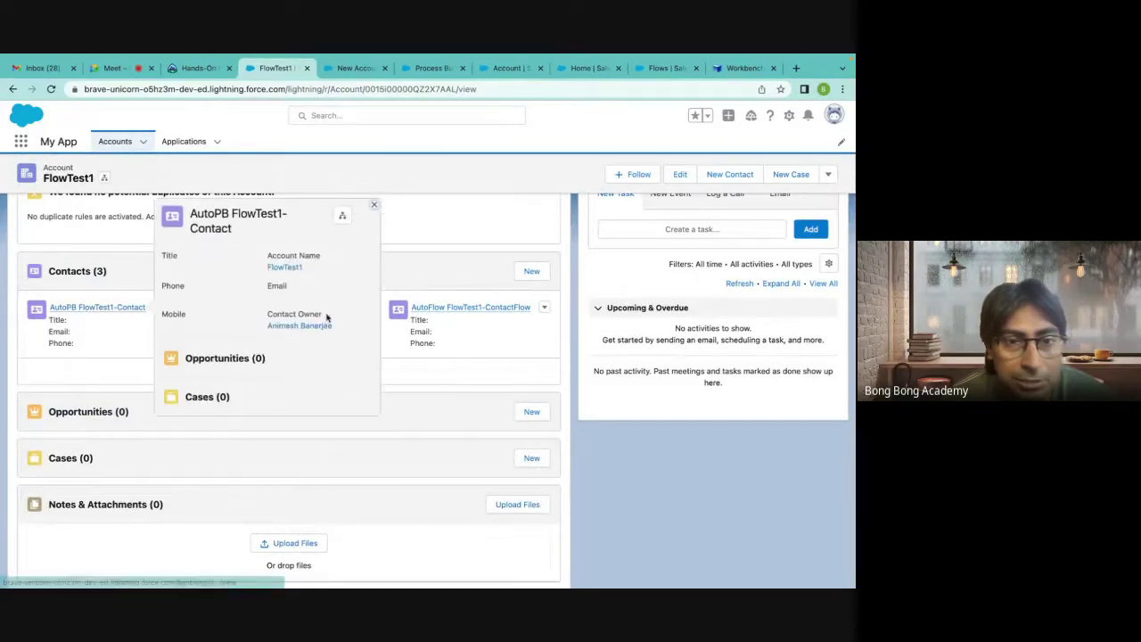
mouse_move(308, 308)
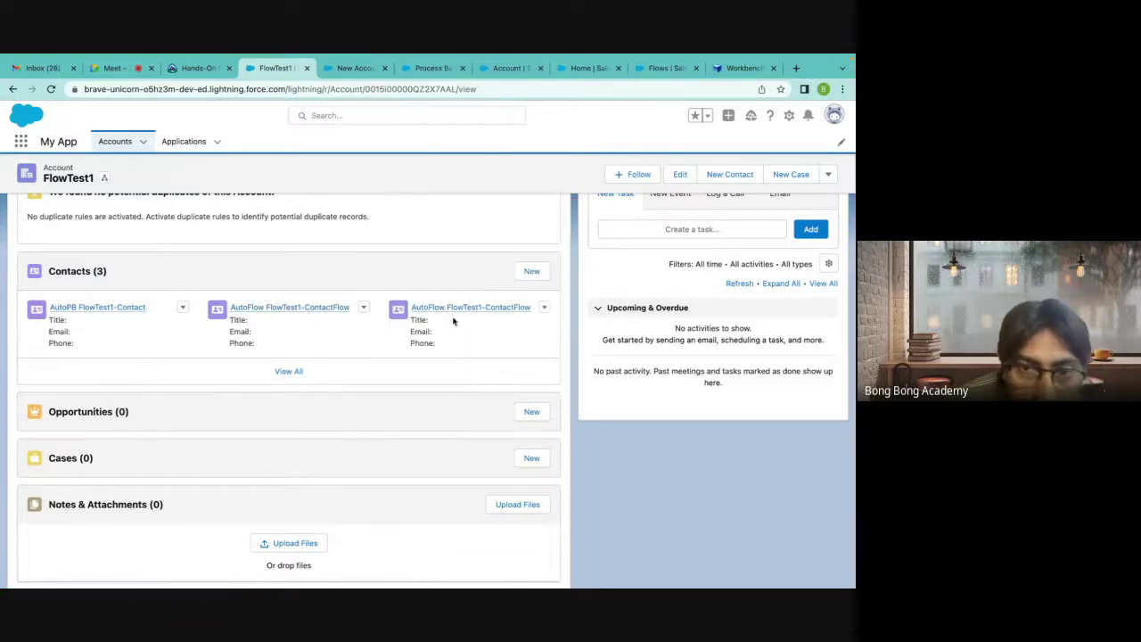
scroll(460, 351, down, 1)
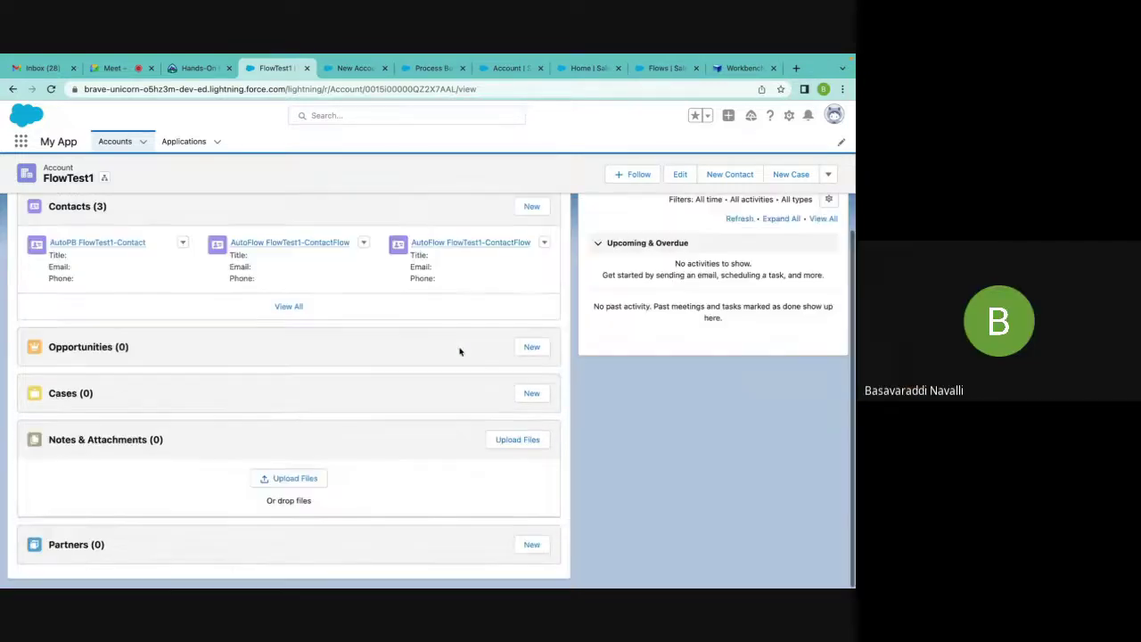
scroll(152, 270, up, 3)
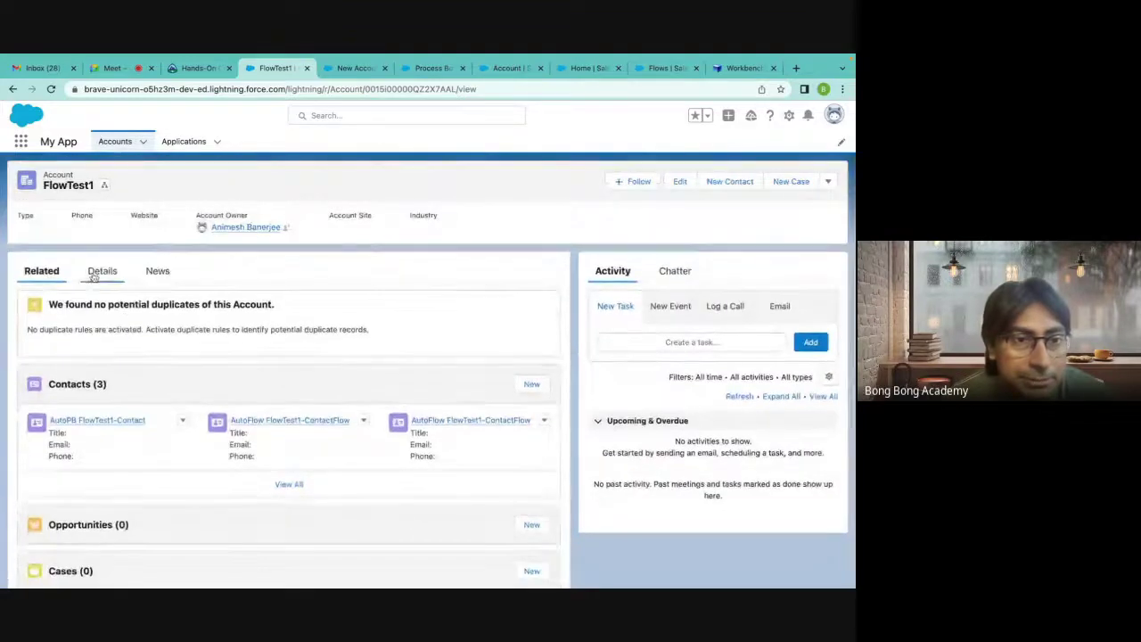
View FlowTest1's Details, including its Description field.
click(92, 279)
scroll(250, 431, down, 5)
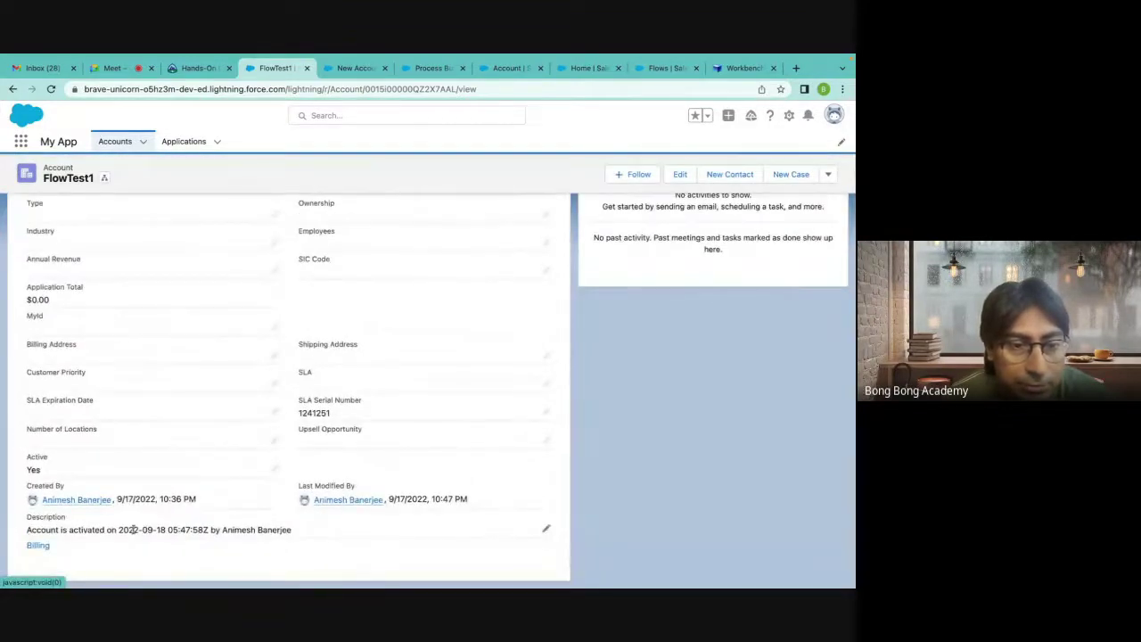
scroll(305, 536, up, 5)
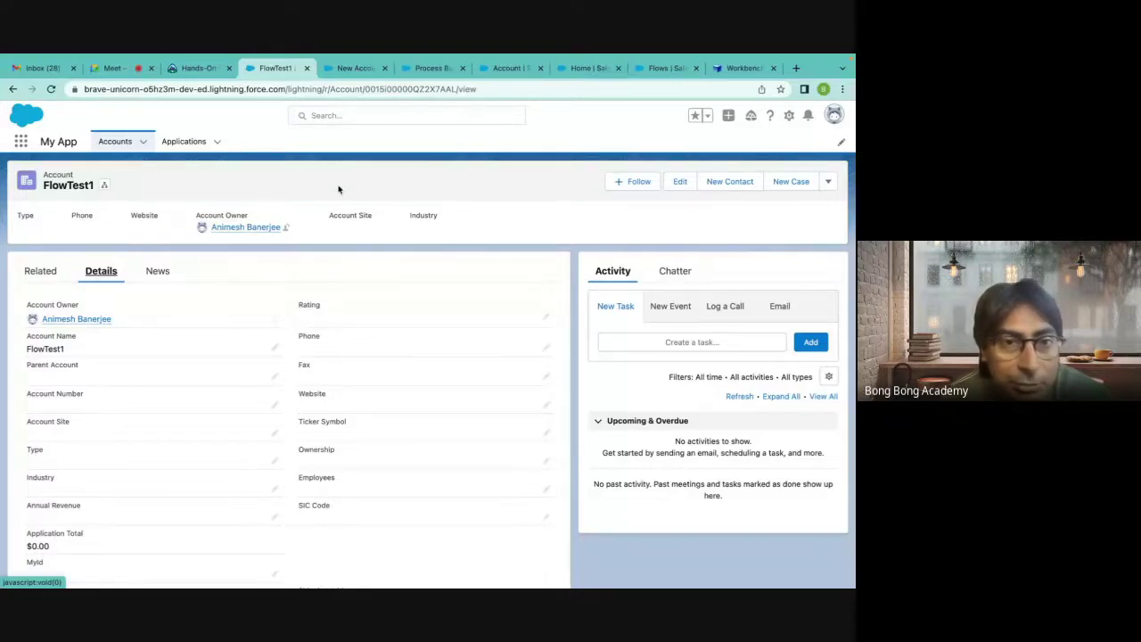
Go back to the Recently Viewed accounts list, with FlowTest1 listed first.
click(143, 144)
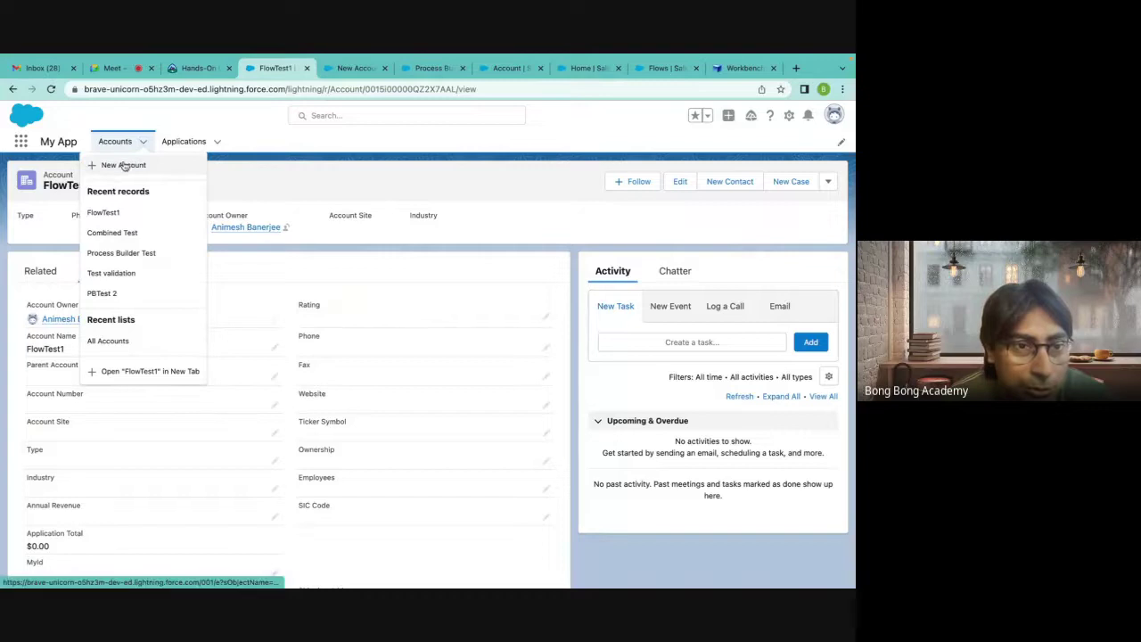
click(246, 172)
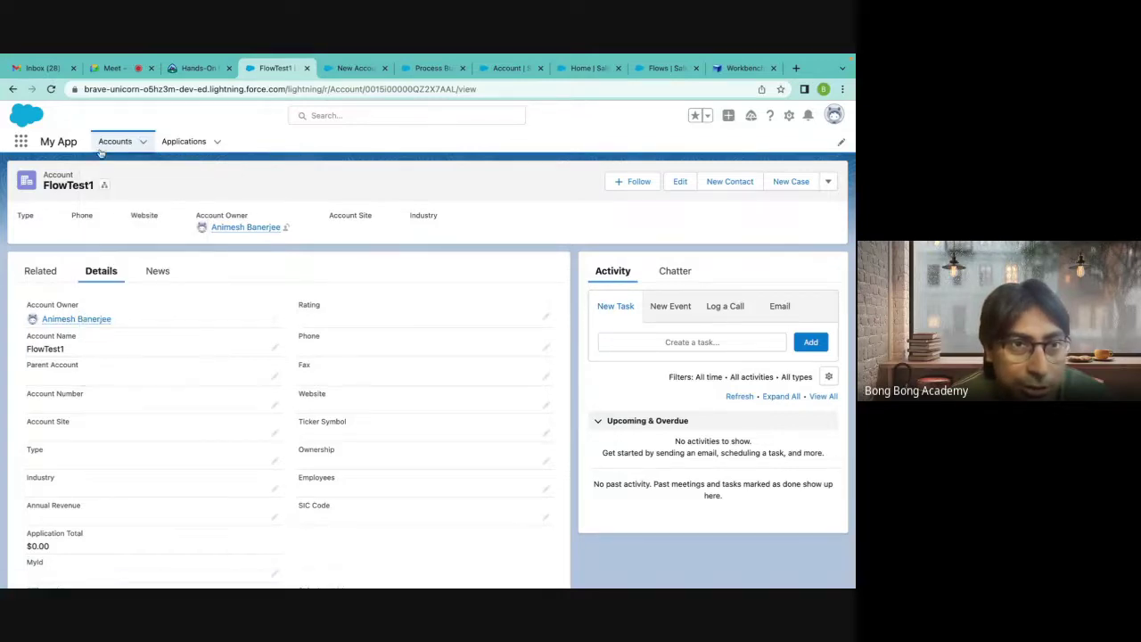
click(115, 142)
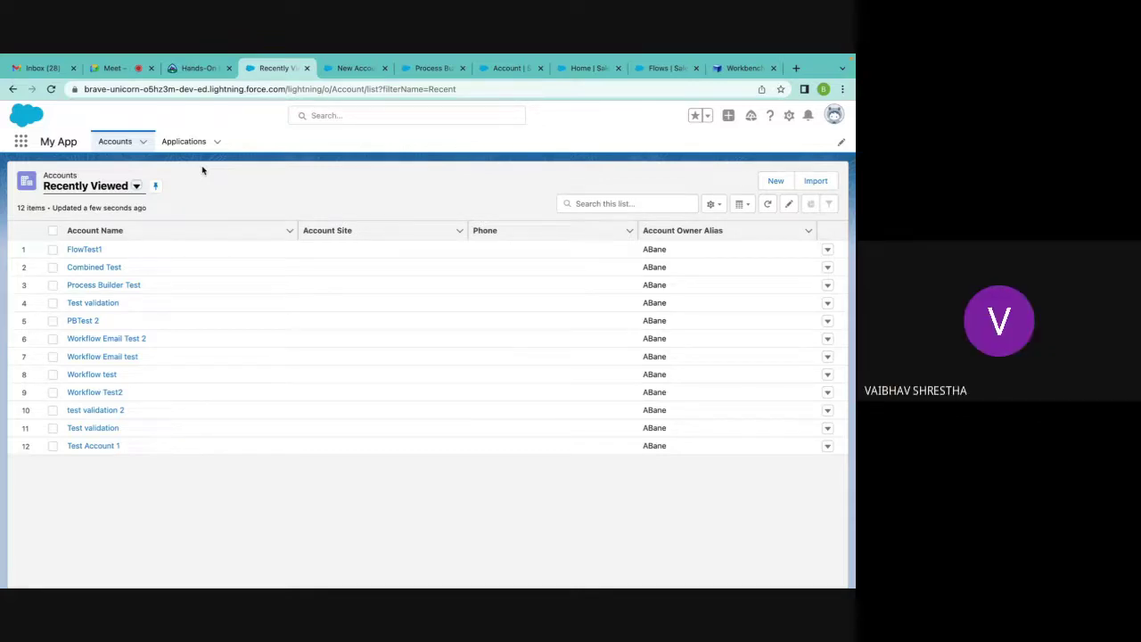
mouse_move(571, 57)
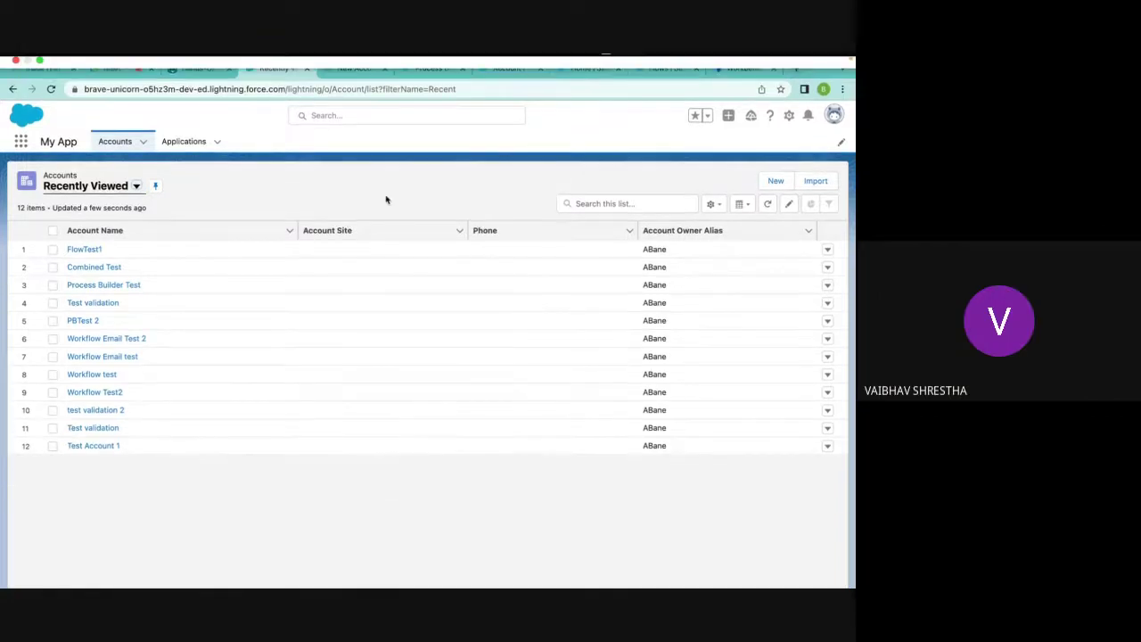
In a new tab, search Google for 'order of execution in salesforce'.
click(796, 67)
click(339, 283)
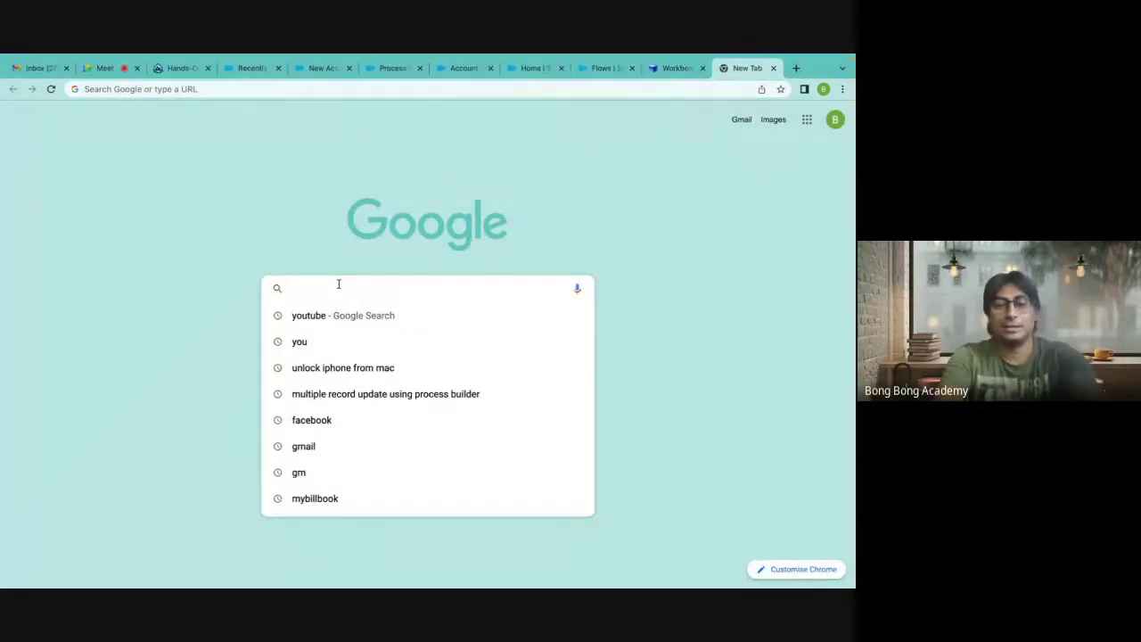
text(order of ex)
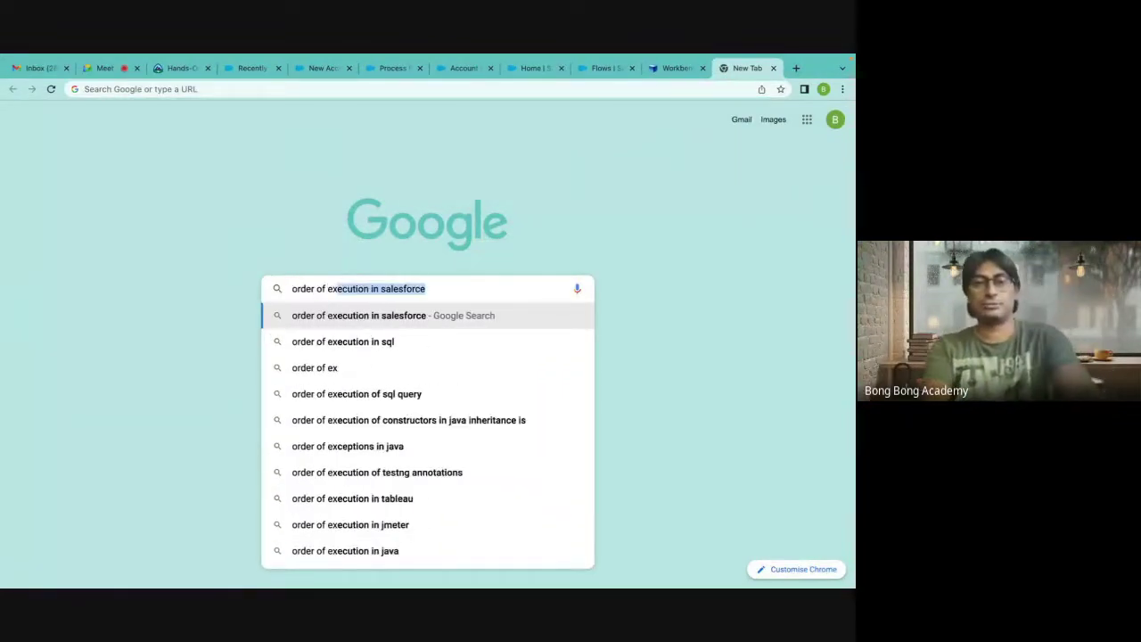
key(Return)
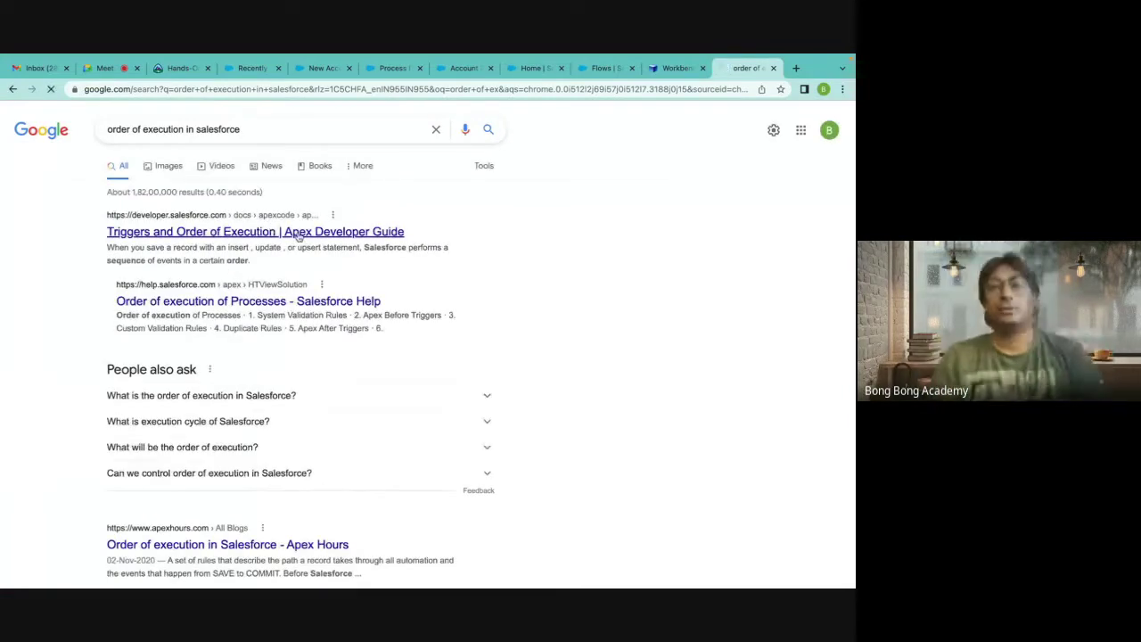
Open the Apex Developer Guide's Triggers and Order of Execution page and read its numbered save steps.
click(299, 233)
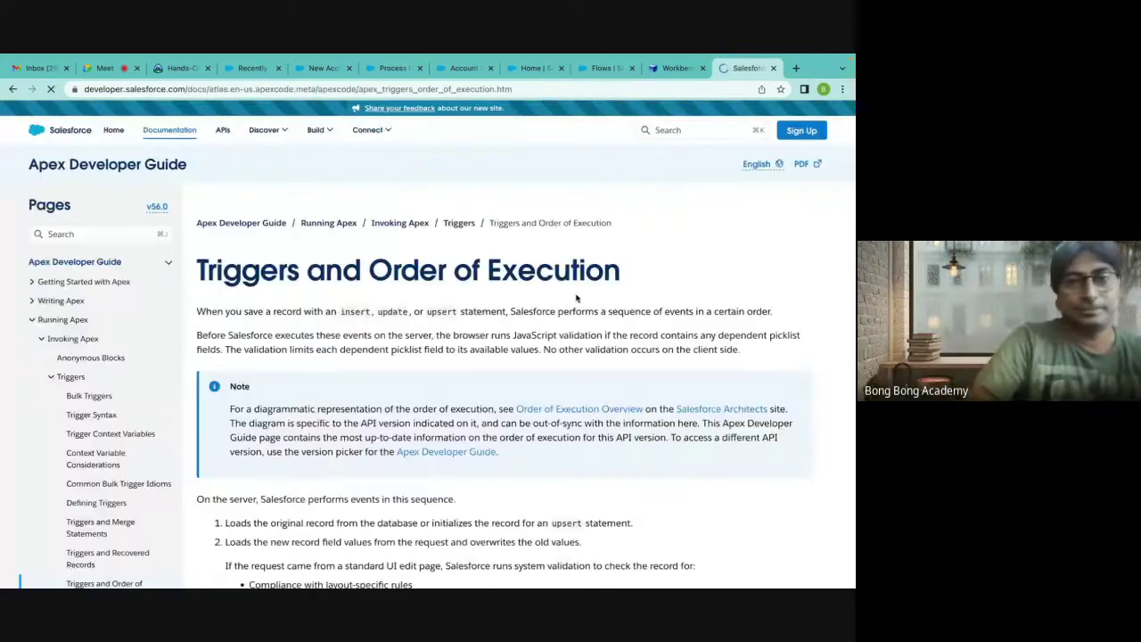
scroll(576, 299, down, 5)
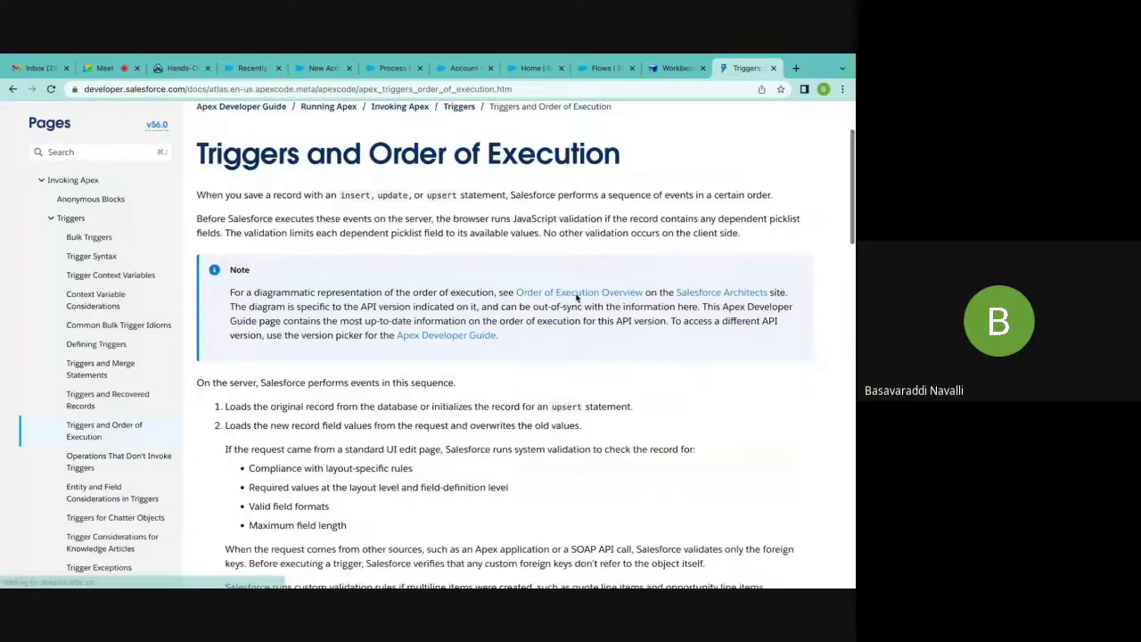
scroll(576, 299, down, 8)
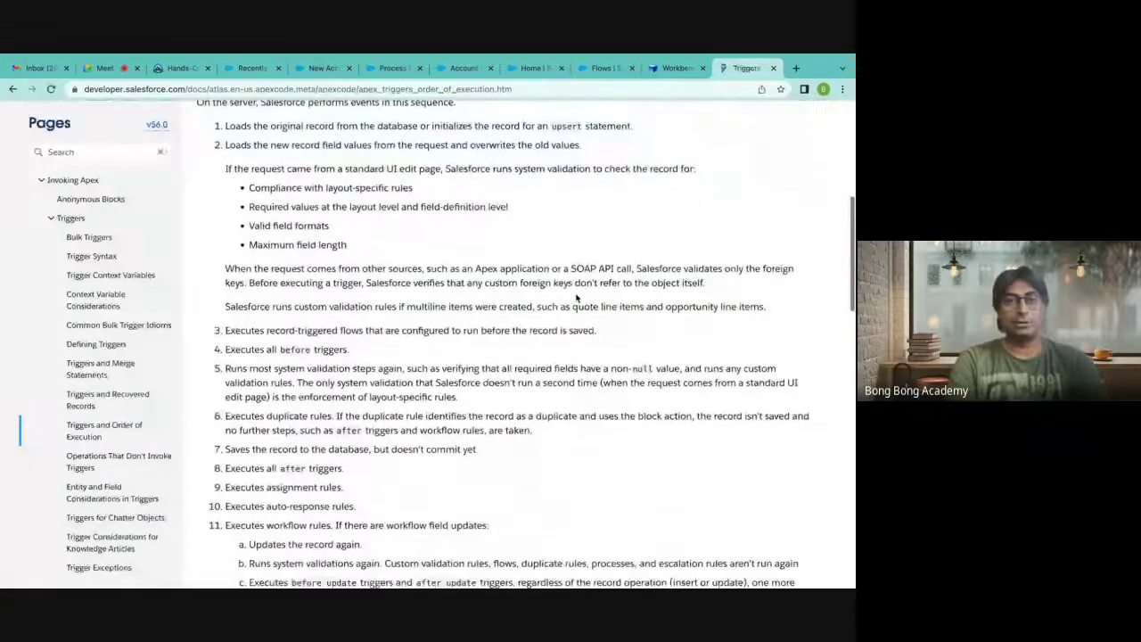
scroll(576, 294, down, 3)
scroll(576, 296, up, 7)
scroll(576, 299, up, 1)
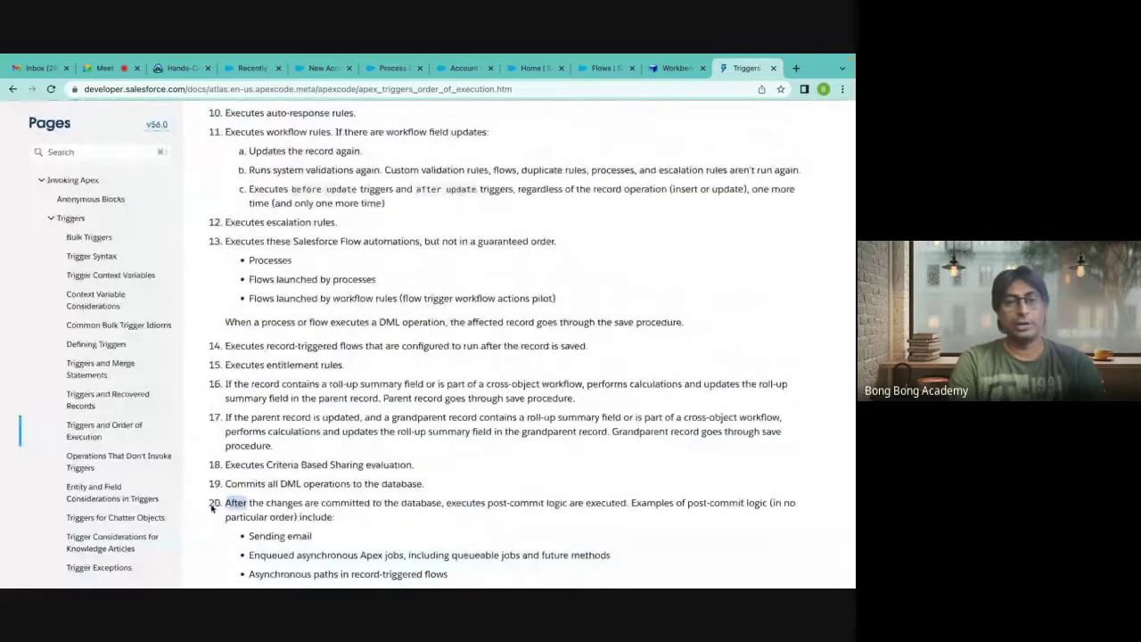
scroll(370, 461, up, 2)
scroll(370, 461, up, 7)
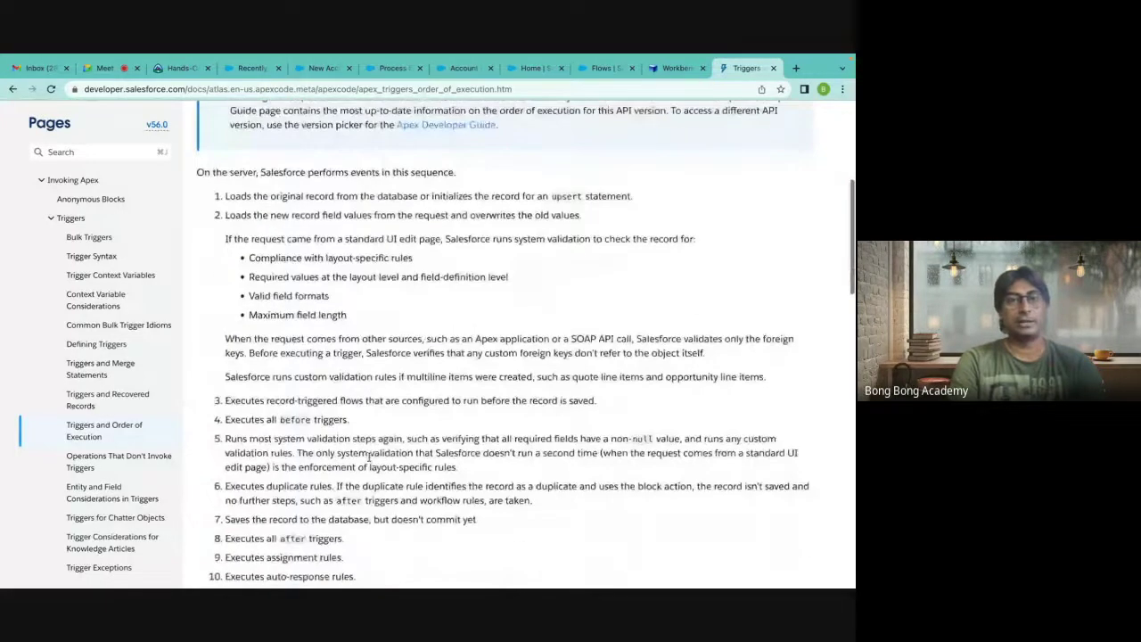
scroll(369, 458, down, 1)
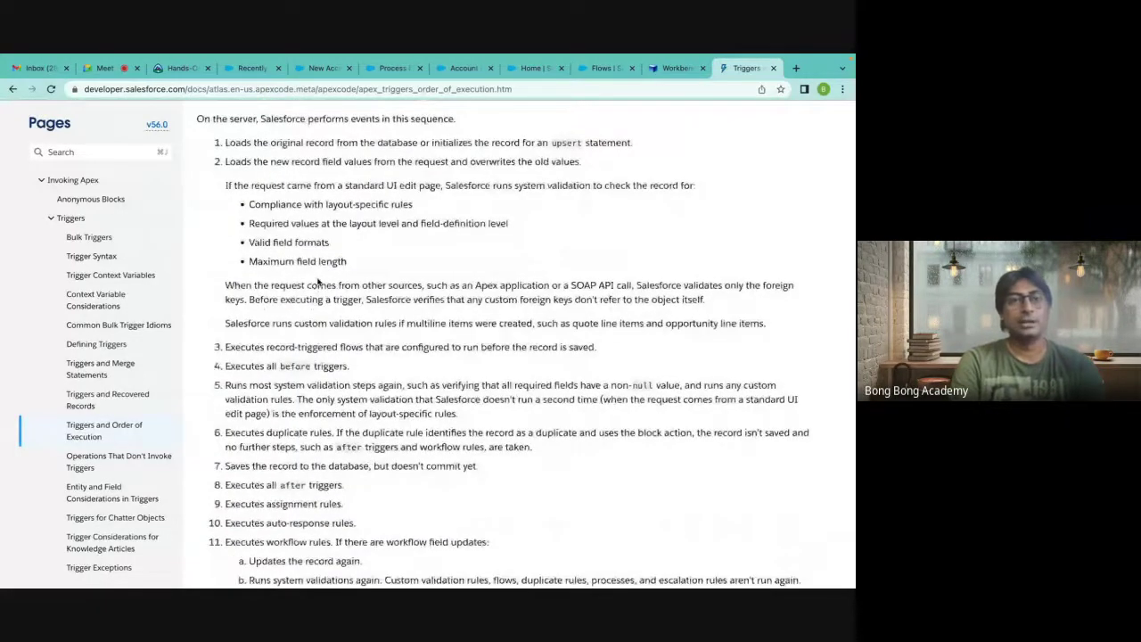
scroll(316, 429, down, 5)
scroll(315, 429, down, 4)
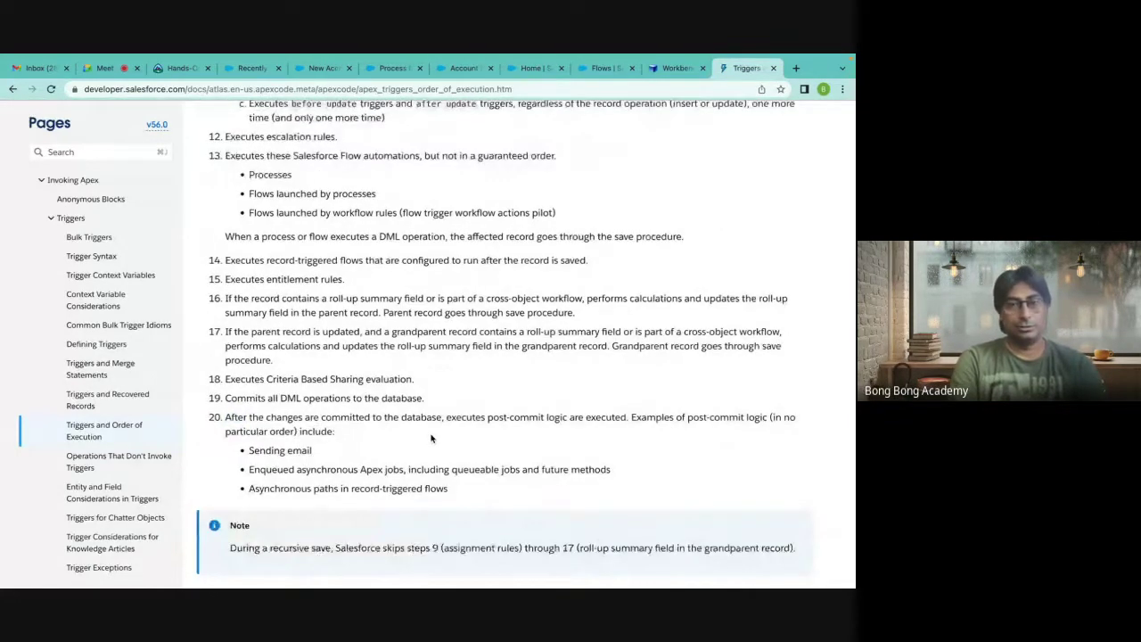
scroll(430, 437, up, 15)
scroll(431, 437, down, 2)
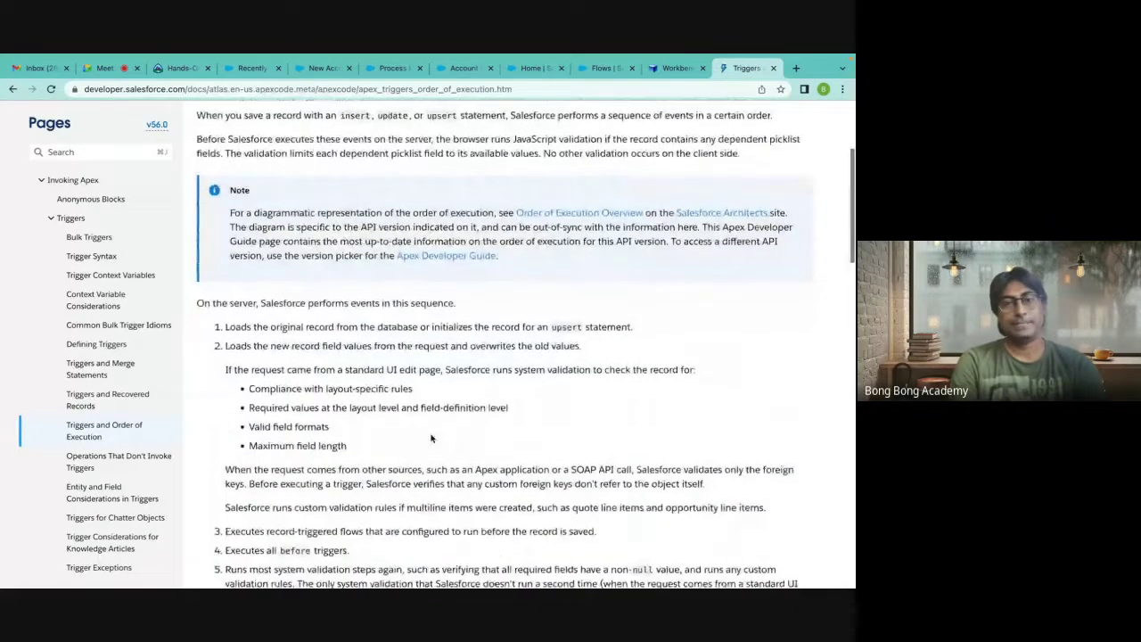
scroll(431, 438, down, 3)
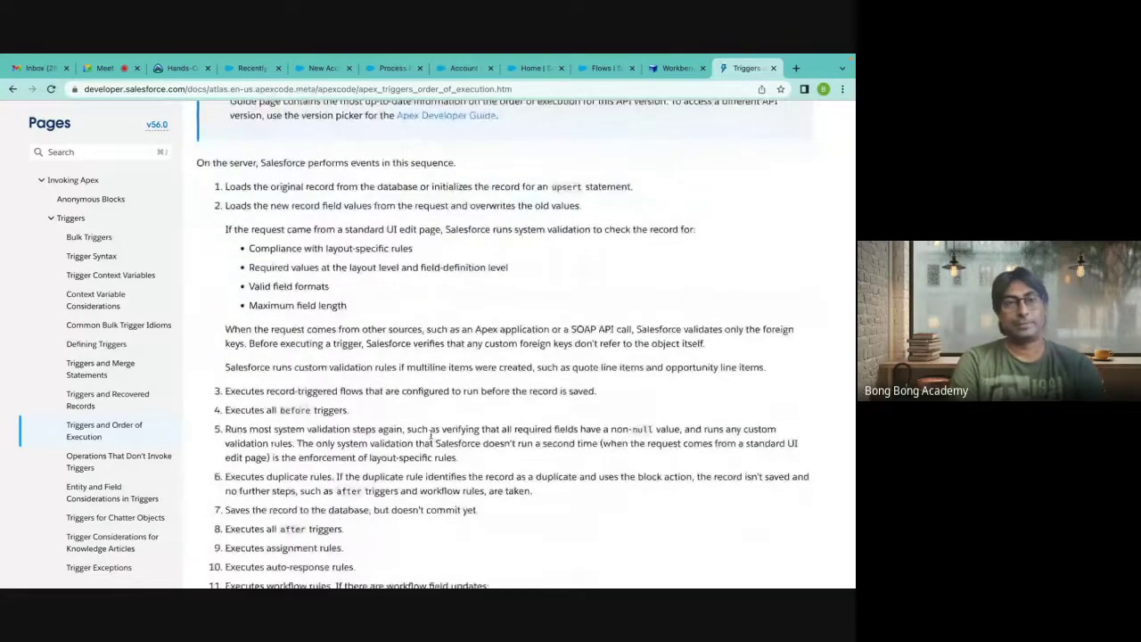
scroll(431, 438, down, 1)
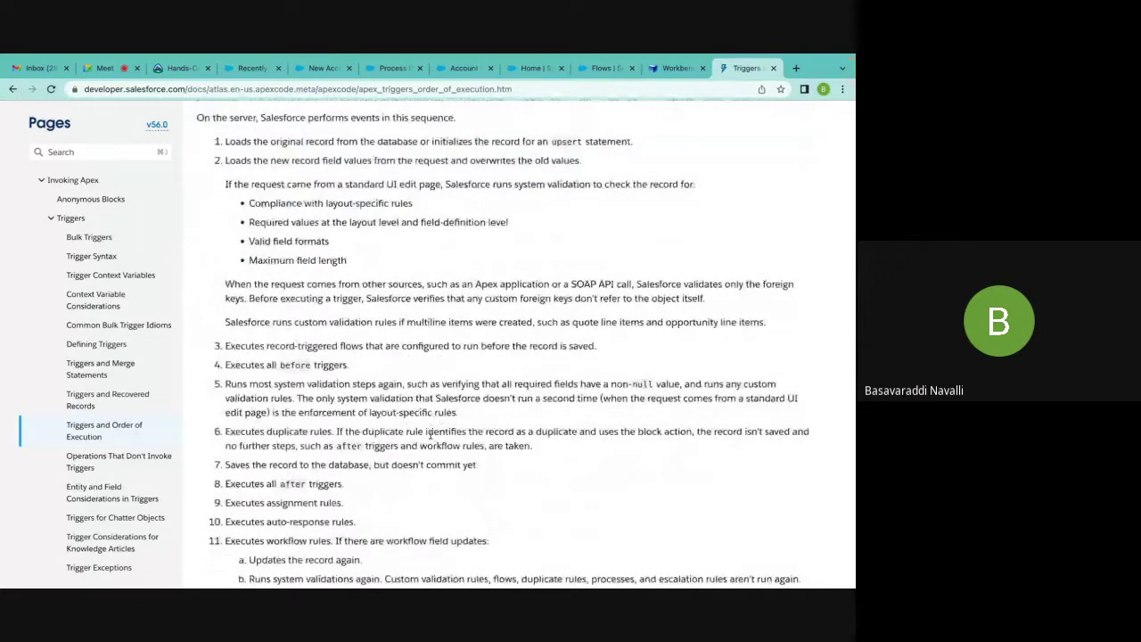
scroll(420, 407, down, 1)
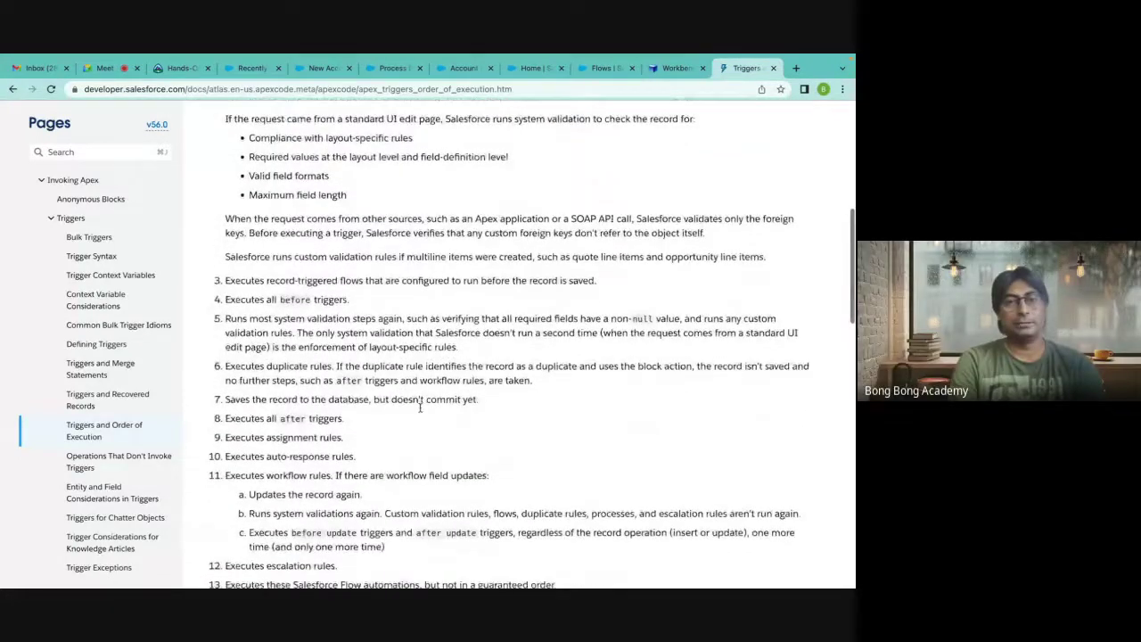
scroll(300, 273, up, 2)
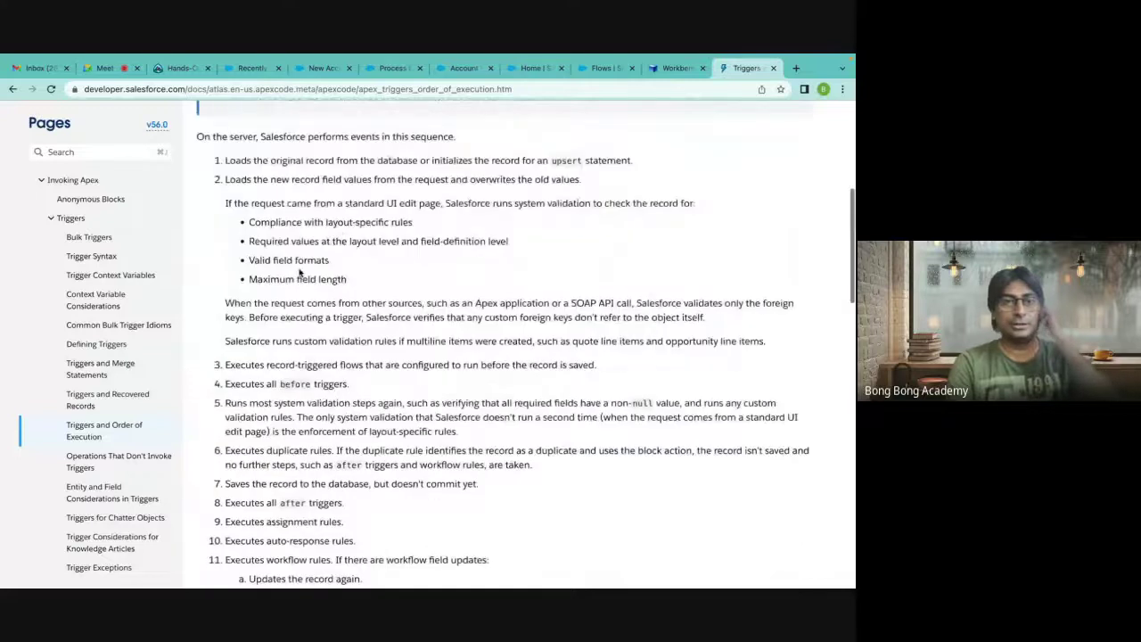
scroll(288, 307, down, 1)
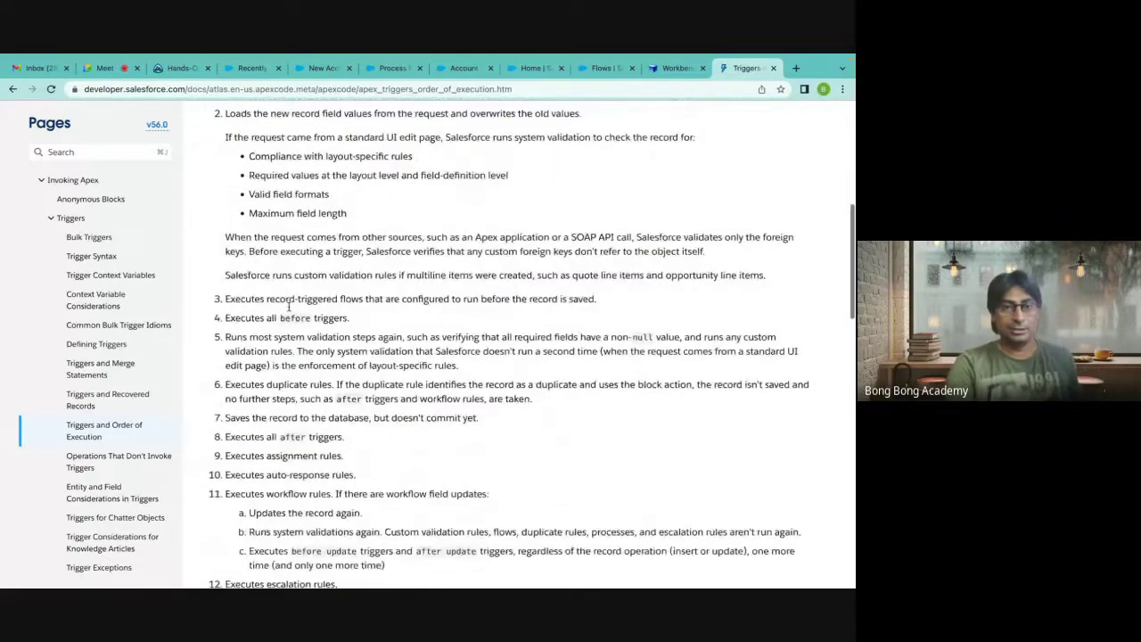
scroll(288, 307, down, 1)
drag(226, 307, 366, 310)
click(225, 295)
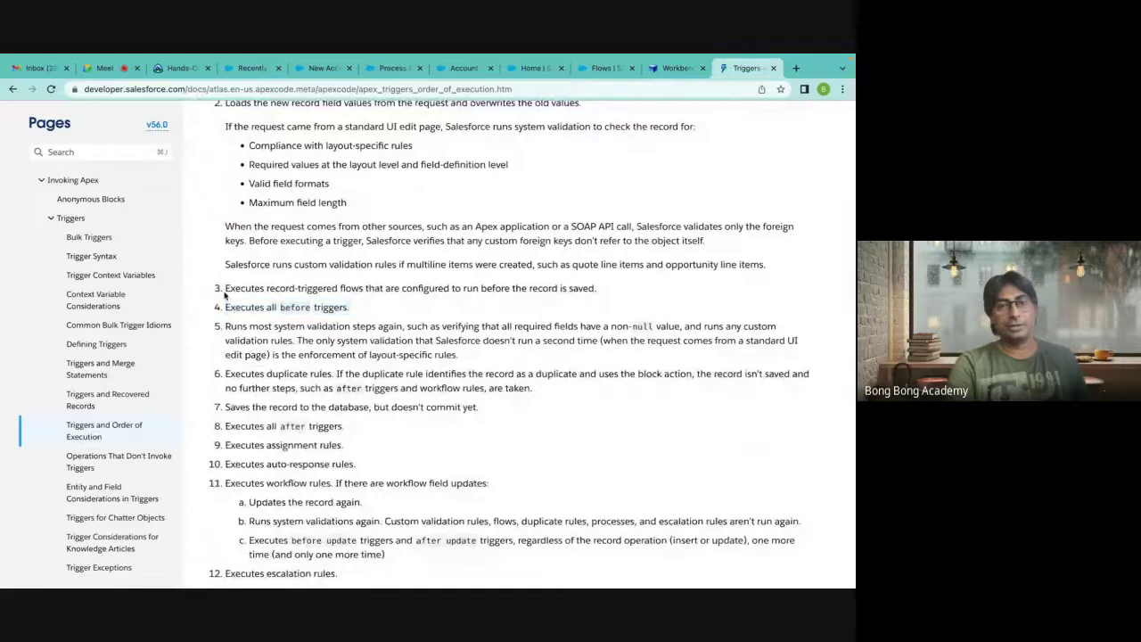
drag(225, 291, 450, 288)
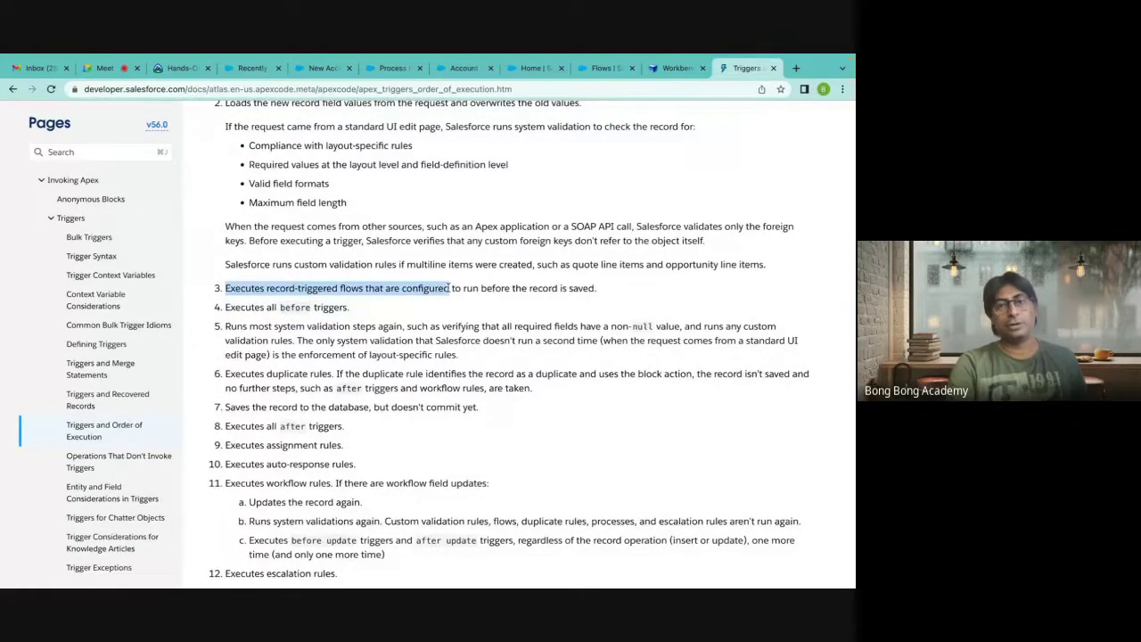
drag(599, 289, 318, 287)
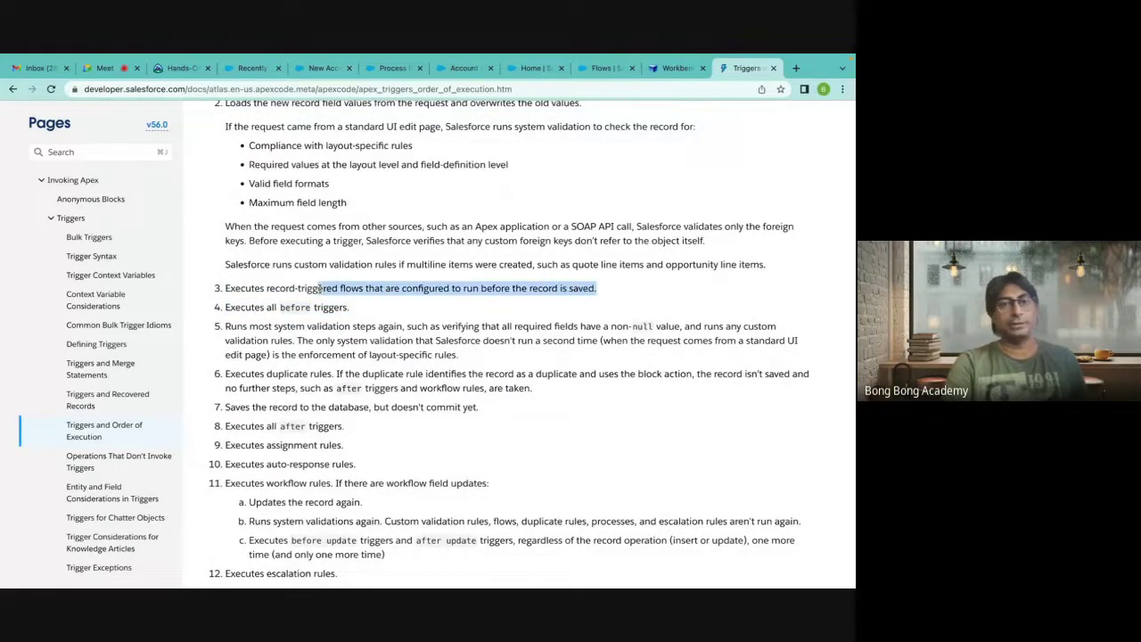
drag(224, 288, 511, 295)
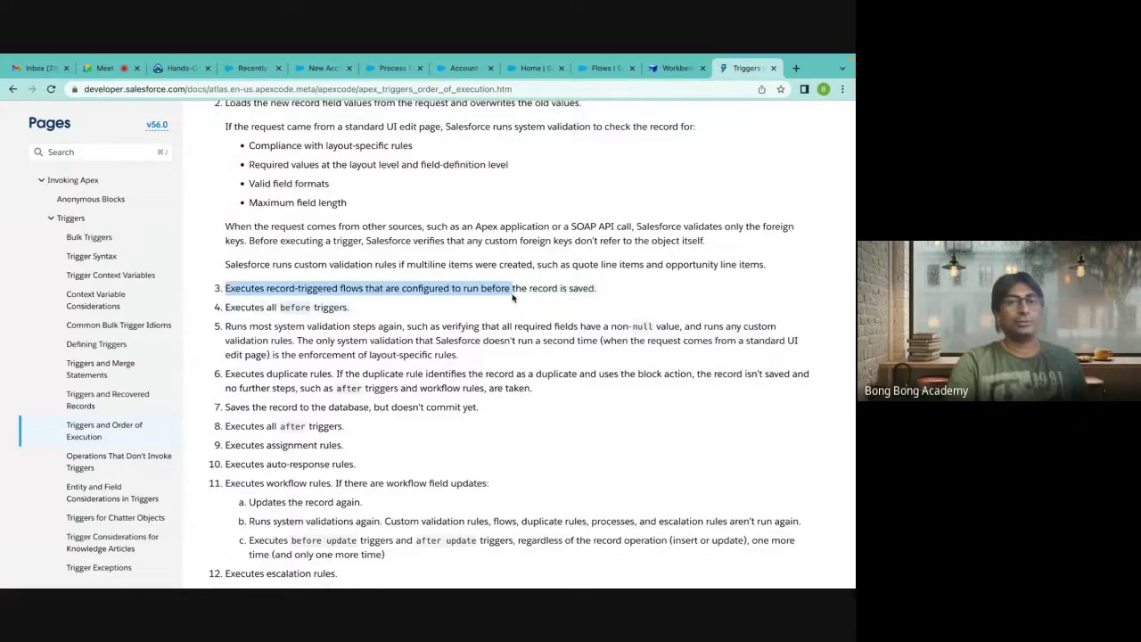
drag(596, 288, 227, 288)
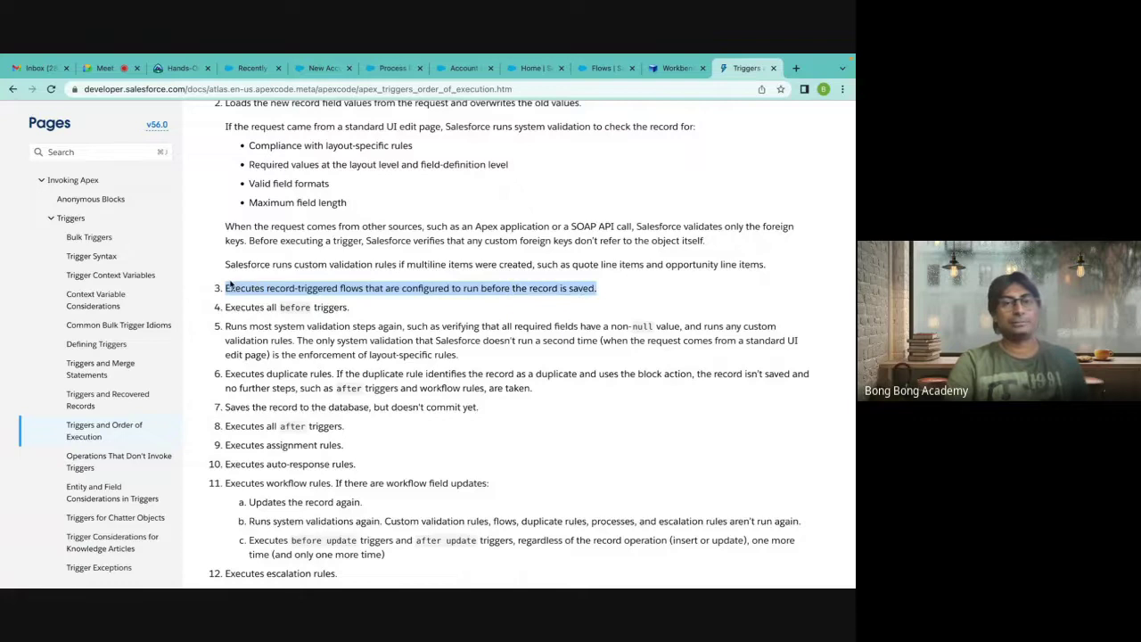
drag(358, 308, 221, 304)
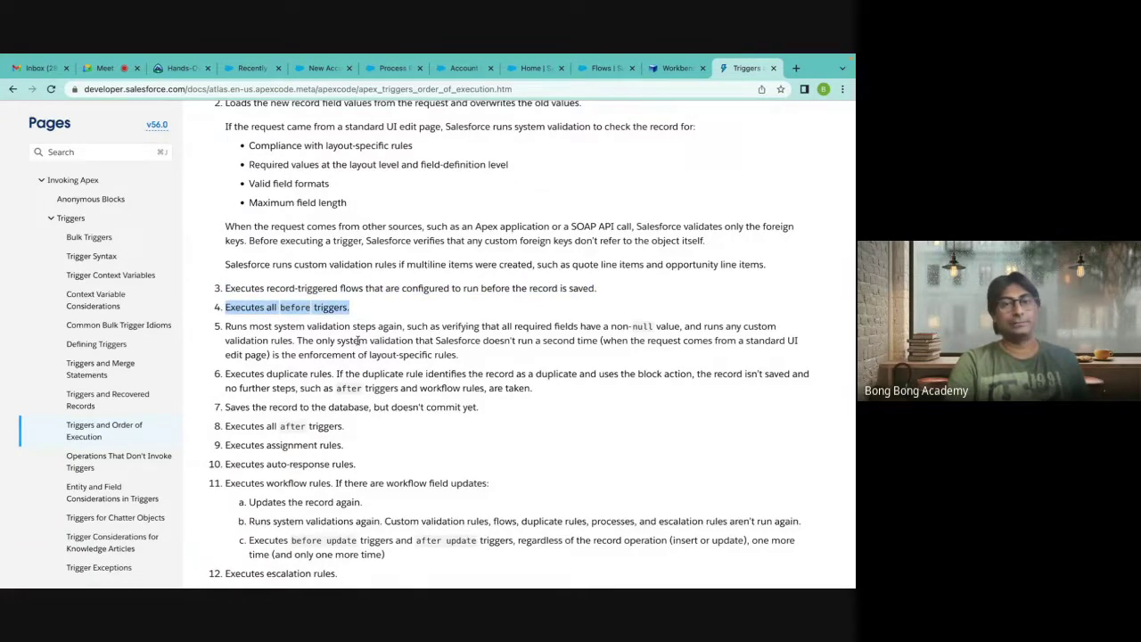
scroll(357, 341, down, 1)
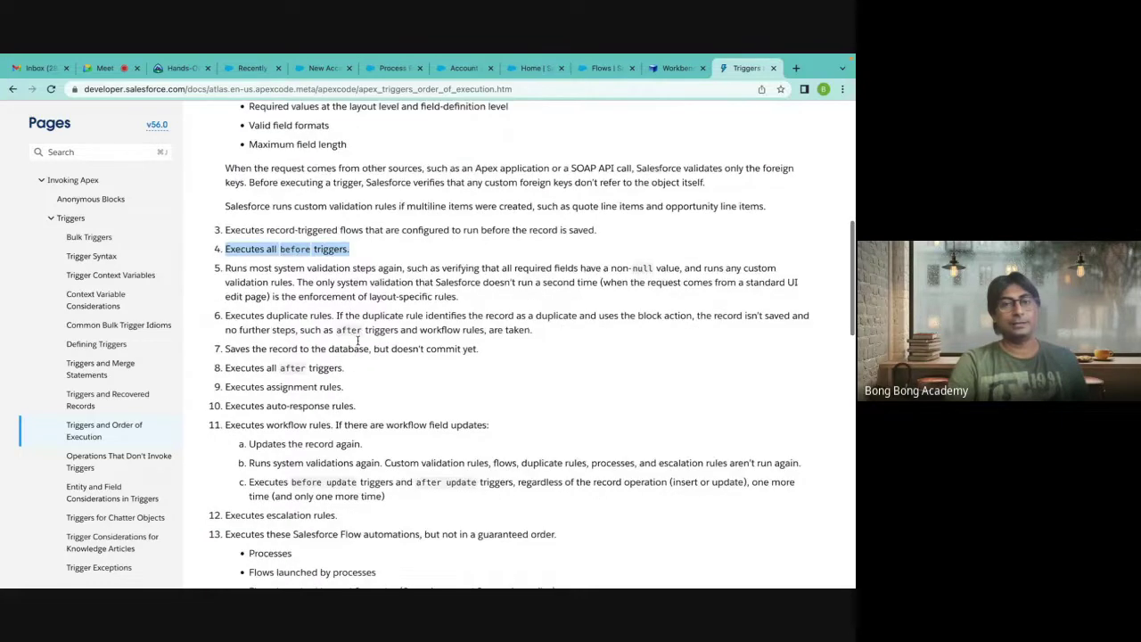
scroll(358, 341, down, 1)
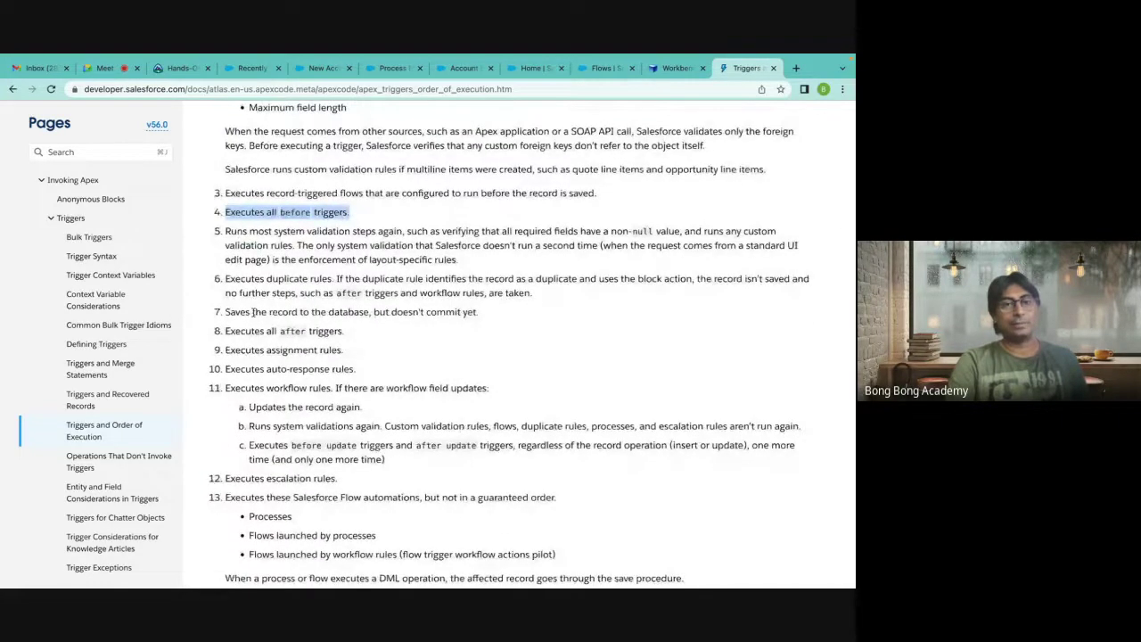
drag(227, 329, 309, 331)
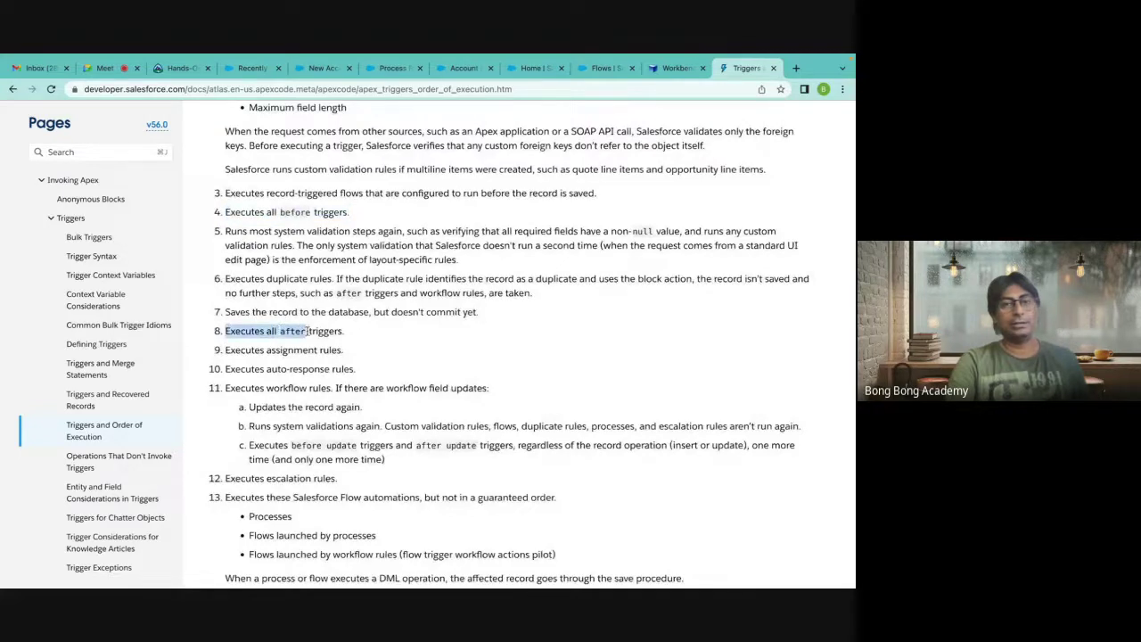
drag(225, 311, 604, 323)
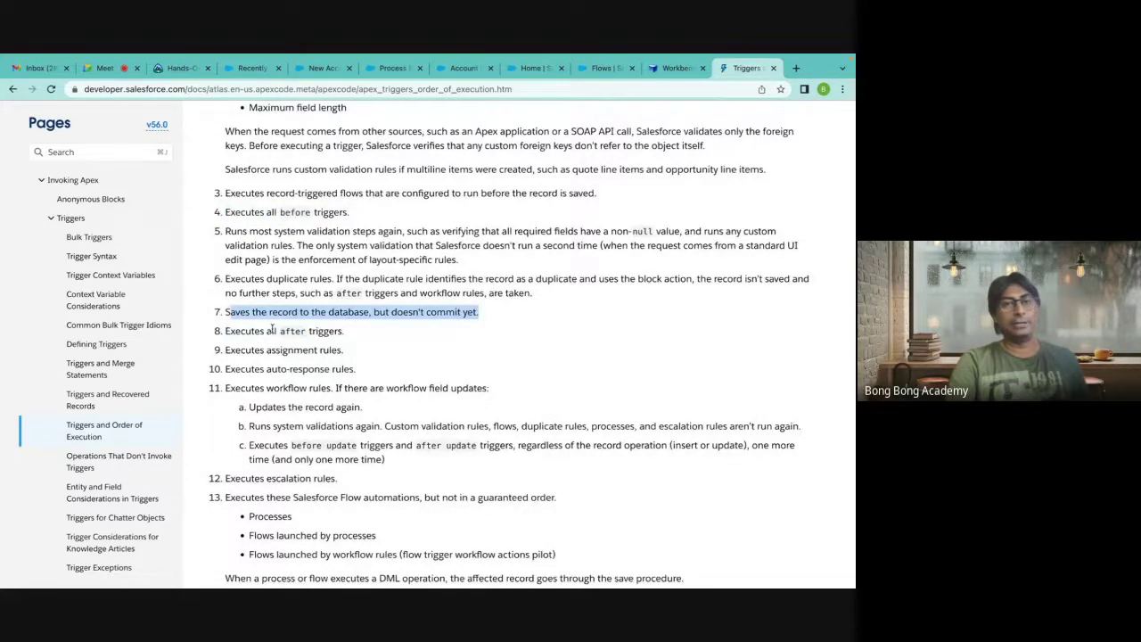
click(228, 331)
drag(241, 333, 369, 335)
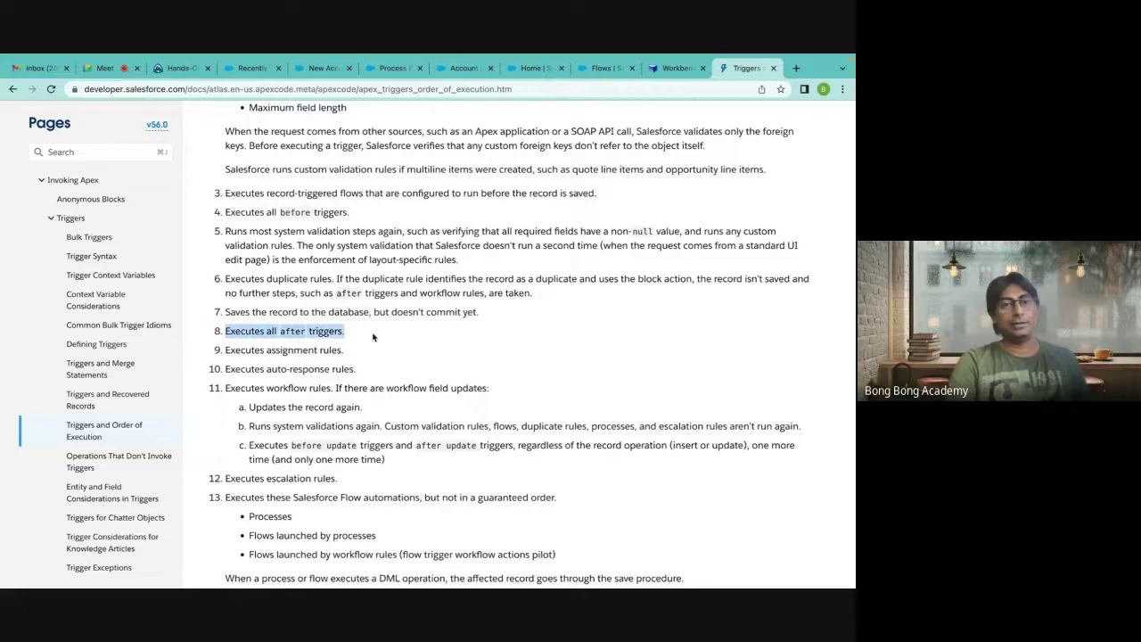
scroll(374, 337, down, 1)
drag(226, 284, 378, 289)
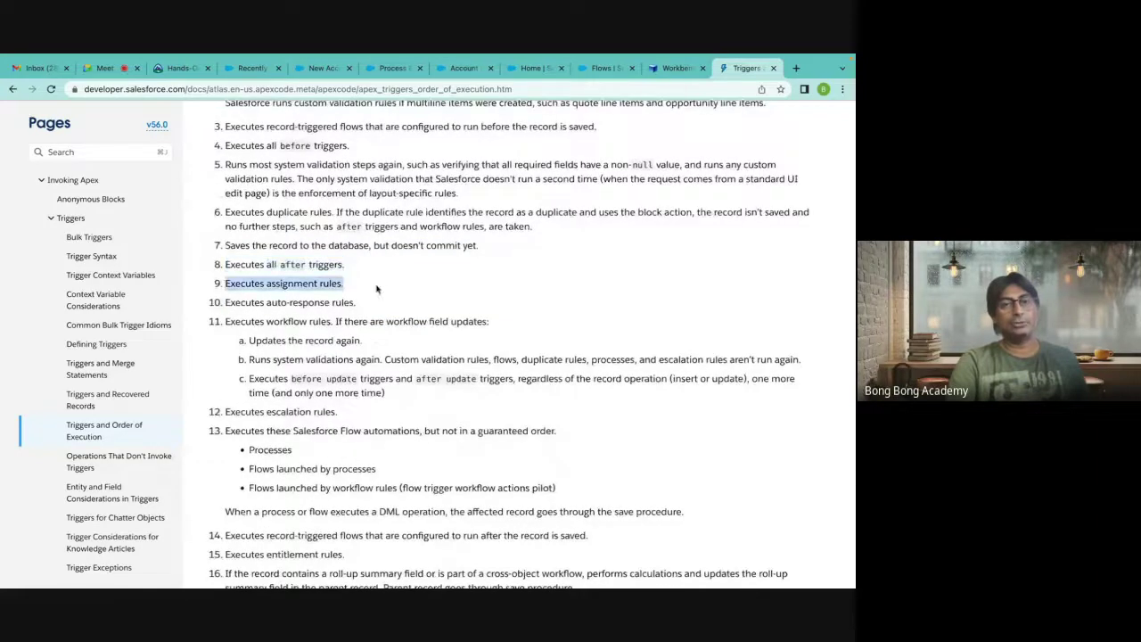
drag(222, 300, 398, 307)
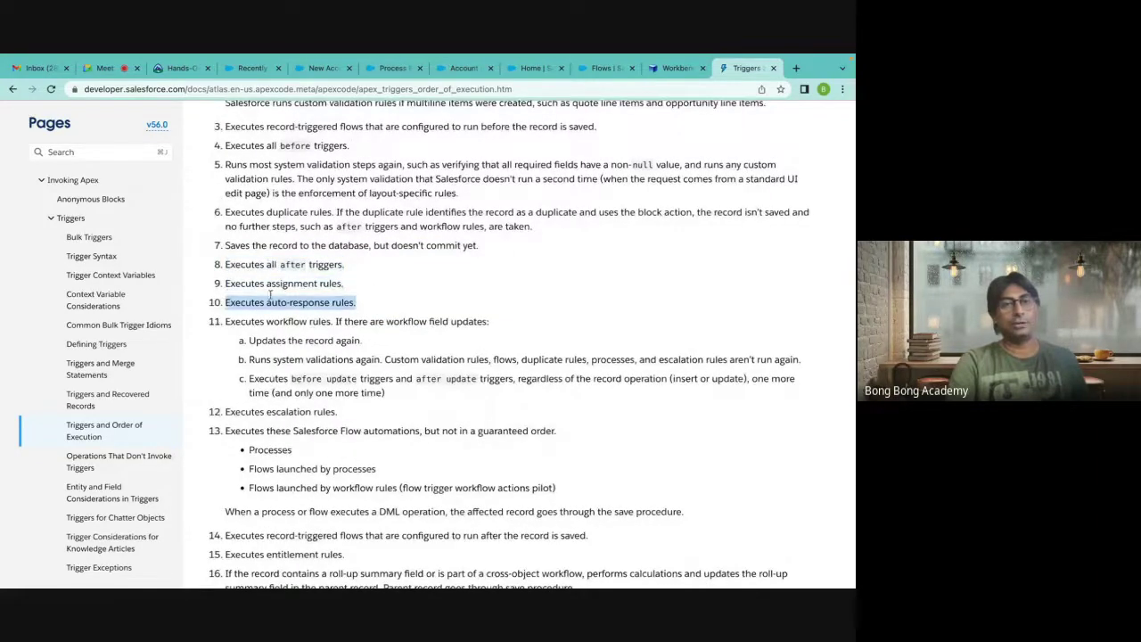
scroll(309, 329, down, 1)
drag(223, 281, 377, 318)
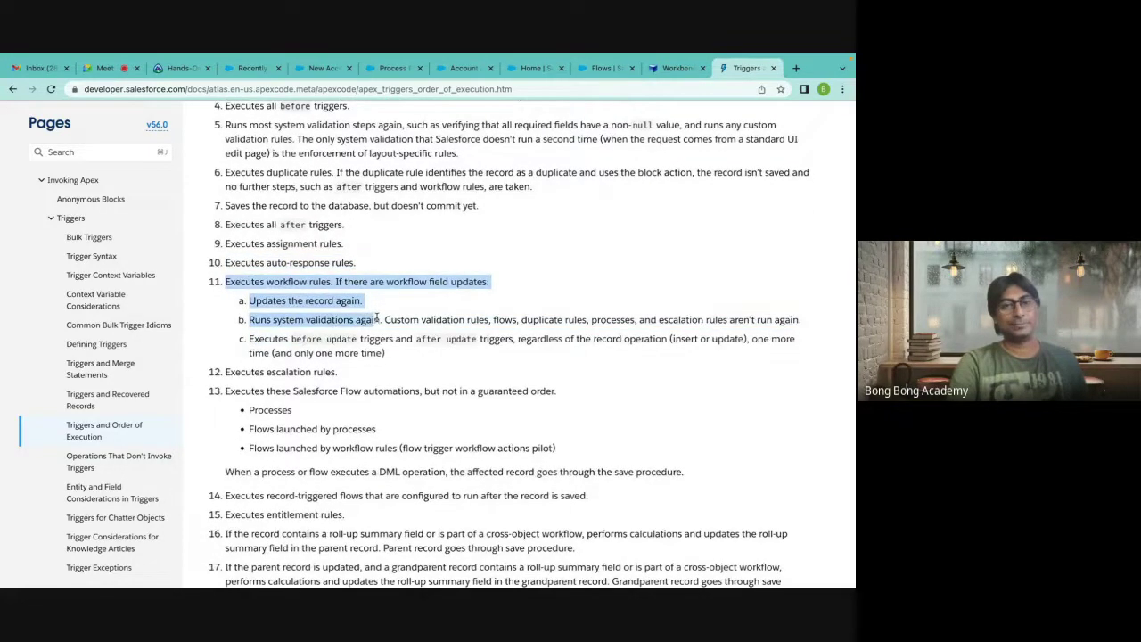
drag(379, 319, 386, 357)
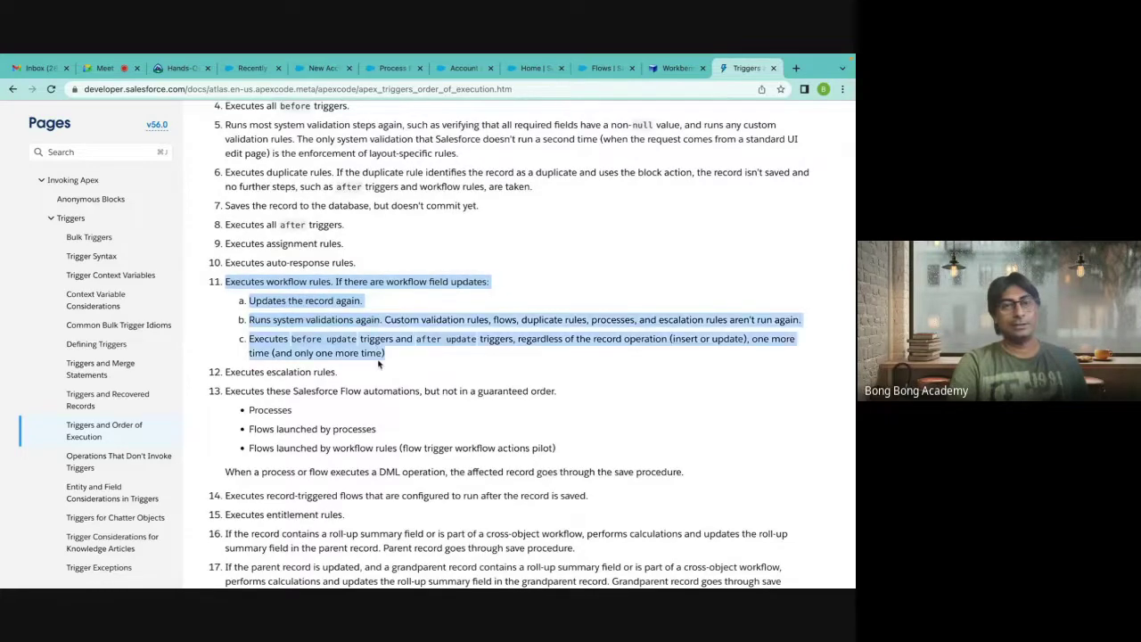
scroll(280, 337, down, 2)
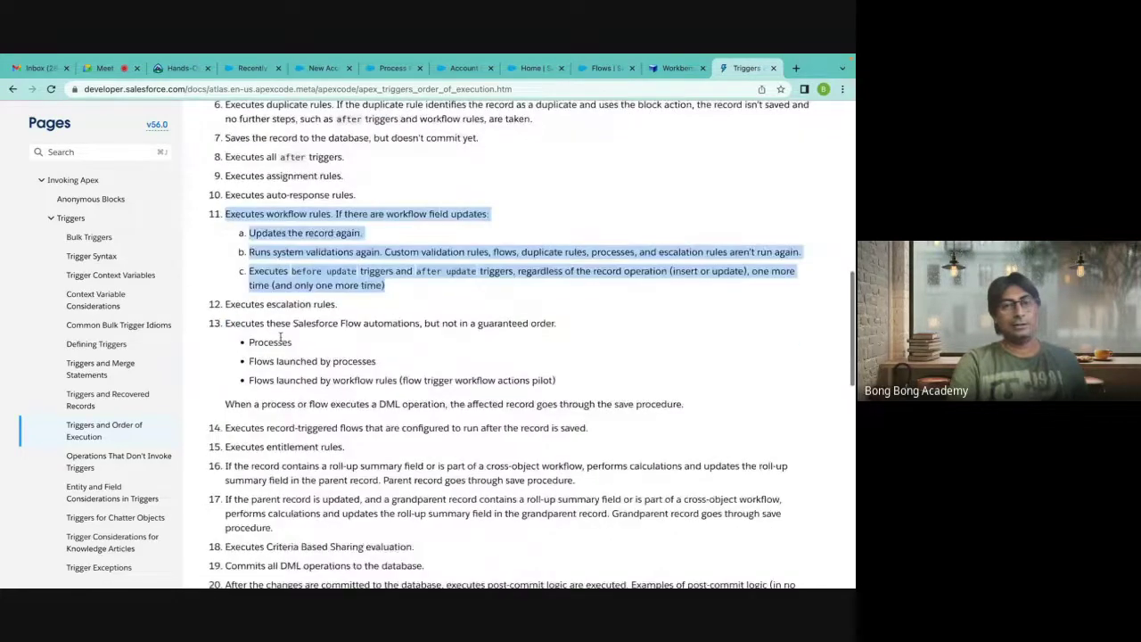
click(225, 324)
drag(226, 324, 300, 346)
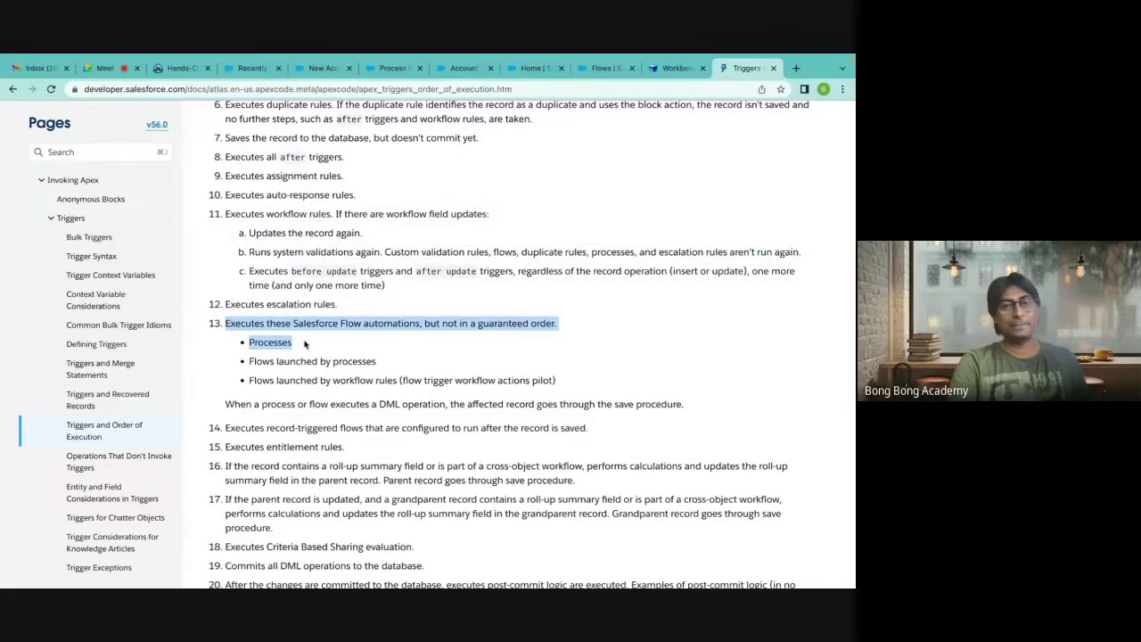
drag(250, 362, 390, 369)
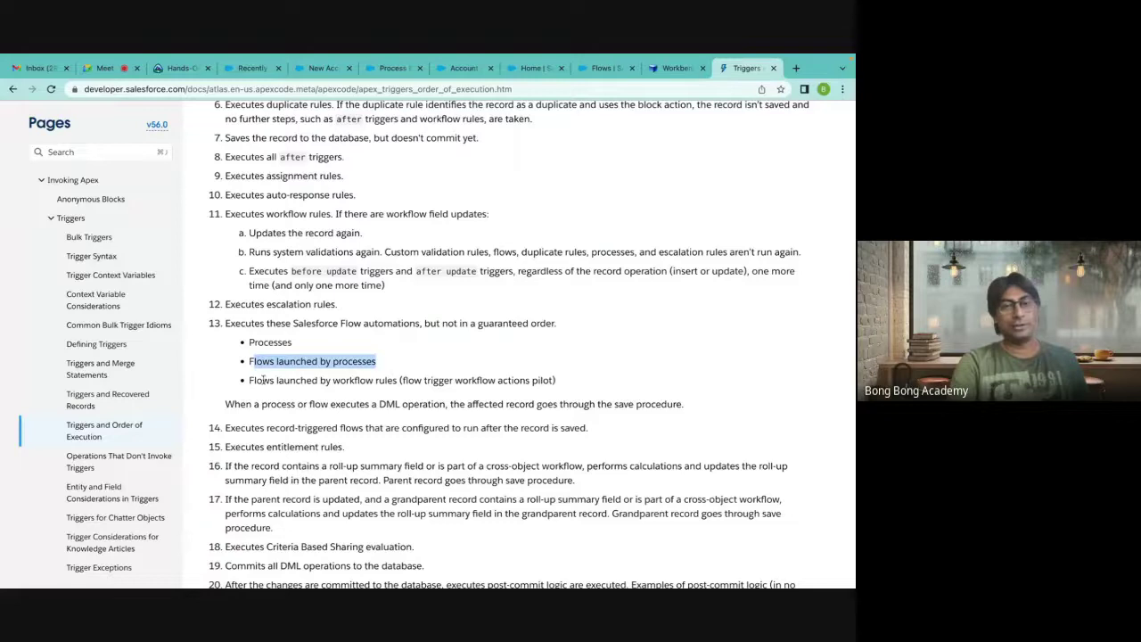
drag(249, 380, 438, 383)
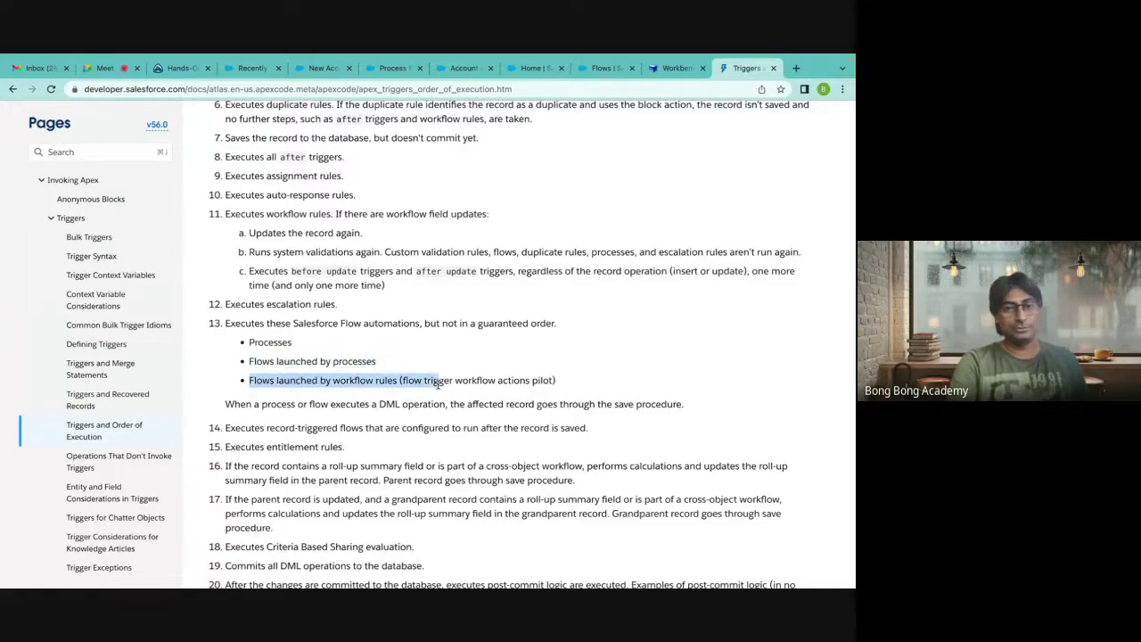
scroll(438, 383, down, 1)
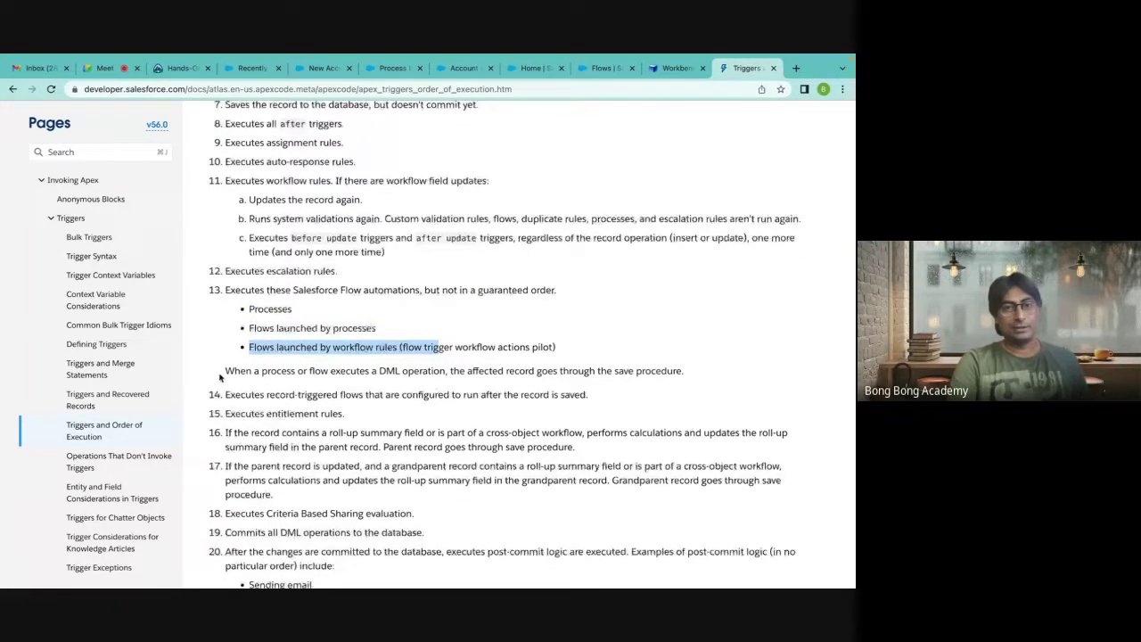
scroll(220, 377, down, 1)
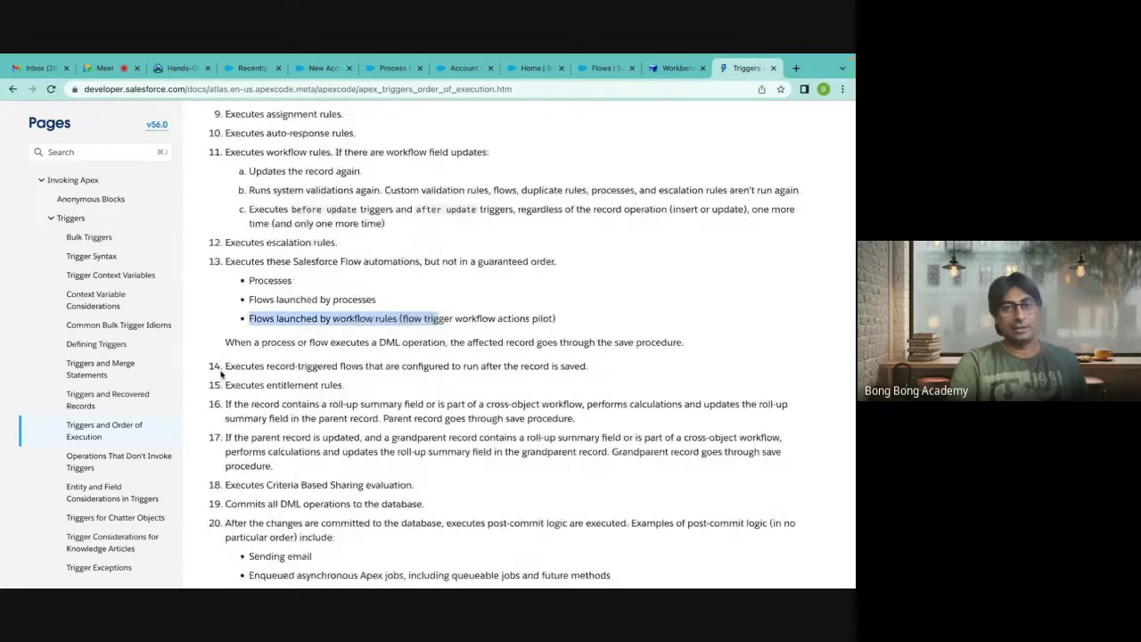
drag(225, 366, 392, 363)
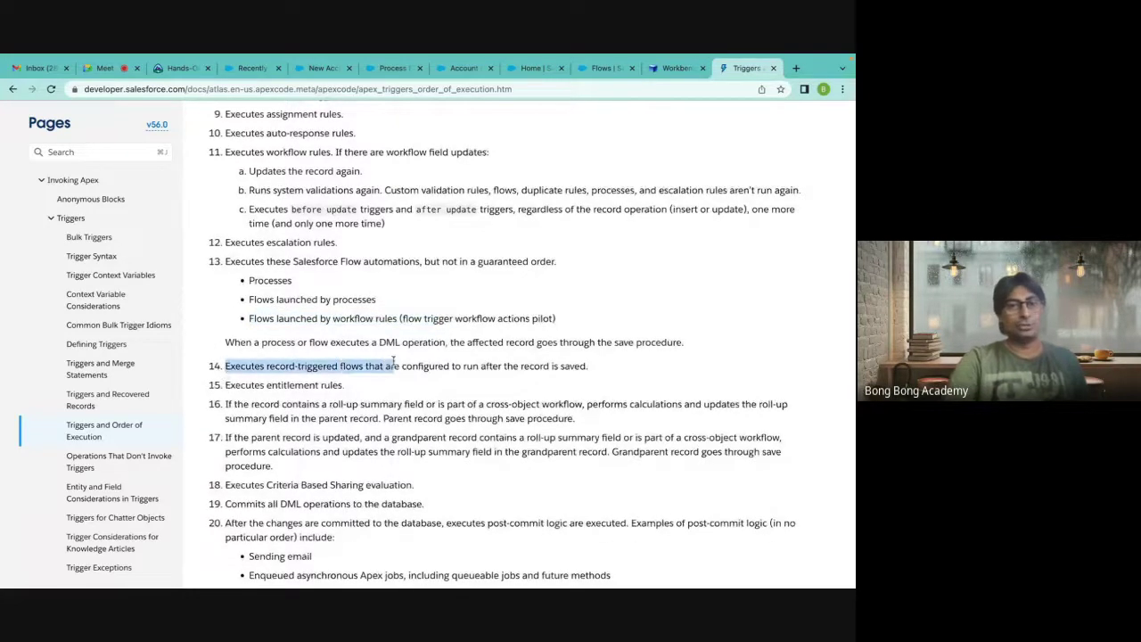
click(392, 363)
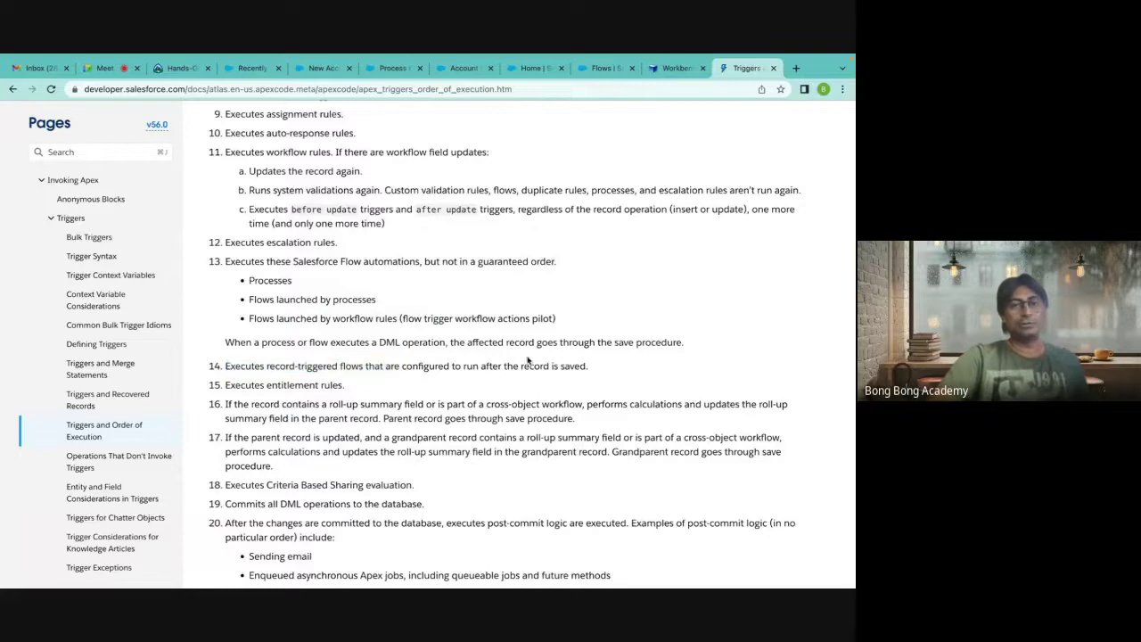
triple_click(517, 364)
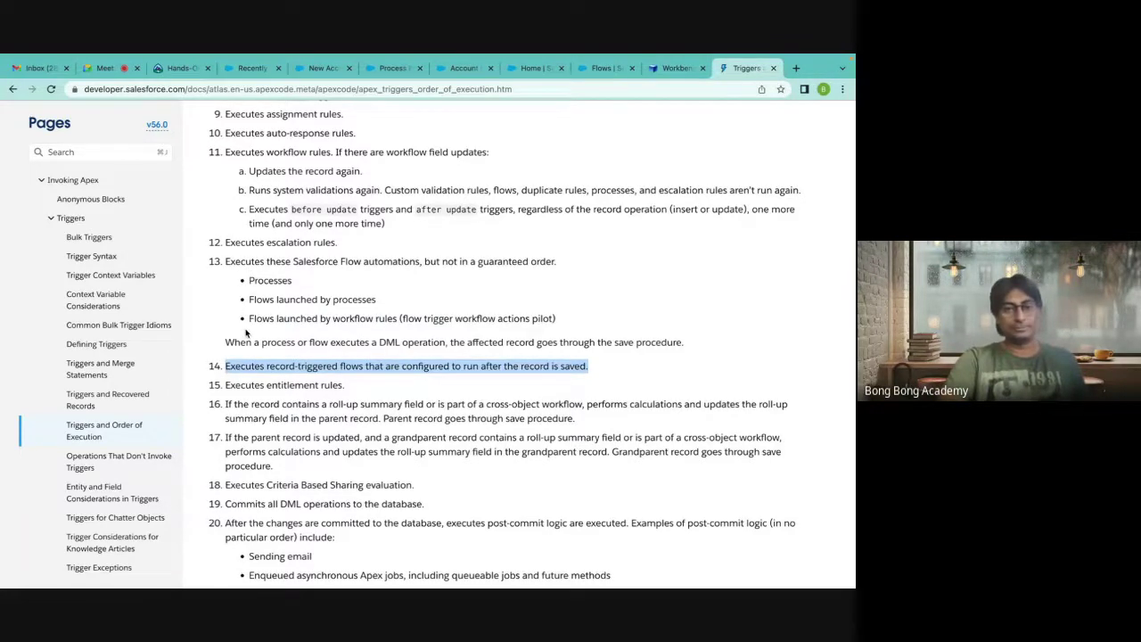
scroll(246, 332, down, 2)
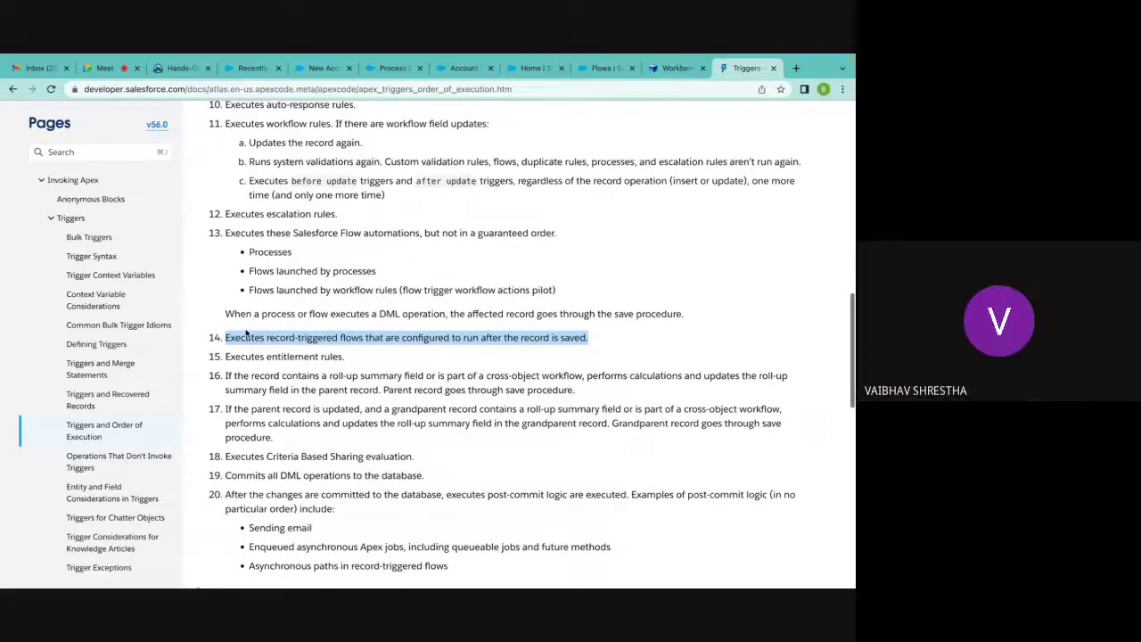
double_click(270, 254)
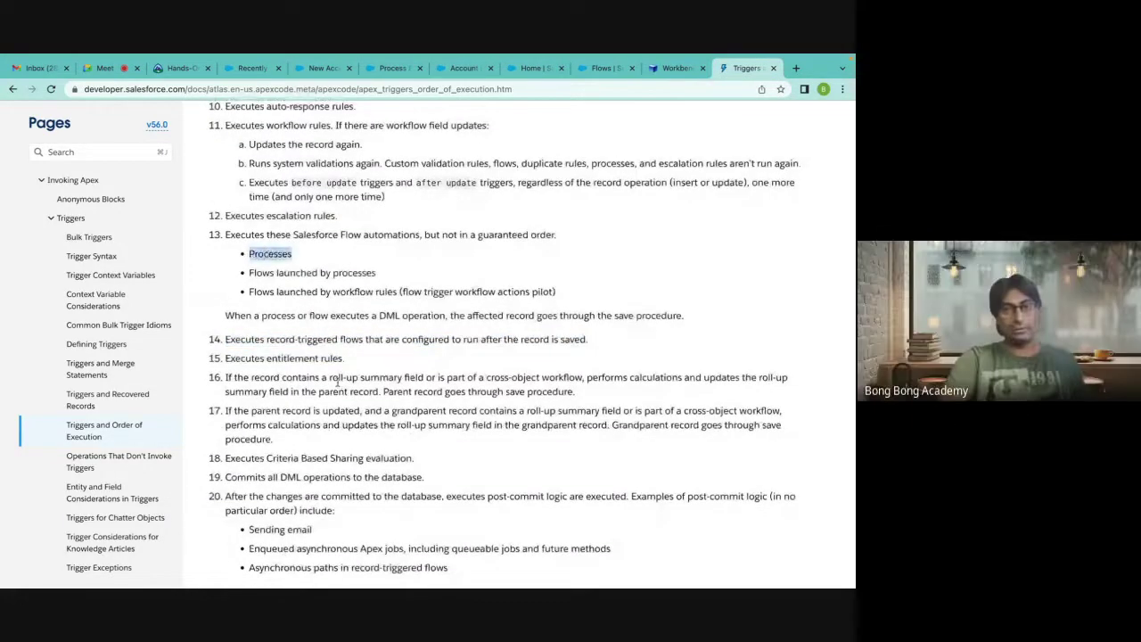
click(226, 339)
drag(225, 339, 585, 340)
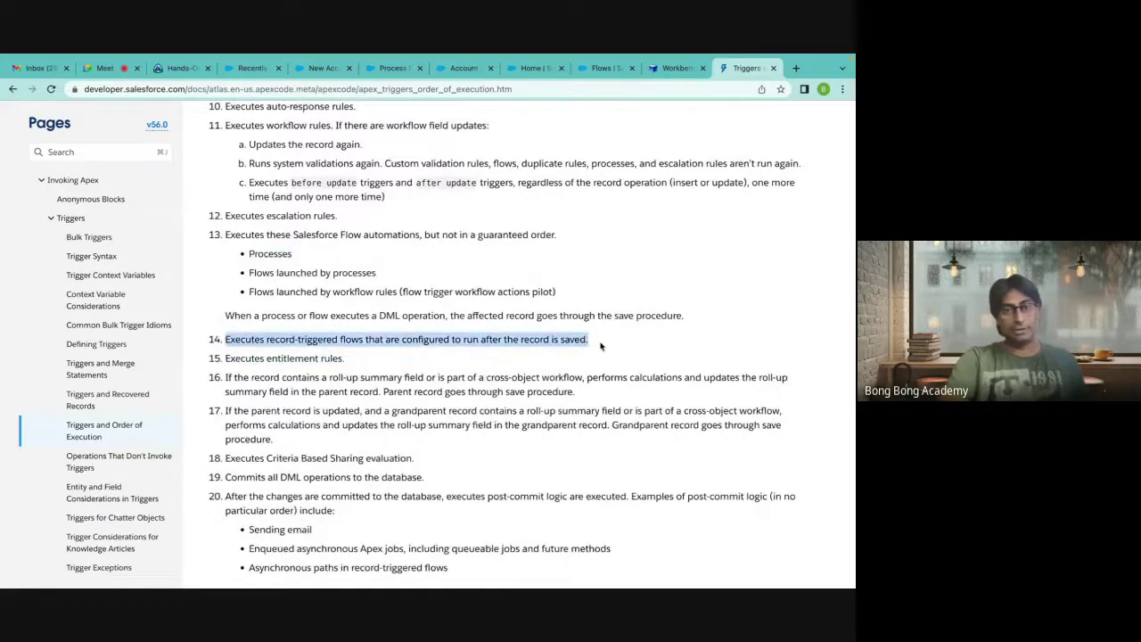
scroll(601, 347, down, 1)
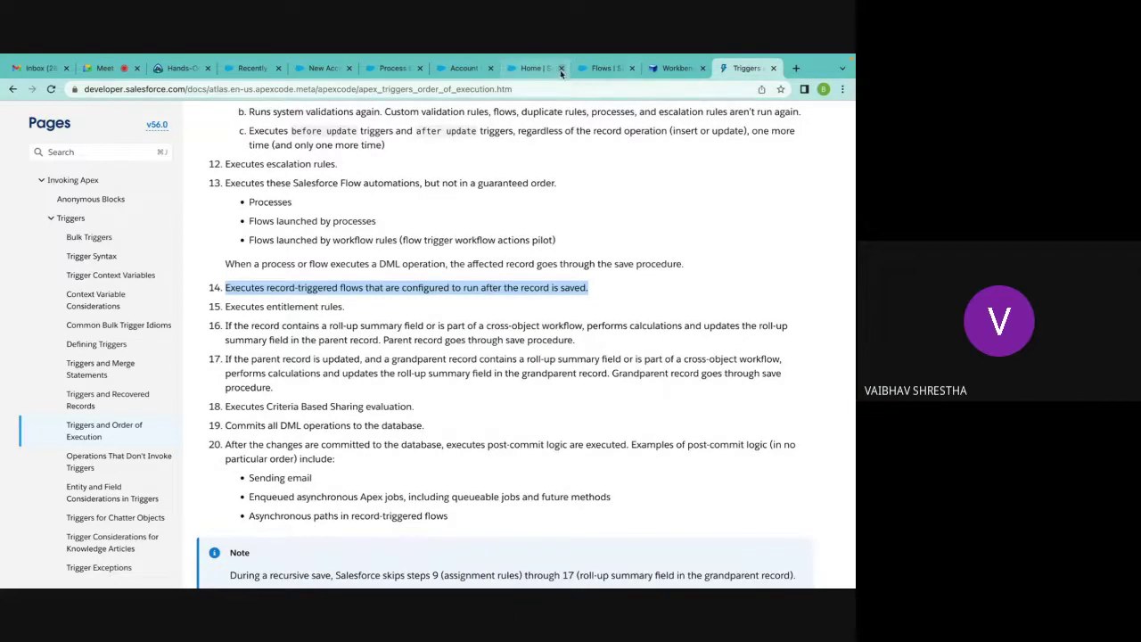
click(603, 70)
Save the new active FlowTest2 account, which gets one AutoPB-created contact.
click(533, 68)
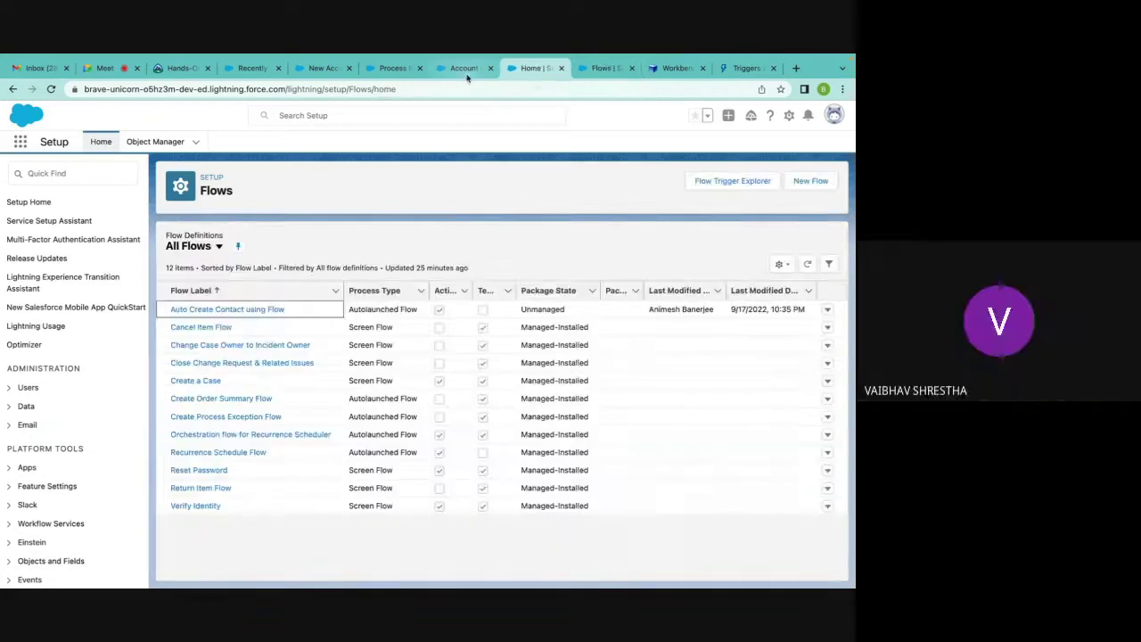
click(464, 69)
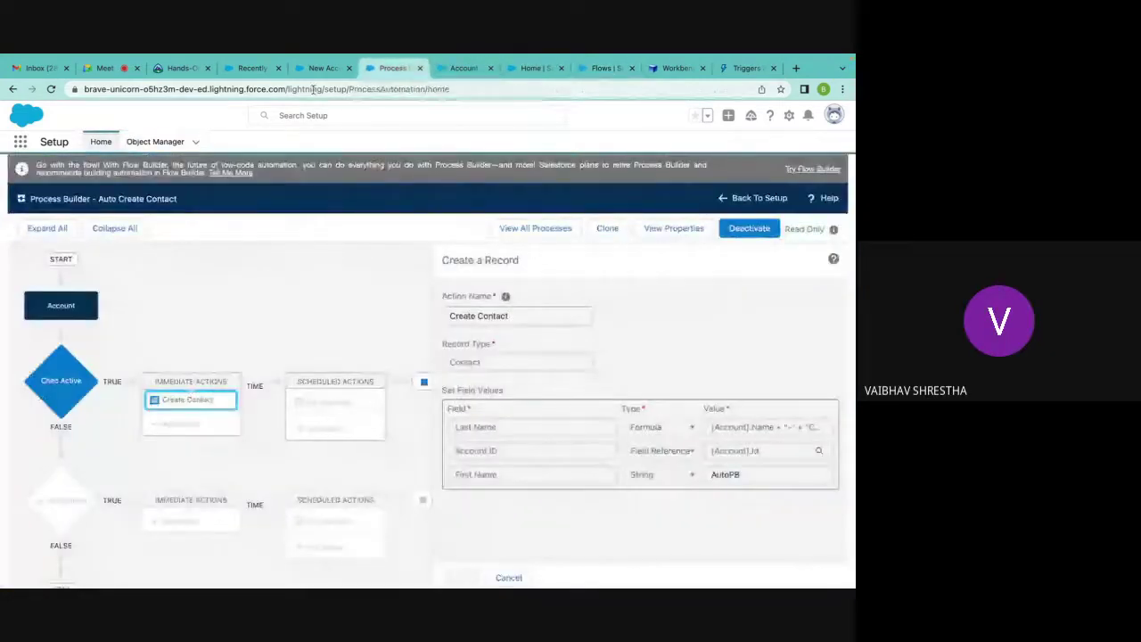
click(314, 69)
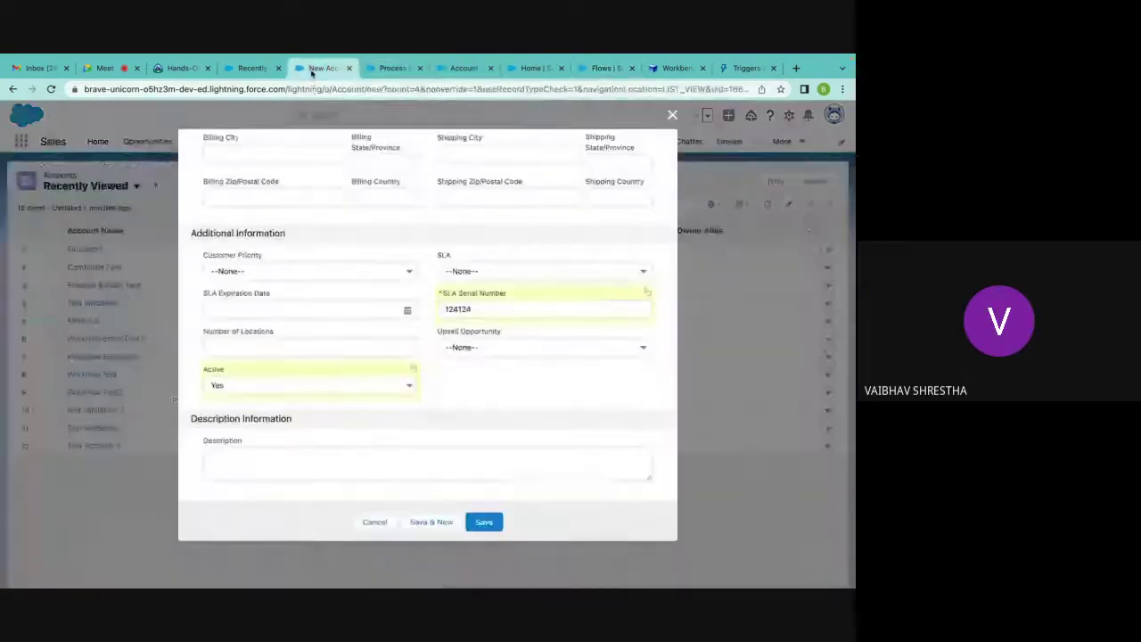
click(484, 521)
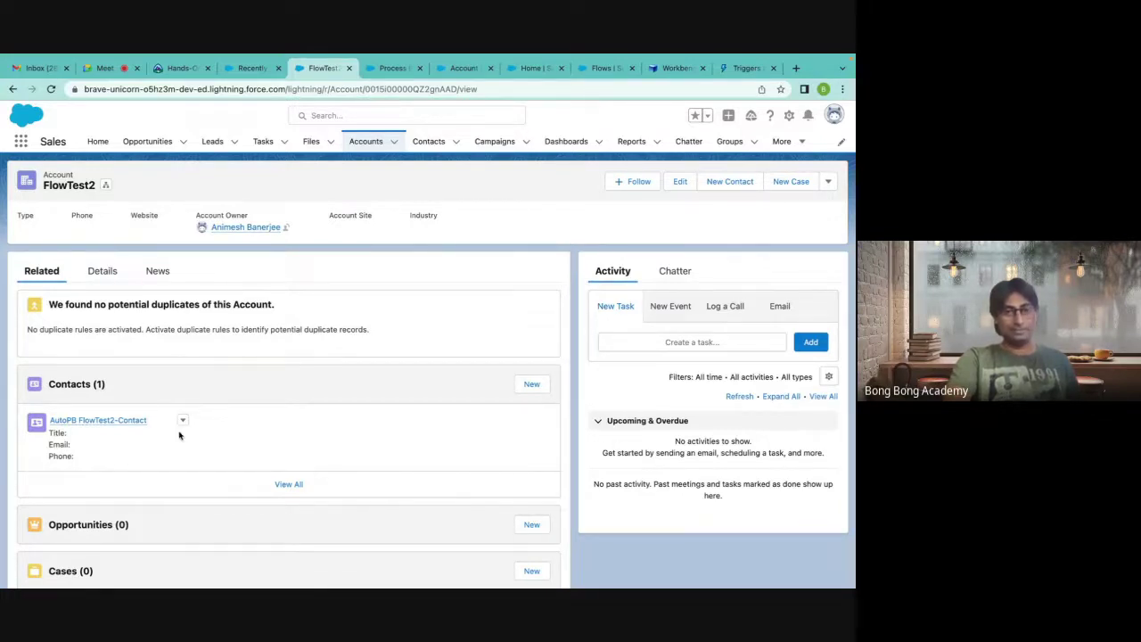
Delete the AutoPB FlowTest2-Contact from FlowTest2's Contacts list.
click(182, 420)
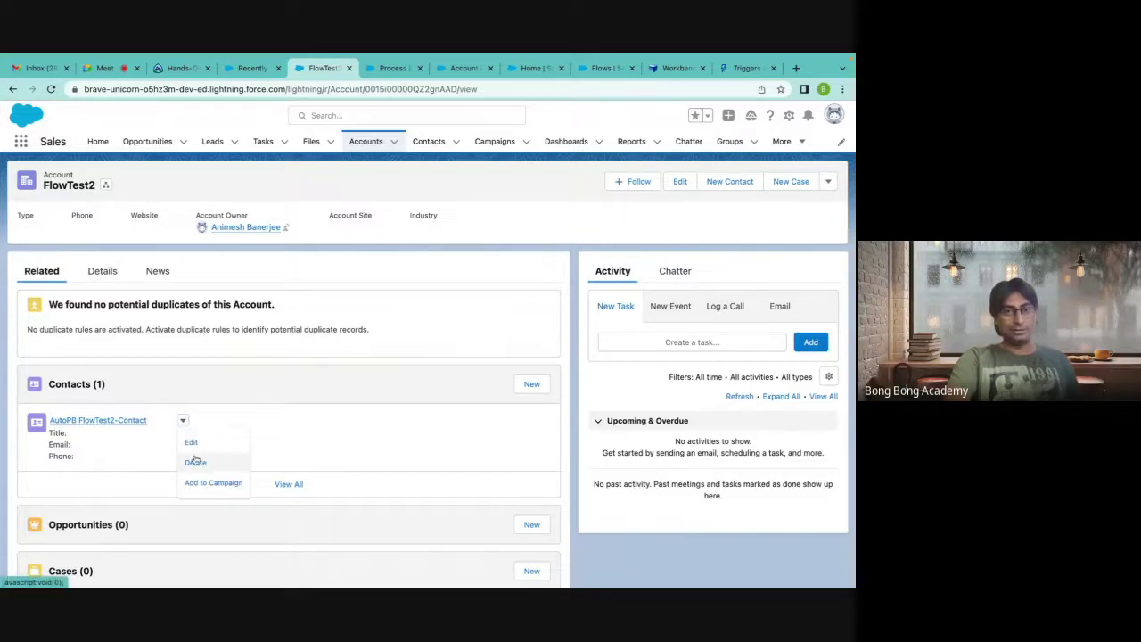
click(195, 462)
click(597, 377)
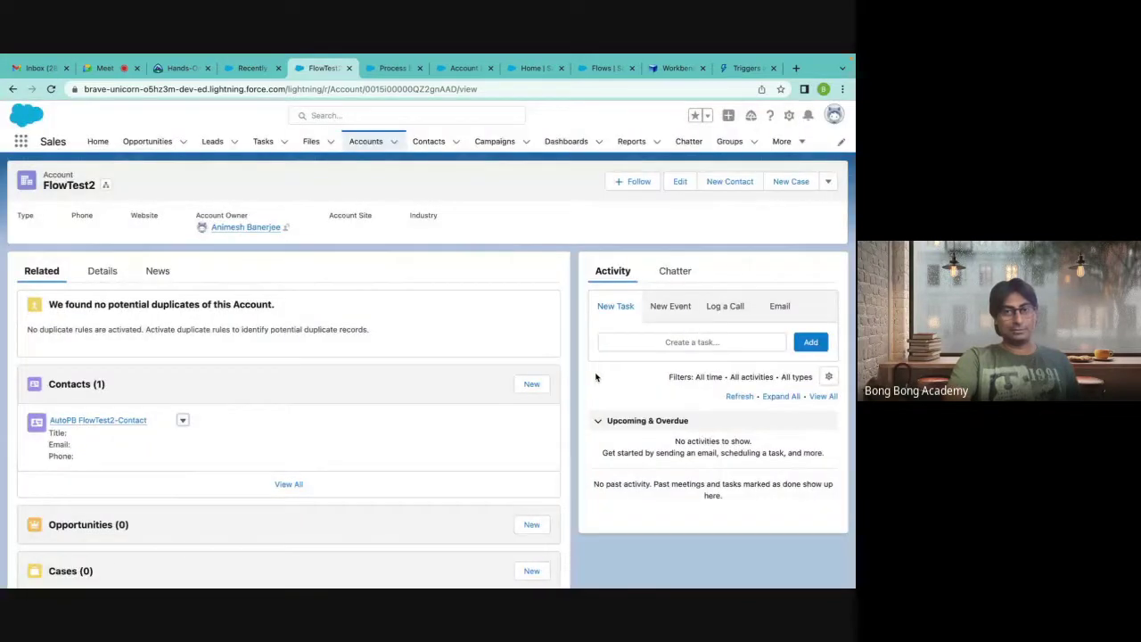
Check the process's start condition, then edit and re-save FlowTest2 to fire the flow.
click(389, 69)
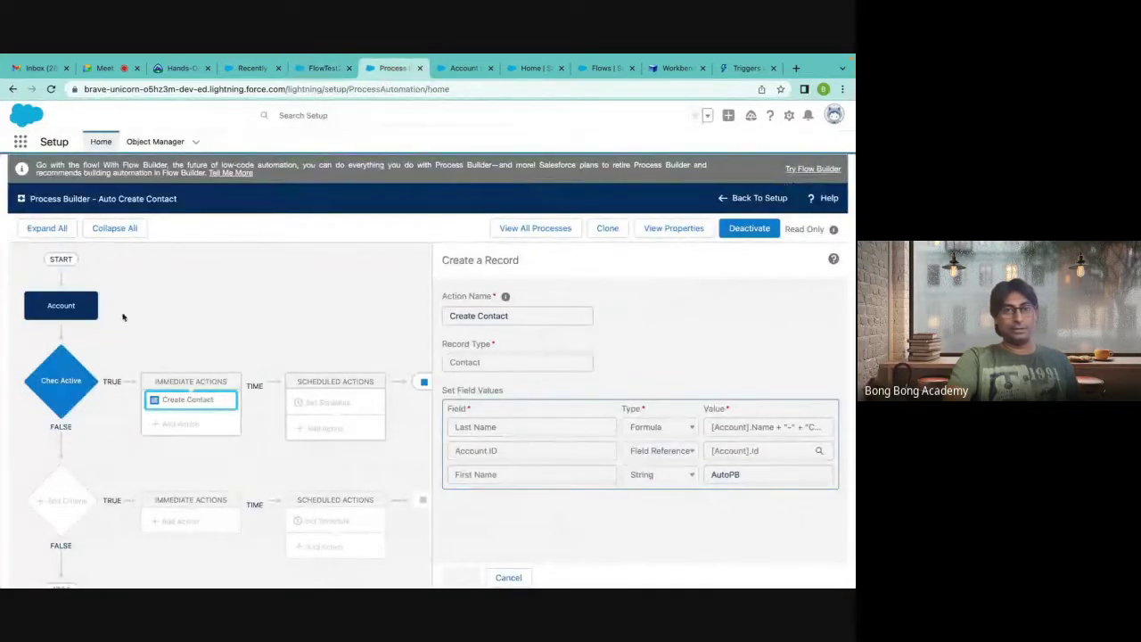
click(73, 307)
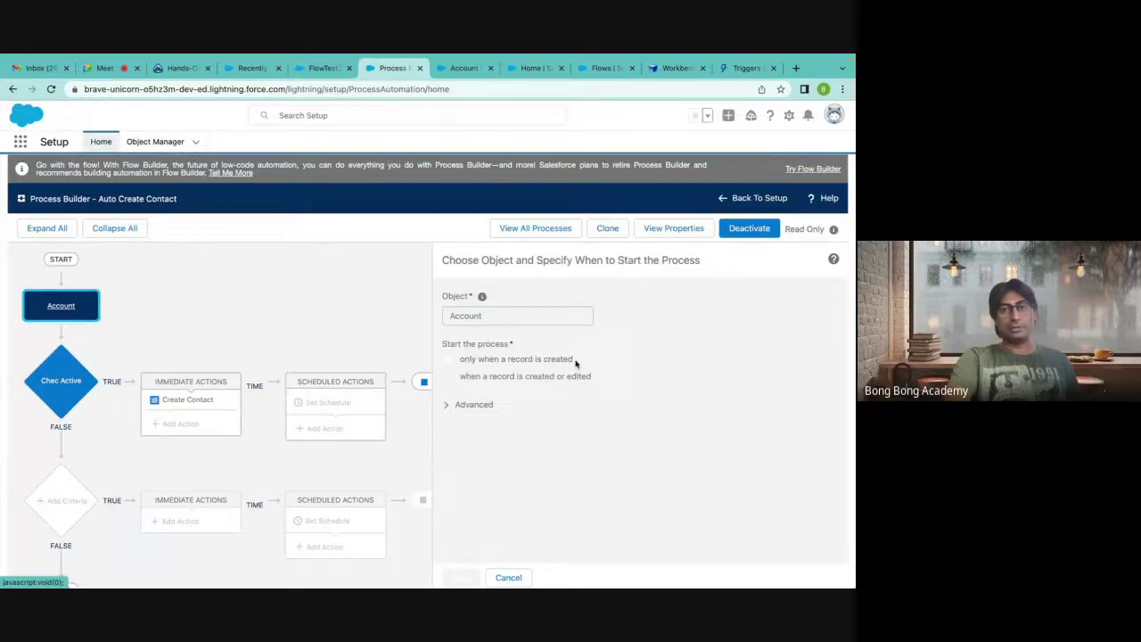
click(324, 70)
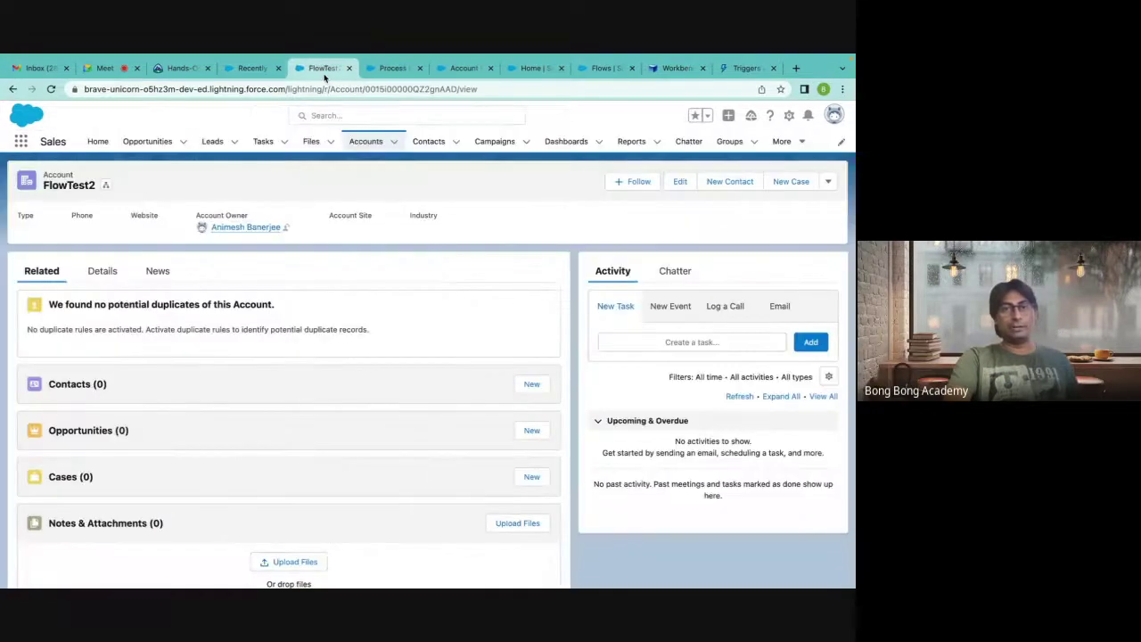
click(681, 186)
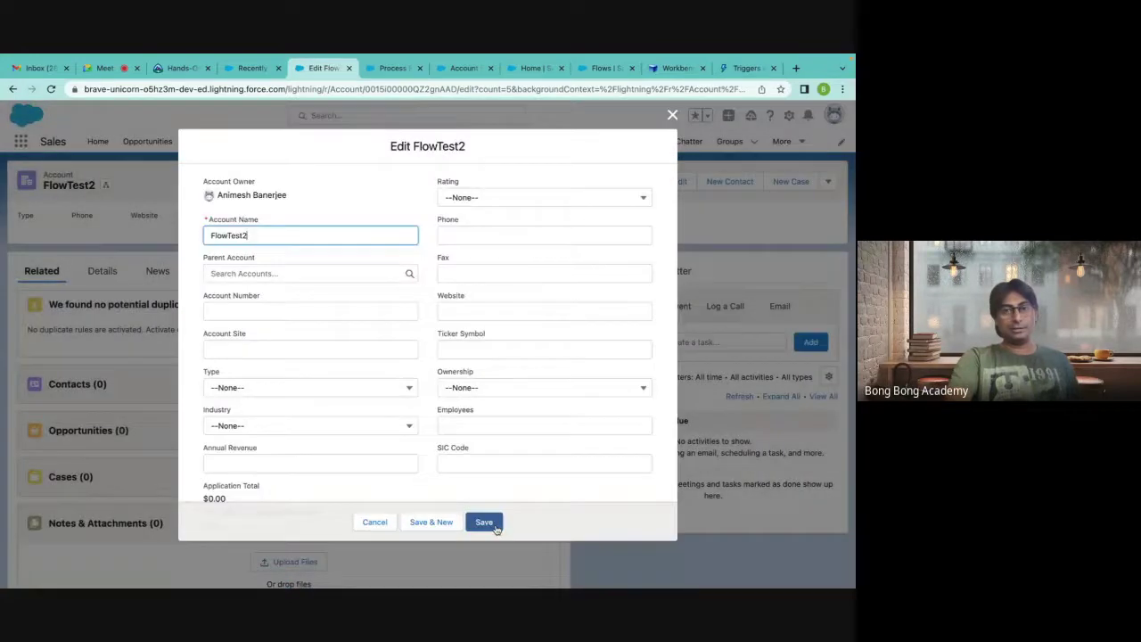
click(489, 521)
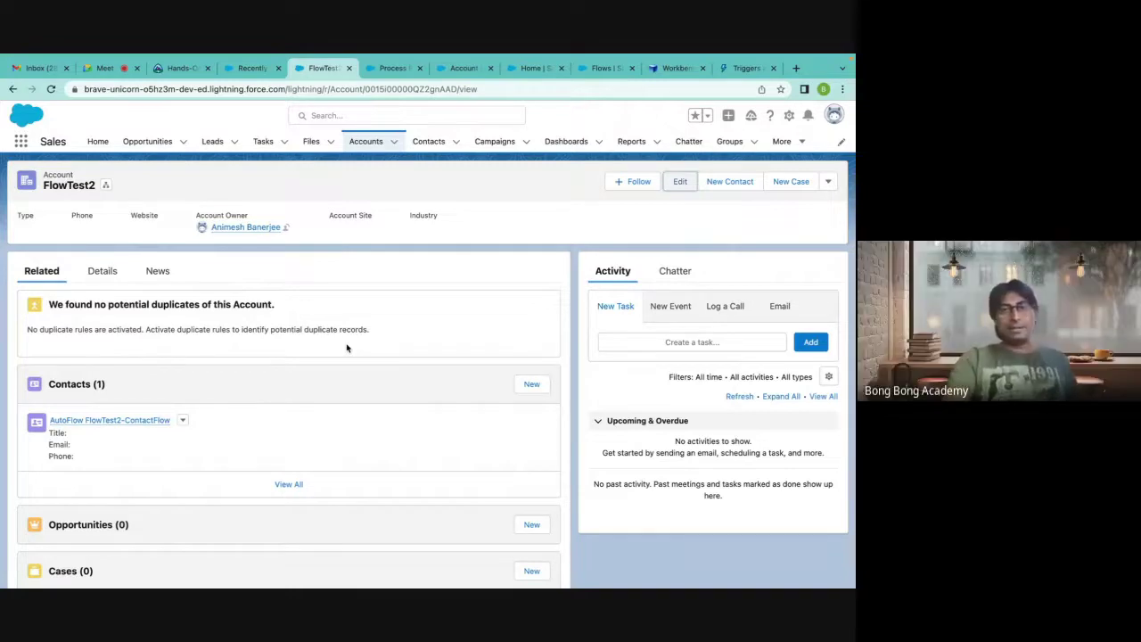
Compare the process's 'only when created' and 'created or edited' start options.
click(464, 69)
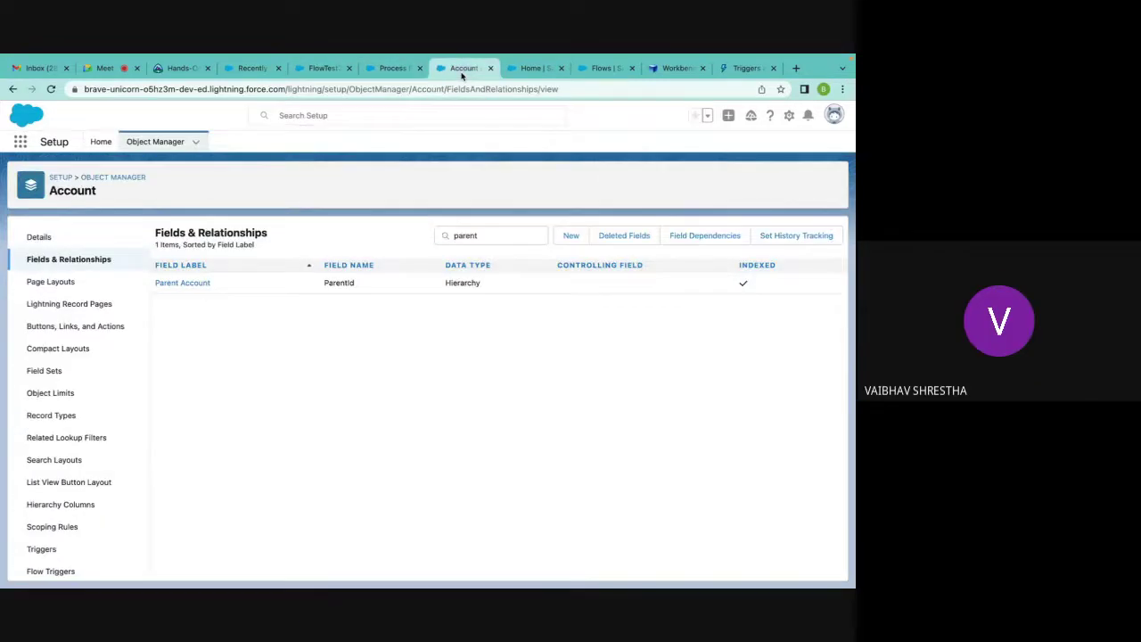
click(393, 70)
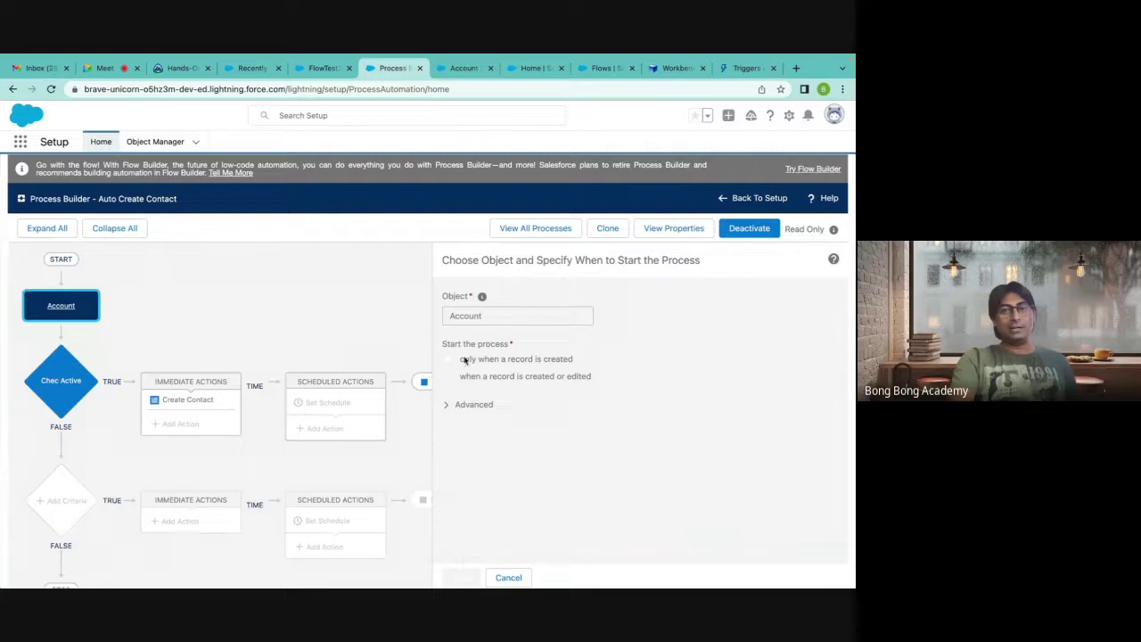
drag(461, 359, 584, 370)
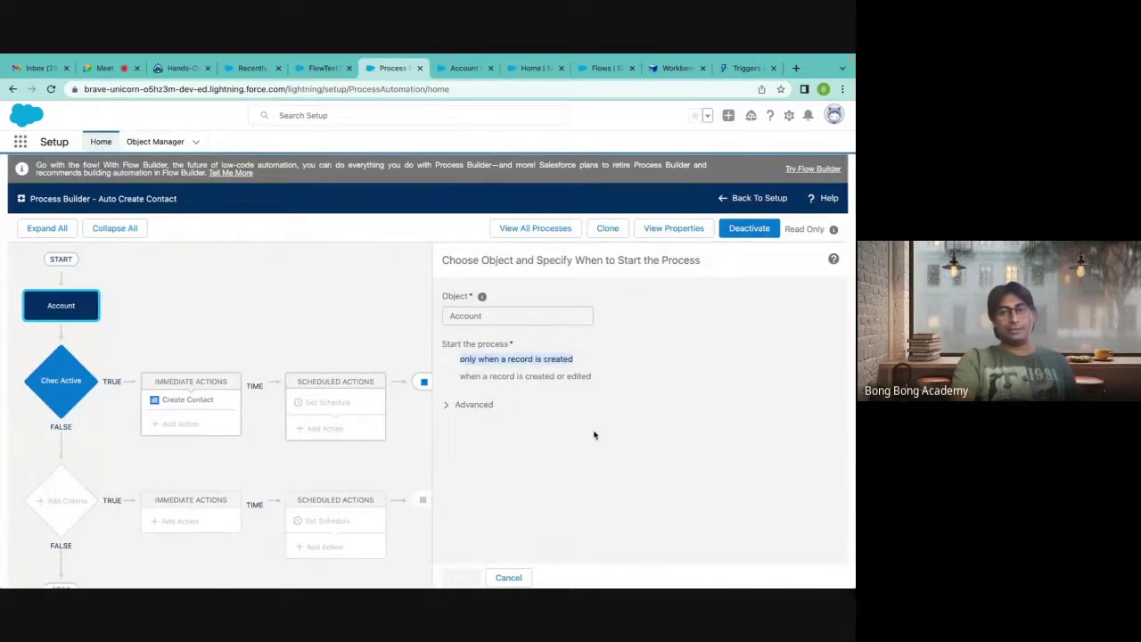
click(467, 382)
drag(460, 381, 600, 381)
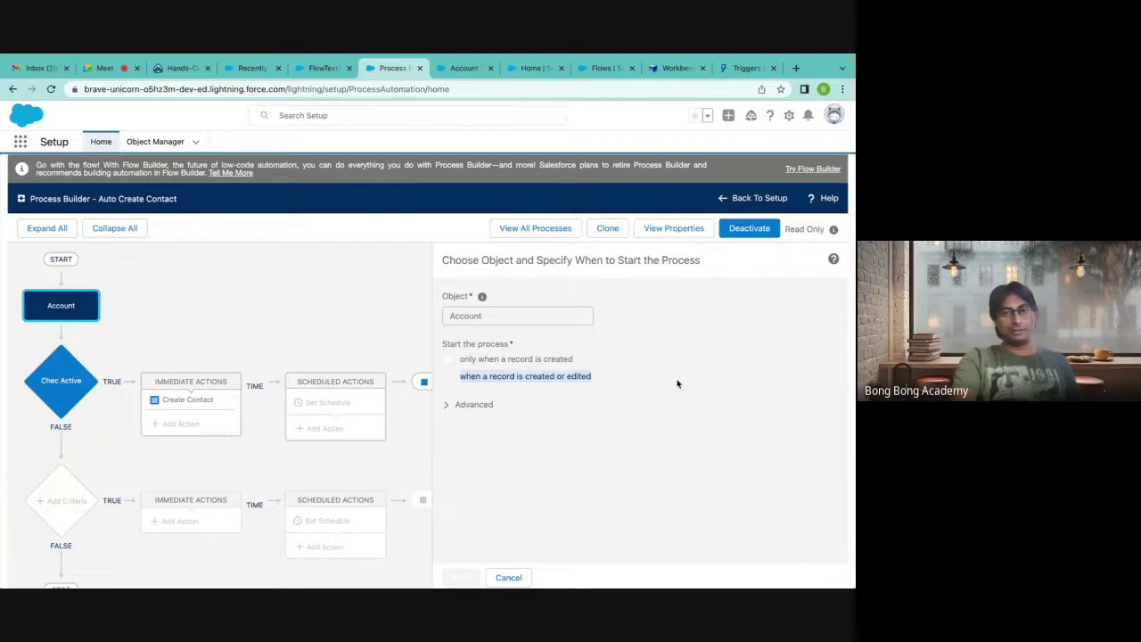
Flip through the Account fields, flow and Workbench tabs, then return to the order-of-execution docs.
click(465, 71)
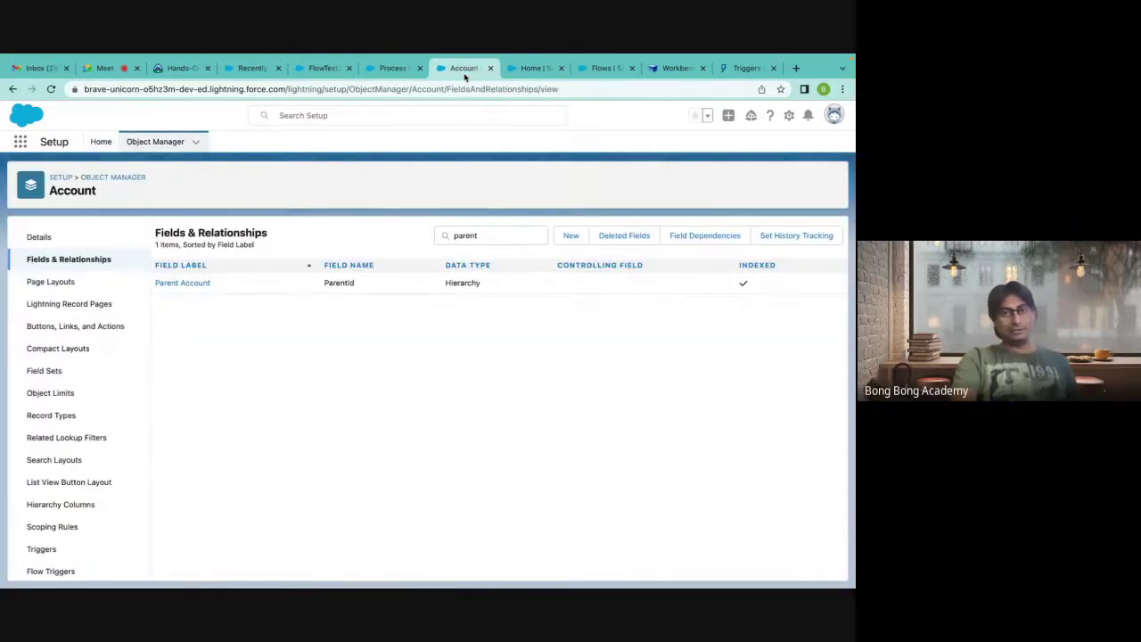
click(397, 70)
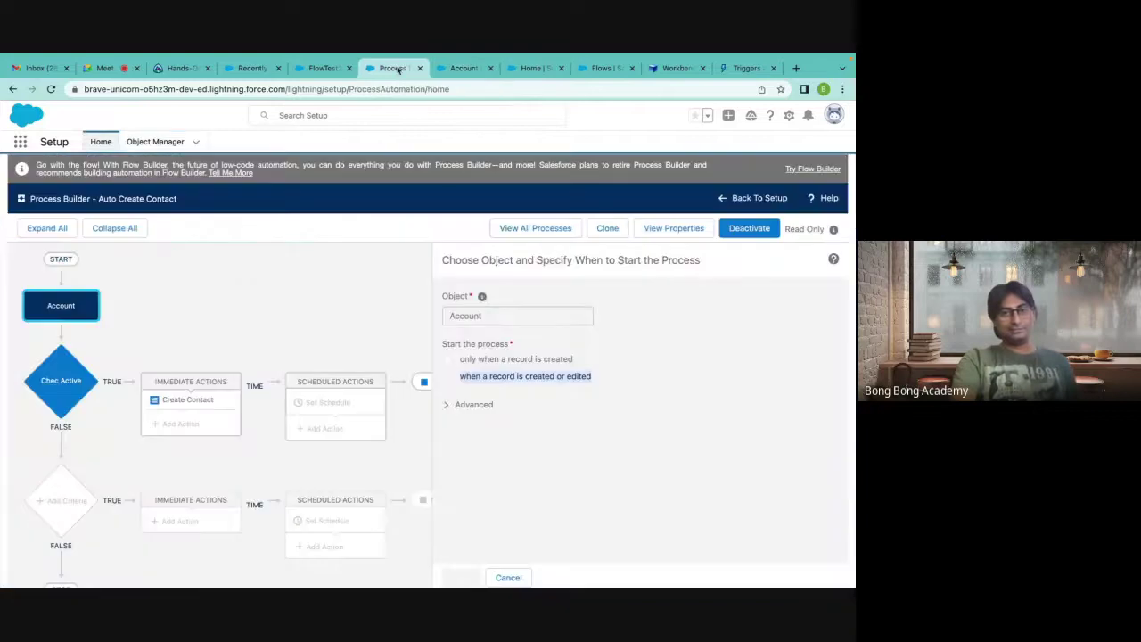
click(595, 70)
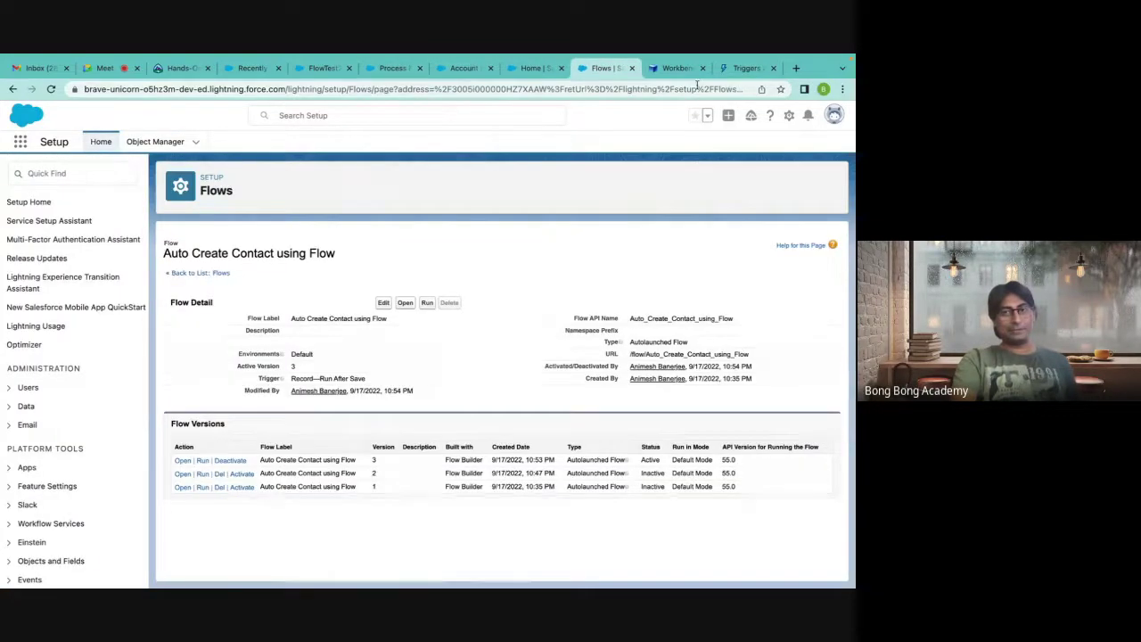
click(676, 68)
click(735, 327)
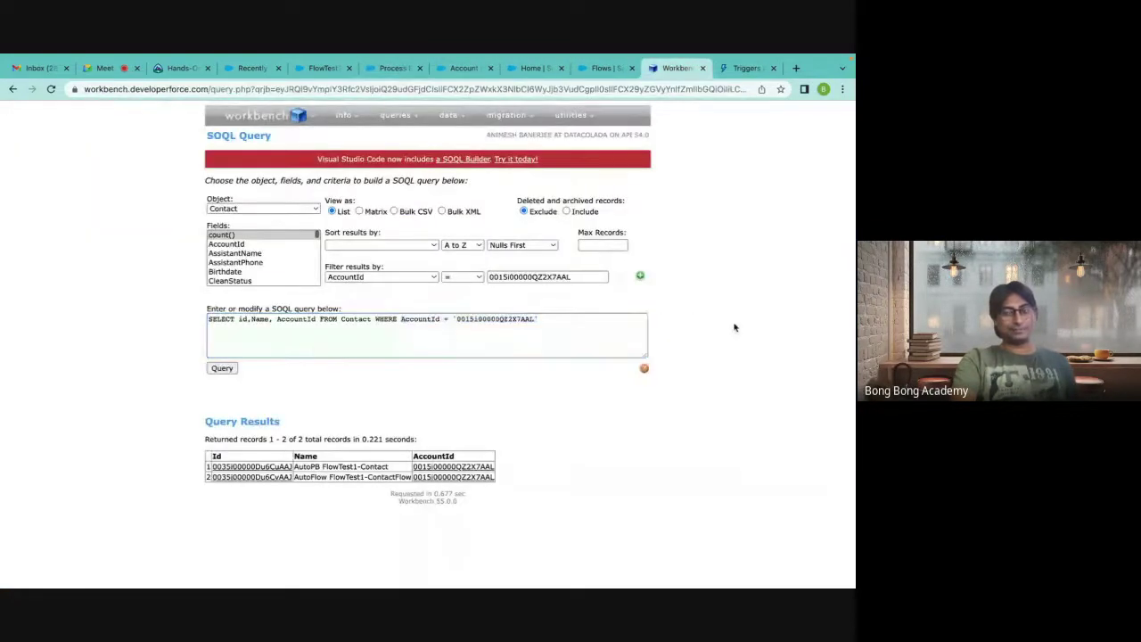
click(735, 75)
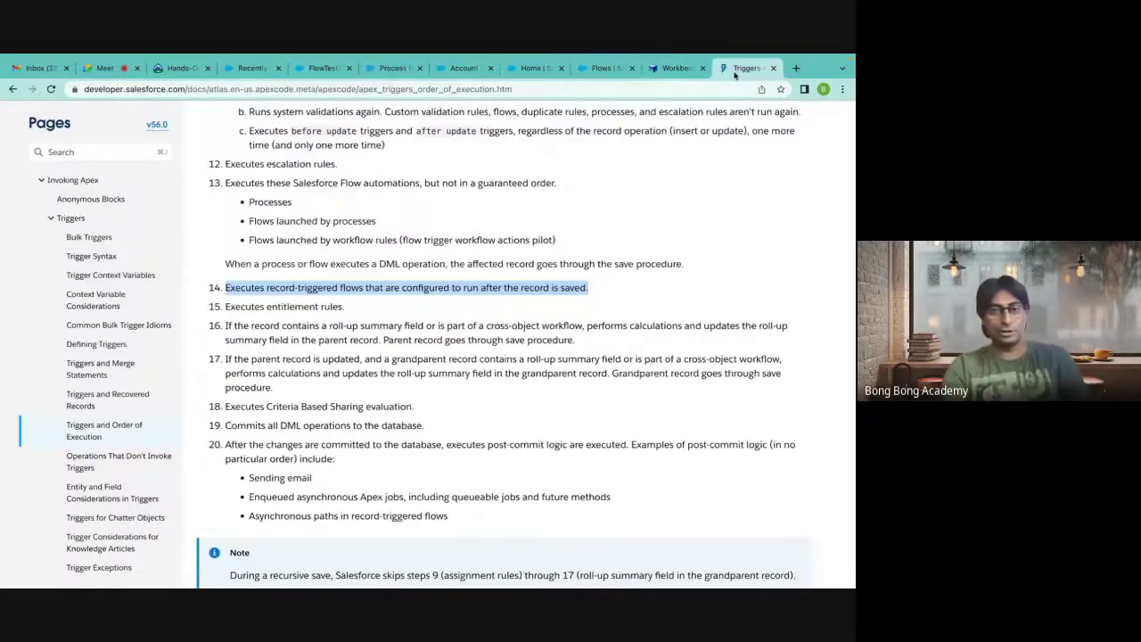
scroll(571, 338, down, 2)
Highlight steps 11–14 covering workflows, processes and after-save record-triggered flows.
scroll(570, 339, up, 3)
click(538, 342)
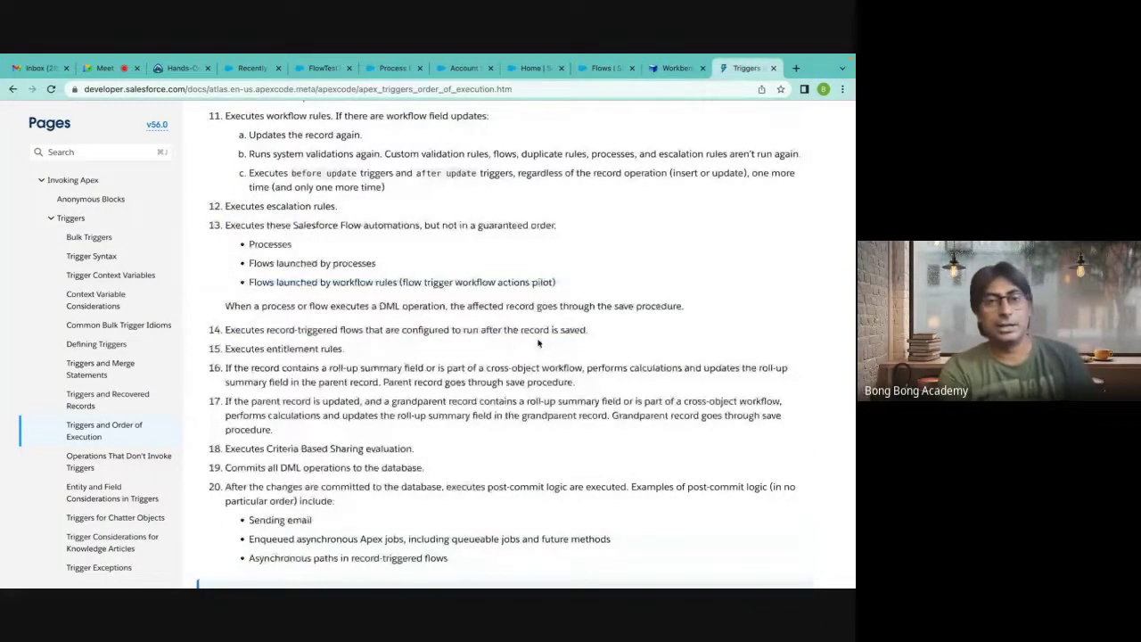
scroll(538, 343, up, 1)
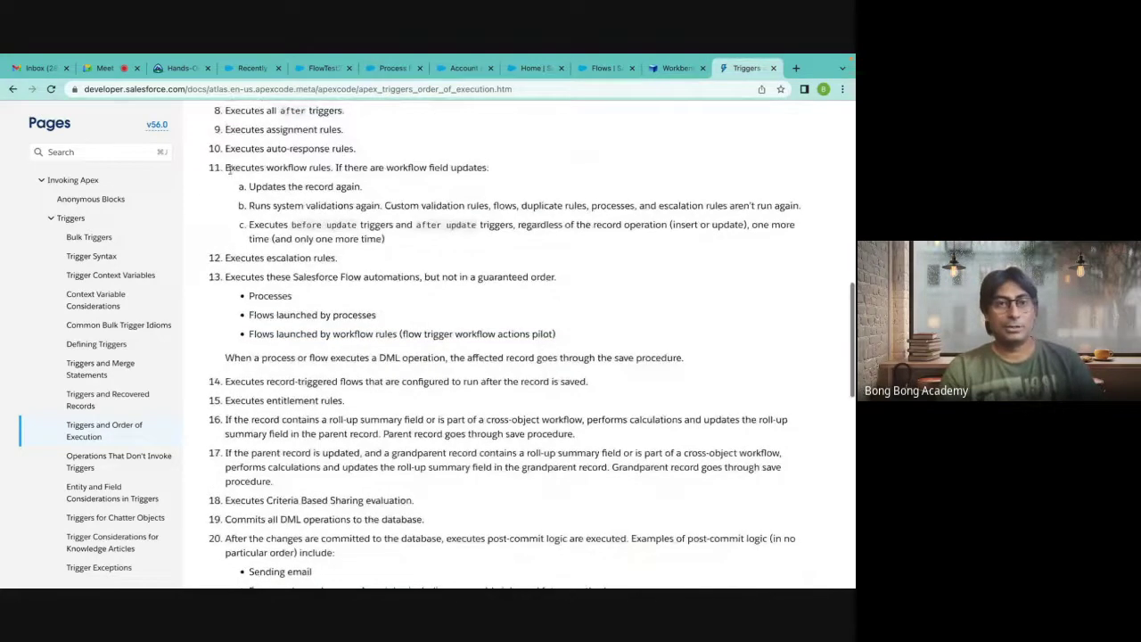
drag(214, 168, 344, 354)
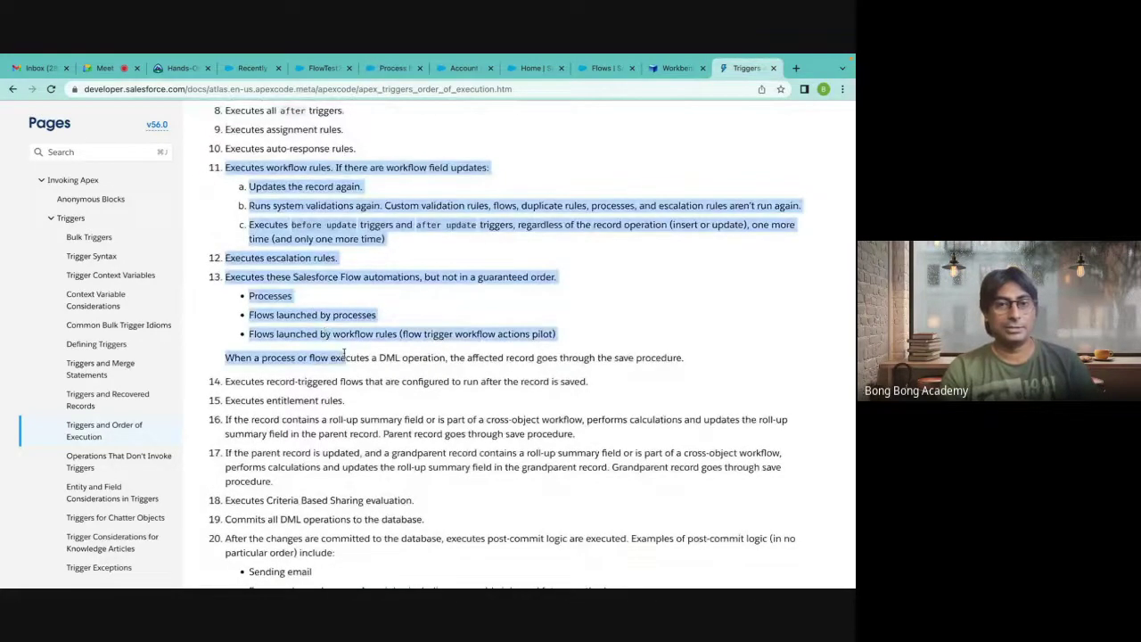
drag(592, 386, 219, 385)
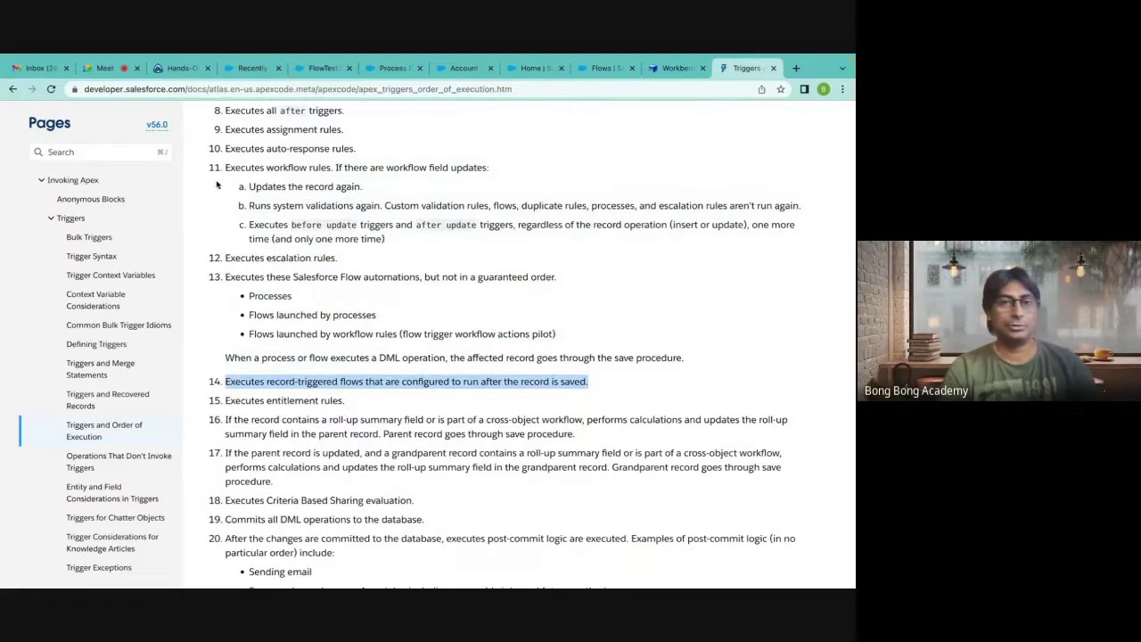
drag(210, 171, 422, 355)
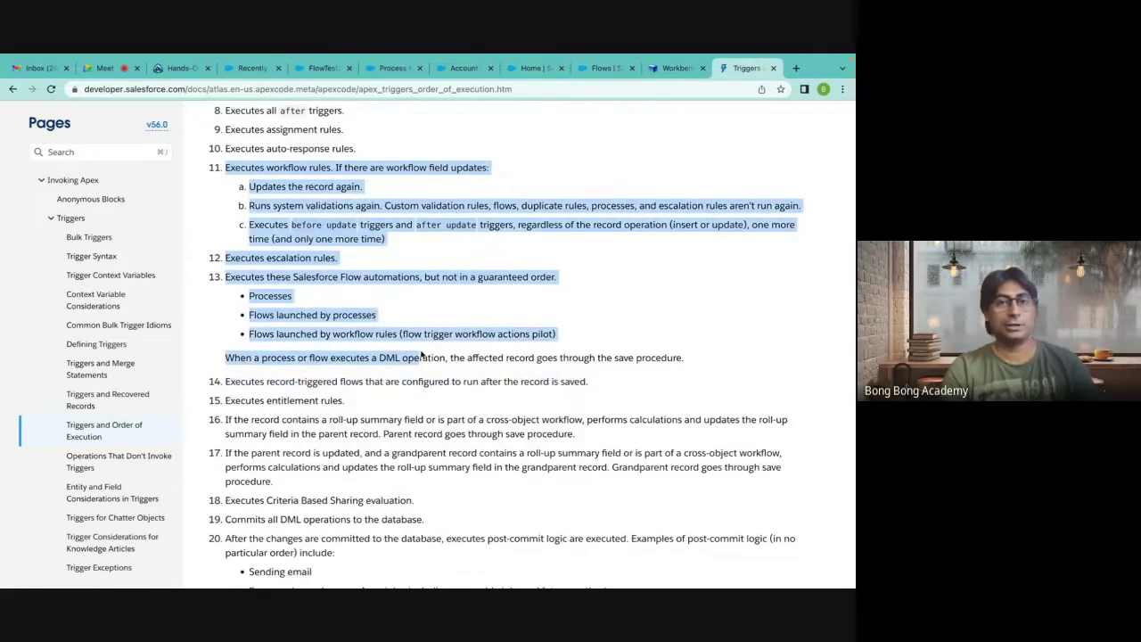
double_click(286, 168)
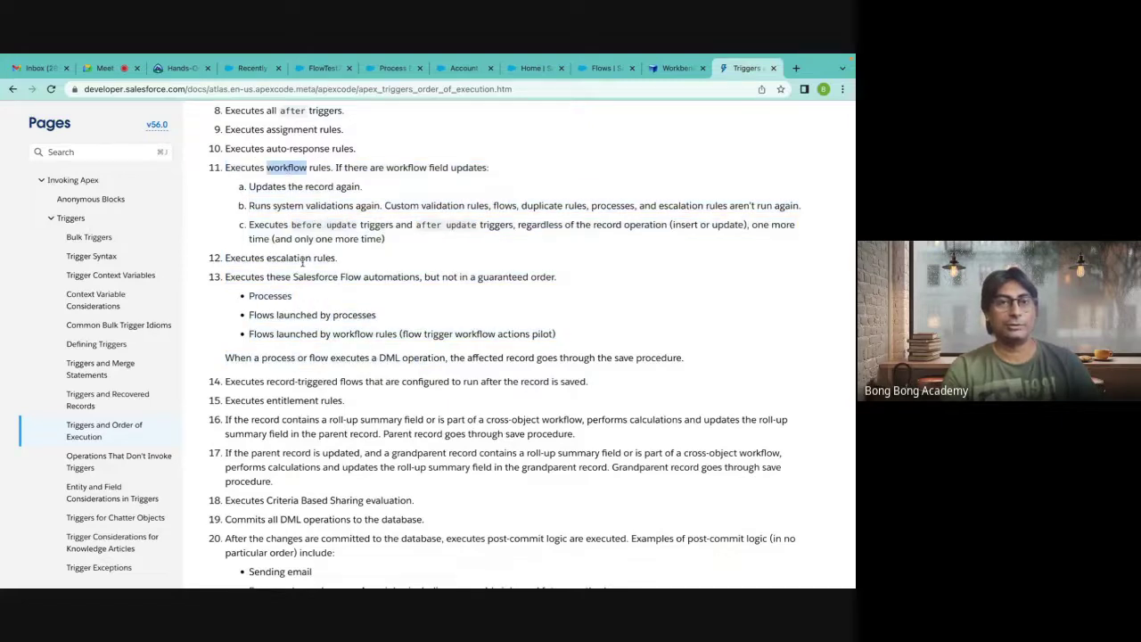
double_click(260, 296)
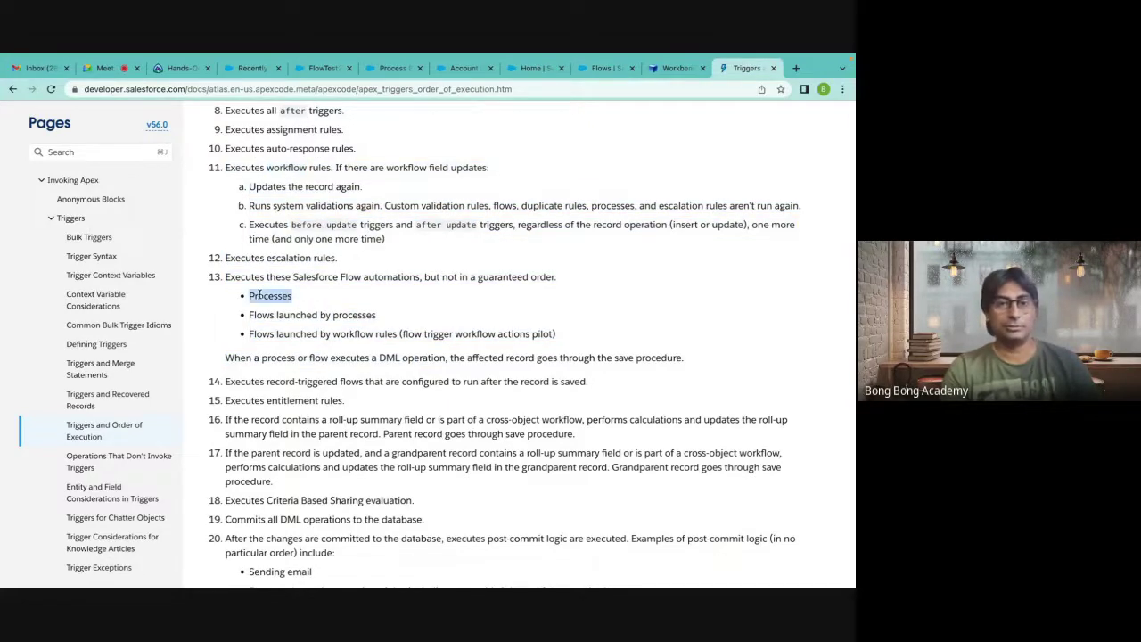
click(223, 381)
drag(223, 381, 747, 388)
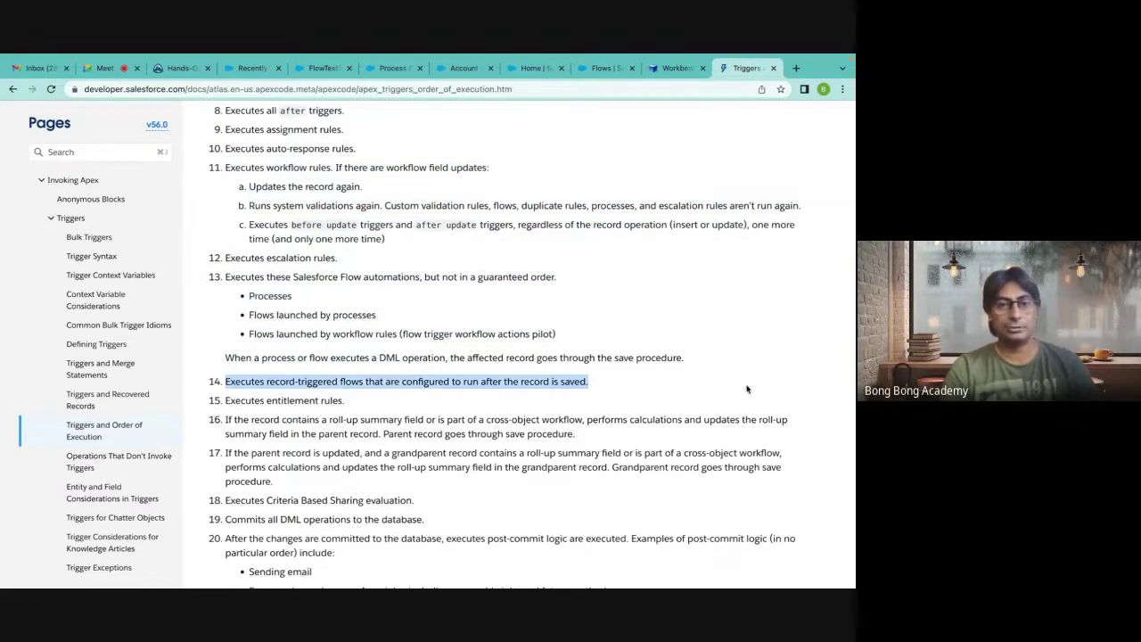
Highlight the before-save flow and before-trigger steps, then return to the page top.
scroll(622, 388, up, 10)
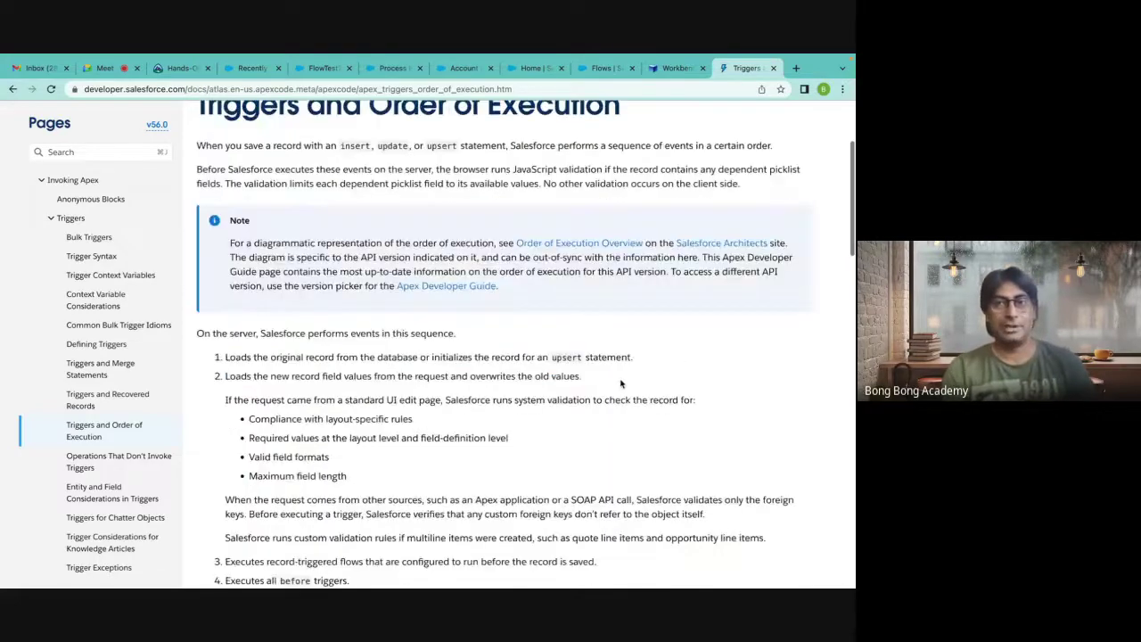
scroll(621, 384, down, 5)
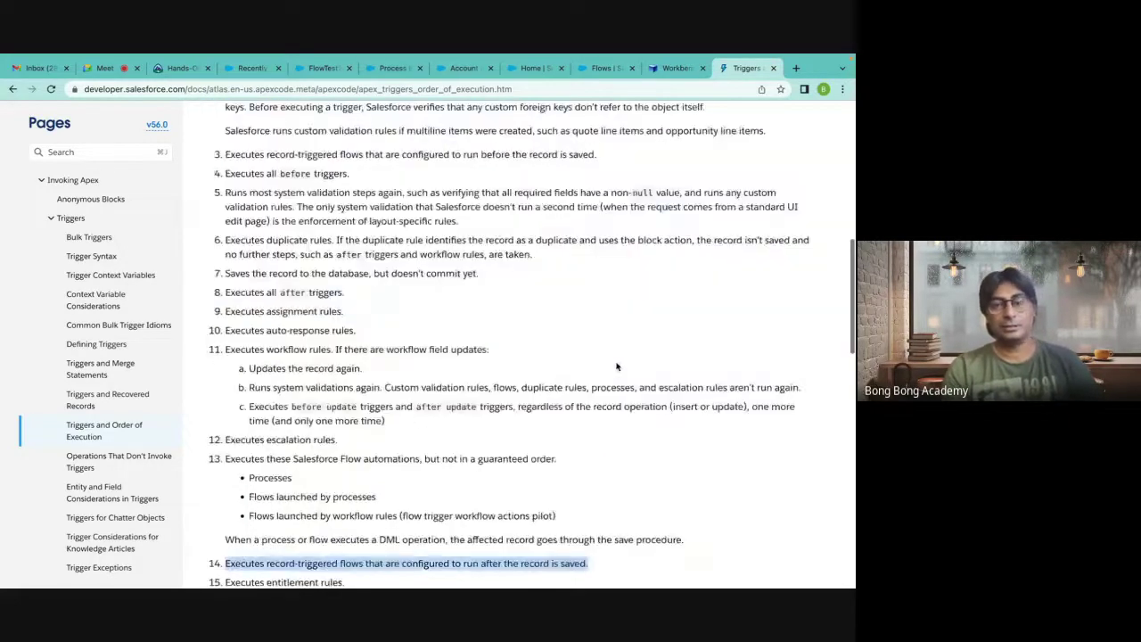
scroll(616, 367, up, 10)
scroll(616, 366, down, 7)
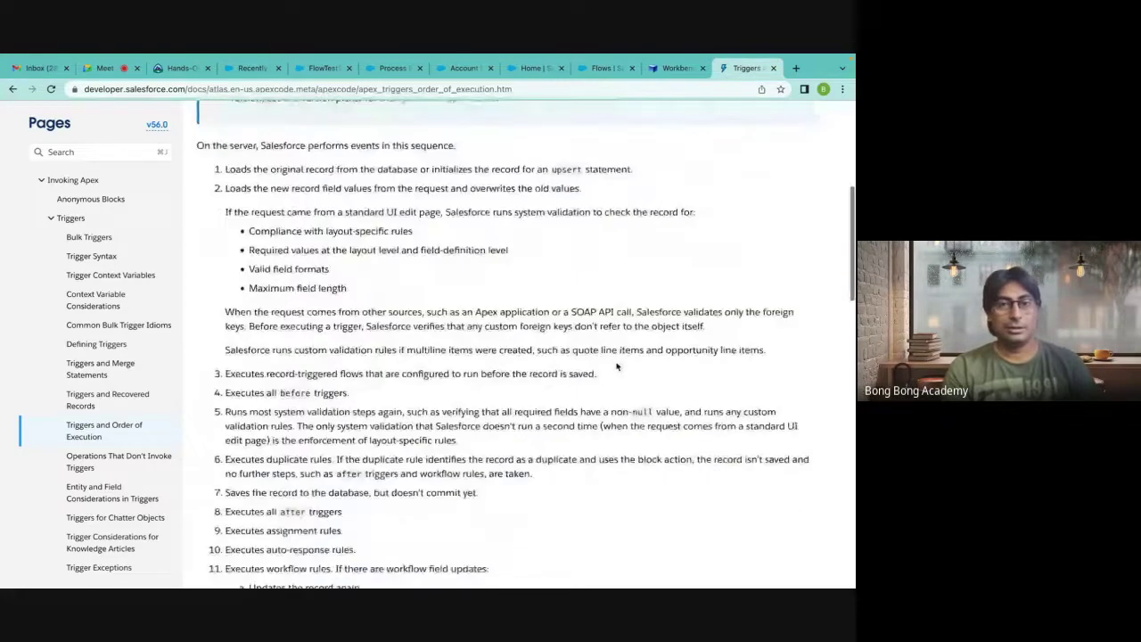
scroll(563, 385, down, 1)
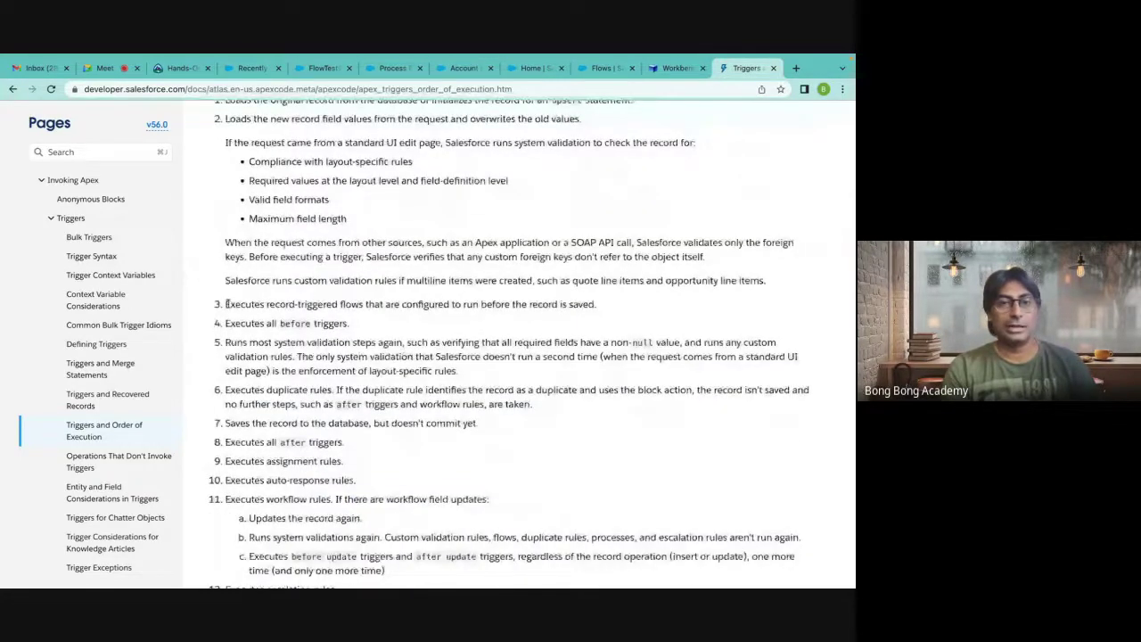
drag(226, 303, 602, 310)
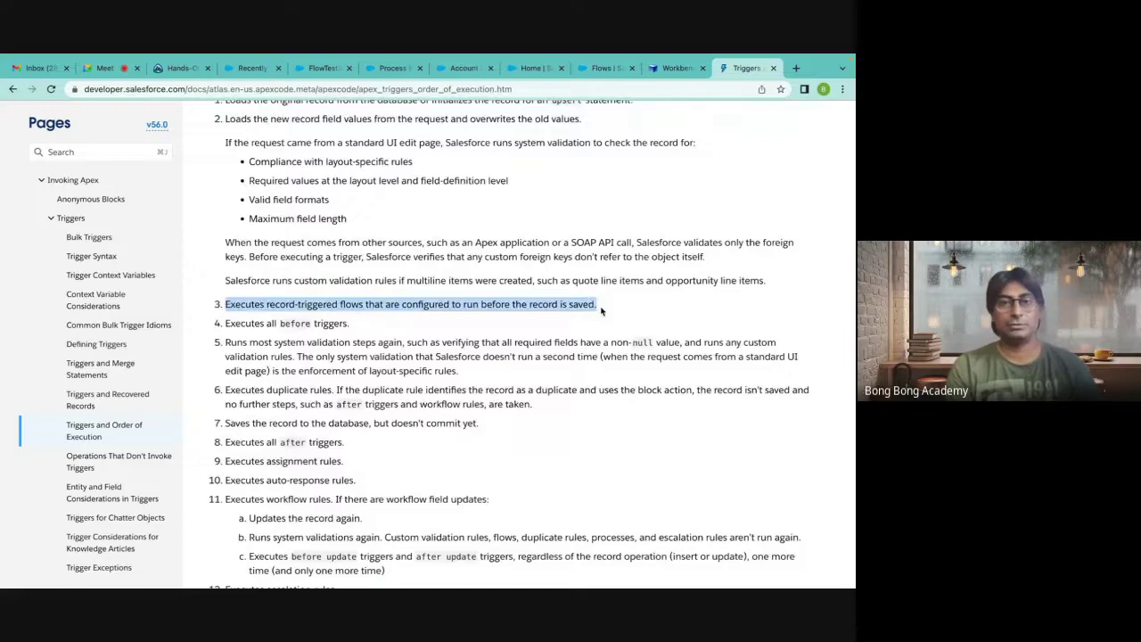
scroll(601, 311, down, 1)
scroll(601, 310, down, 1)
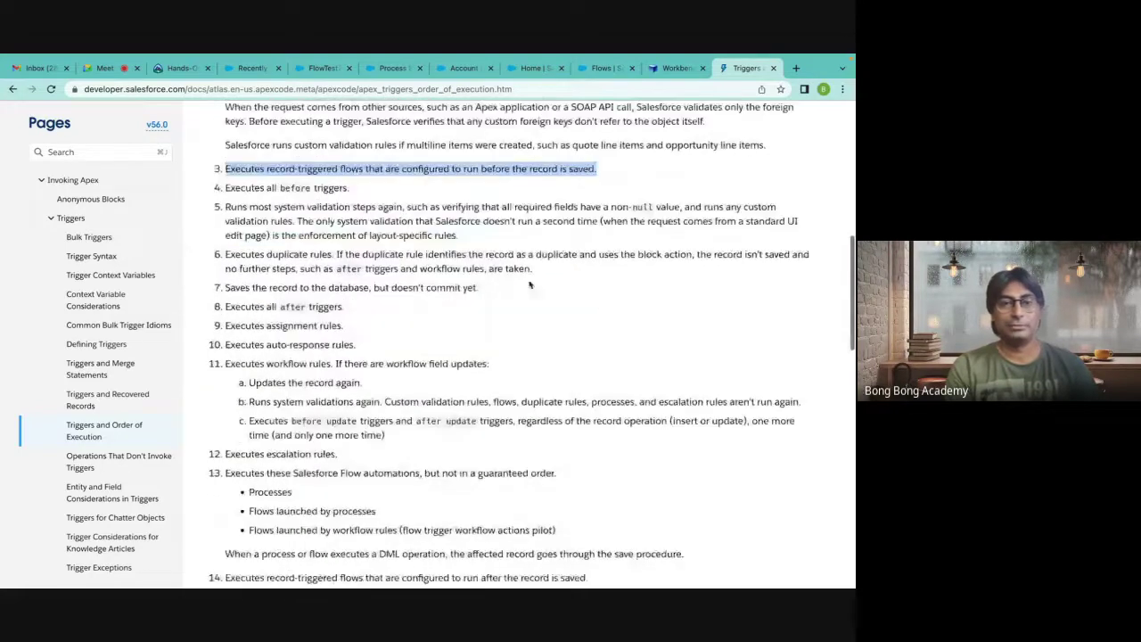
scroll(408, 573, down, 2)
scroll(408, 571, up, 3)
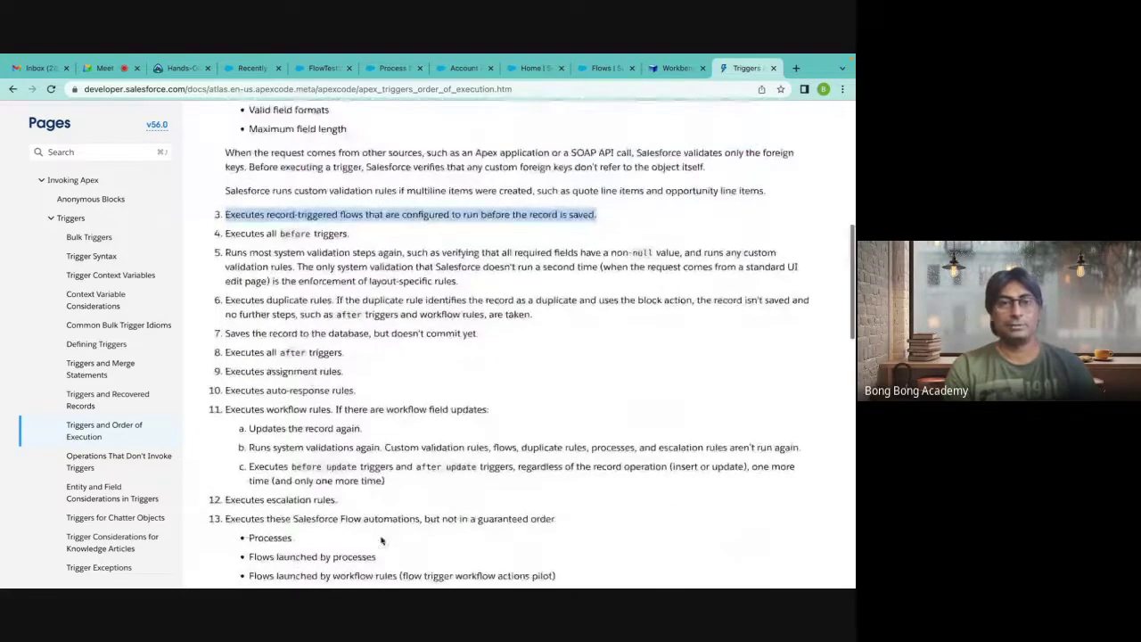
drag(225, 234, 380, 239)
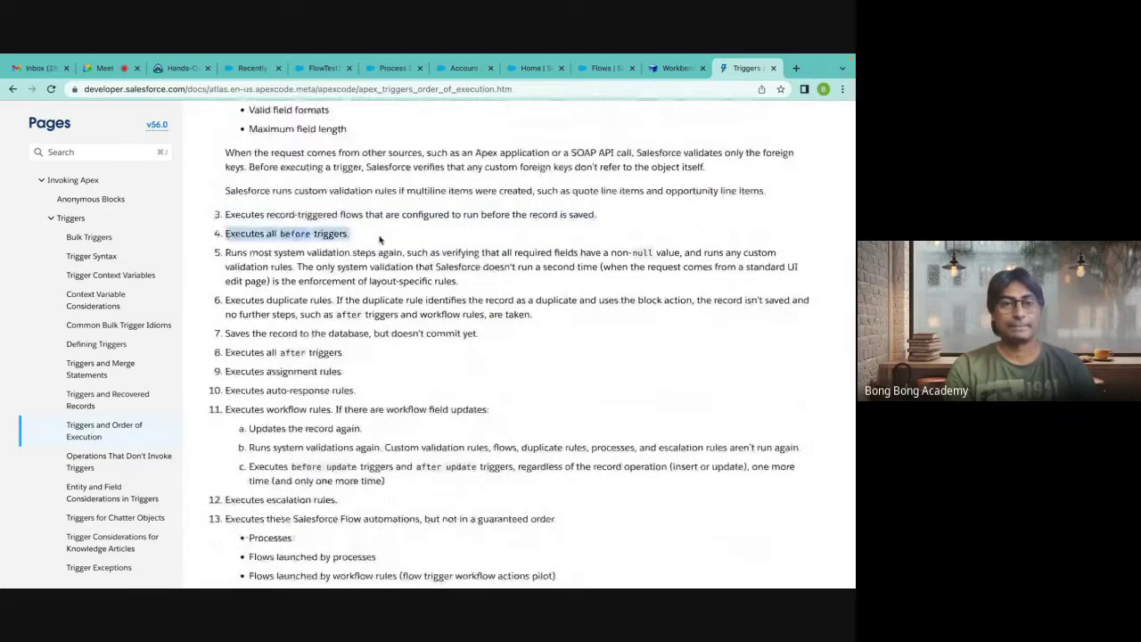
scroll(380, 238, down, 2)
scroll(380, 238, down, 1)
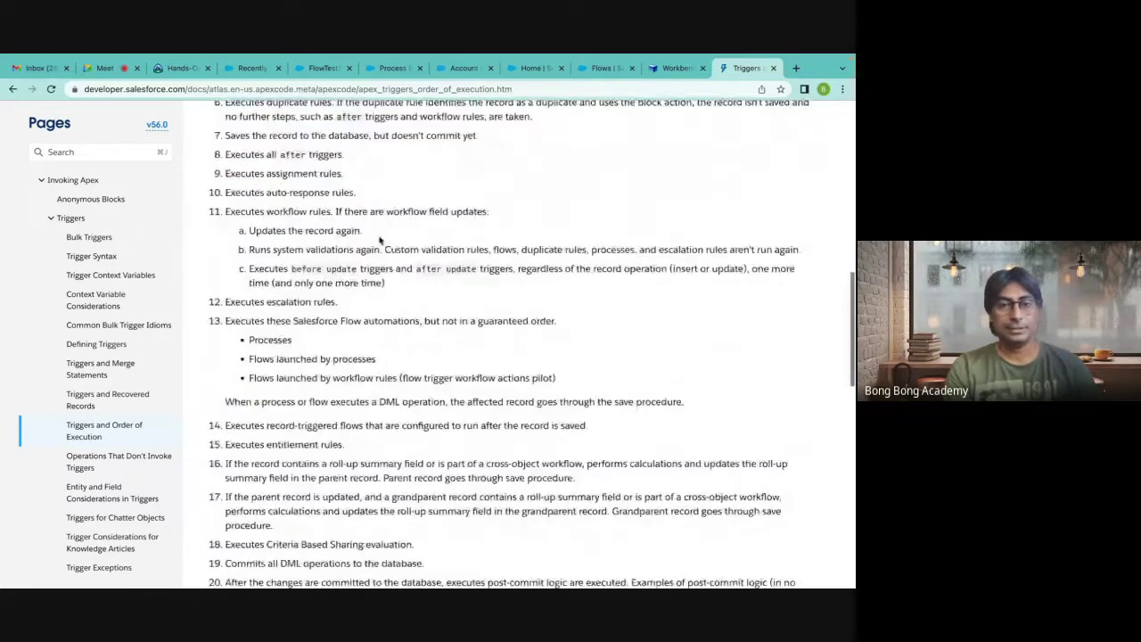
scroll(380, 238, down, 10)
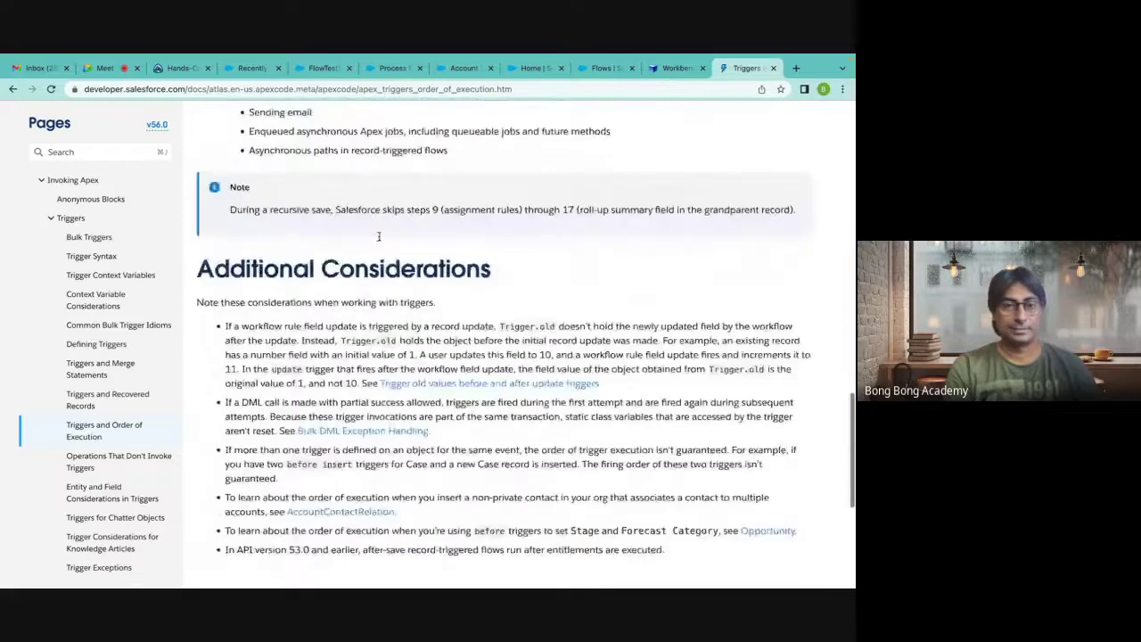
key(Home)
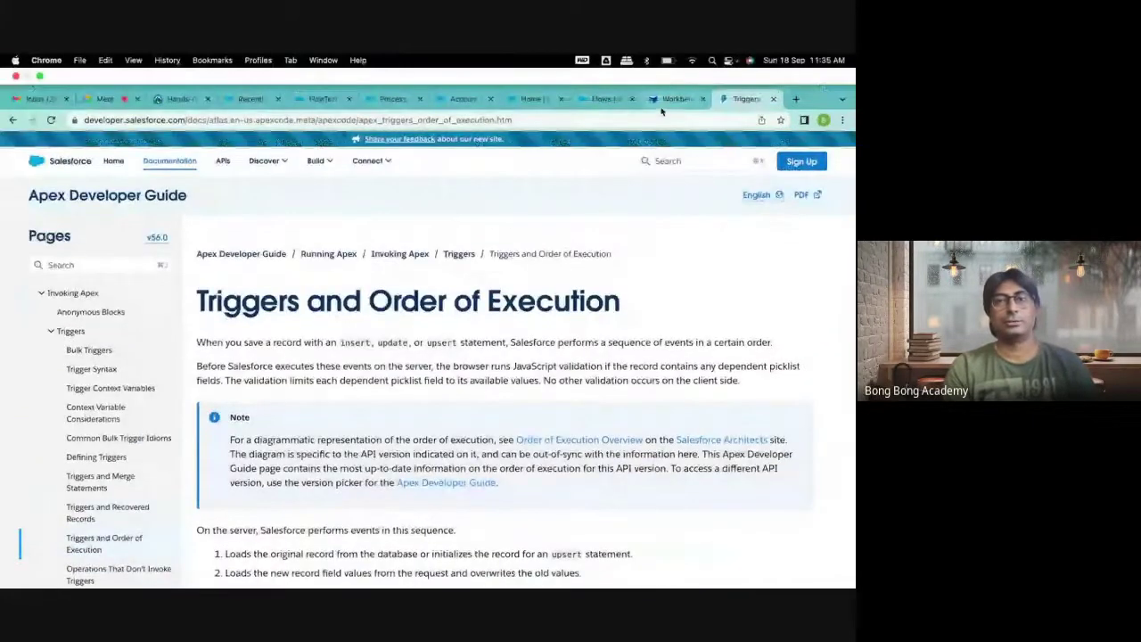
Close the Apex Triggers and Order of Execution documentation tab.
click(241, 99)
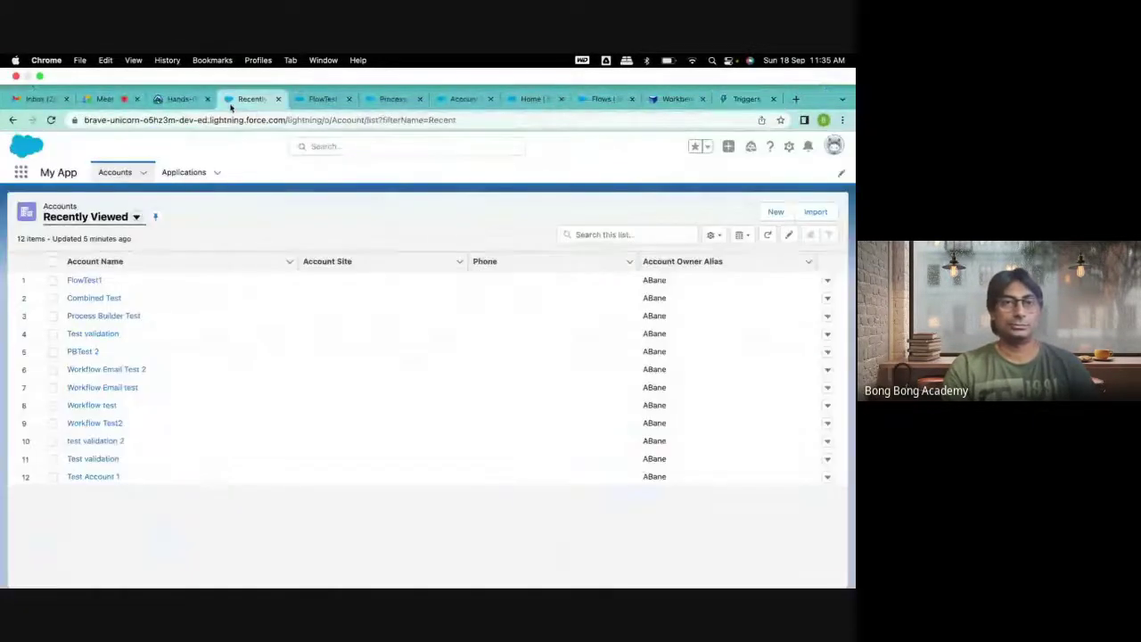
click(178, 99)
click(254, 99)
click(321, 99)
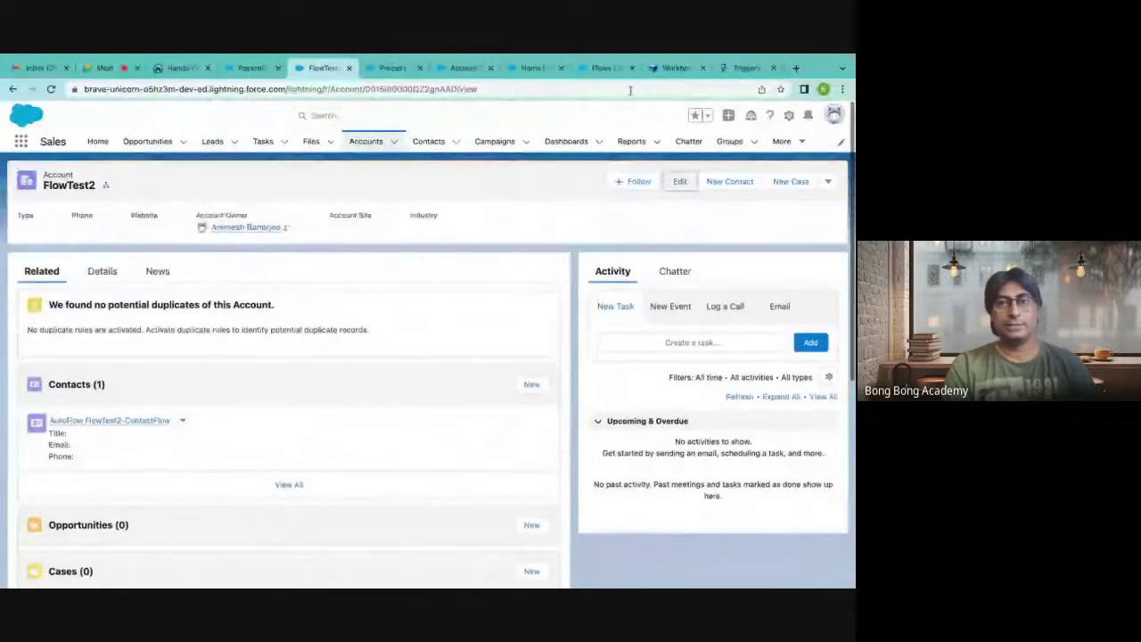
click(746, 69)
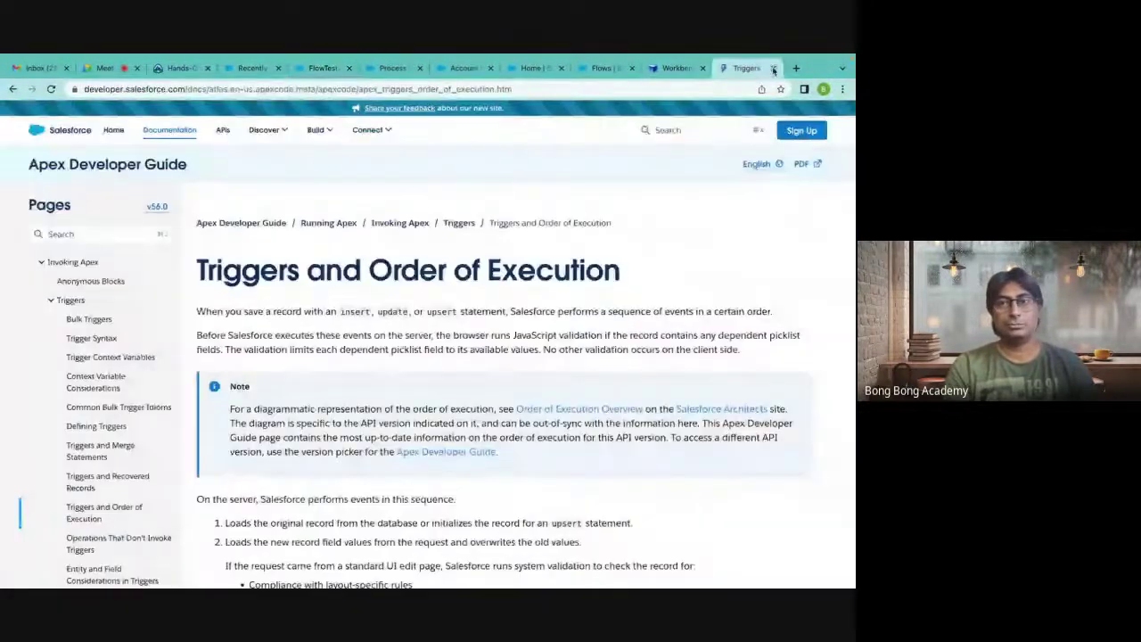
click(773, 68)
Open a new blank tab, then start a search on the Trailhead page.
click(635, 70)
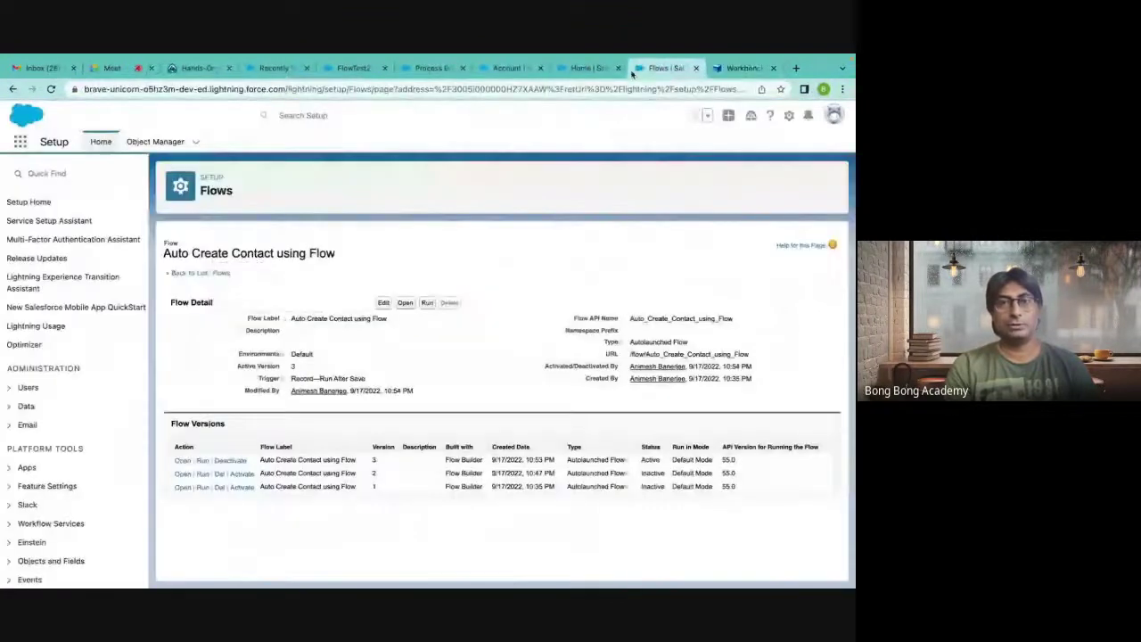
click(590, 70)
click(509, 71)
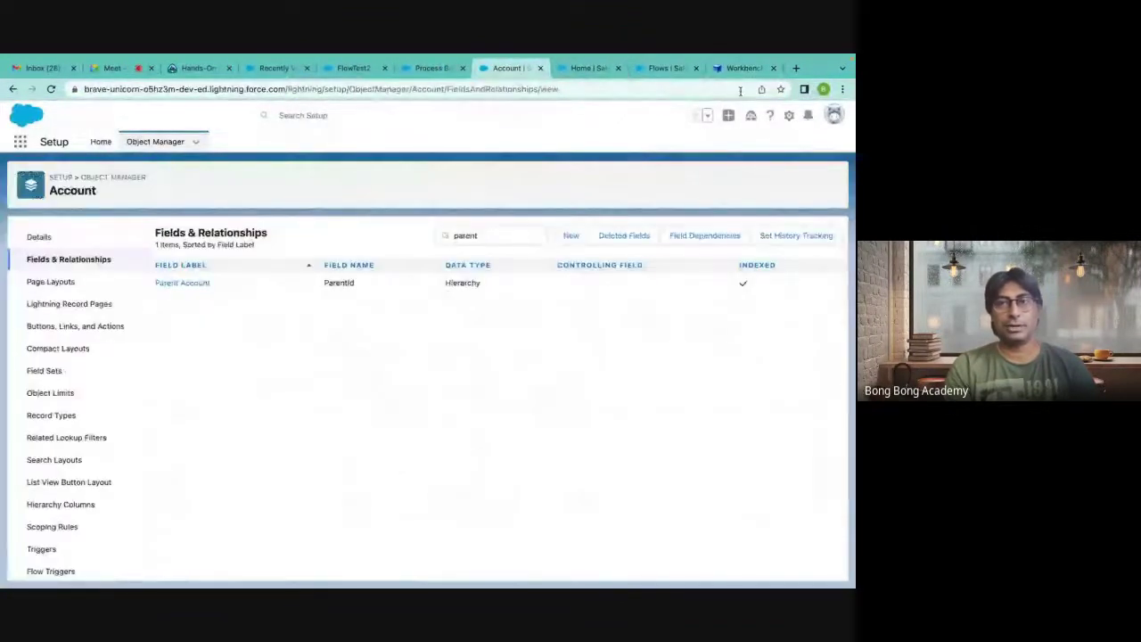
click(796, 67)
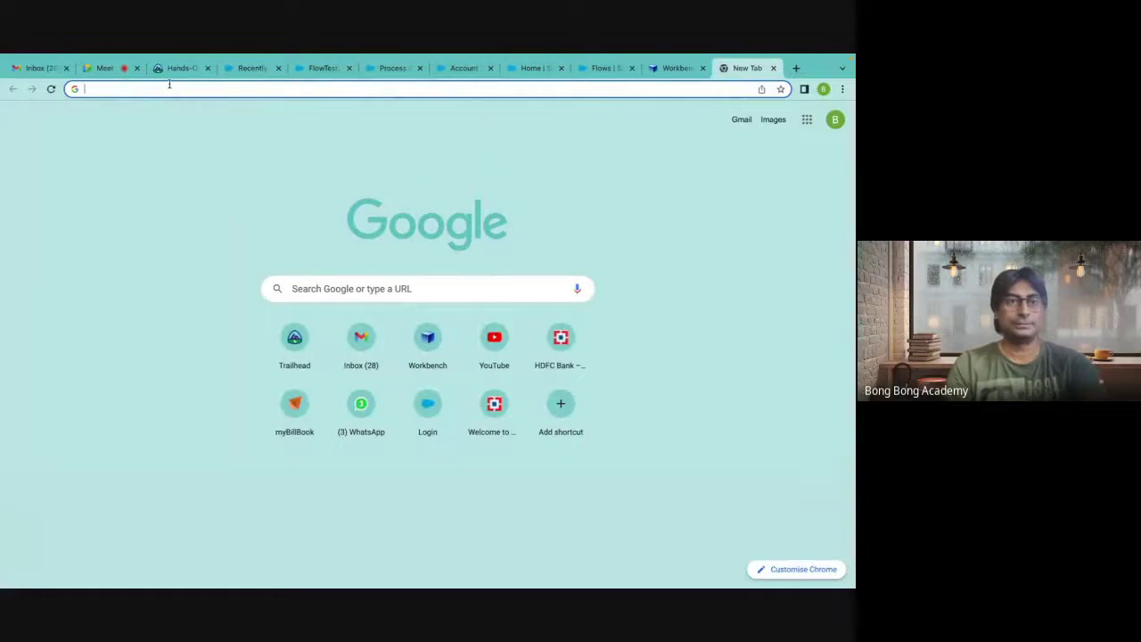
click(178, 68)
click(187, 120)
Search Trailhead for 'flow', open the Build Flows with Flow Builder trail and select its URL.
text(flow)
key(Return)
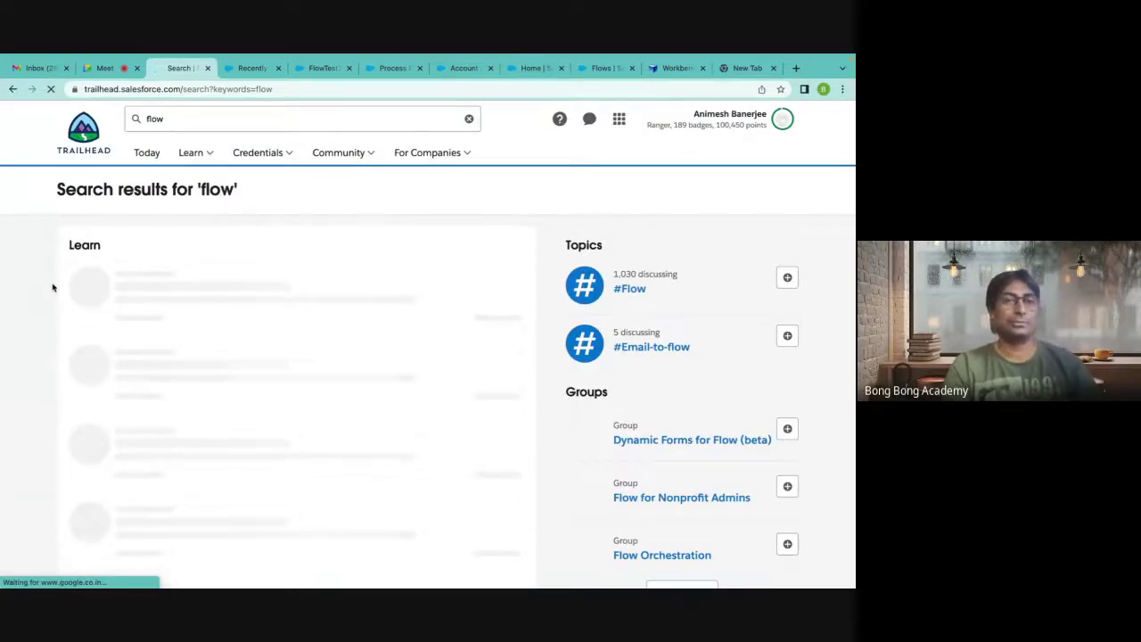
scroll(52, 287, down, 3)
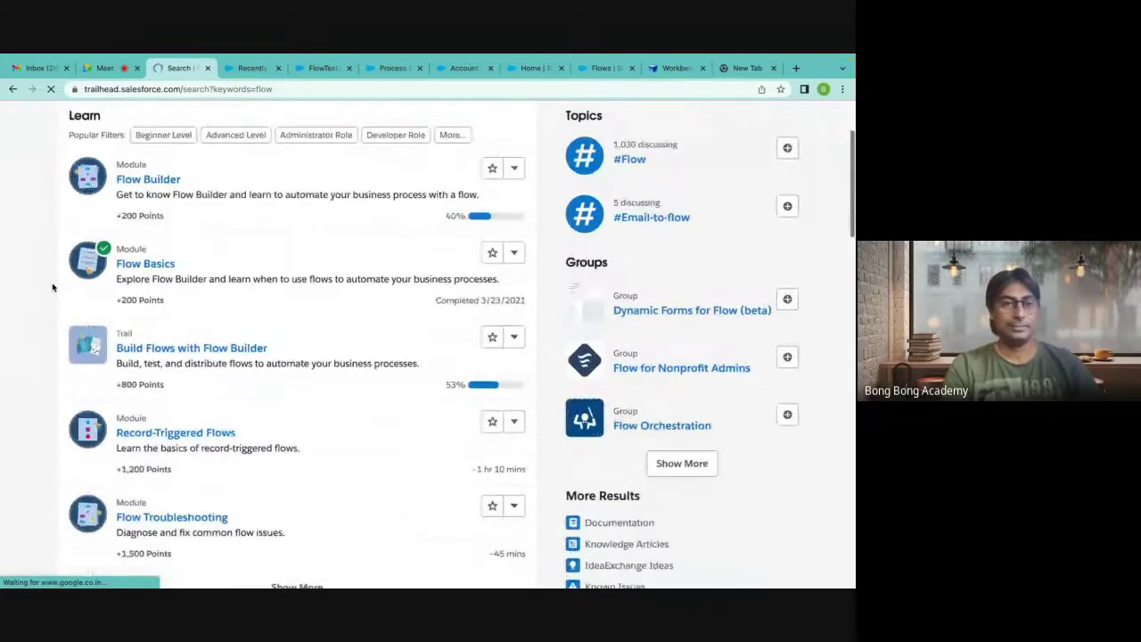
scroll(53, 287, down, 1)
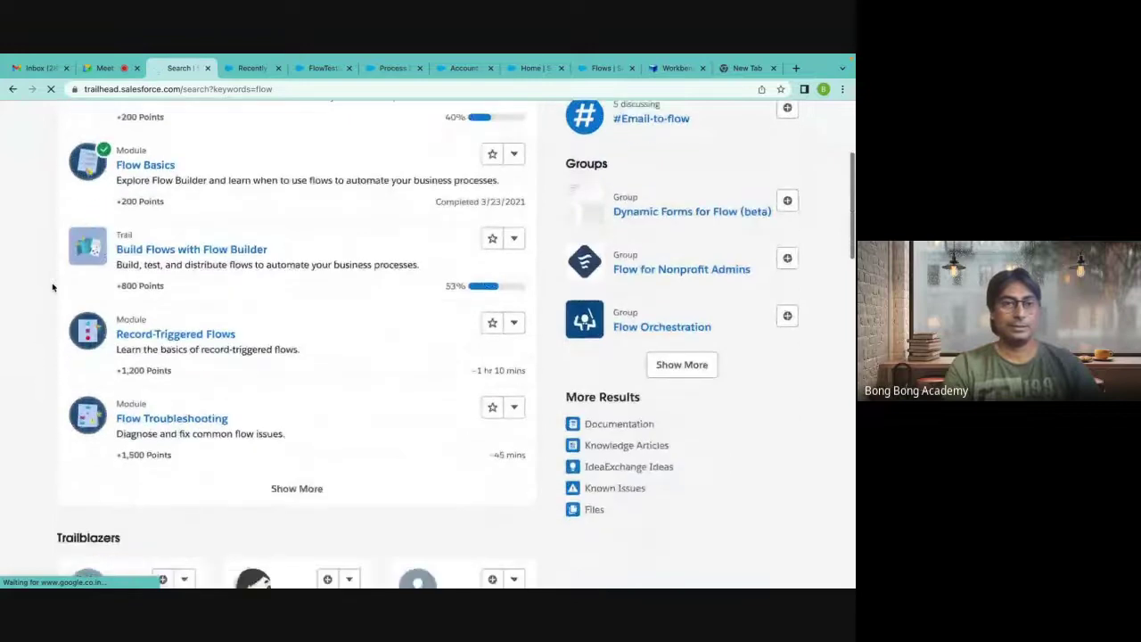
click(187, 256)
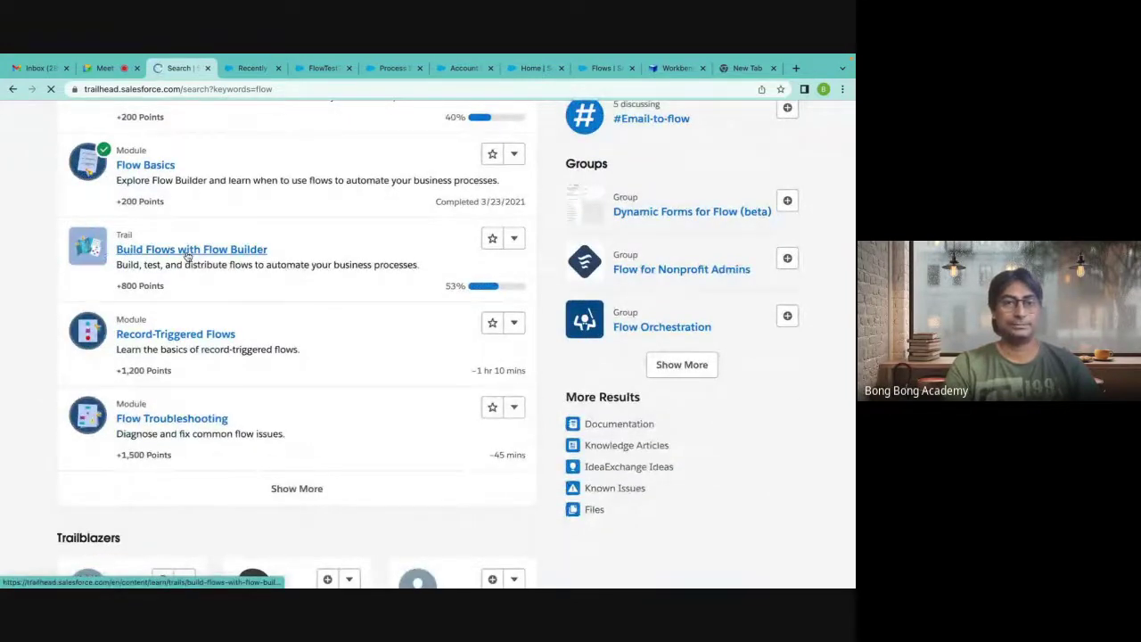
click(246, 86)
key(ctrl+c)
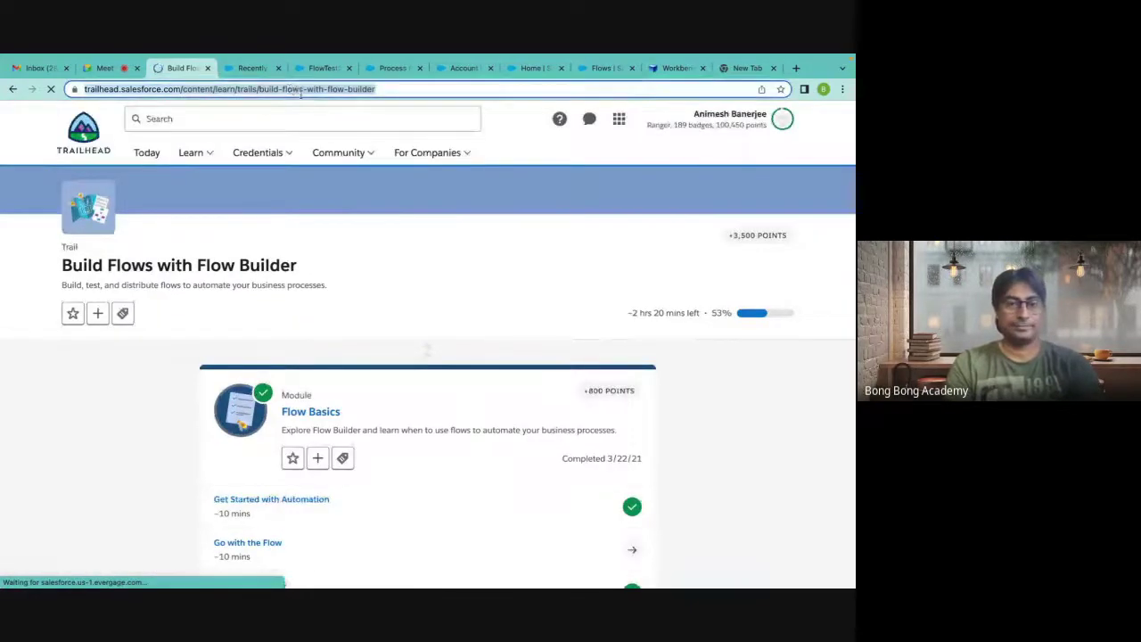
scroll(428, 320, down, 12)
scroll(428, 319, up, 5)
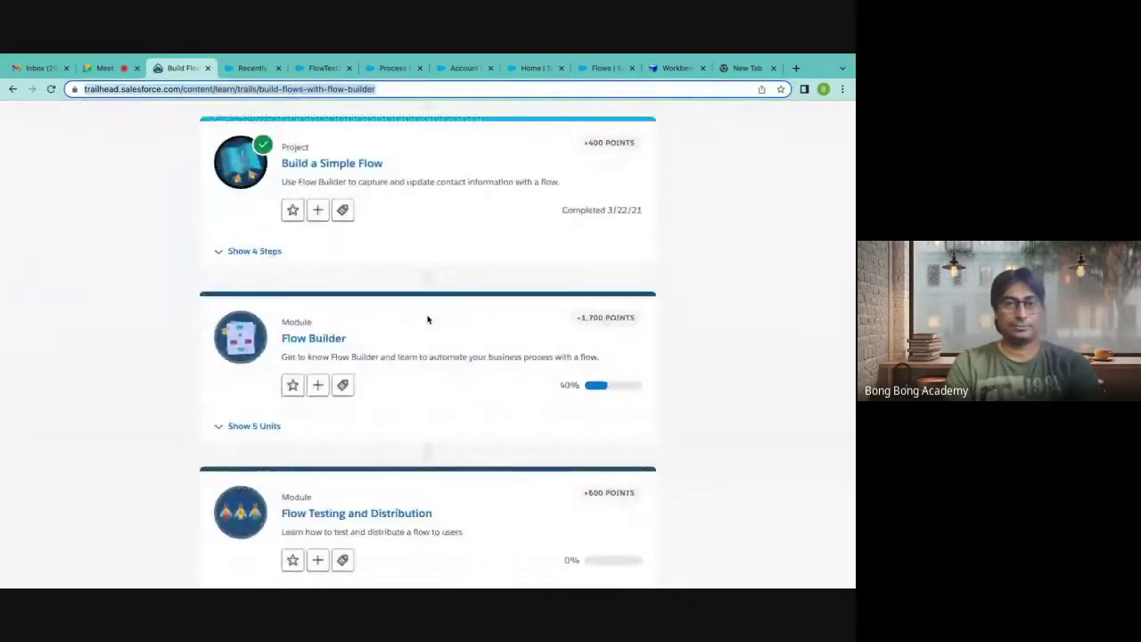
scroll(428, 319, up, 10)
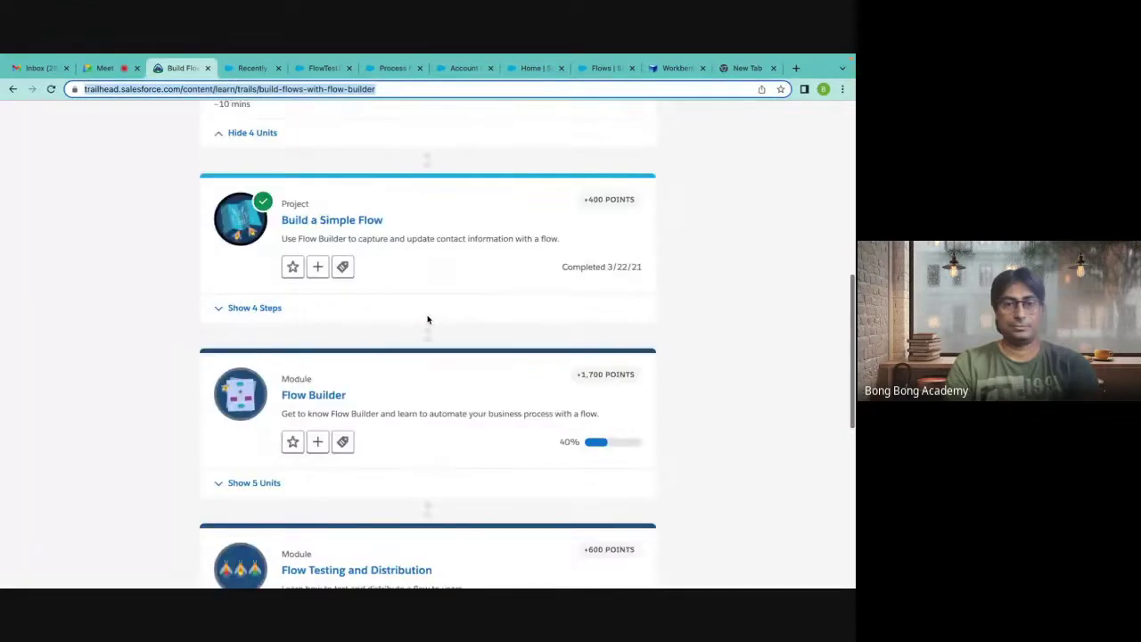
Open WhatsApp Web (web.whatsapp.com) in a new browser tab.
mouse_move(609, 563)
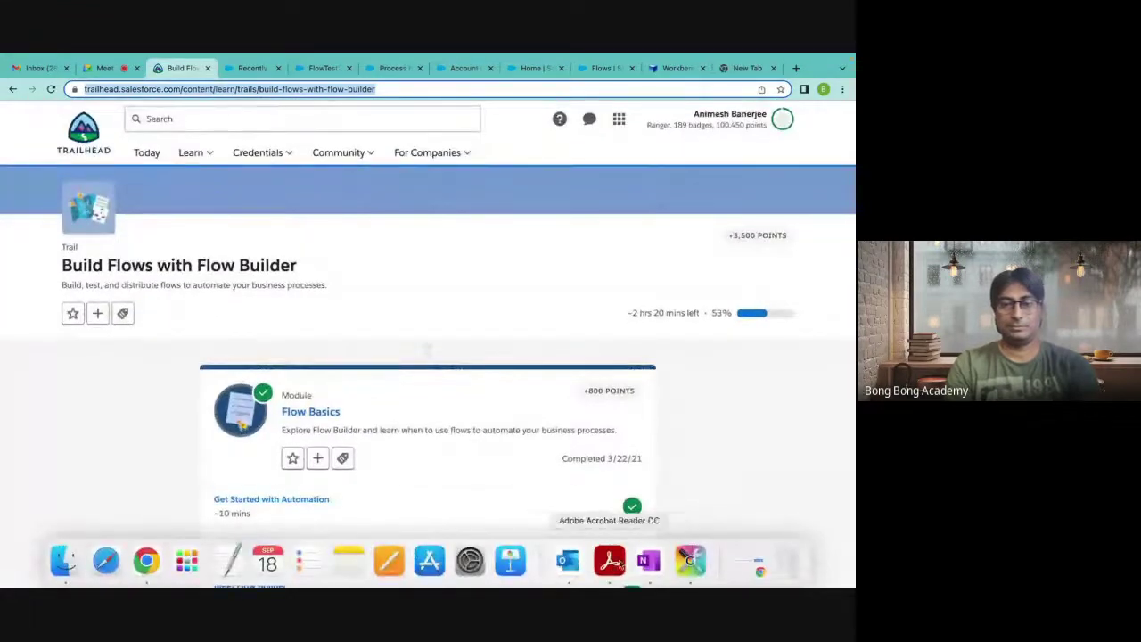
mouse_move(776, 57)
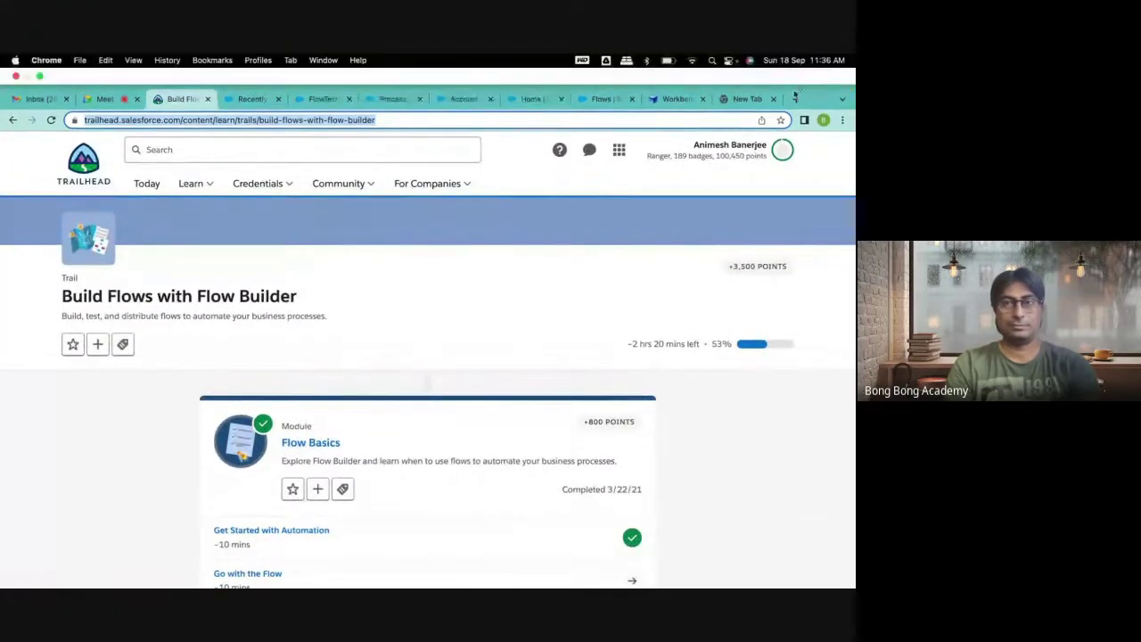
click(796, 99)
text(we)
key(Return)
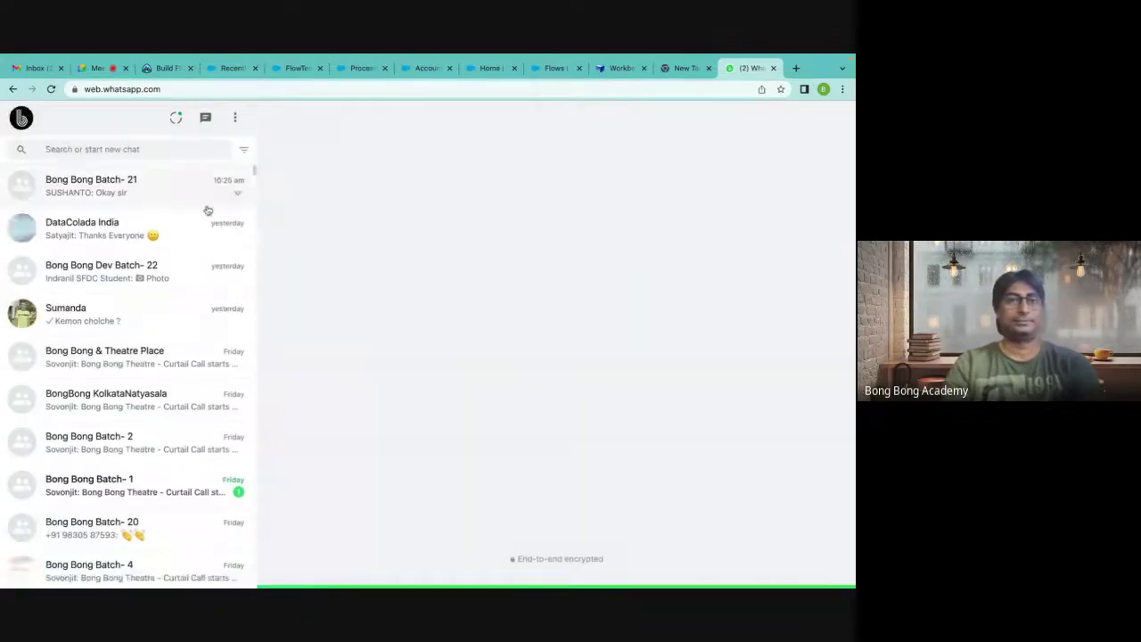
Send the copied trail link to the Bong Bong Batch- 21 group, then return to the trail page.
click(114, 148)
click(91, 185)
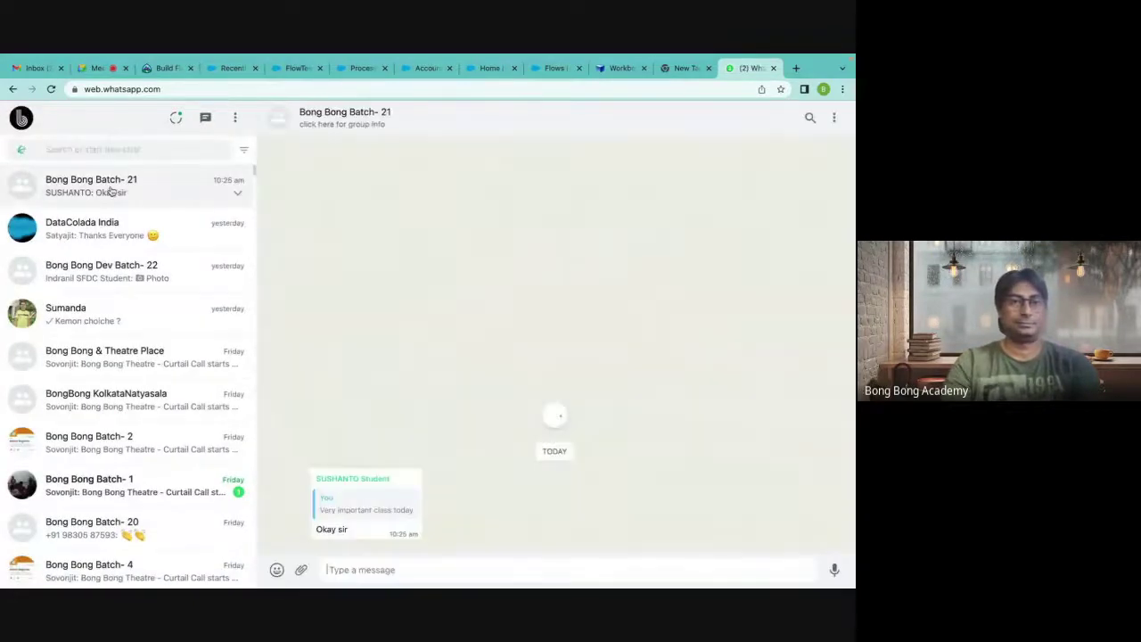
click(357, 562)
key(ctrl+v)
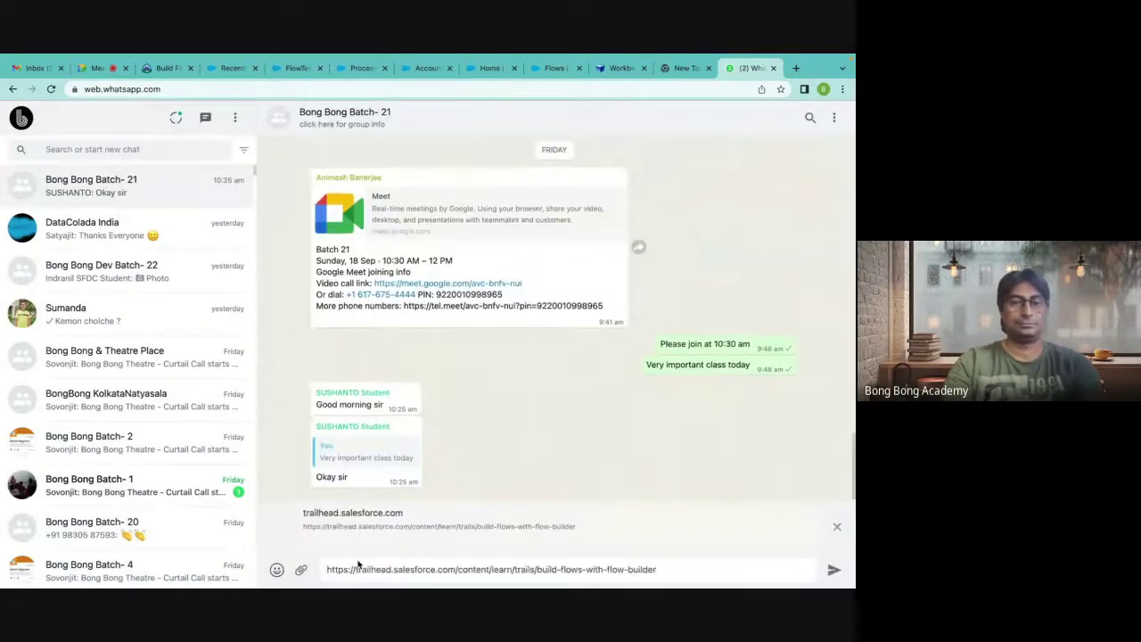
key(Return)
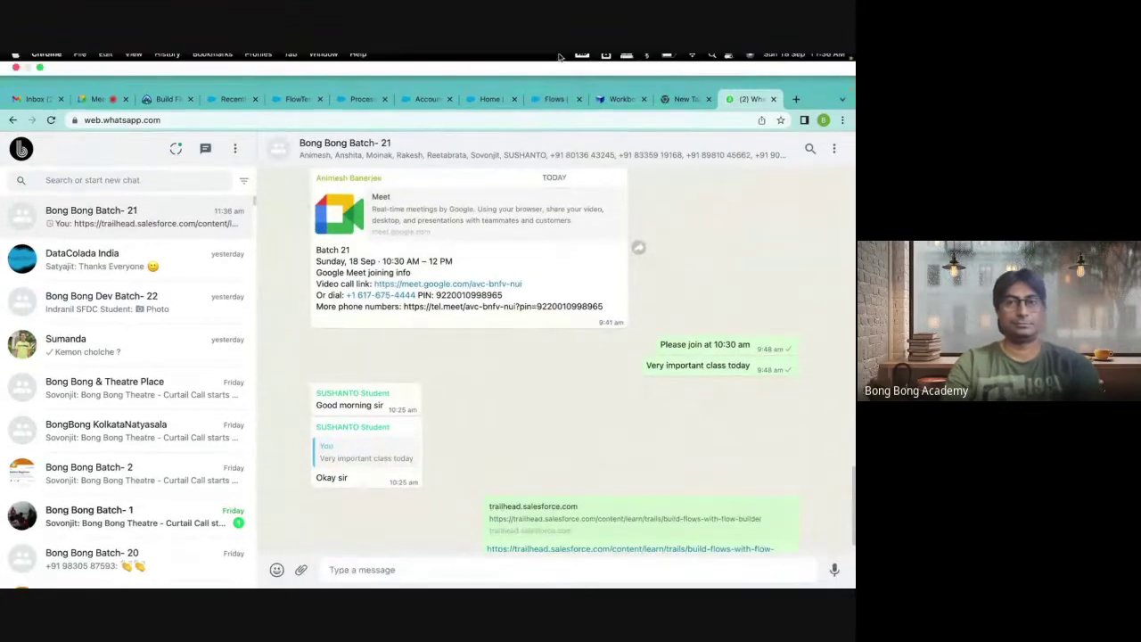
click(154, 100)
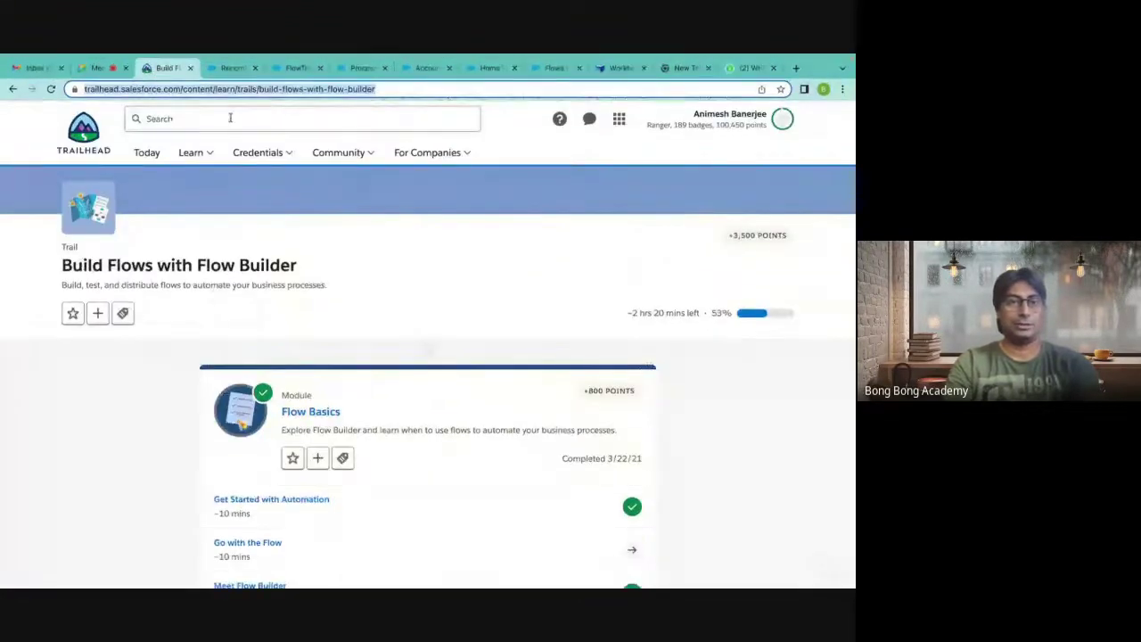
Rerun the Trailhead 'flow' search and load more results to find the Automate trail.
click(178, 122)
key(Return)
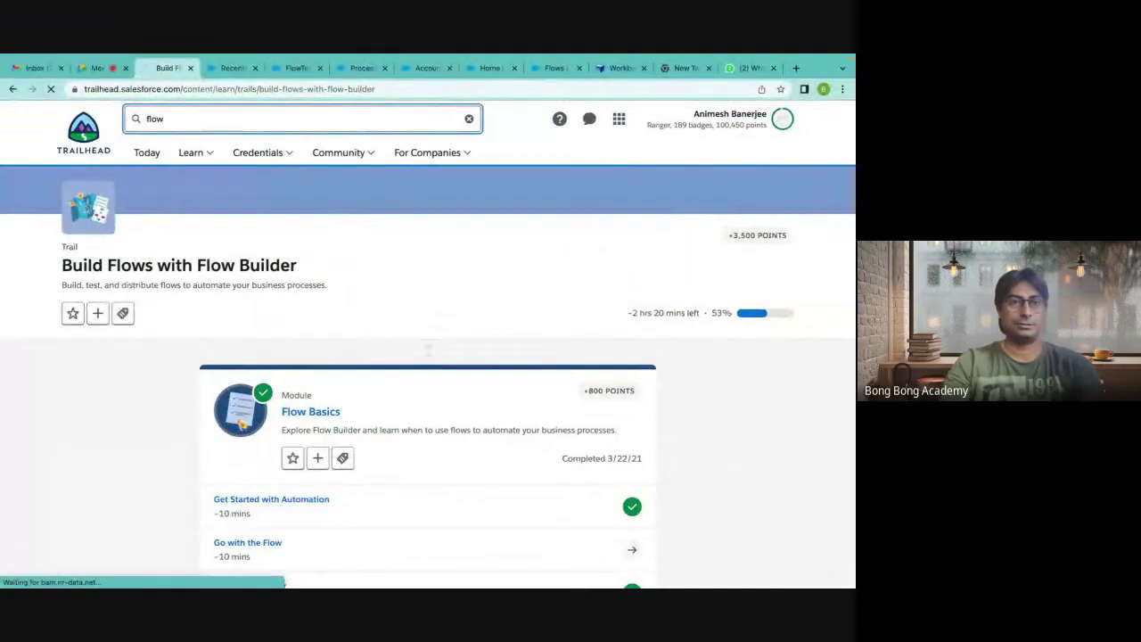
mouse_move(191, 153)
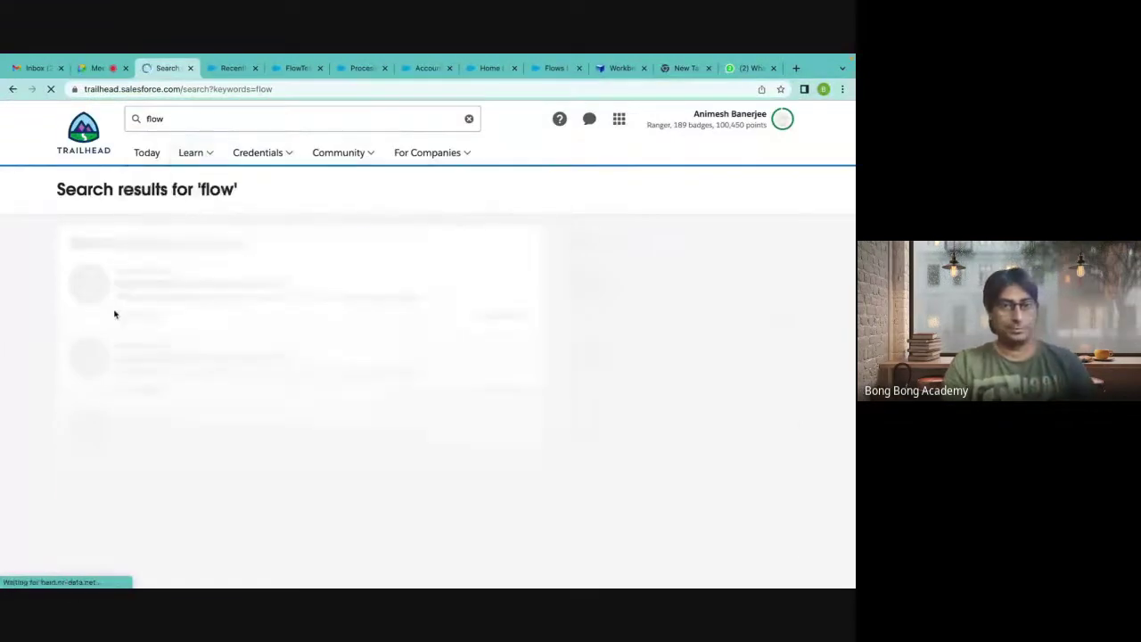
scroll(64, 362, down, 3)
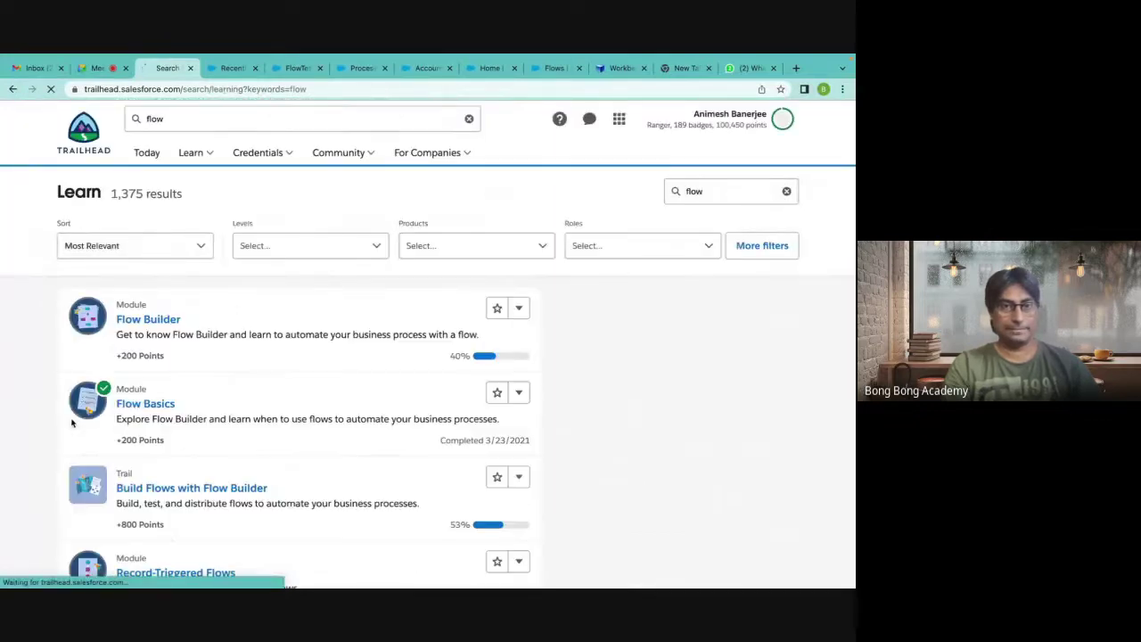
scroll(72, 423, down, 5)
scroll(73, 423, down, 2)
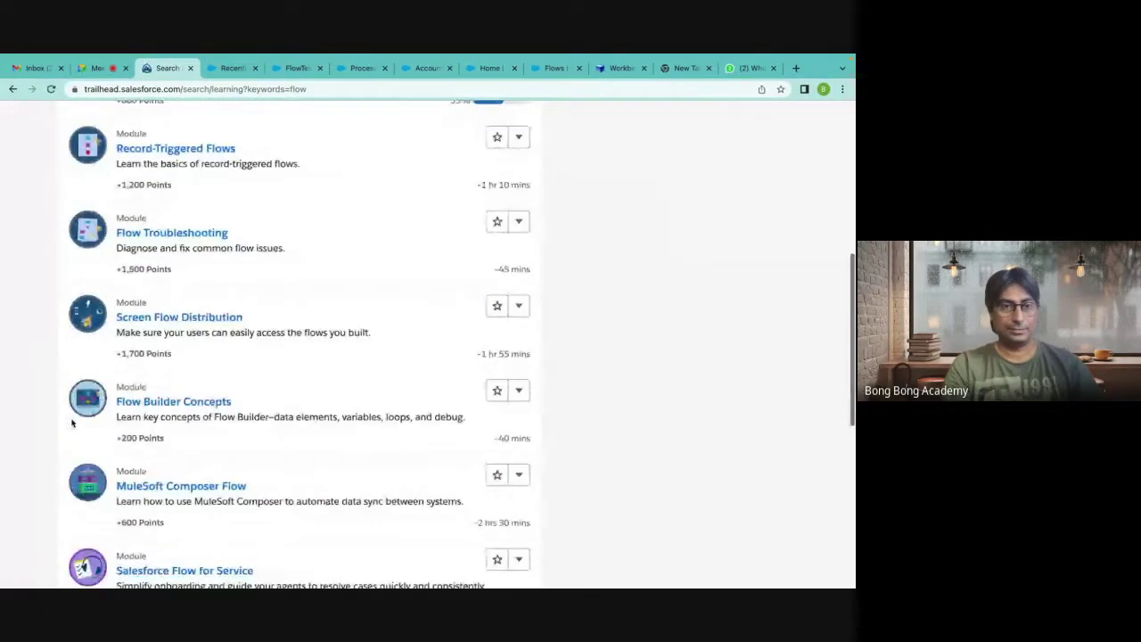
scroll(72, 423, down, 2)
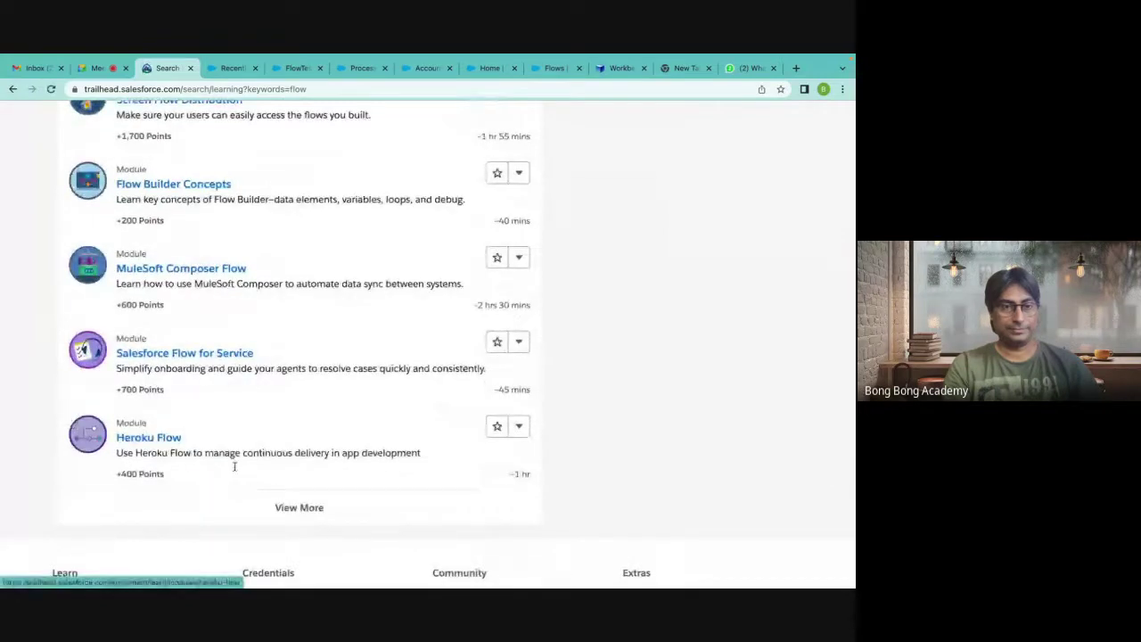
scroll(278, 448, down, 3)
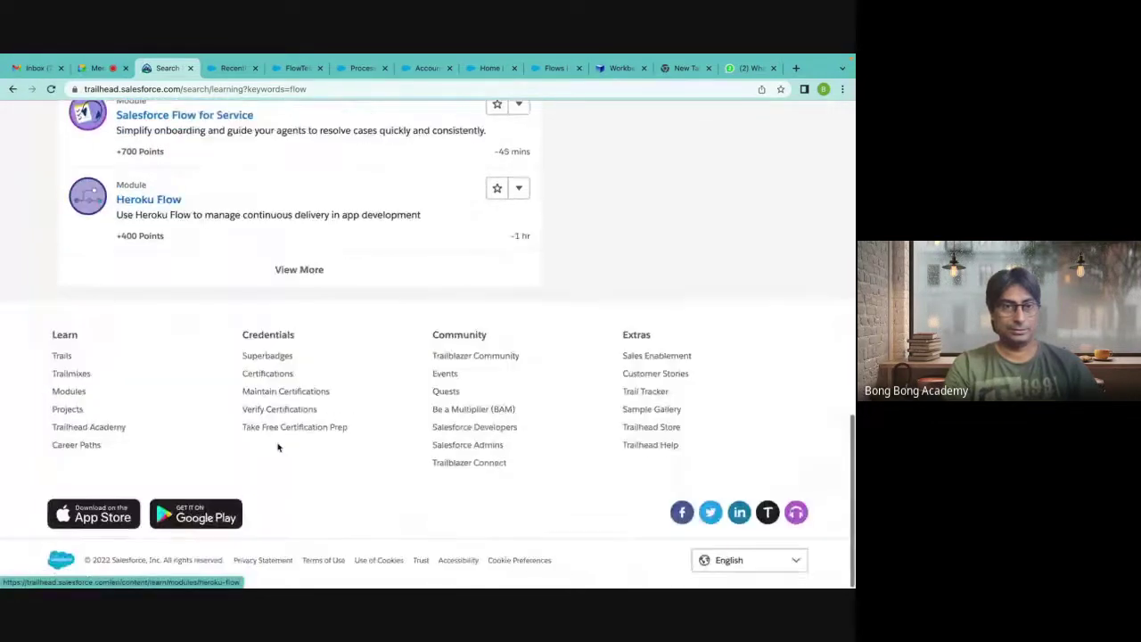
click(294, 276)
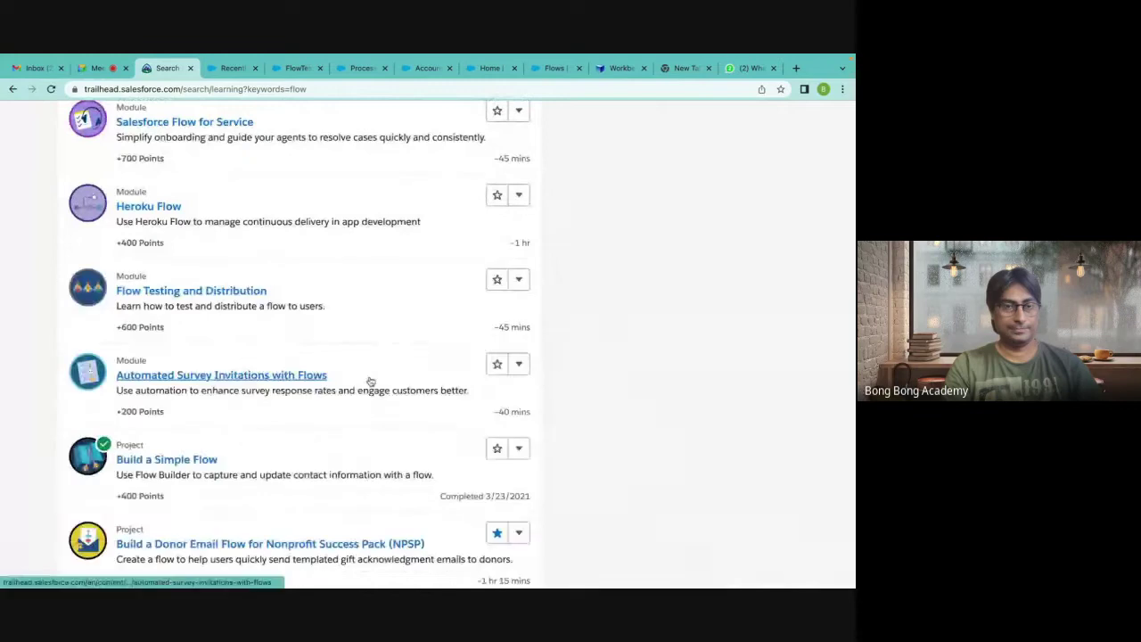
scroll(370, 382, down, 1)
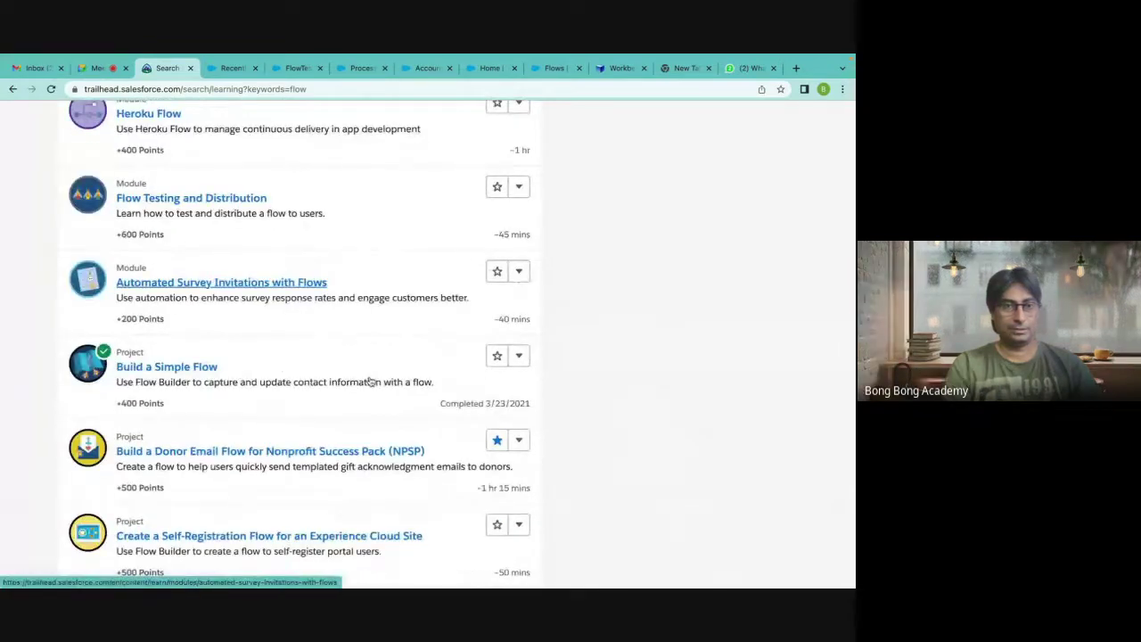
scroll(369, 382, down, 1)
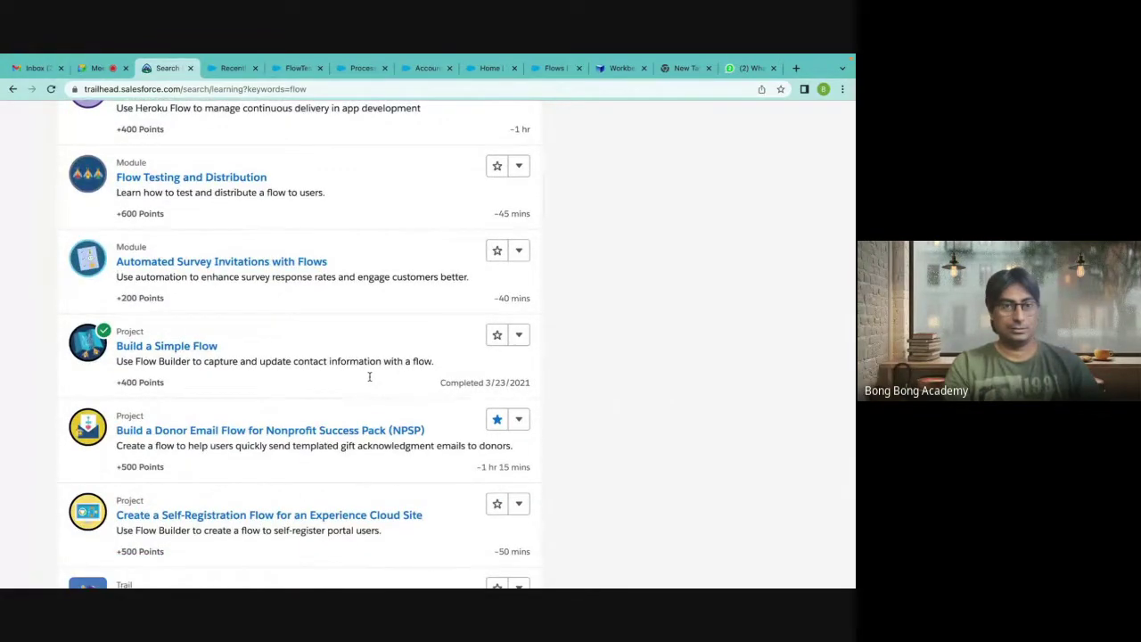
scroll(370, 381, down, 1)
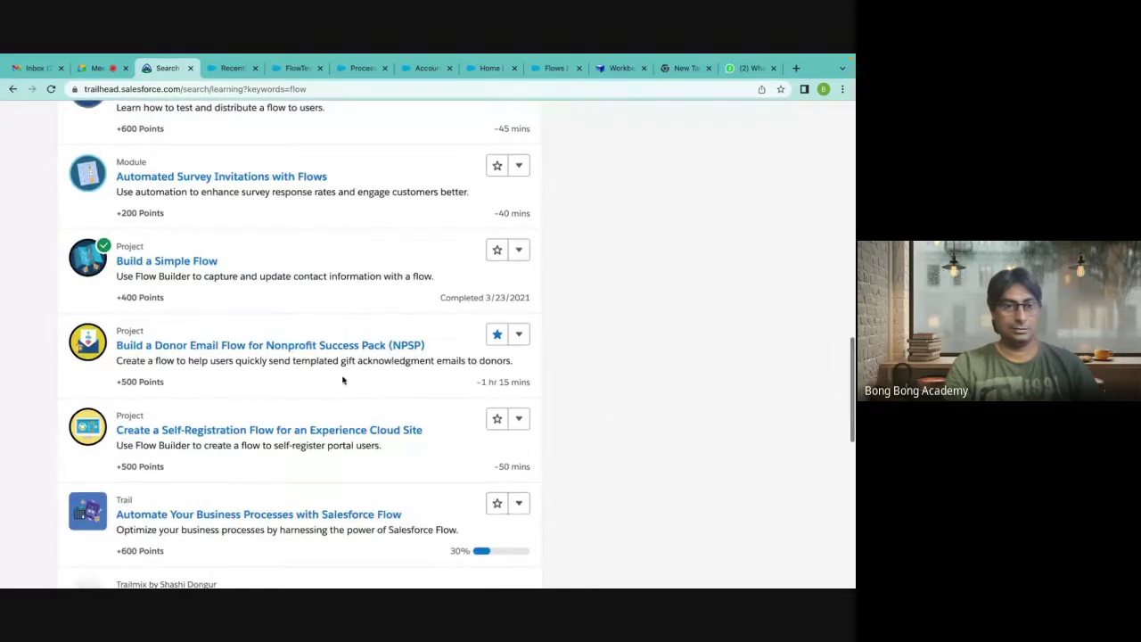
scroll(337, 380, down, 2)
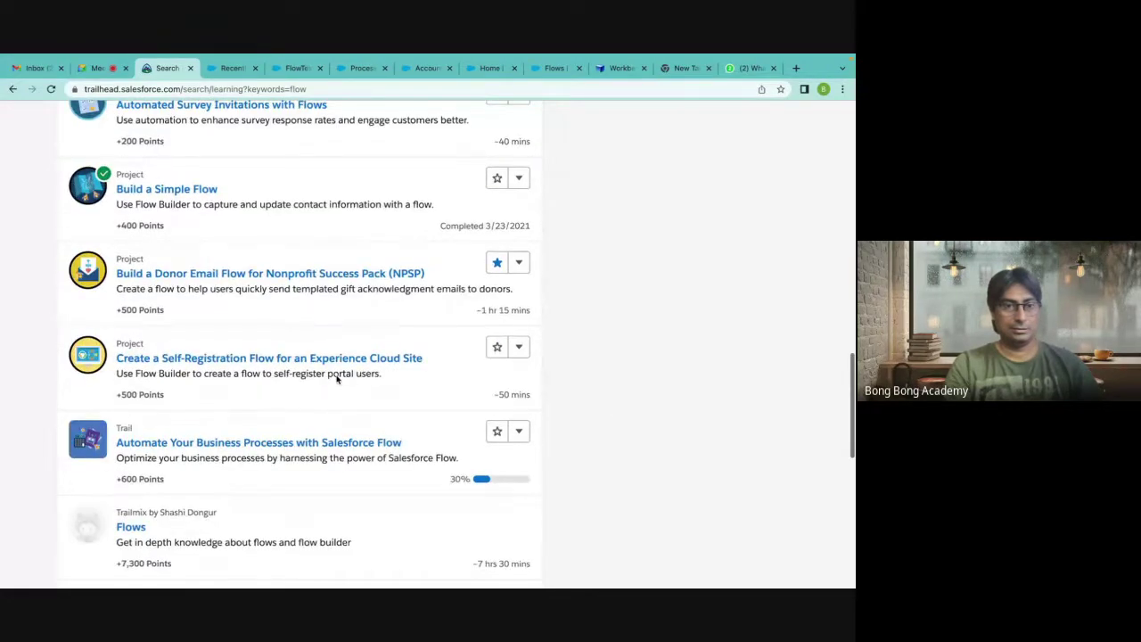
Open the Automate Your Business Processes with Salesforce Flow trail and send its link to the WhatsApp group.
click(263, 376)
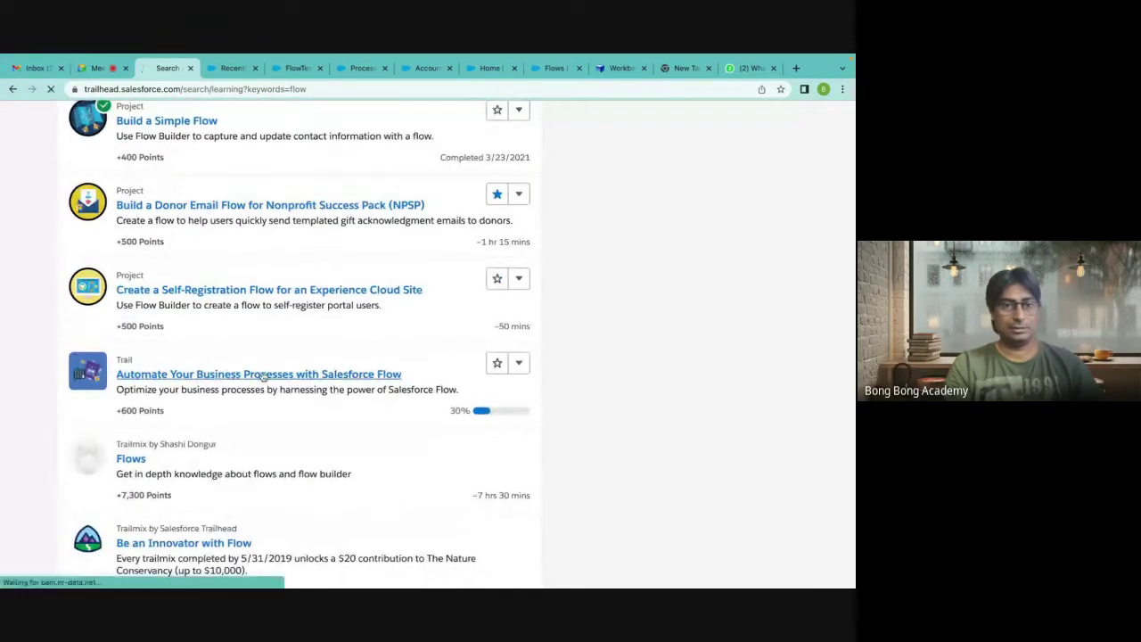
click(163, 90)
key(super+c)
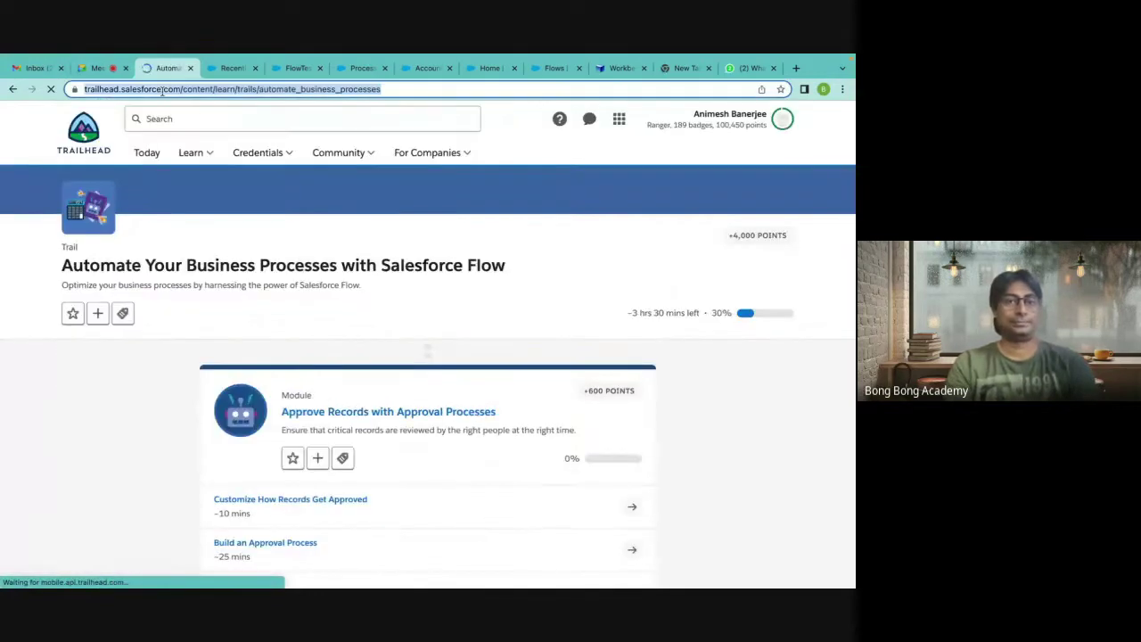
scroll(365, 321, down, 10)
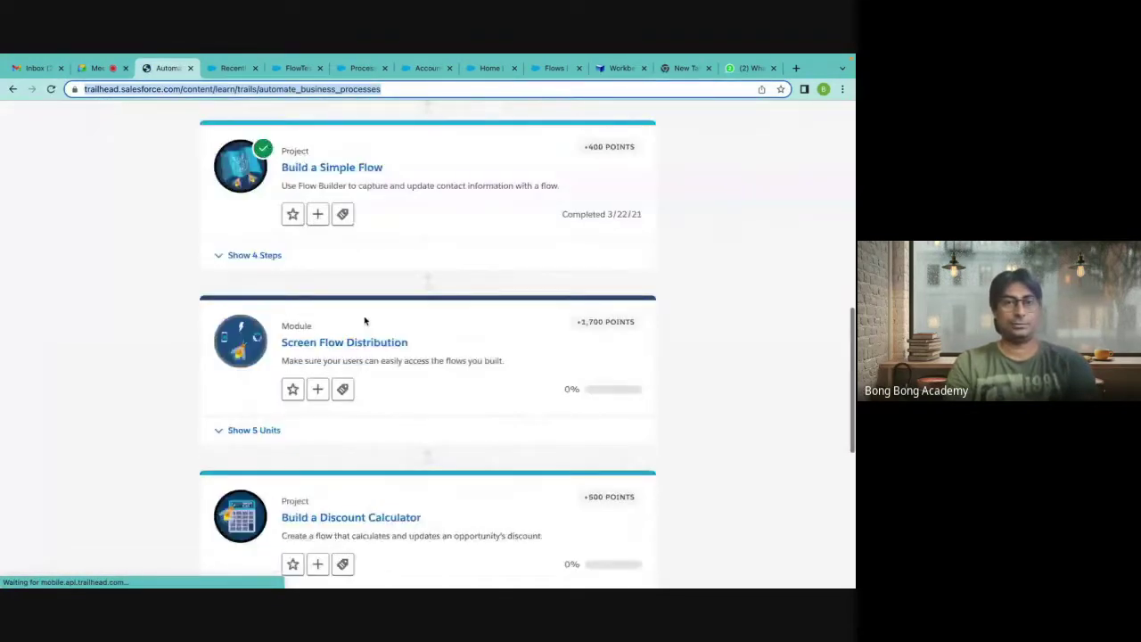
scroll(364, 321, up, 10)
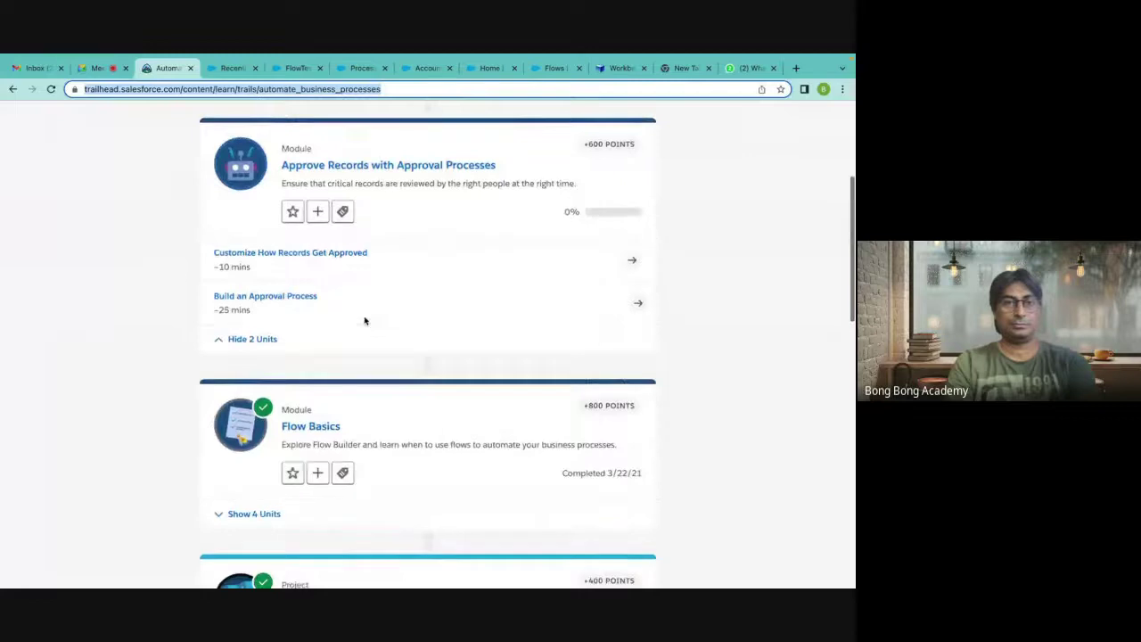
scroll(365, 321, down, 1)
scroll(364, 321, down, 10)
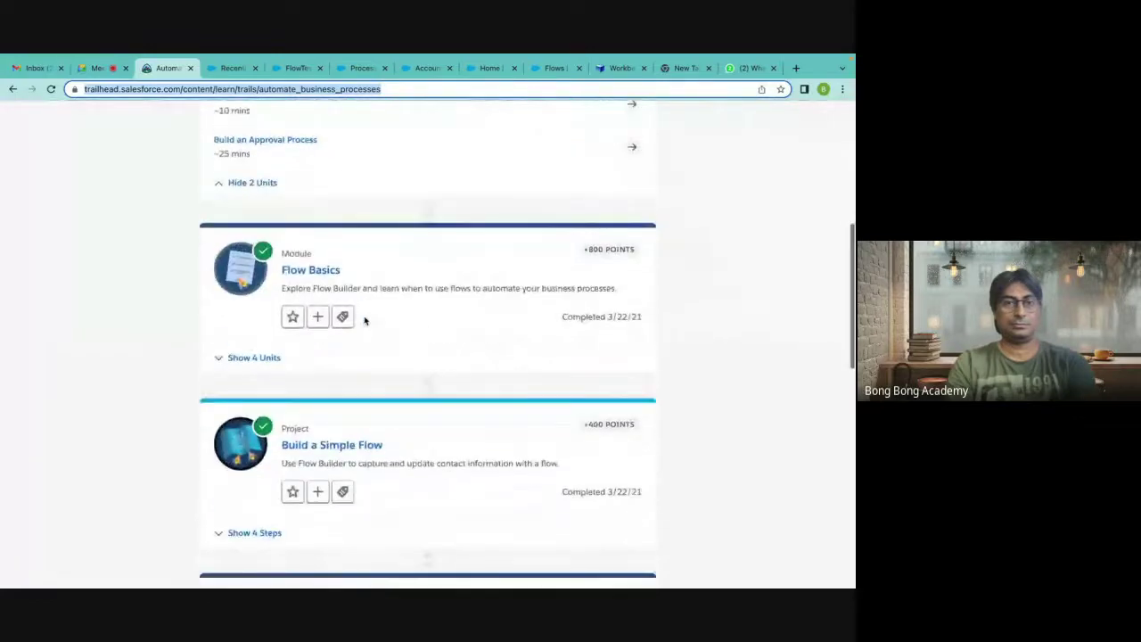
scroll(365, 321, up, 12)
scroll(364, 321, down, 10)
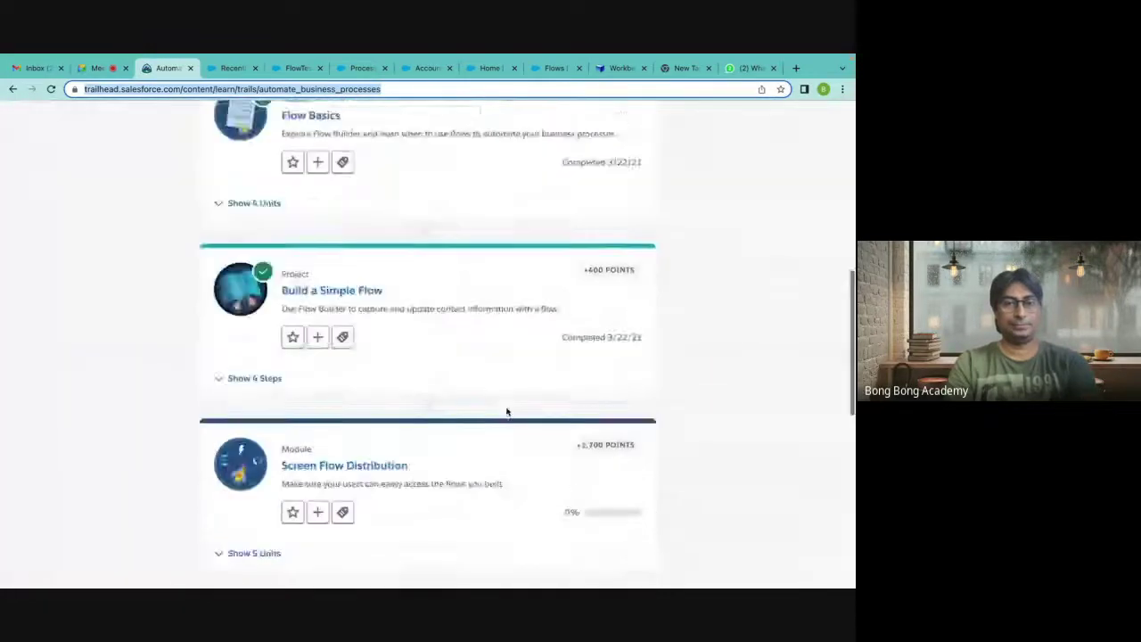
mouse_move(702, 584)
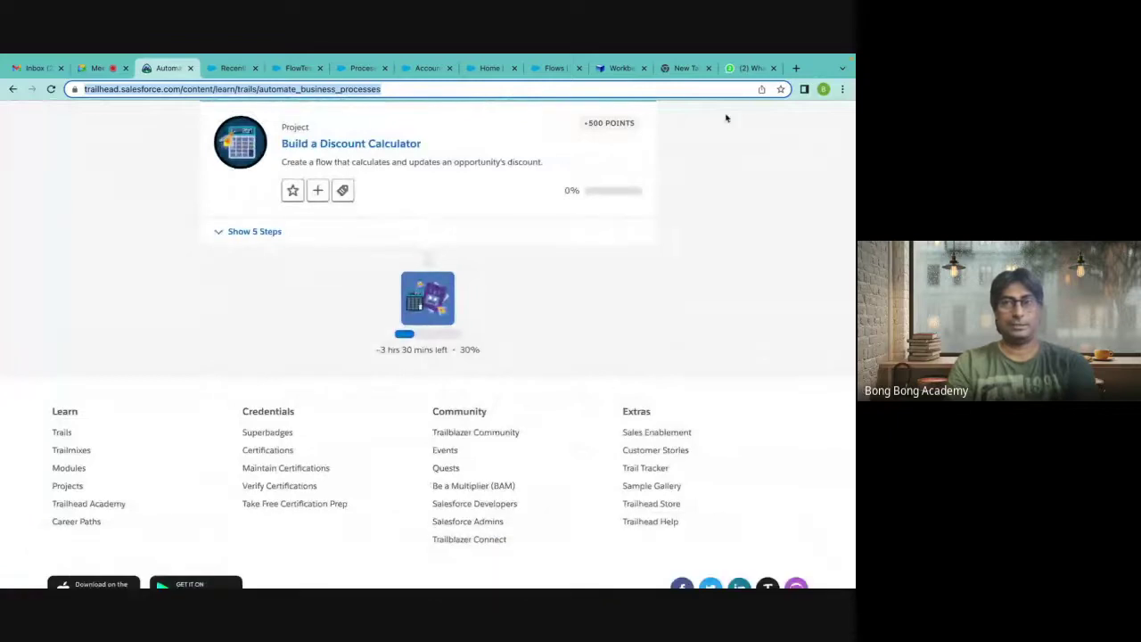
click(747, 68)
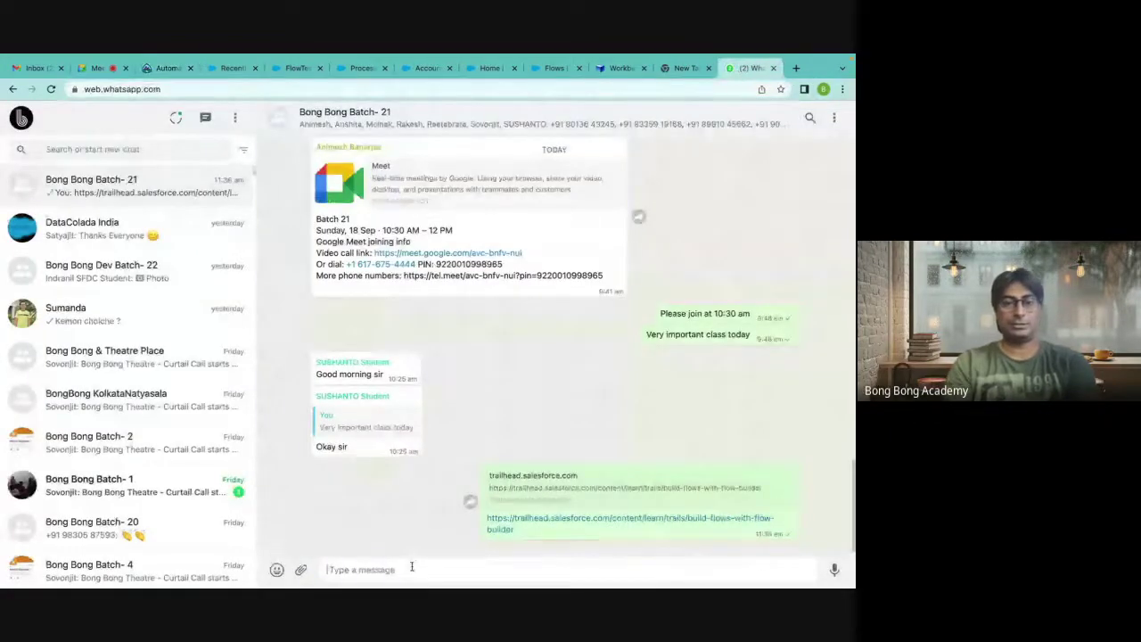
key(super+v)
key(Return)
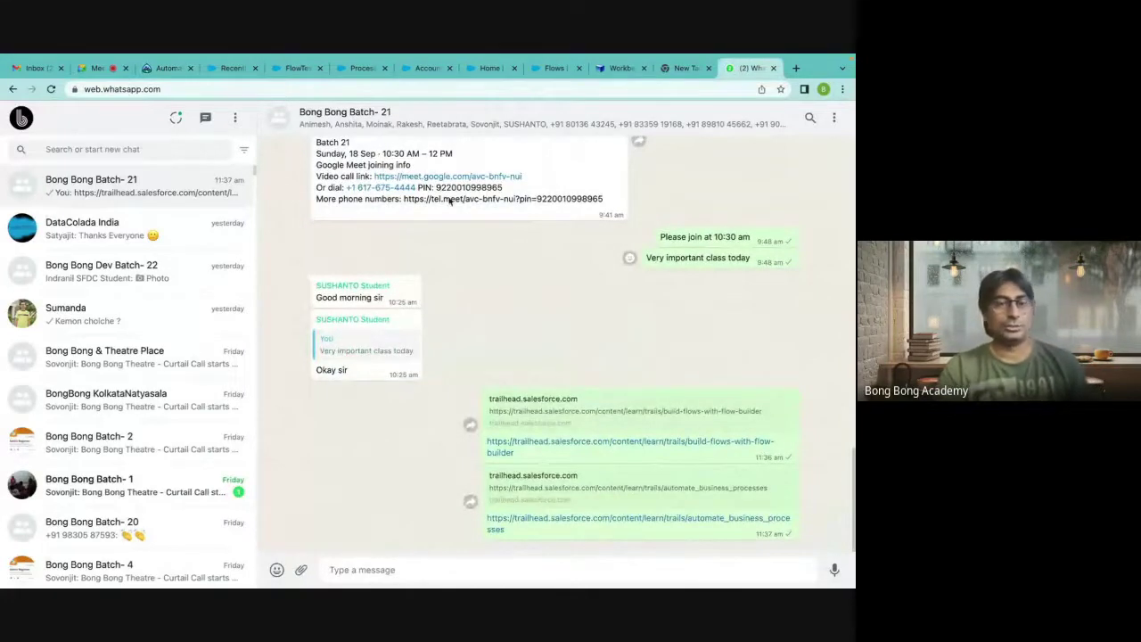
click(622, 99)
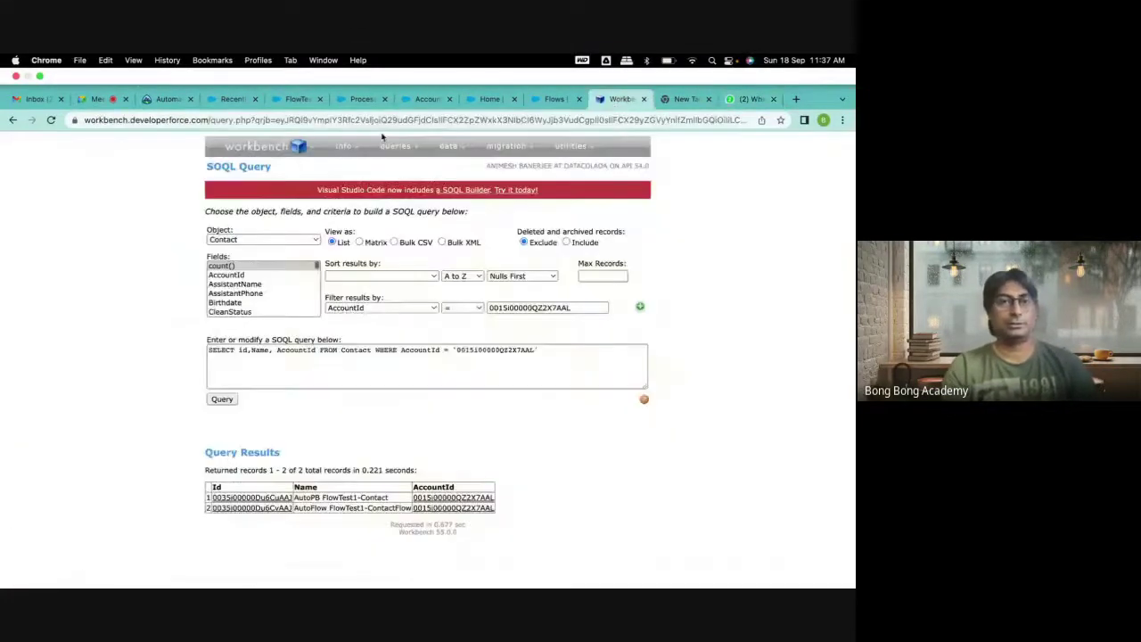
Look over the Trailhead, accounts and FlowTest2 tabs, and close Google Meet's in-call messages panel.
click(167, 99)
click(233, 99)
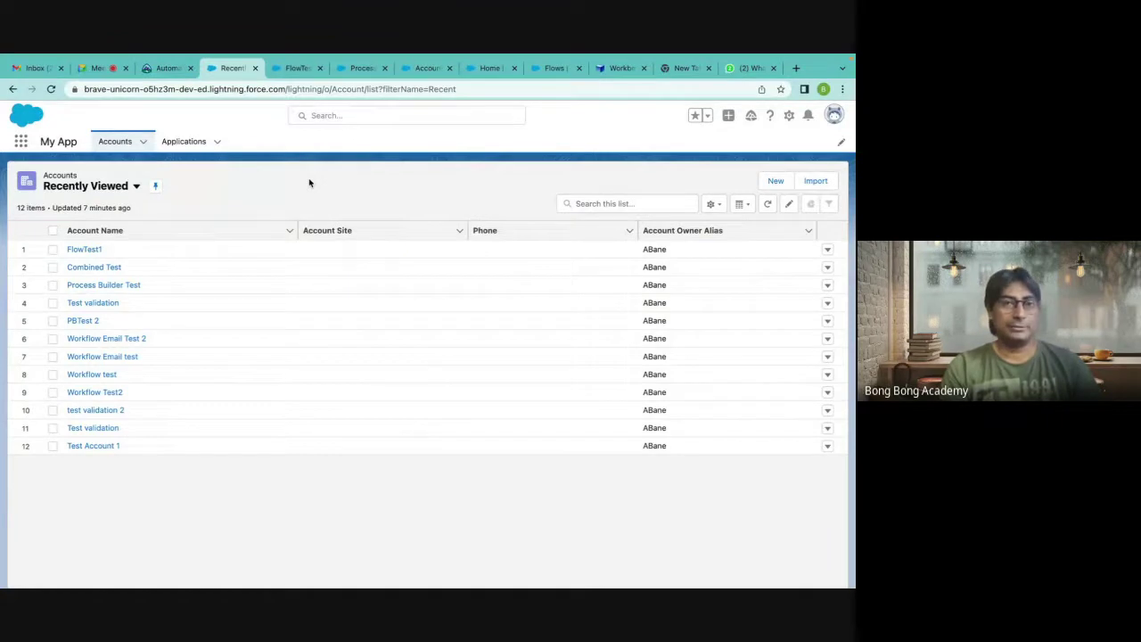
click(294, 68)
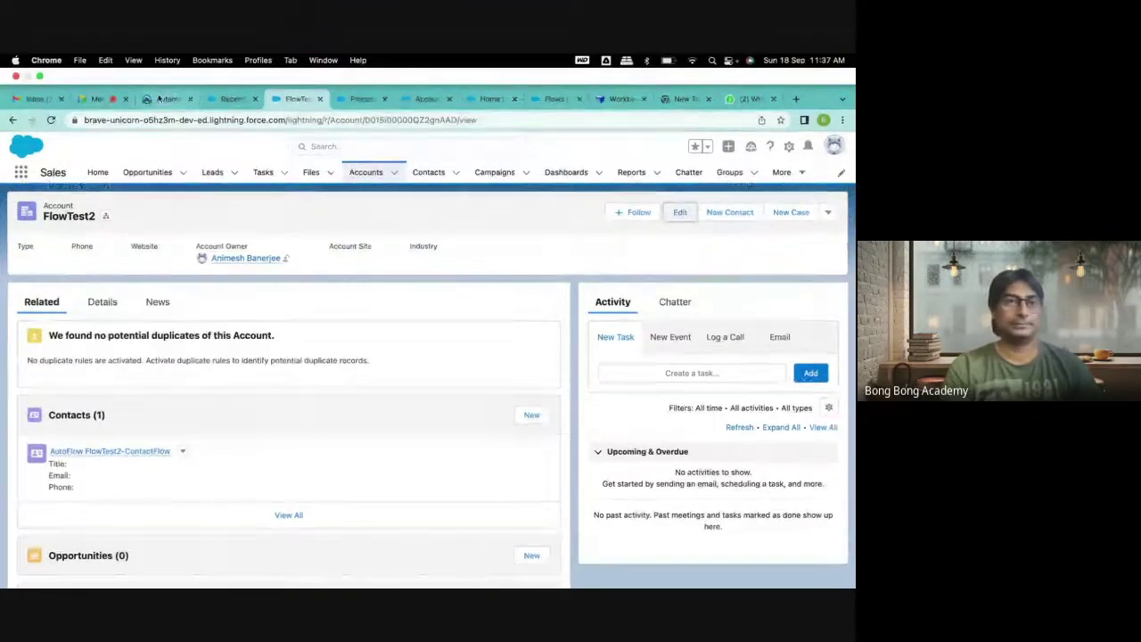
click(98, 99)
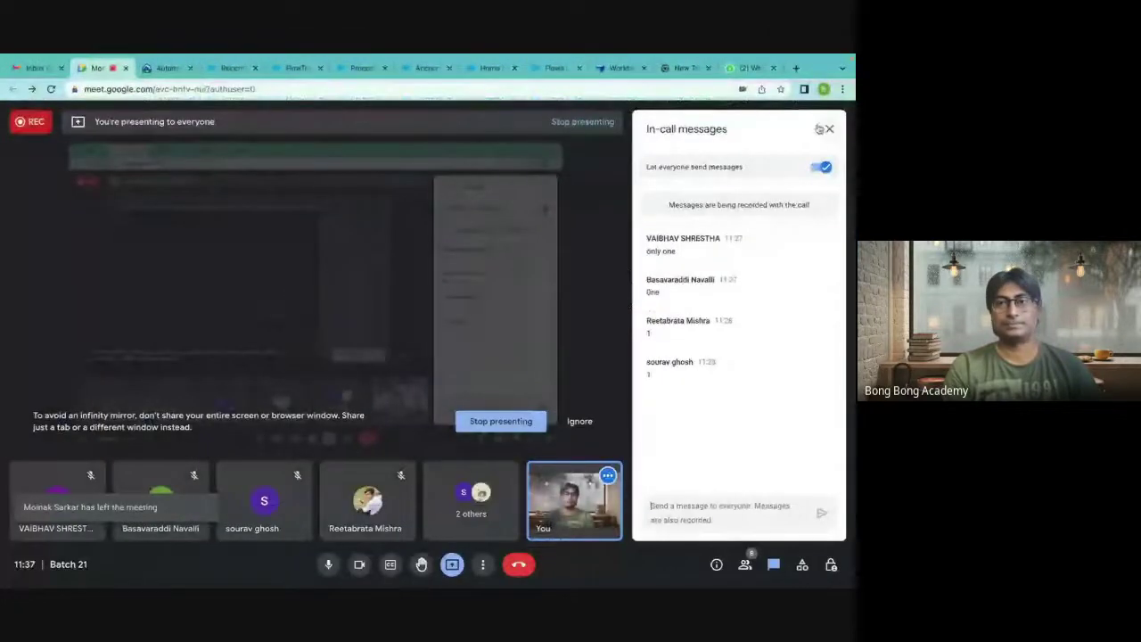
click(828, 128)
Go to the All Flows list and start a New Flow.
click(682, 70)
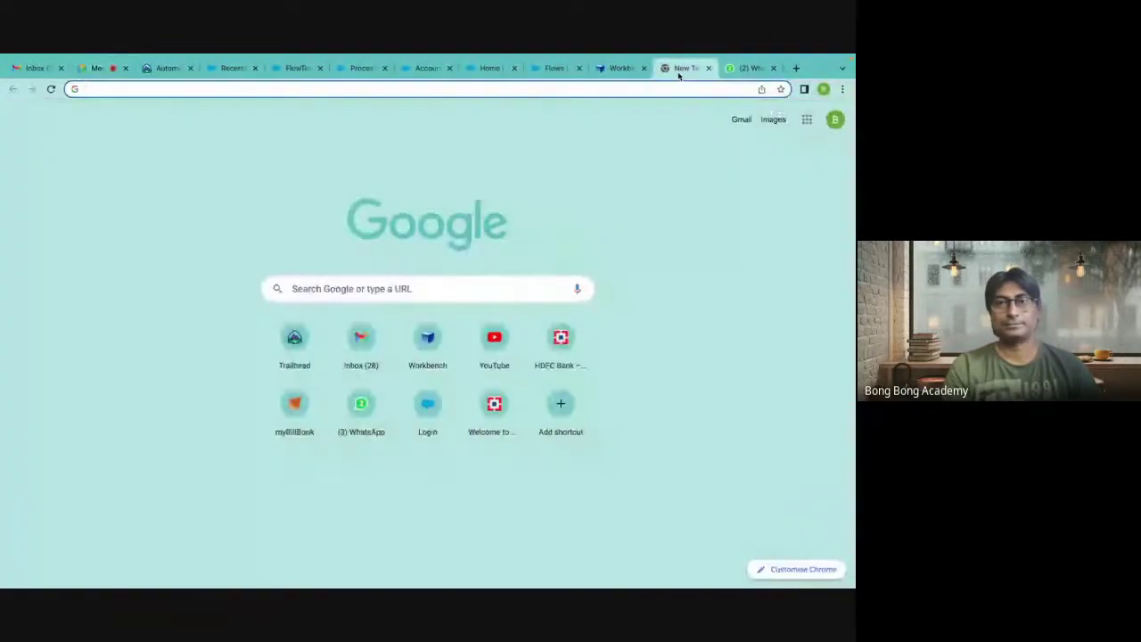
click(623, 69)
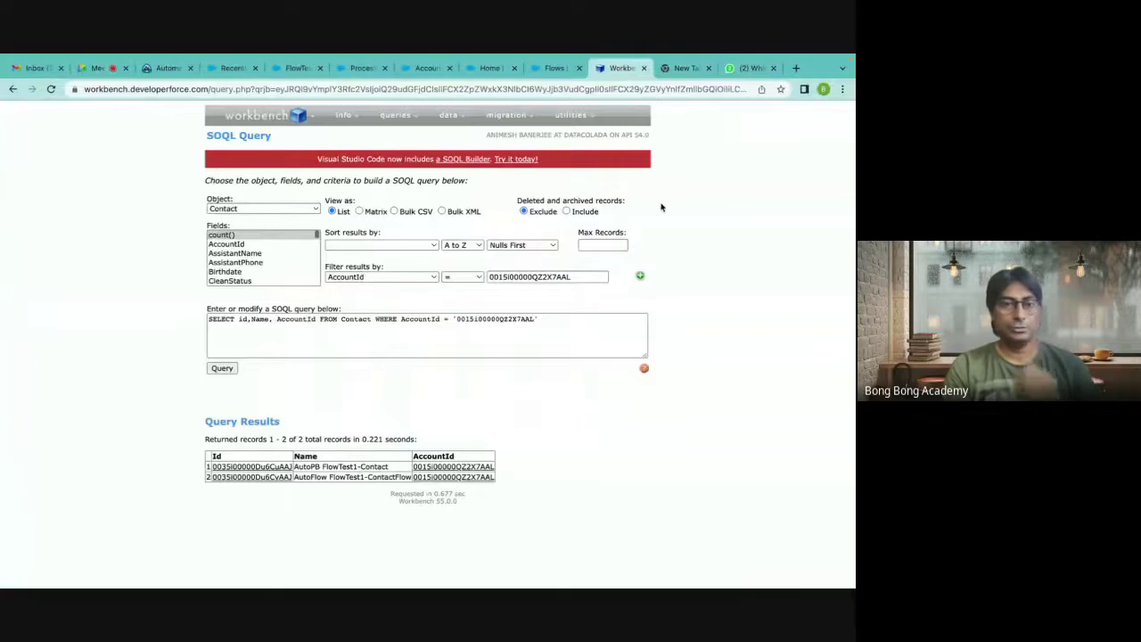
click(556, 69)
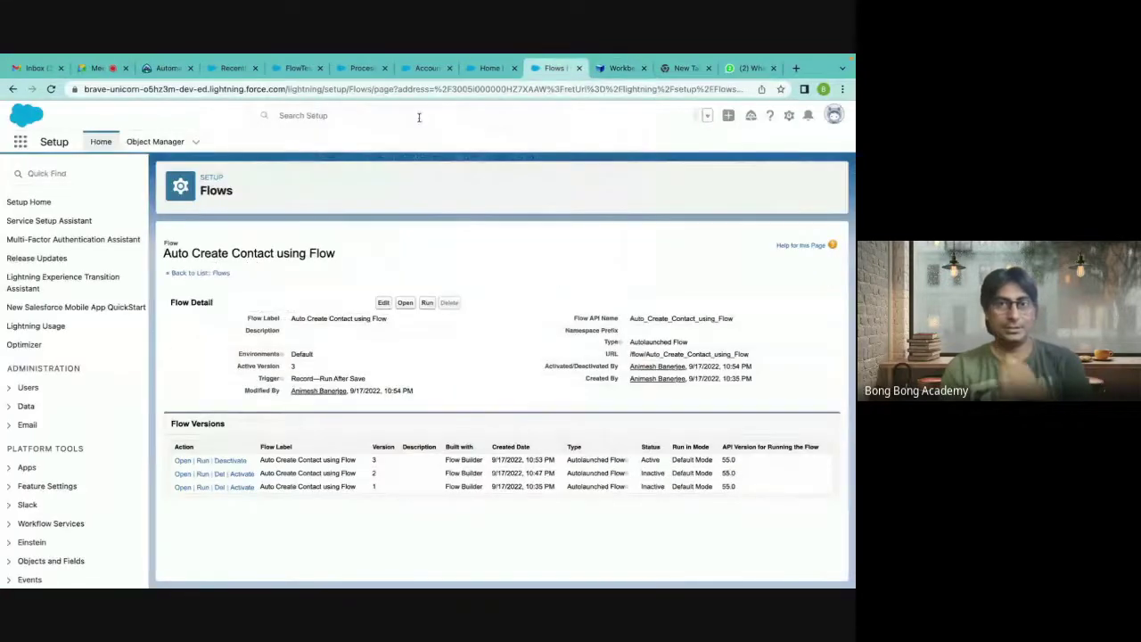
click(489, 69)
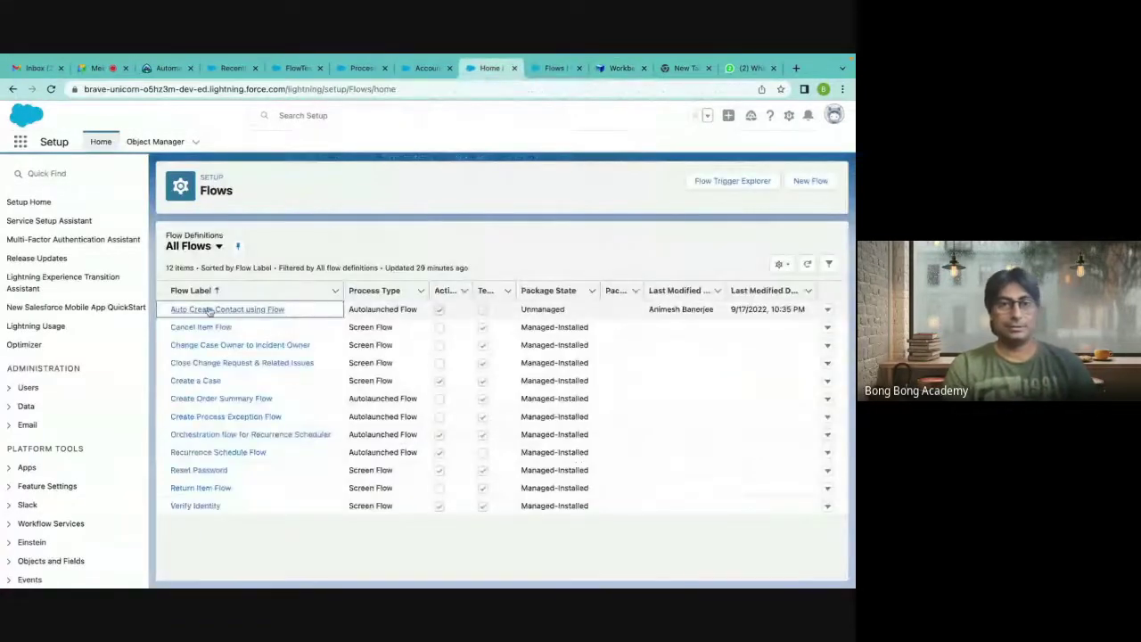
click(800, 186)
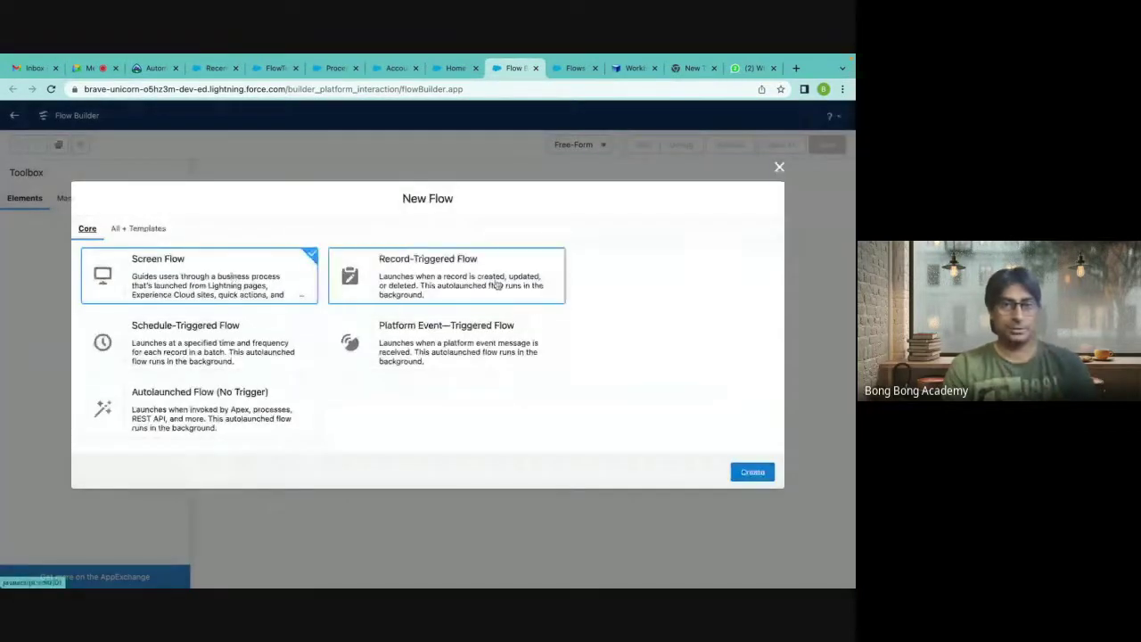
Create a record-triggered flow on Account, run on create or update, optimized for Fast Field Updates.
click(494, 284)
click(752, 472)
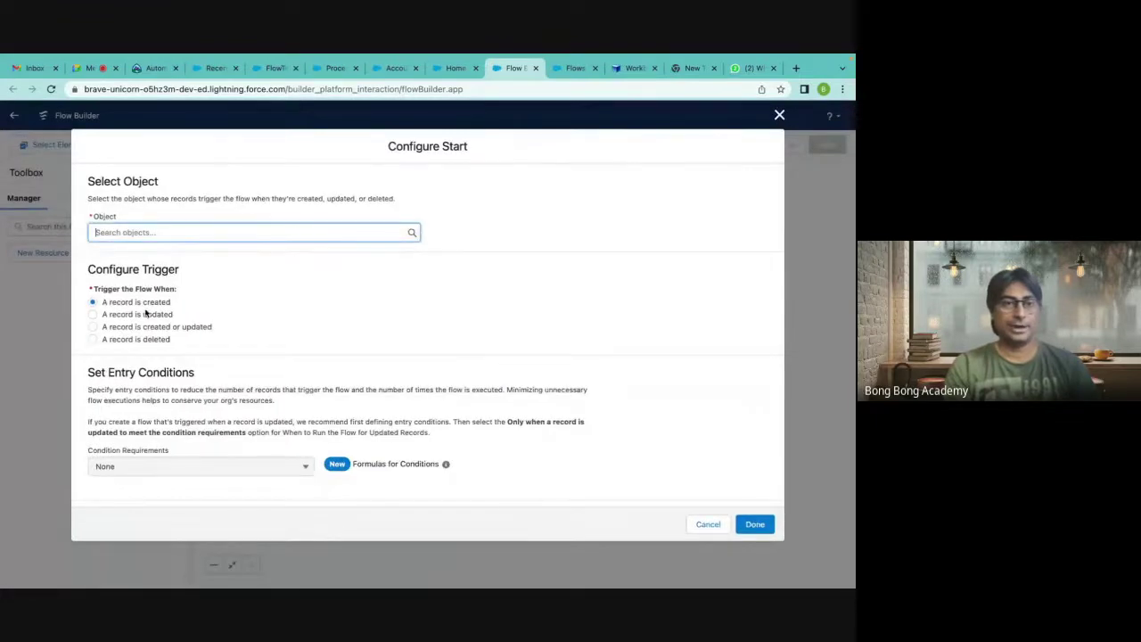
click(203, 234)
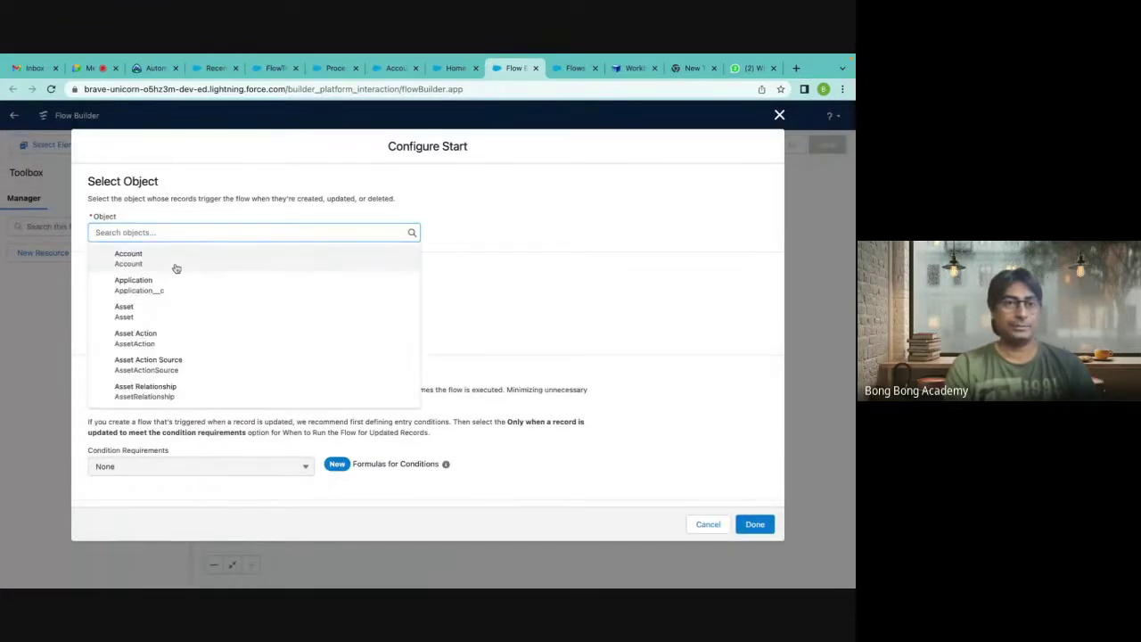
click(175, 260)
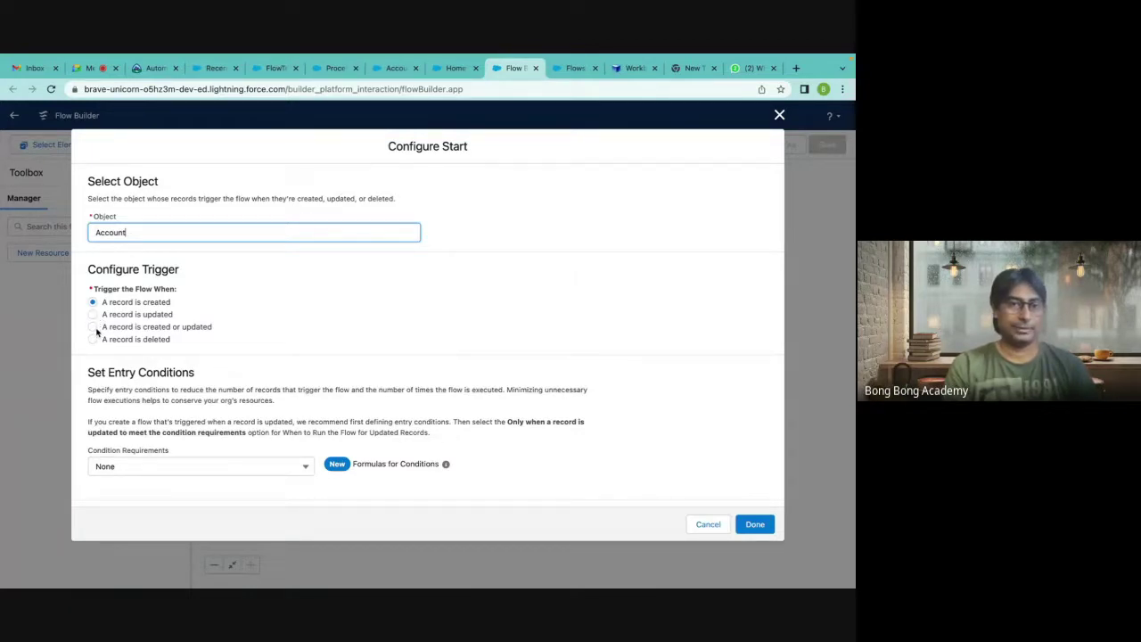
click(94, 328)
scroll(266, 337, down, 2)
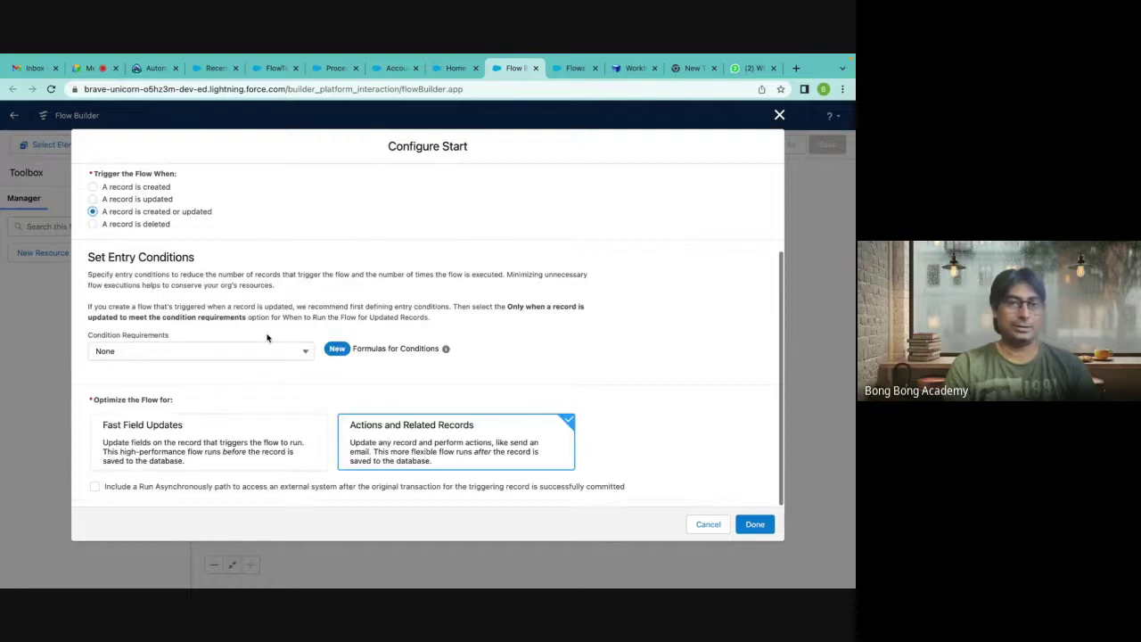
click(187, 451)
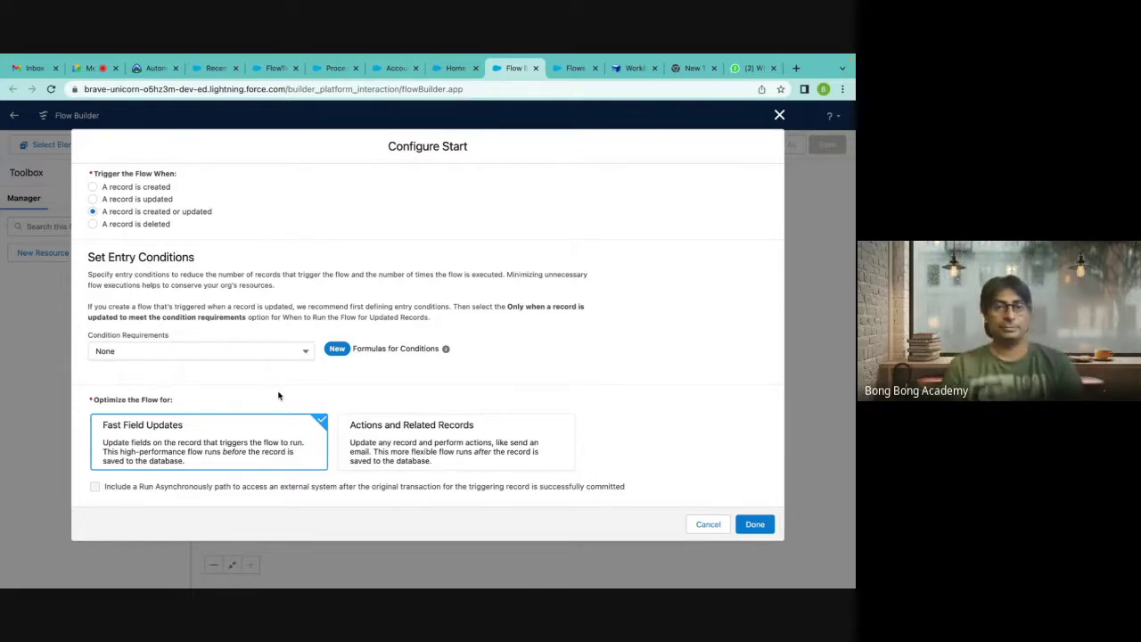
click(237, 351)
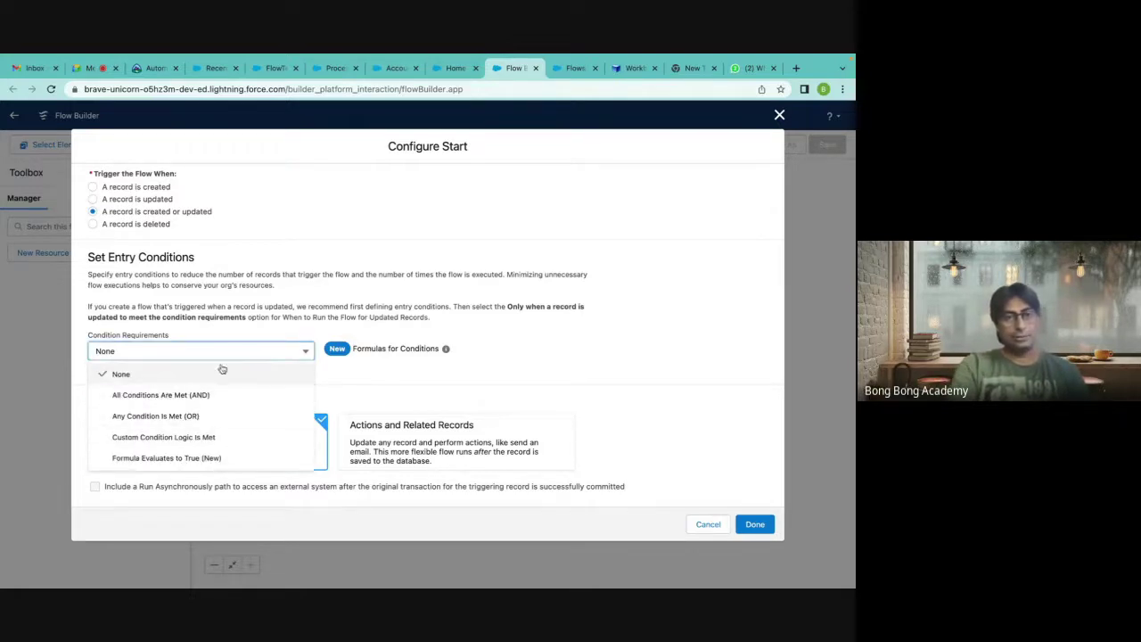
Add the entry condition Active__c Equals No under All Conditions Are Met, and confirm the start settings.
click(208, 398)
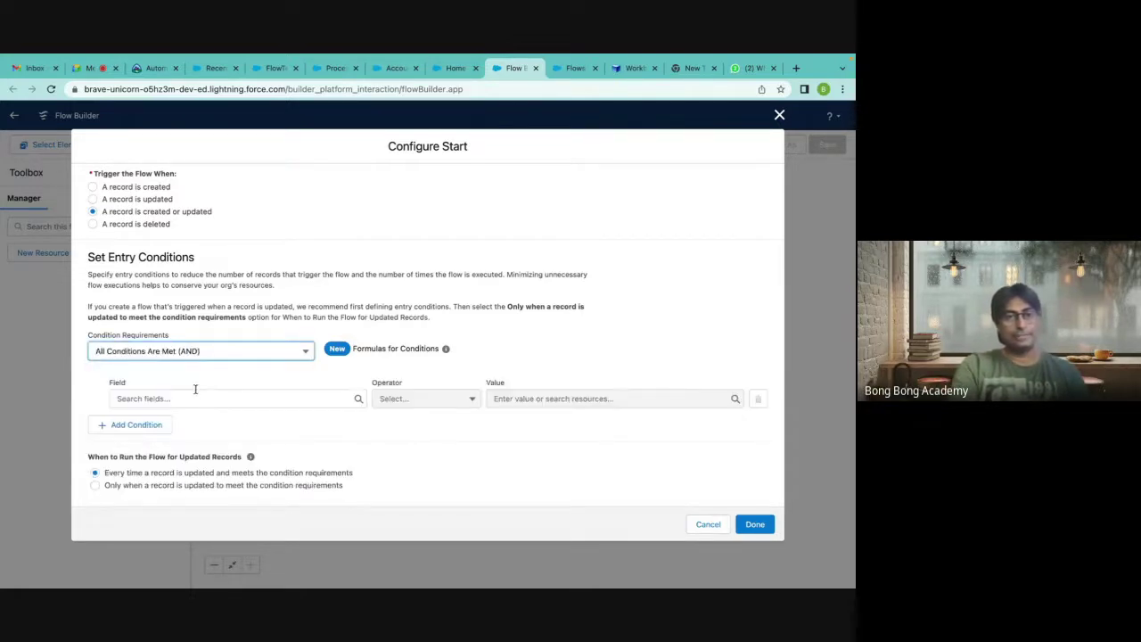
click(170, 395)
click(181, 481)
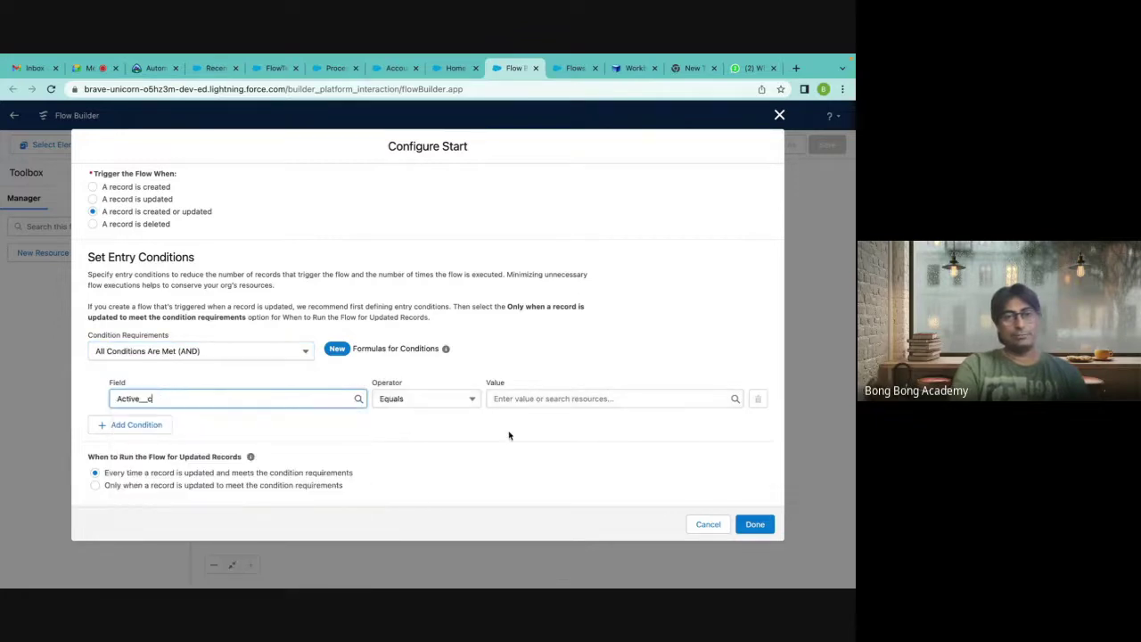
click(527, 399)
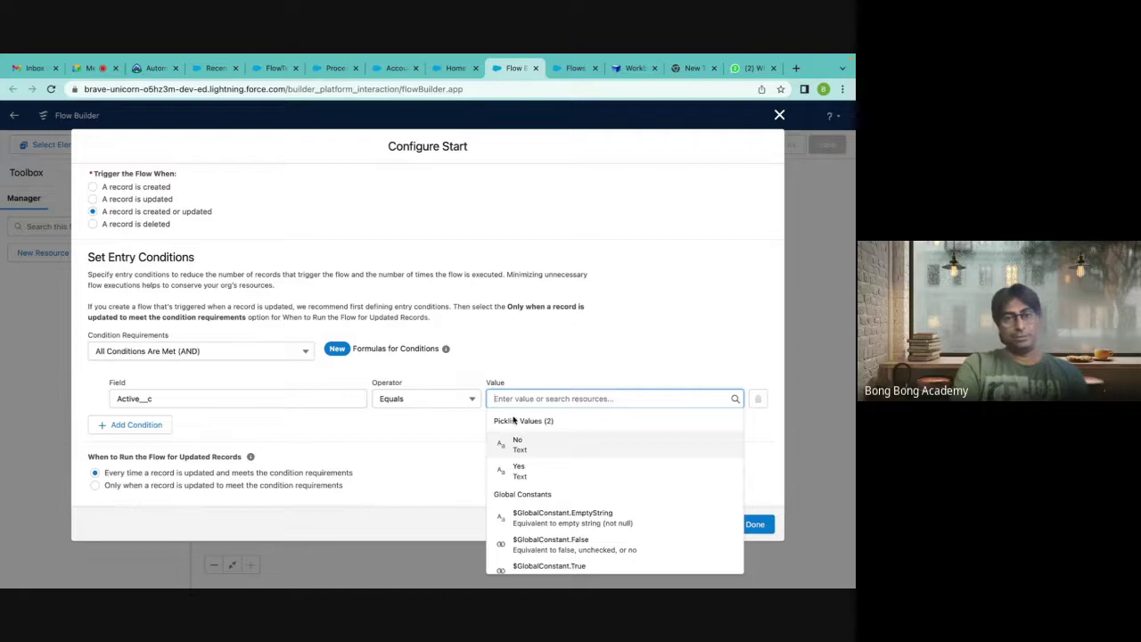
click(516, 443)
scroll(579, 366, down, 3)
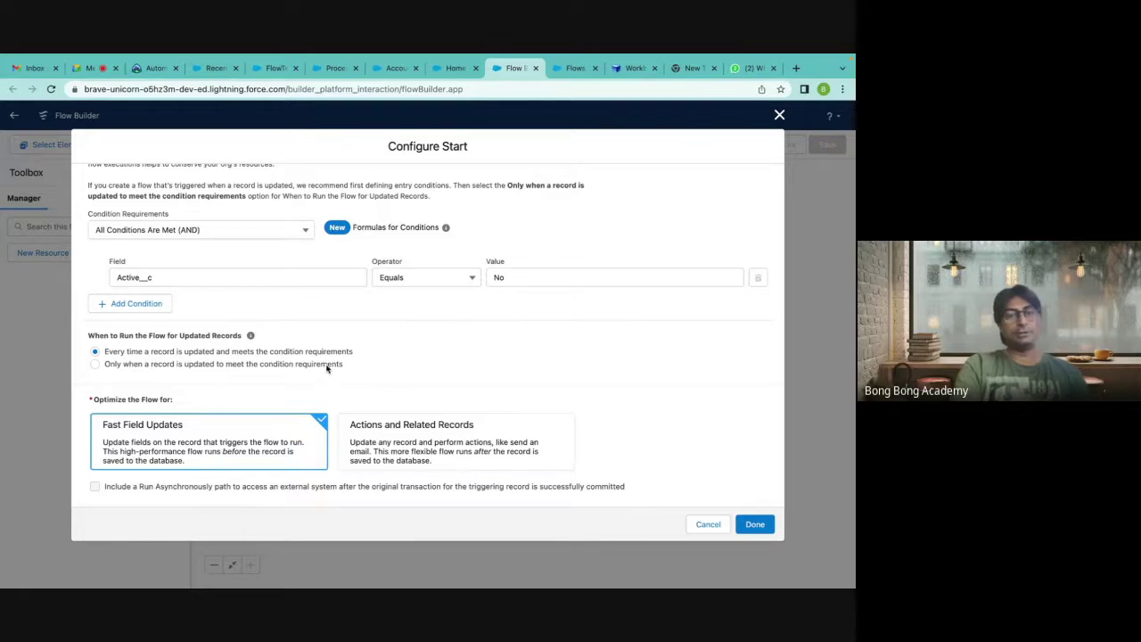
click(754, 524)
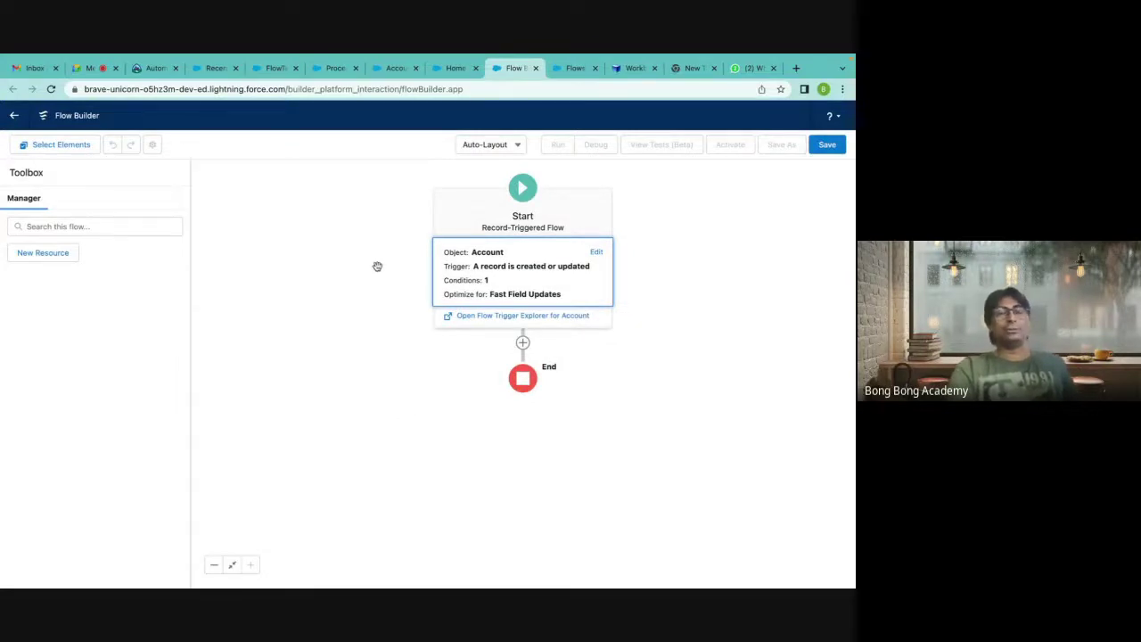
Toggle the canvas between Free-Form and Auto-Layout, leaving it on Auto-Layout.
click(501, 150)
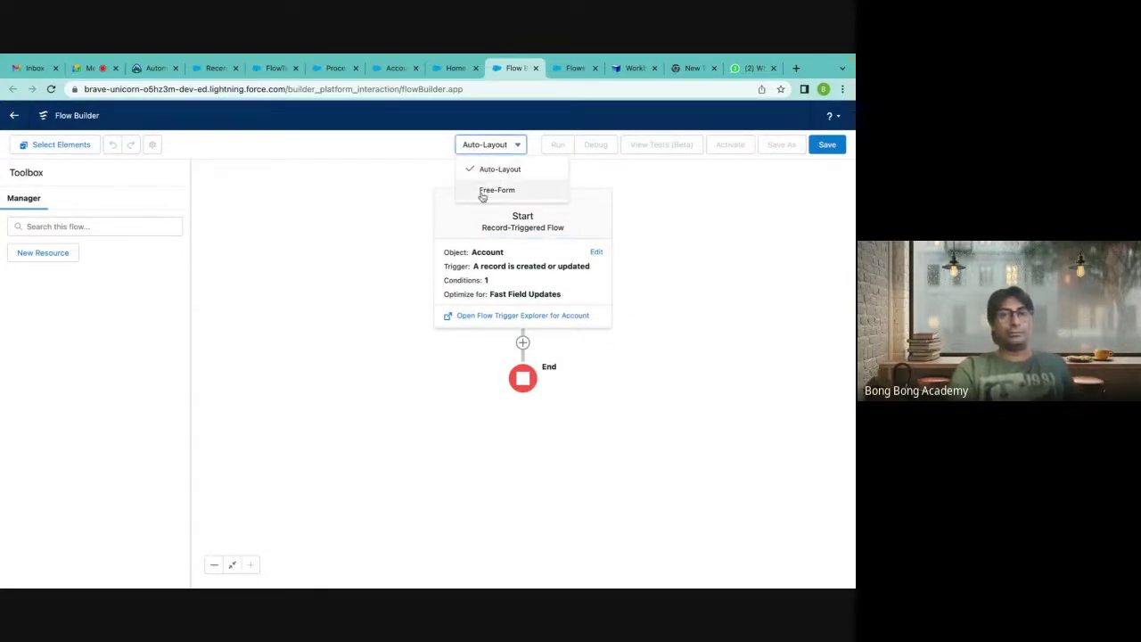
click(482, 190)
click(510, 148)
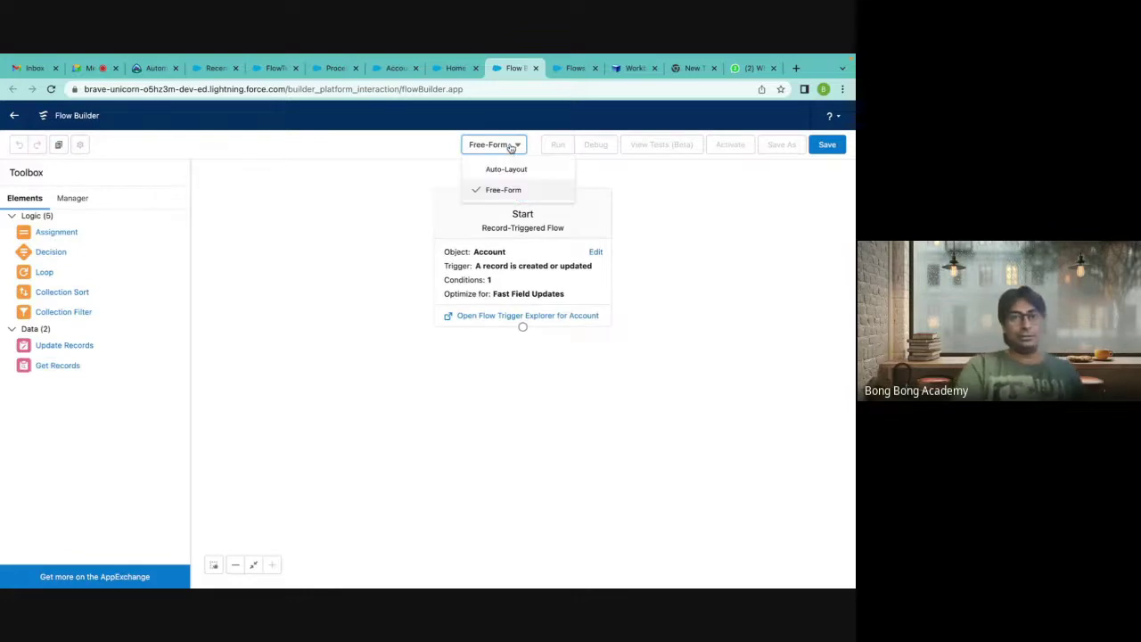
click(506, 170)
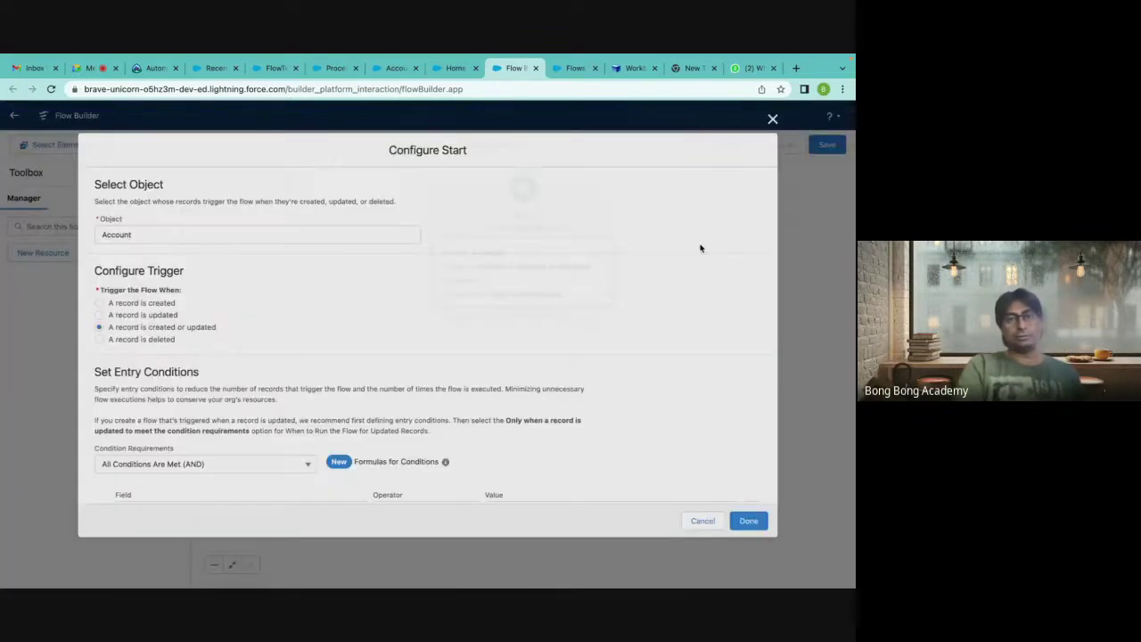
scroll(700, 247, down, 5)
scroll(701, 247, up, 5)
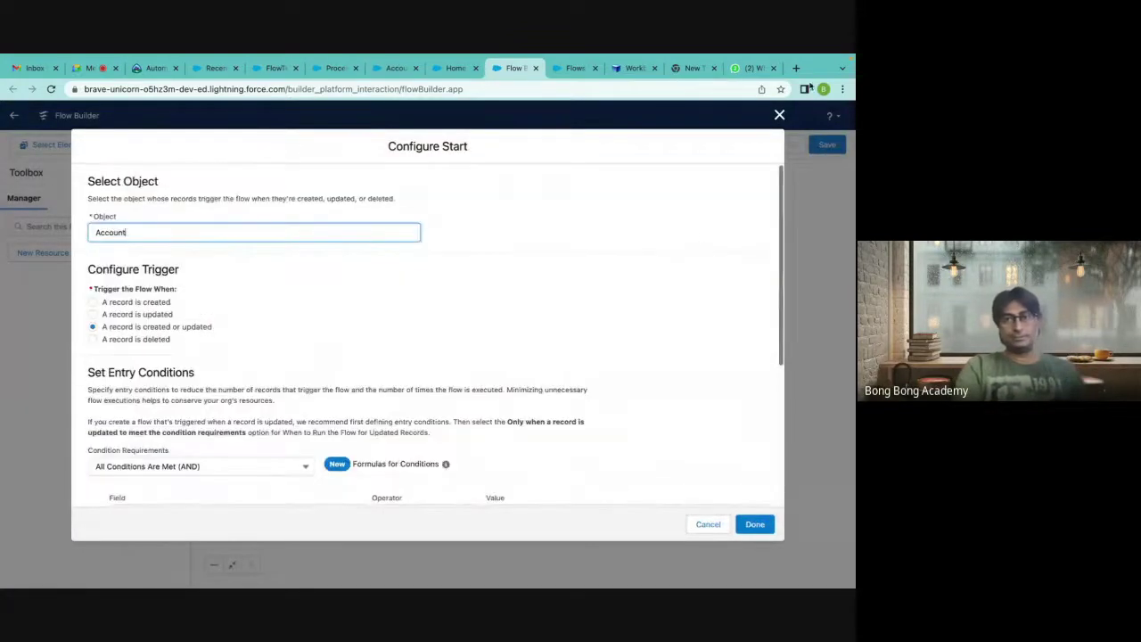
click(779, 115)
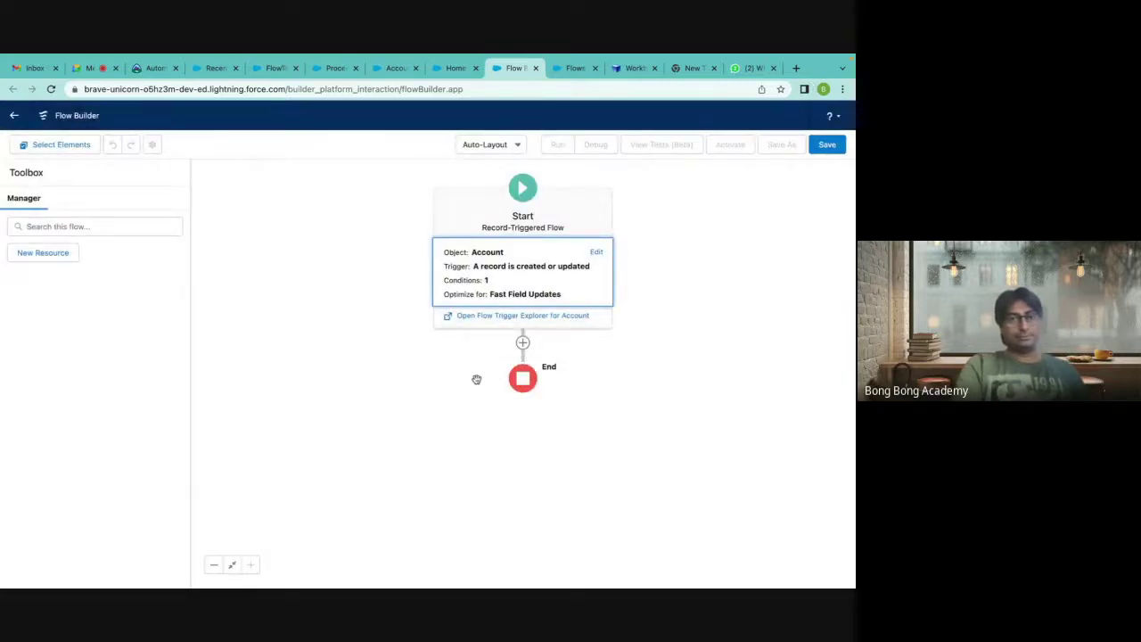
click(491, 148)
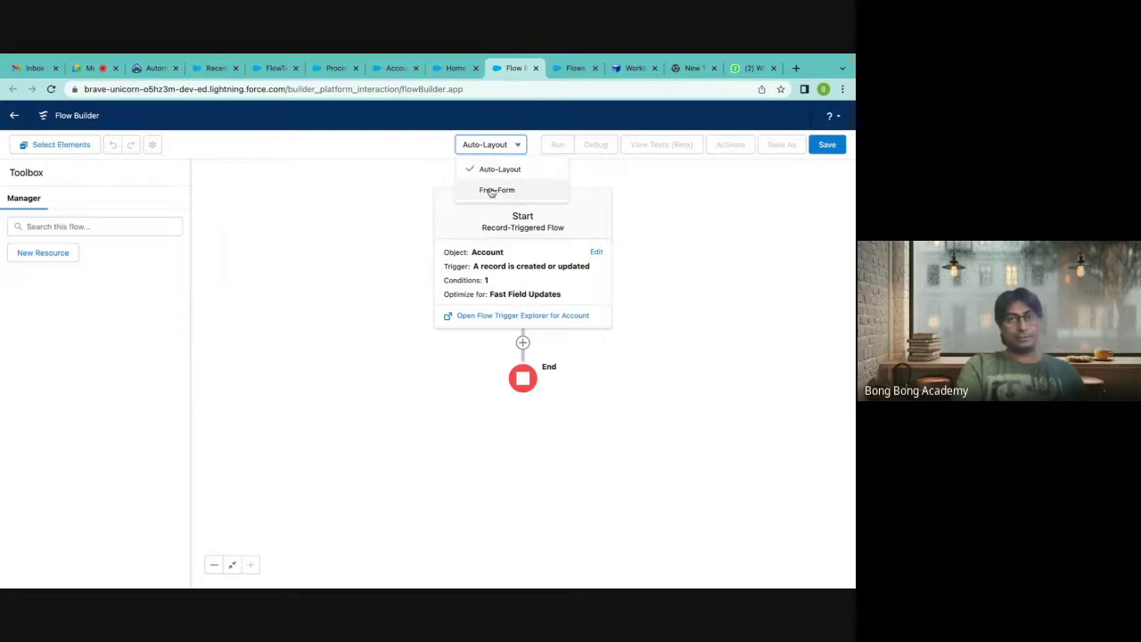
click(491, 190)
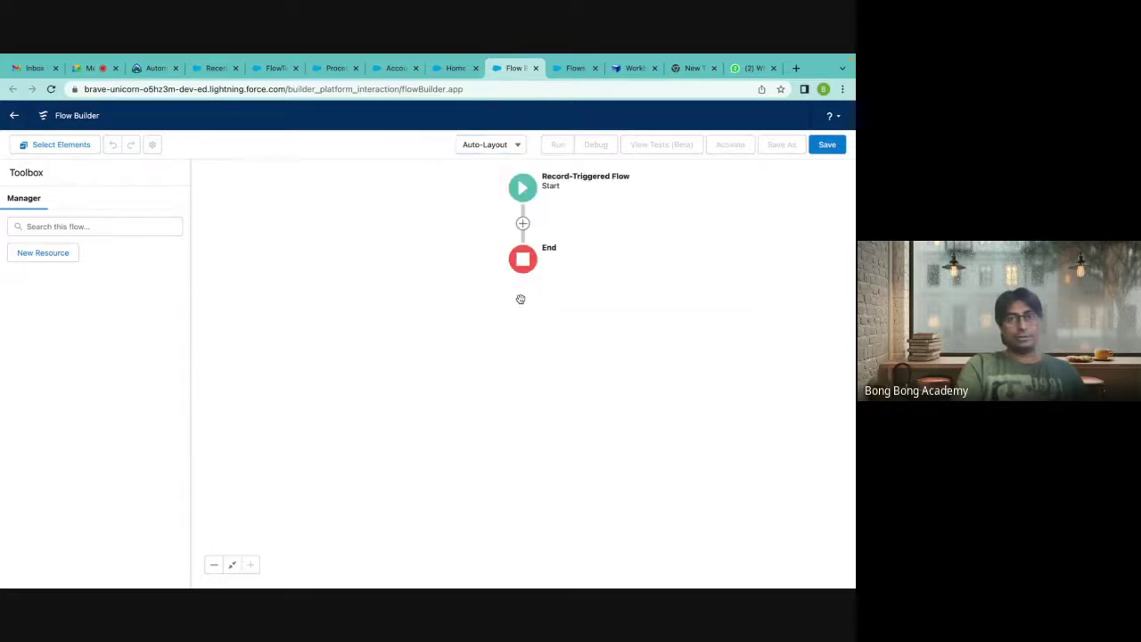
Browse the elements available after Start, then switch the canvas to Free-Form layout.
click(523, 223)
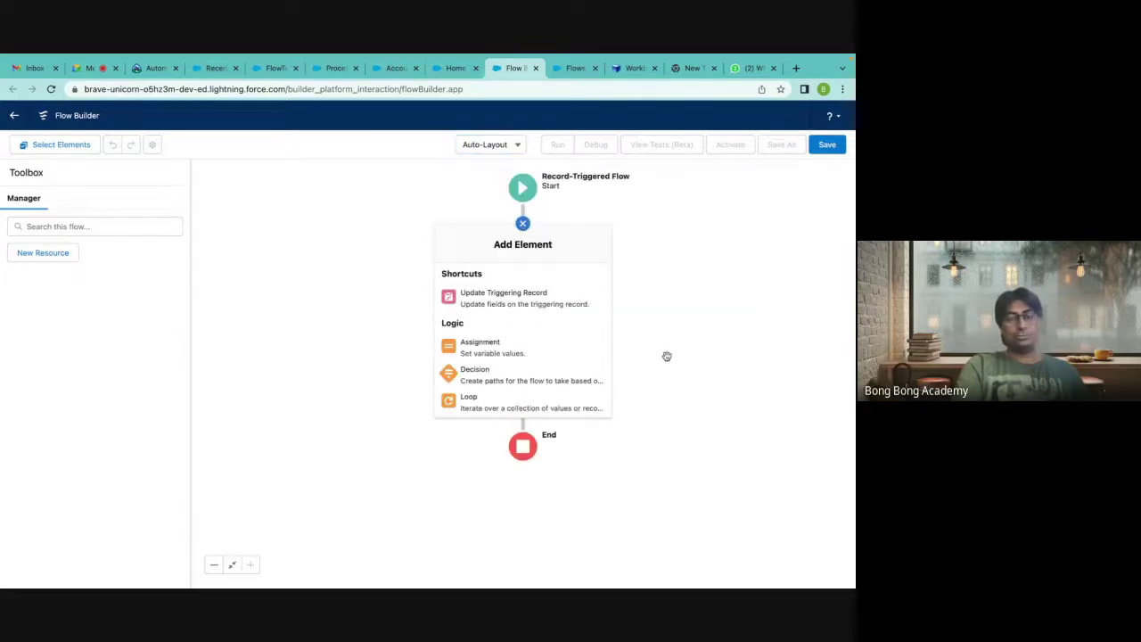
scroll(575, 381, down, 4)
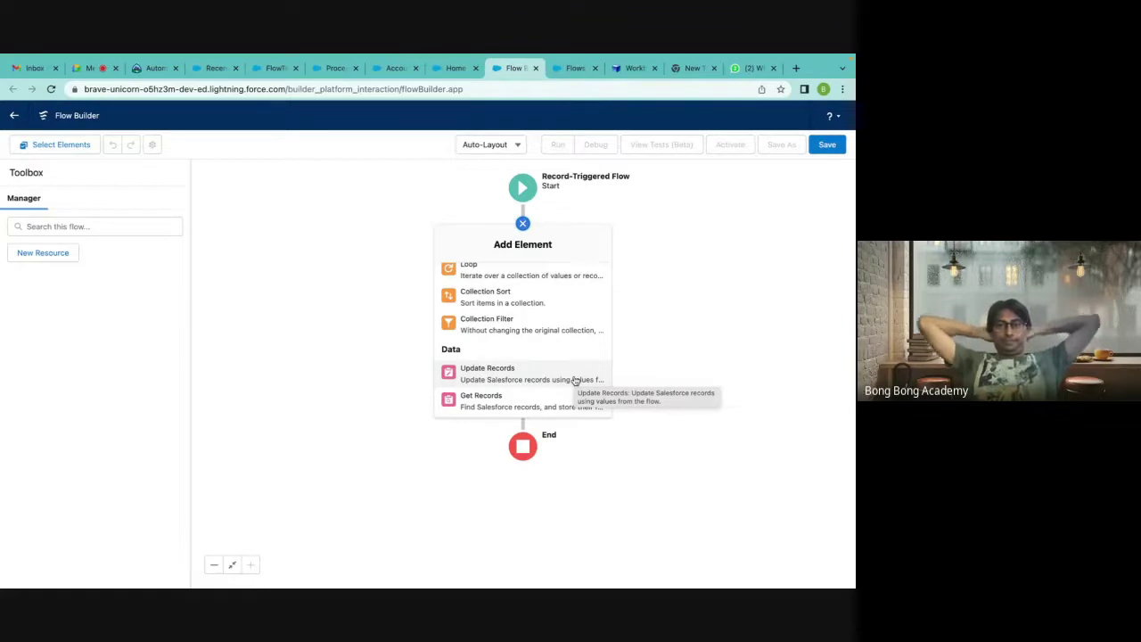
click(682, 338)
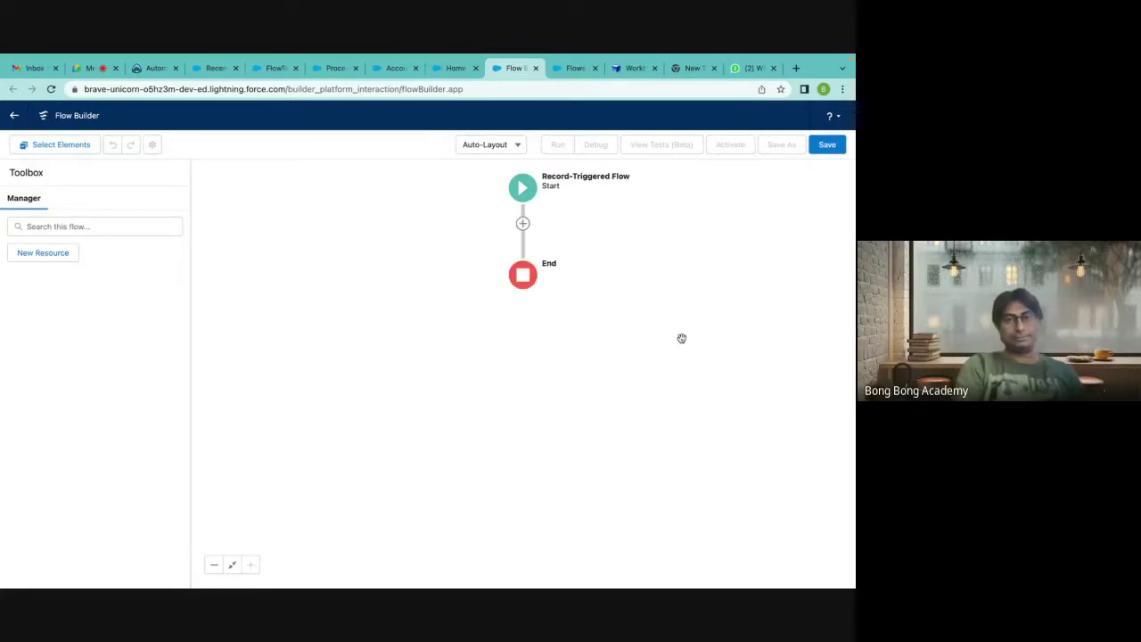
click(523, 223)
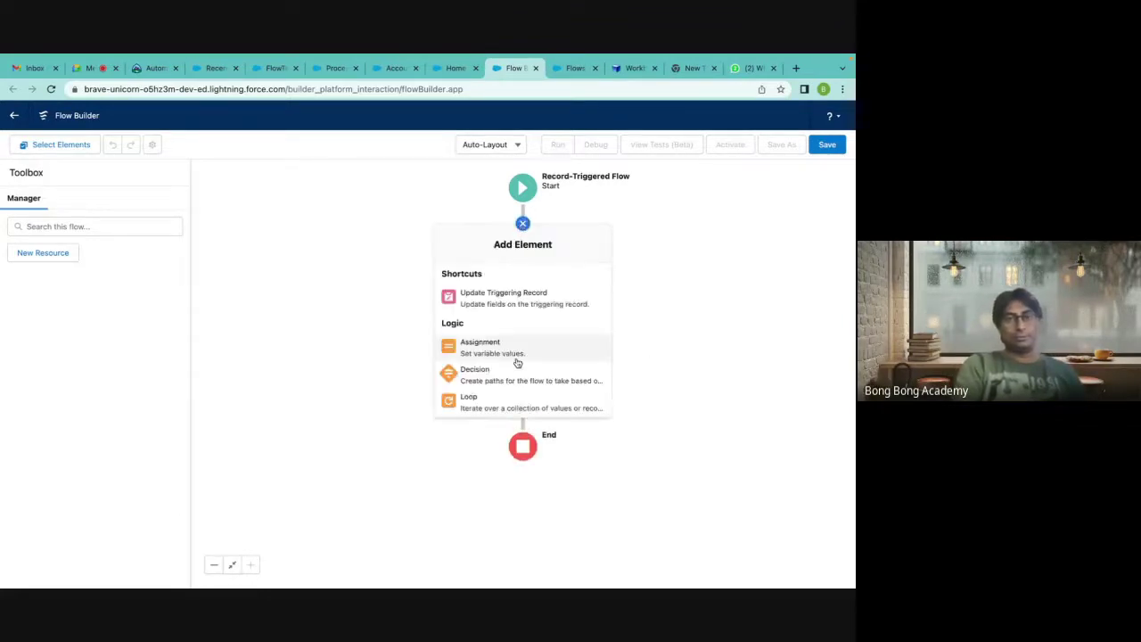
scroll(499, 349, down, 1)
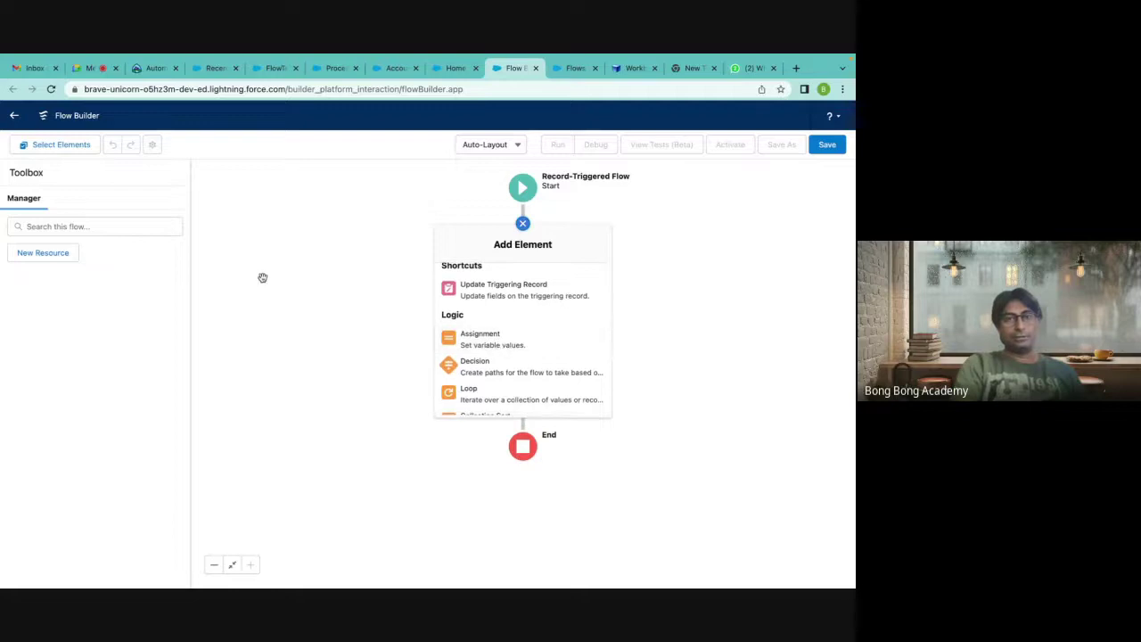
click(484, 144)
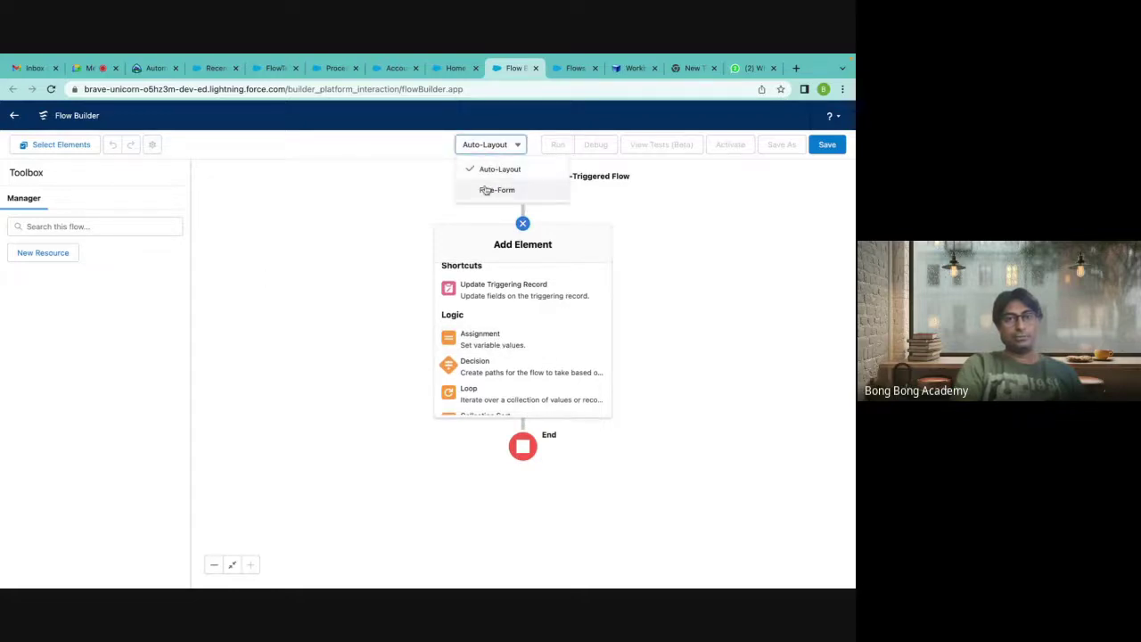
click(486, 190)
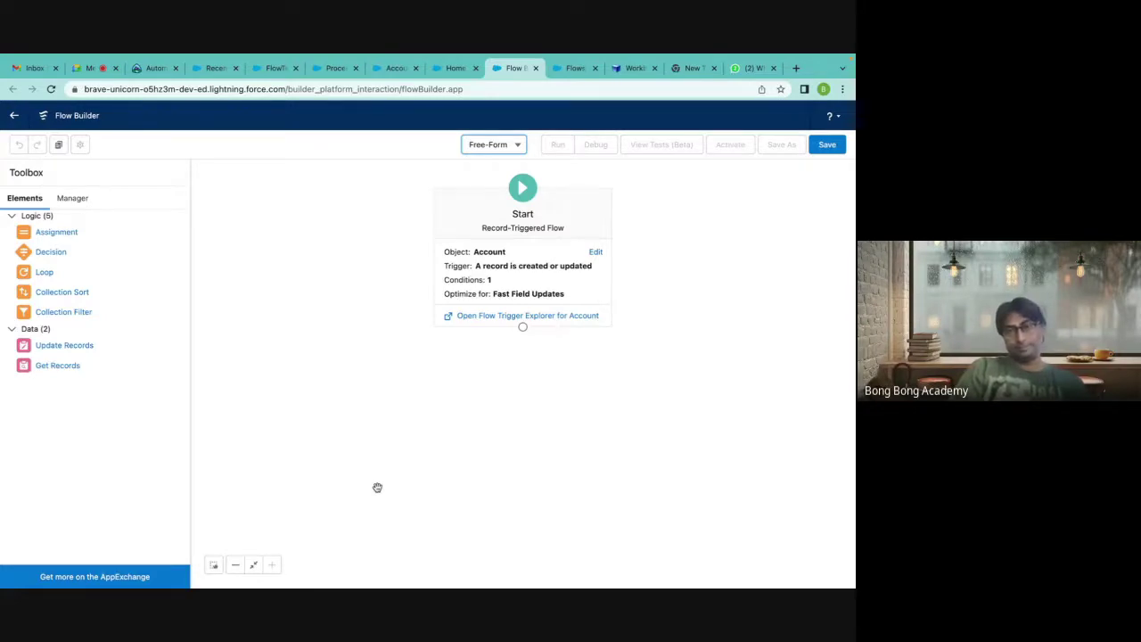
click(595, 251)
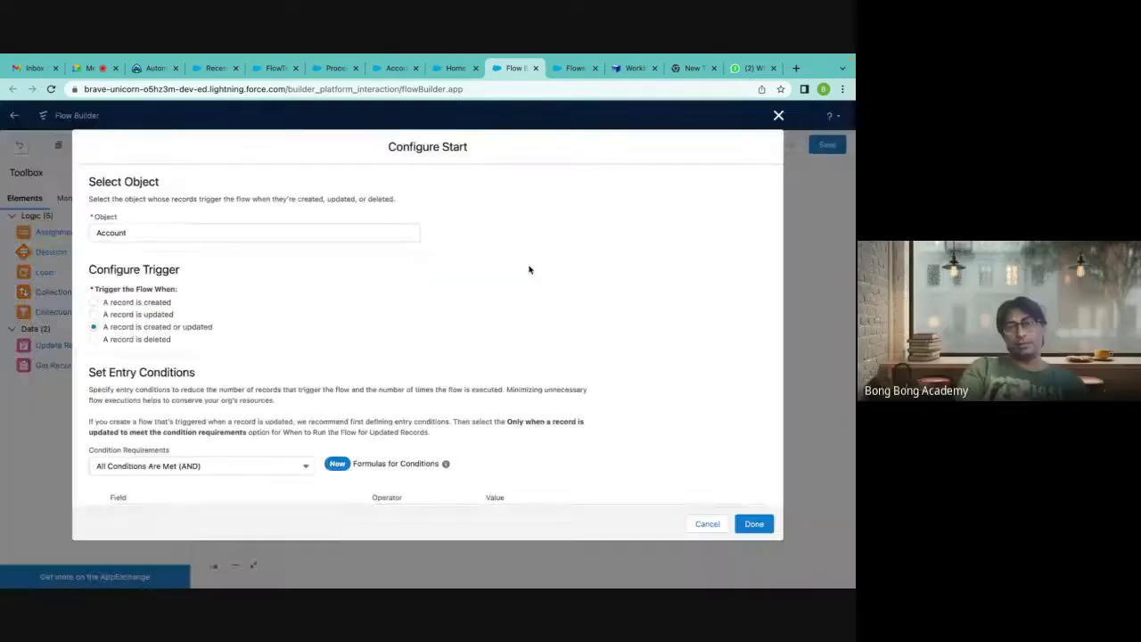
scroll(221, 418, down, 2)
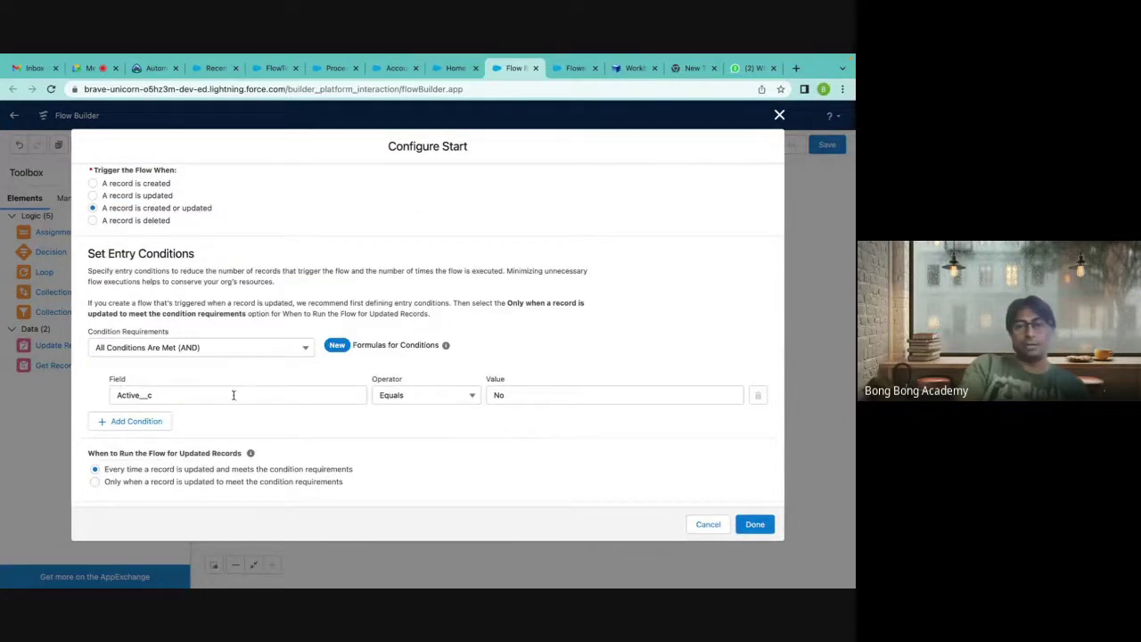
click(779, 115)
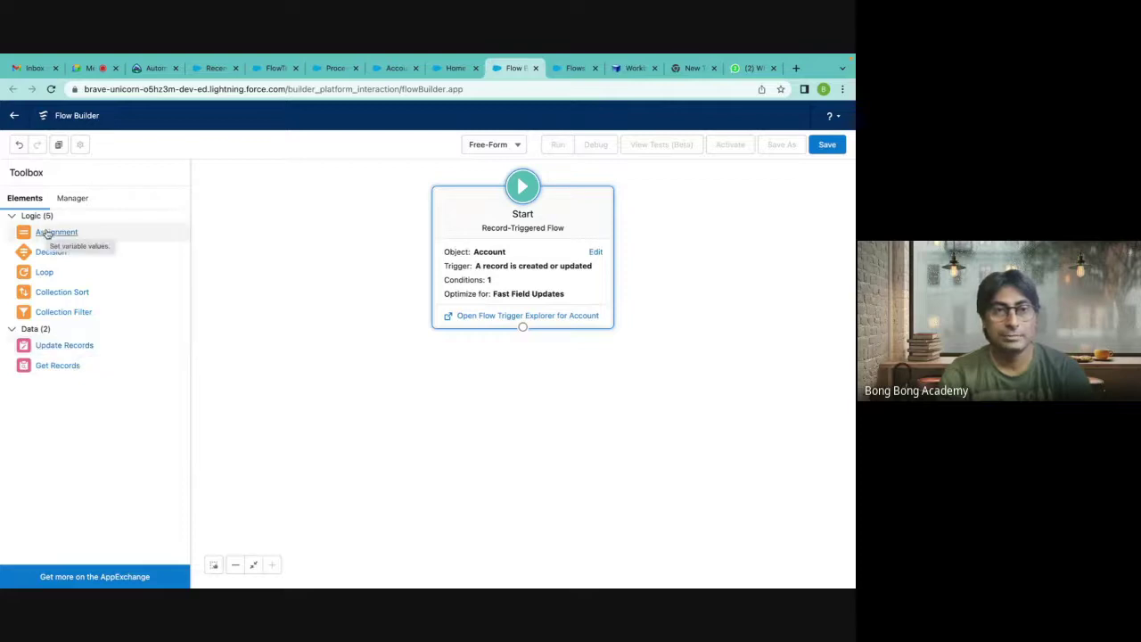
Add an Assignment named Description Update that sets $Record > Account Description Equals.
drag(71, 233, 517, 376)
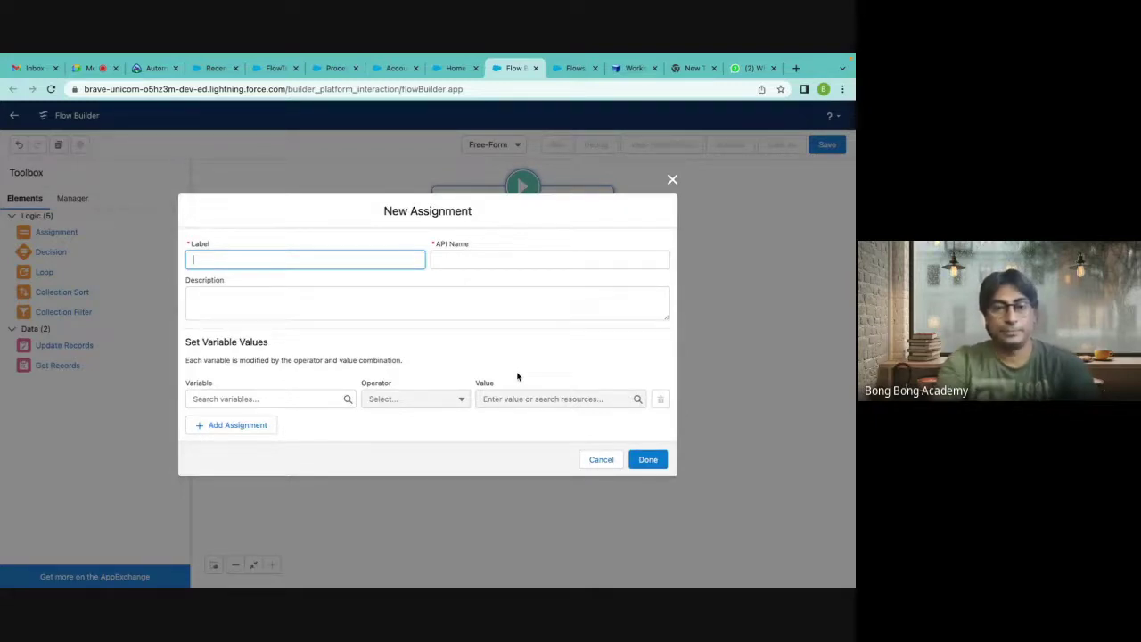
text(Description )
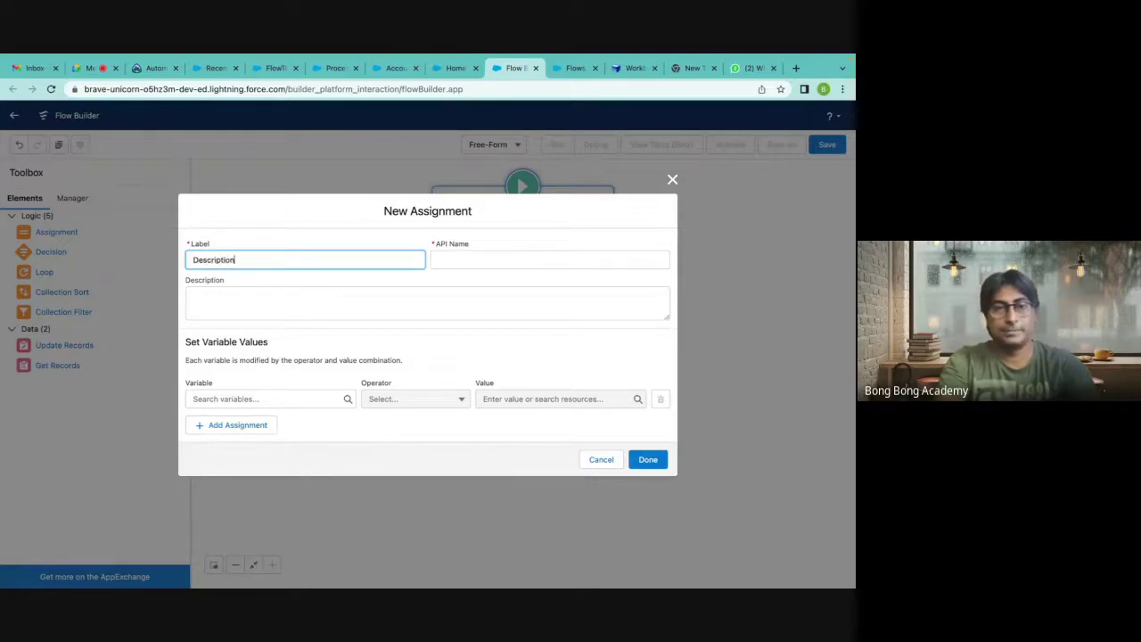
text(Update)
click(516, 258)
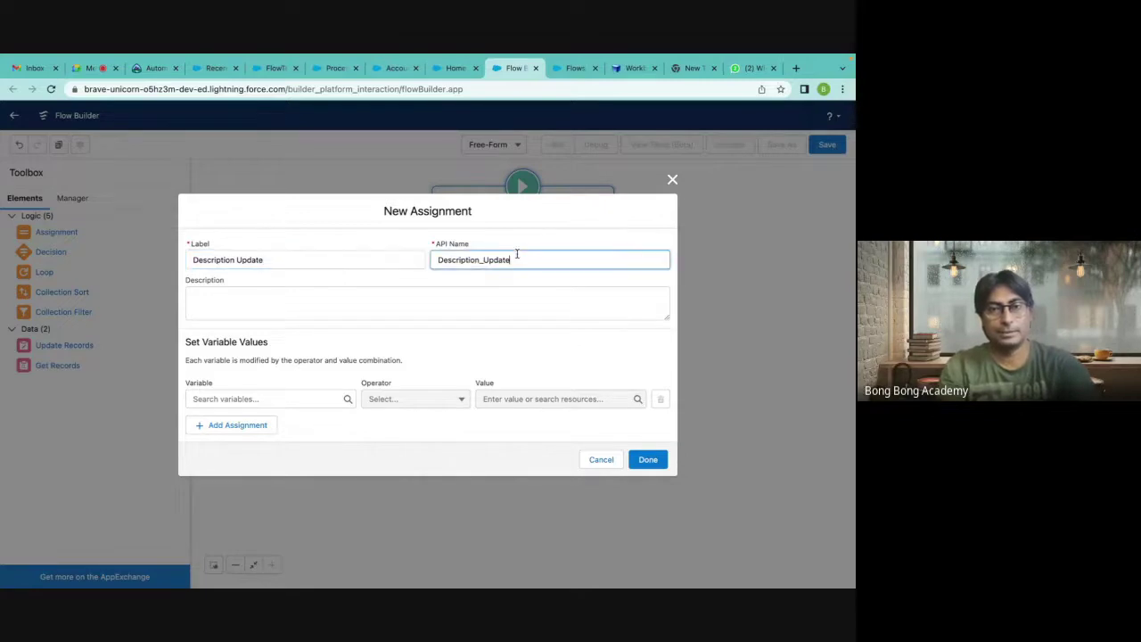
click(217, 399)
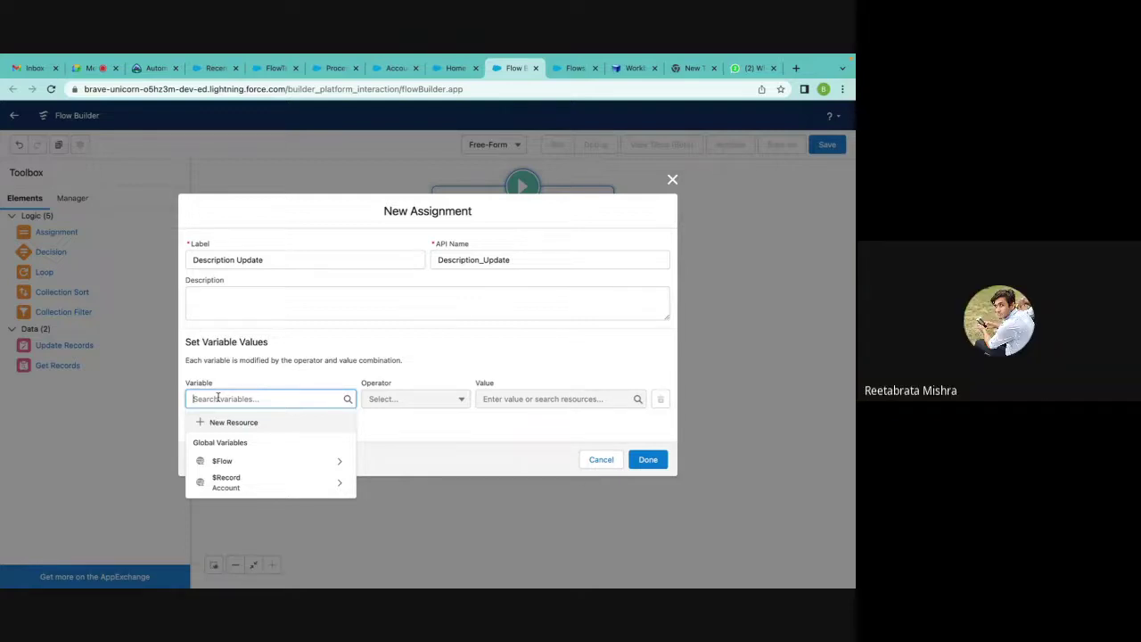
text(r)
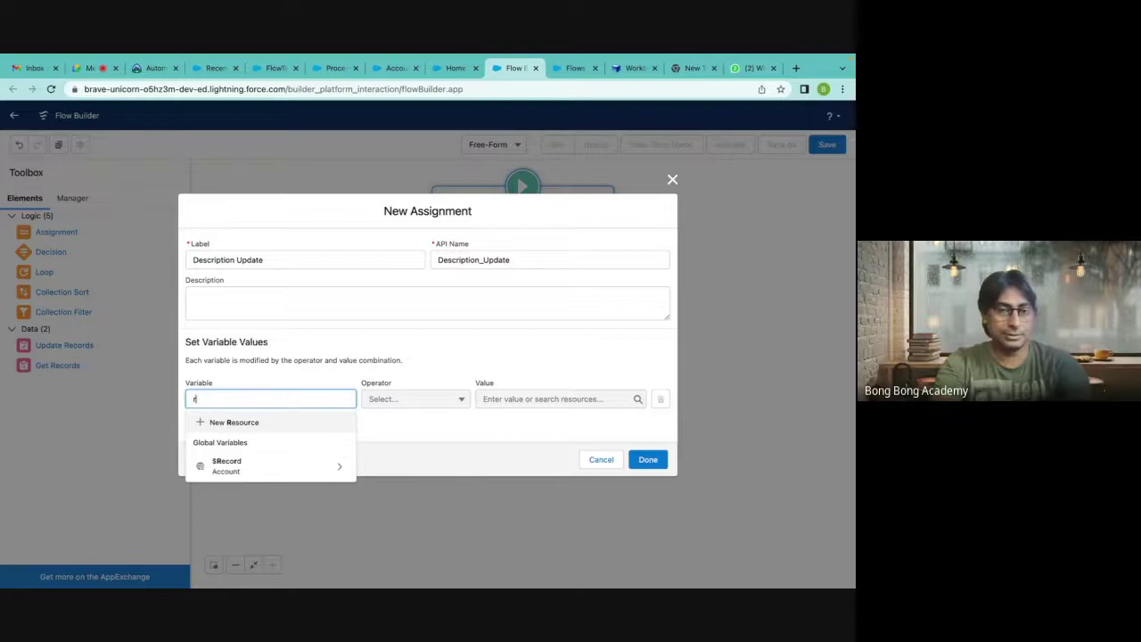
click(224, 473)
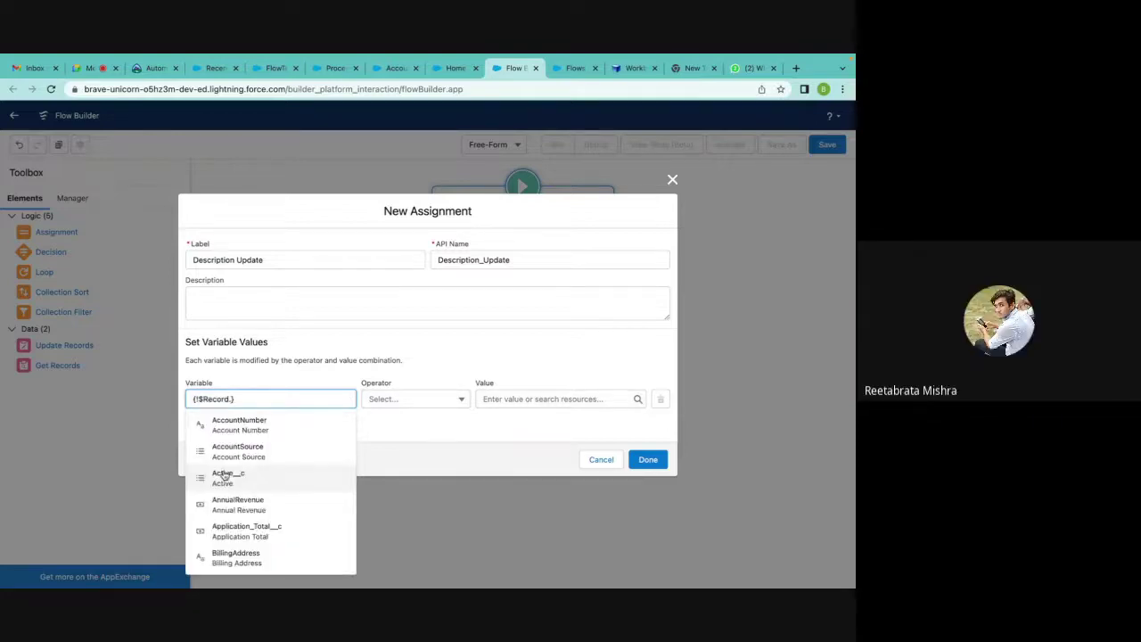
text(des)
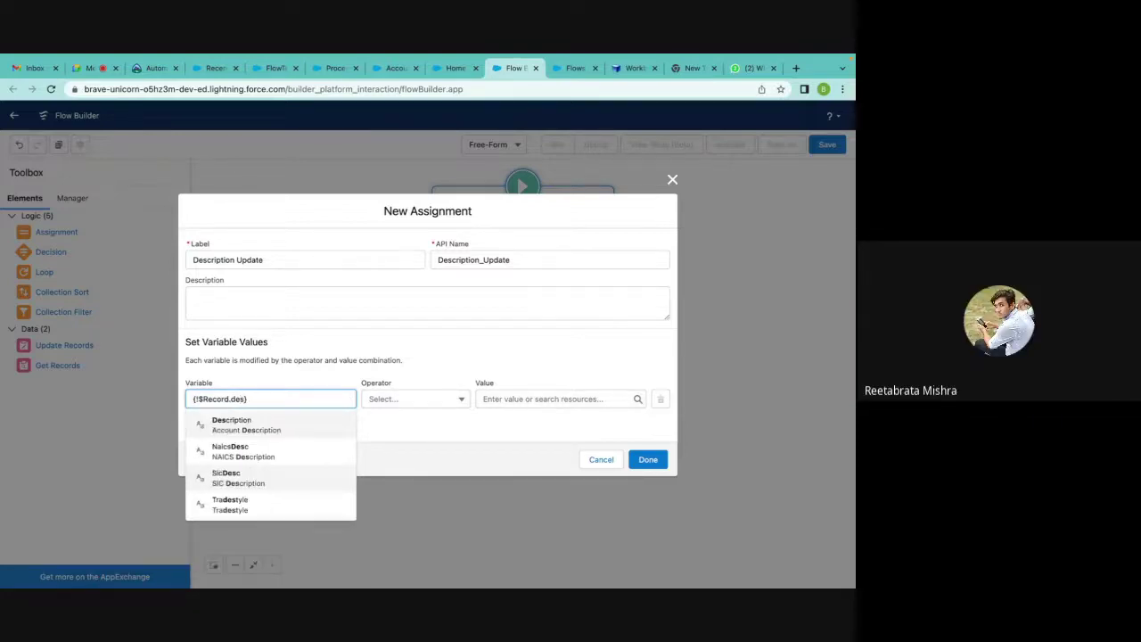
click(281, 433)
click(517, 399)
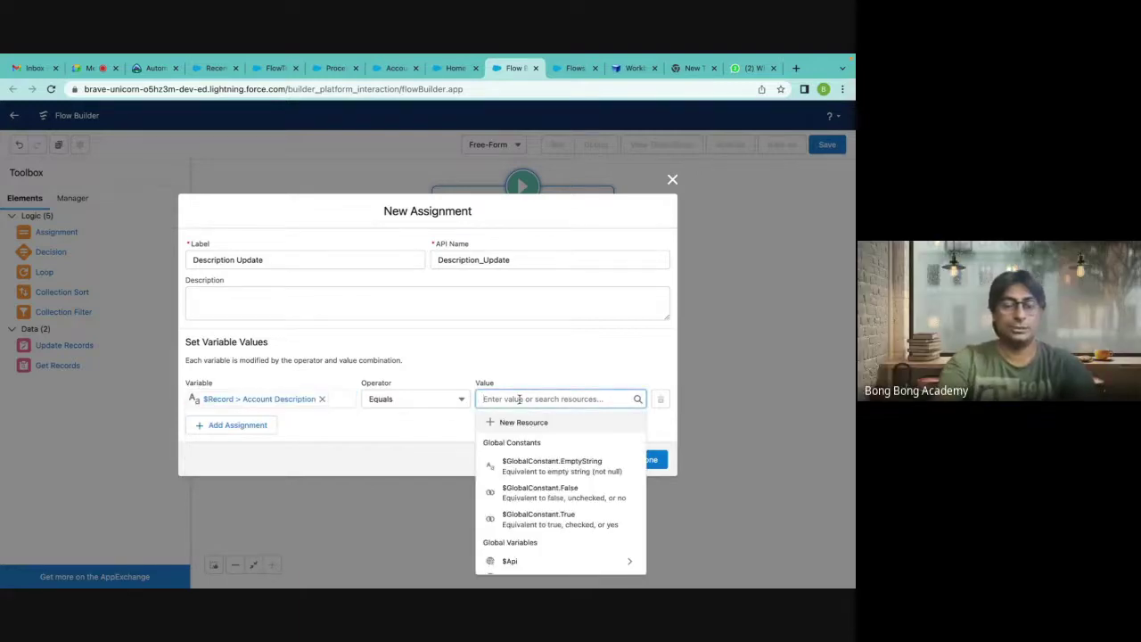
Type 'This Account needs activation' as the value, then clear it and reopen the value choices.
text(This Account n)
key(BackSpace)
text(needs)
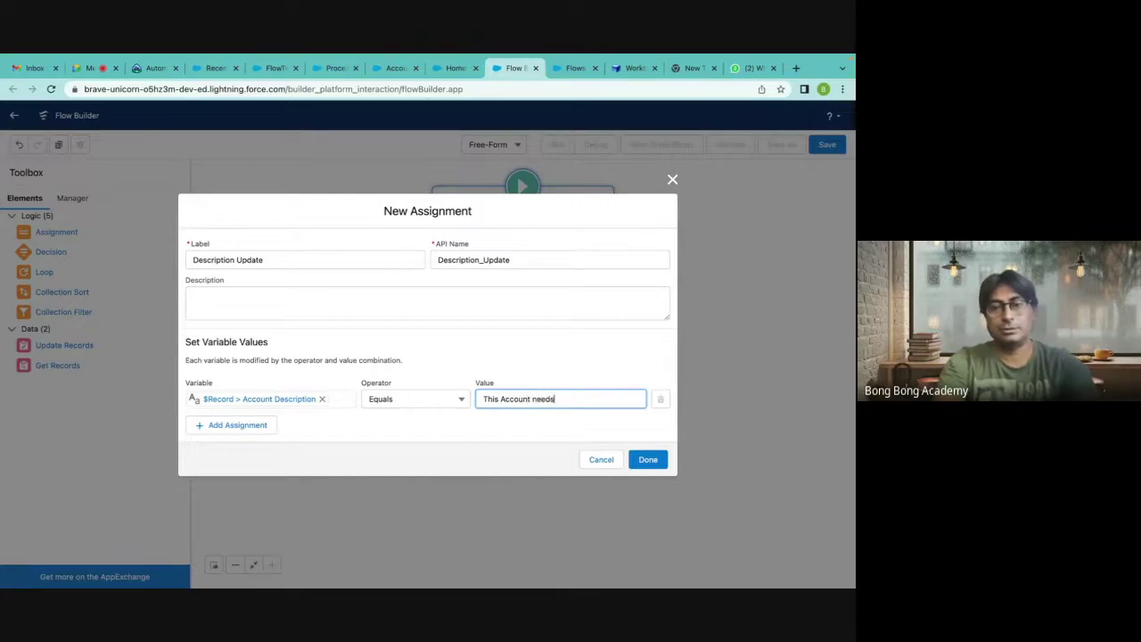
text( activation)
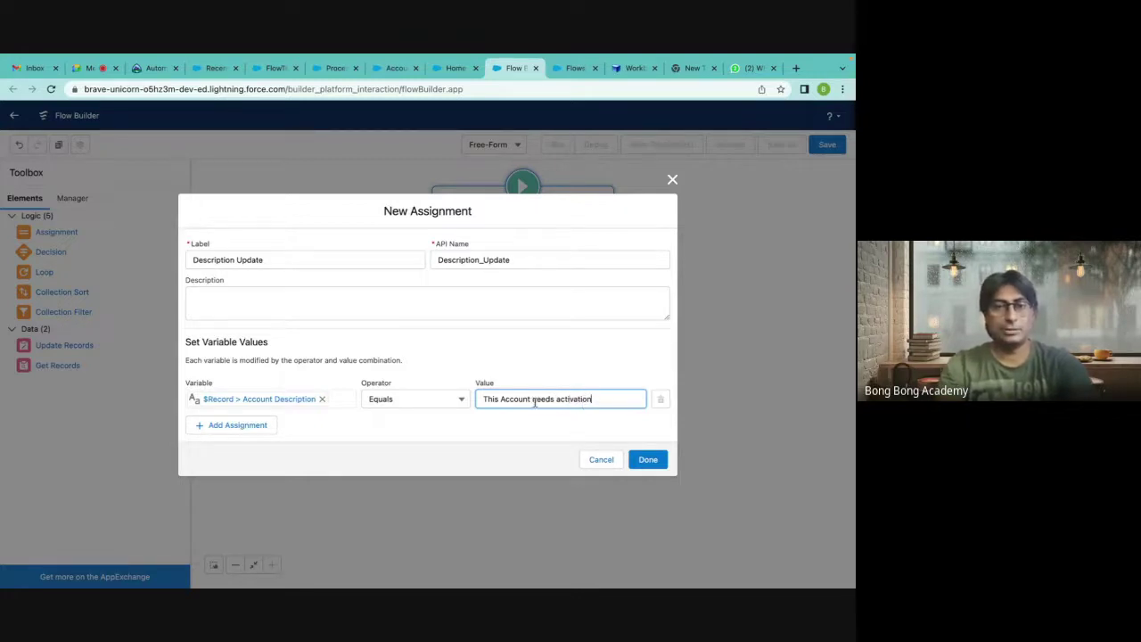
drag(599, 399, 481, 400)
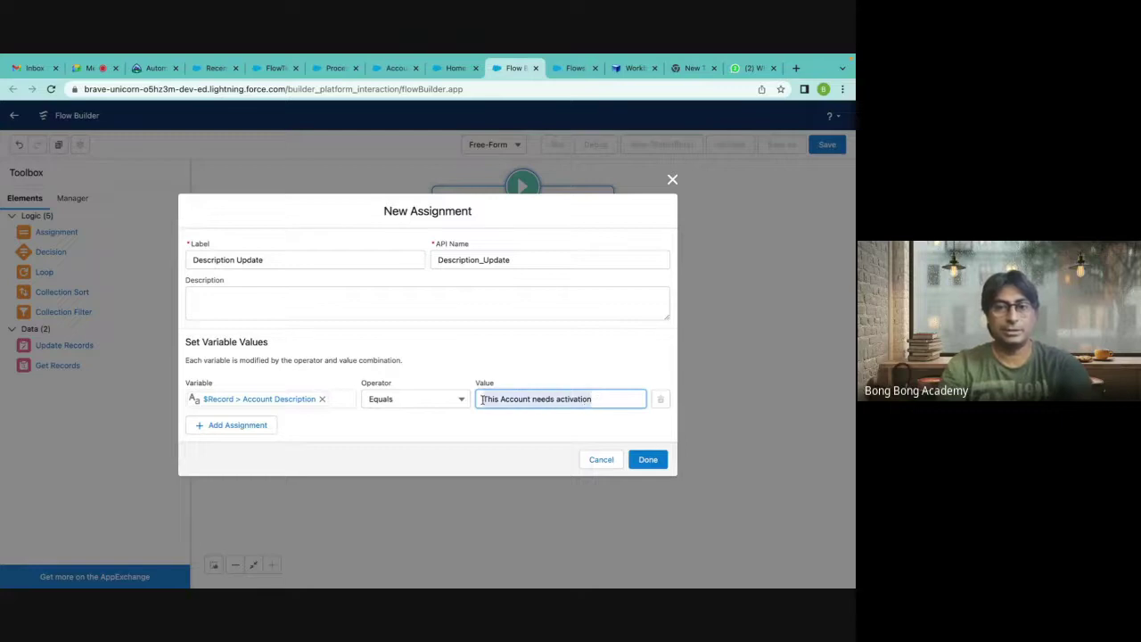
key(BackSpace)
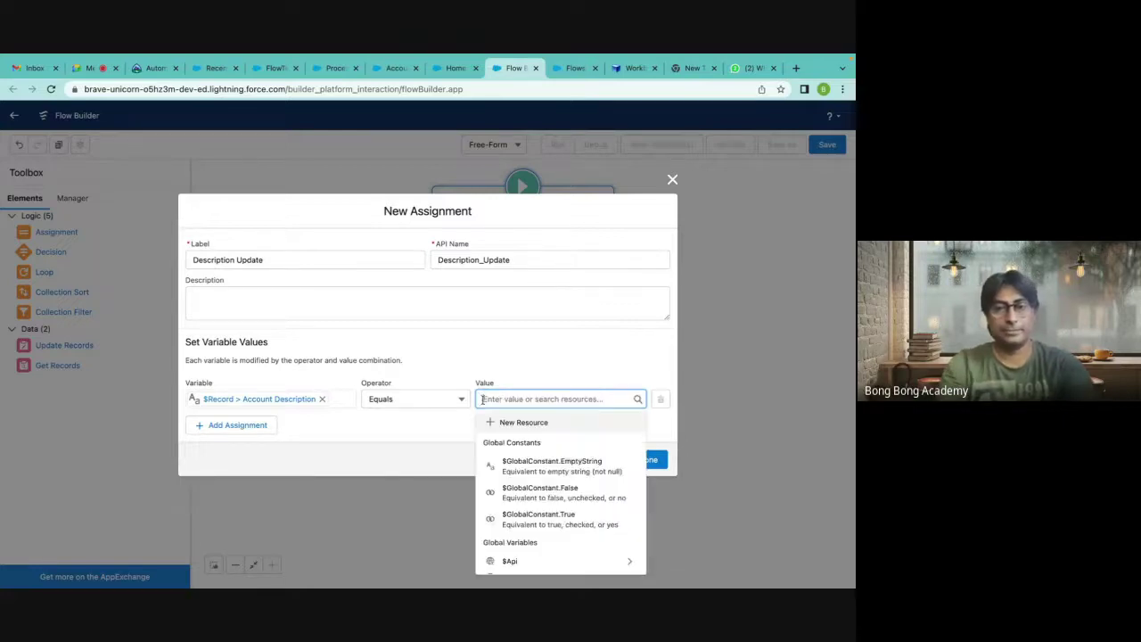
click(507, 346)
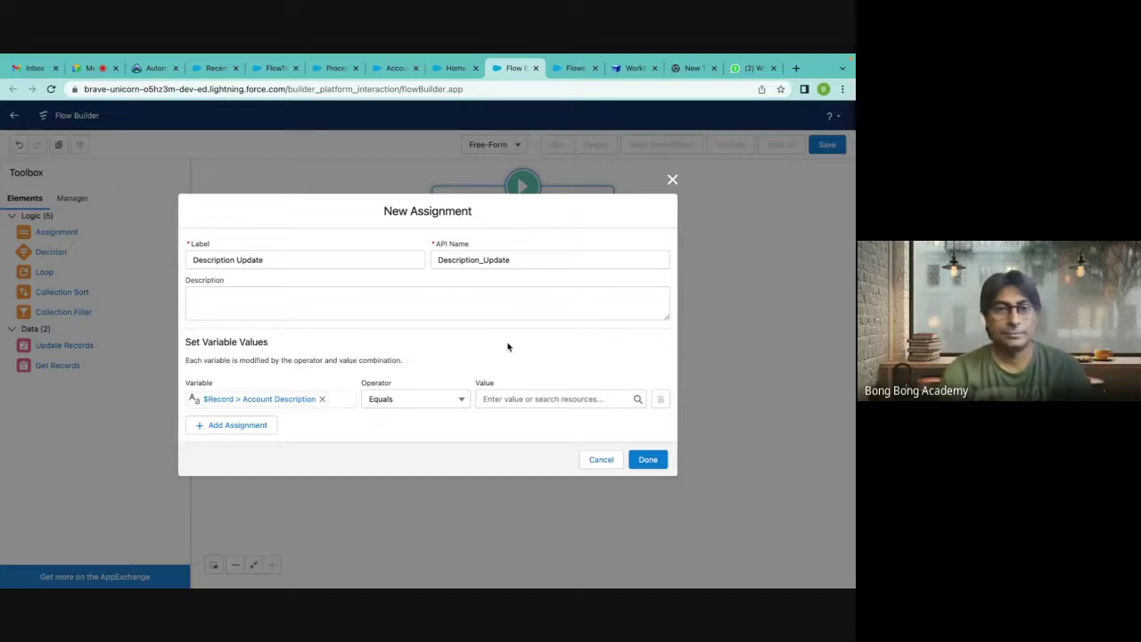
click(501, 398)
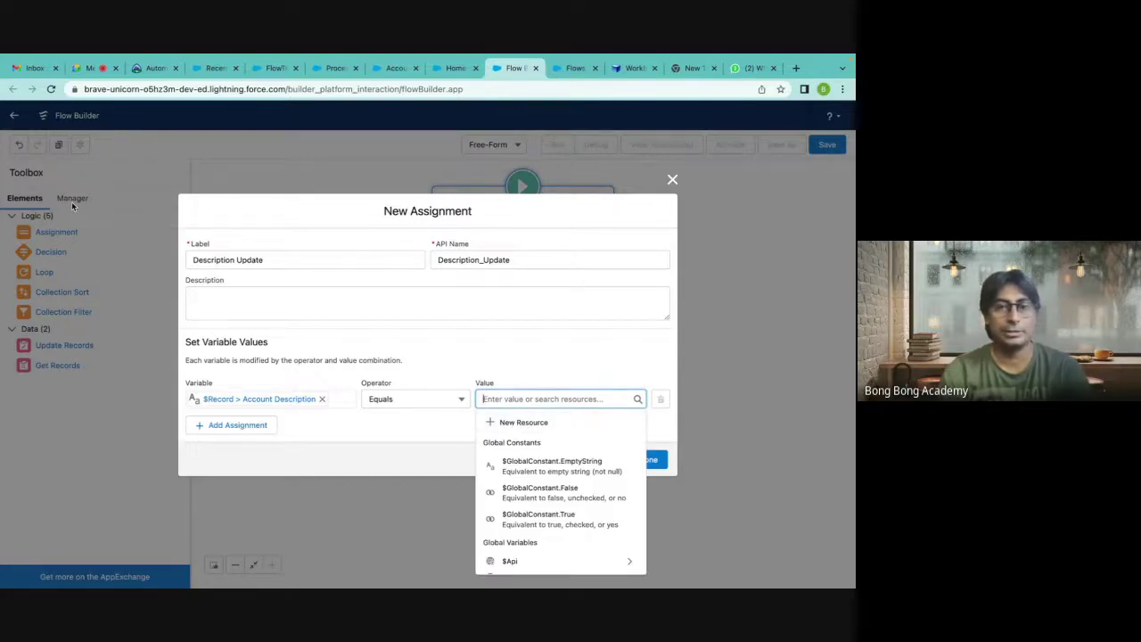
Create Text constant Message valued 'This Account Needs Activation' and use it as the assigned value.
click(505, 422)
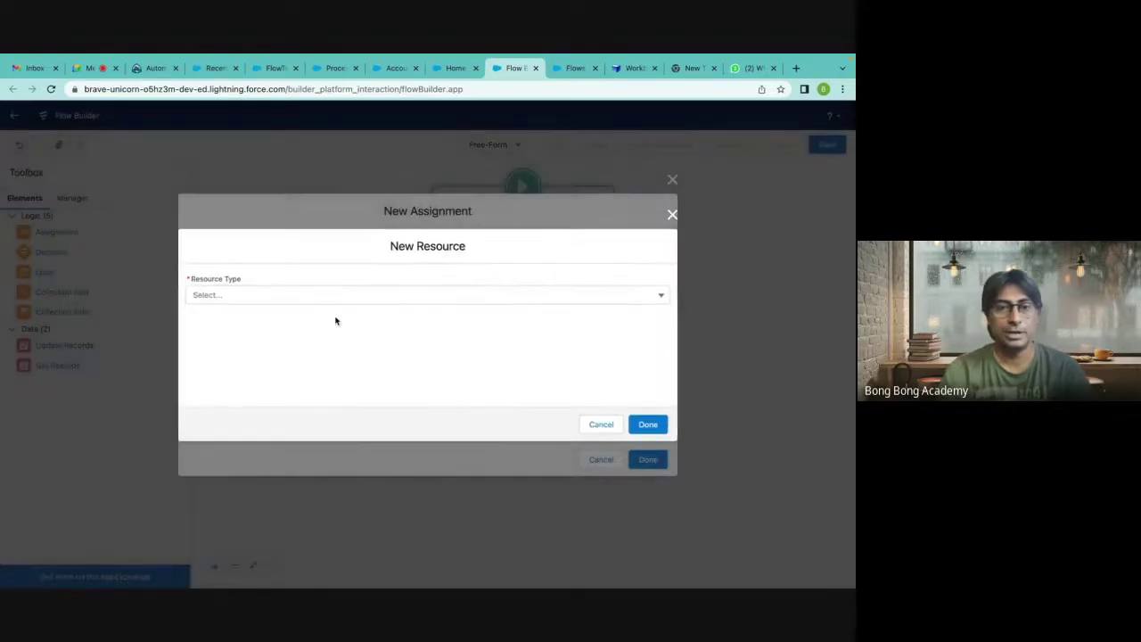
click(242, 297)
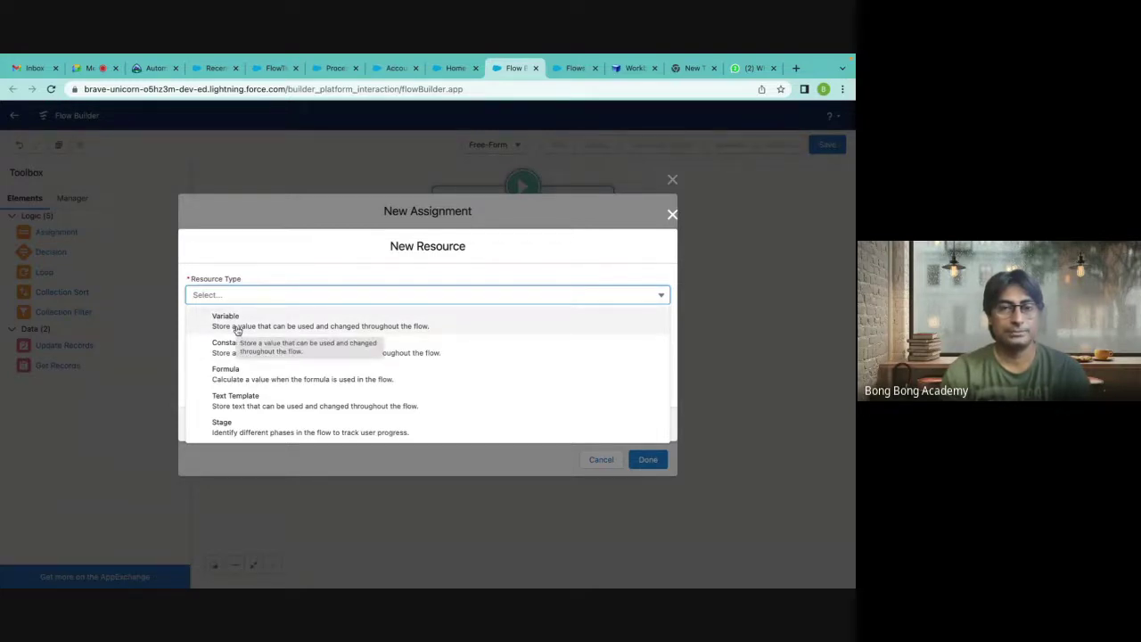
click(239, 347)
click(214, 317)
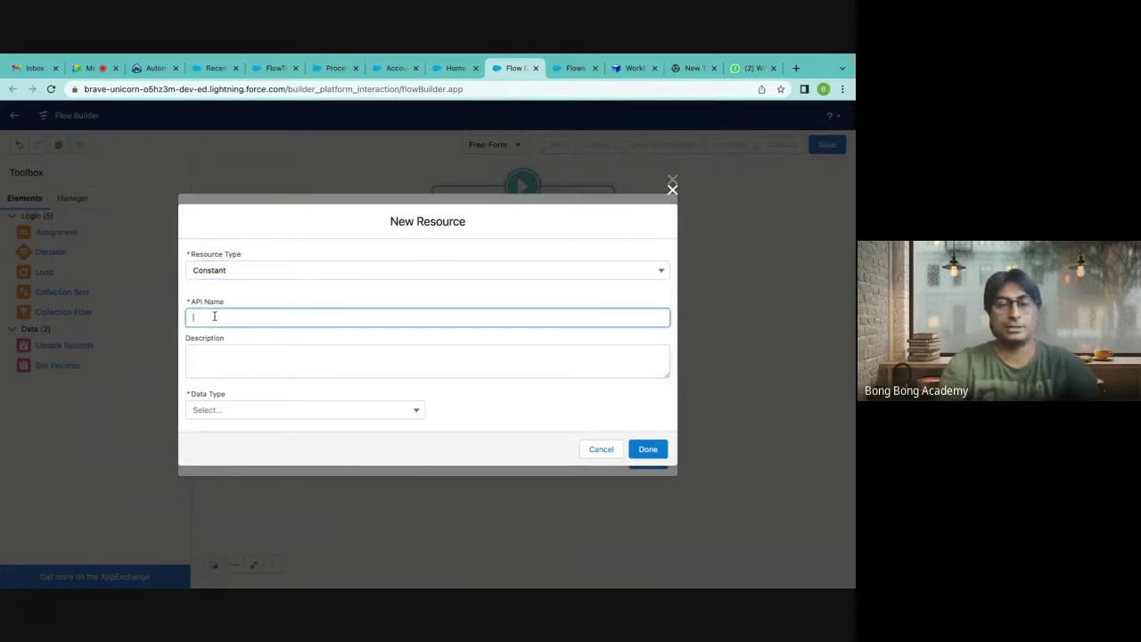
text(Message)
click(259, 355)
click(242, 411)
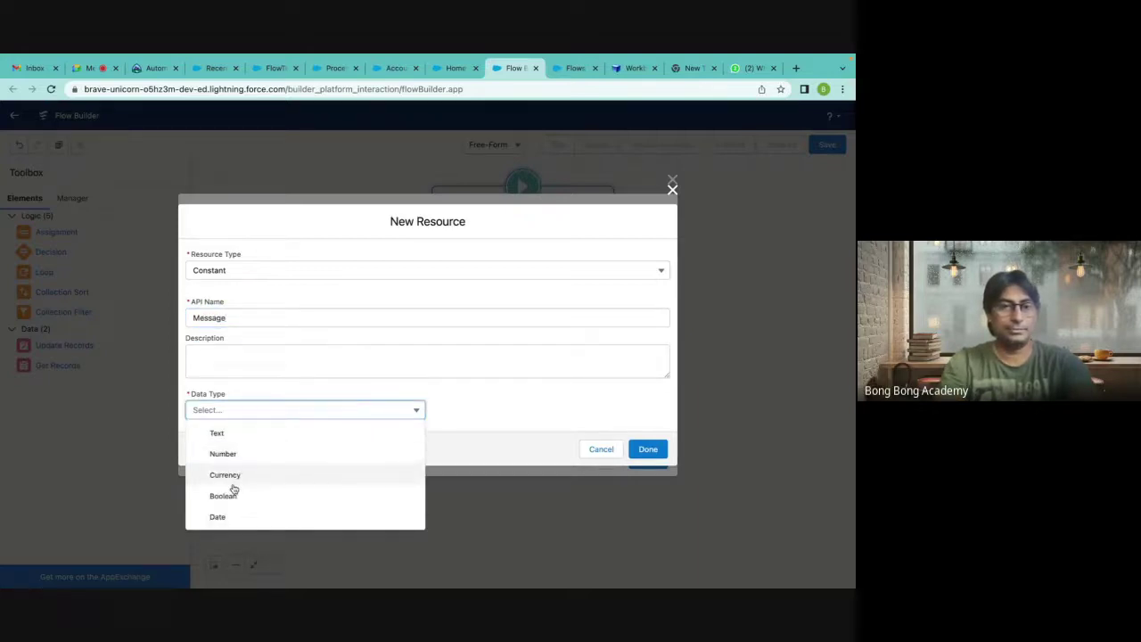
click(217, 432)
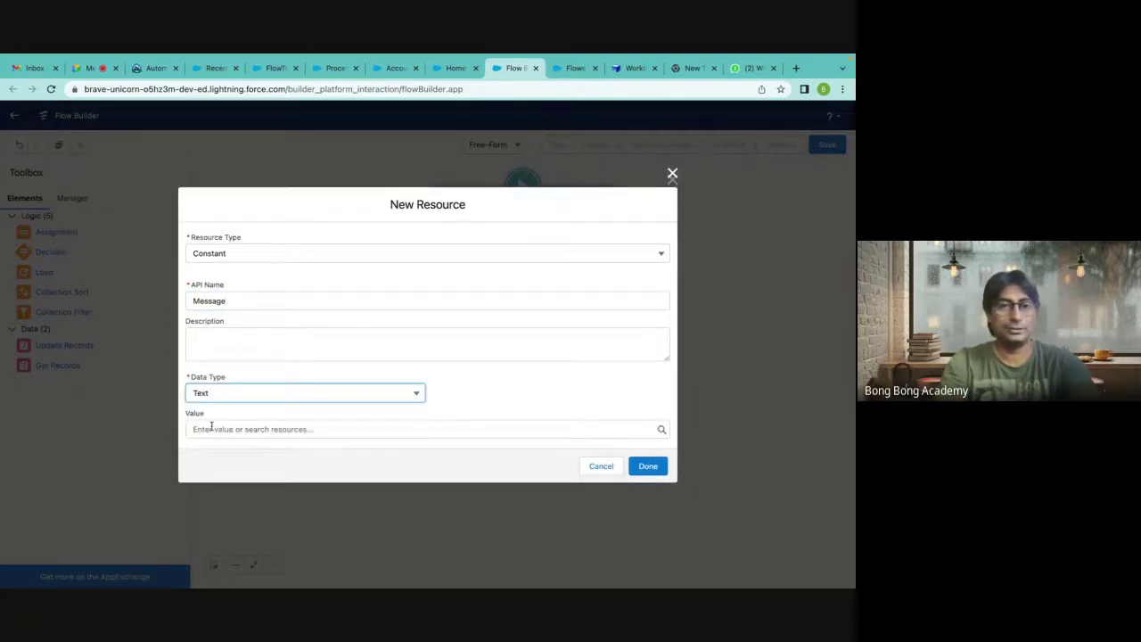
click(211, 428)
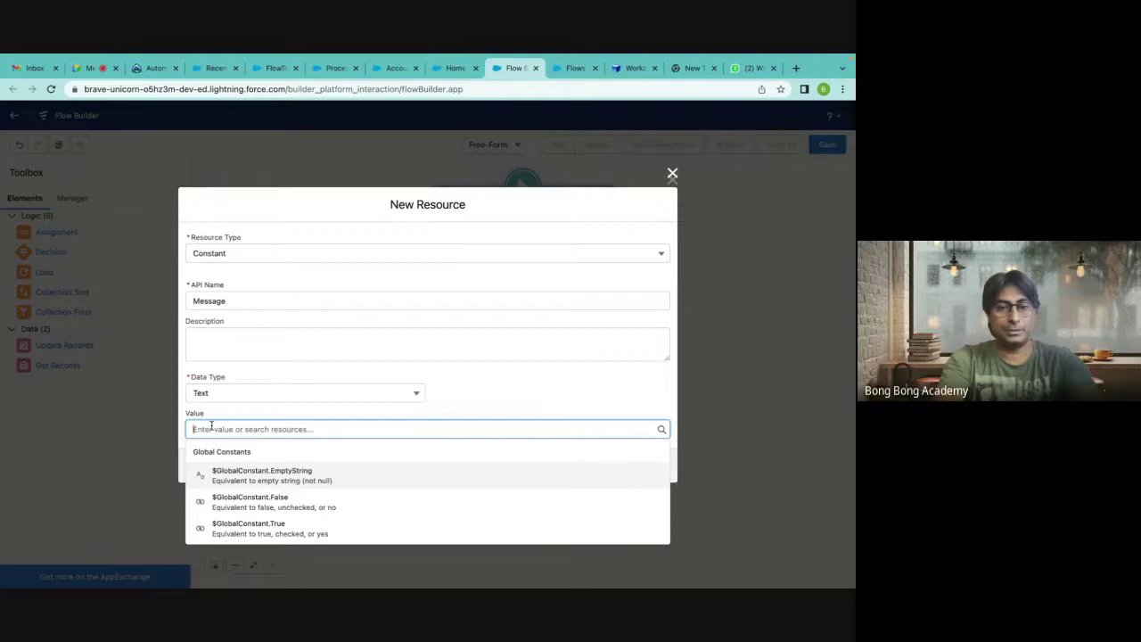
text(This Account Needs Activation)
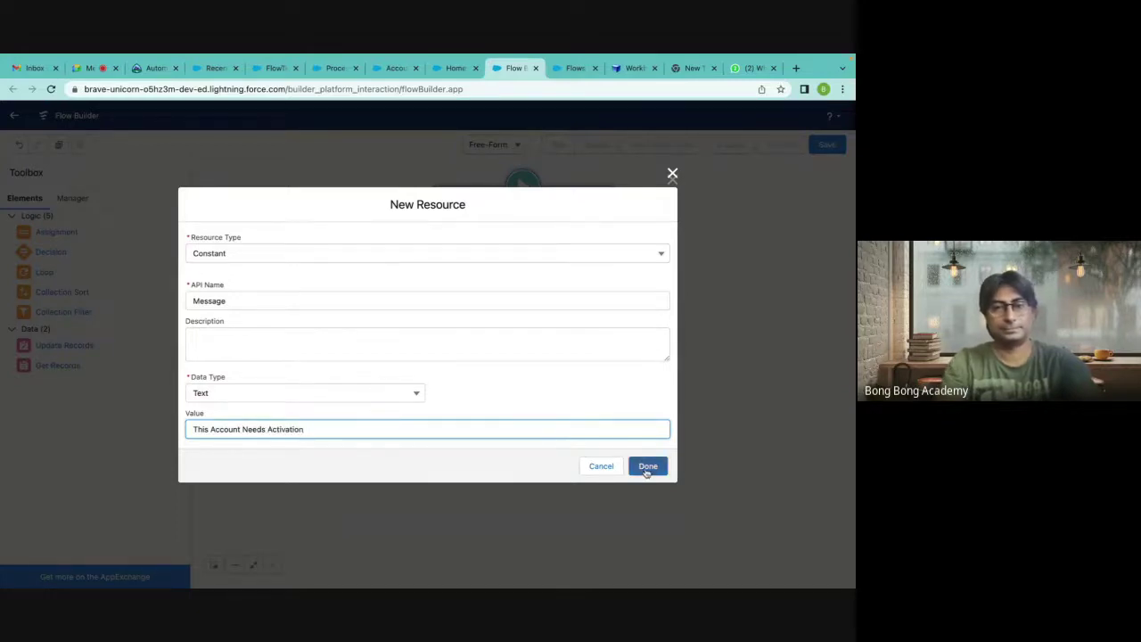
click(648, 467)
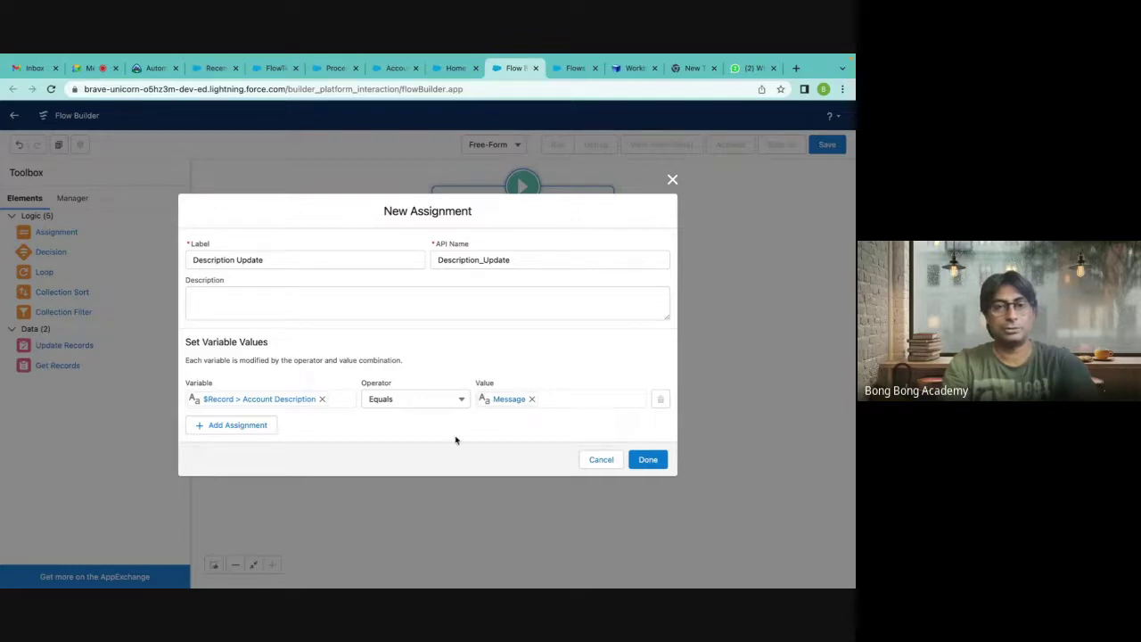
click(648, 458)
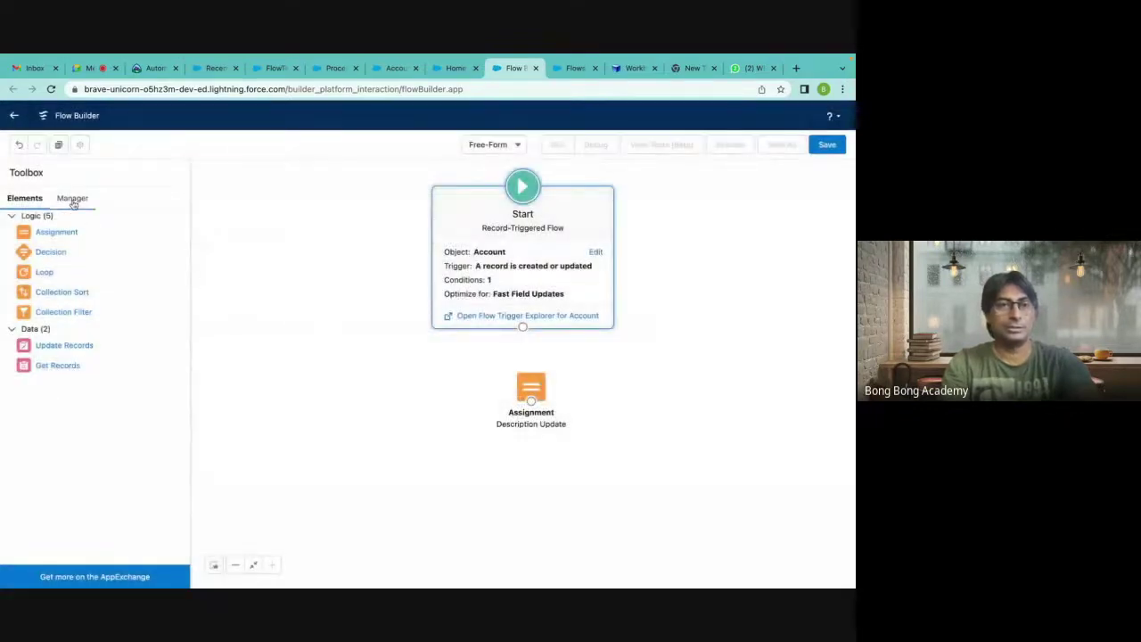
Review the Manager tab, then connect Start to the Description Update assignment.
click(73, 201)
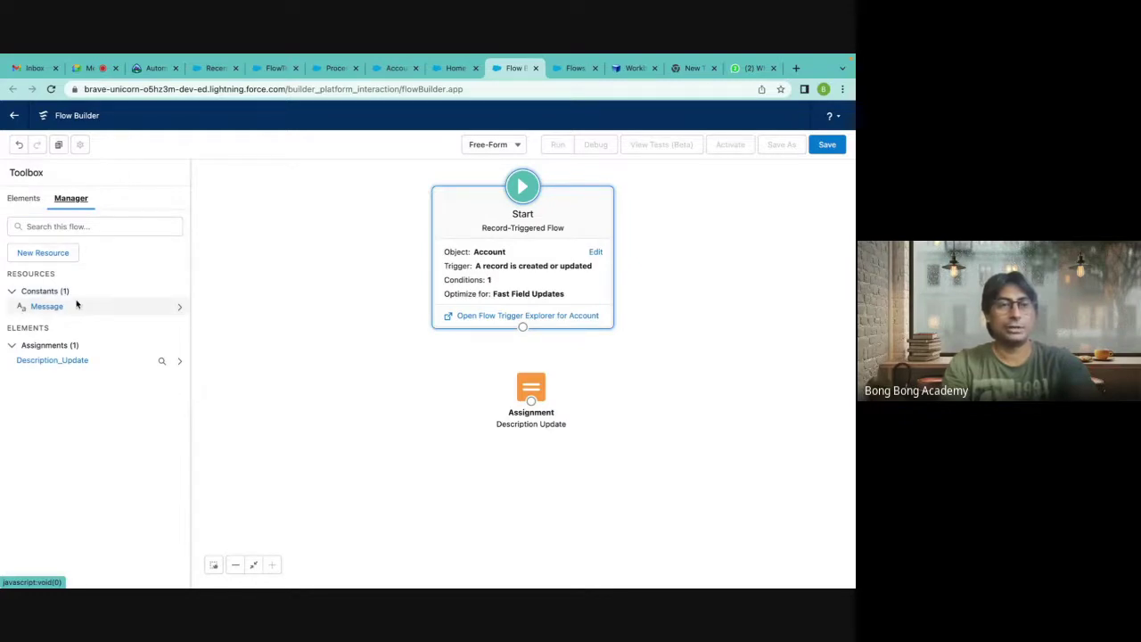
click(25, 199)
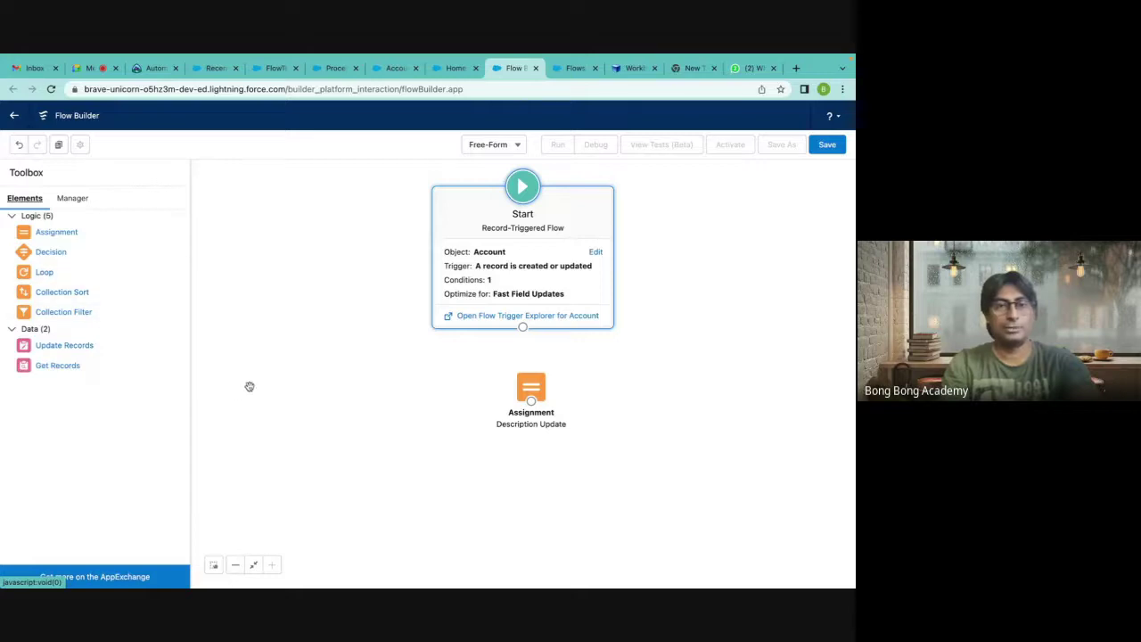
drag(533, 390, 524, 389)
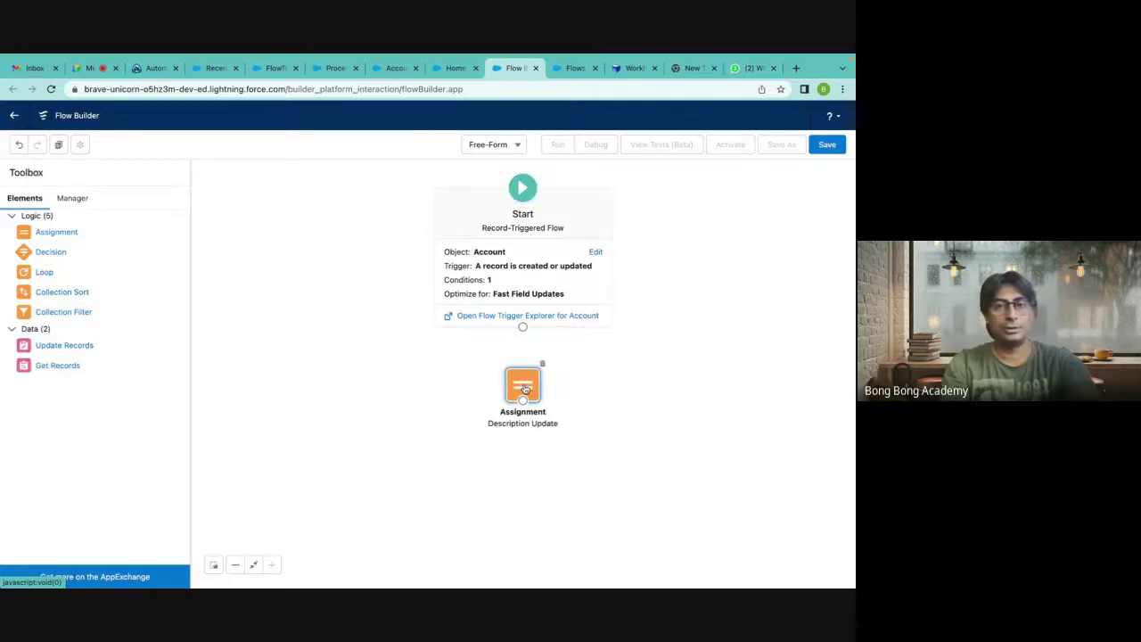
drag(522, 328, 524, 383)
click(676, 364)
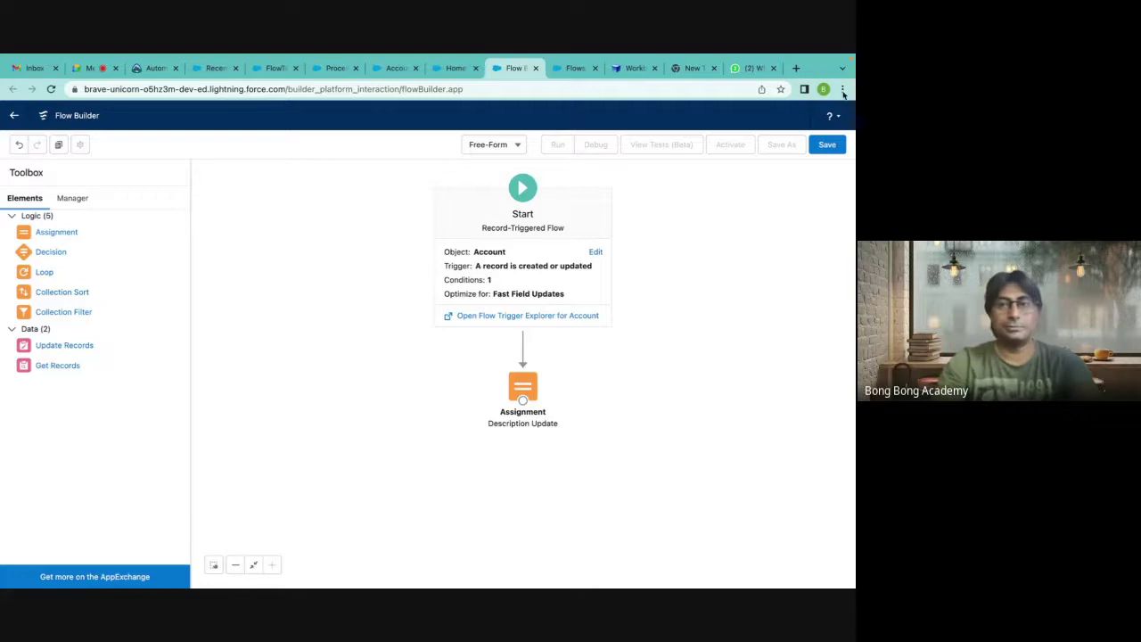
Save the flow as 'Update Description for Inactive Accounts', activate it, and return to the Accounts list.
click(827, 144)
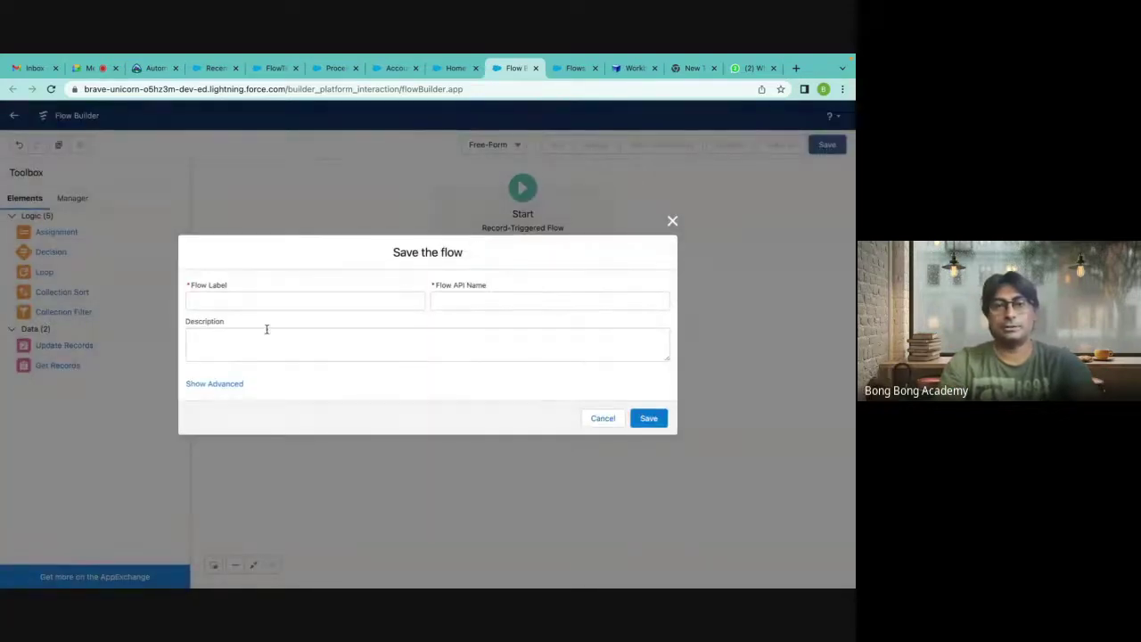
click(234, 301)
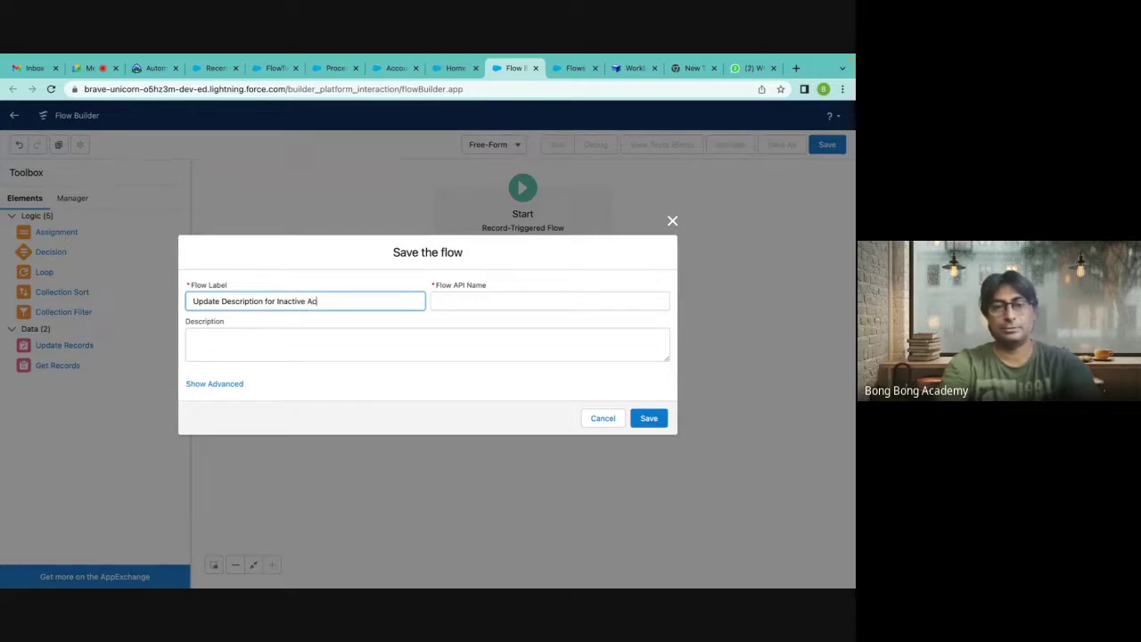
click(465, 301)
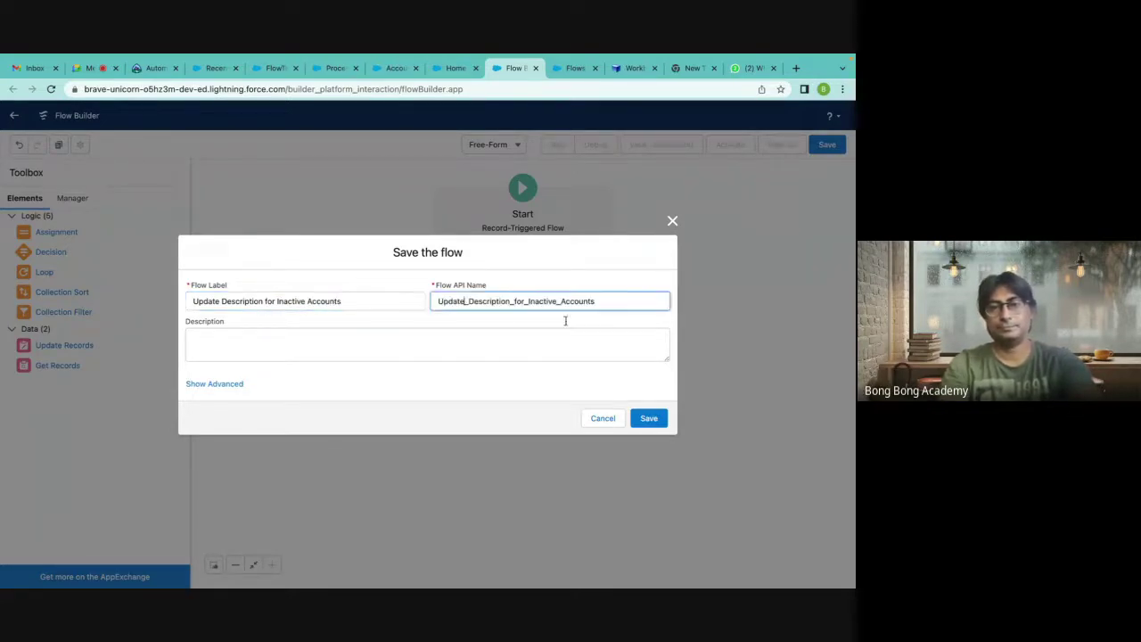
click(649, 419)
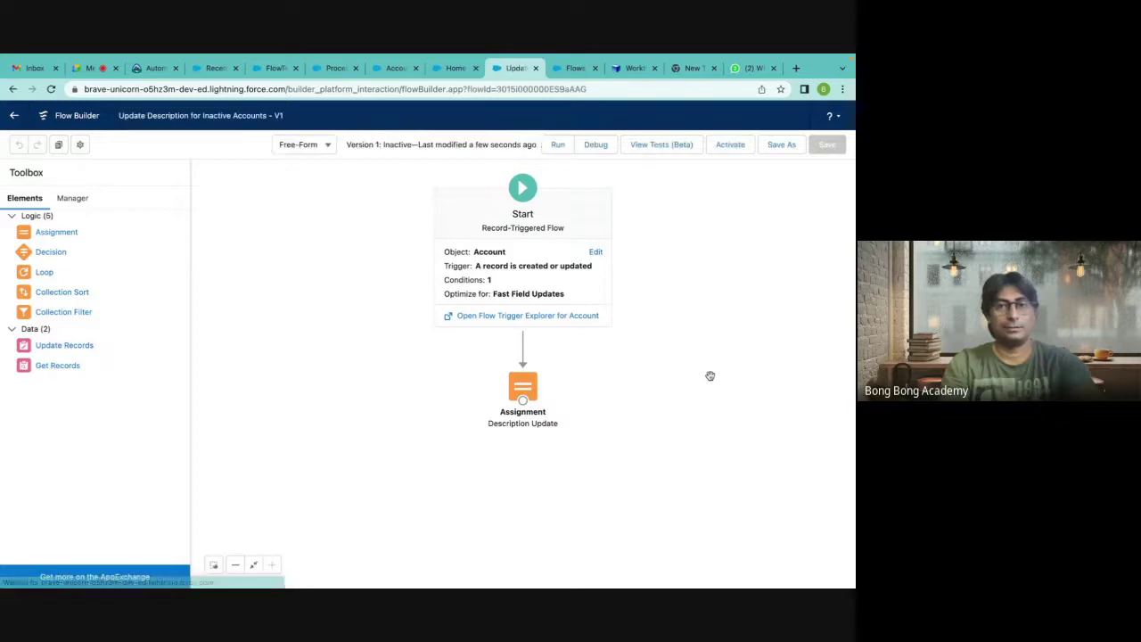
click(739, 147)
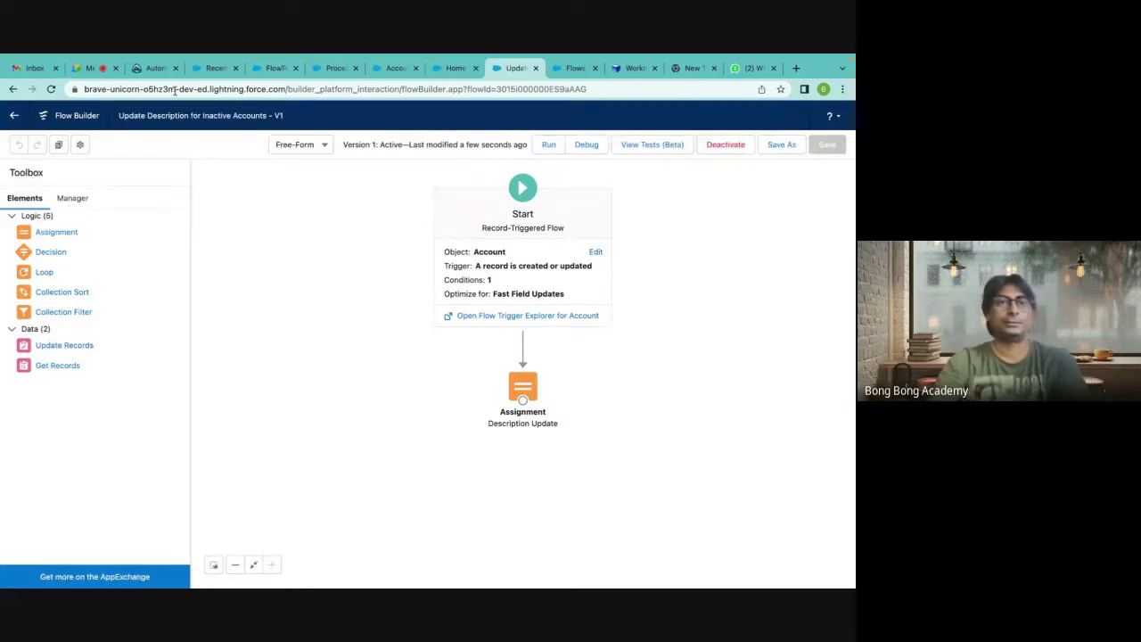
click(214, 68)
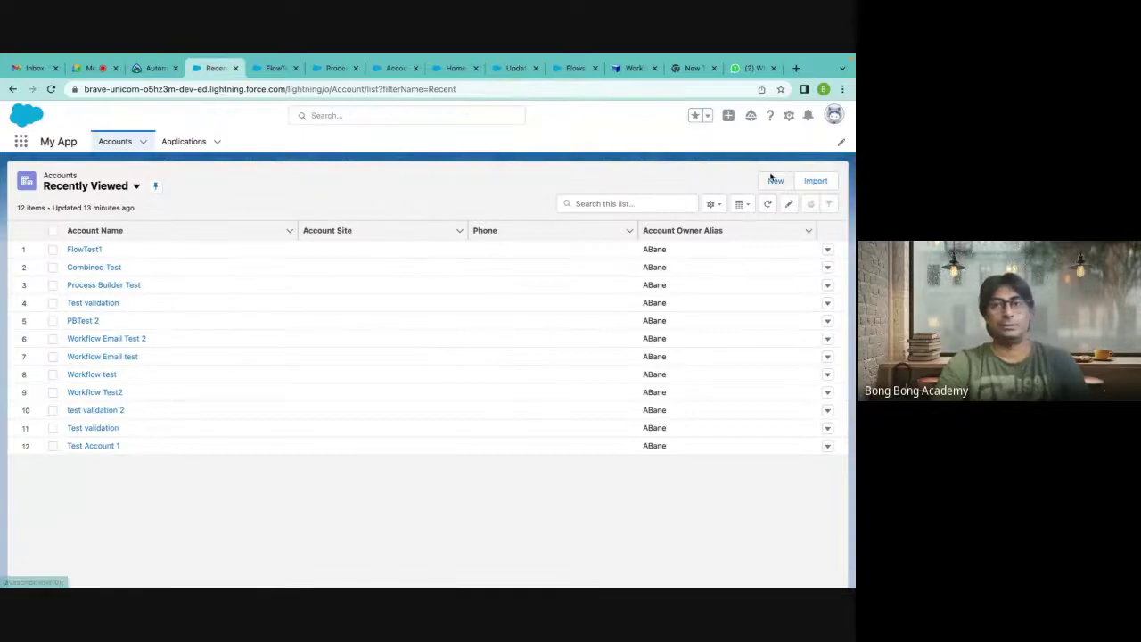
Create and save a new account 'Inactive test' with SLA Serial Number 'asdfasdf' and Active set to No.
click(776, 181)
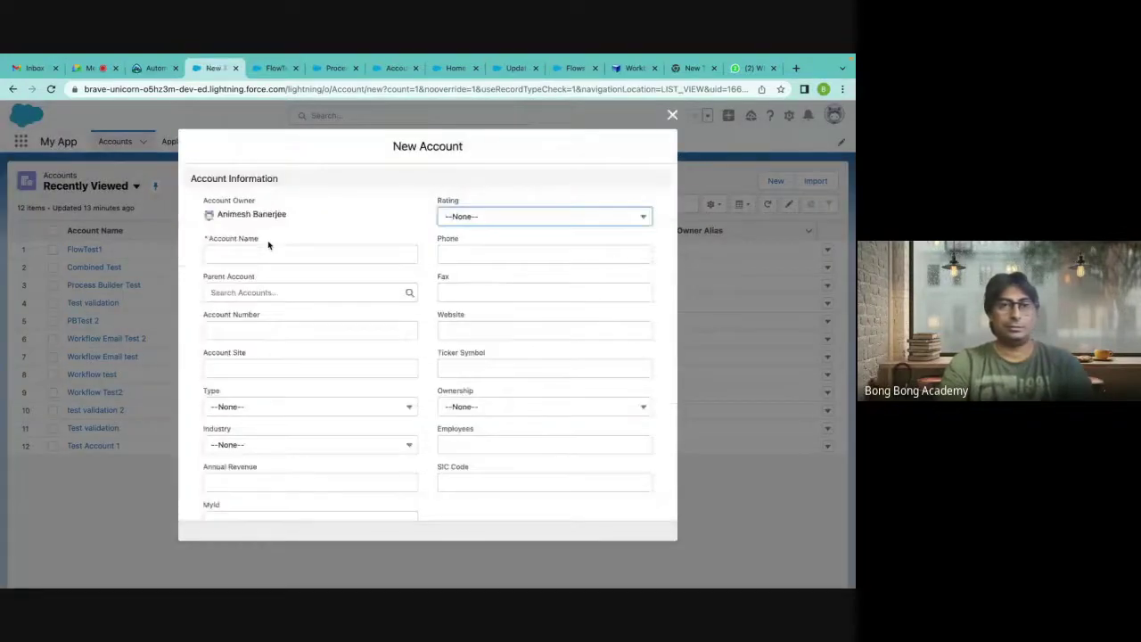
click(212, 254)
text(In)
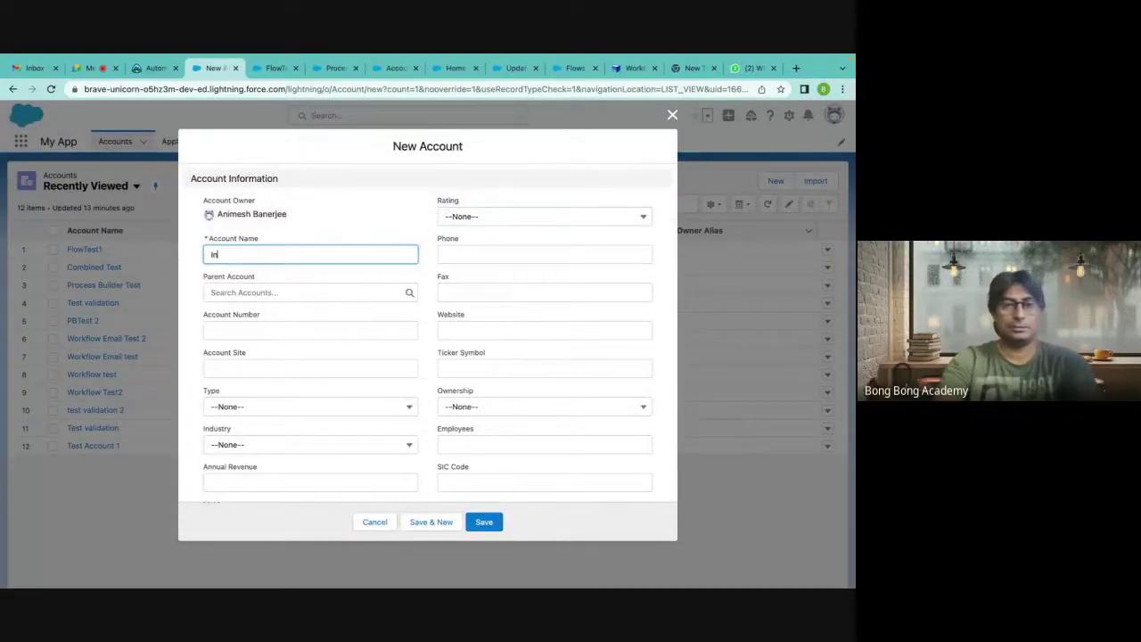
text(active test)
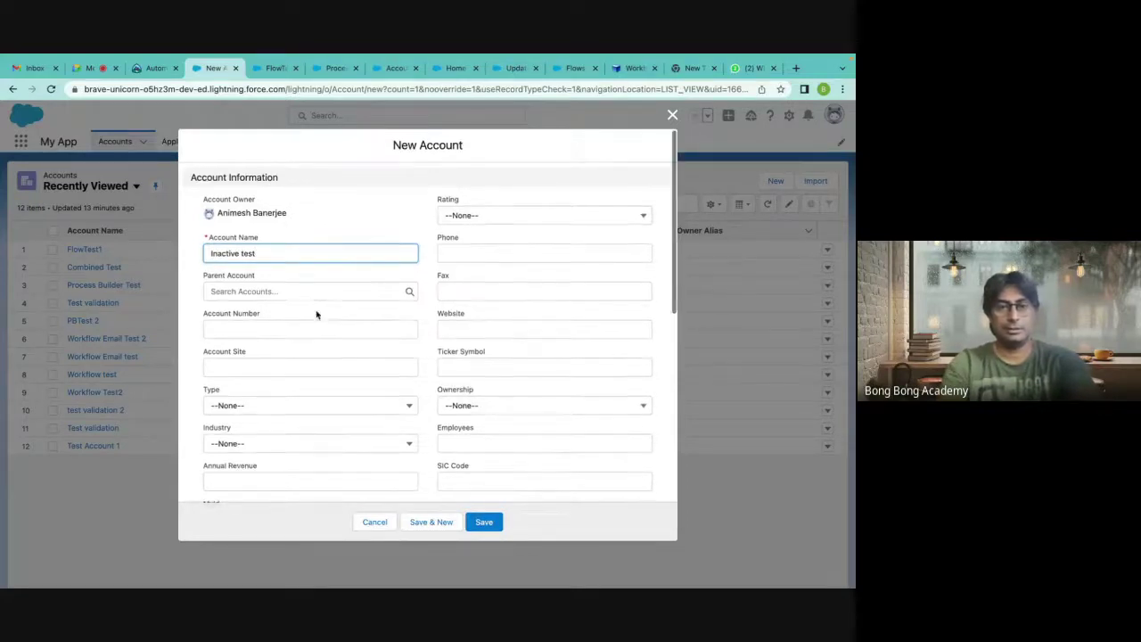
scroll(316, 314, down, 5)
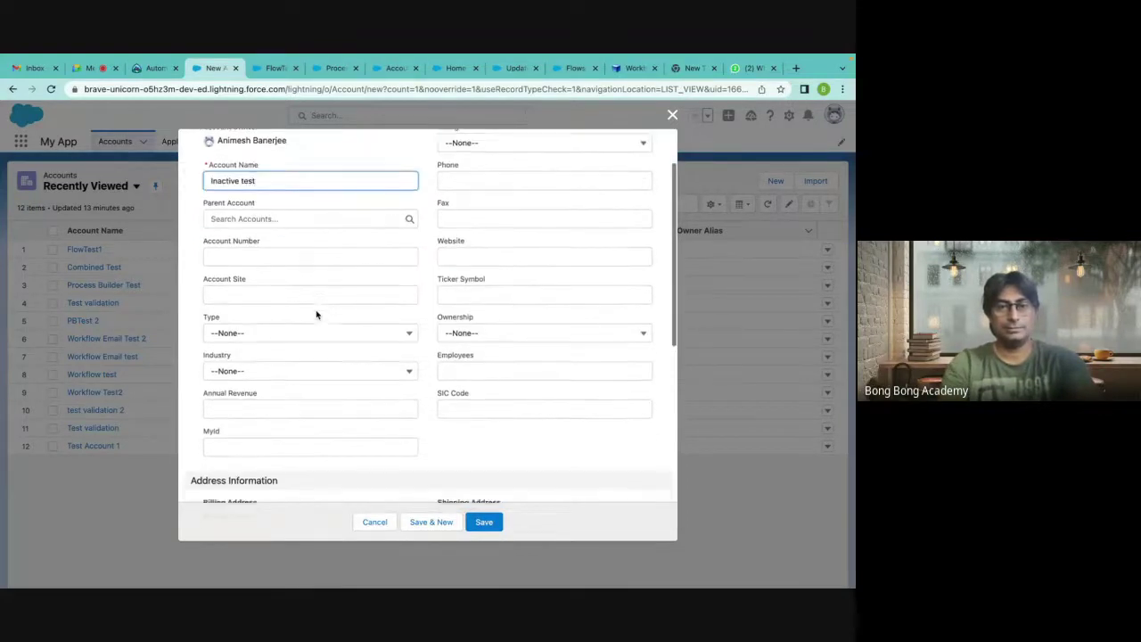
click(450, 409)
text(asdfasdf)
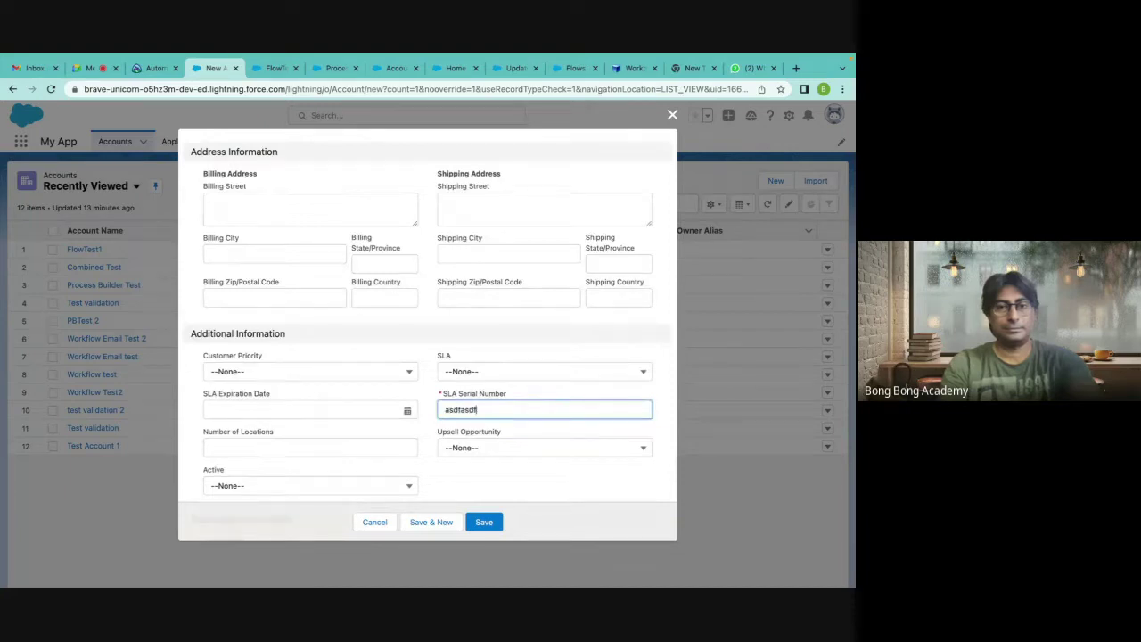
scroll(228, 406, down, 2)
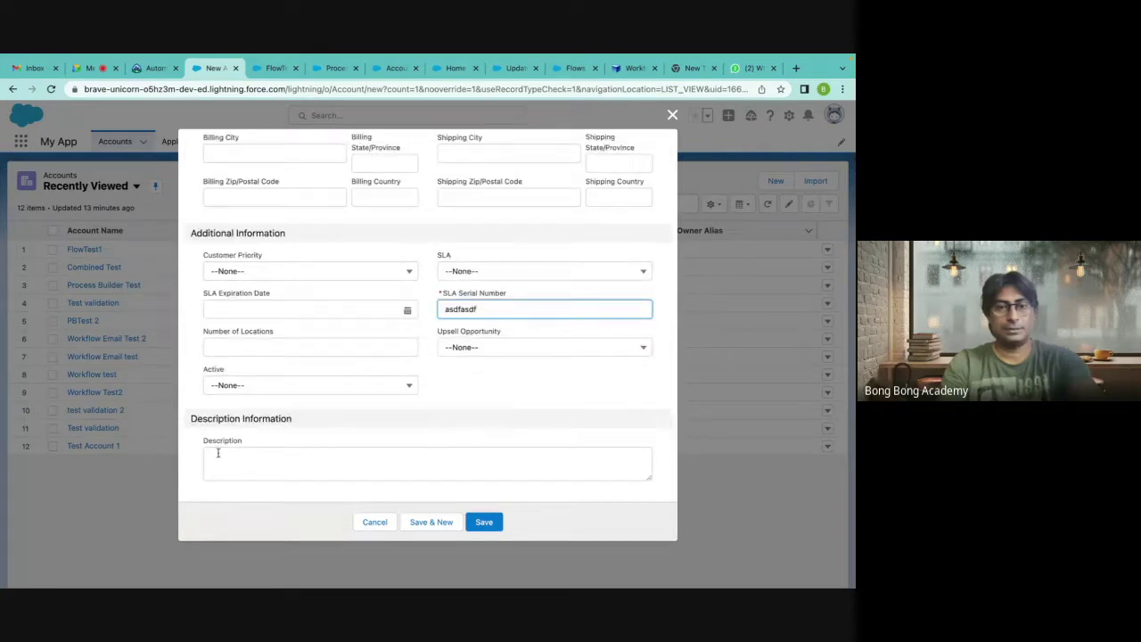
click(260, 385)
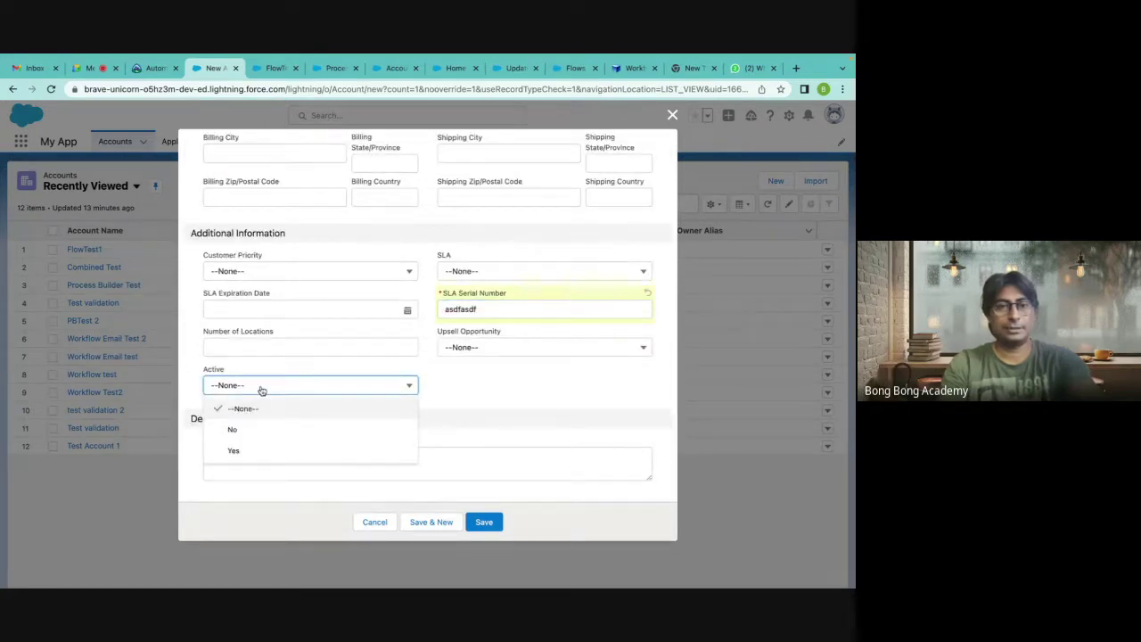
click(245, 430)
click(484, 523)
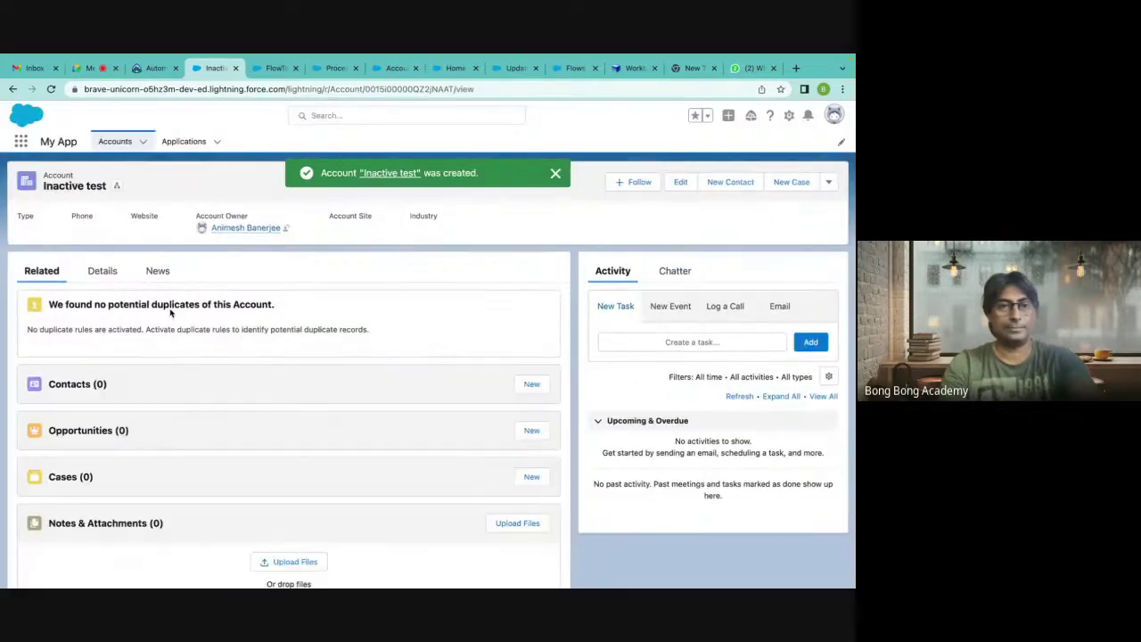
Show the account's Details and highlight the Description text set by the flow.
click(107, 271)
scroll(177, 371, down, 5)
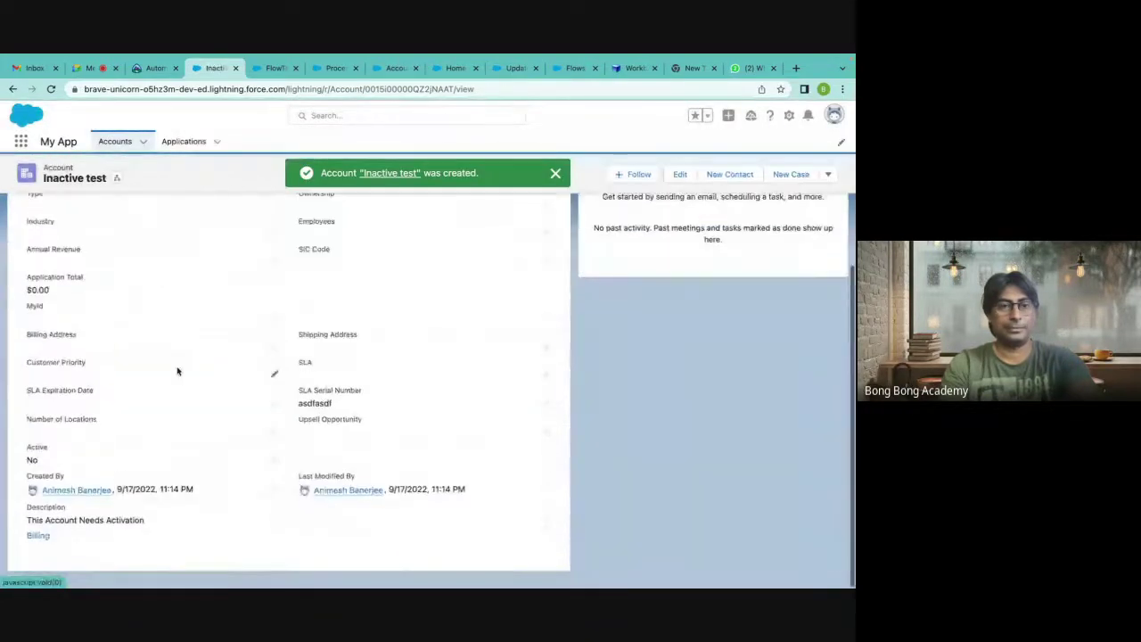
drag(24, 531, 186, 532)
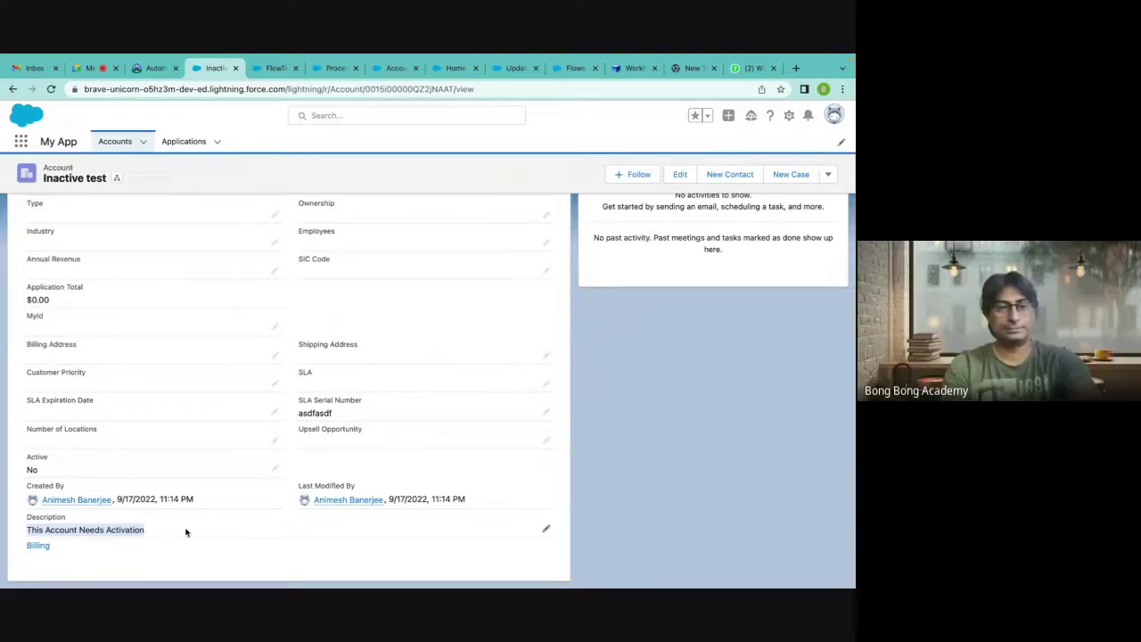
Change the account's Active field to Yes, save, and check the new activation Description.
click(275, 468)
click(148, 481)
click(123, 522)
scroll(318, 469, down, 2)
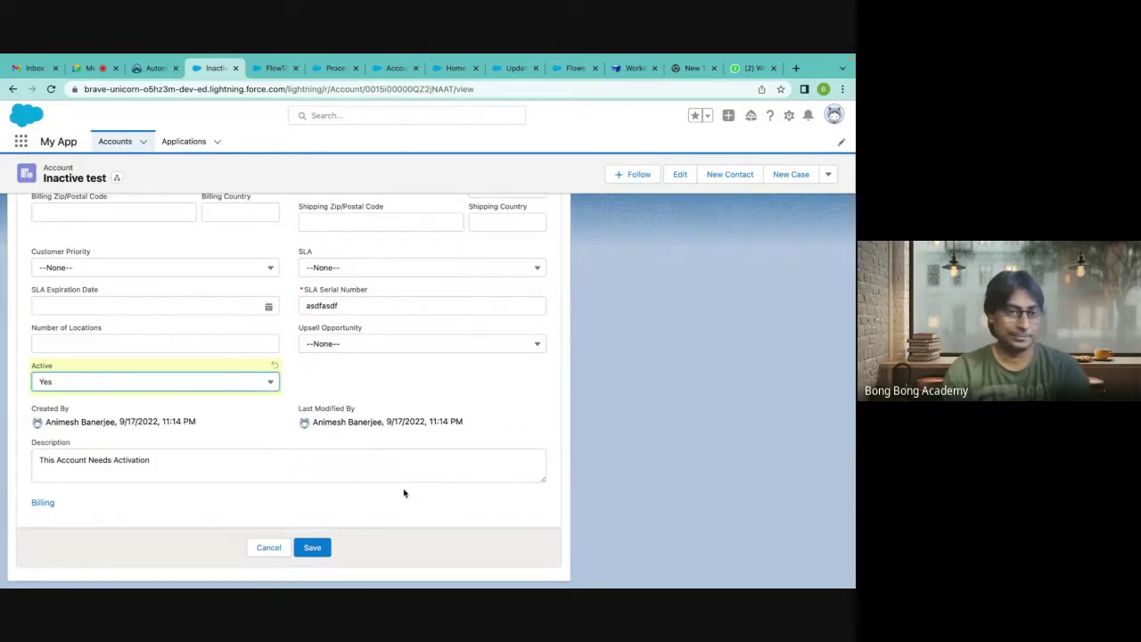
click(312, 548)
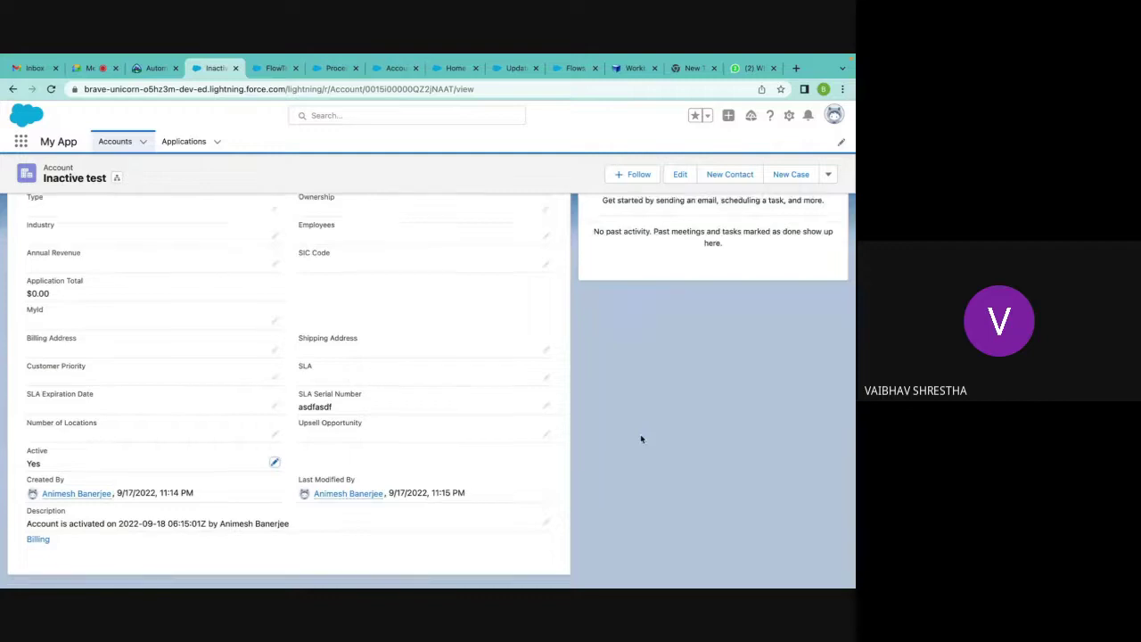
mouse_move(20, 533)
mouse_down()
mouse_move(53, 546)
mouse_move(281, 528)
mouse_move(140, 522)
mouse_move(26, 535)
mouse_up()
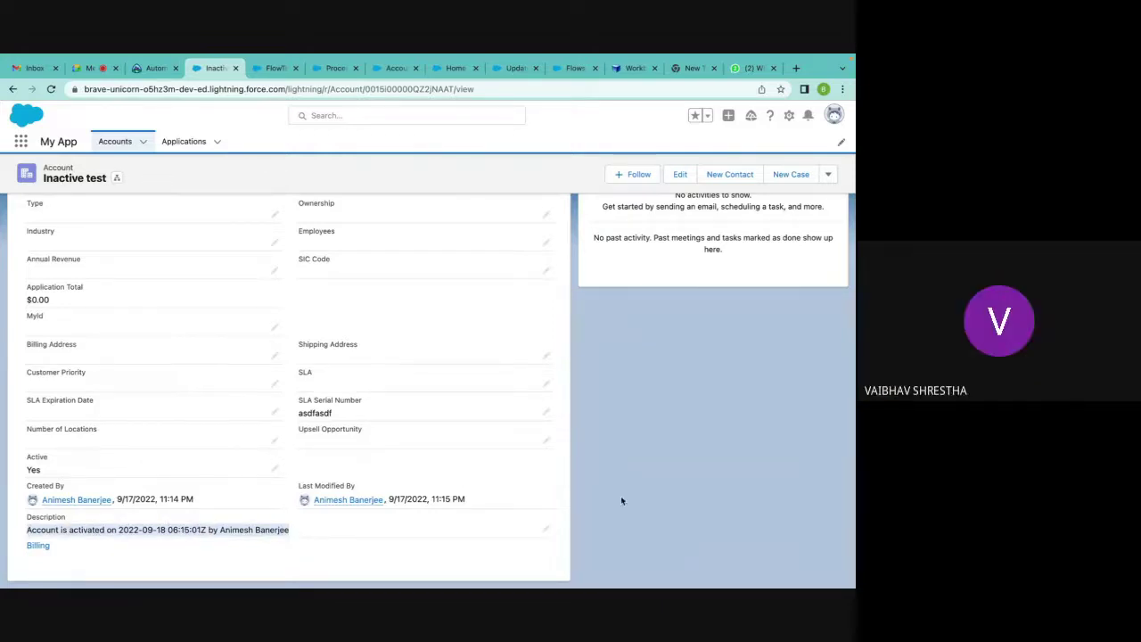
click(653, 442)
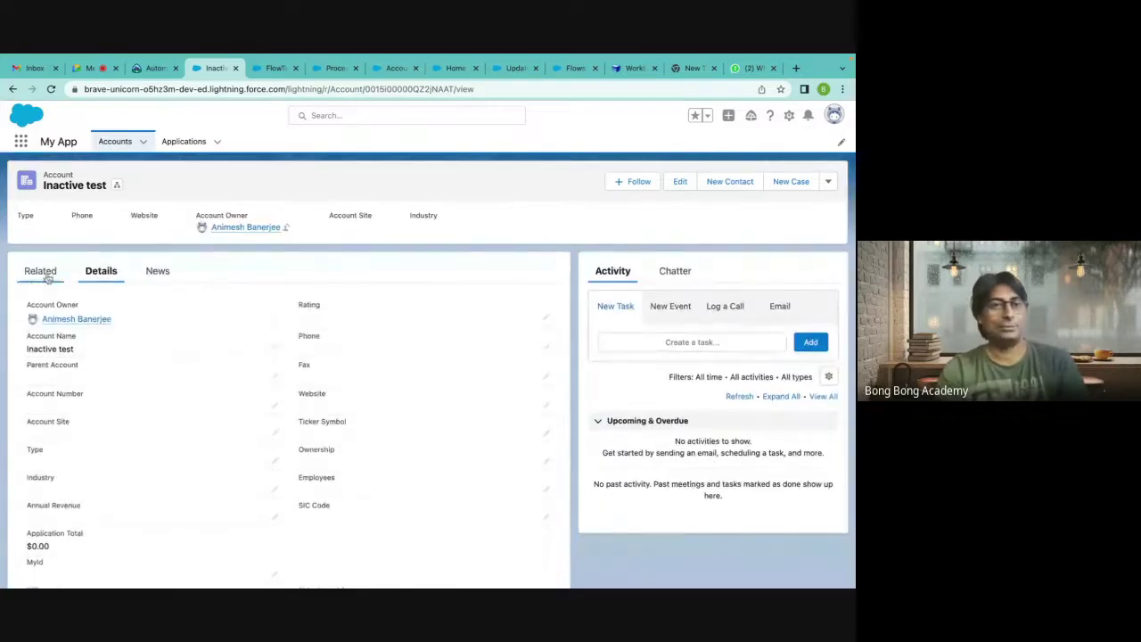
Check the Related tab's Contacts list showing one auto-created contact, then switch to the WhatsApp Web chat.
click(42, 271)
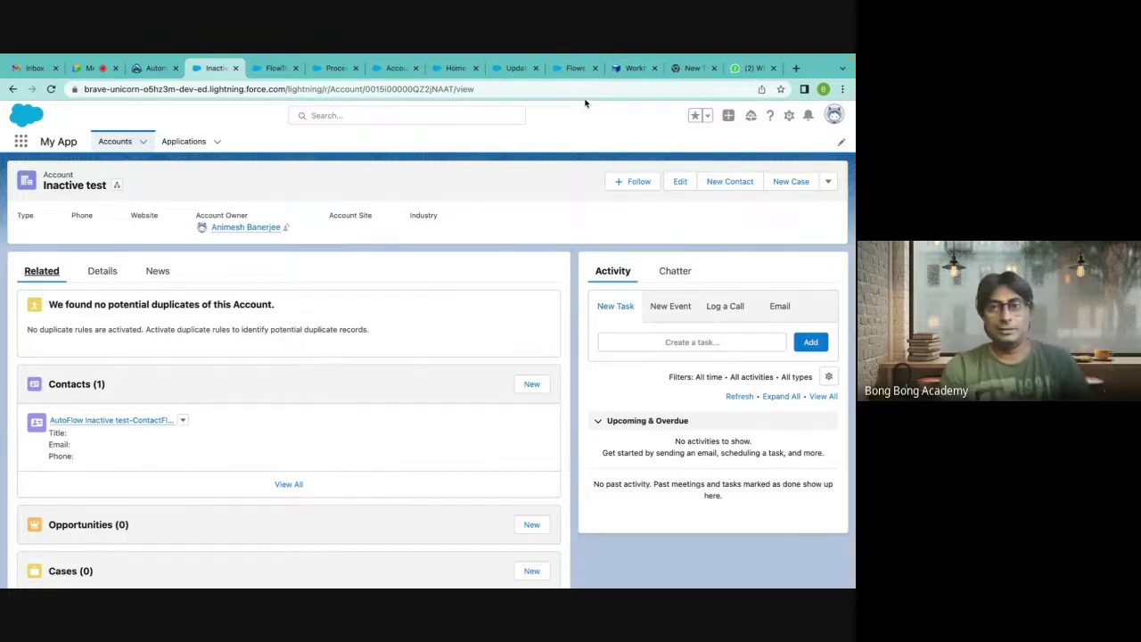
click(741, 74)
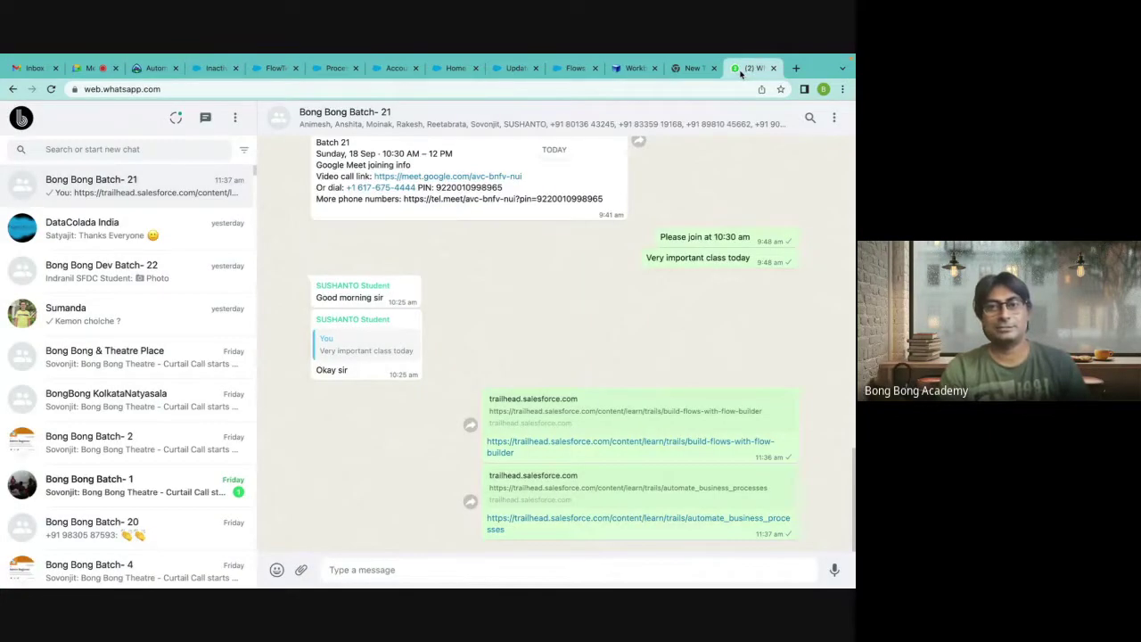
Switch to the Trailhead trail page, then back to the Inactive test account tab.
click(159, 70)
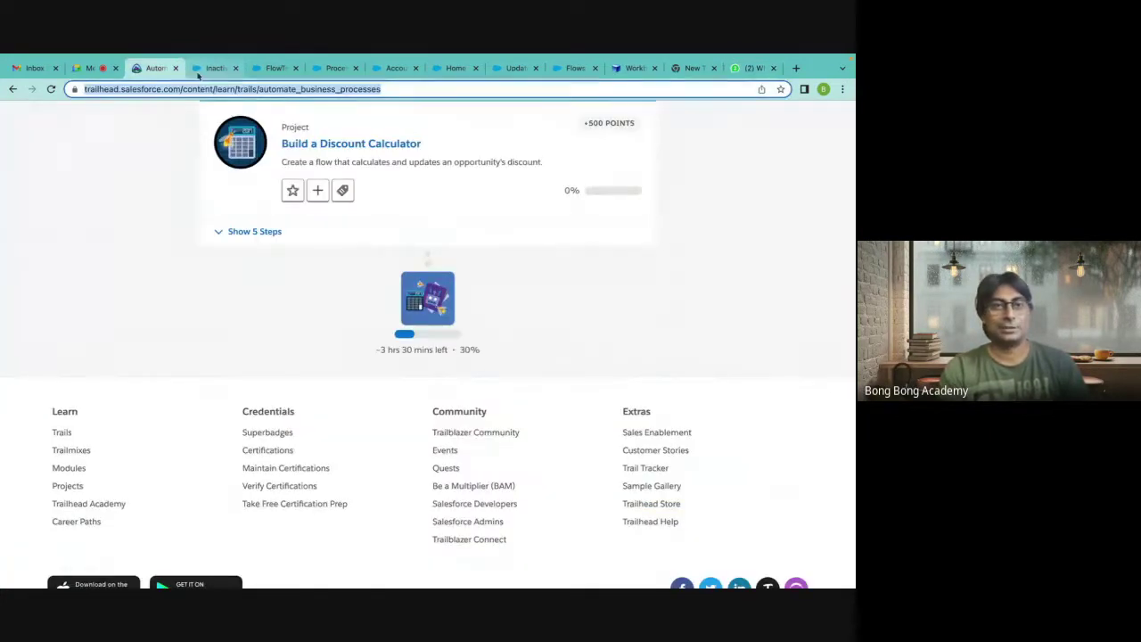
click(199, 71)
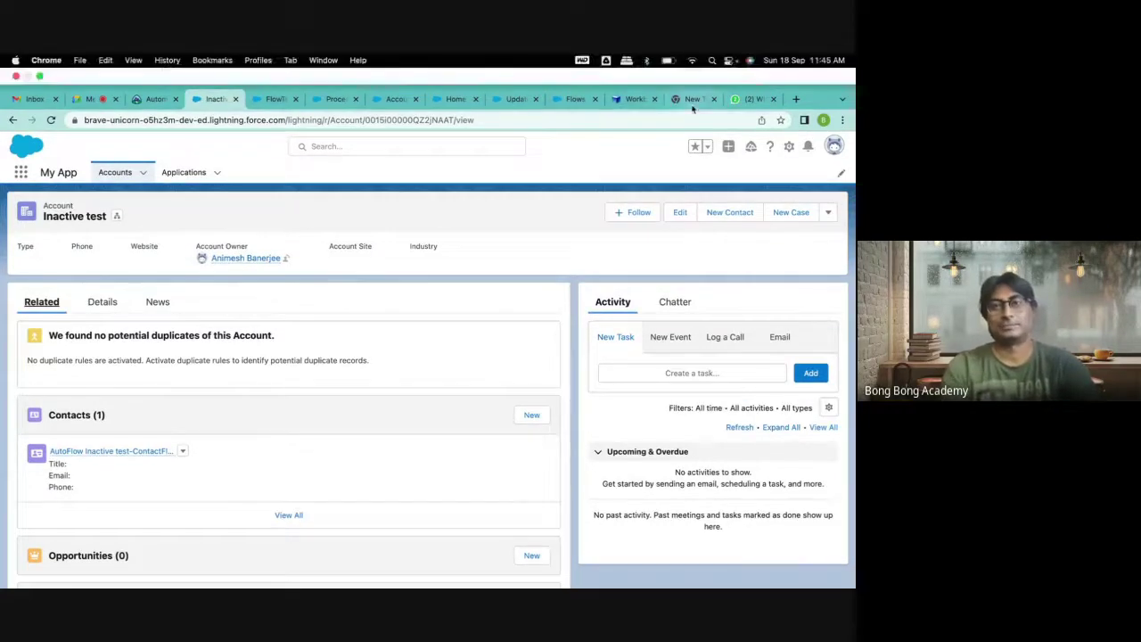
Close the empty new tab and the Update Description for Inactive Accounts flow builder.
click(694, 99)
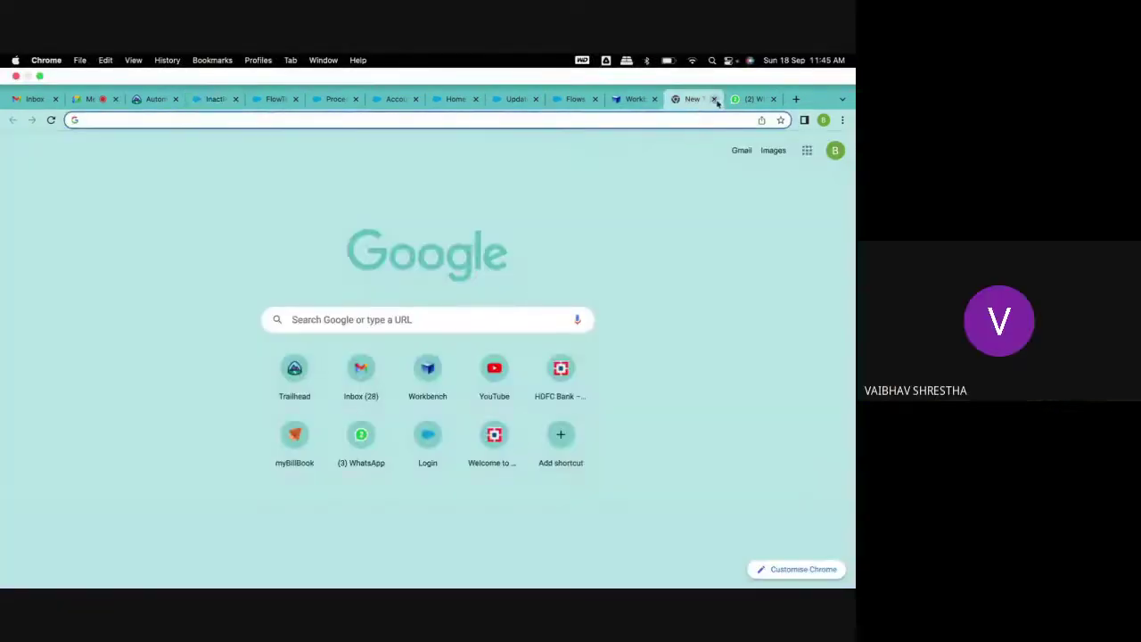
click(714, 99)
click(631, 99)
click(574, 100)
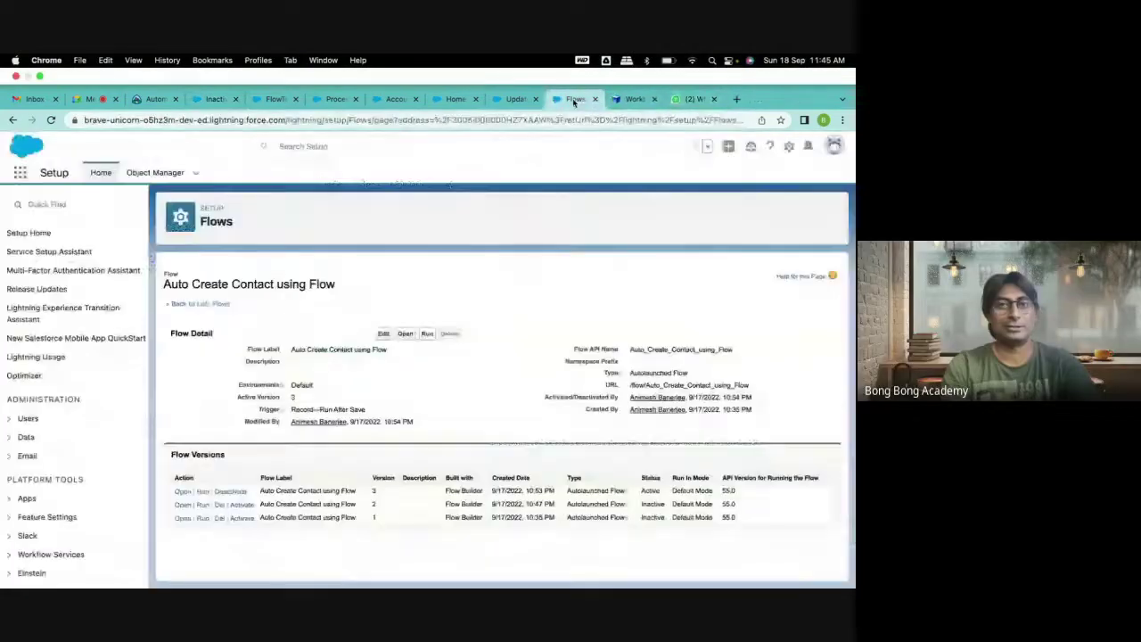
click(515, 99)
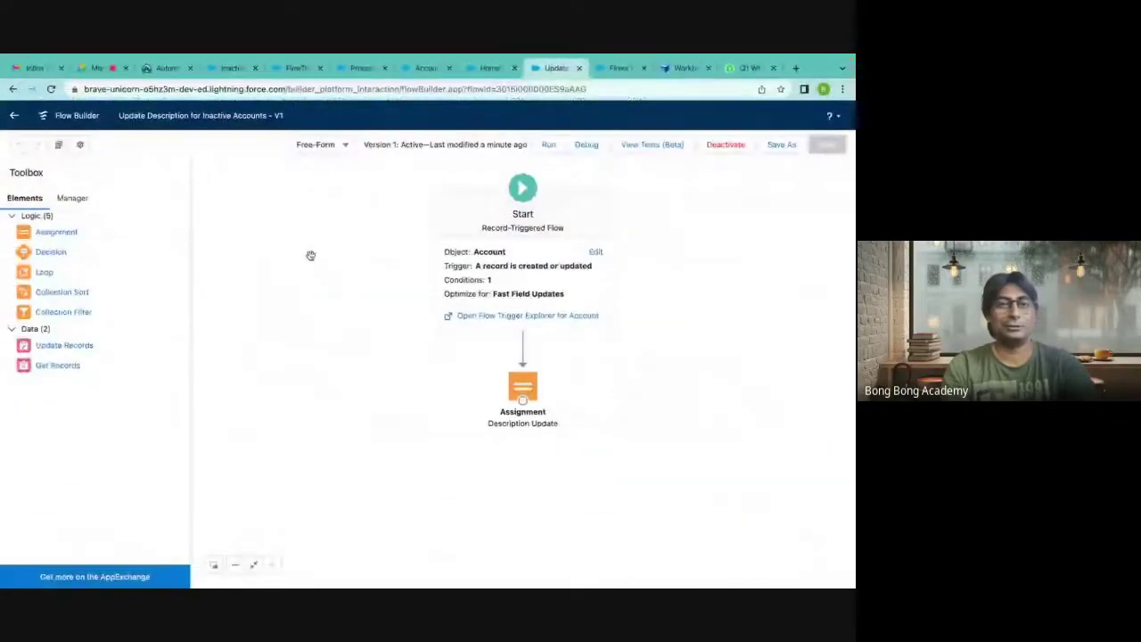
drag(310, 255, 308, 243)
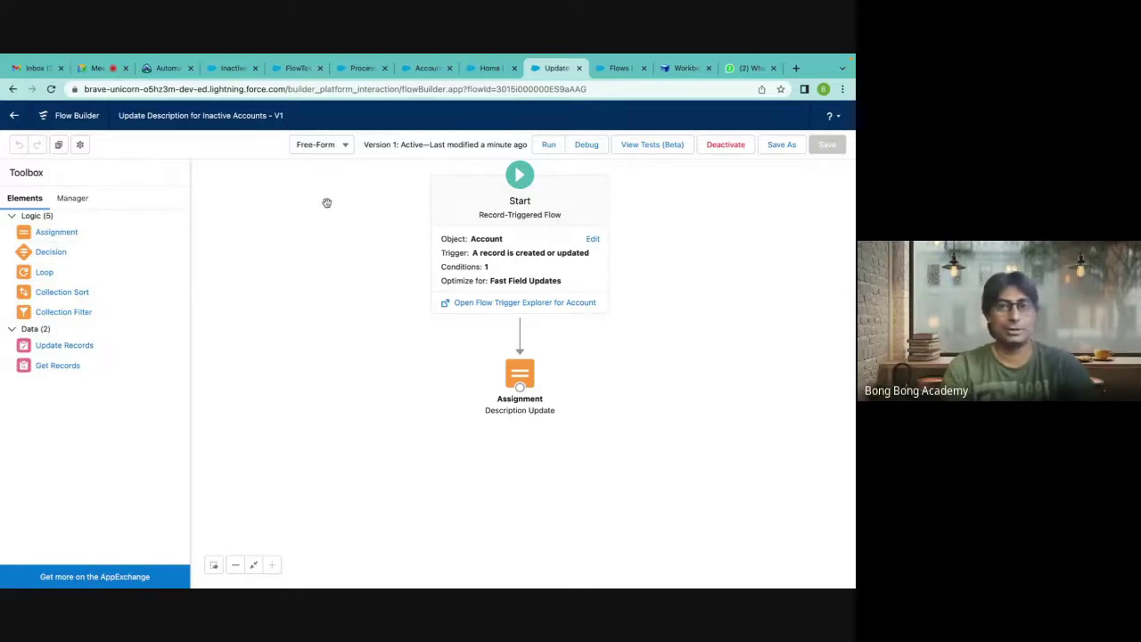
click(578, 68)
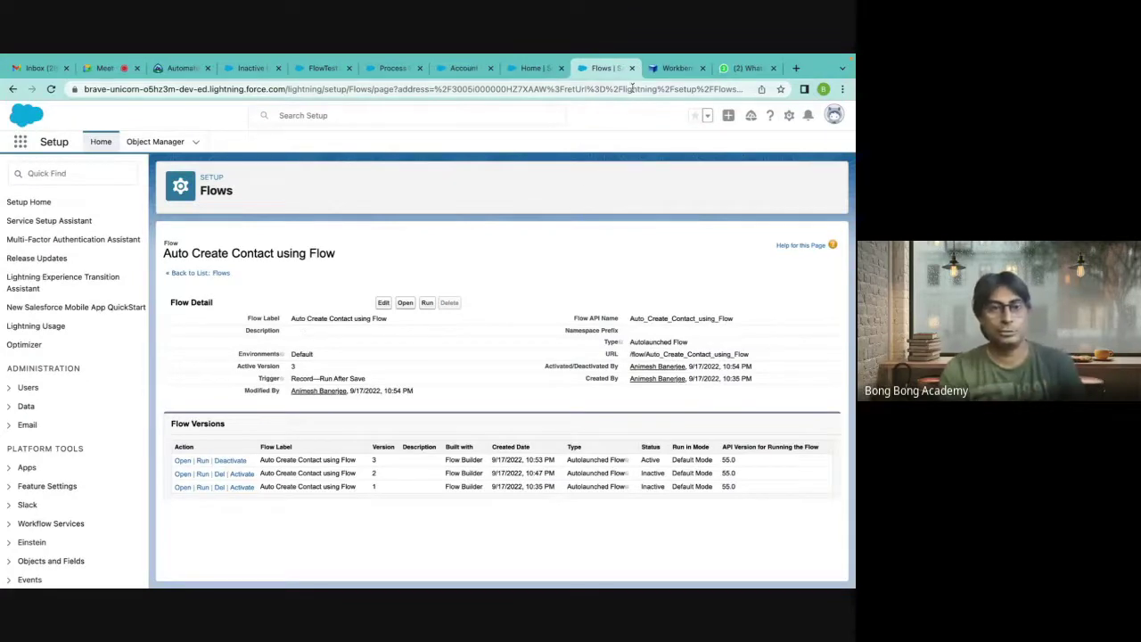
Search Quick Find for 'flow' and open the Flows list.
click(30, 173)
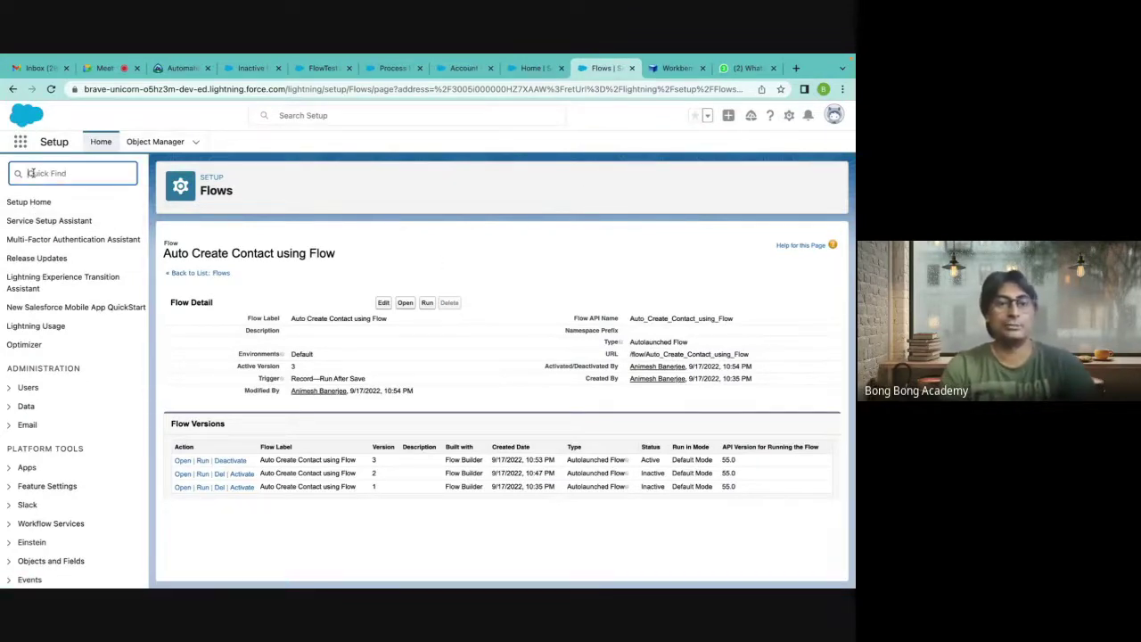
text(flow)
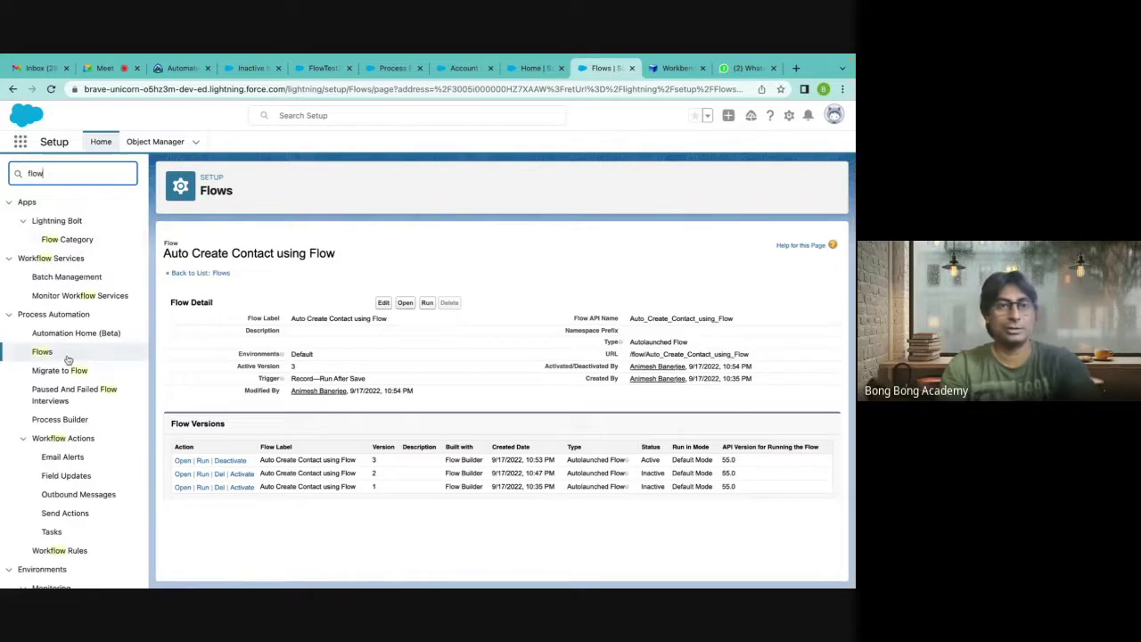
click(42, 351)
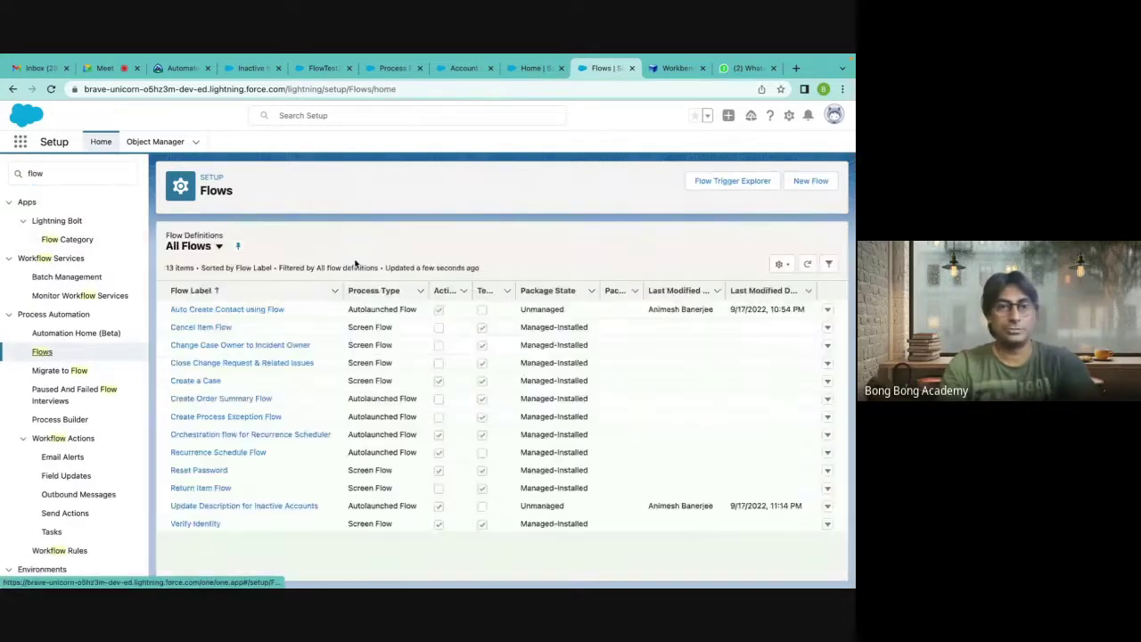
Open Auto Create Contact using Flow and inspect the Get Contacts element's settings.
click(238, 312)
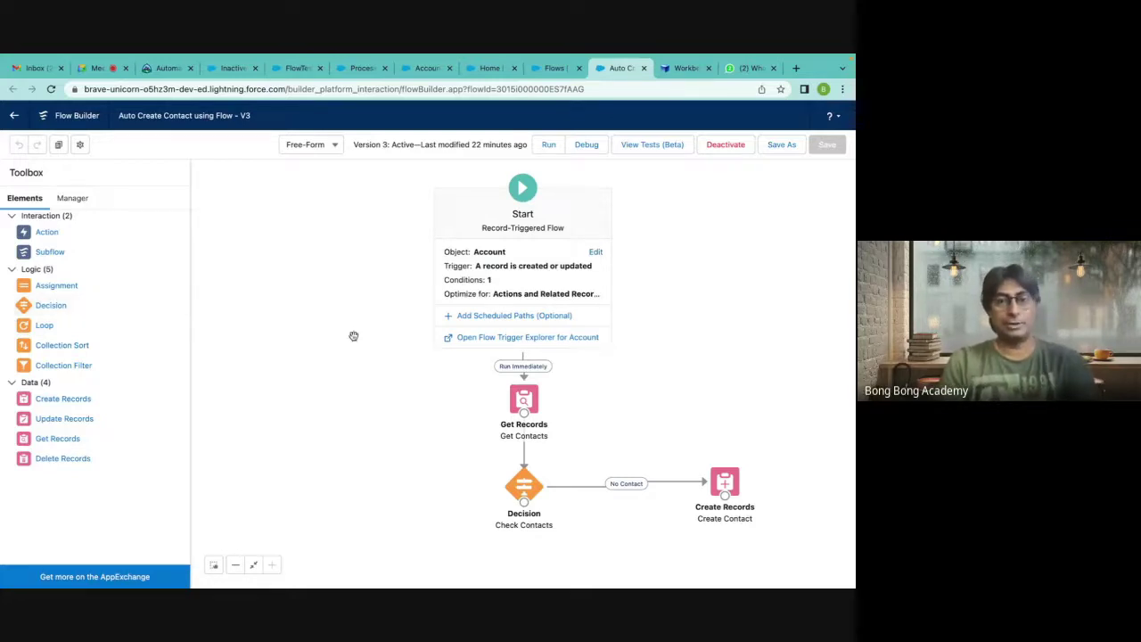
double_click(525, 398)
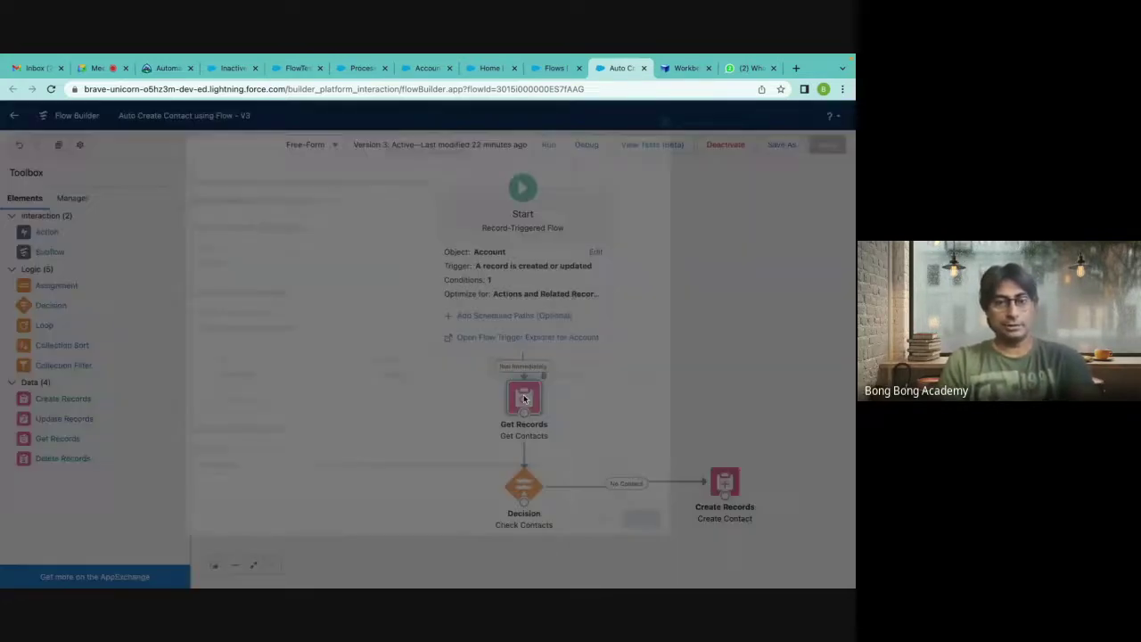
click(672, 115)
click(64, 208)
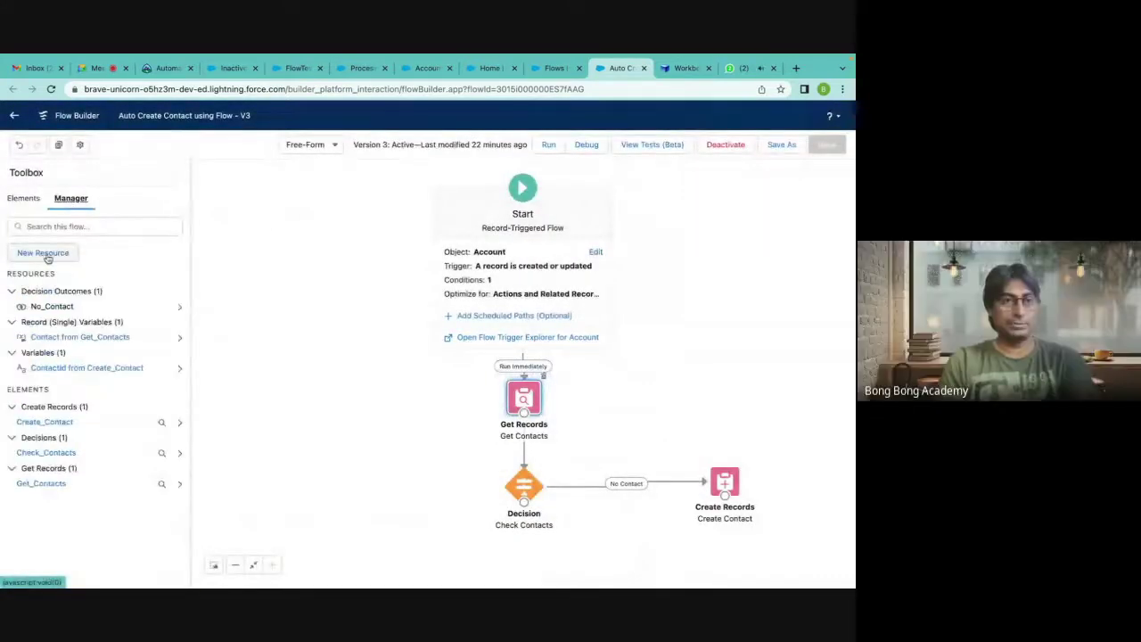
Set the Create Contact element to use all values from a record and review available record resources.
double_click(718, 488)
scroll(298, 374, down, 2)
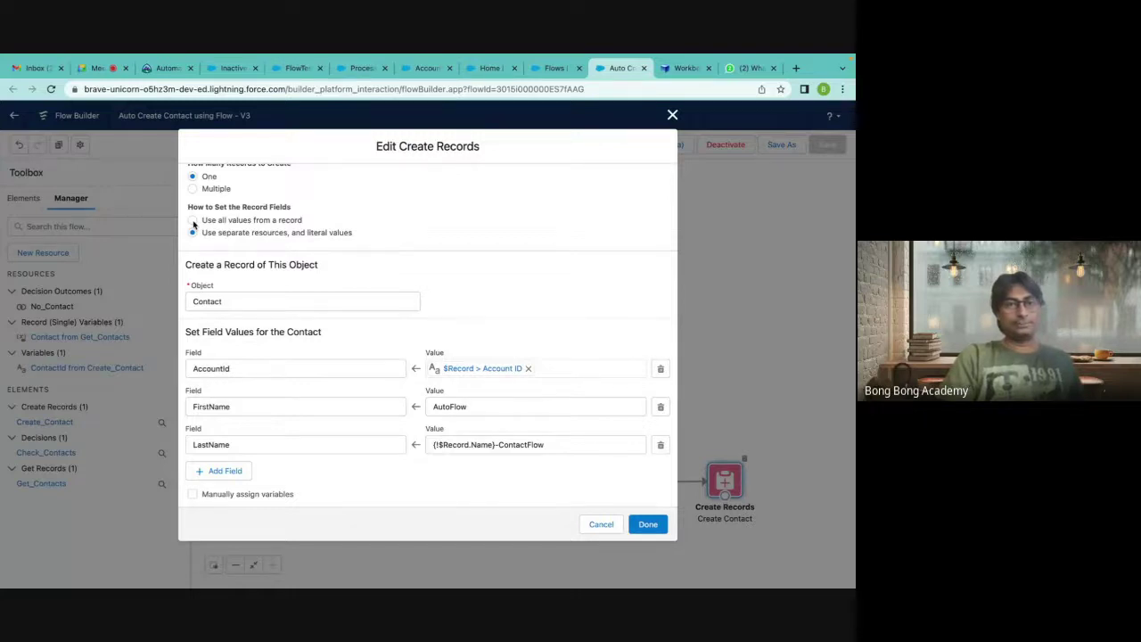
scroll(193, 224, up, 2)
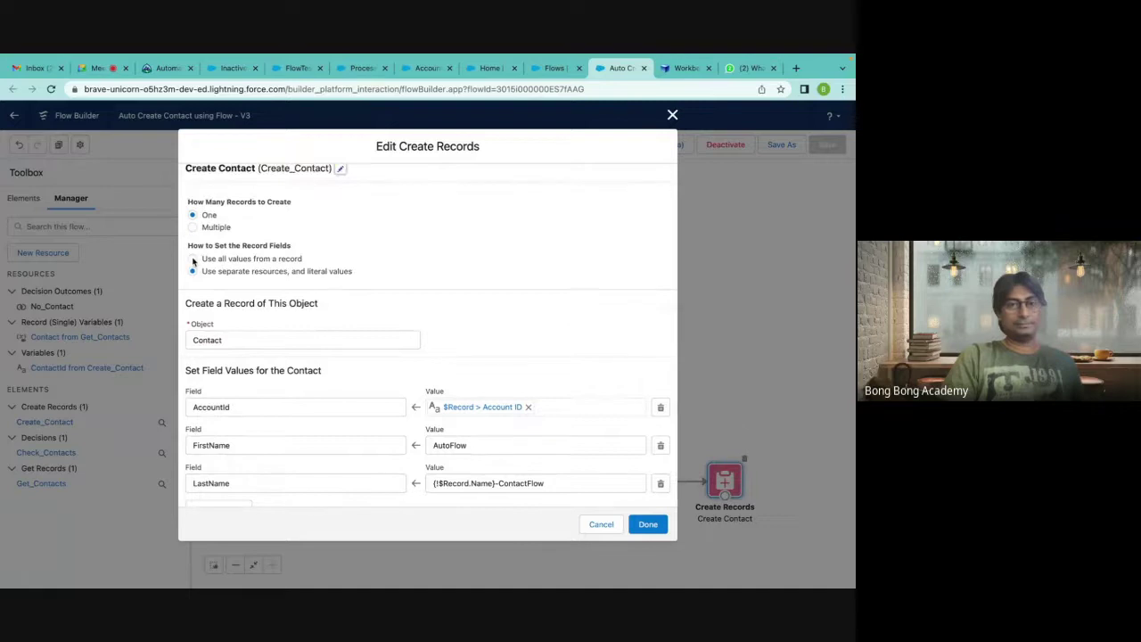
click(193, 259)
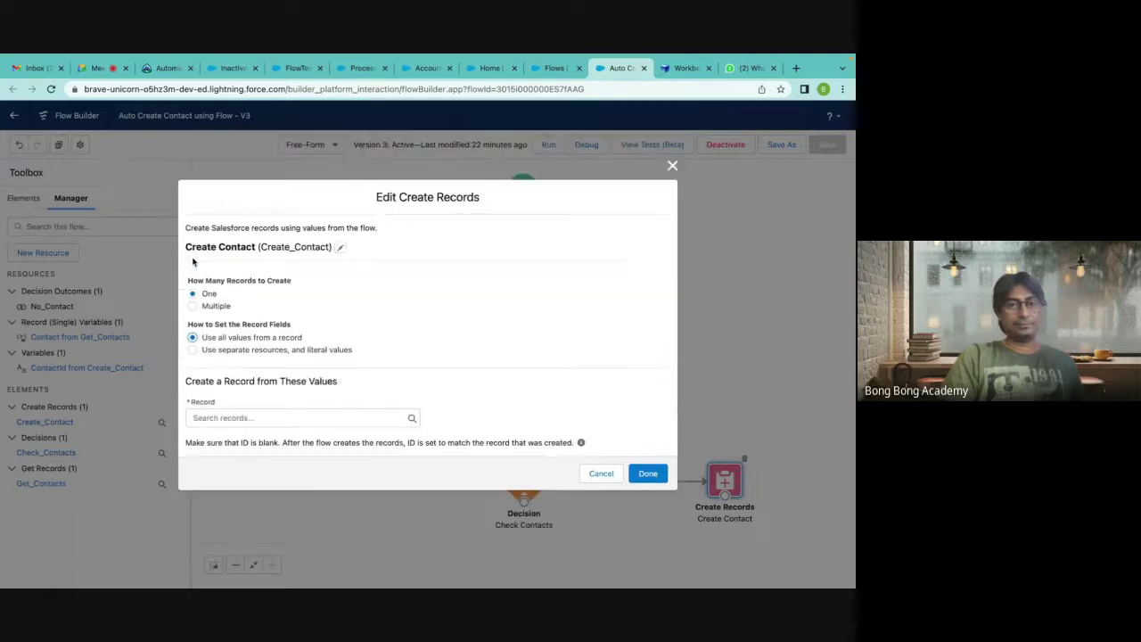
click(276, 418)
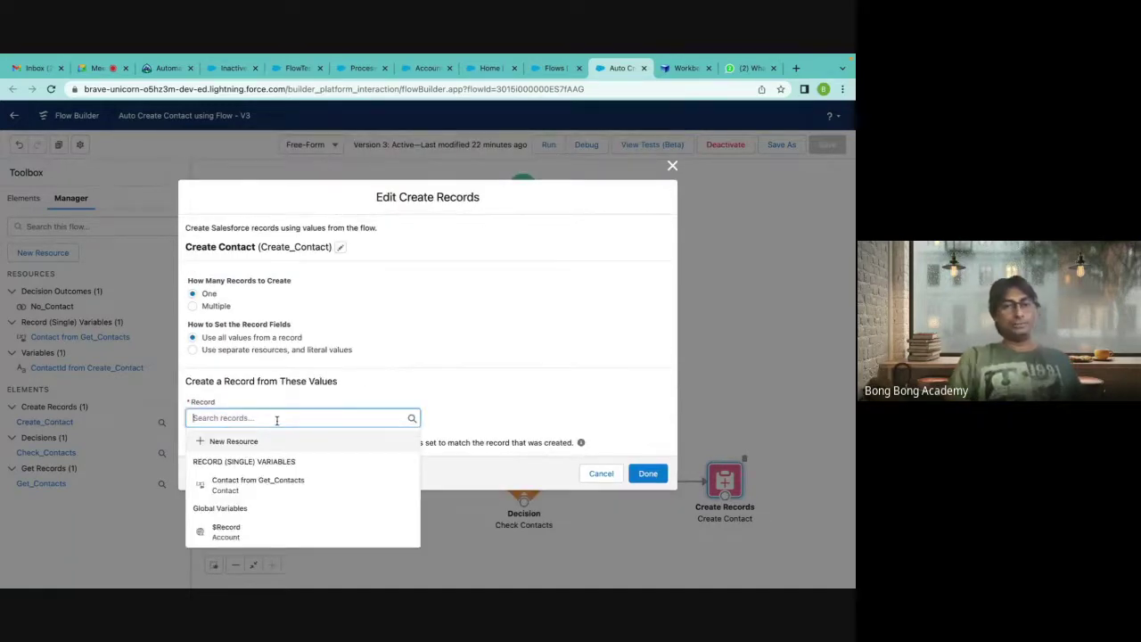
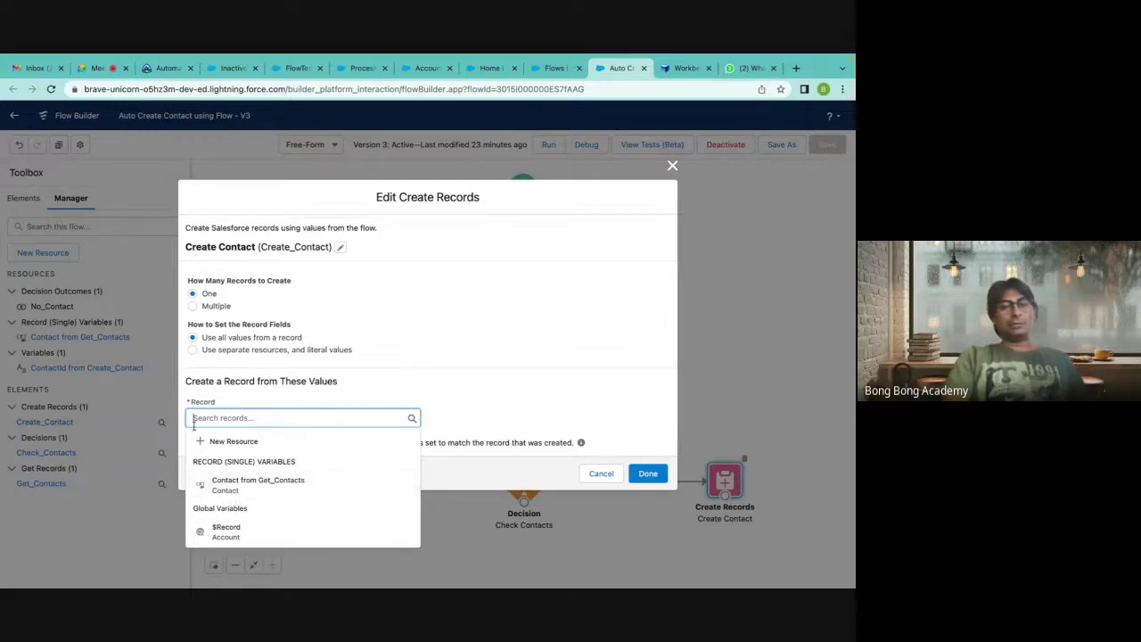
From the Record field, start a new Variable resource with API Name NewContact.
click(221, 442)
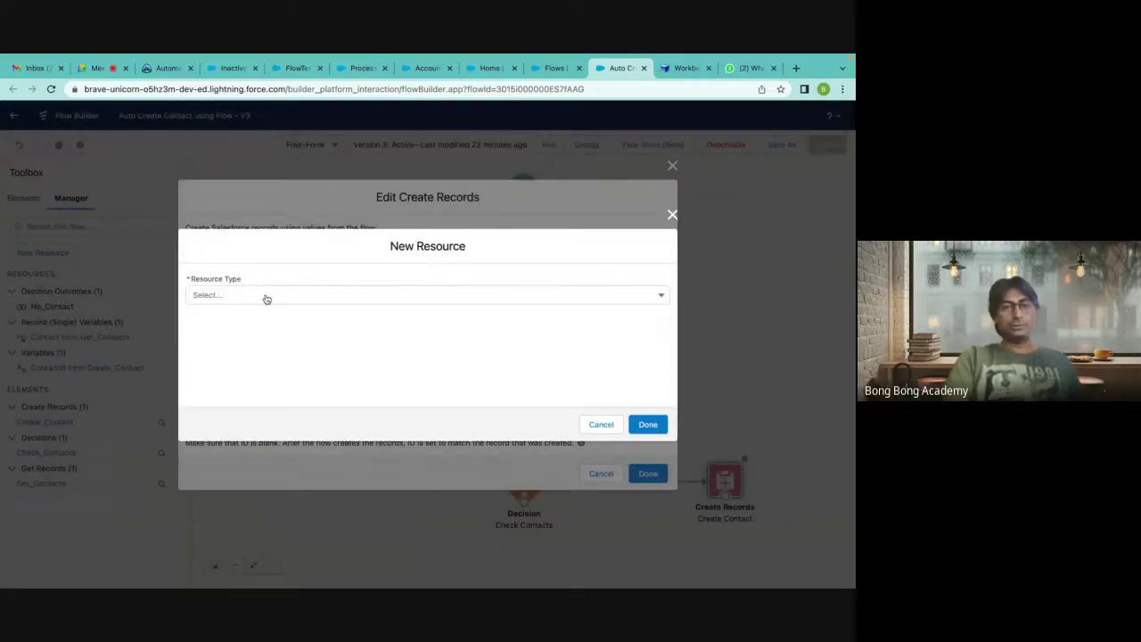
click(266, 298)
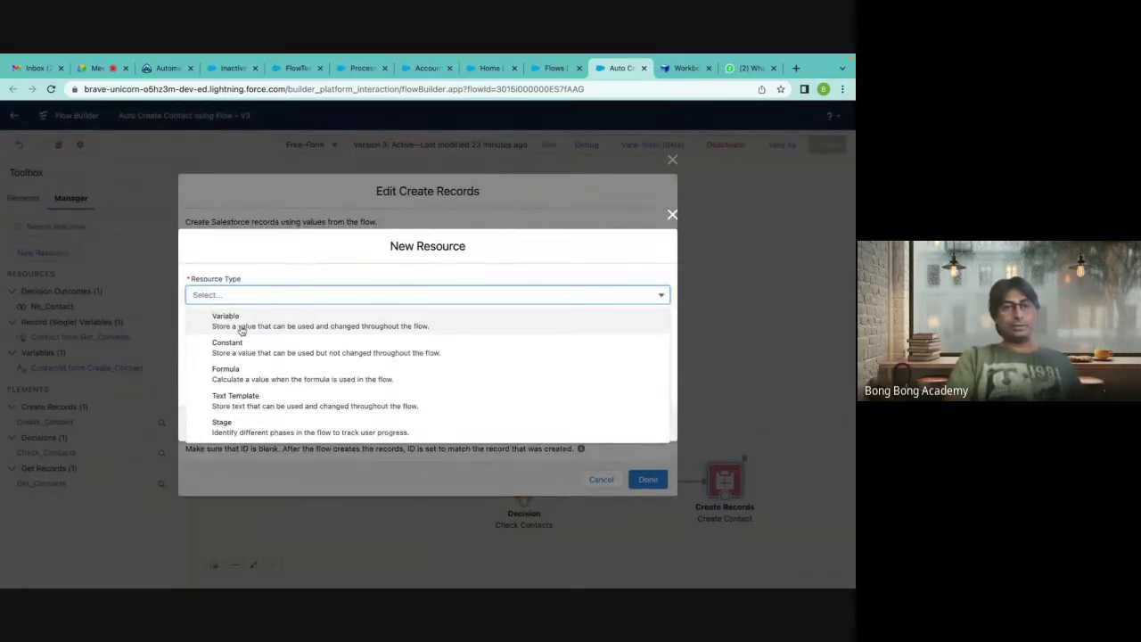
click(241, 328)
click(234, 318)
text(New)
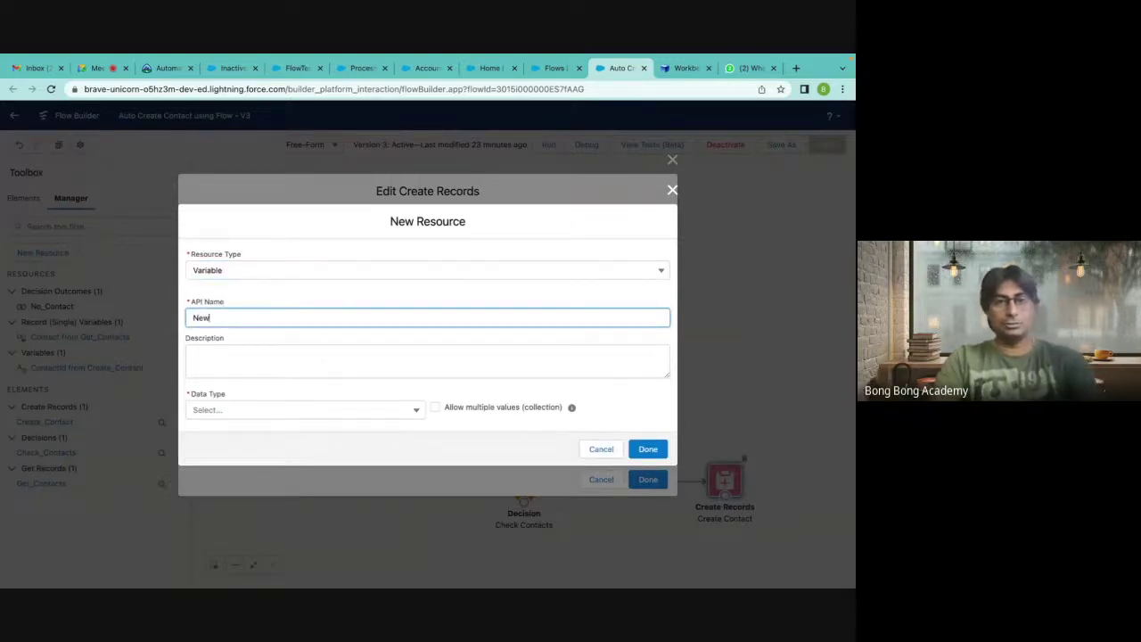
text( Contact)
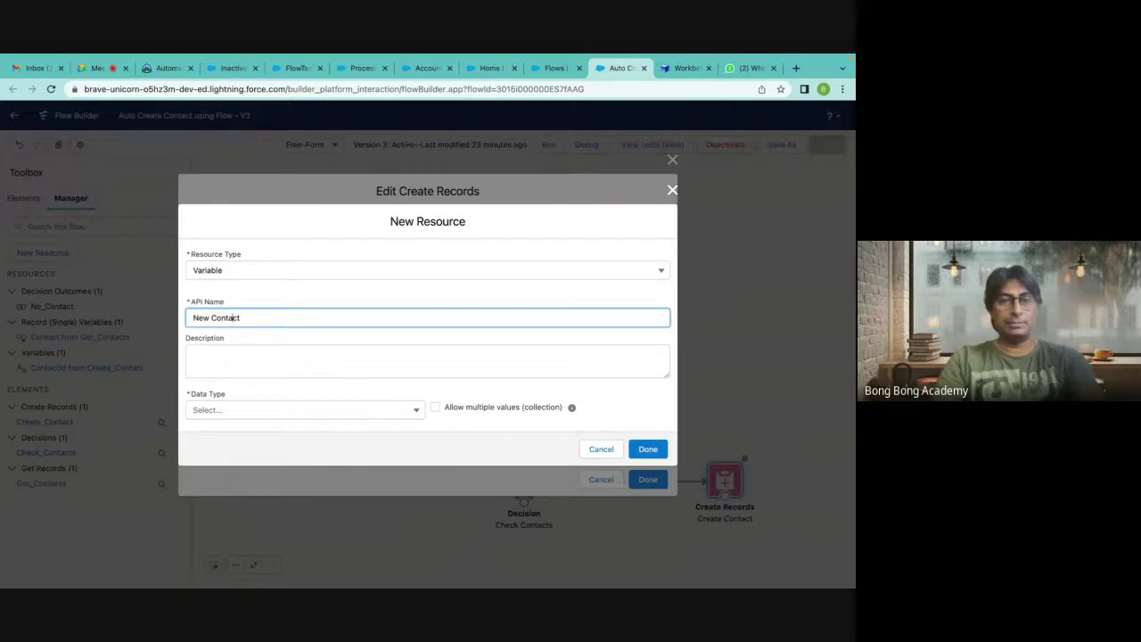
key(BackSpace)
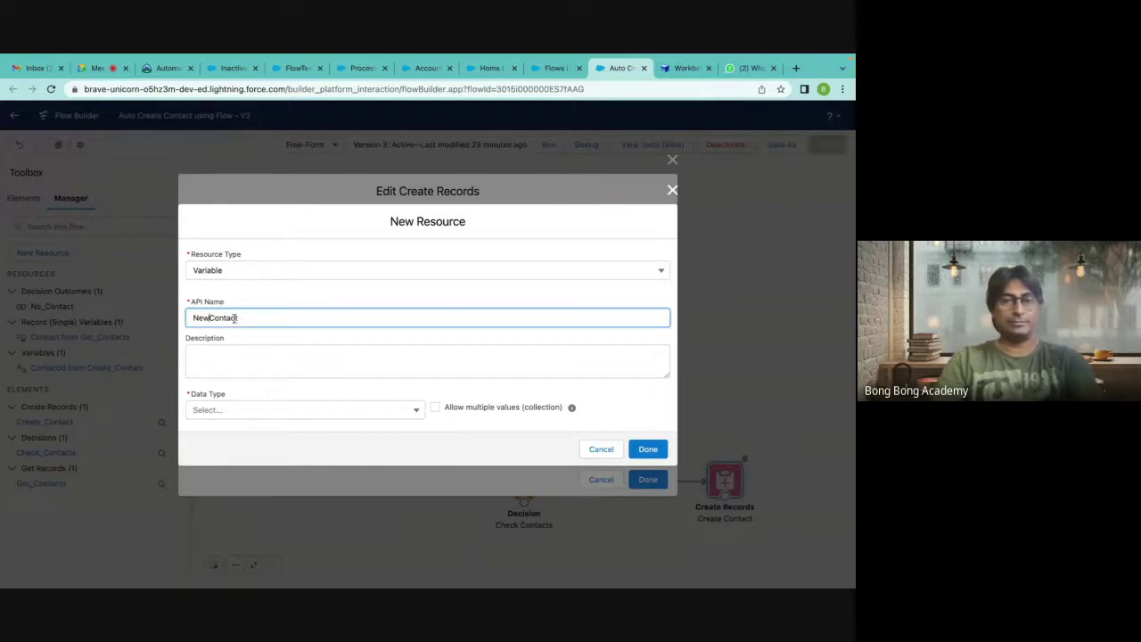
click(285, 352)
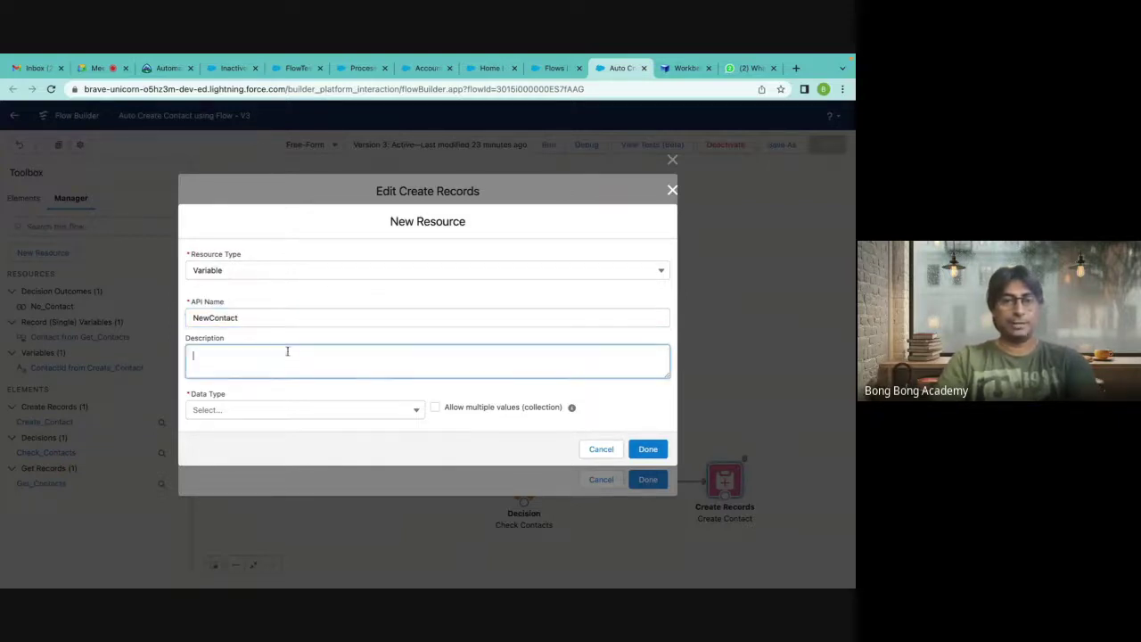
Give NewContact the Record data type for the Contact object and finish creating it.
click(344, 412)
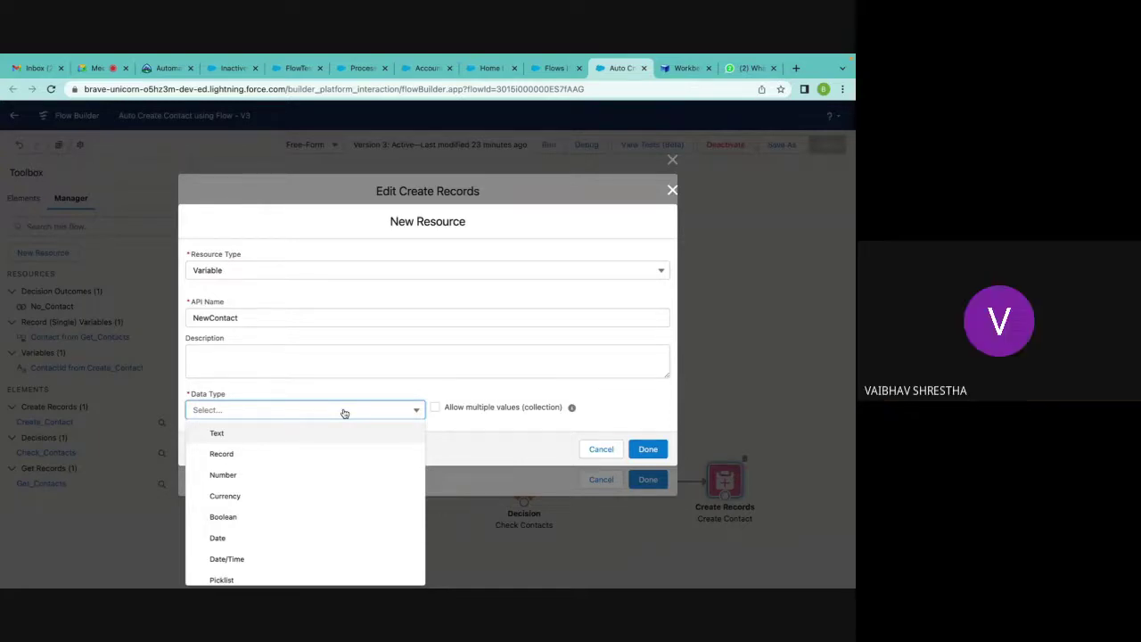
click(273, 455)
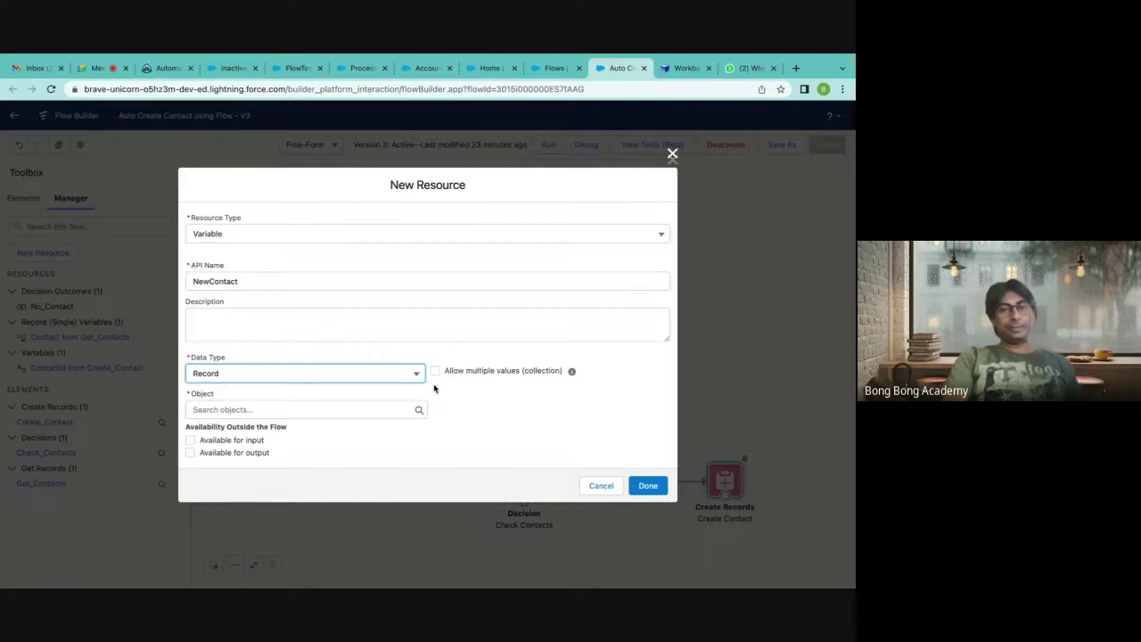
click(283, 408)
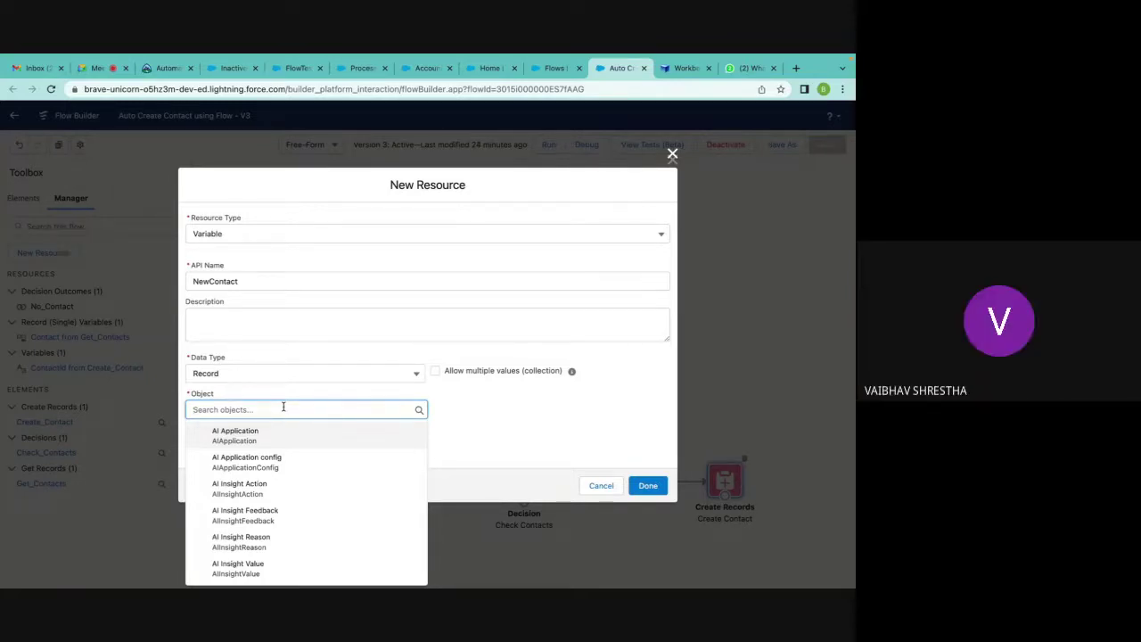
text(contac)
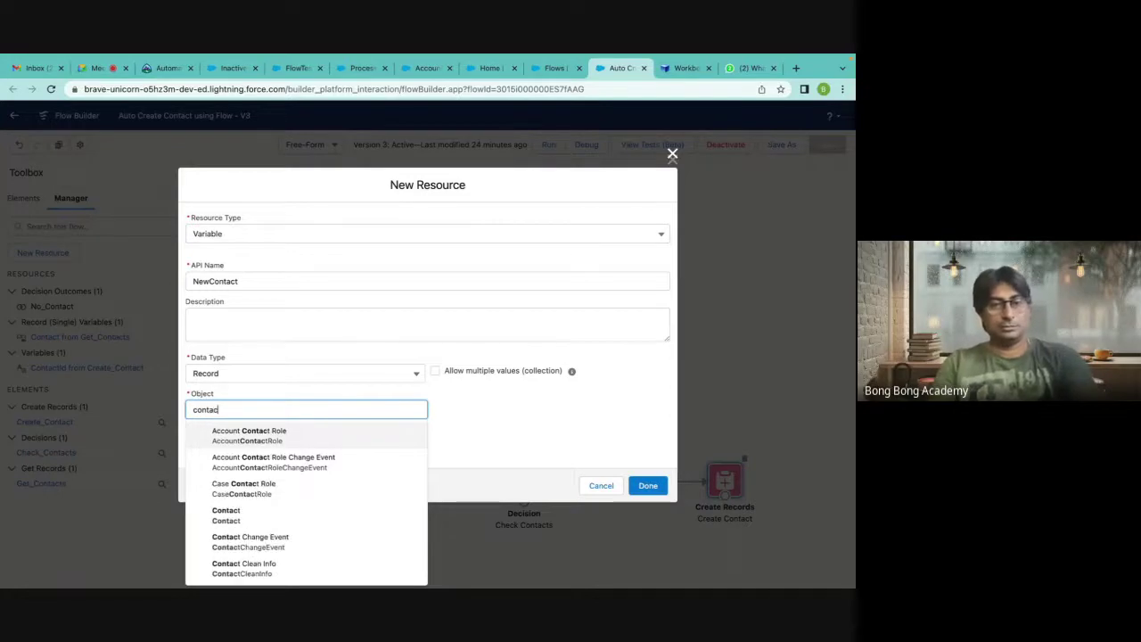
click(268, 514)
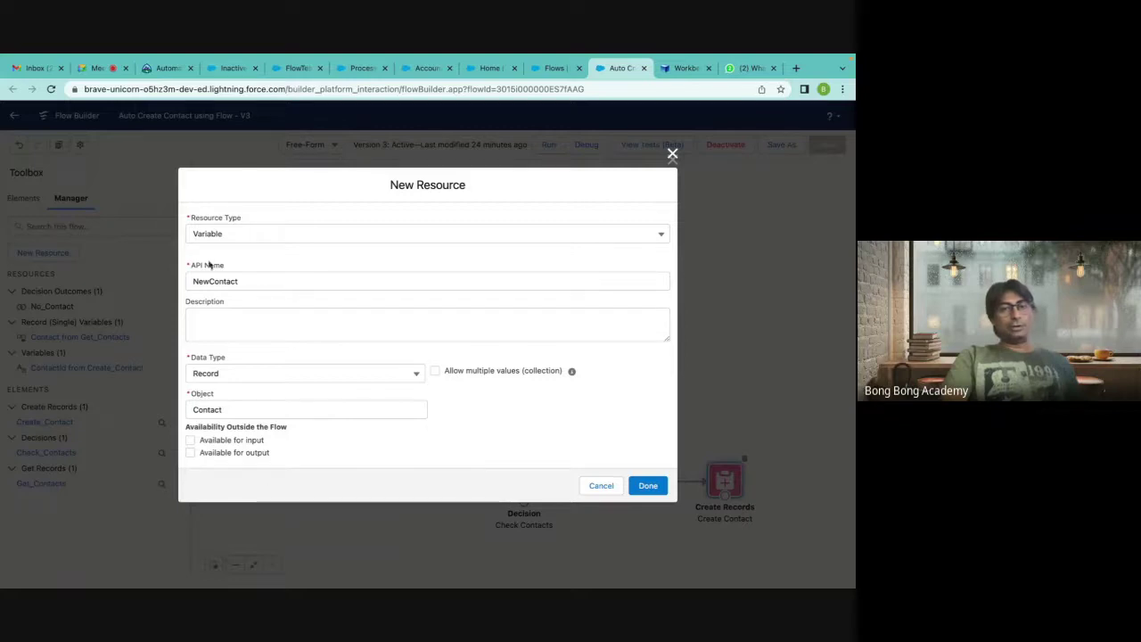
click(655, 489)
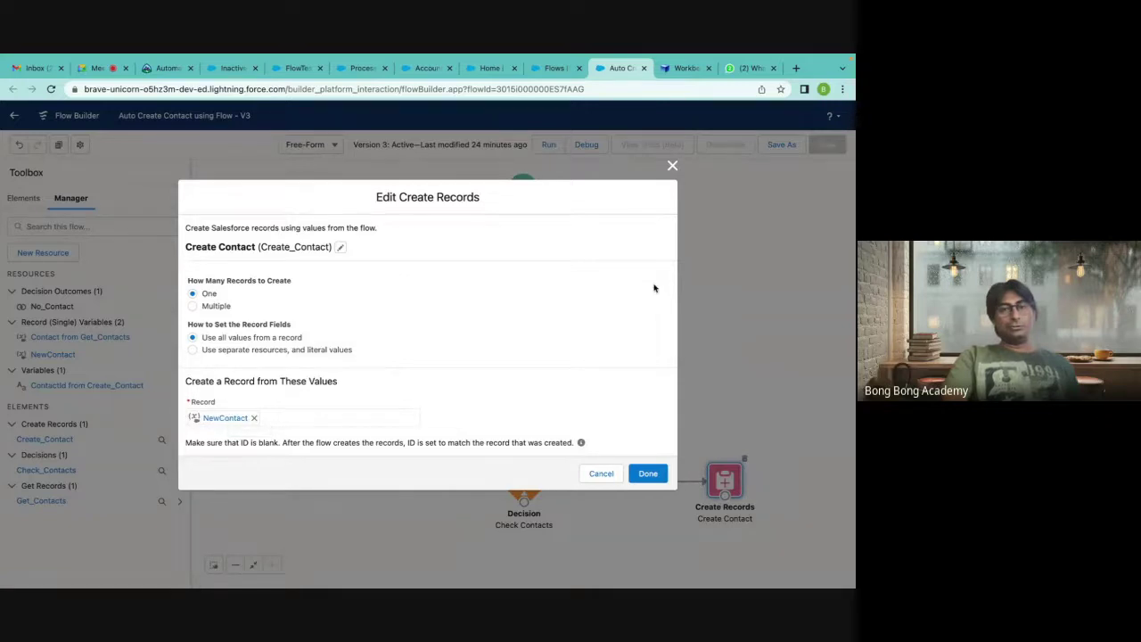
Move Create Contact right and delete its No Contact connector from Check Contacts.
click(648, 476)
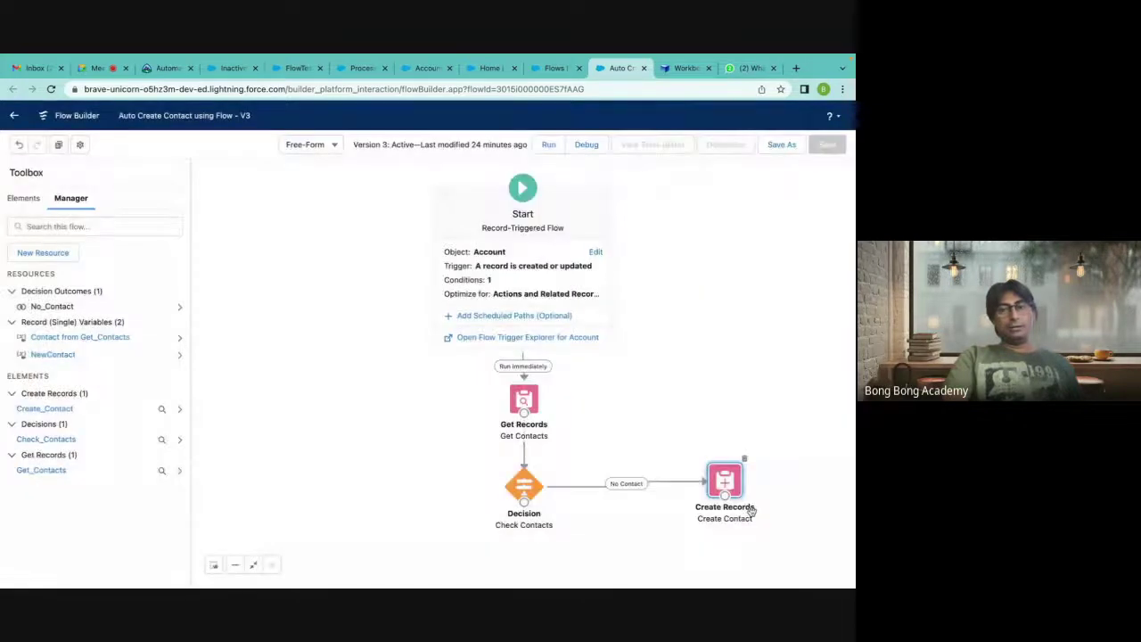
double_click(729, 484)
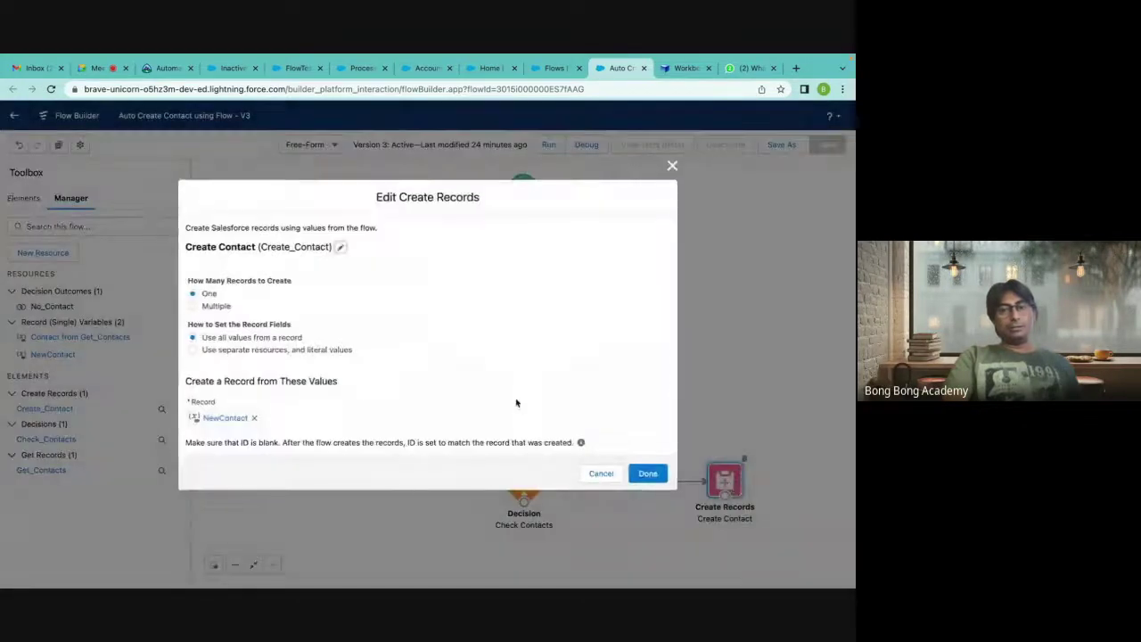
click(672, 166)
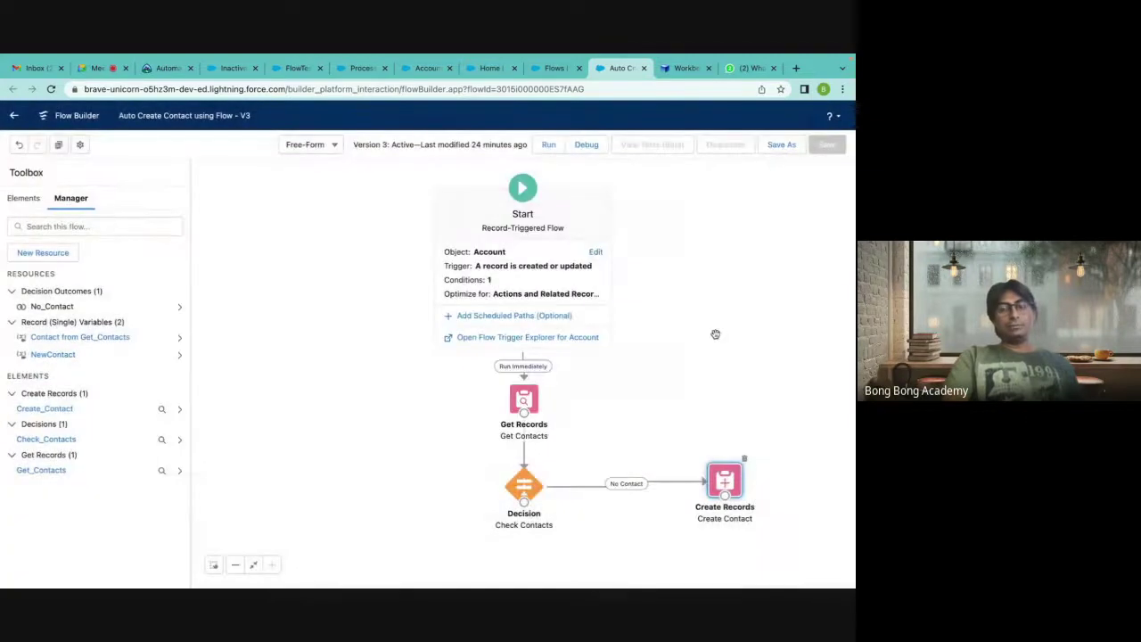
click(655, 486)
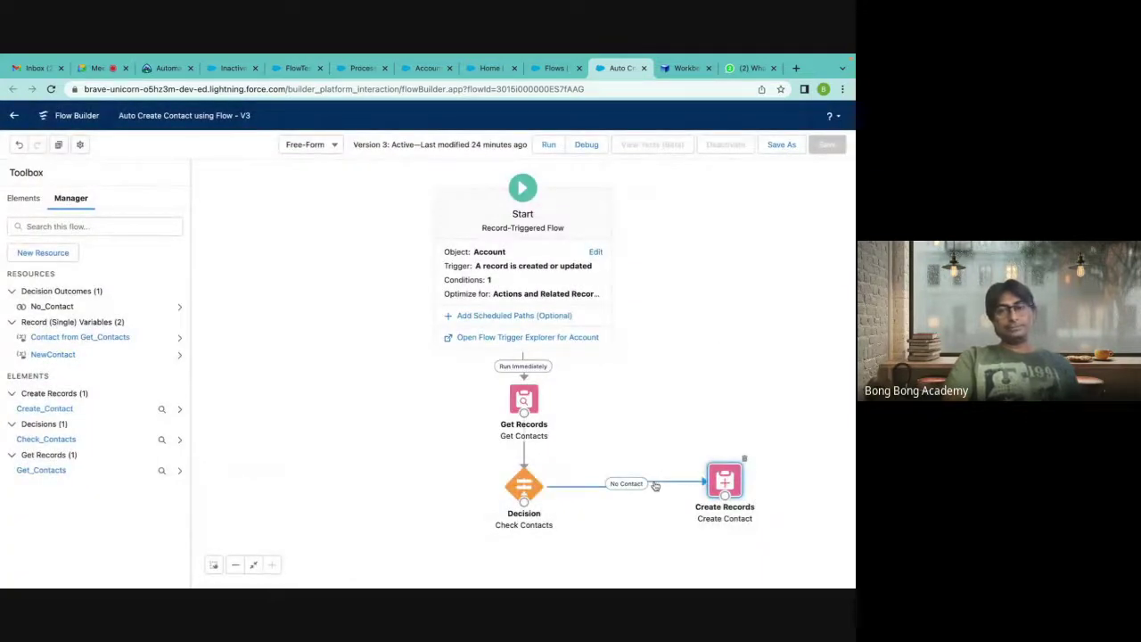
drag(724, 481, 756, 485)
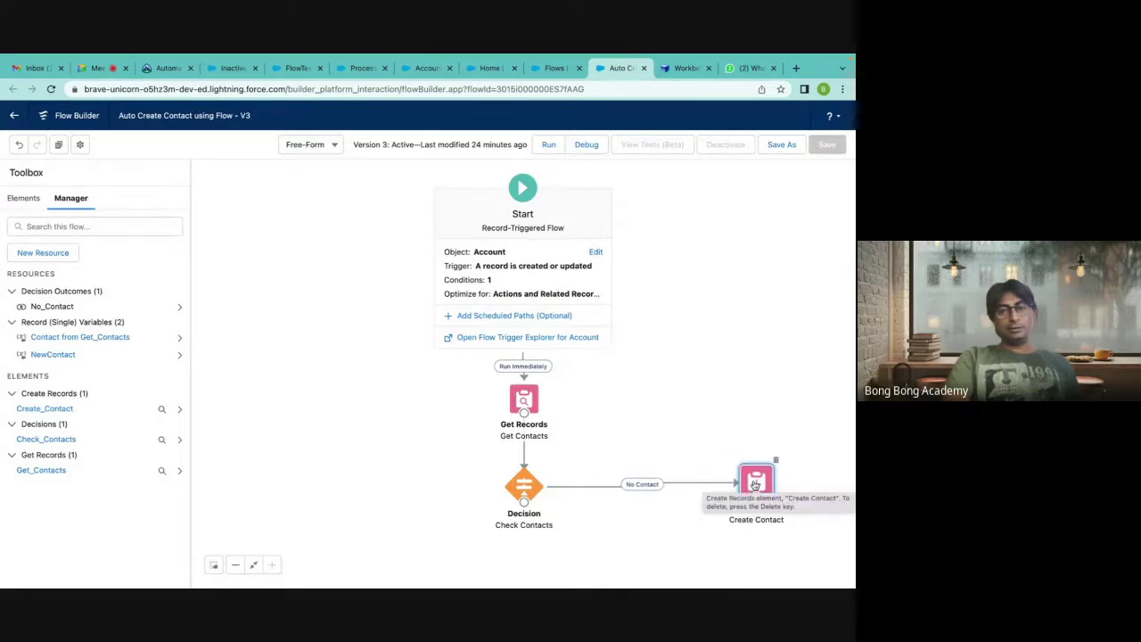
click(685, 486)
key(Delete)
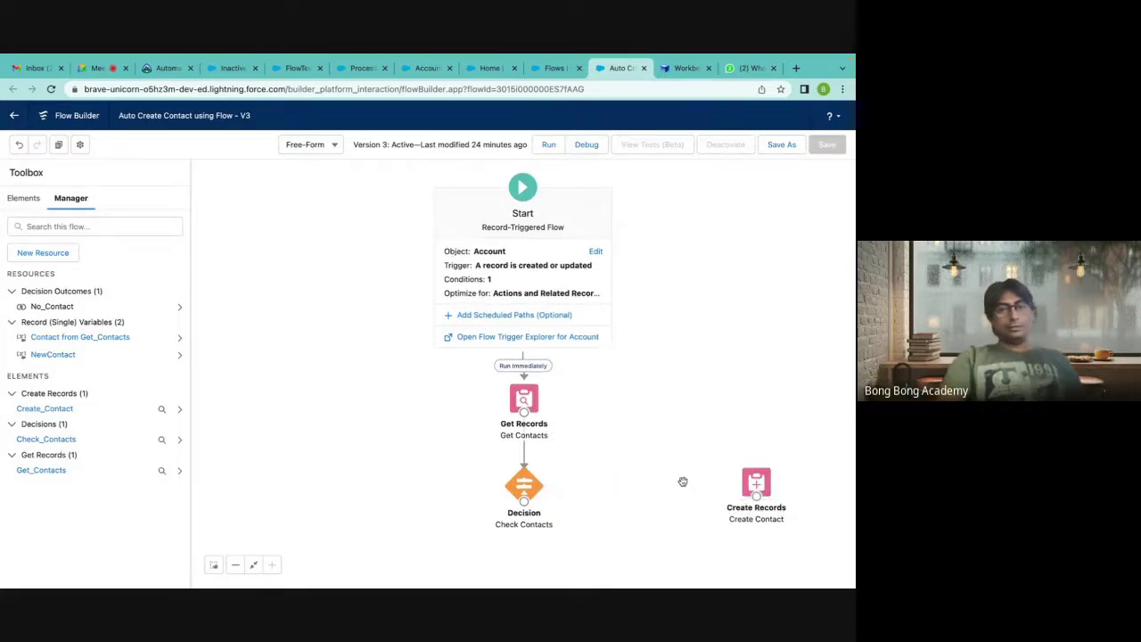
Add an Assignment element labelled 'Assign Values to new contact' with an auto-filled API name.
click(24, 198)
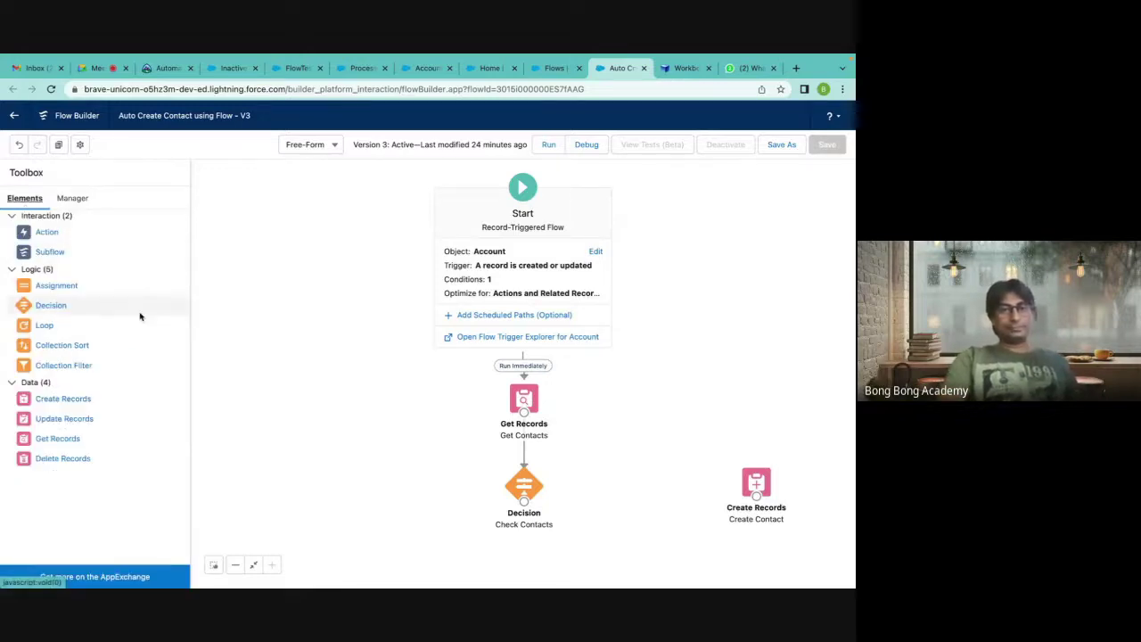
drag(56, 287, 623, 487)
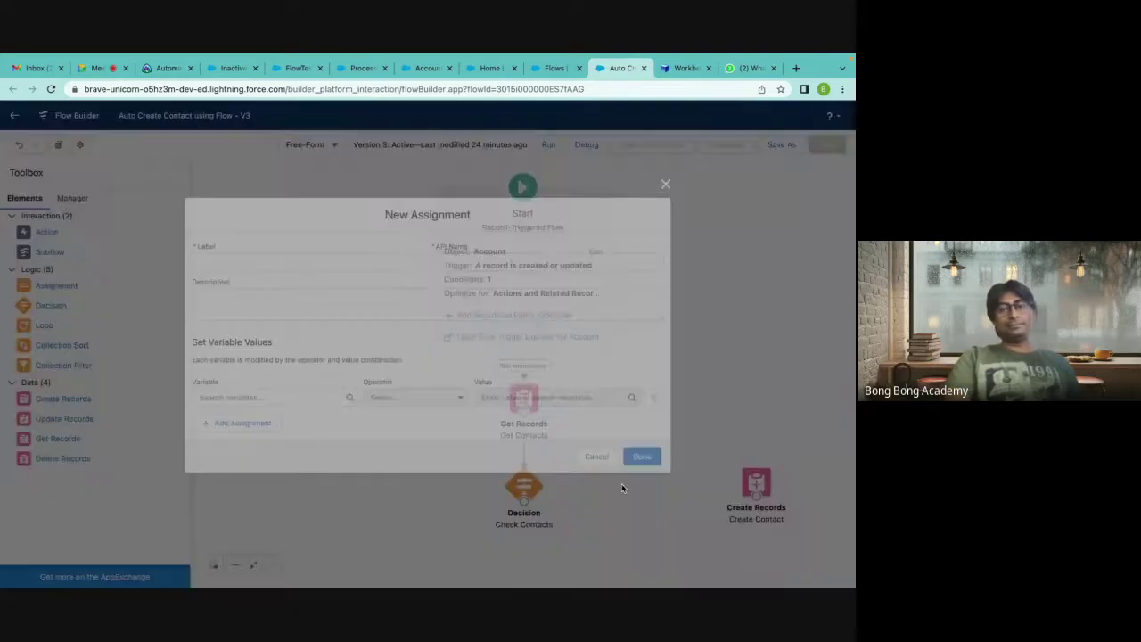
text(Assign)
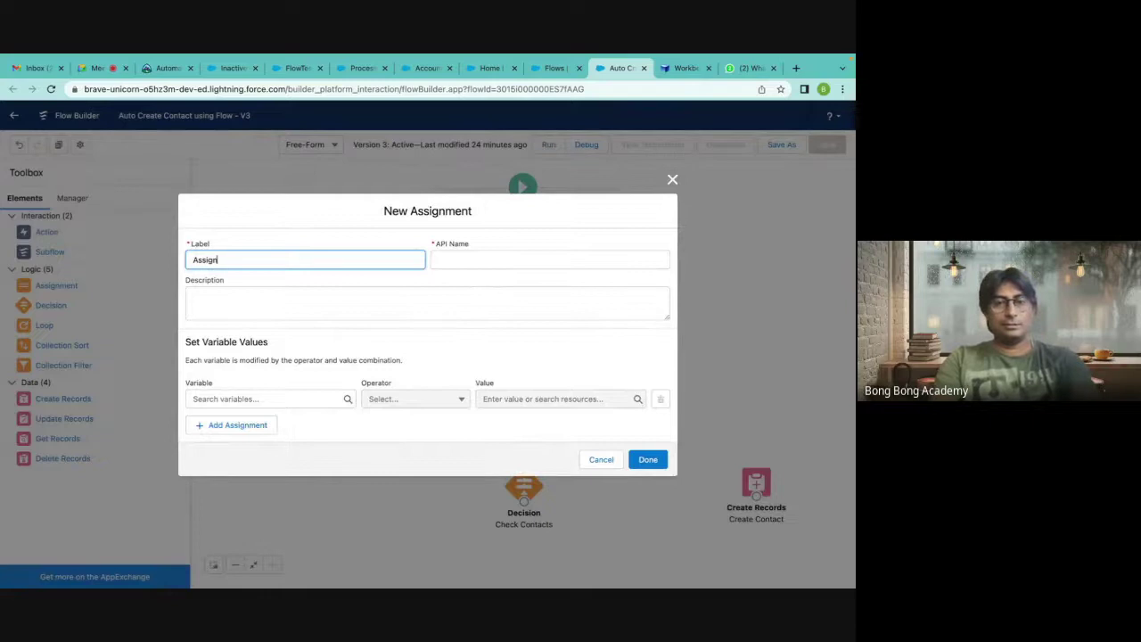
text( Values)
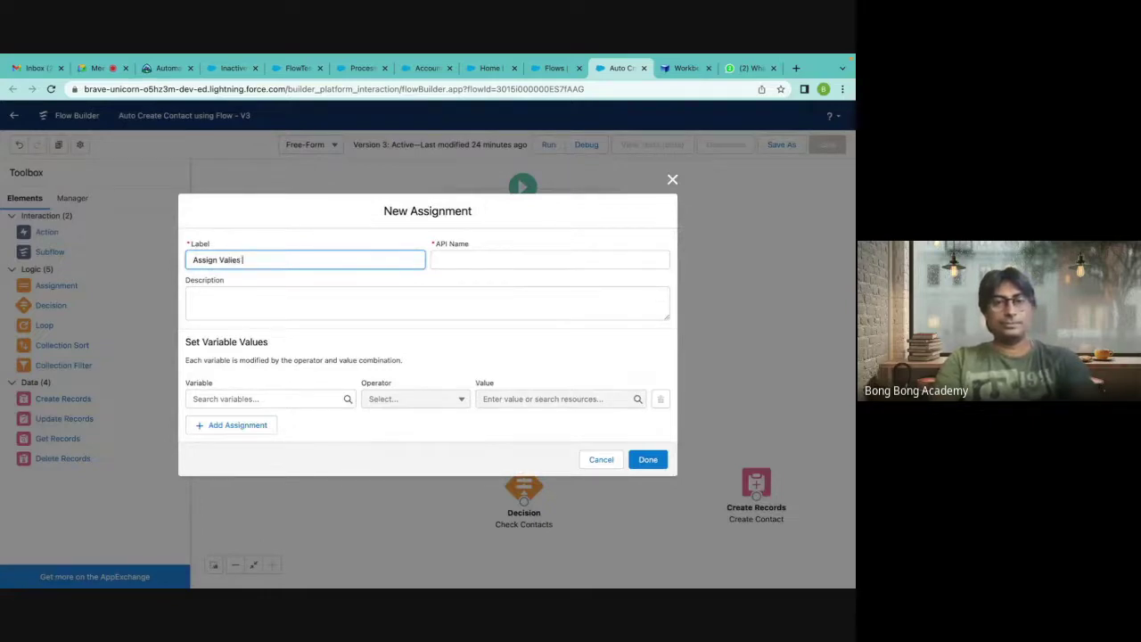
key(BackSpace)
key(BackSpace)
key(BackSpace)
key(BackSpace)
text(ue)
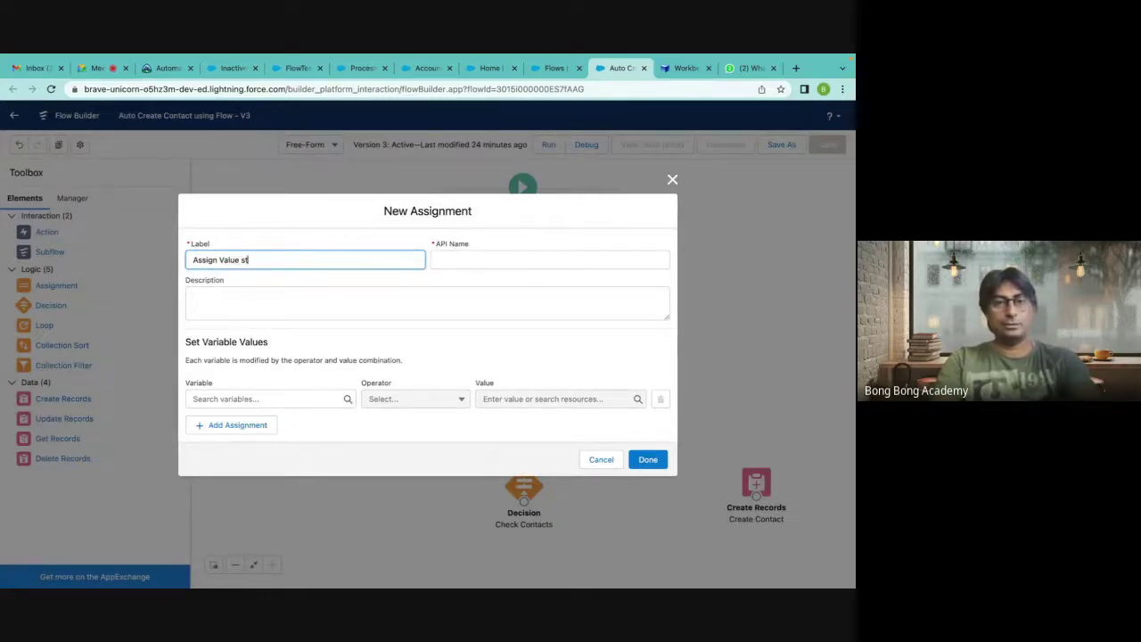
text(s to new)
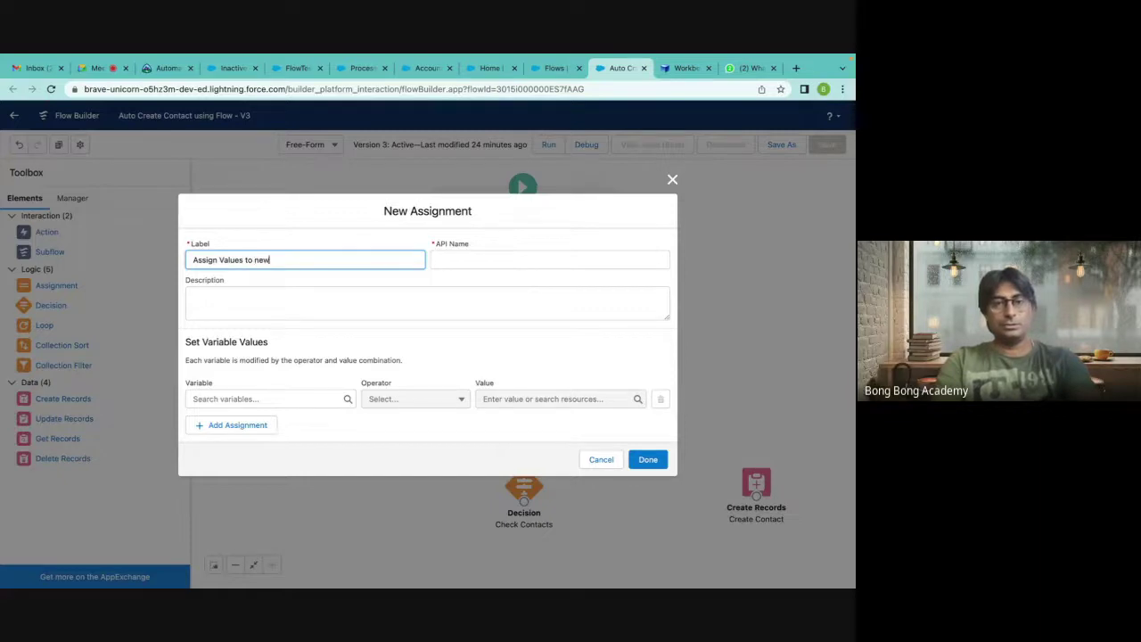
text( conta)
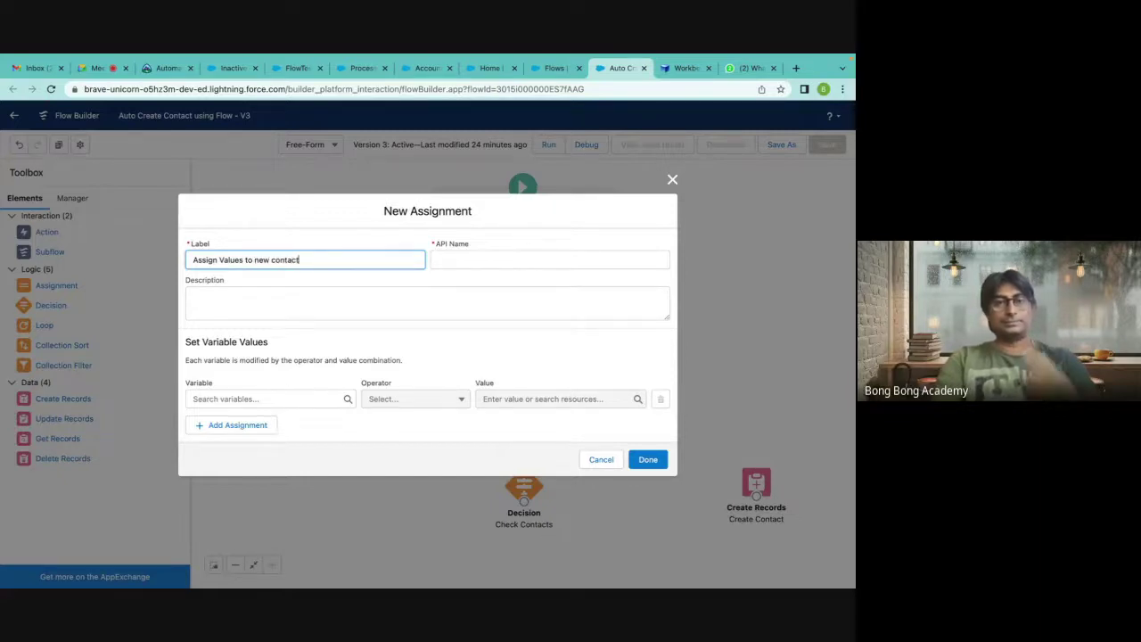
text(ct)
click(459, 260)
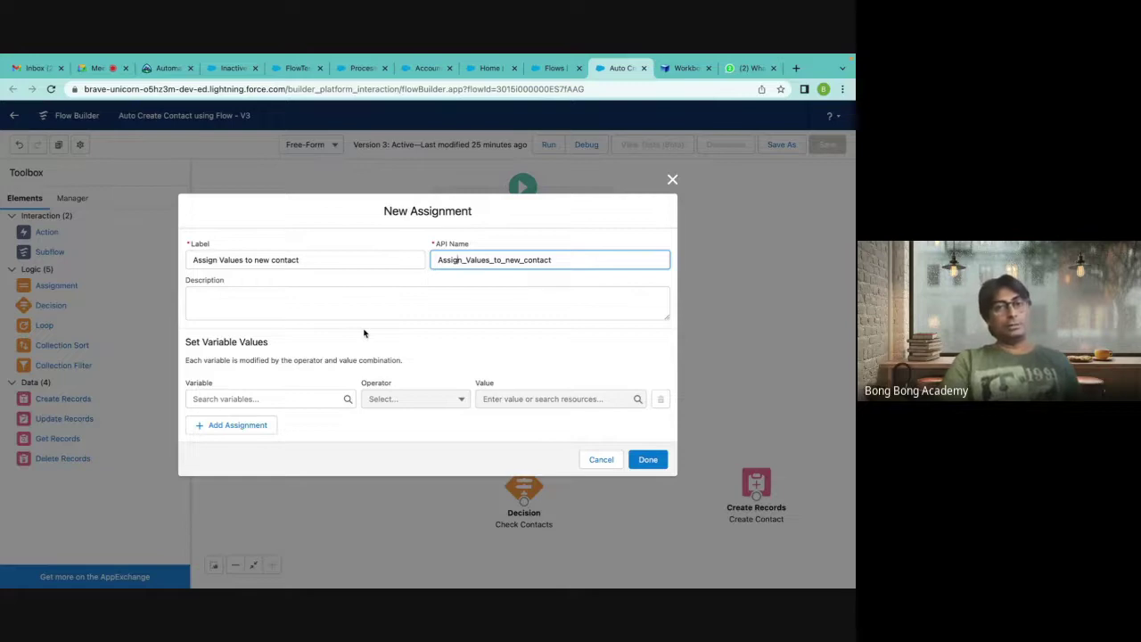
Set the assignment's first row to NewContact First Name equals Auto.
click(243, 394)
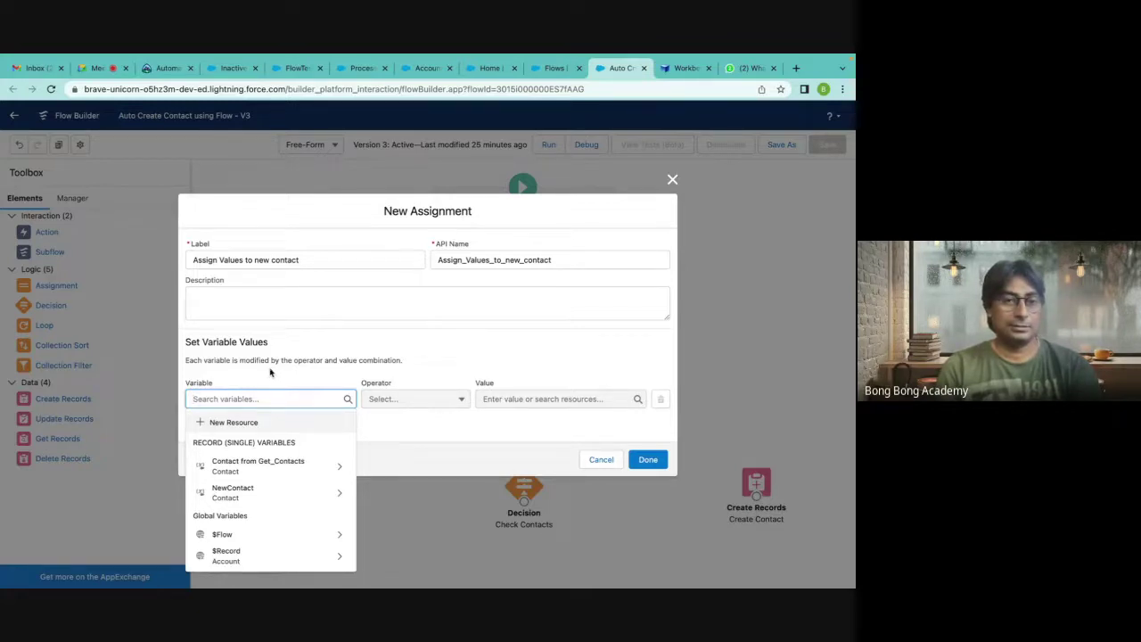
click(252, 499)
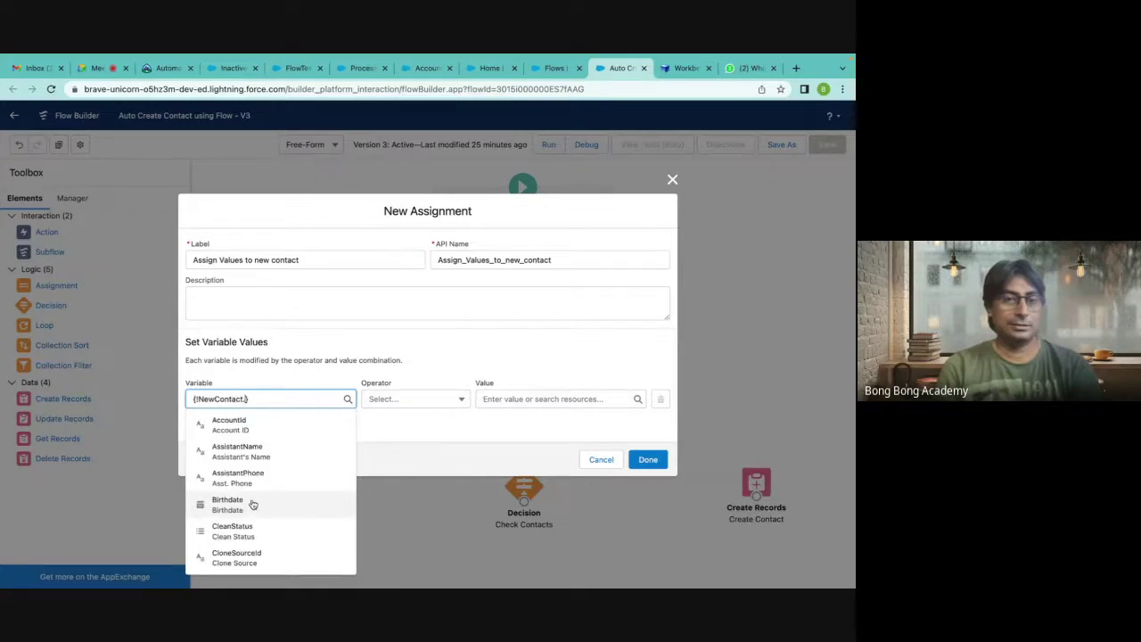
text(fir)
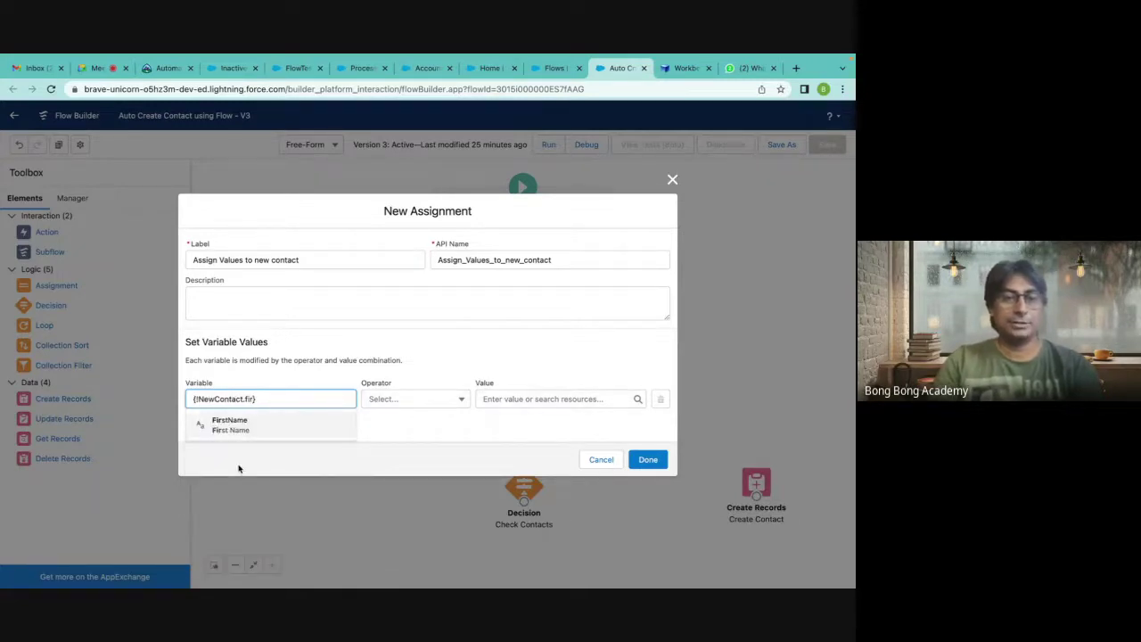
click(241, 425)
click(515, 400)
text(Auto)
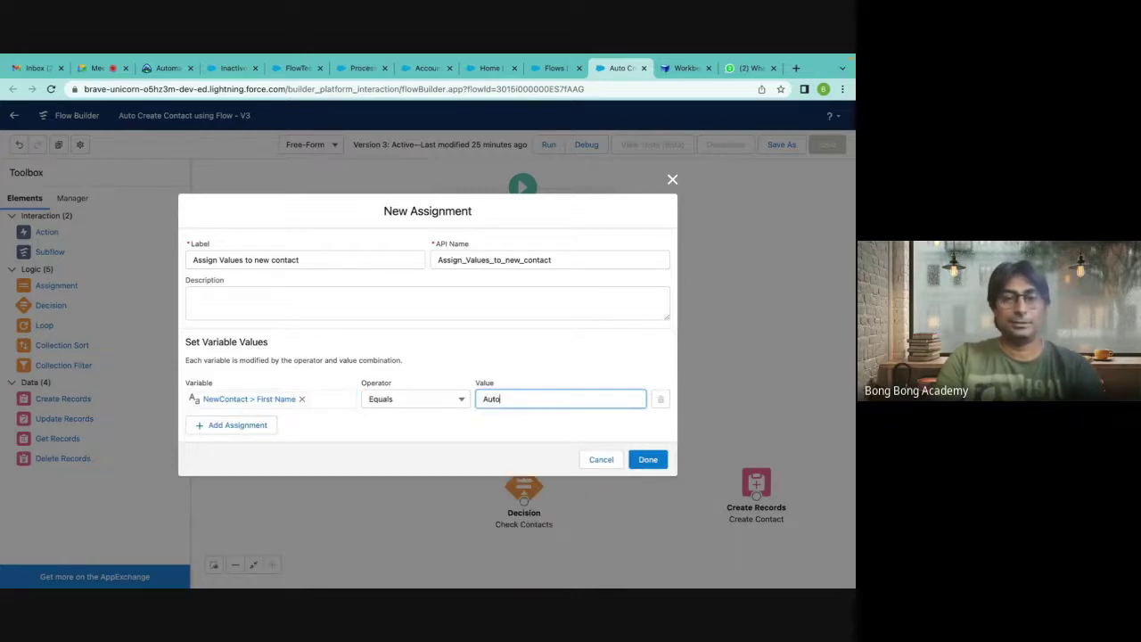
key(BackSpace)
text(C)
key(BackSpace)
Add a row setting NewContact Last Name to {!$Record.Name}-FlowNew.
click(267, 426)
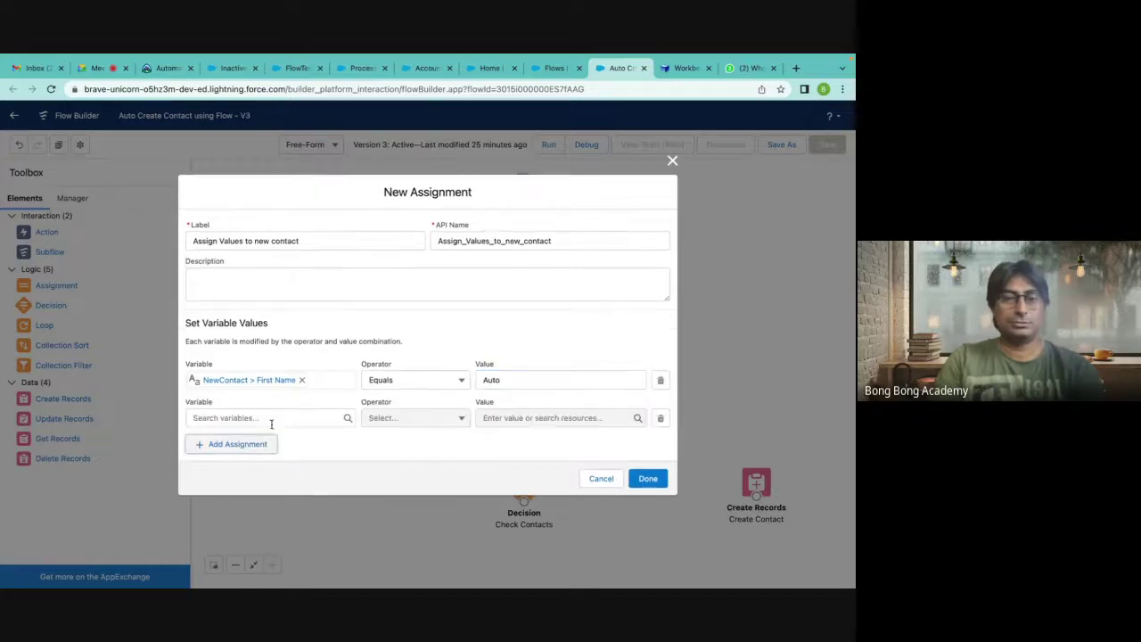
click(252, 417)
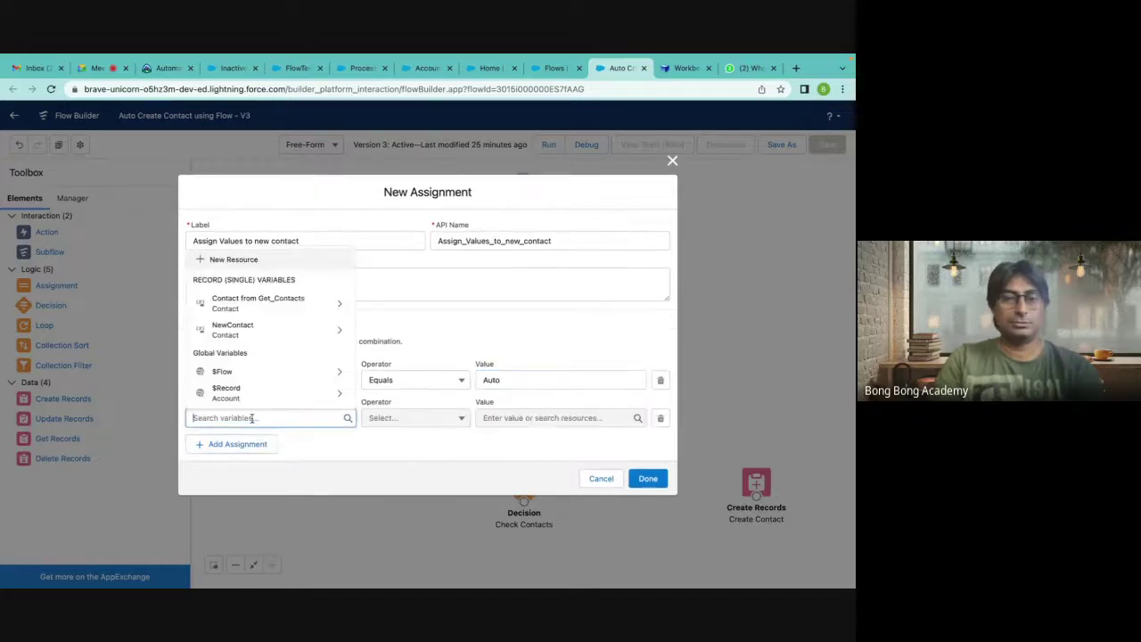
click(231, 328)
text(Last)
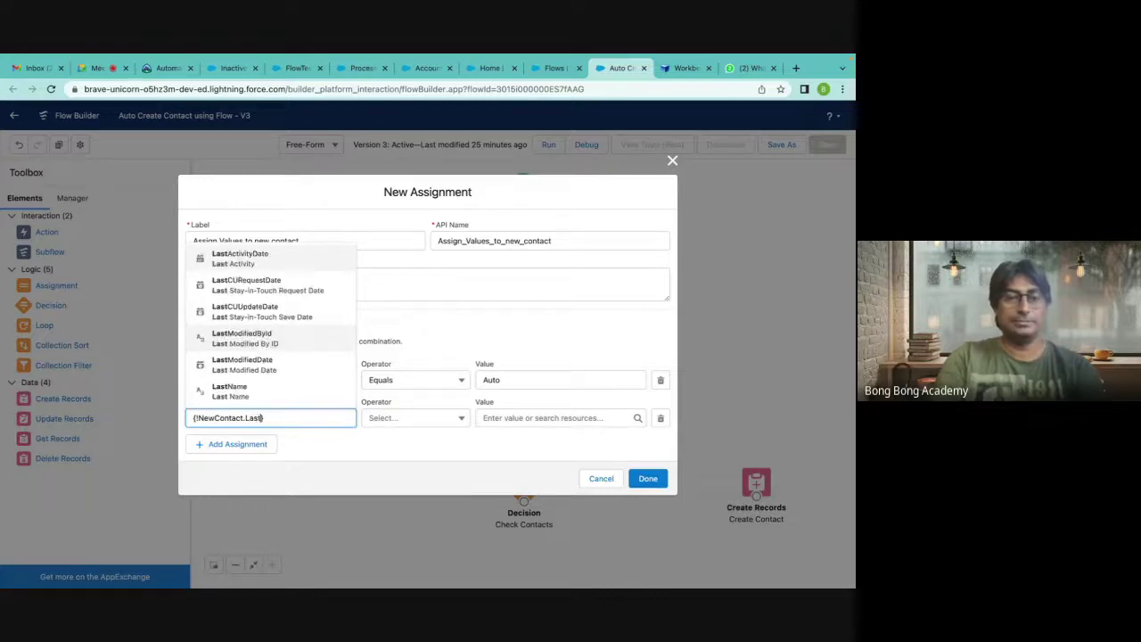
click(238, 390)
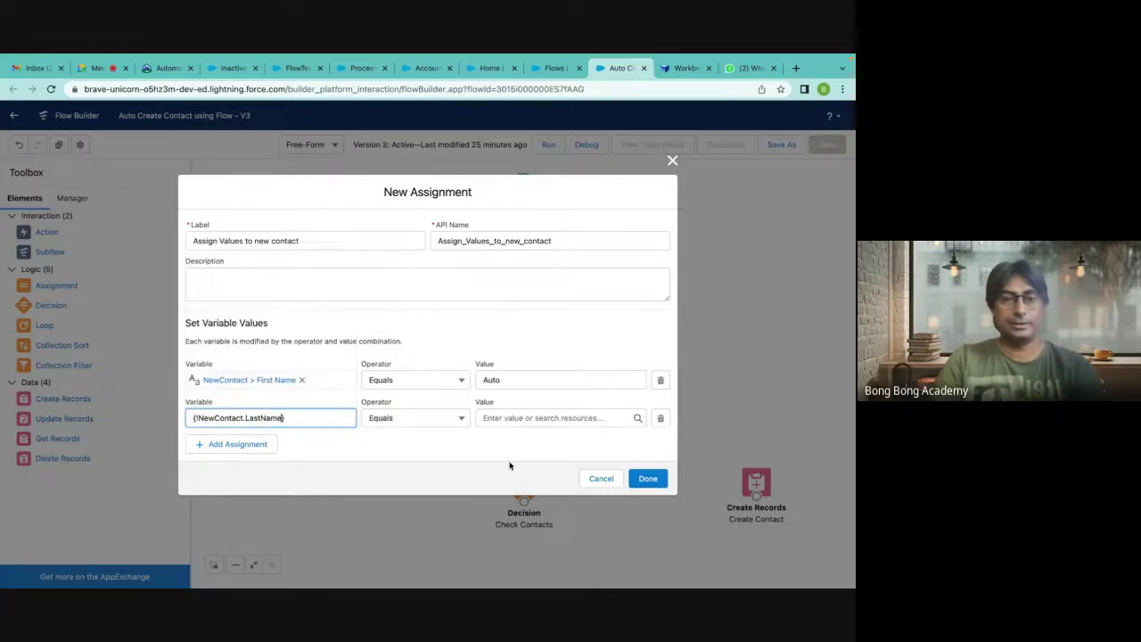
click(498, 415)
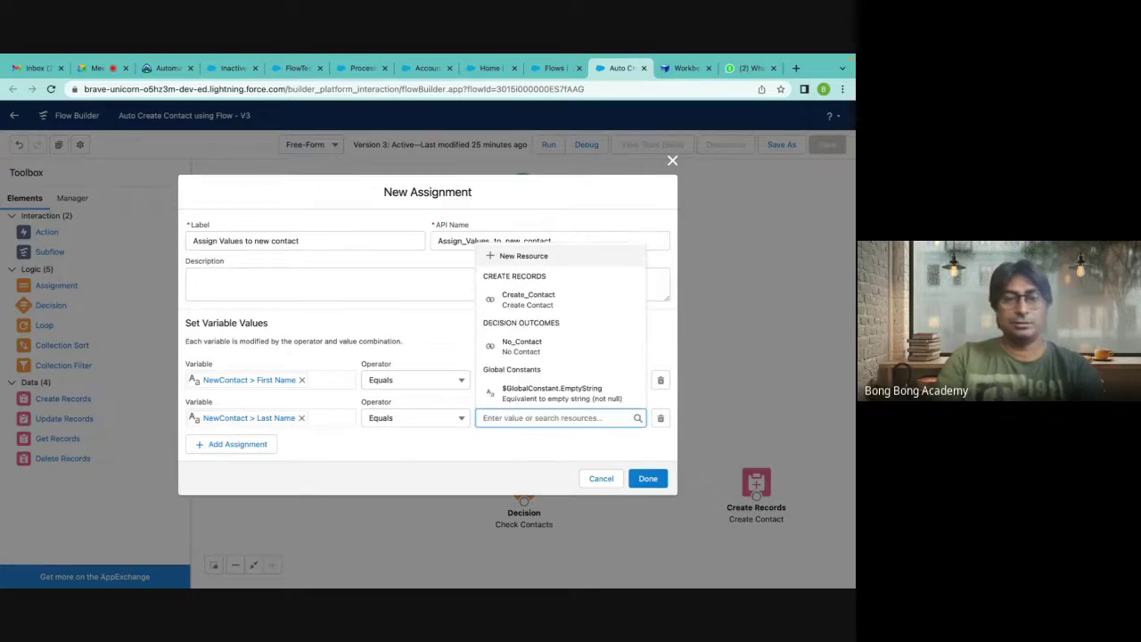
text($)
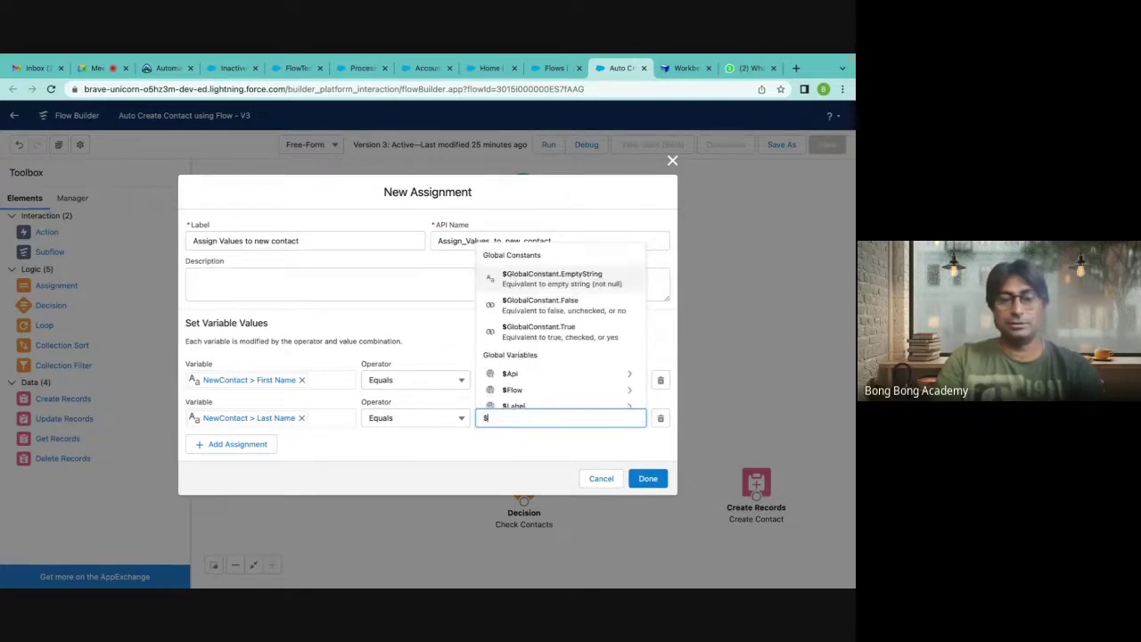
text(re)
click(574, 375)
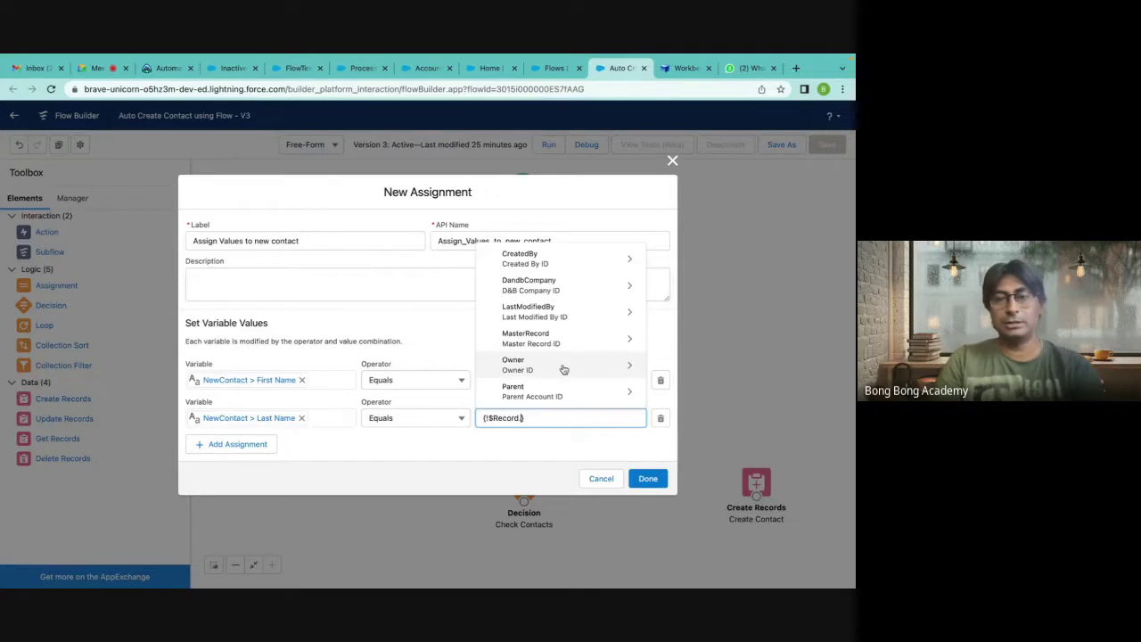
scroll(548, 362, down, 2)
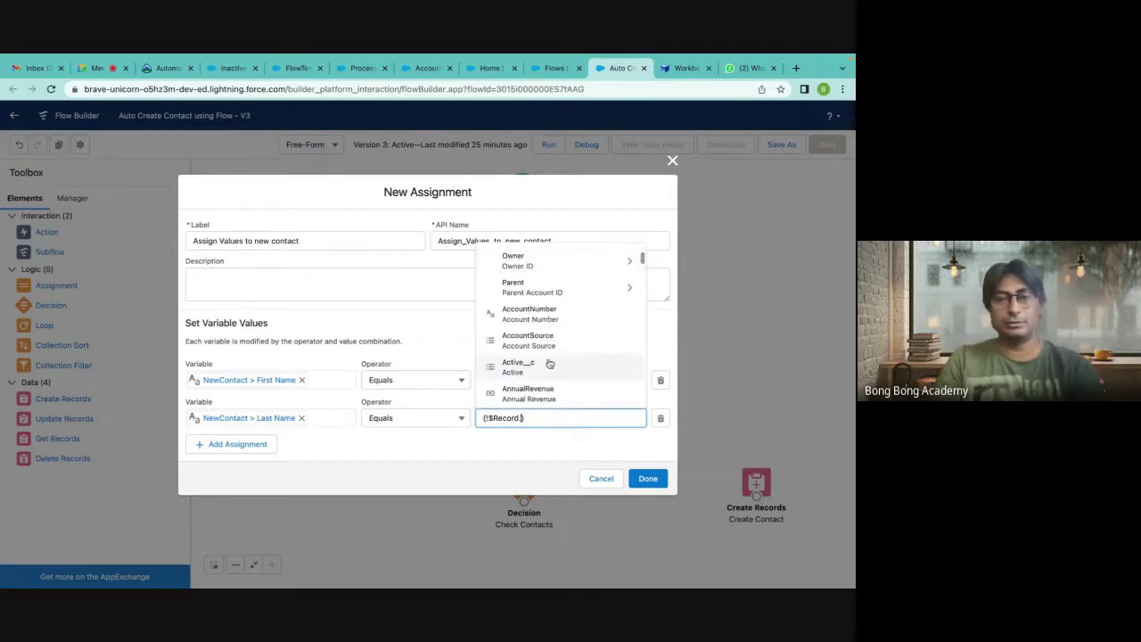
text(Name)
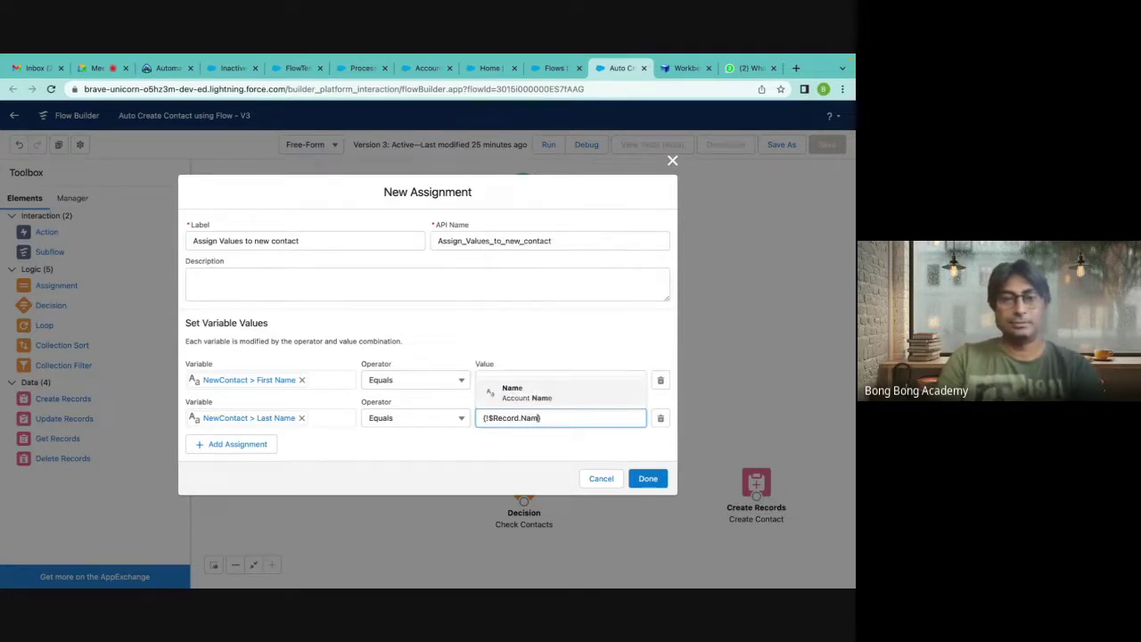
click(525, 392)
text(-FlowNew)
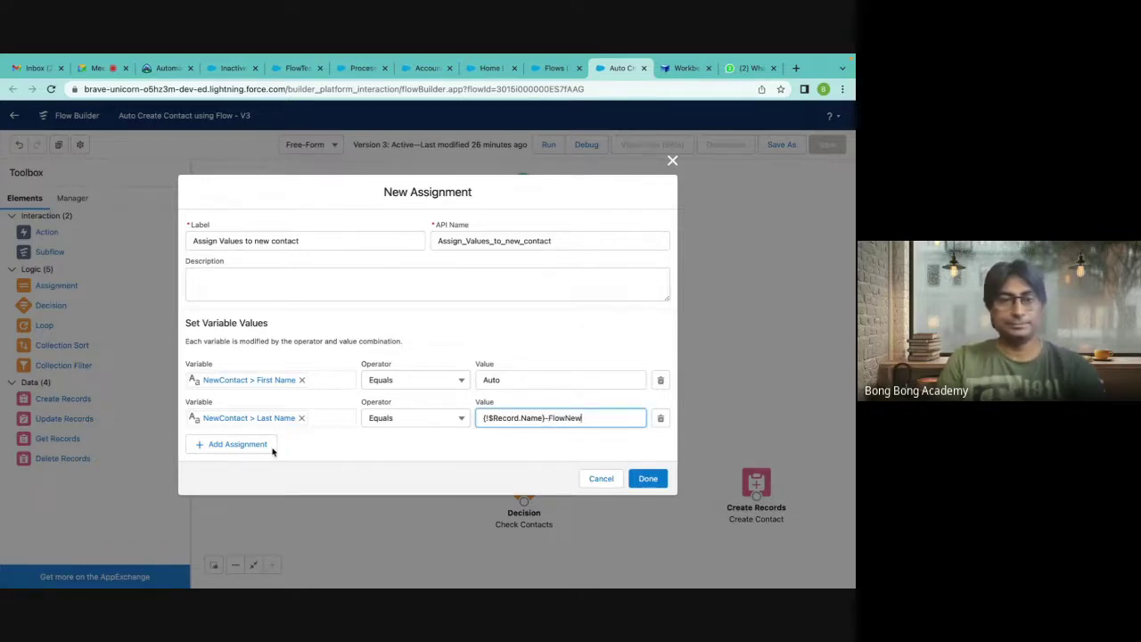
Add a row setting NewContact Account ID to $Record Id, save, and align it with Create Contact.
click(244, 452)
click(230, 437)
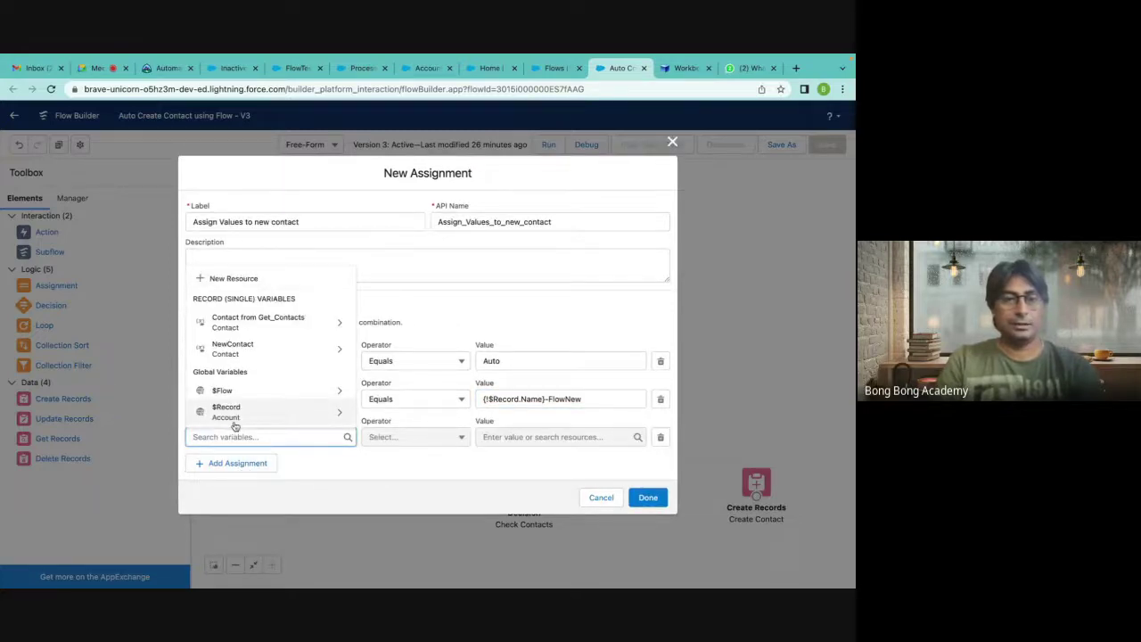
text(Ac)
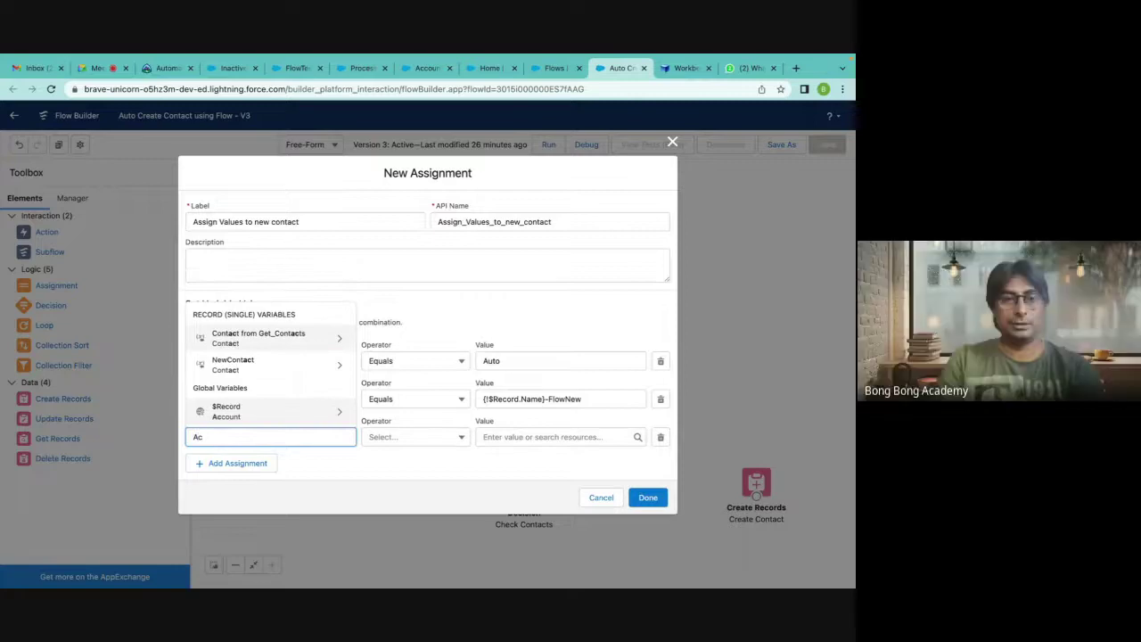
click(257, 365)
text(Acc)
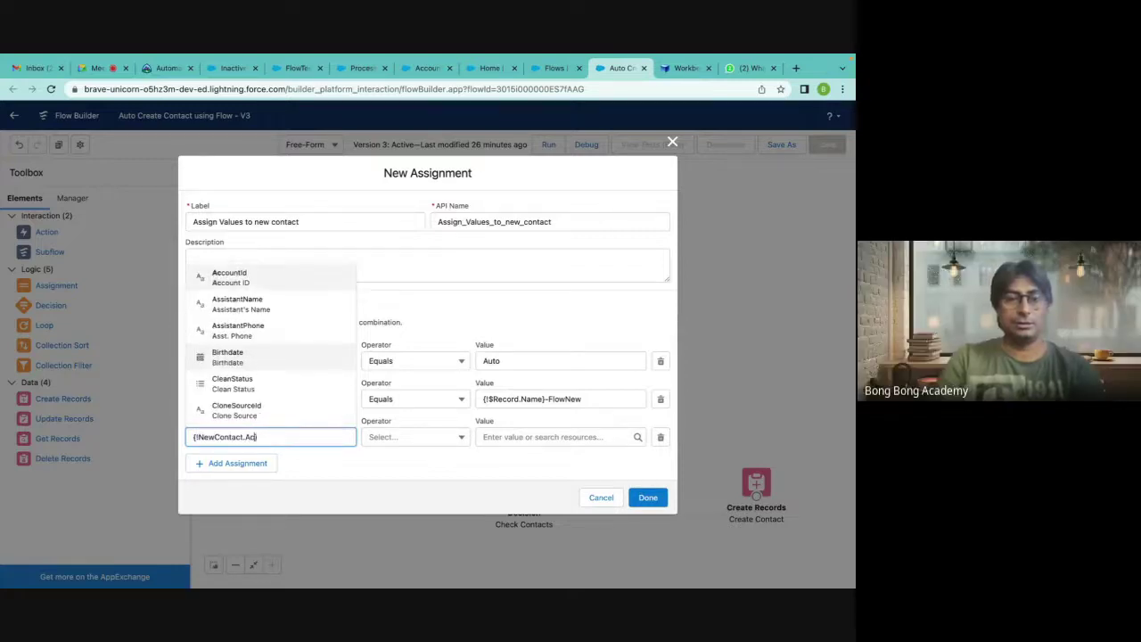
key(BackSpace)
key(BackSpace)
key(BackSpace)
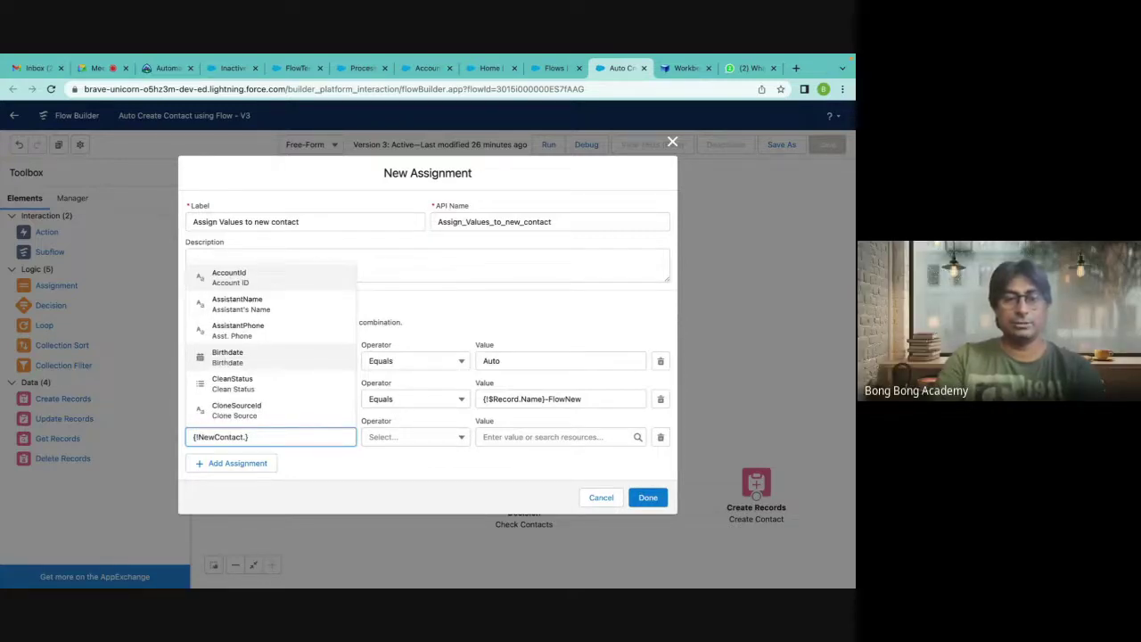
text(Acc)
click(233, 360)
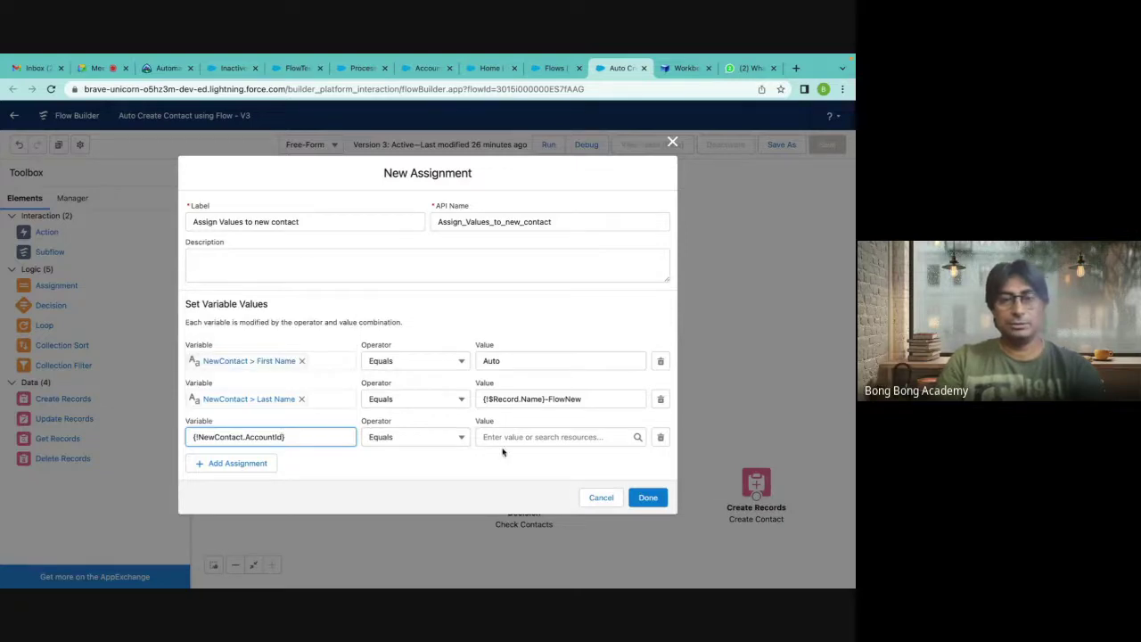
click(502, 442)
text(Re)
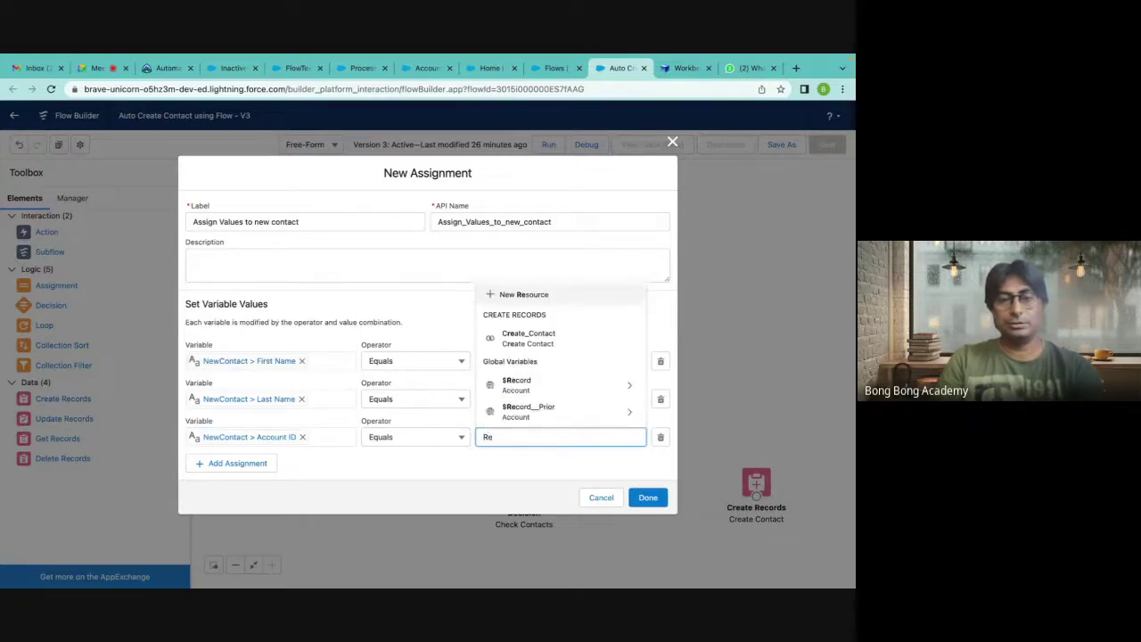
click(532, 386)
text(Id)
scroll(529, 399, up, 1)
click(509, 328)
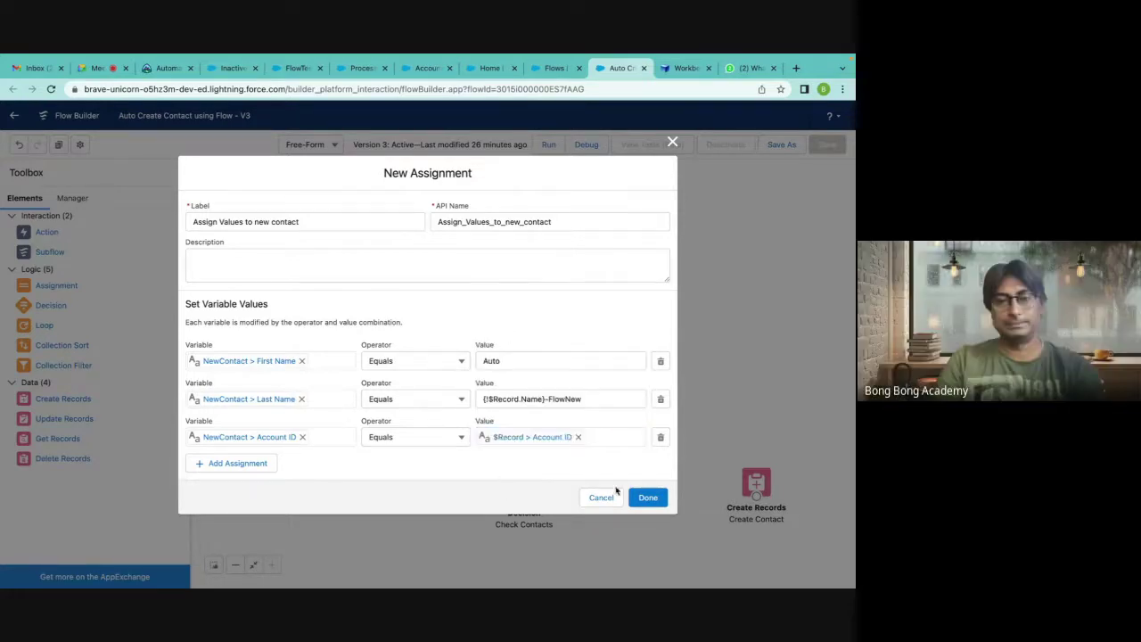
click(654, 502)
drag(638, 502, 638, 485)
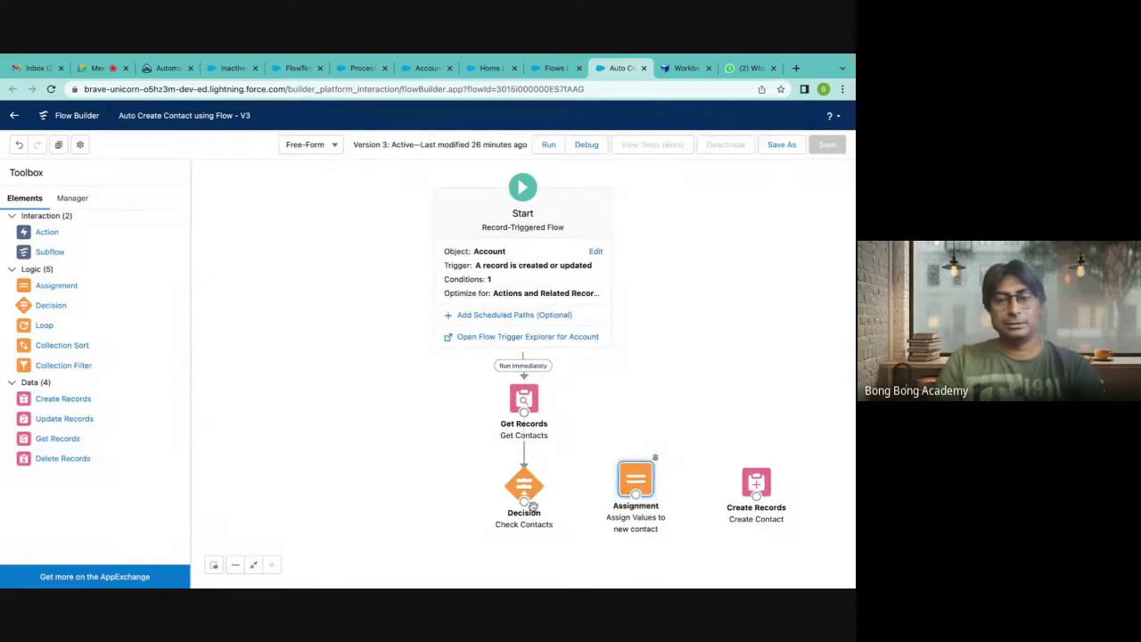
Route Check Contacts' No Contact outcome into the assignment, then link the assignment to Create Contact.
drag(523, 501, 633, 484)
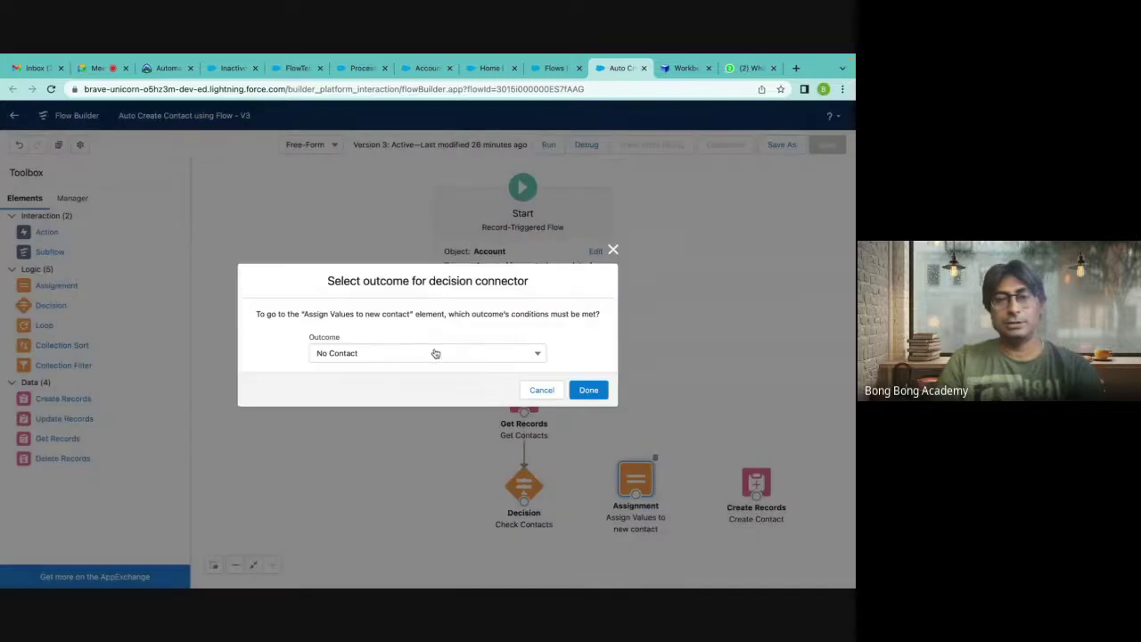
click(588, 390)
drag(636, 493, 756, 488)
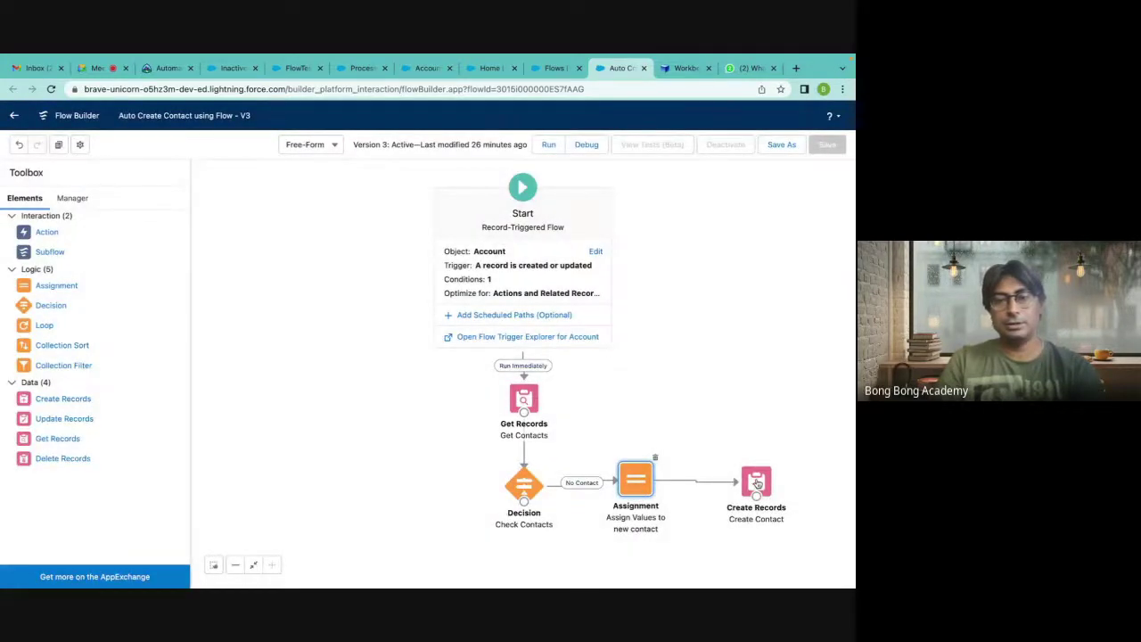
double_click(757, 483)
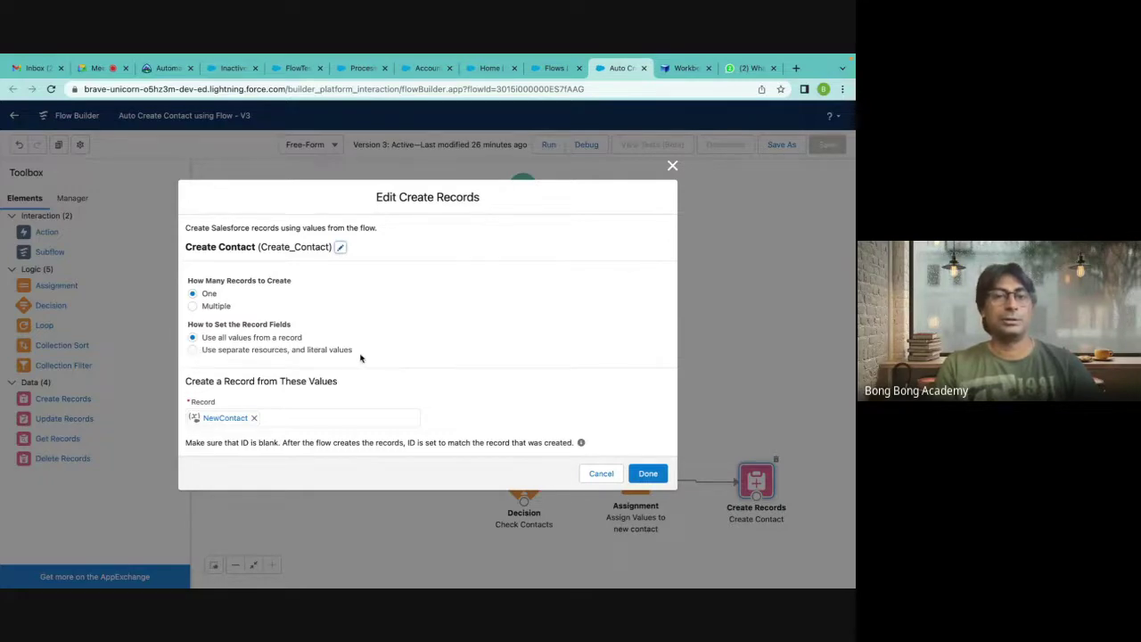
click(672, 167)
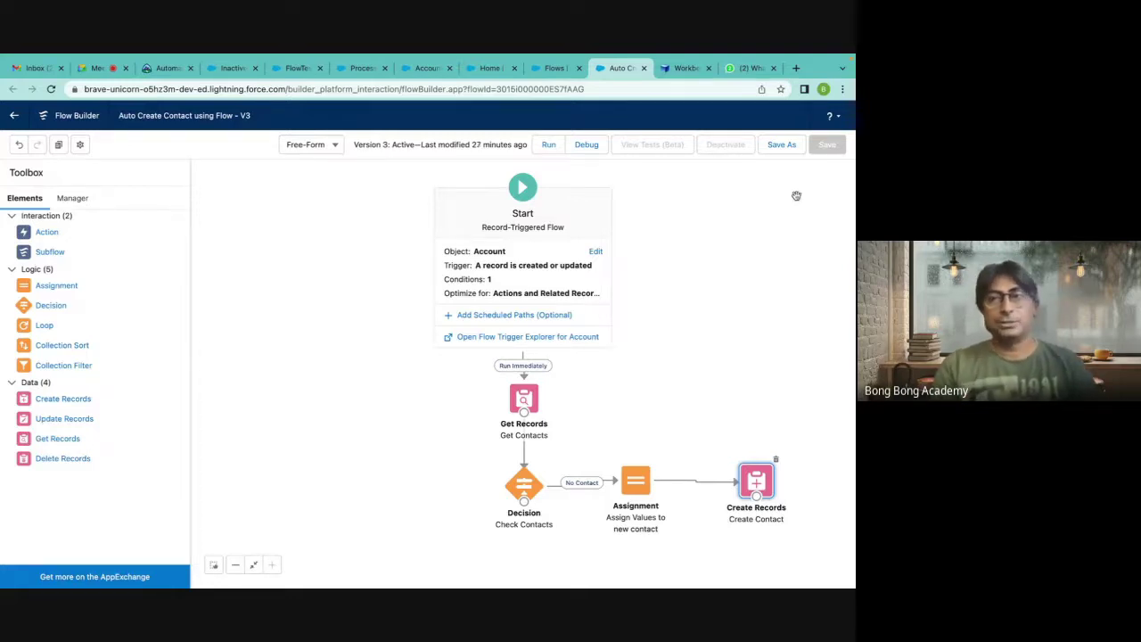
Save the flow as a new version, Version 4, and review the assignment and Manager resources.
click(782, 148)
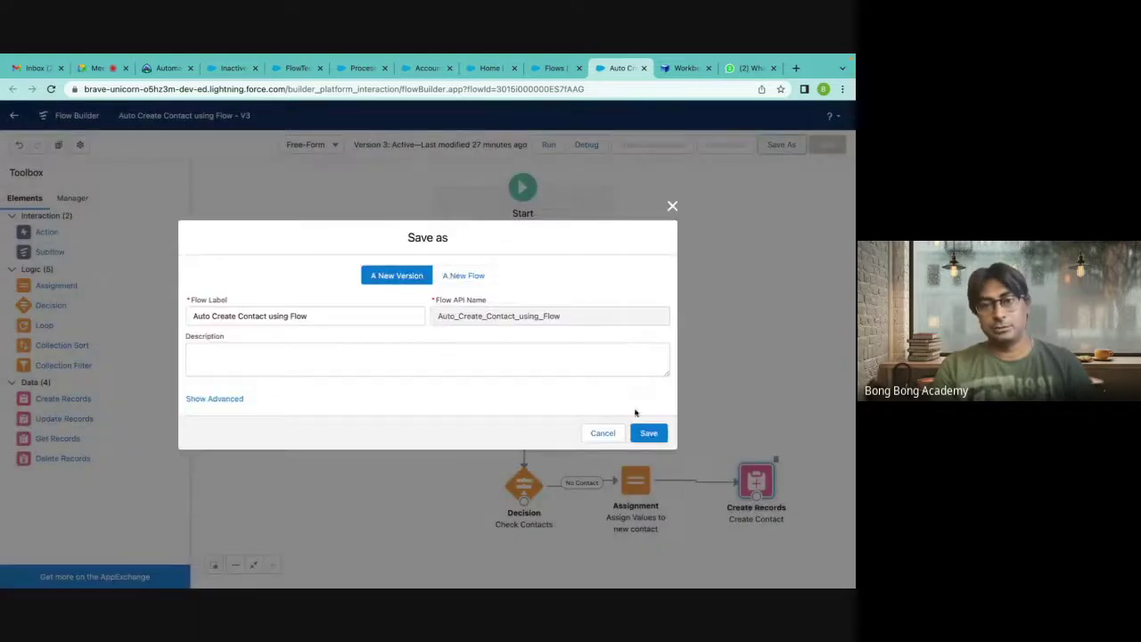
click(642, 428)
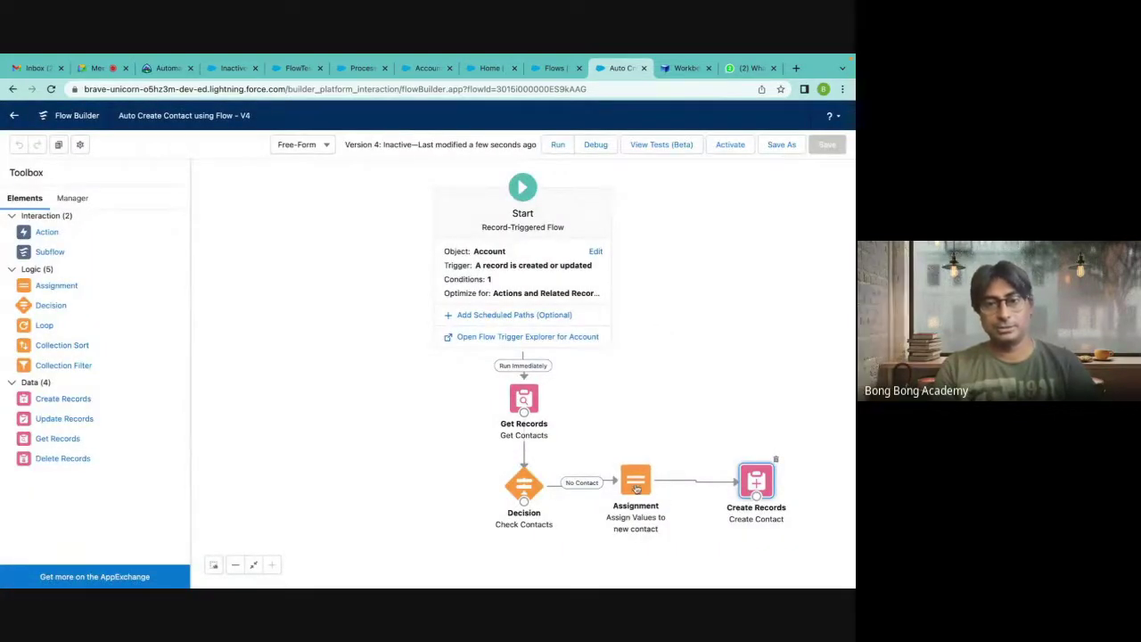
double_click(638, 493)
click(673, 179)
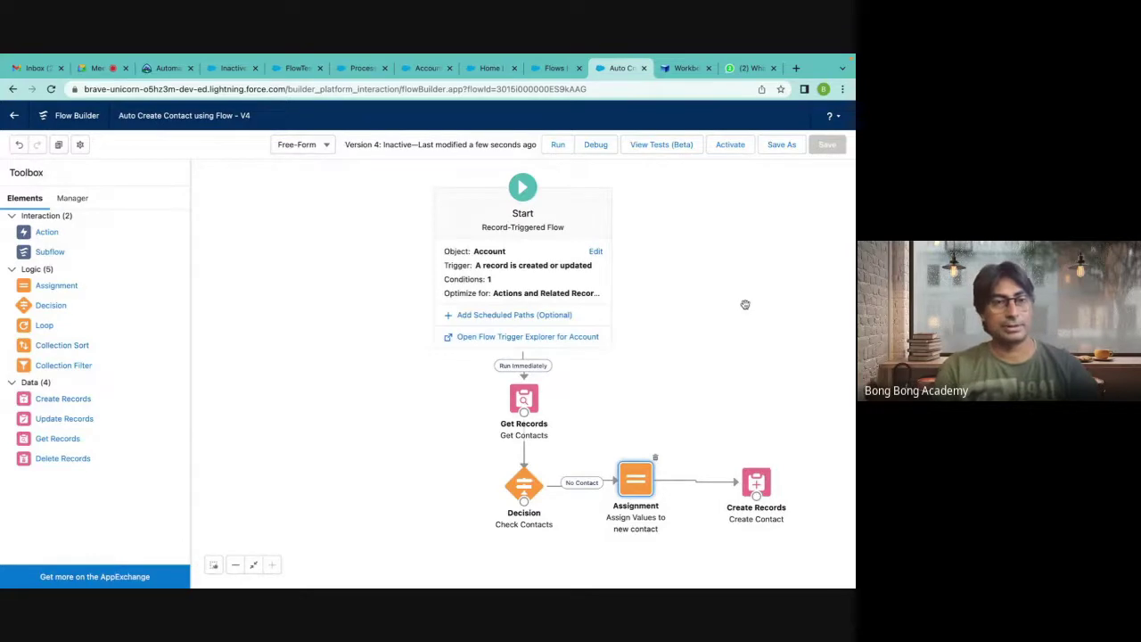
click(79, 202)
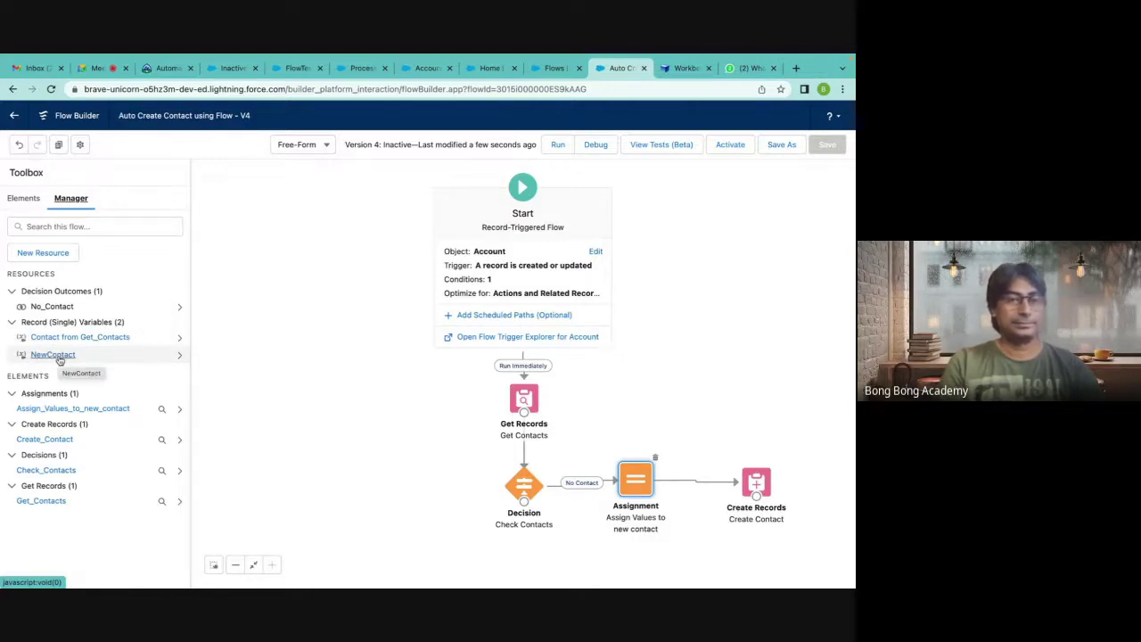
click(25, 200)
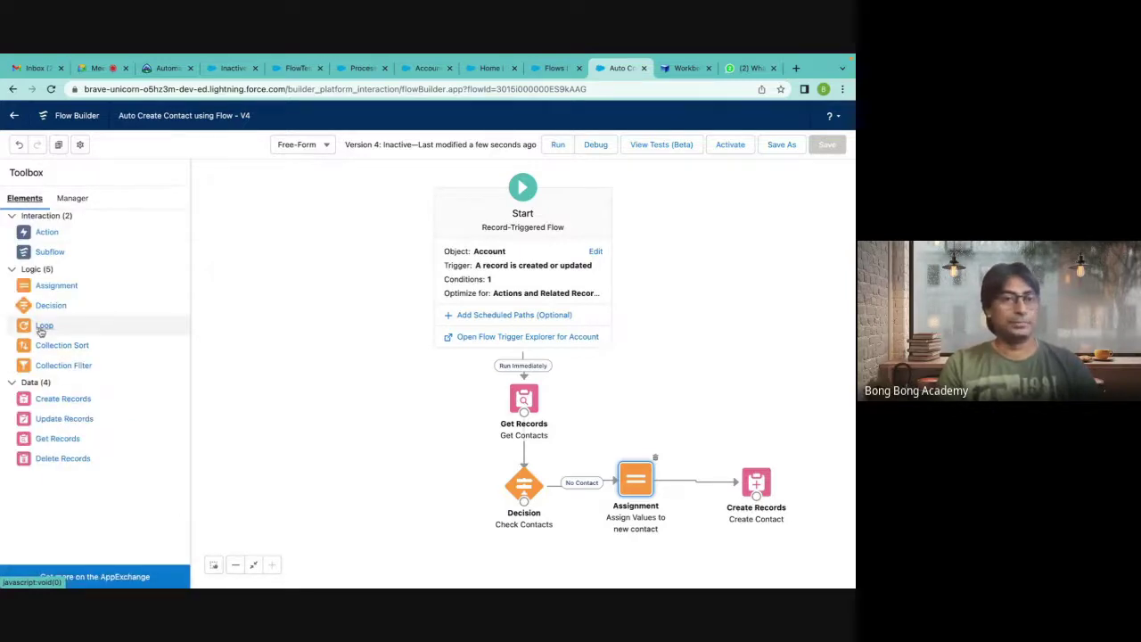
double_click(524, 398)
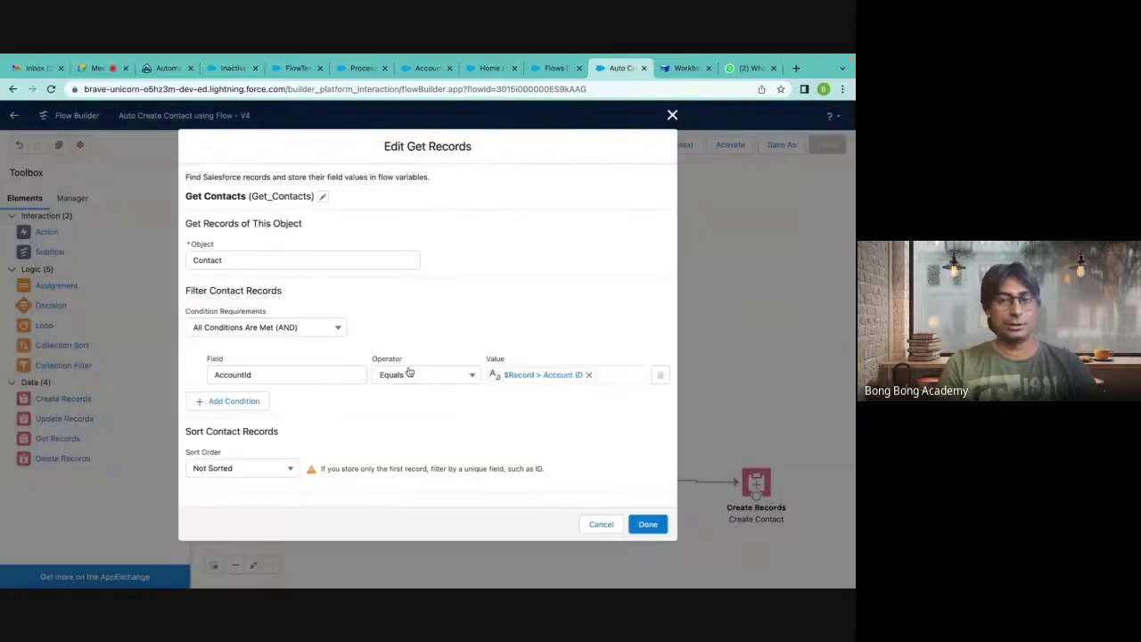
scroll(291, 402, down, 2)
click(192, 441)
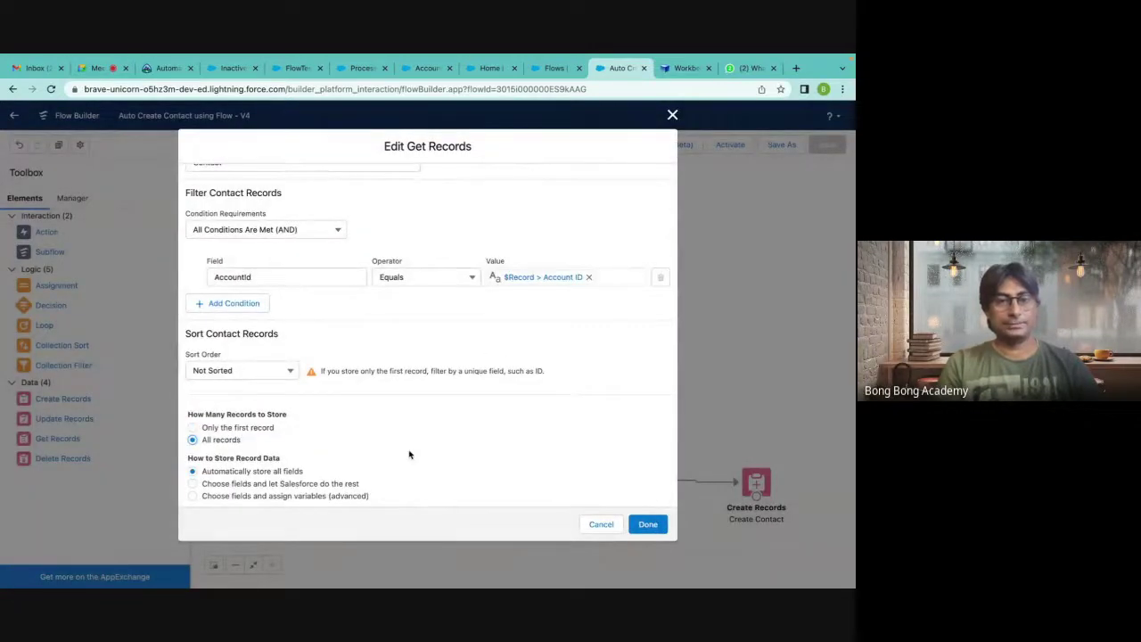
click(644, 526)
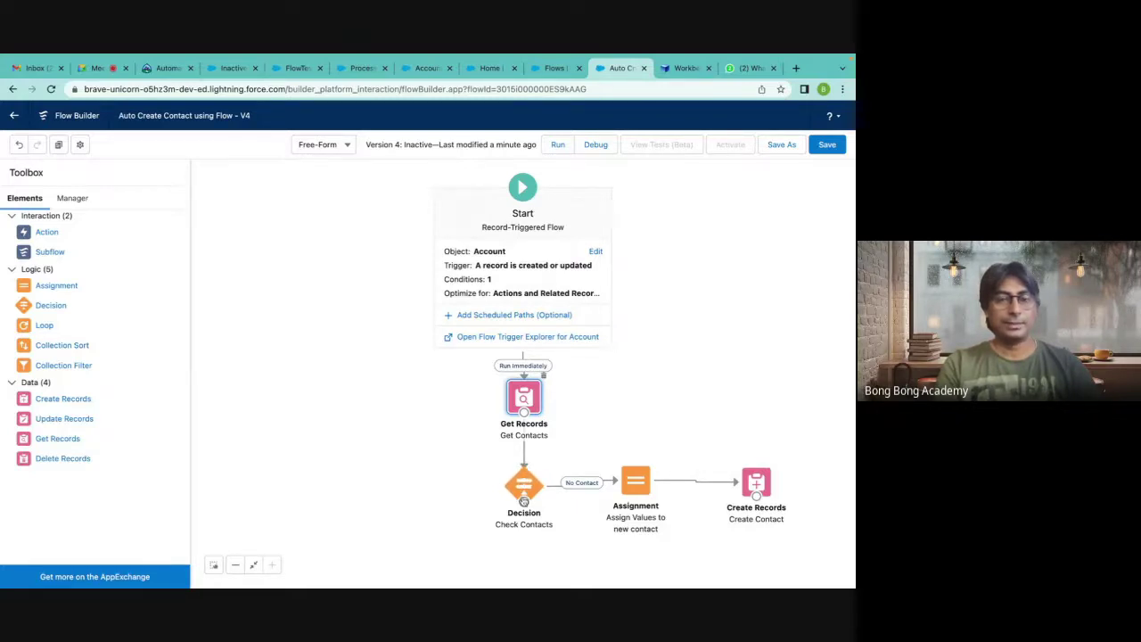
Move Check Contacts beside Get Records, discard a trial loop, and view the Manager resources list.
drag(655, 404, 562, 344)
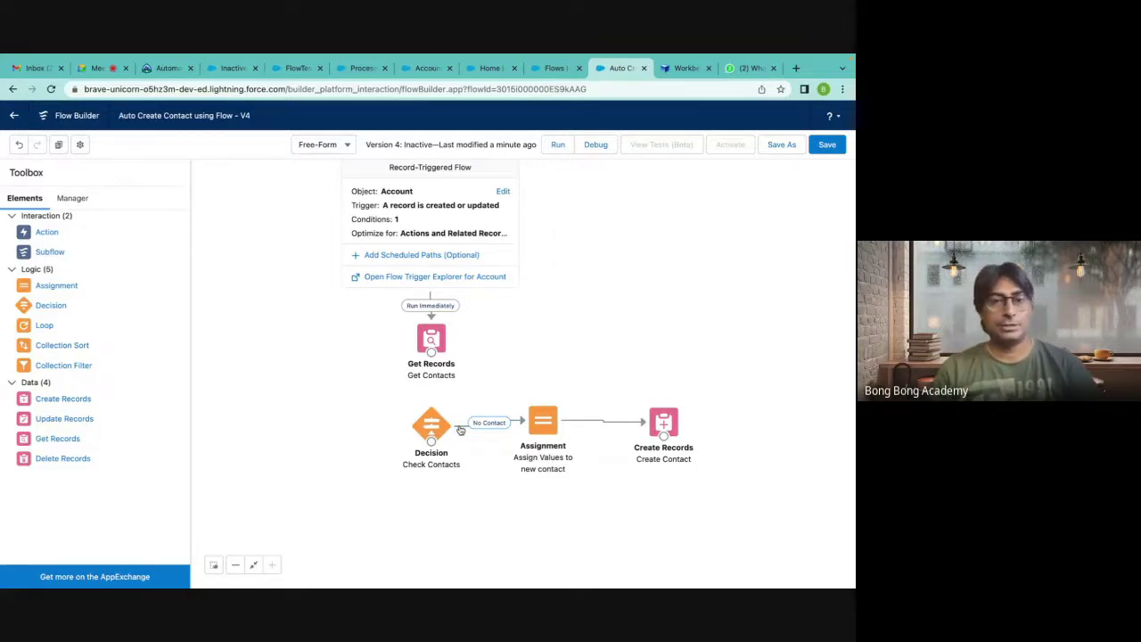
drag(431, 431, 540, 344)
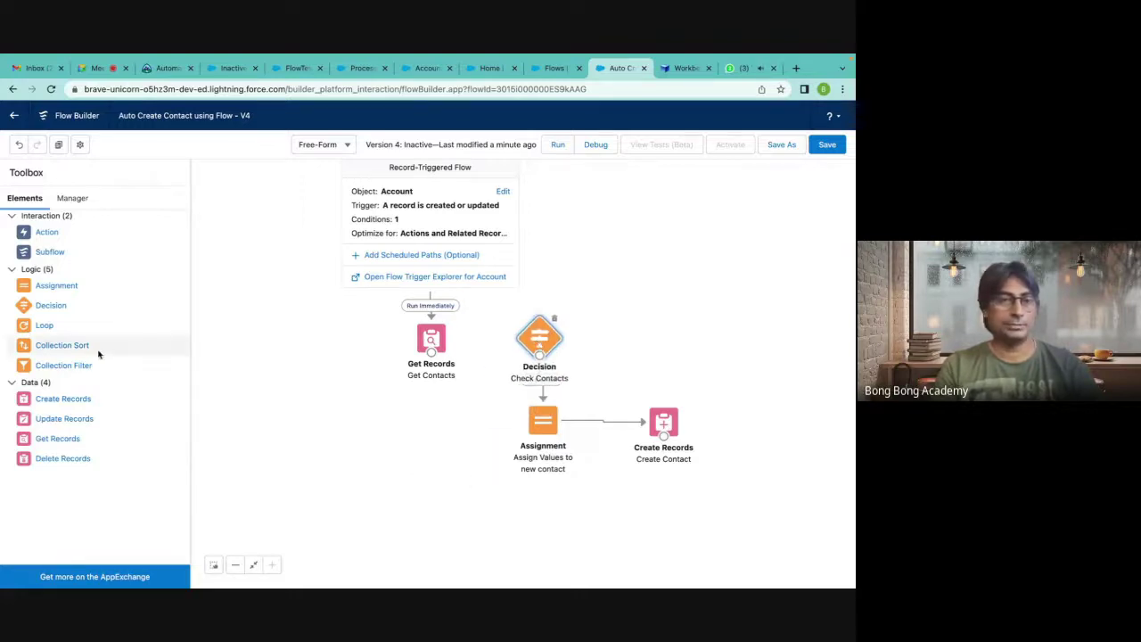
drag(45, 328, 431, 439)
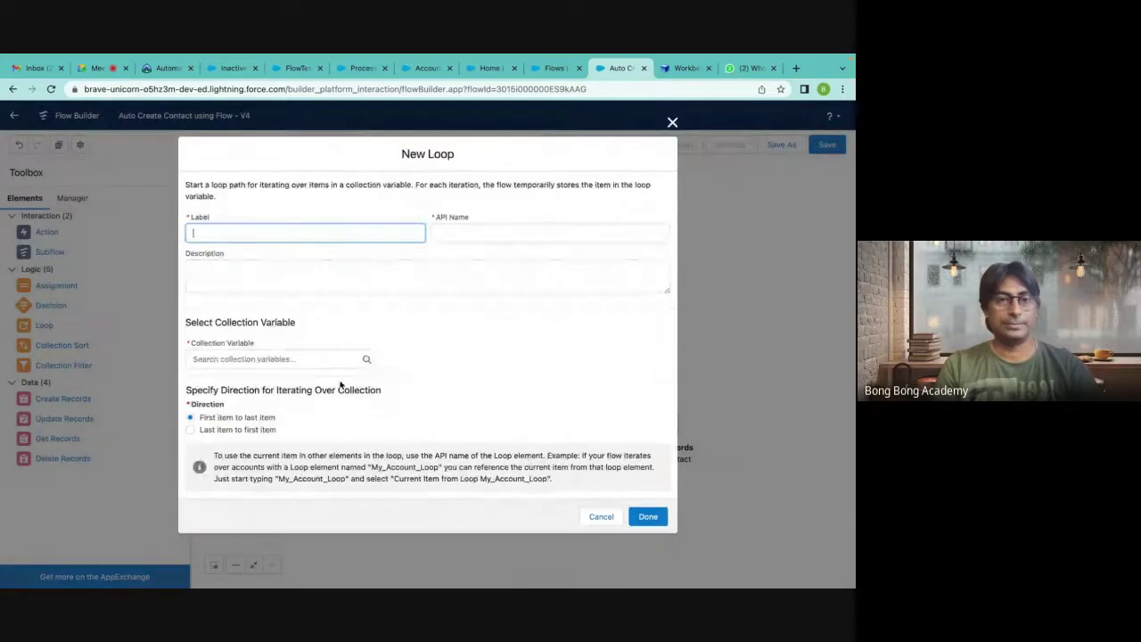
click(672, 127)
click(672, 117)
click(68, 199)
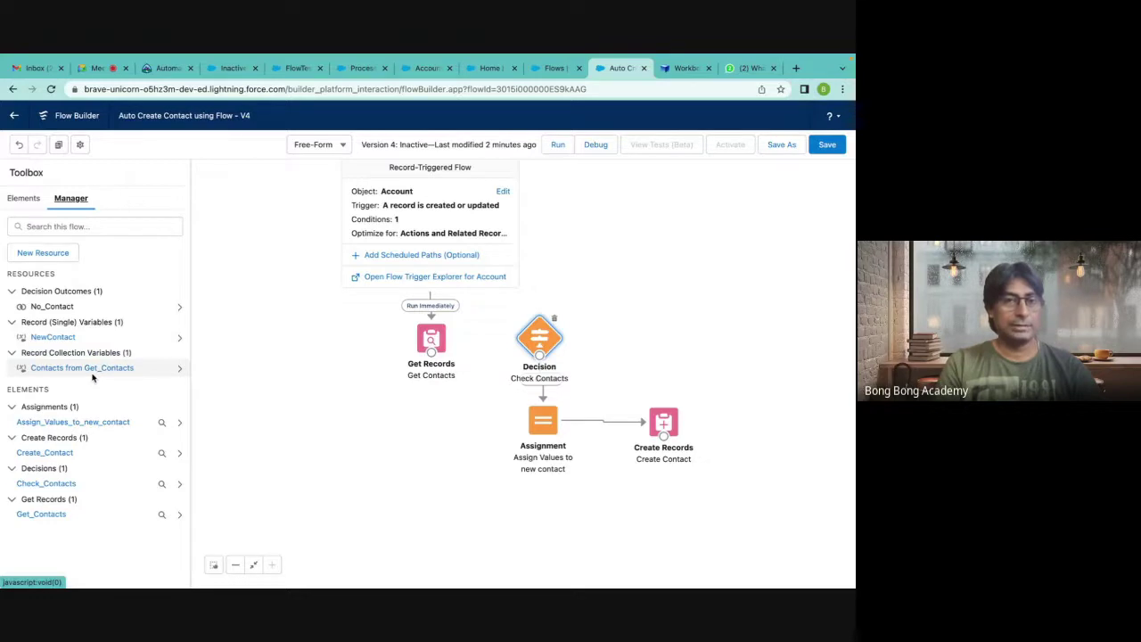
click(25, 201)
click(70, 199)
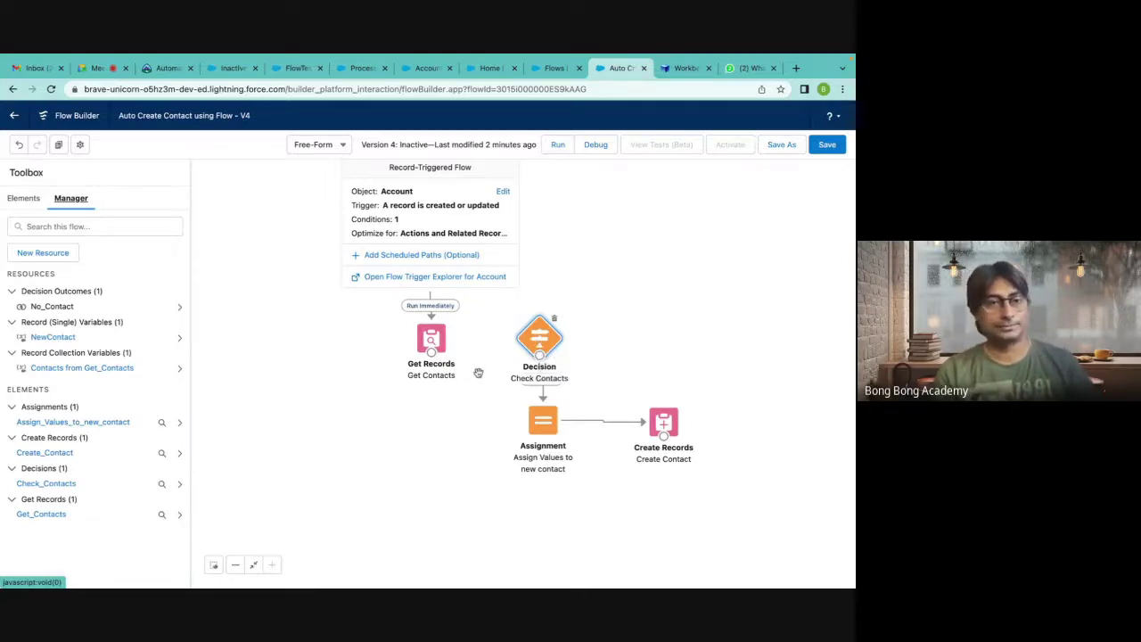
Add a Loop element labelled 'Loop Contacts' with API Name Loop_Contacts.
click(24, 198)
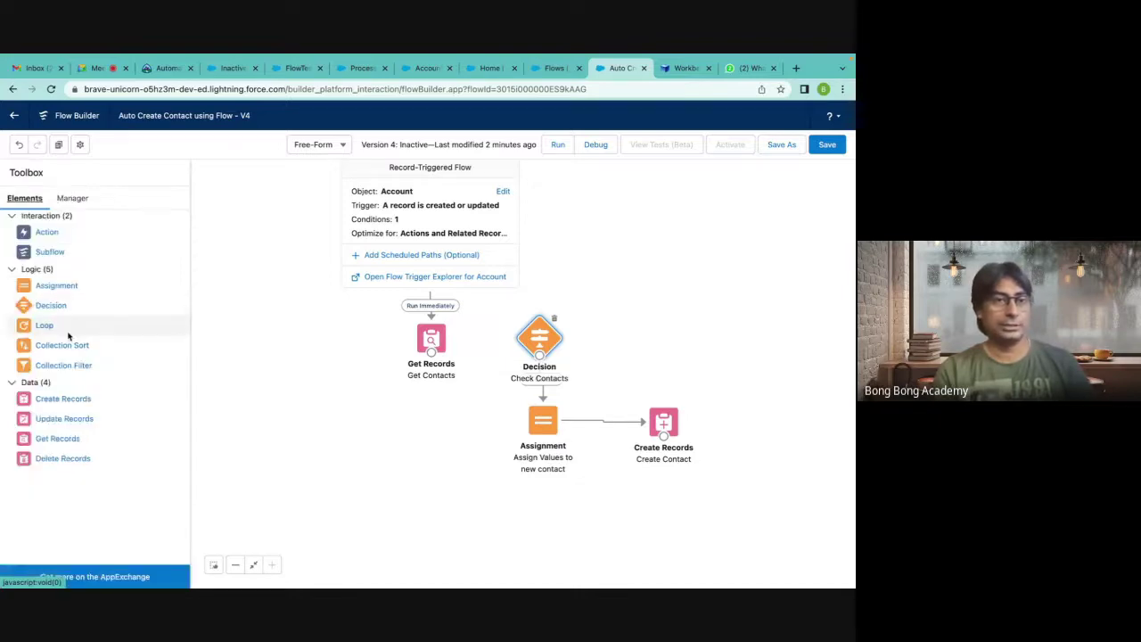
drag(45, 326, 371, 412)
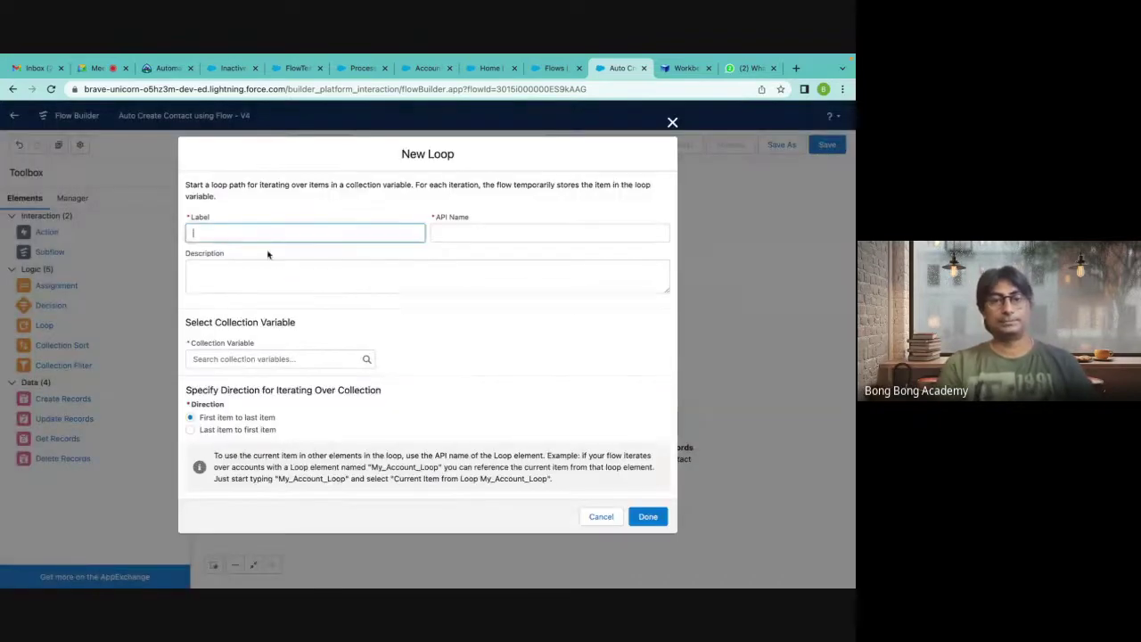
text(Check Auto)
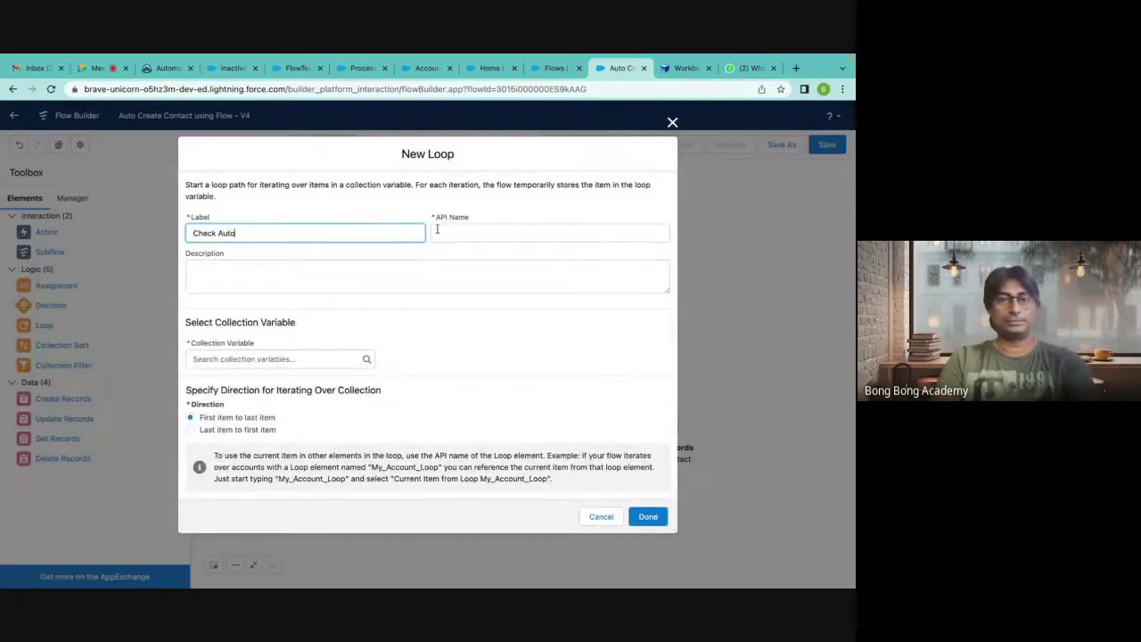
key(Tab)
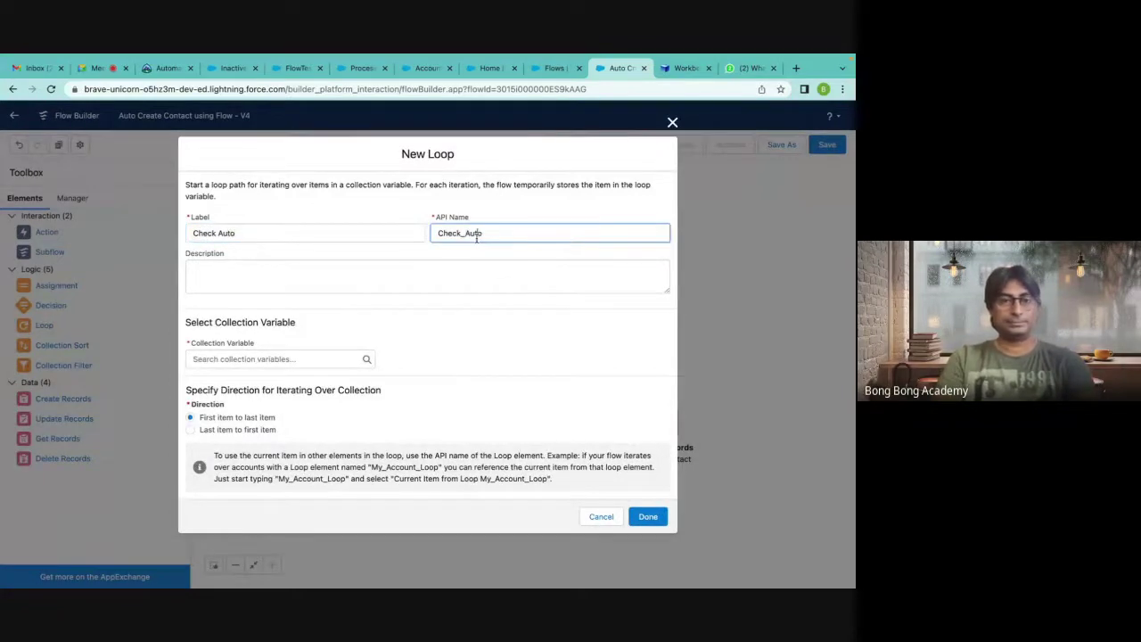
click(241, 359)
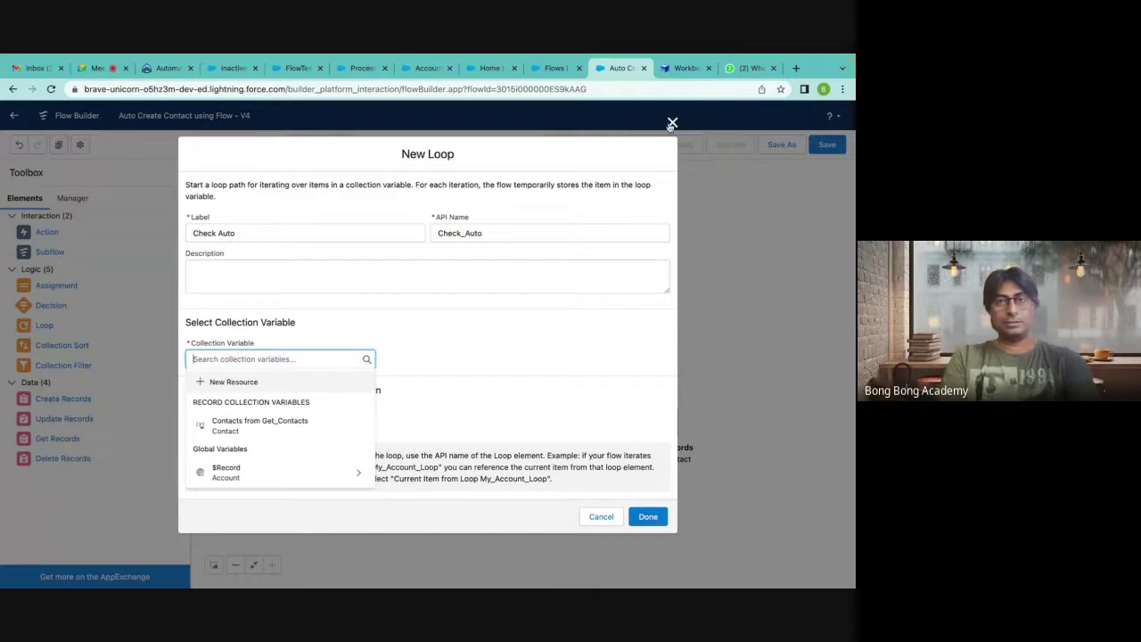
click(233, 230)
key(ctrl+a)
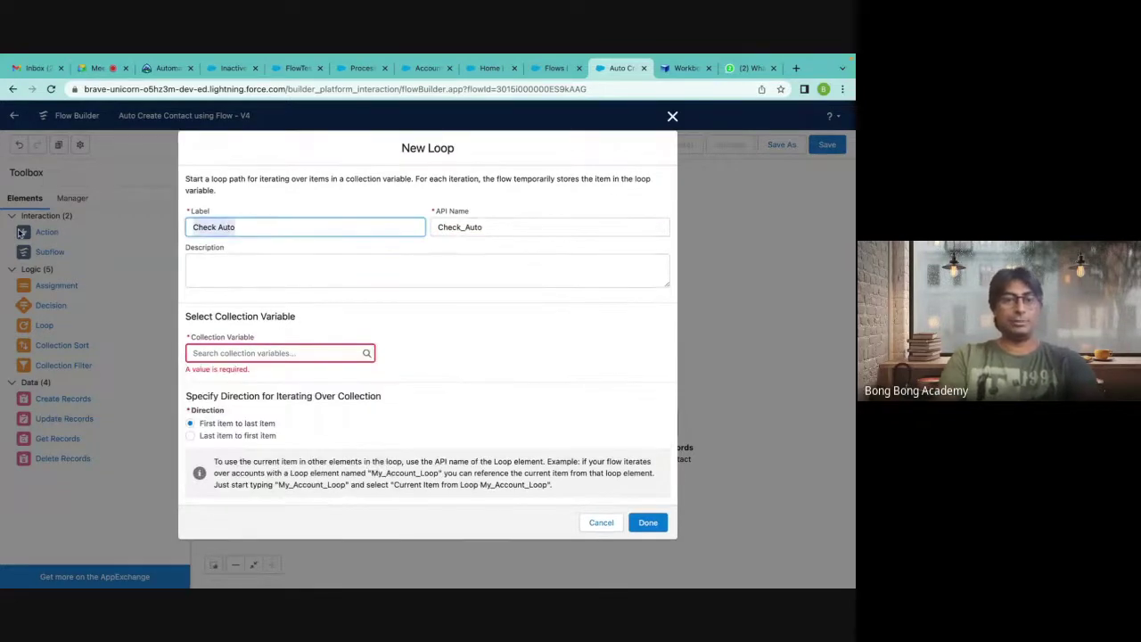
text(Loop)
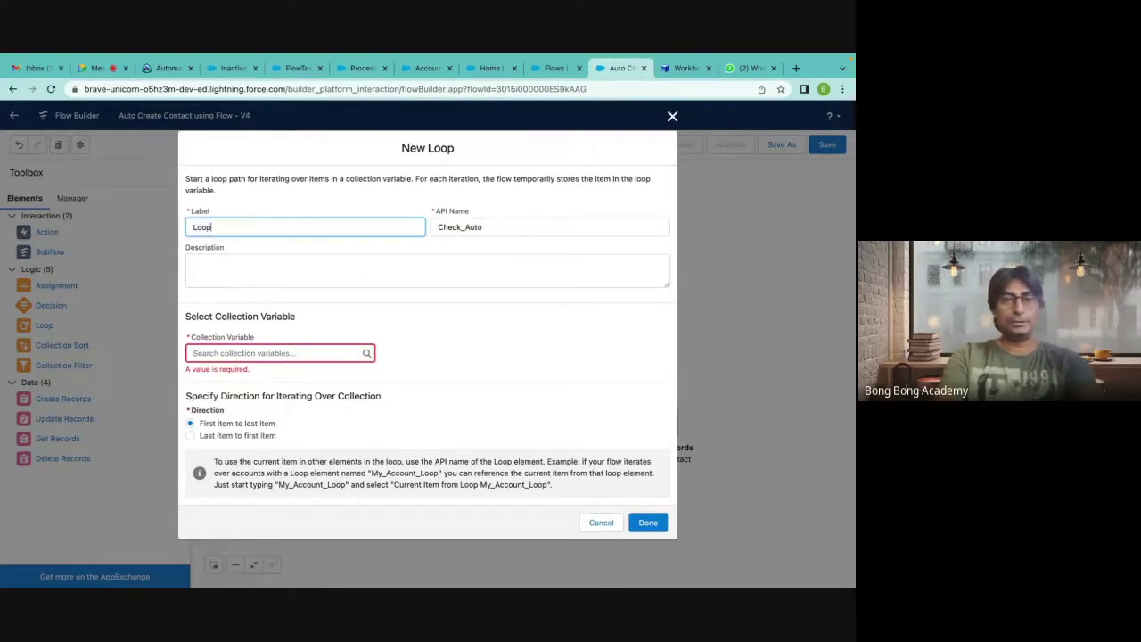
text( Chec)
key(BackSpace)
key(BackSpace)
key(BackSpace)
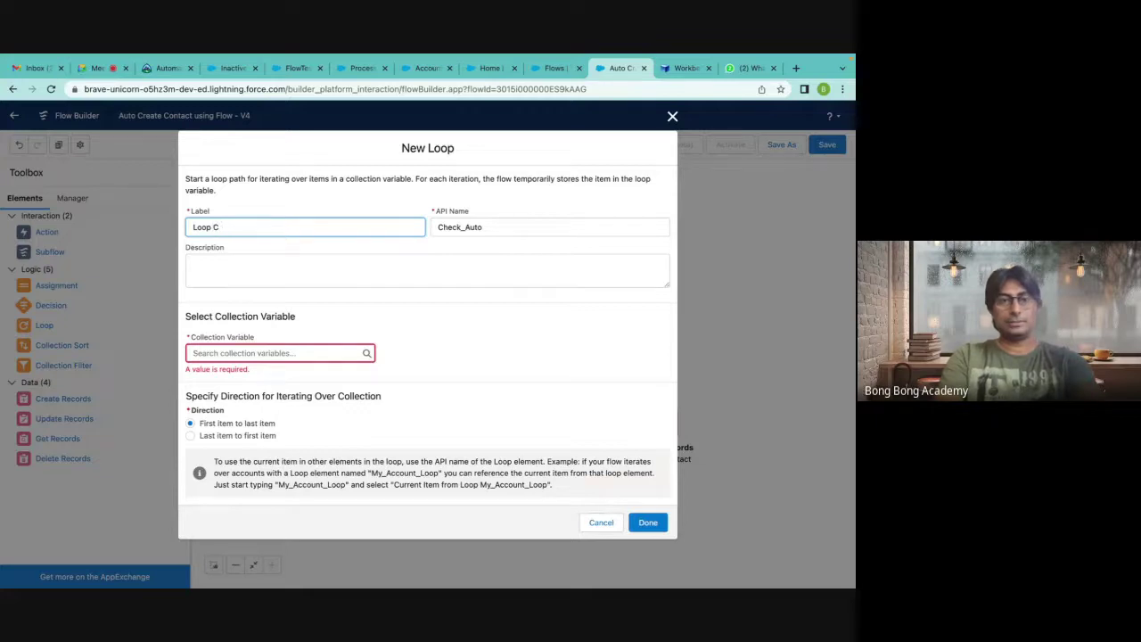
text(ontacts)
double_click(486, 227)
key(BackSpace)
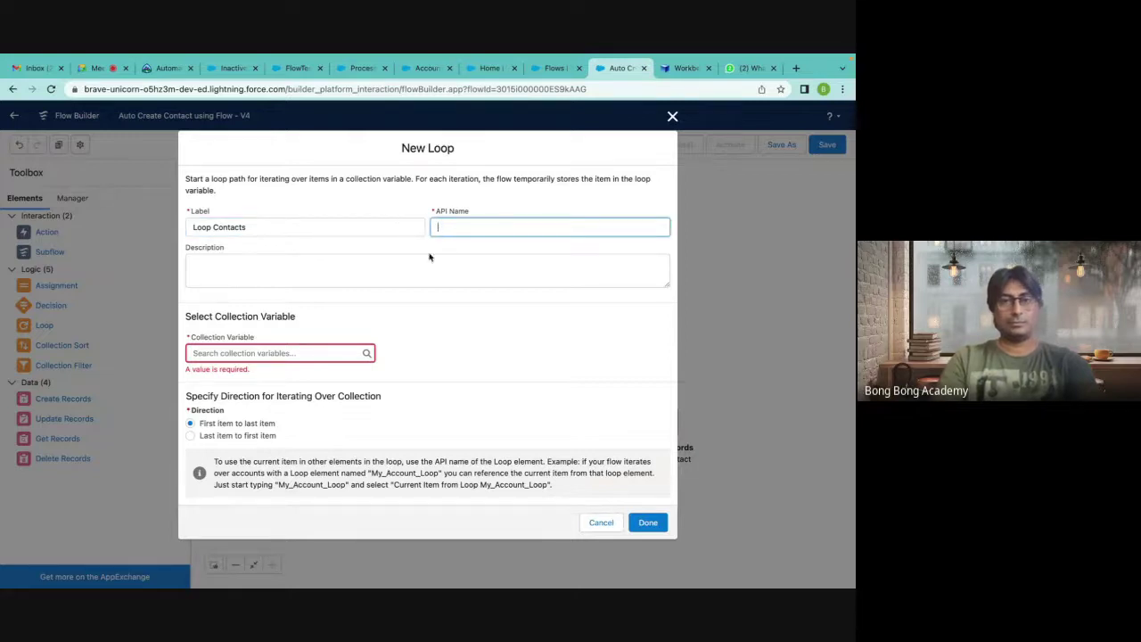
click(428, 257)
click(320, 227)
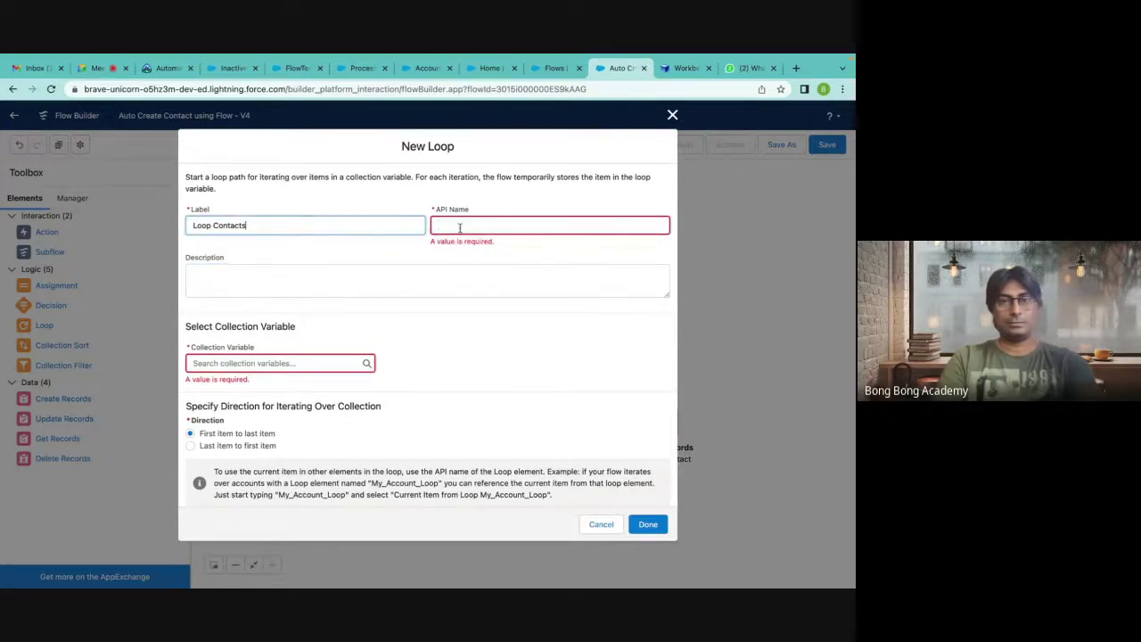
click(460, 228)
Set the loop's collection variable to Contacts from Get_Contacts and save it.
click(233, 345)
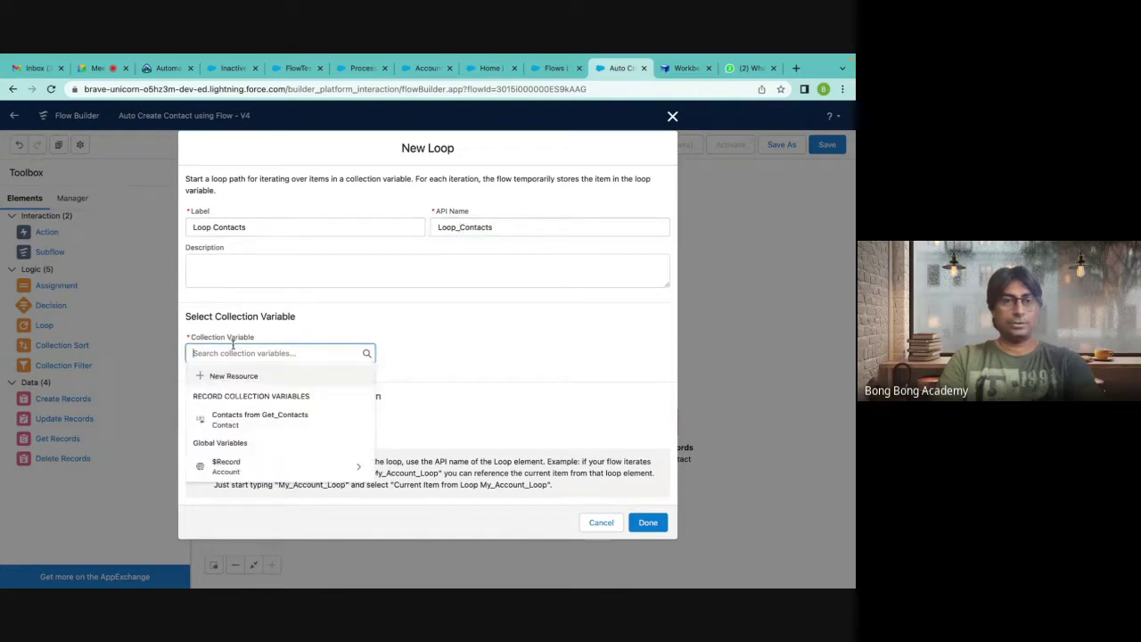
click(275, 423)
click(466, 339)
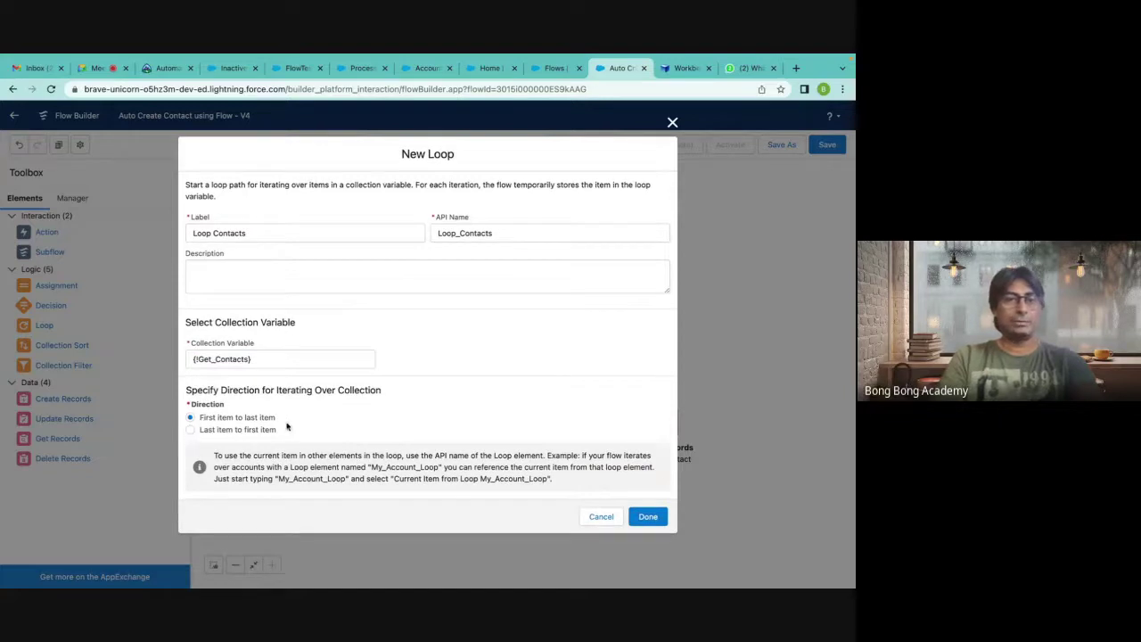
click(647, 517)
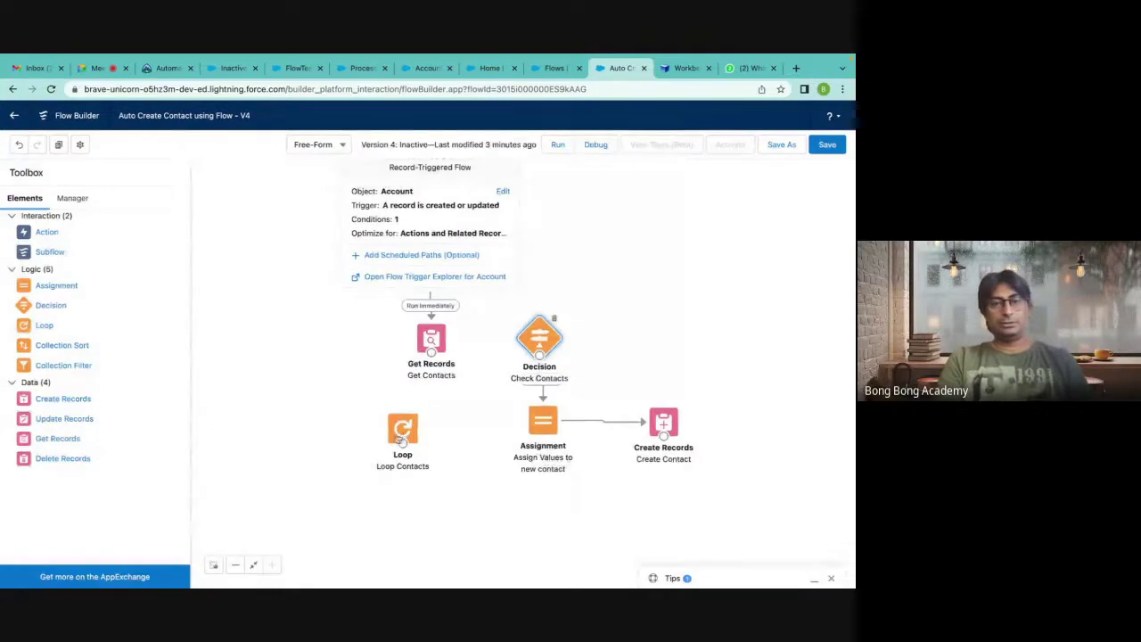
Connect Get Records to Loop Contacts and rearrange the decision, assignment and Create Records nodes.
drag(401, 435, 430, 435)
drag(431, 353, 432, 420)
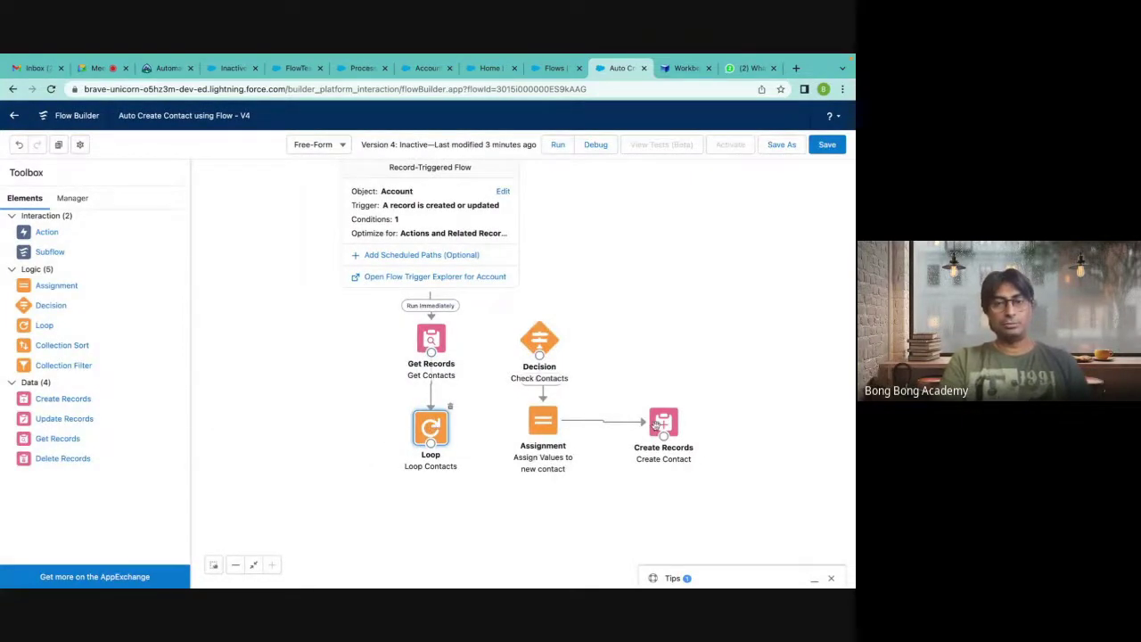
drag(667, 429, 810, 427)
drag(545, 429, 683, 428)
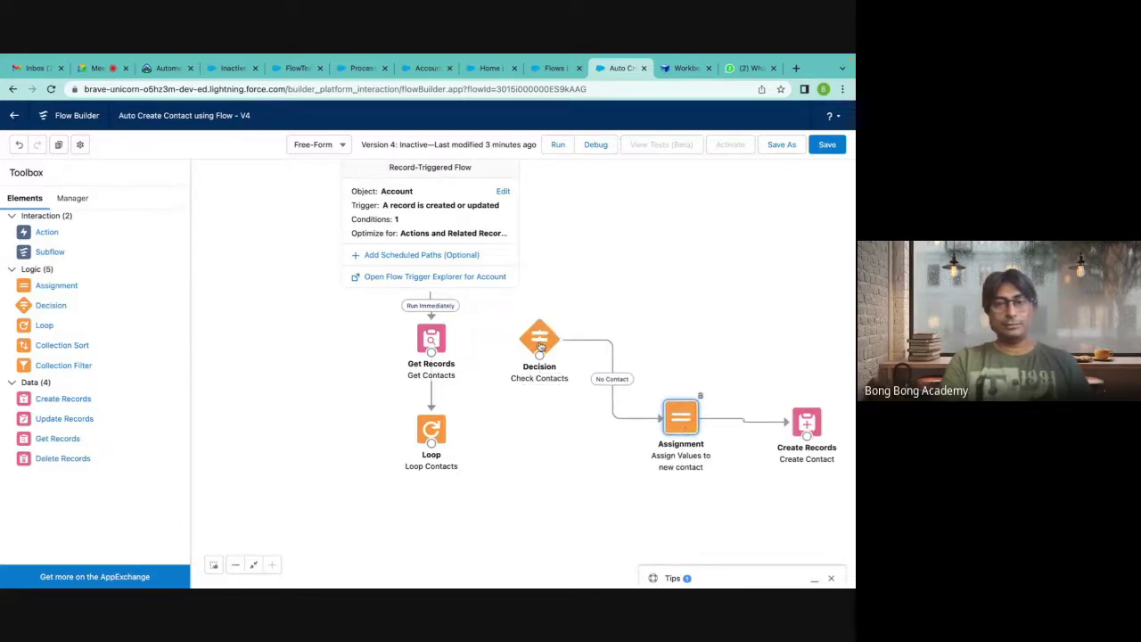
drag(539, 354, 527, 430)
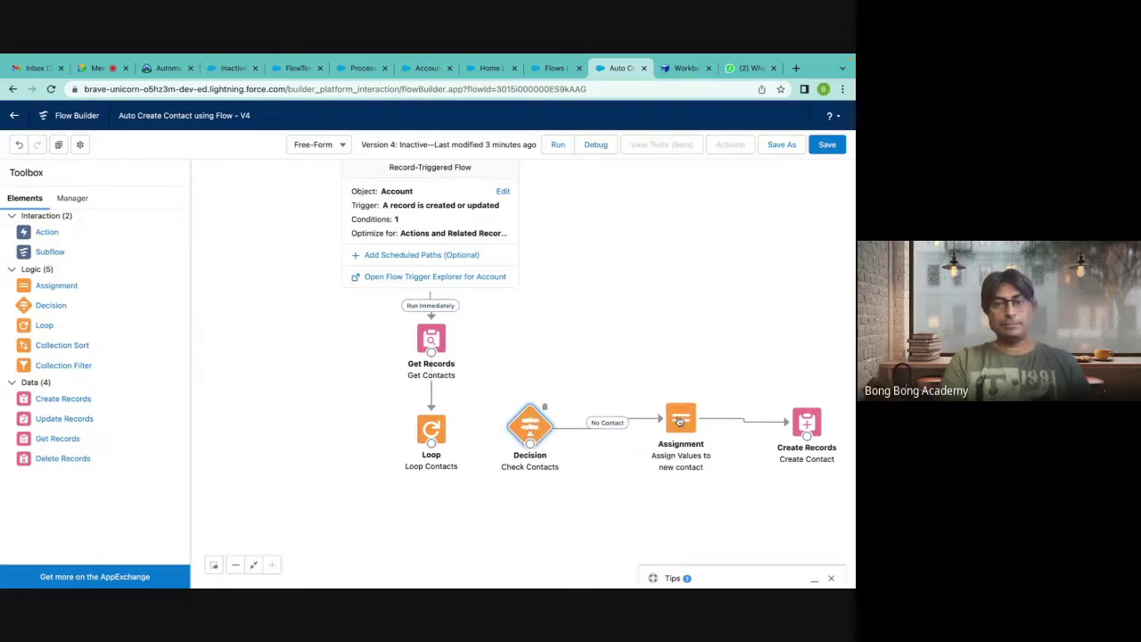
drag(679, 426, 680, 429)
drag(803, 428, 796, 433)
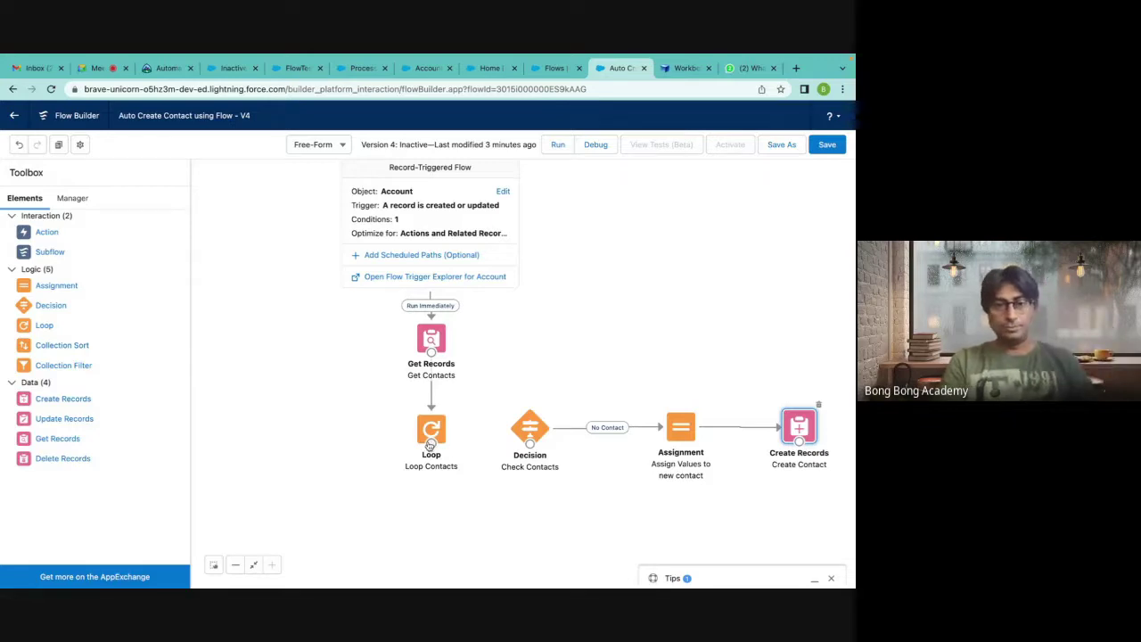
Abandon the loop-to-decision connector and delete the Check Contacts decision.
drag(431, 443, 533, 452)
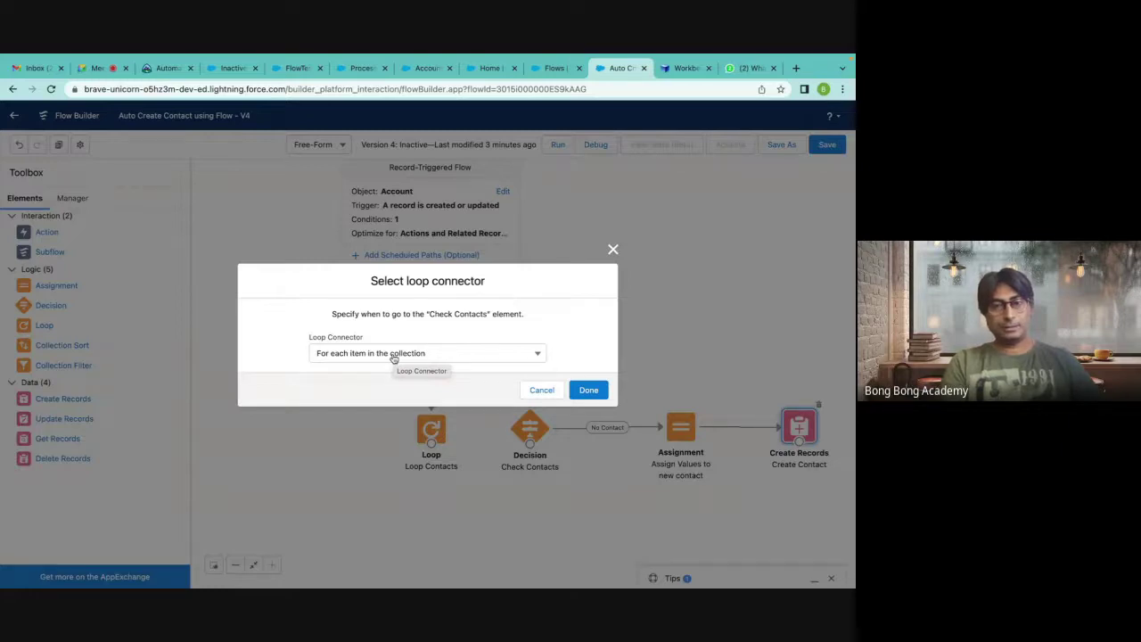
click(393, 354)
click(613, 250)
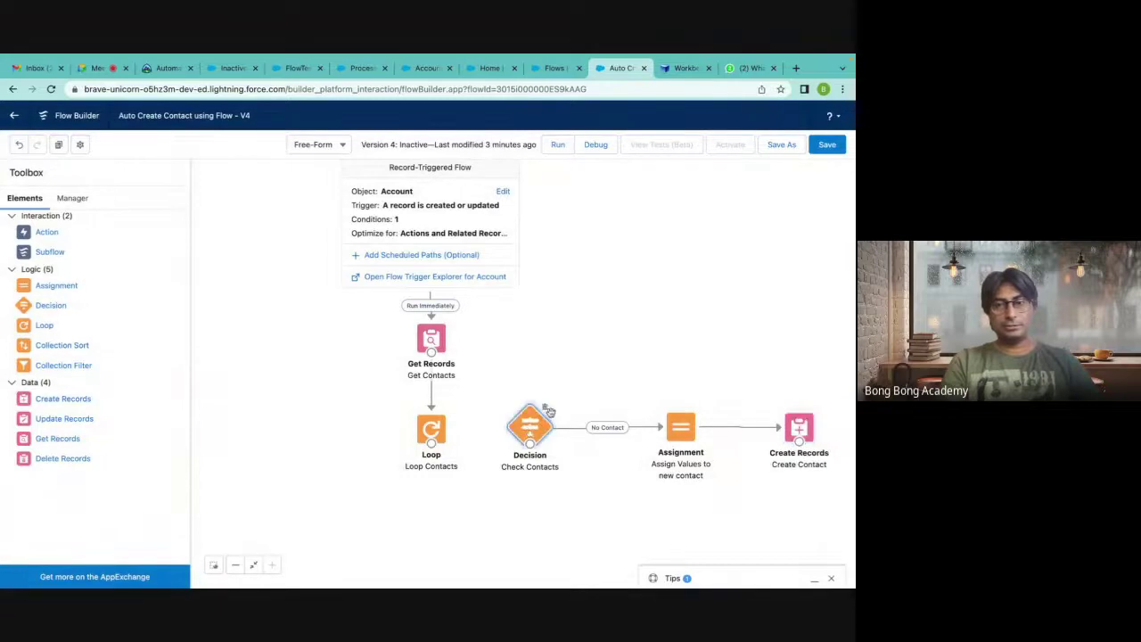
click(545, 412)
key(Delete)
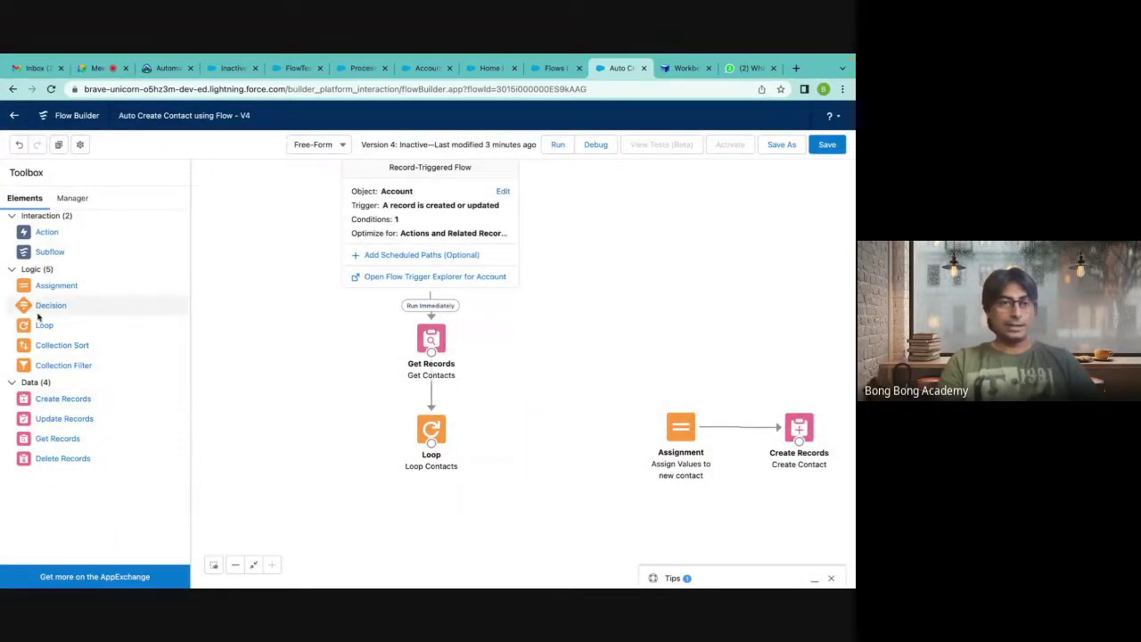
Add a decision labelled 'Check Auto Contact' (Check_Auto_Contact) with an outcome named Is Auto.
drag(39, 307, 510, 415)
click(148, 196)
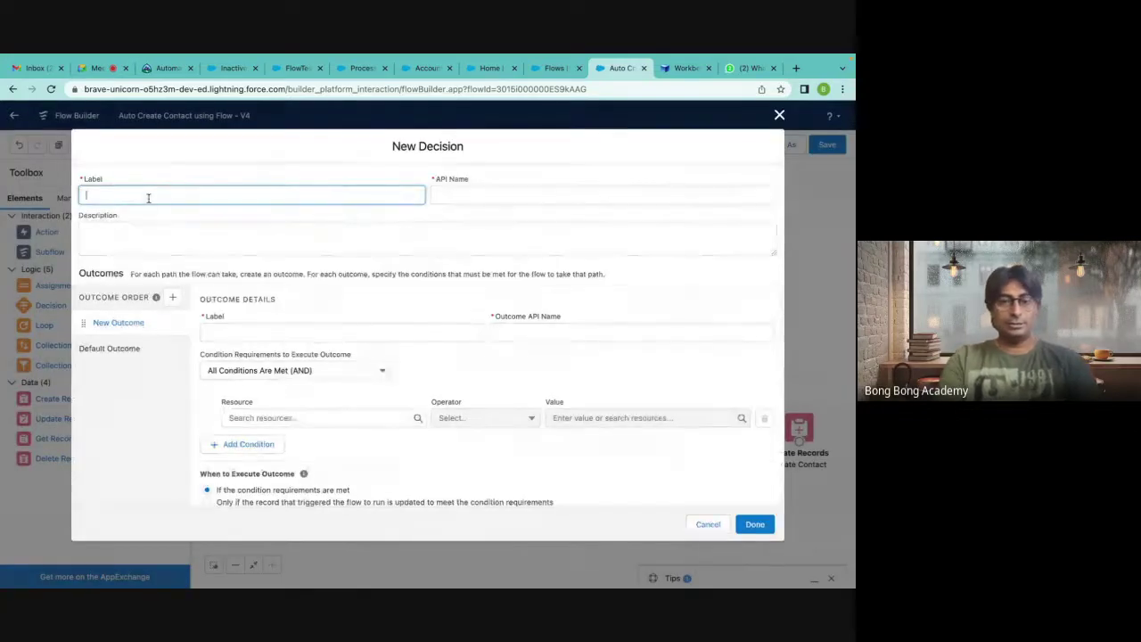
text(Check Auto)
click(488, 196)
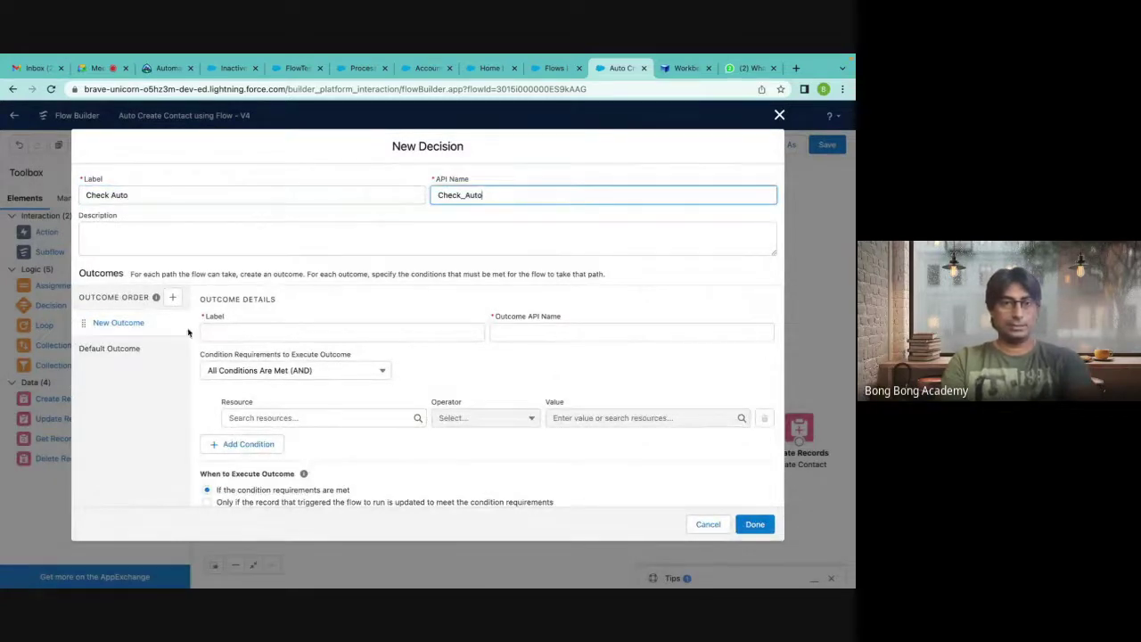
click(241, 334)
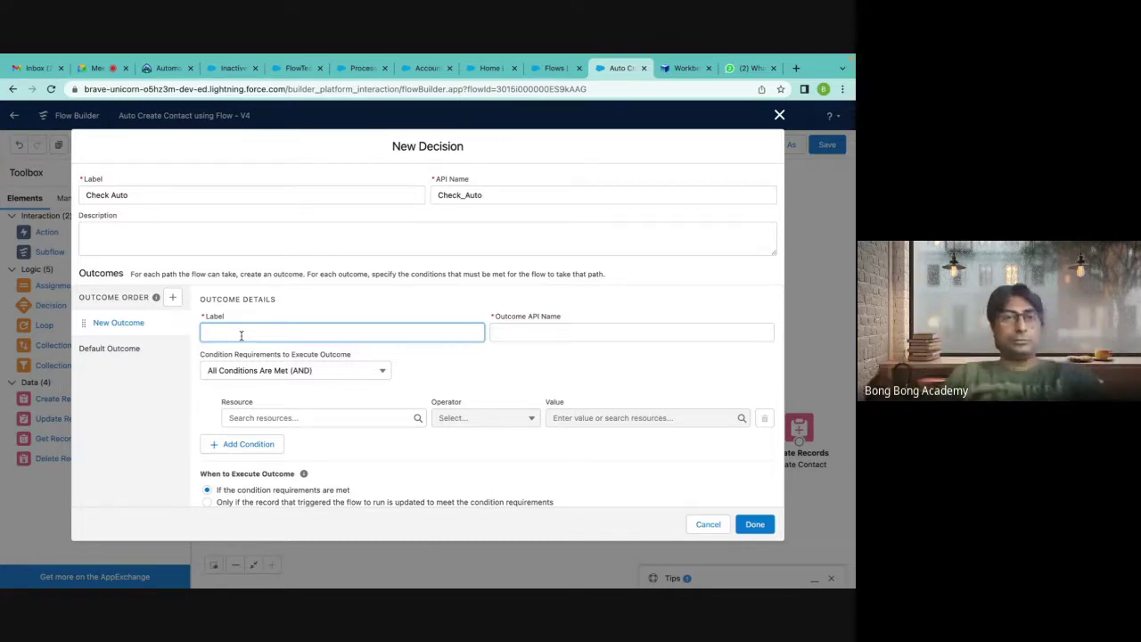
click(167, 195)
text(C)
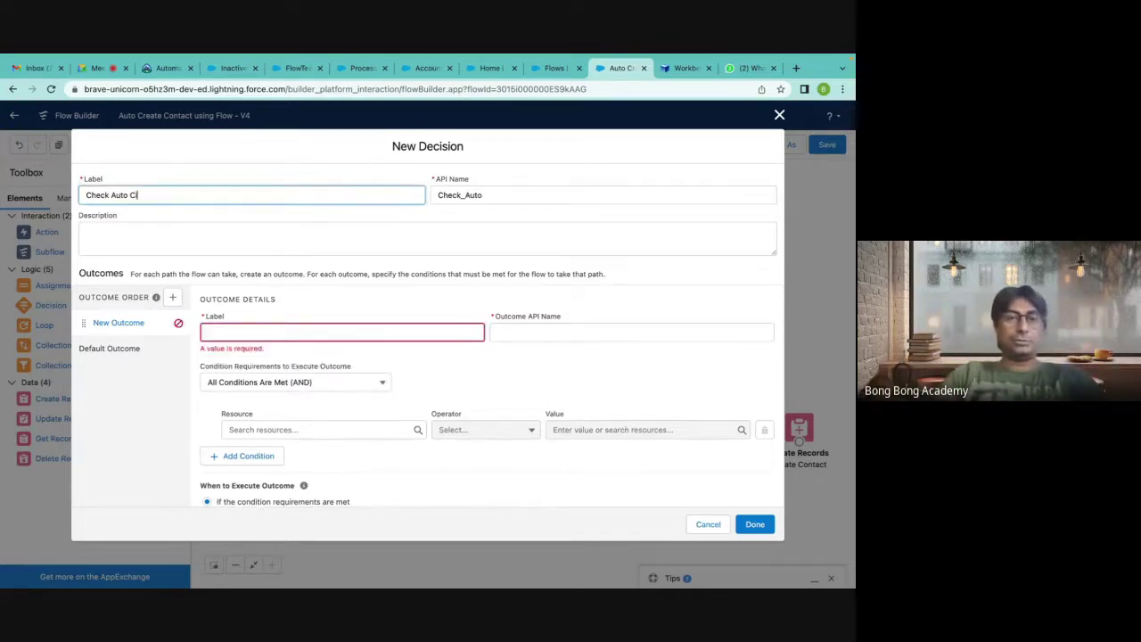
text(Contact)
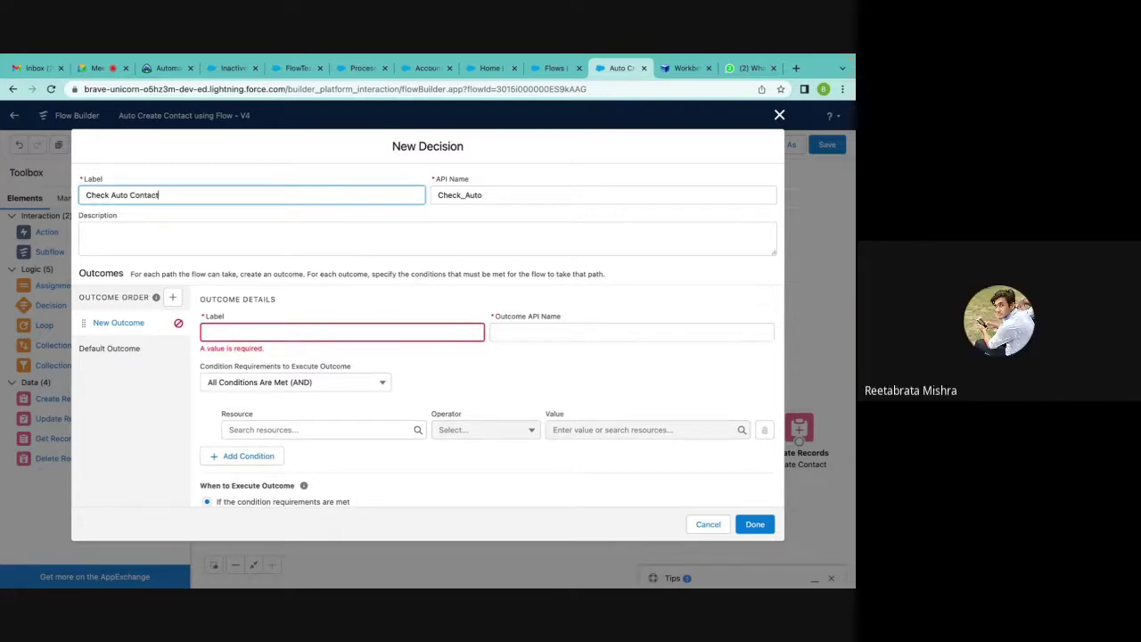
click(480, 194)
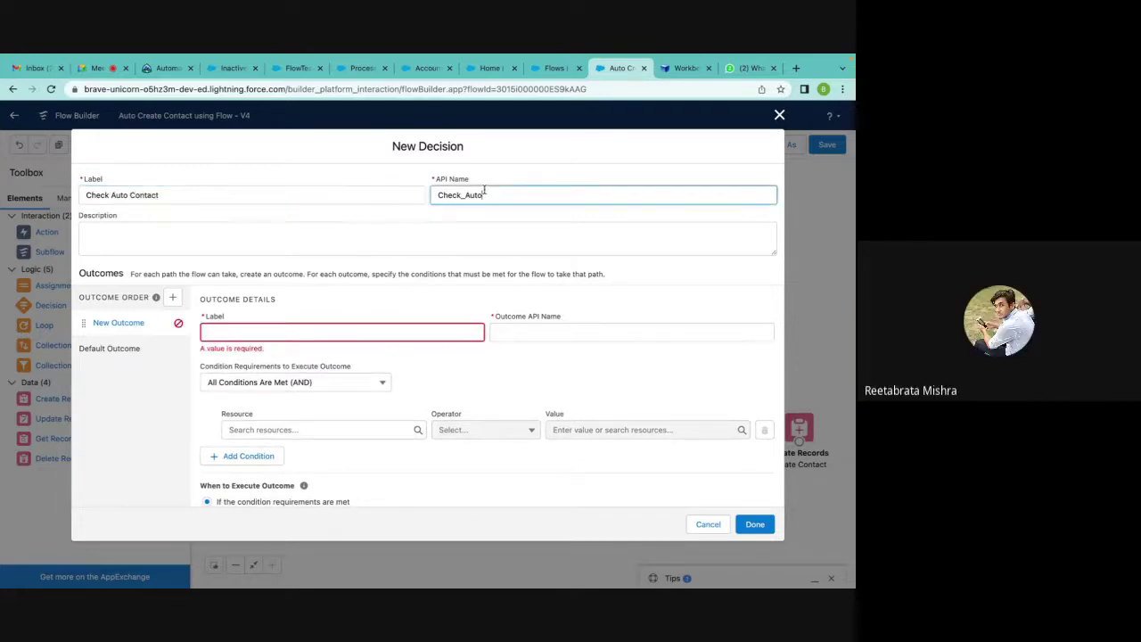
text(_Contact)
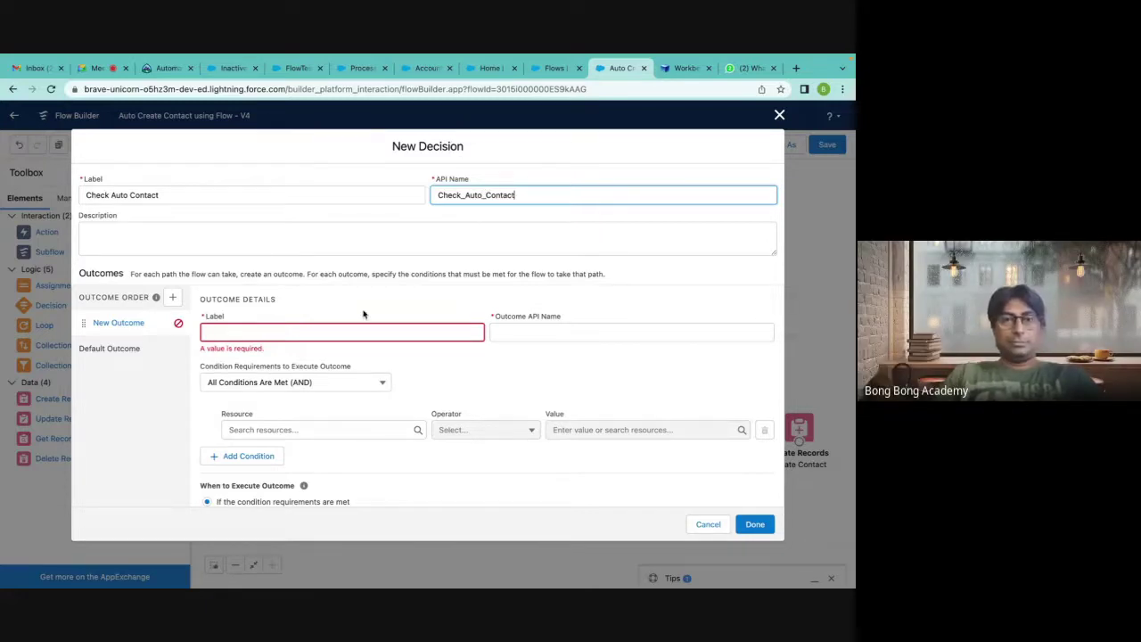
click(302, 331)
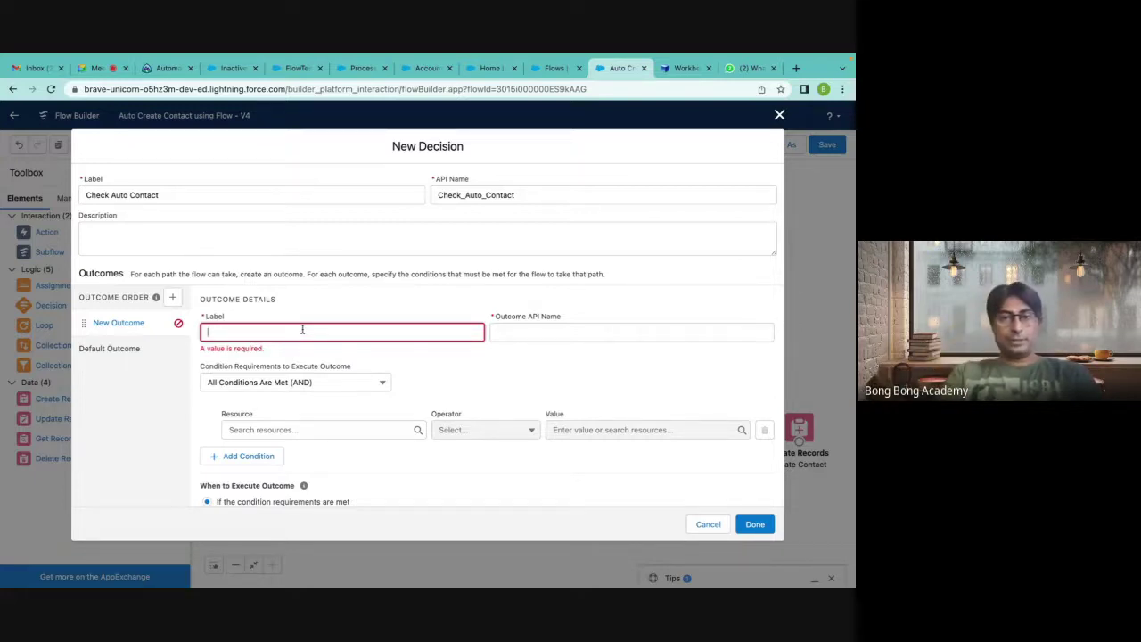
text(N)
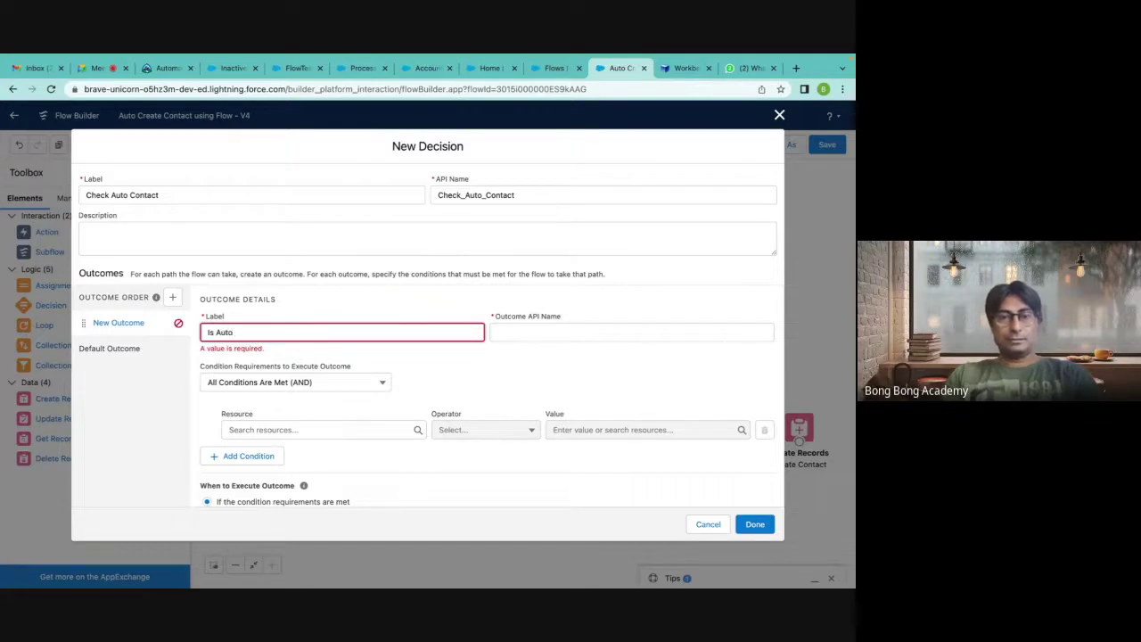
click(539, 337)
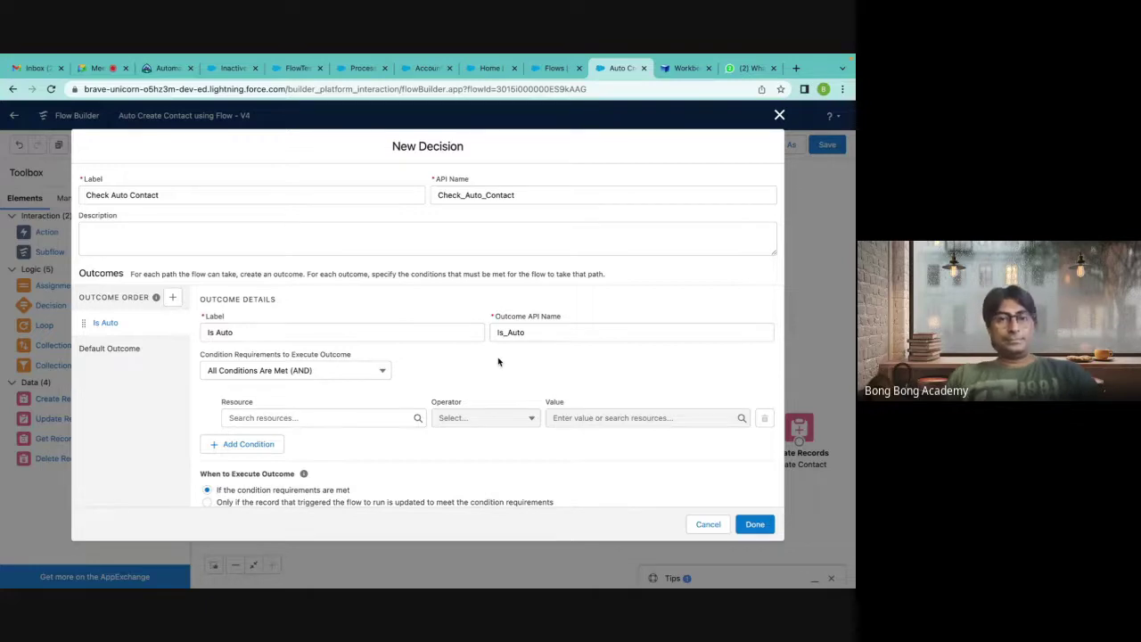
Give Is Auto the condition Loop_Contacts FirstName Contains Auto and save the decision.
click(272, 417)
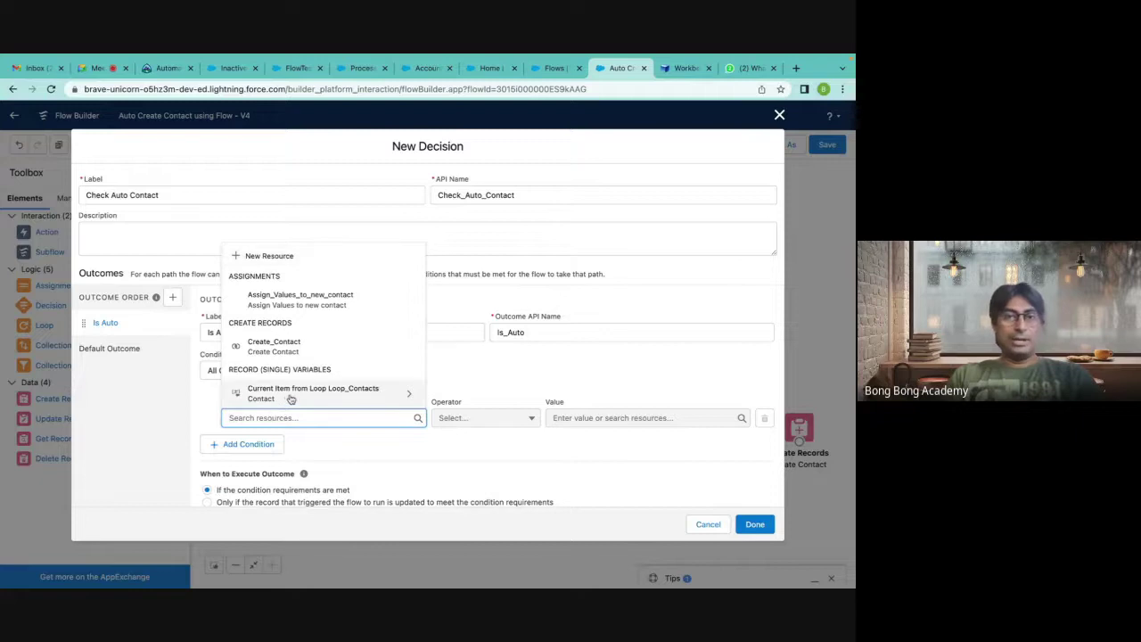
click(291, 398)
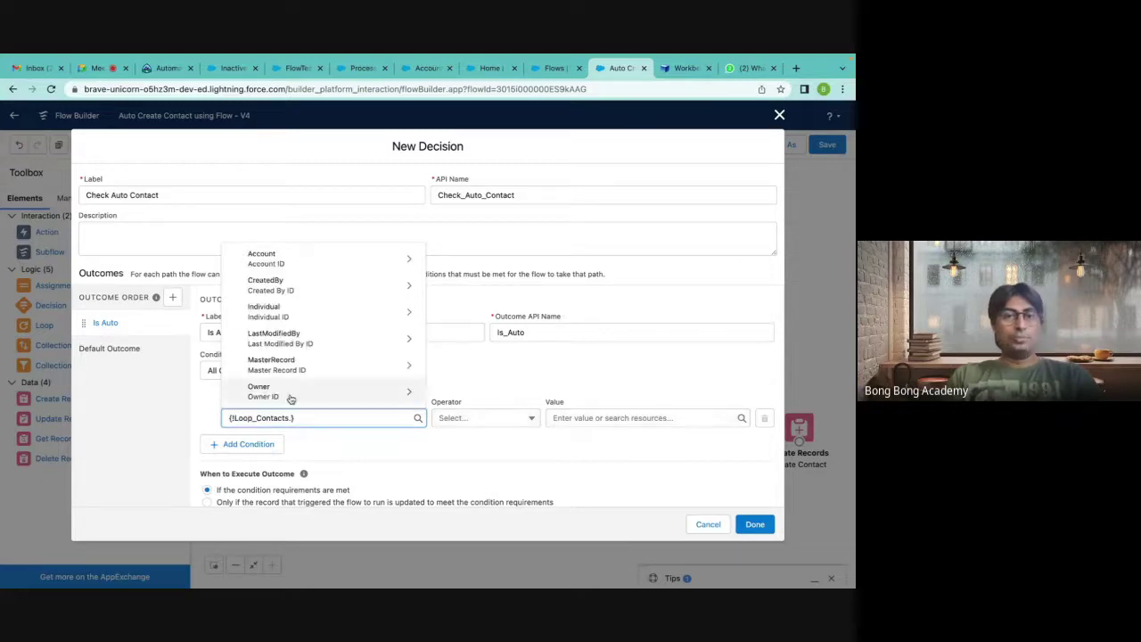
text(Fir)
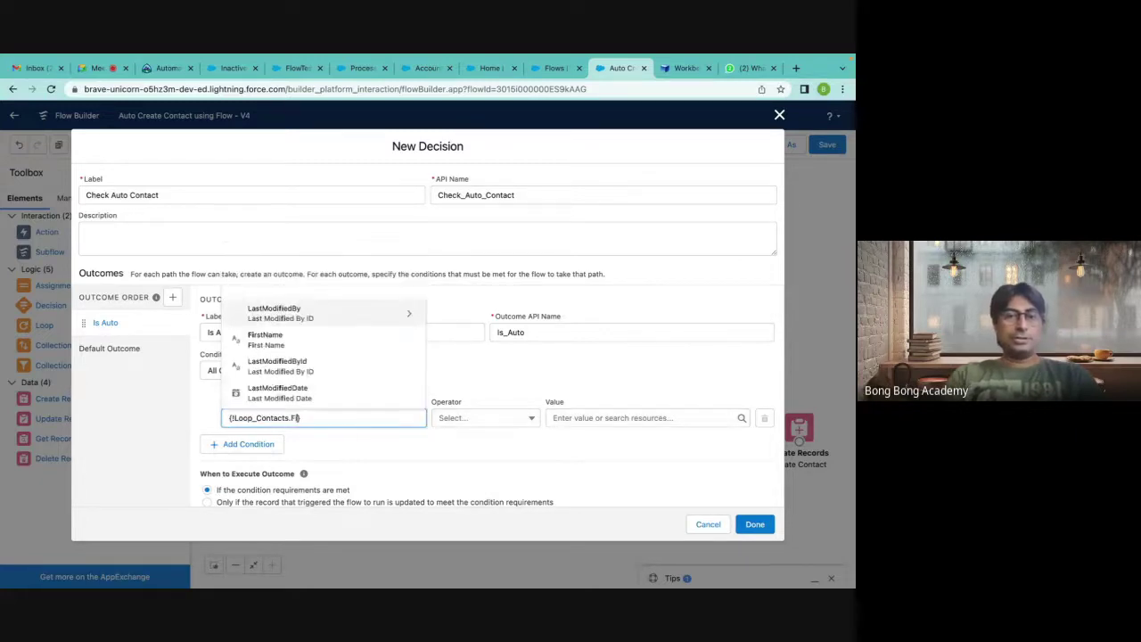
click(272, 390)
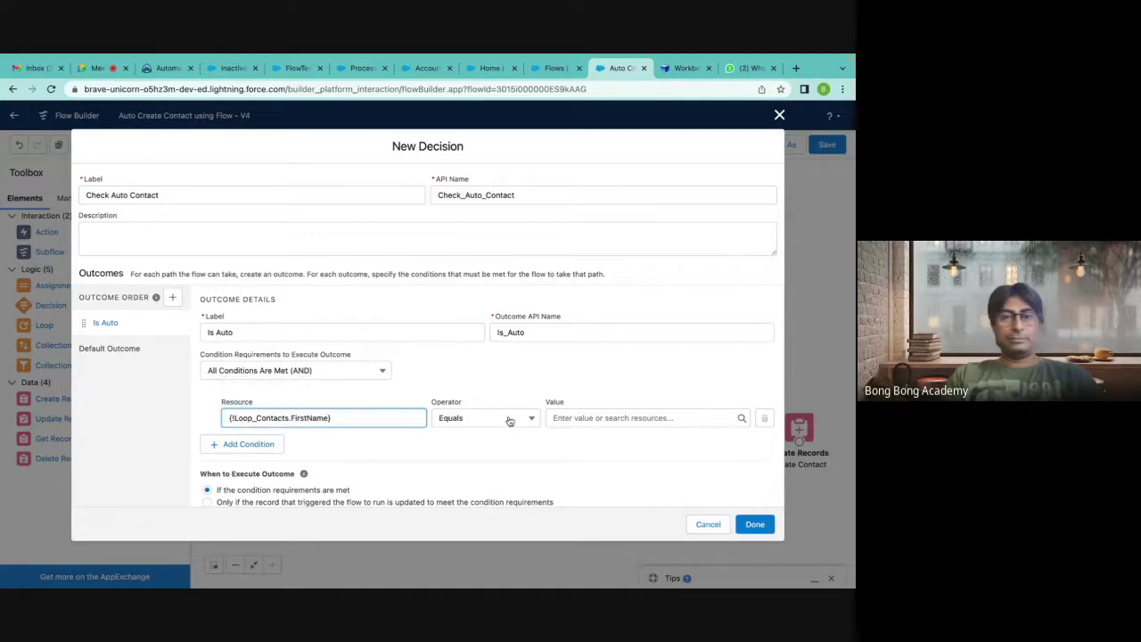
click(508, 419)
click(495, 526)
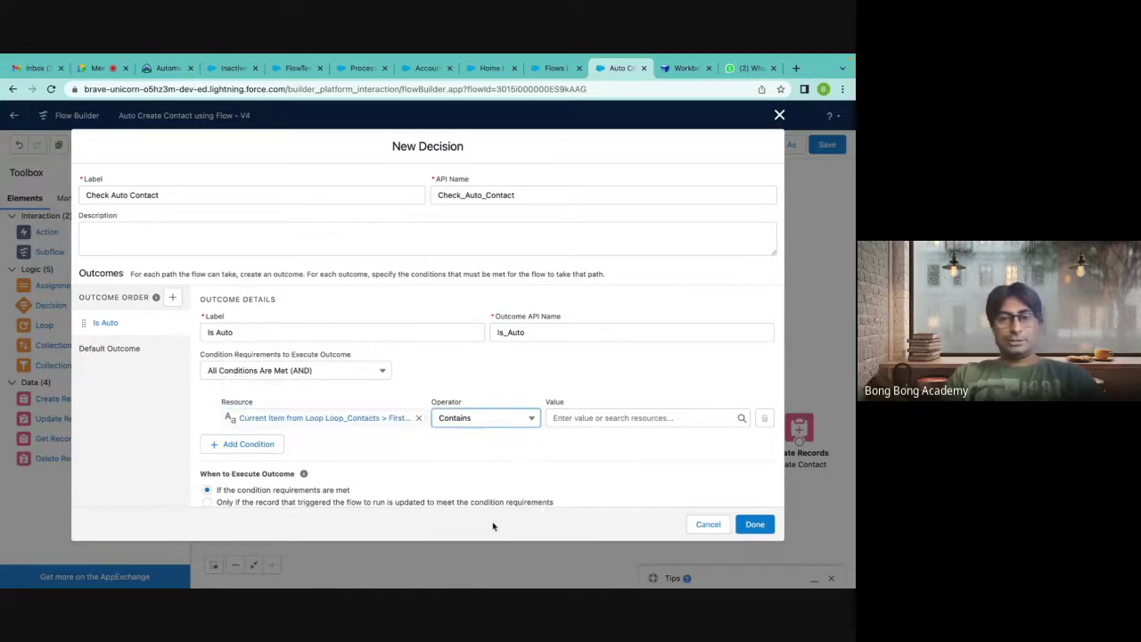
click(586, 412)
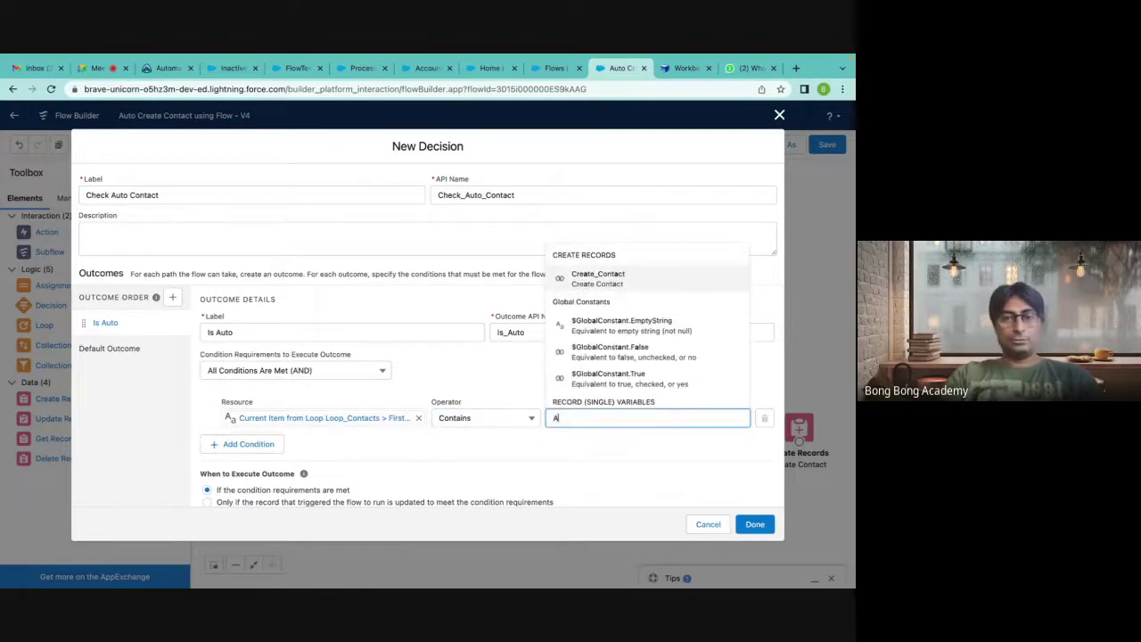
text(Auto)
click(585, 461)
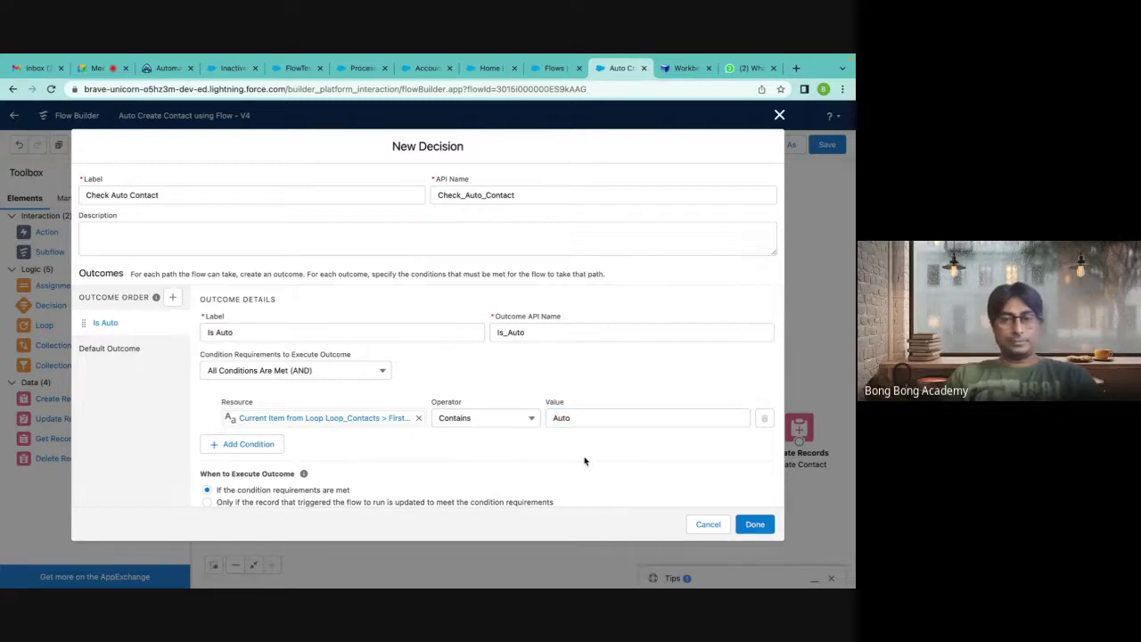
scroll(585, 461, down, 1)
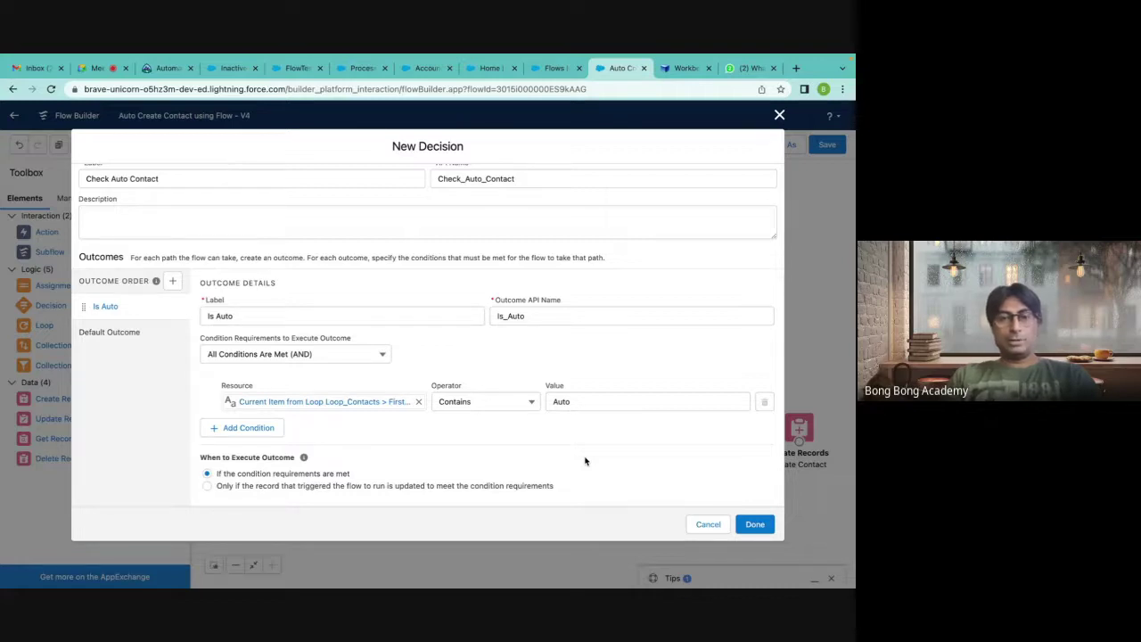
click(755, 524)
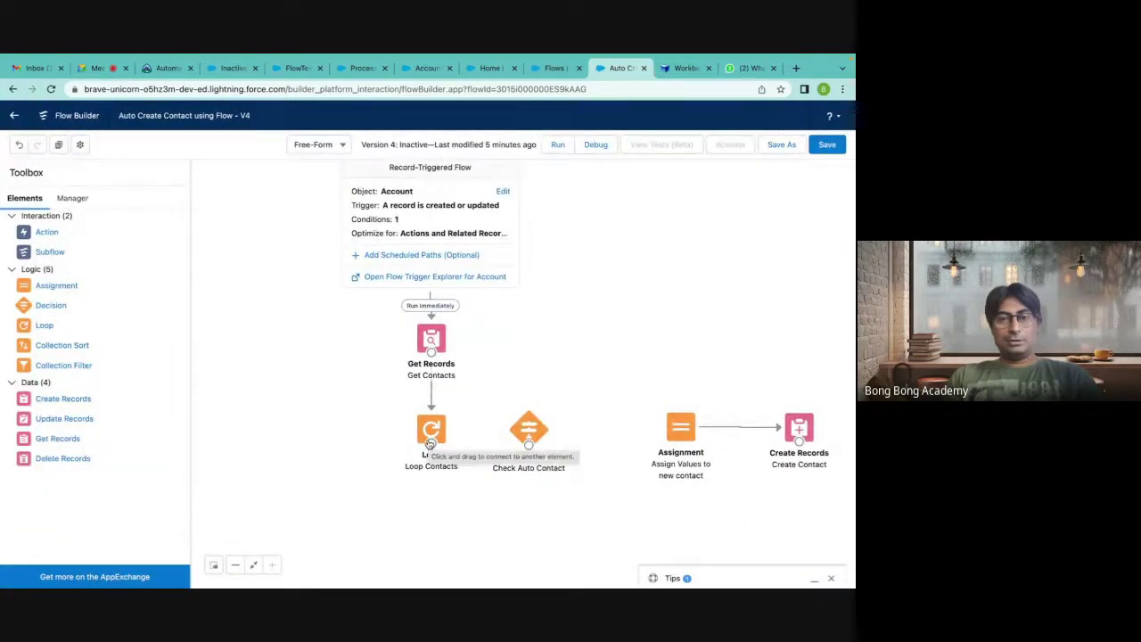
Start a new variable resource named 'Has Auto' and bring up its data type choices.
drag(682, 414, 721, 318)
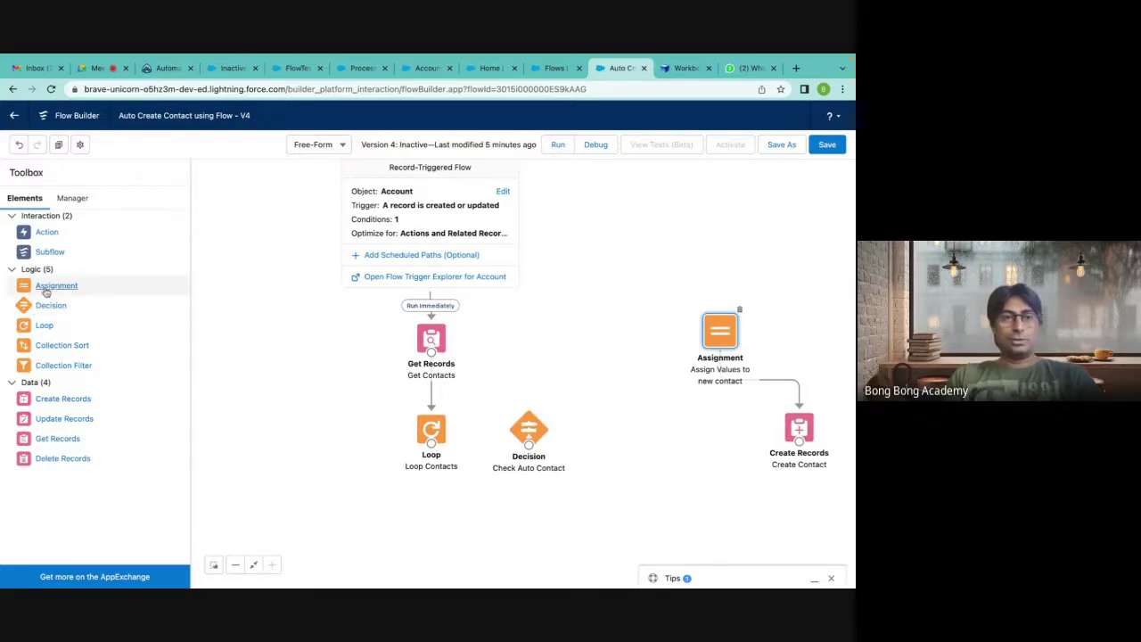
mouse_move(45, 286)
mouse_down()
mouse_move(410, 379)
mouse_move(36, 291)
mouse_up()
click(71, 198)
click(54, 252)
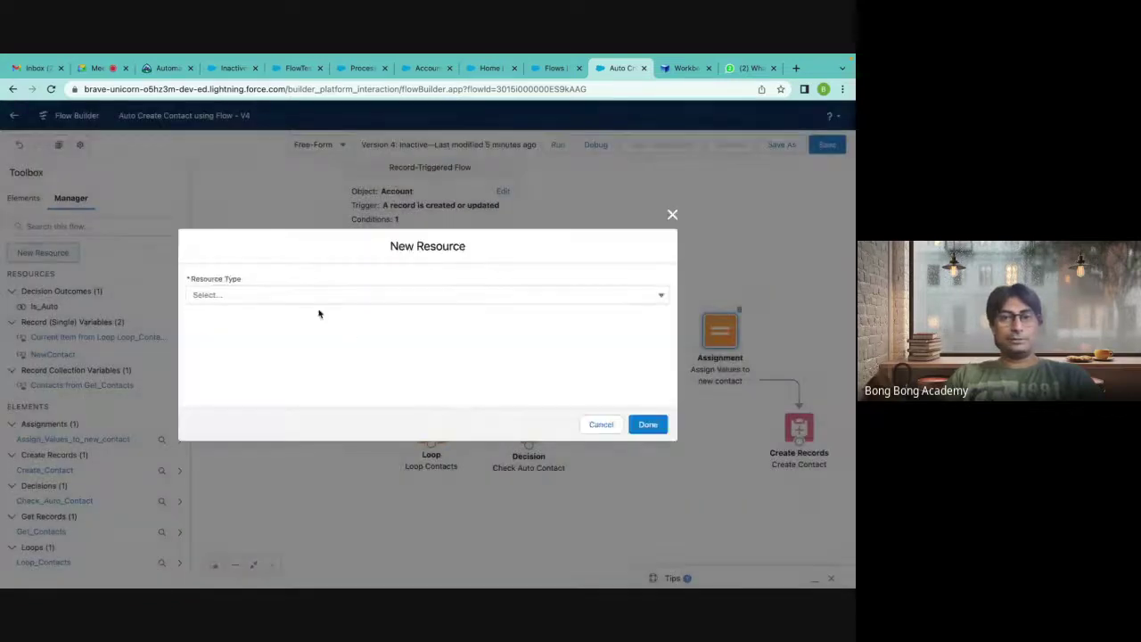
click(307, 297)
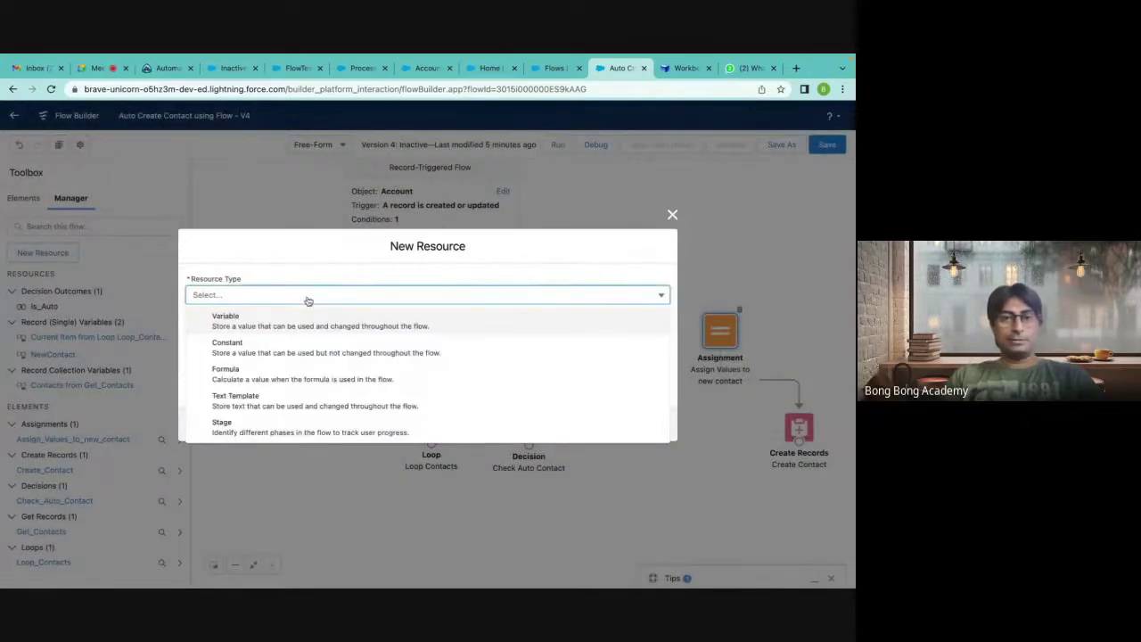
click(295, 320)
click(251, 315)
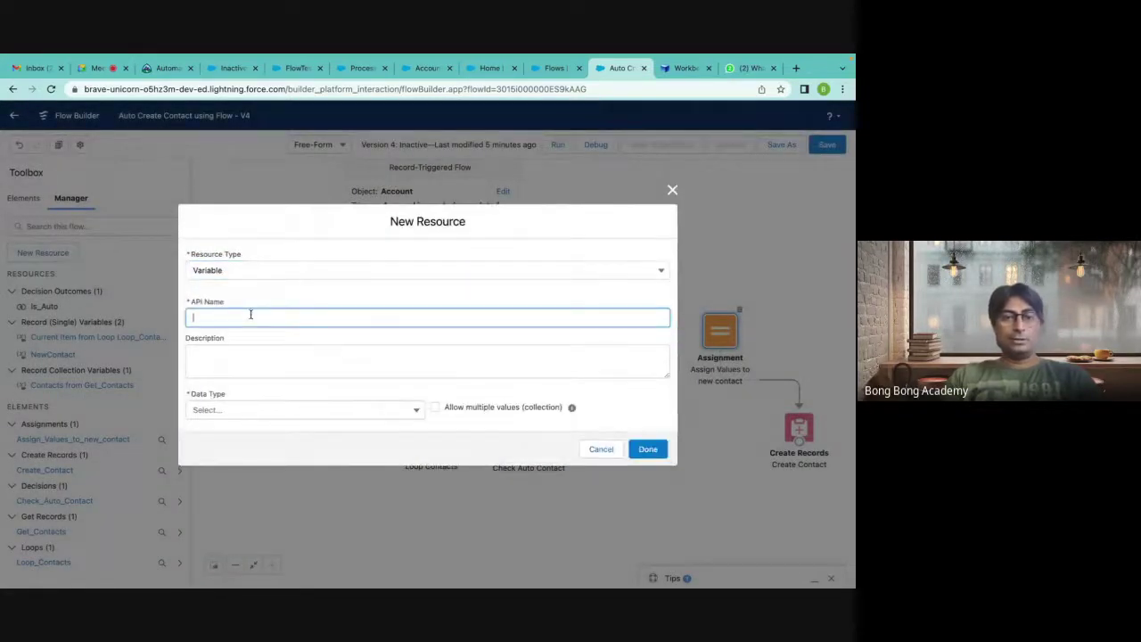
text(Has)
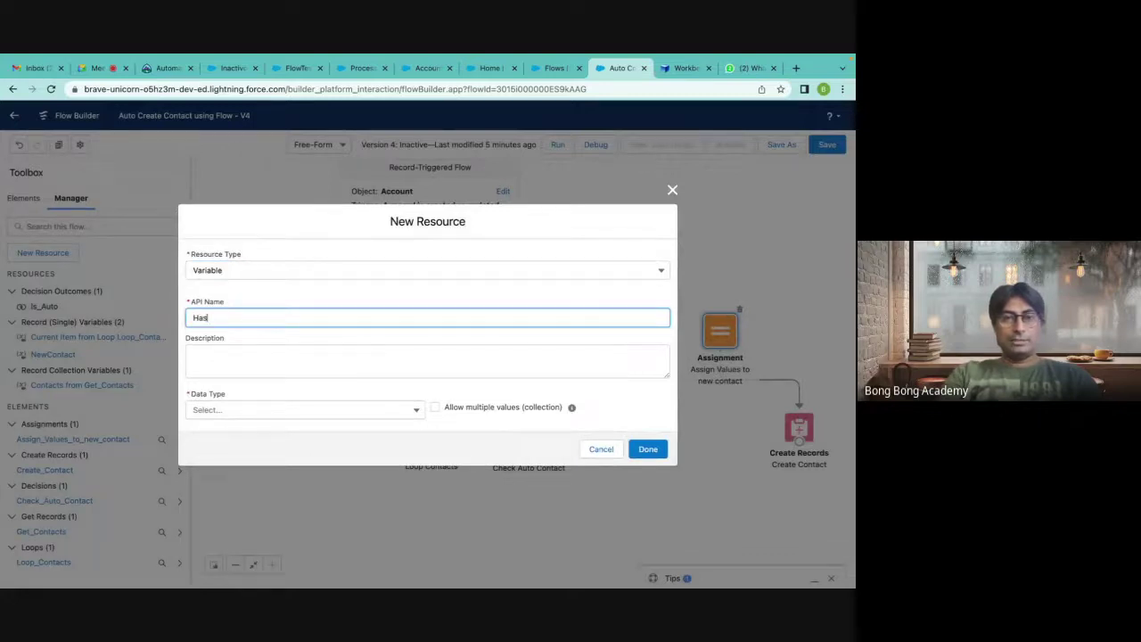
text( Auto)
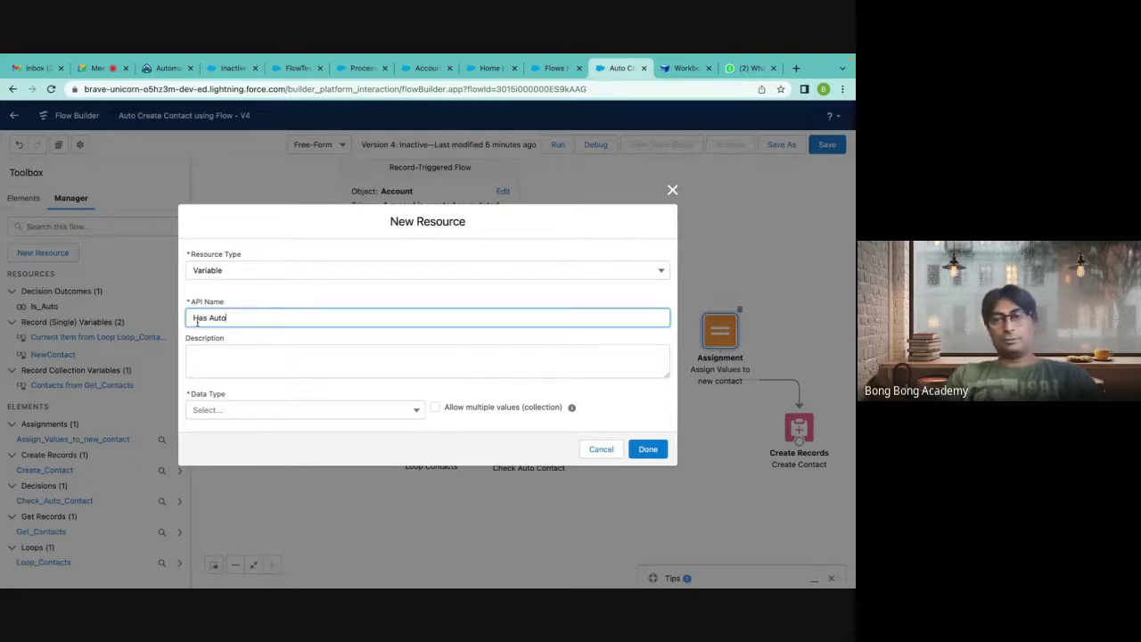
click(214, 354)
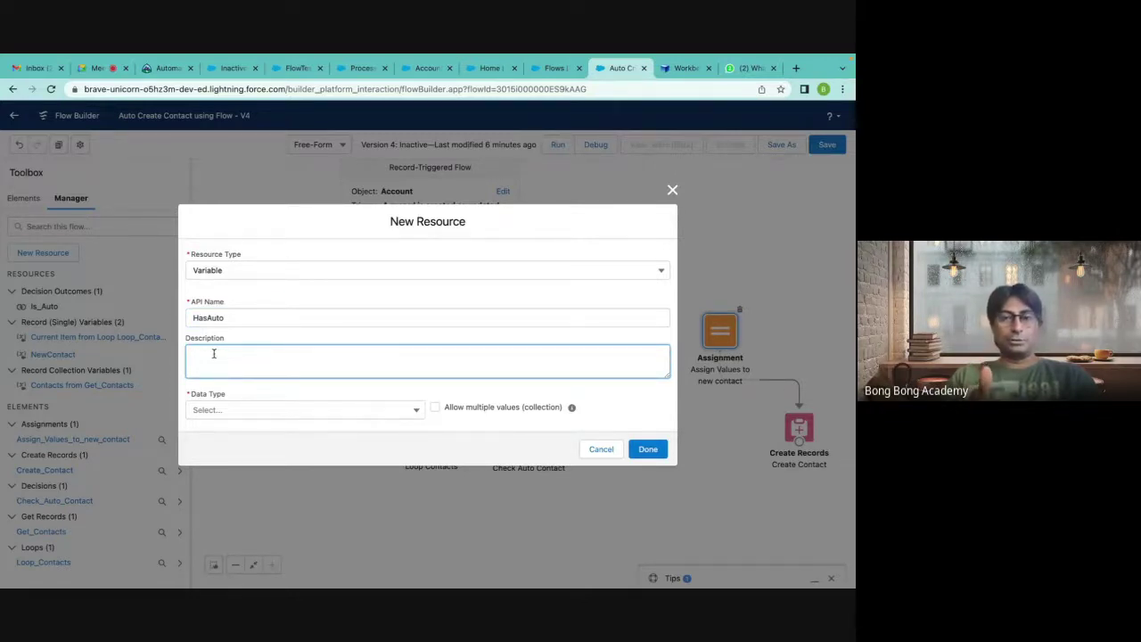
click(290, 412)
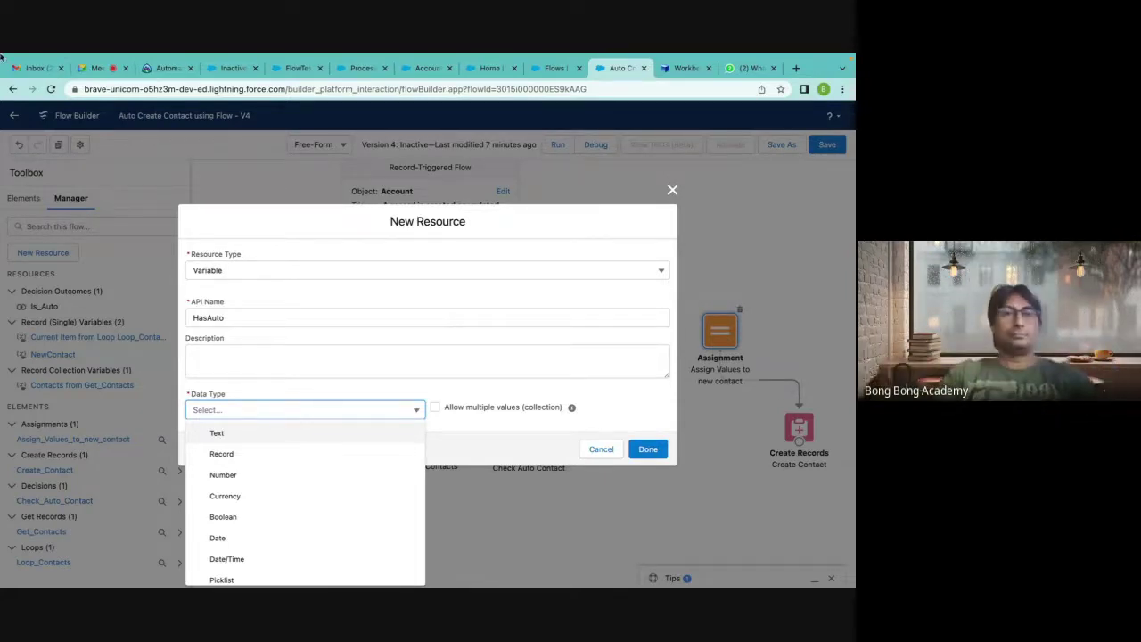
Admit the waiting guest to the Meet call, then bring up the Inactive test account page.
click(98, 71)
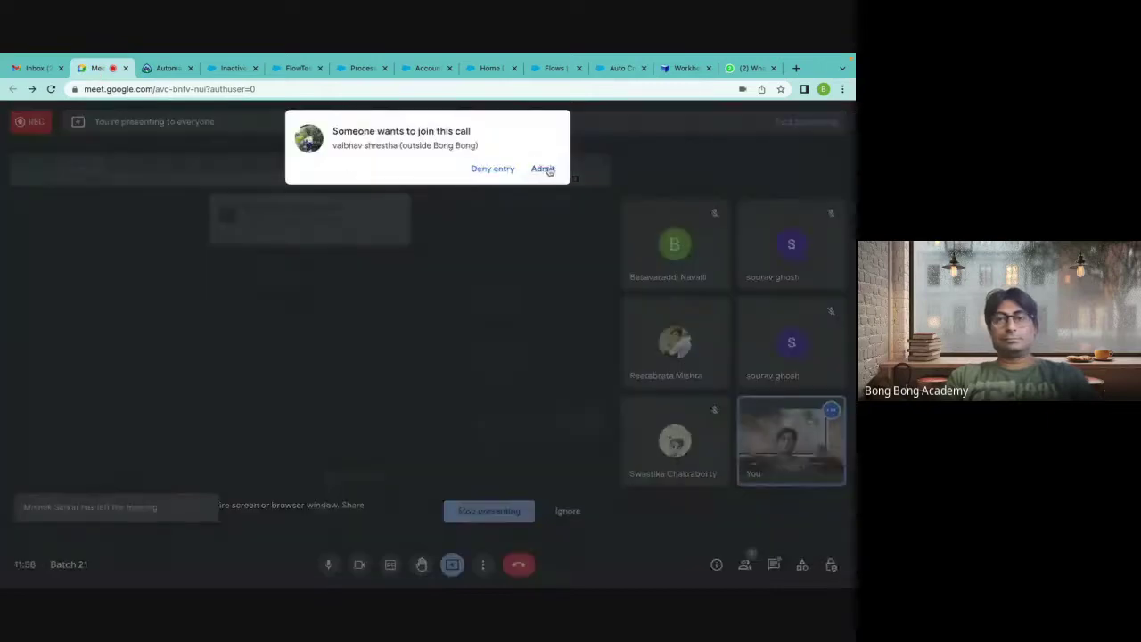
click(539, 169)
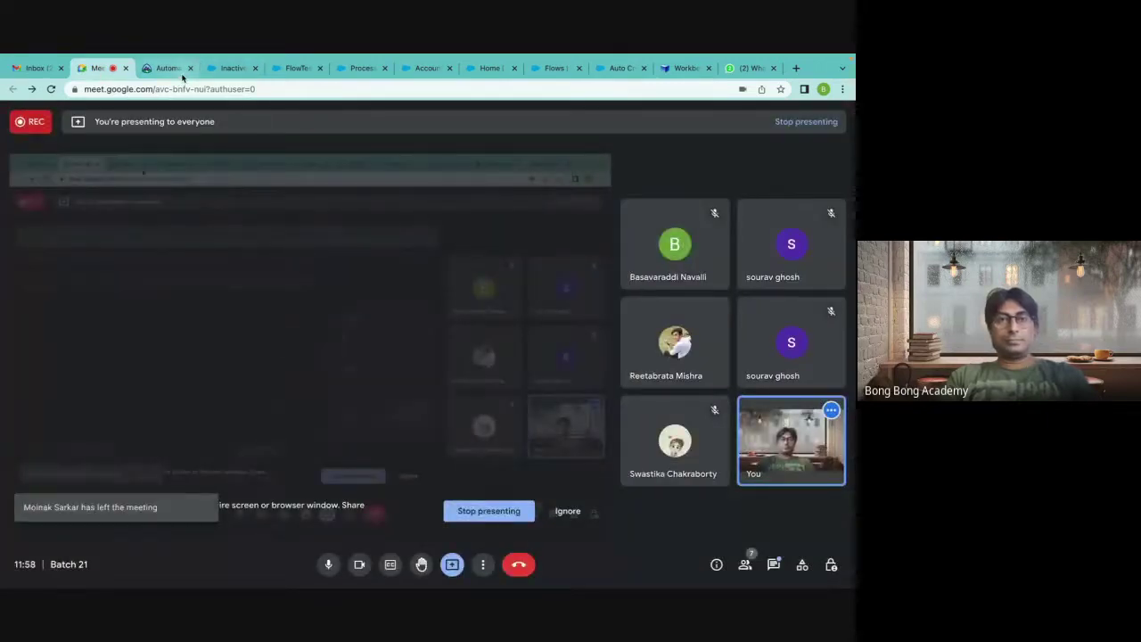
click(230, 68)
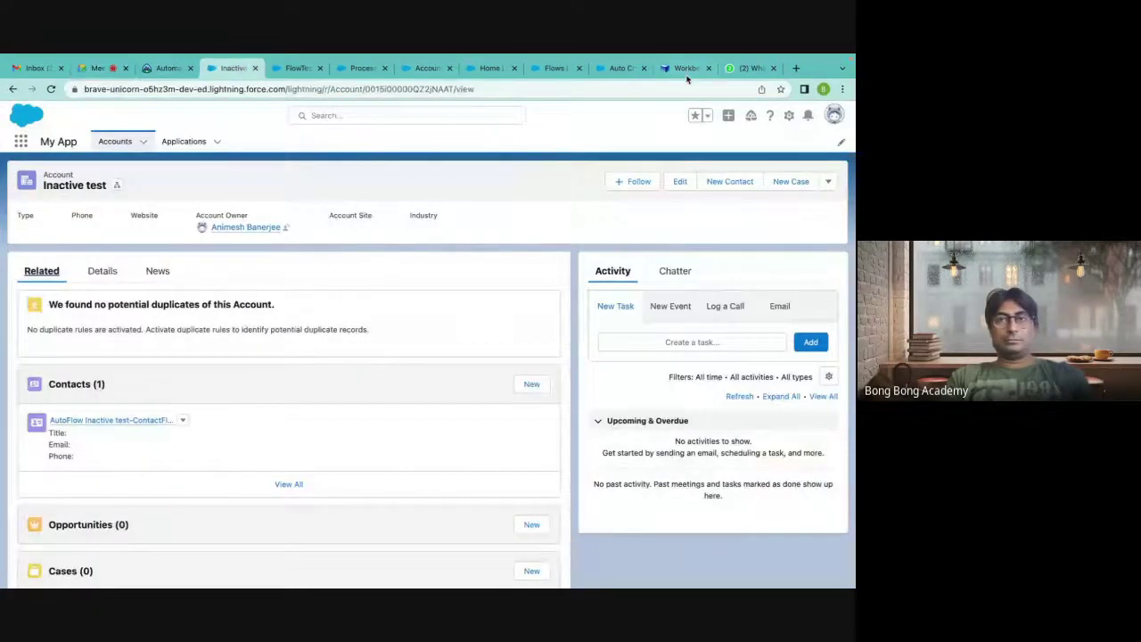
Go through the Workbench tab back to the Auto Create Contact flow's New Resource dialog.
click(687, 69)
click(619, 70)
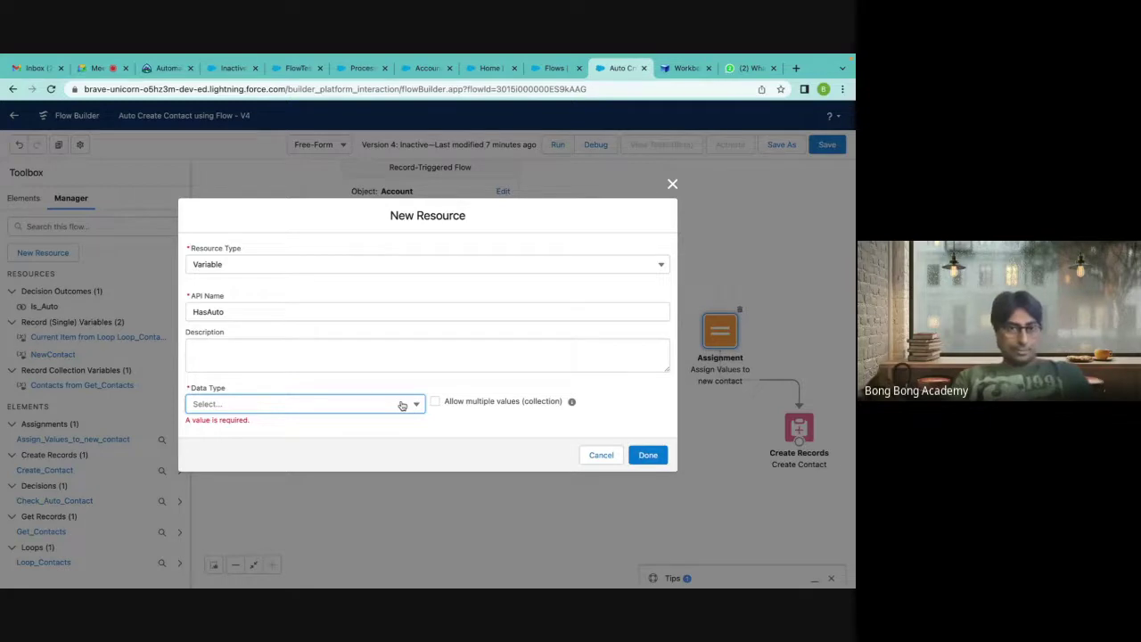
Make HasAuto a Boolean variable with default value false and save it.
click(402, 405)
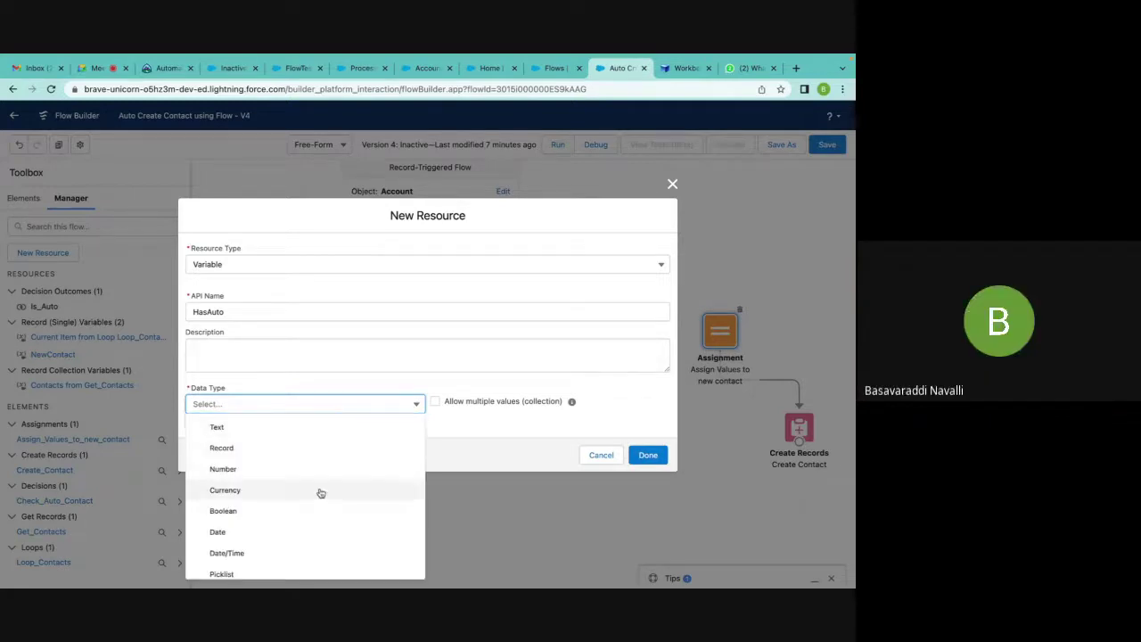
click(285, 514)
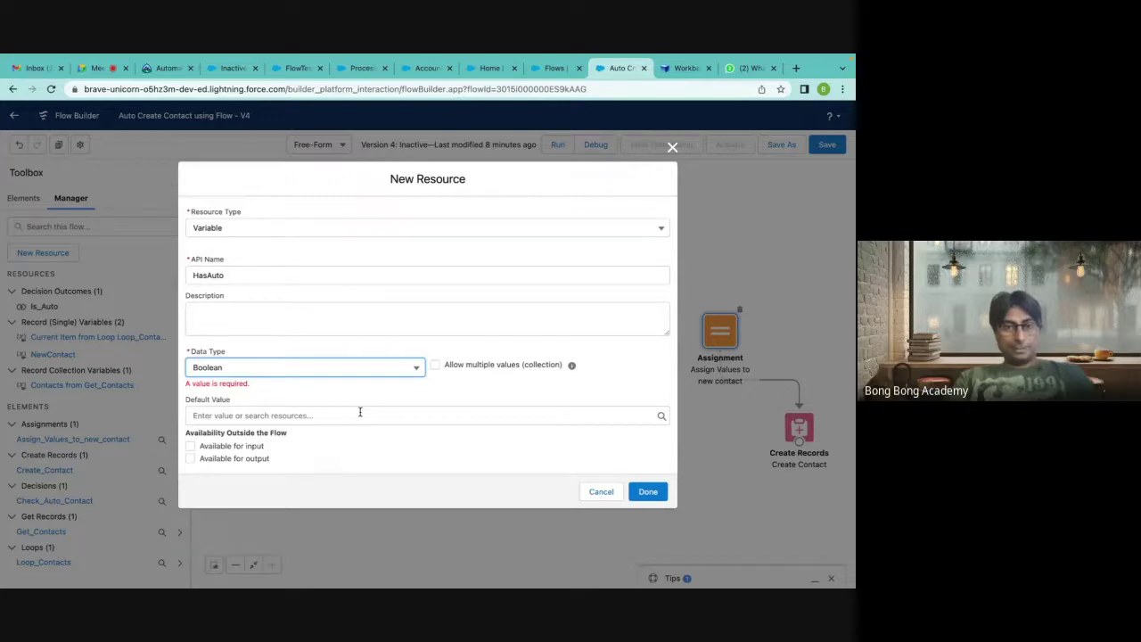
click(265, 416)
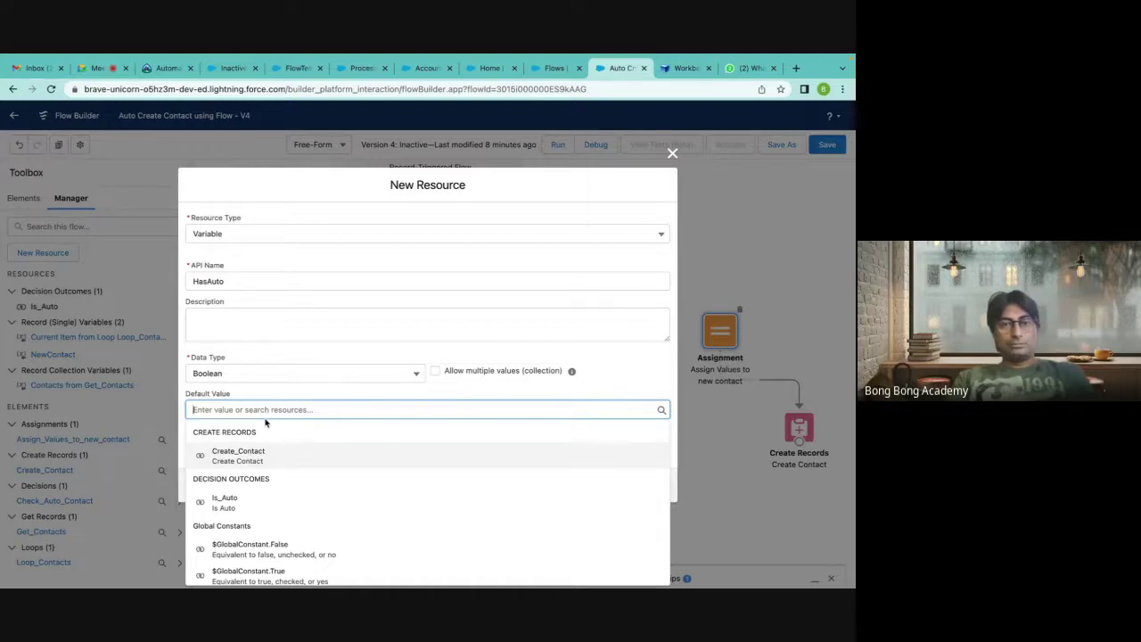
click(269, 544)
click(654, 490)
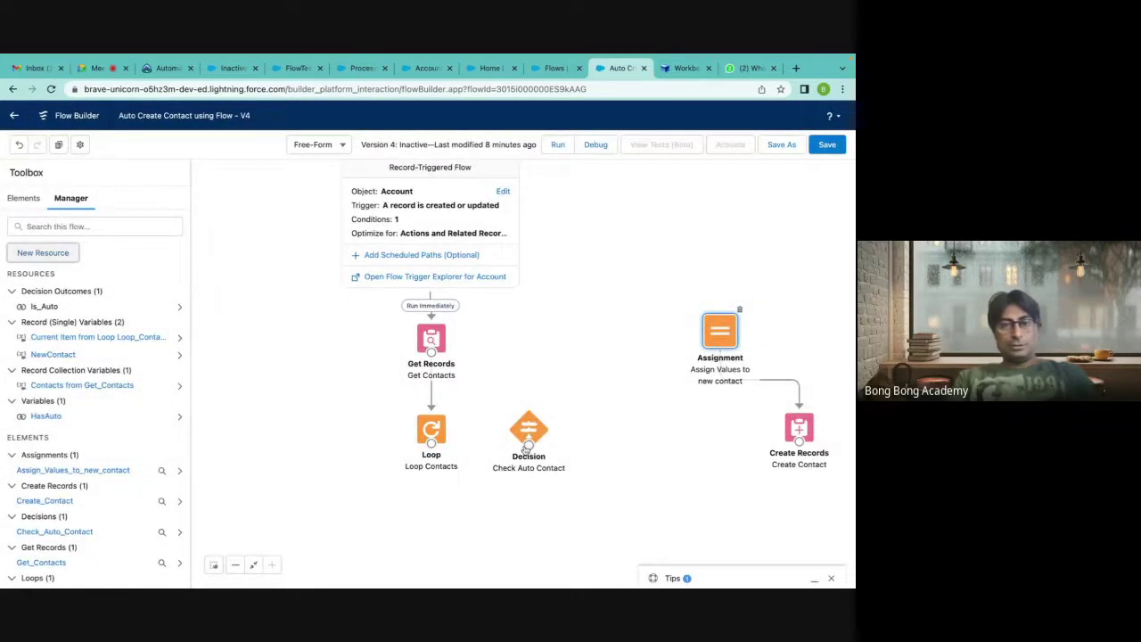
click(25, 196)
Add a 'Populate HasAuto' assignment setting HasAuto Equals $GlobalConstant.True.
drag(51, 287, 604, 432)
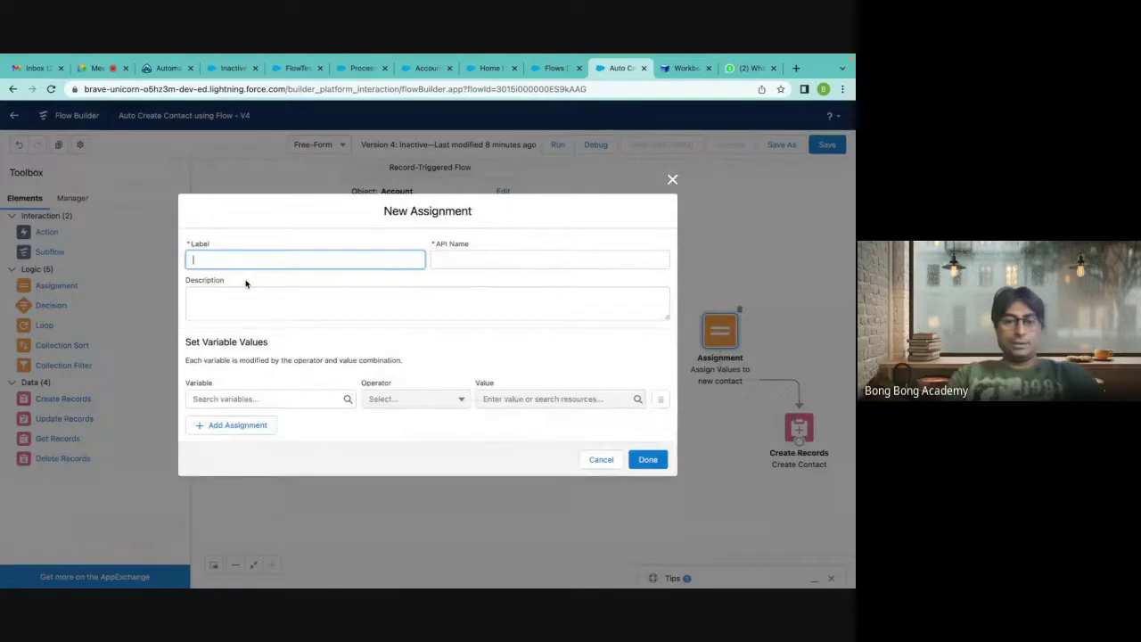
text(Populate HasAuto)
click(436, 263)
click(279, 399)
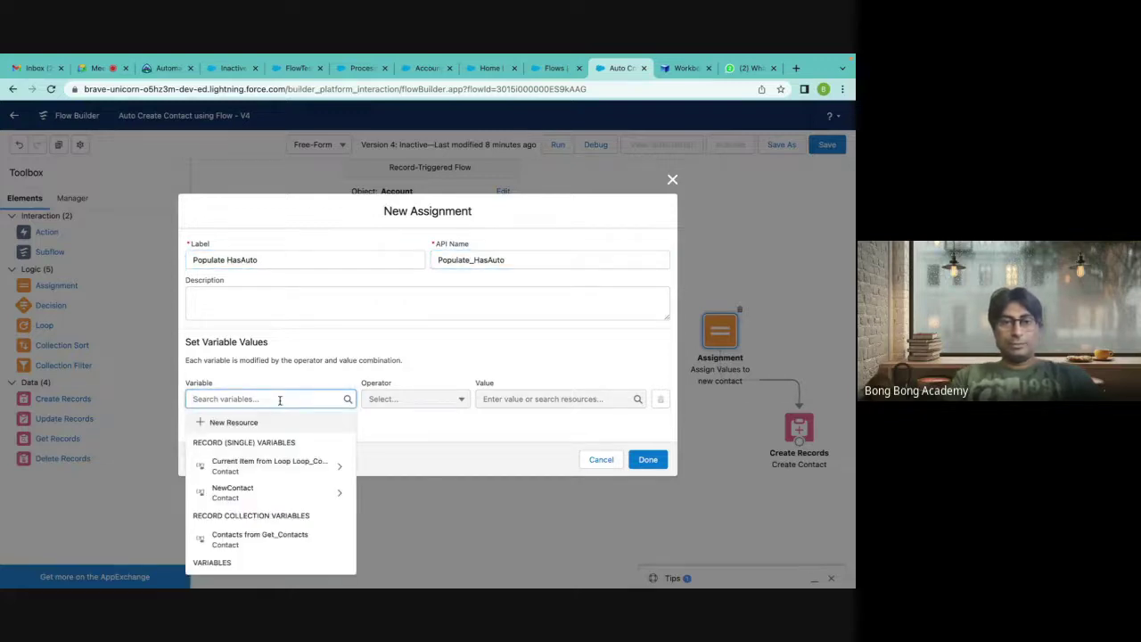
scroll(275, 434, down, 2)
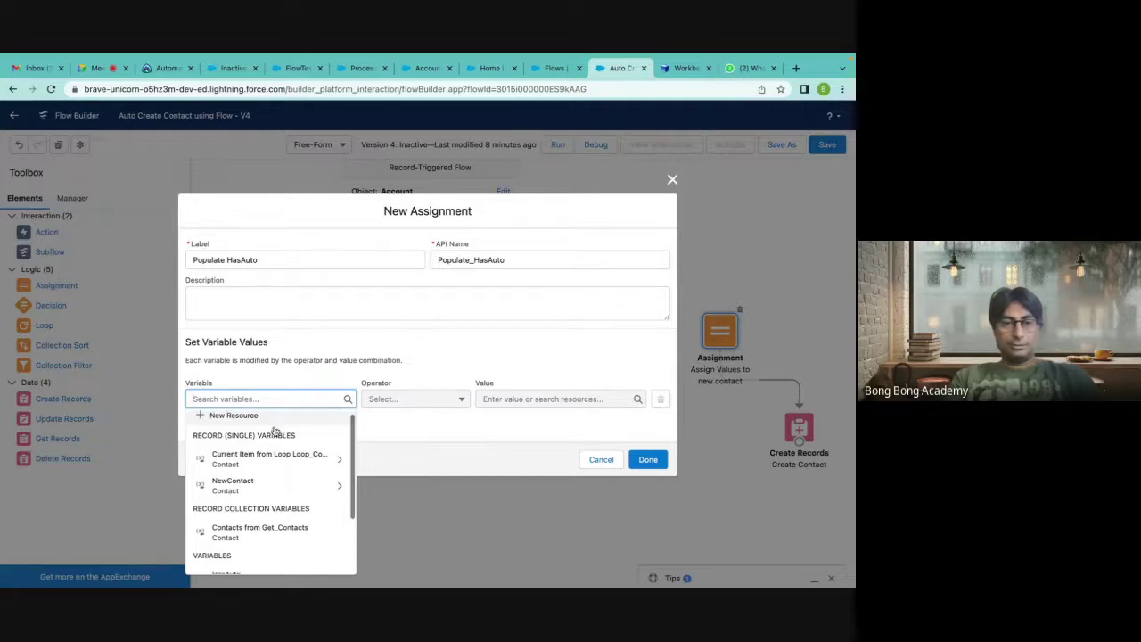
click(239, 521)
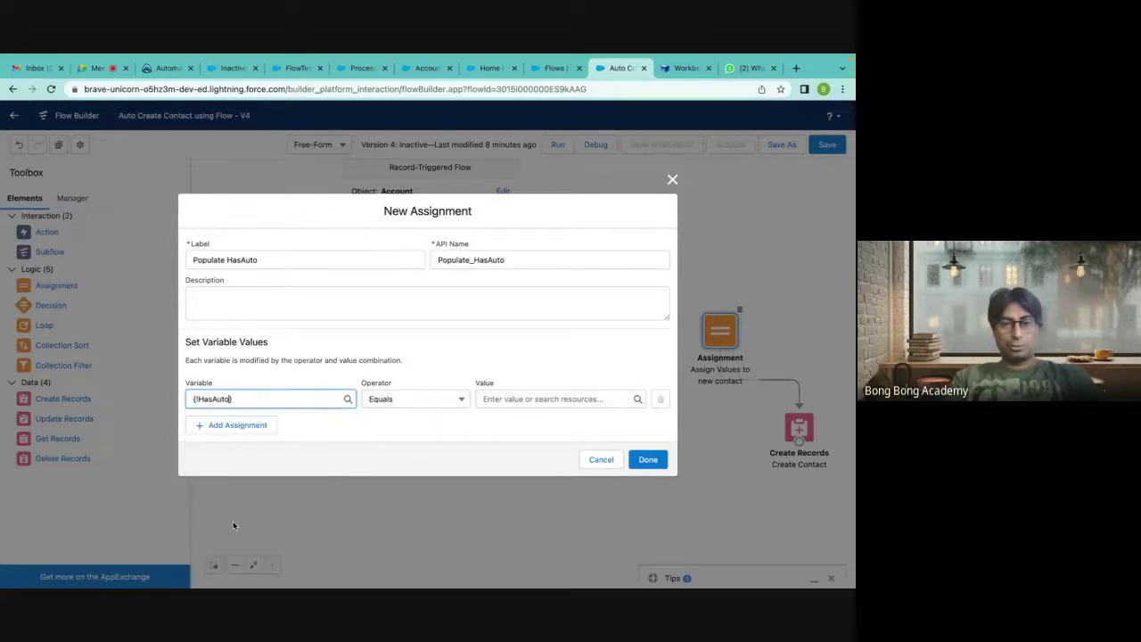
click(499, 397)
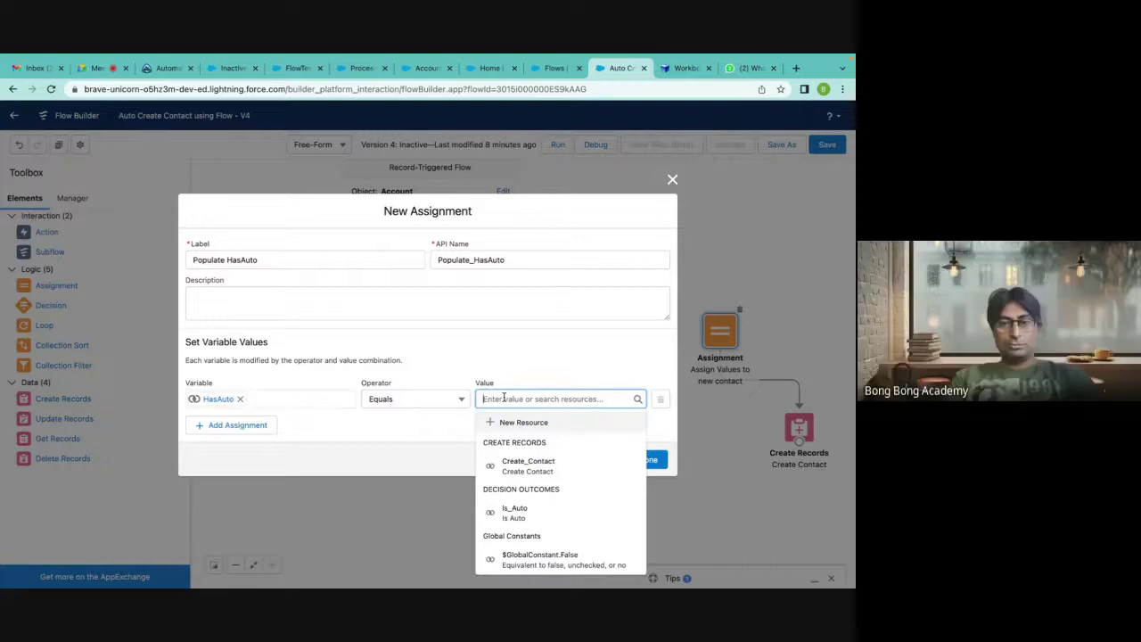
scroll(519, 450, down, 1)
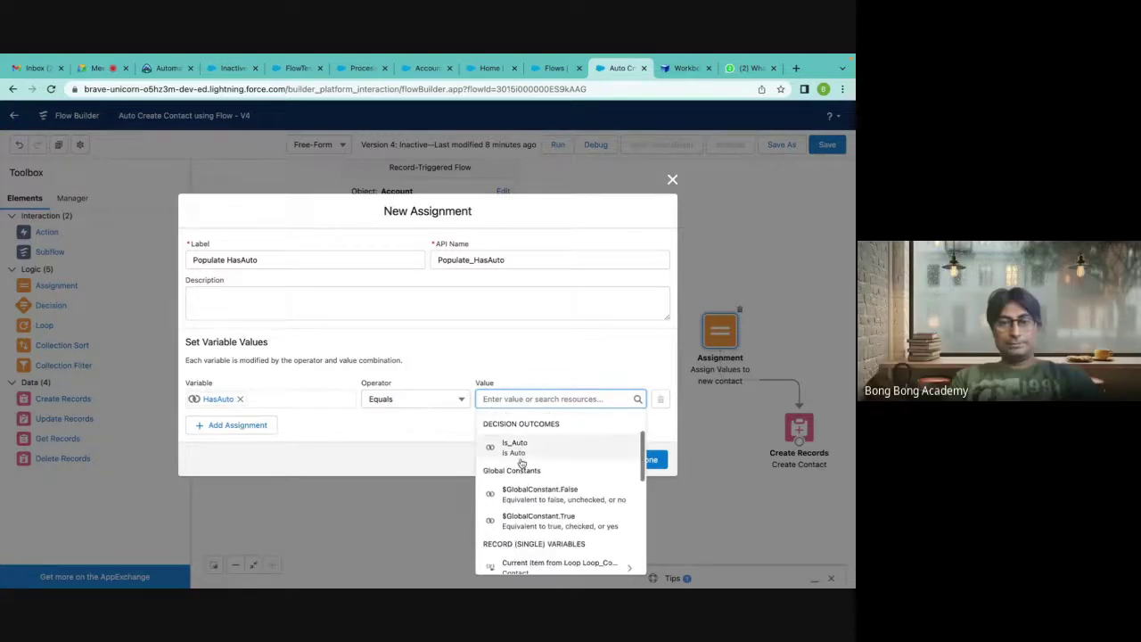
click(522, 524)
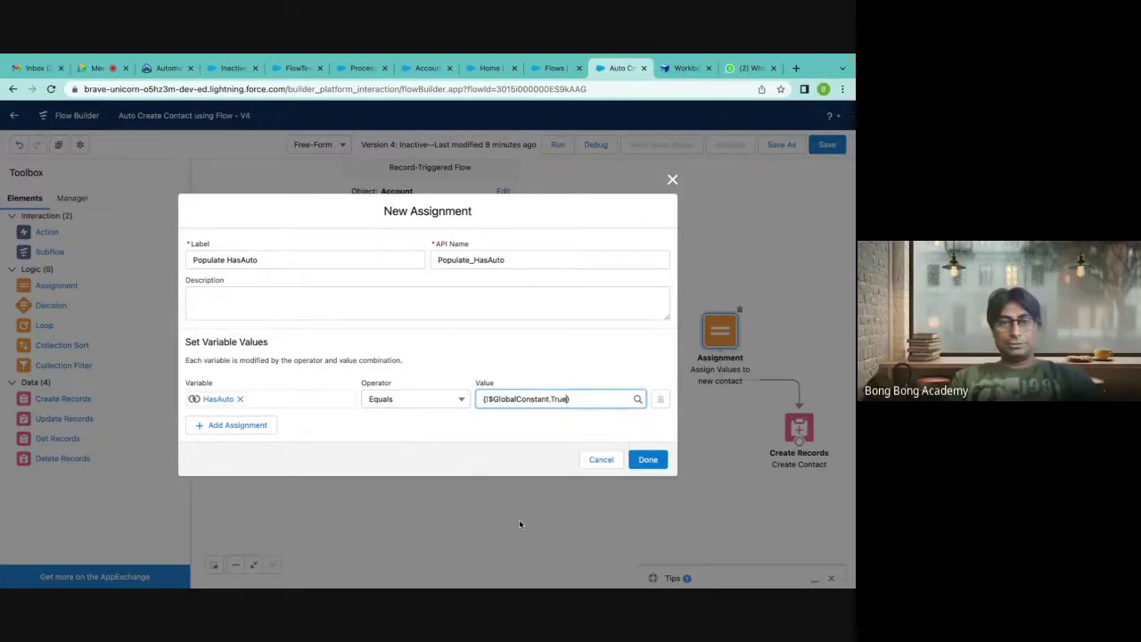
click(652, 462)
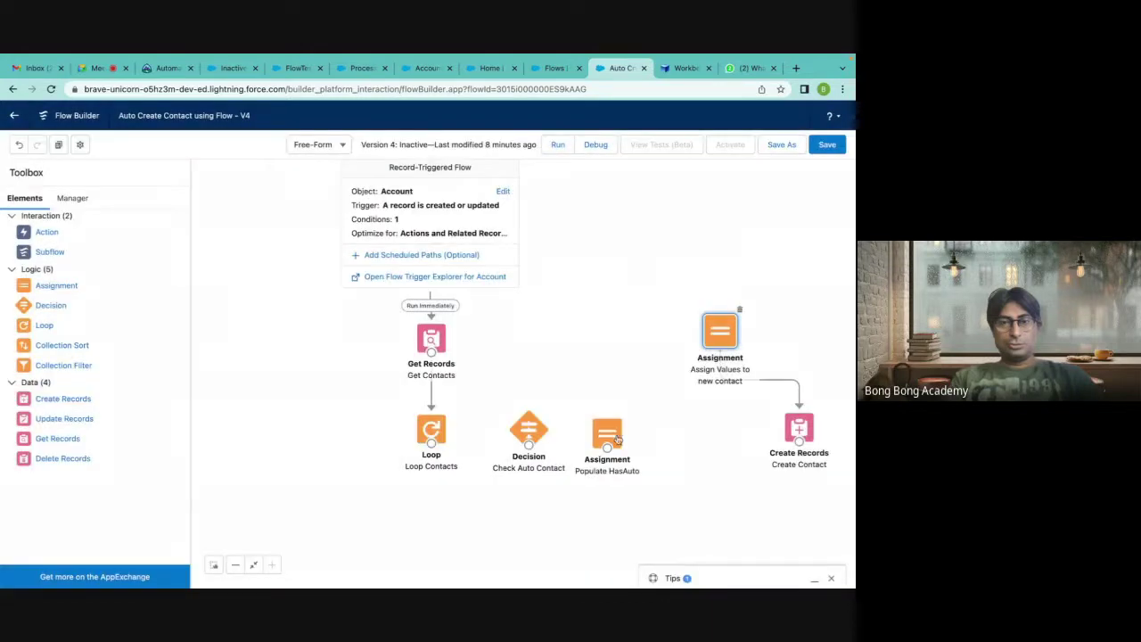
Connect Loop Contacts to Check Auto Contact for each item, and its Is Auto outcome to Populate HasAuto.
drag(609, 434, 598, 349)
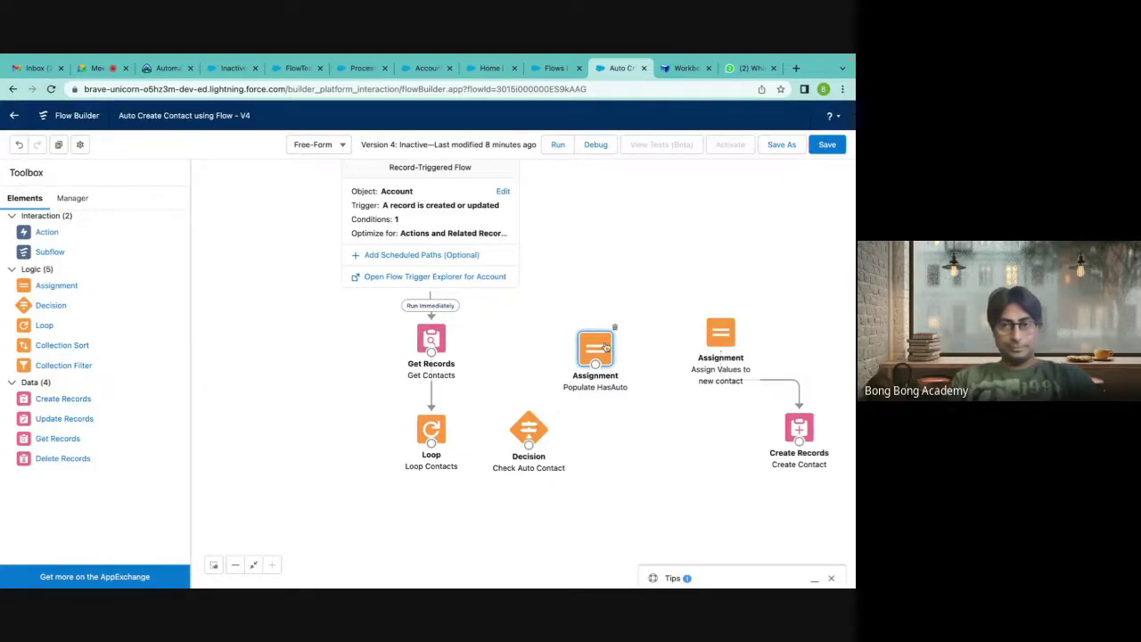
drag(599, 354, 585, 338)
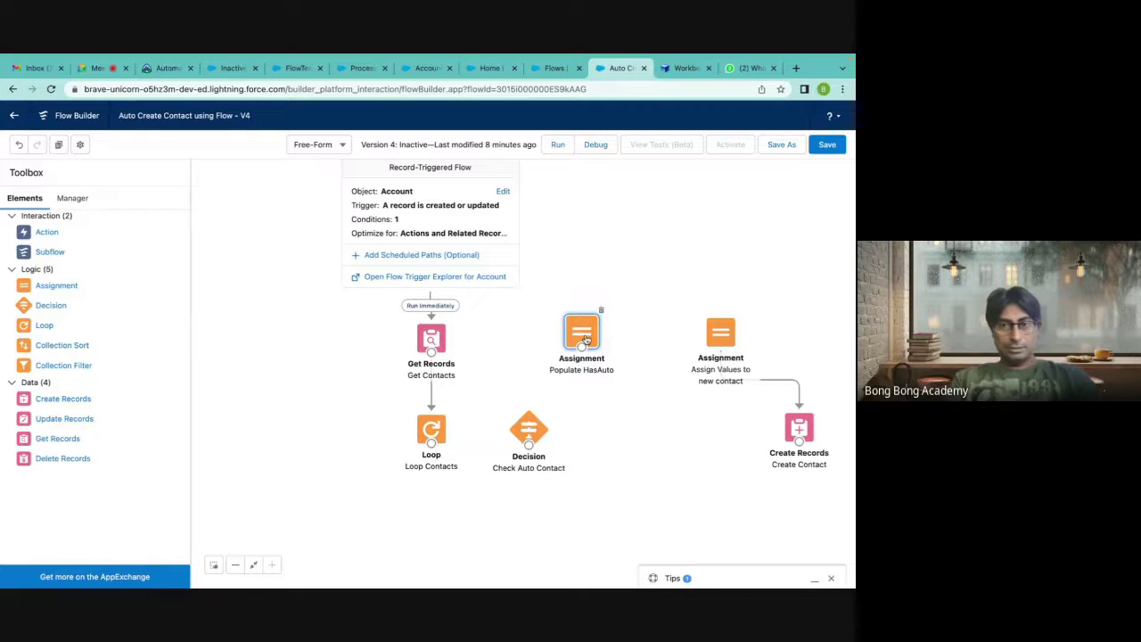
drag(529, 432, 514, 432)
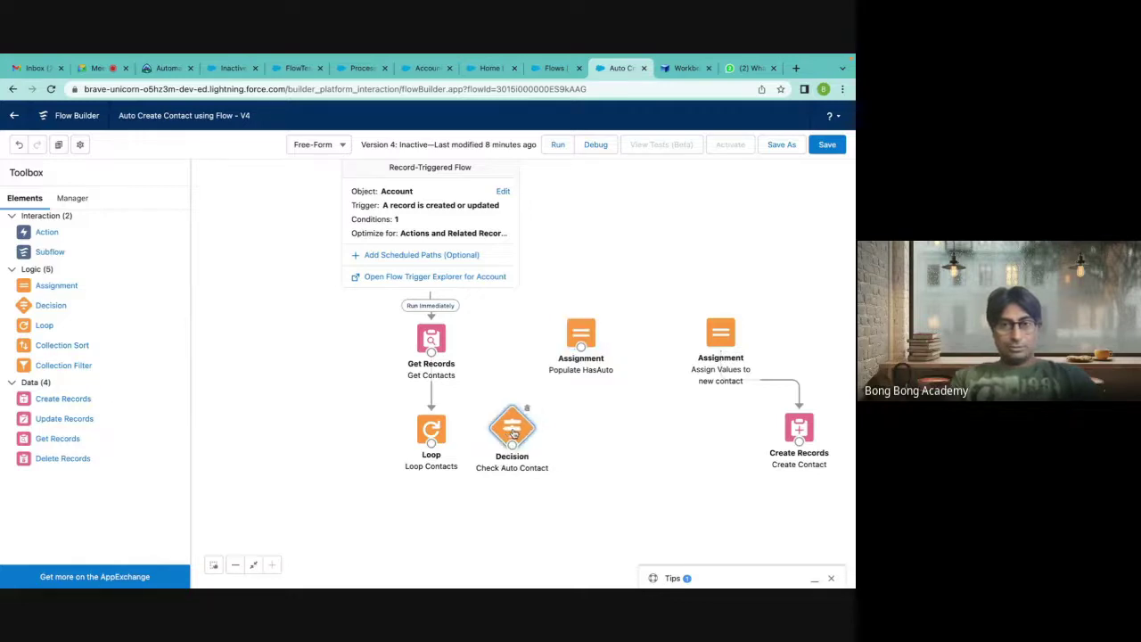
drag(431, 446, 506, 437)
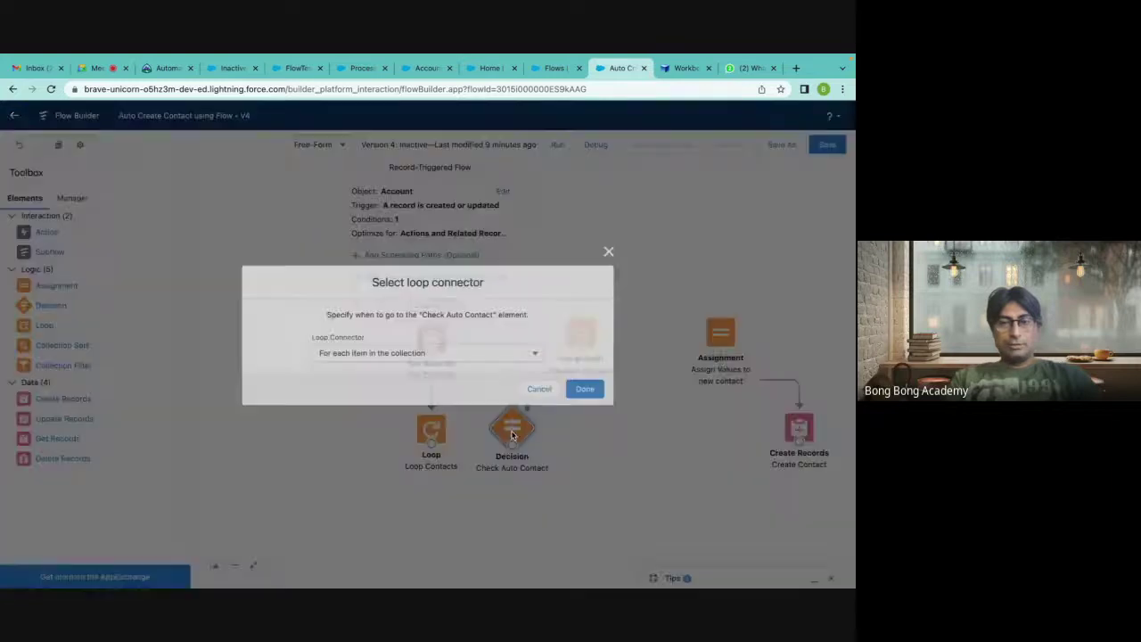
click(588, 389)
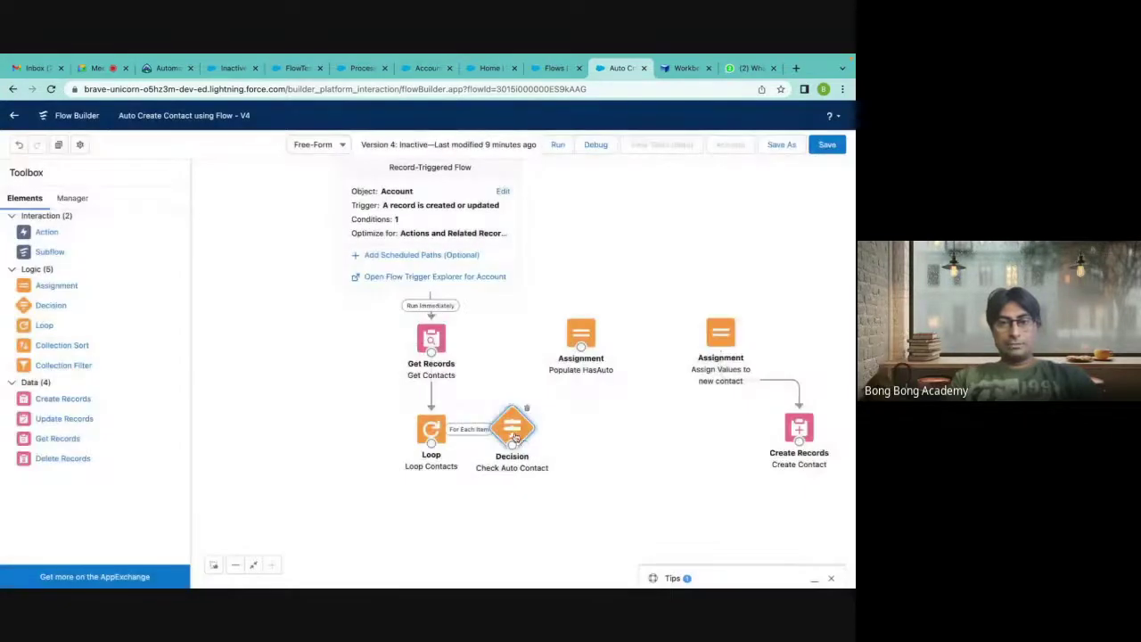
drag(517, 437, 561, 432)
drag(580, 347, 665, 428)
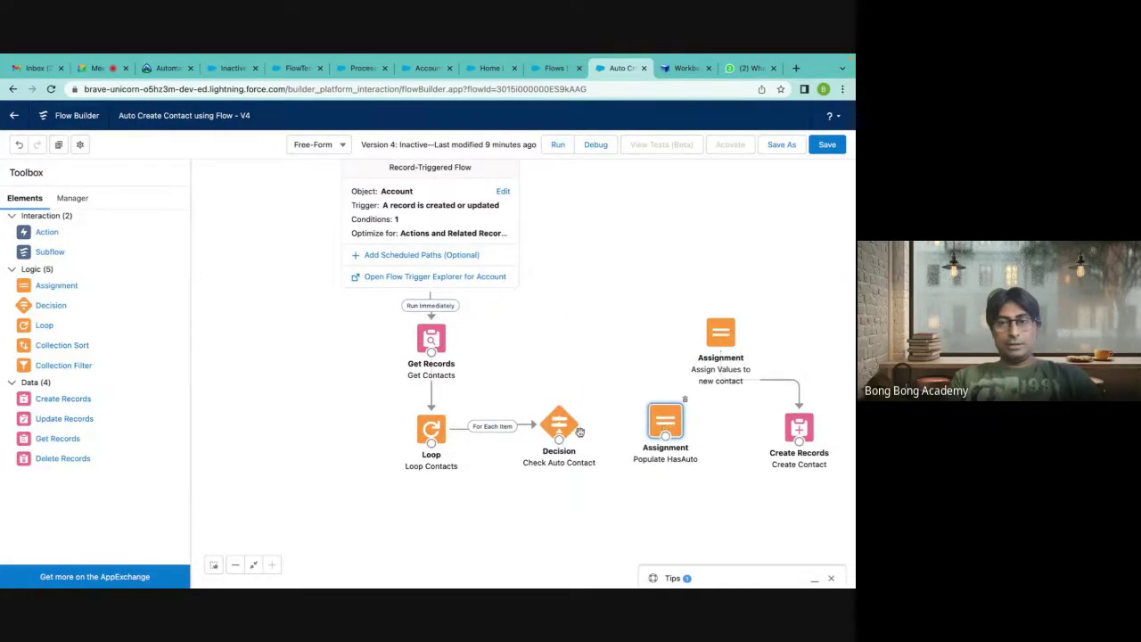
drag(561, 444, 676, 423)
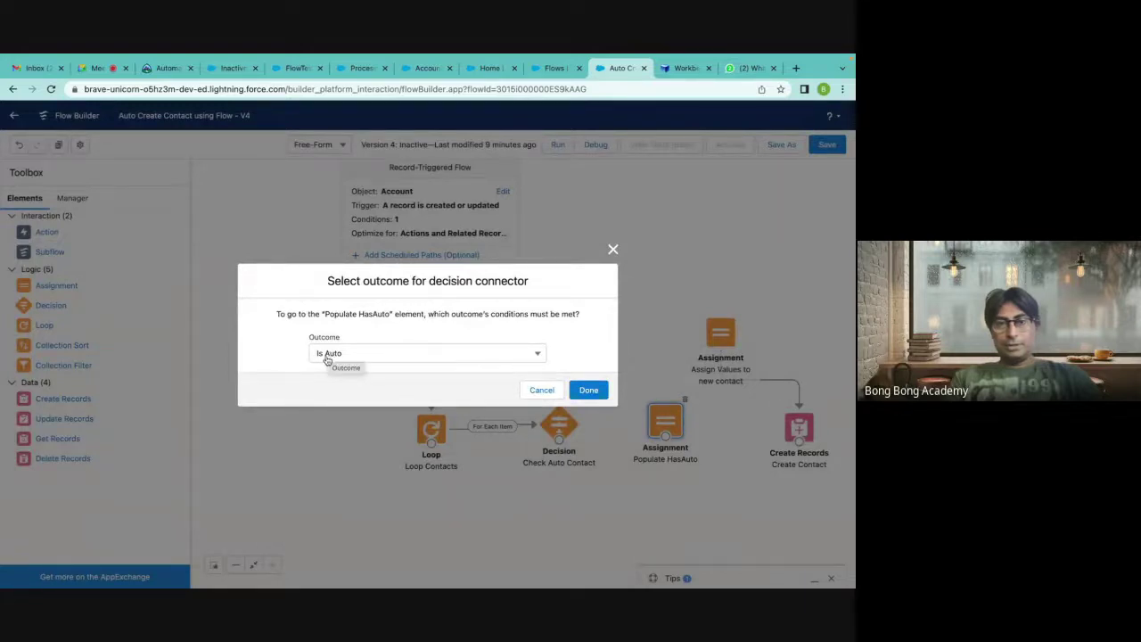
click(591, 390)
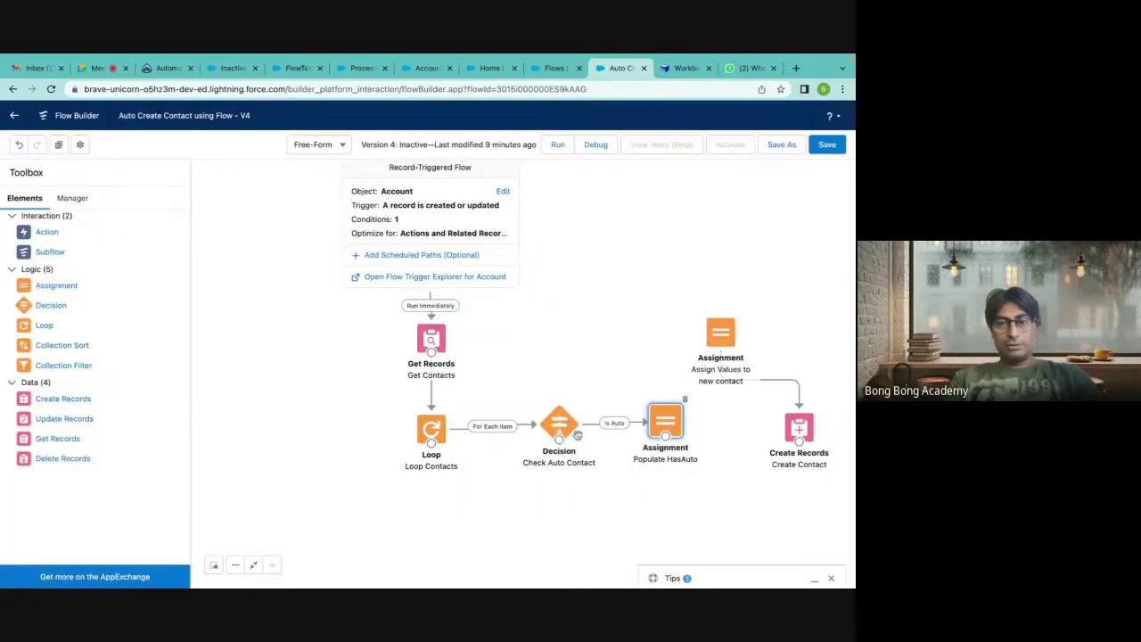
Route the default outcome and Populate HasAuto back to the Loop, then rearrange the nodes.
drag(558, 440, 439, 446)
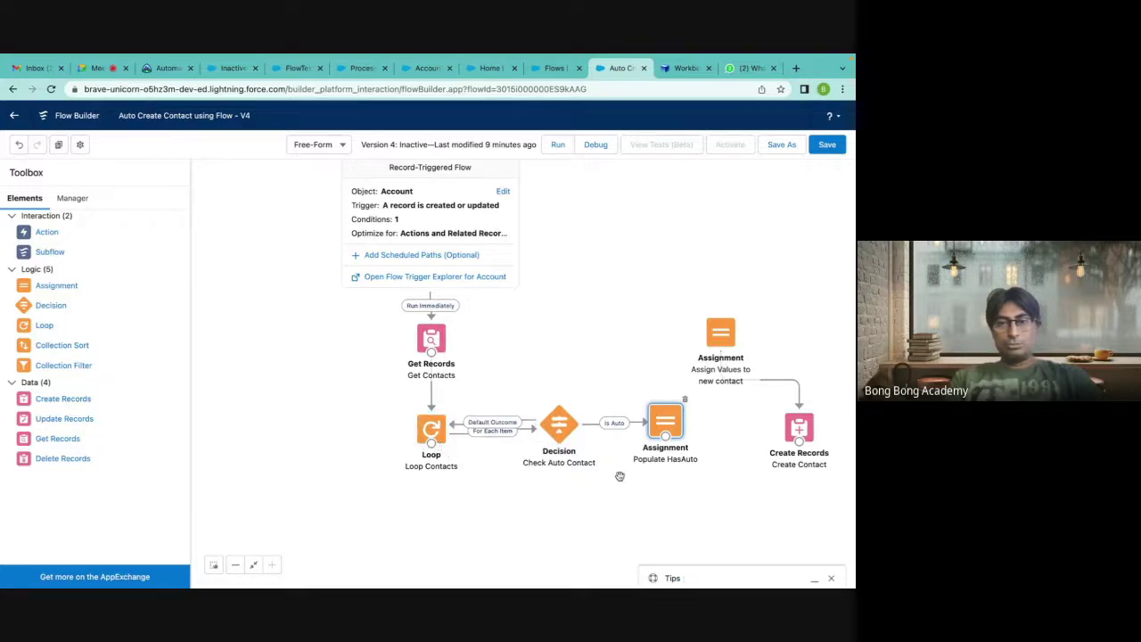
drag(665, 438, 434, 447)
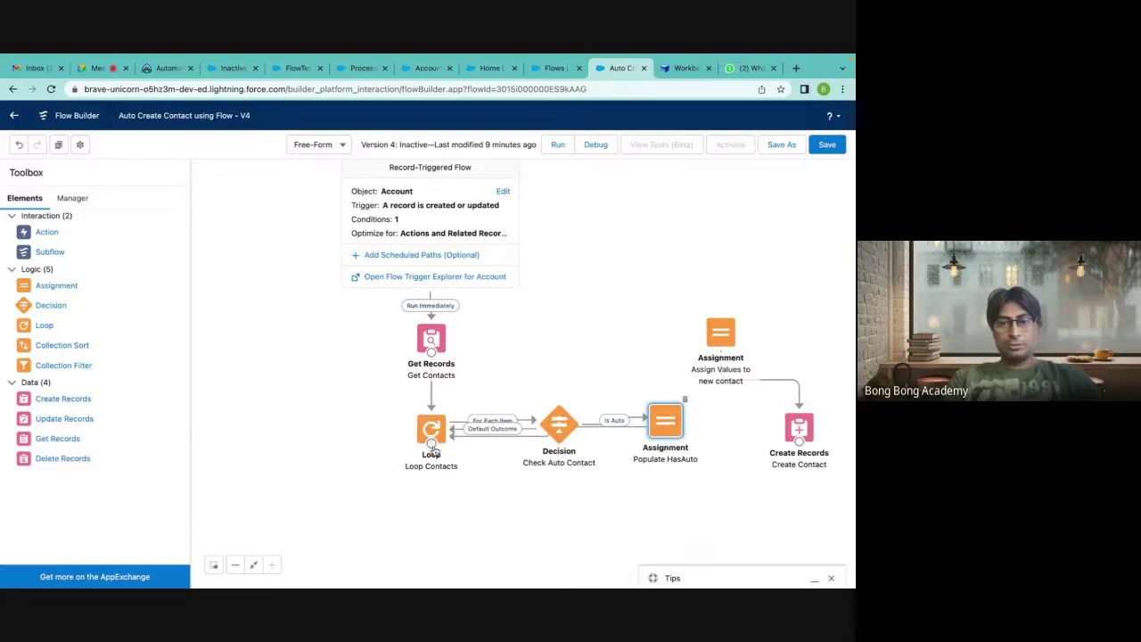
drag(553, 428, 560, 403)
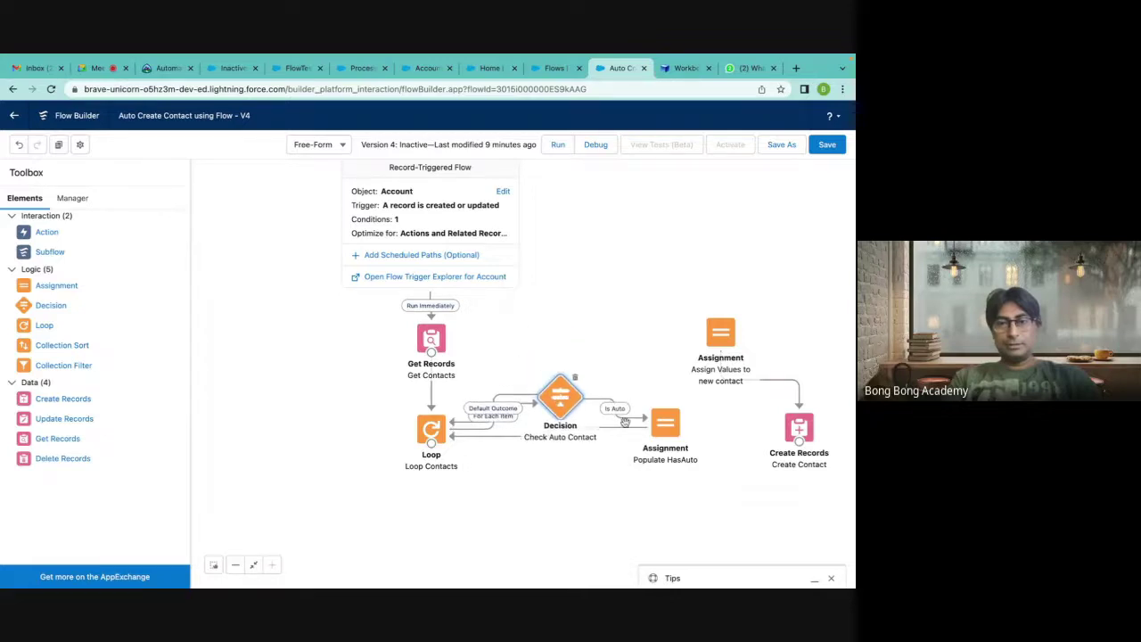
drag(667, 434, 550, 550)
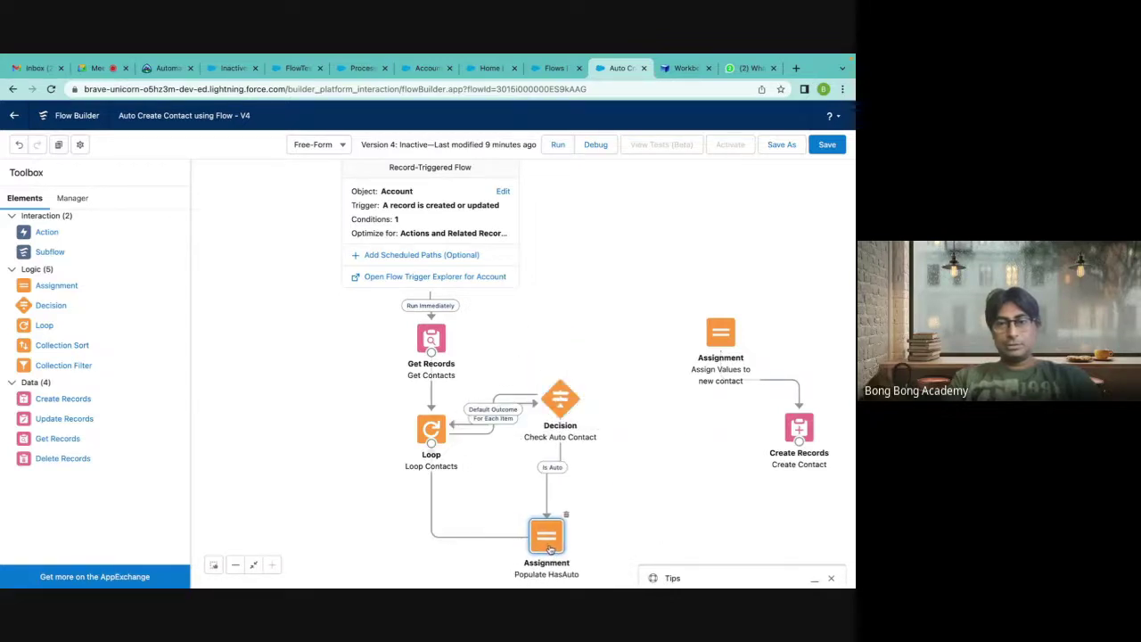
drag(560, 405, 561, 435)
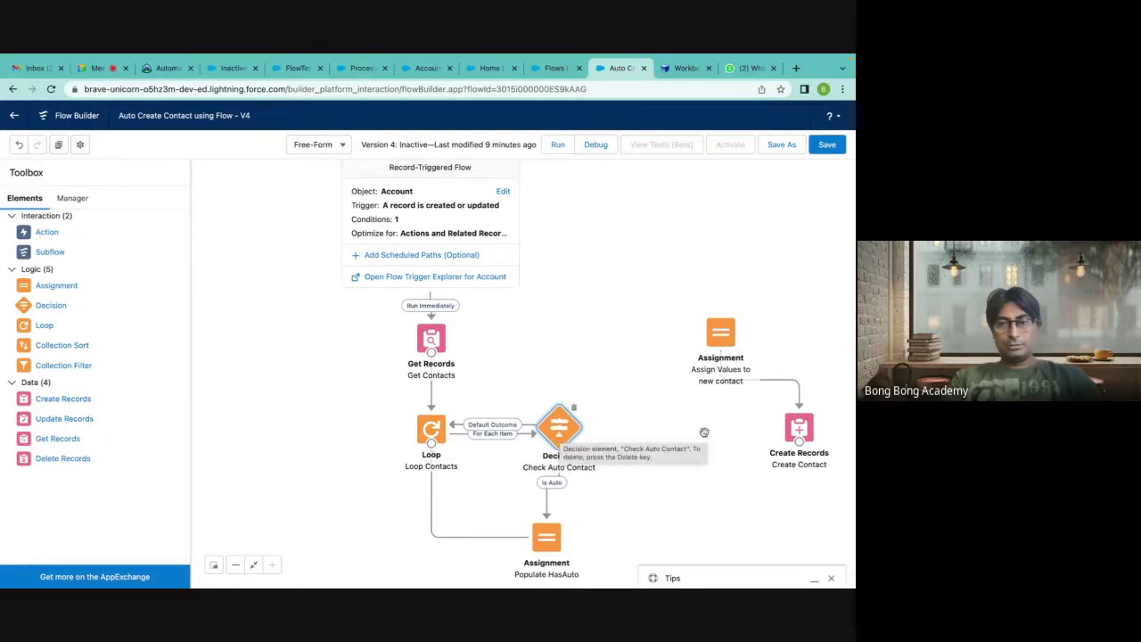
click(546, 543)
drag(547, 545, 562, 545)
click(628, 388)
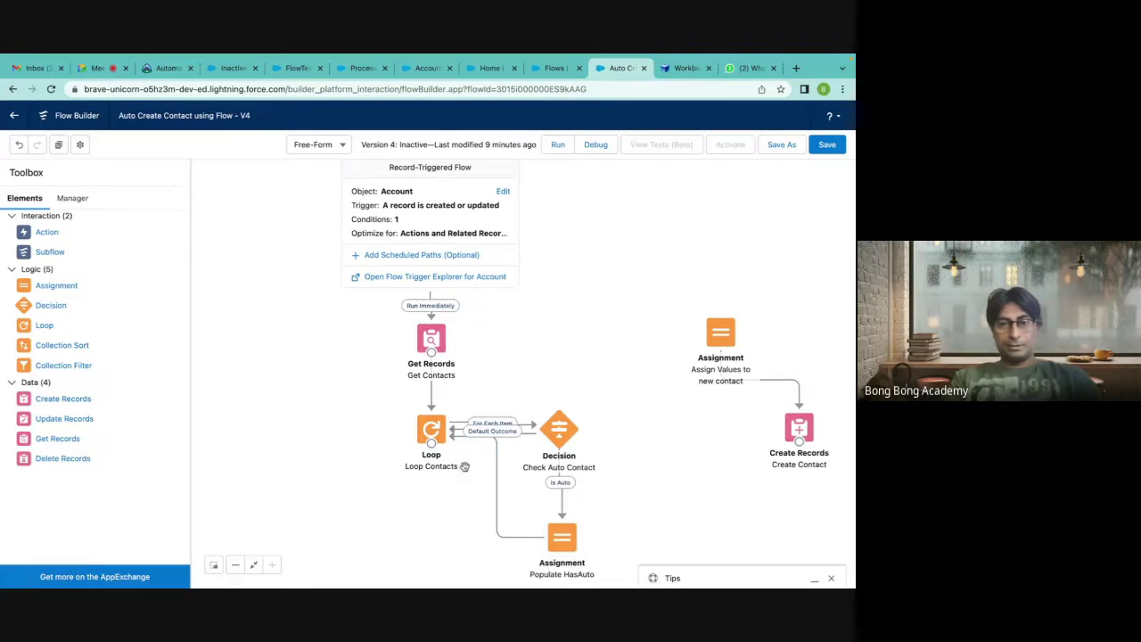
Delete the three decision-related connectors and reconnect the Loop to Check Auto Contact for each item.
click(497, 493)
key(Delete)
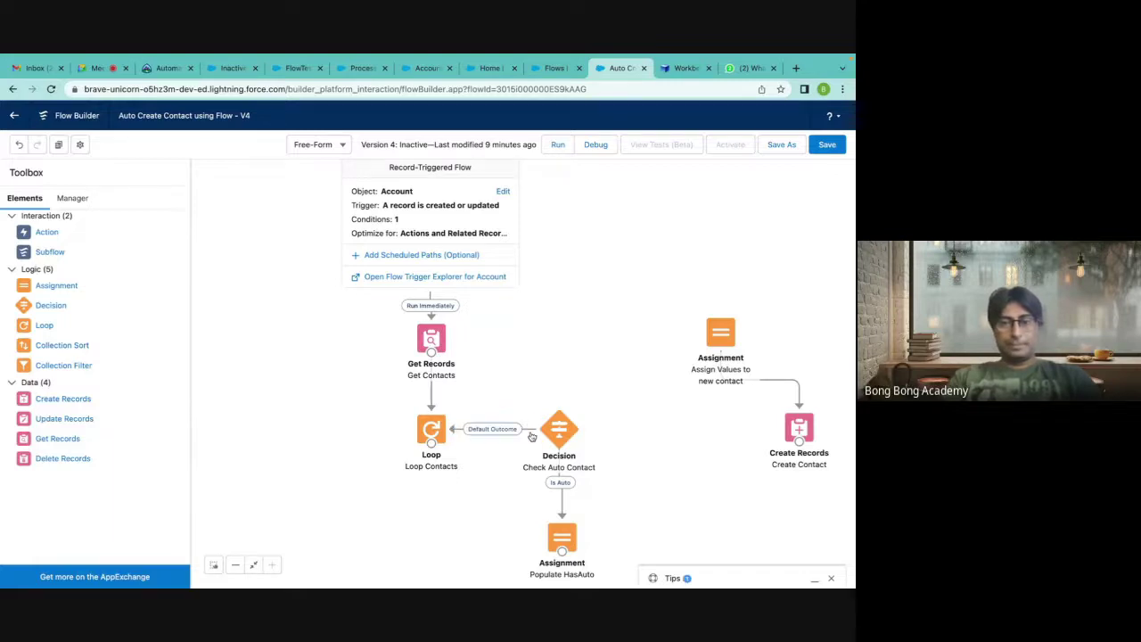
click(531, 432)
key(Delete)
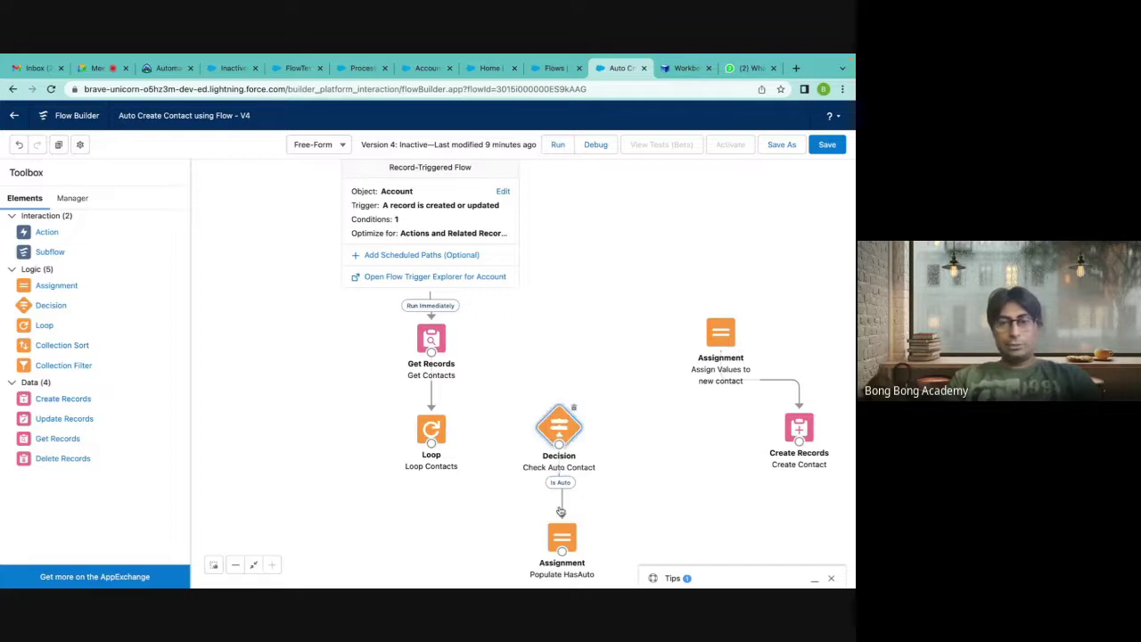
click(561, 506)
key(Delete)
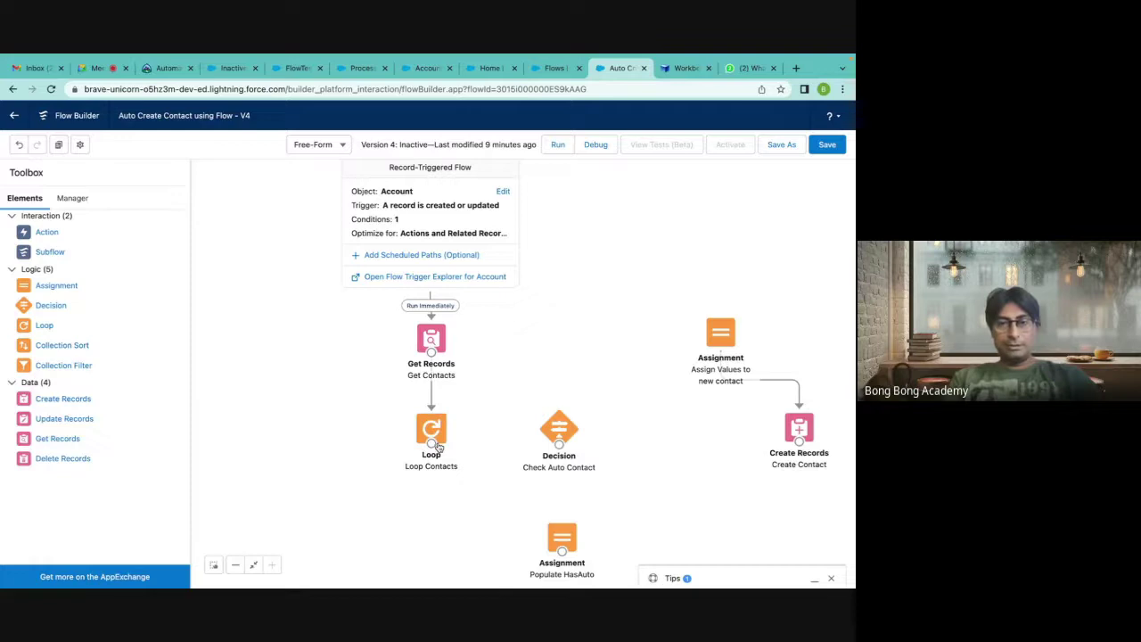
drag(432, 443, 558, 434)
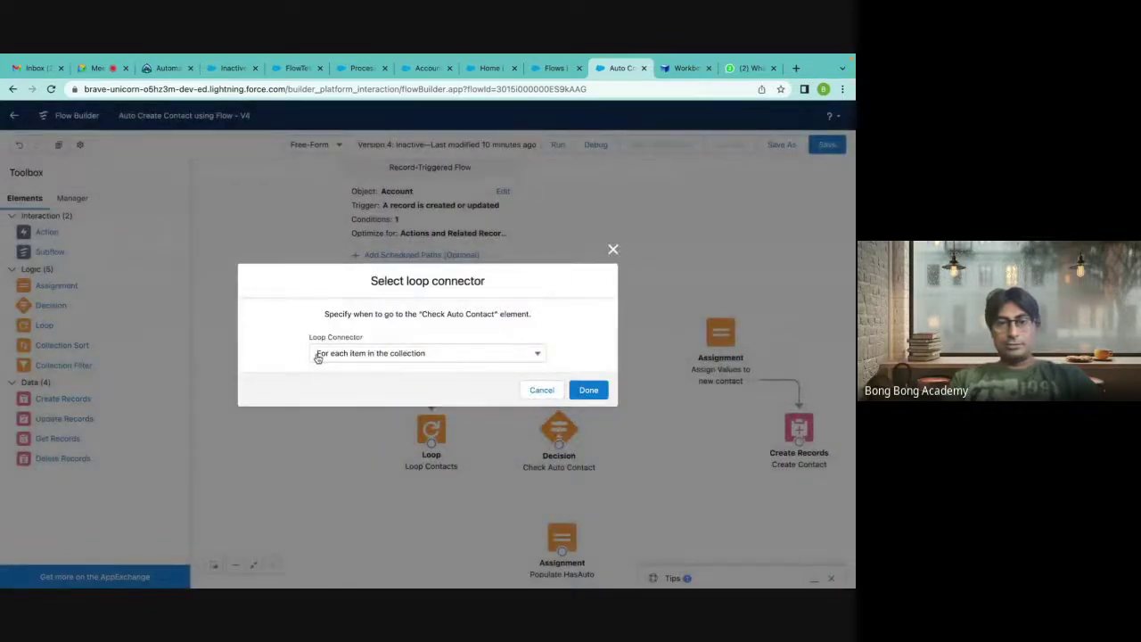
click(588, 390)
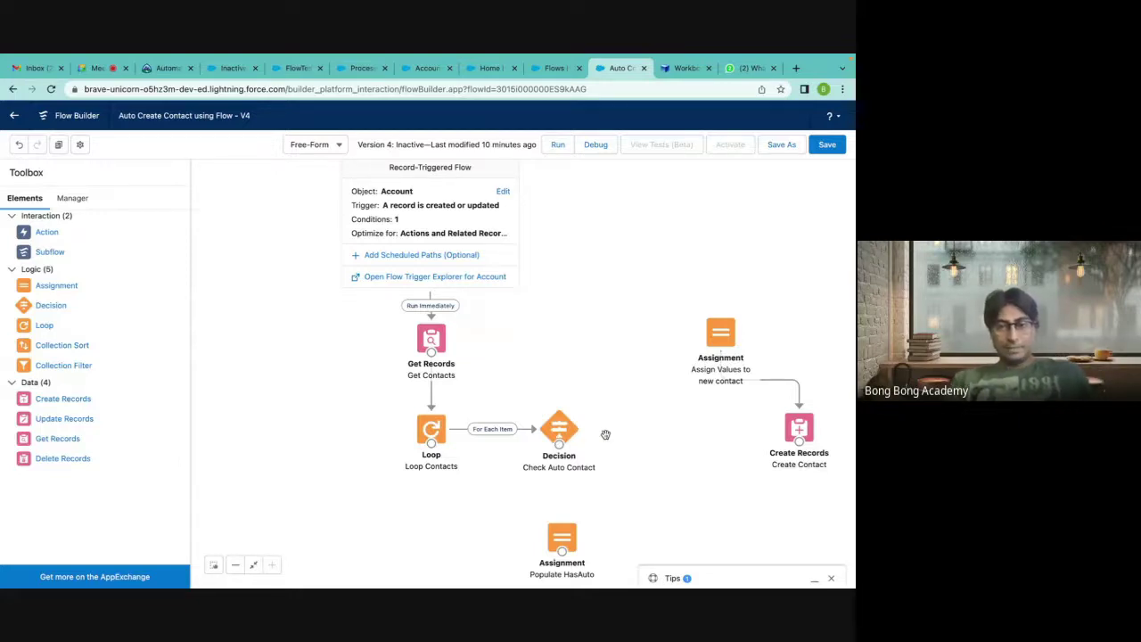
Review the Check Auto Contact decision, then reconnect its Is Auto outcome to Populate HasAuto.
double_click(560, 431)
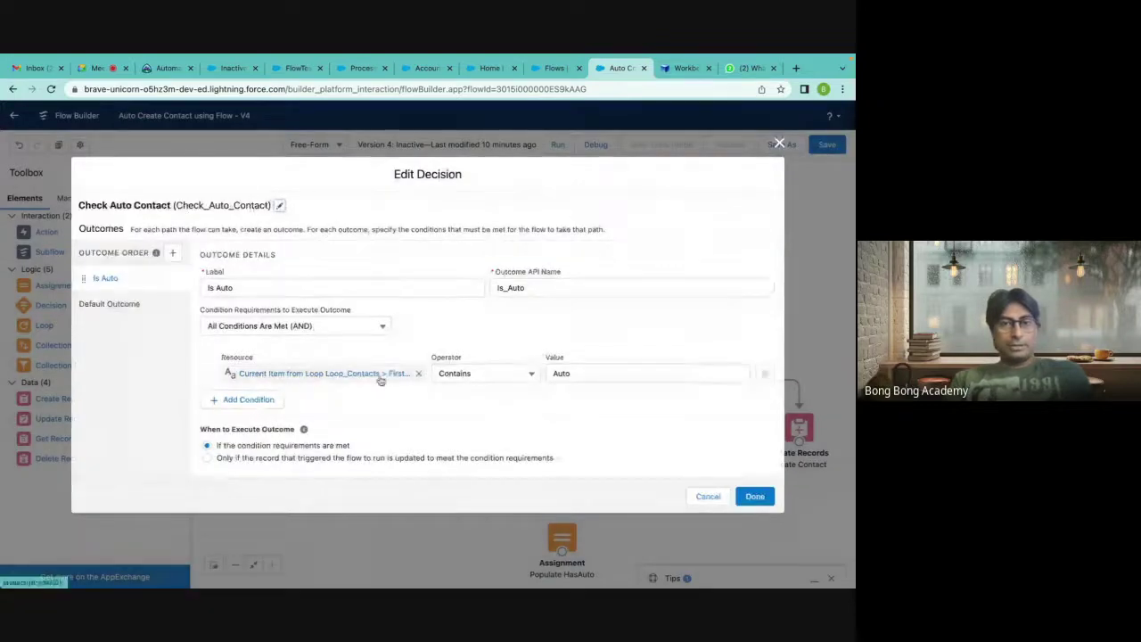
click(347, 374)
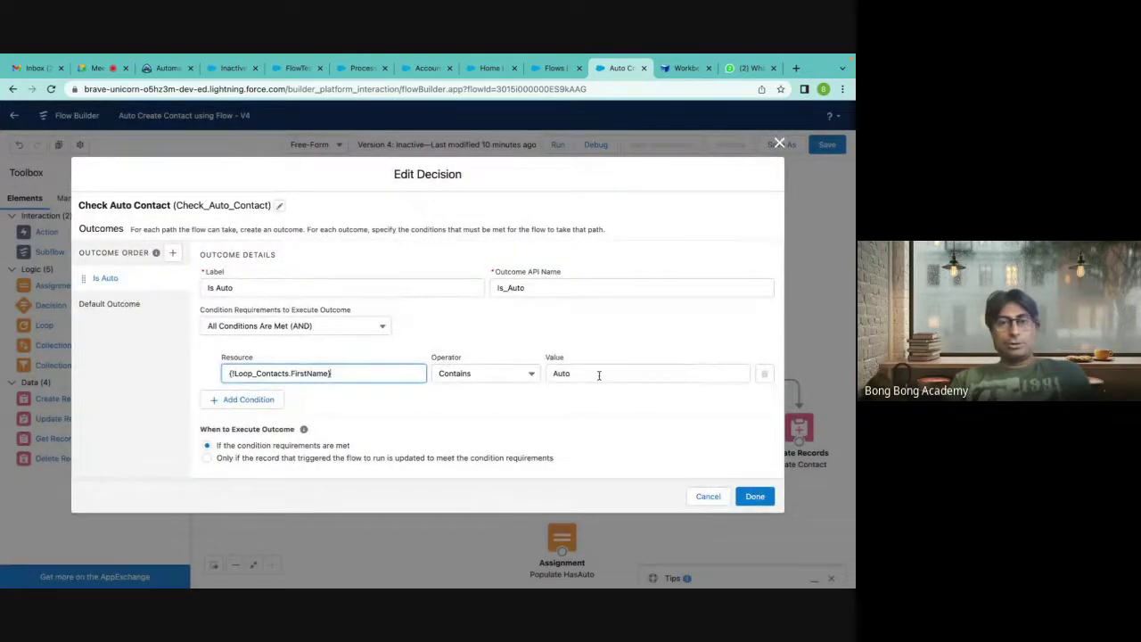
click(779, 144)
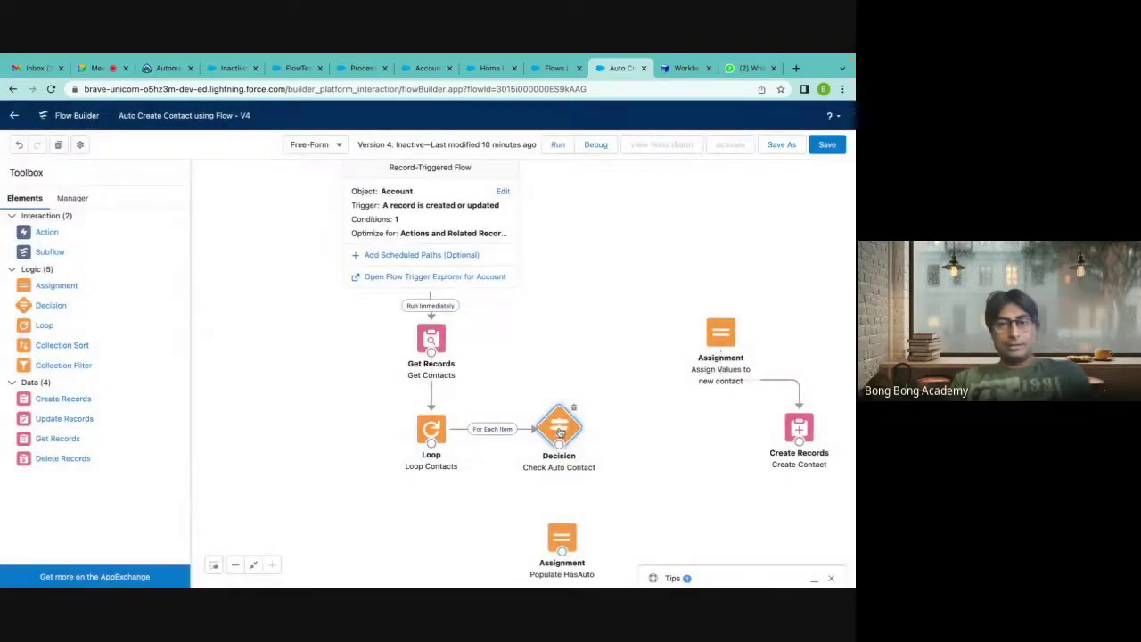
double_click(559, 431)
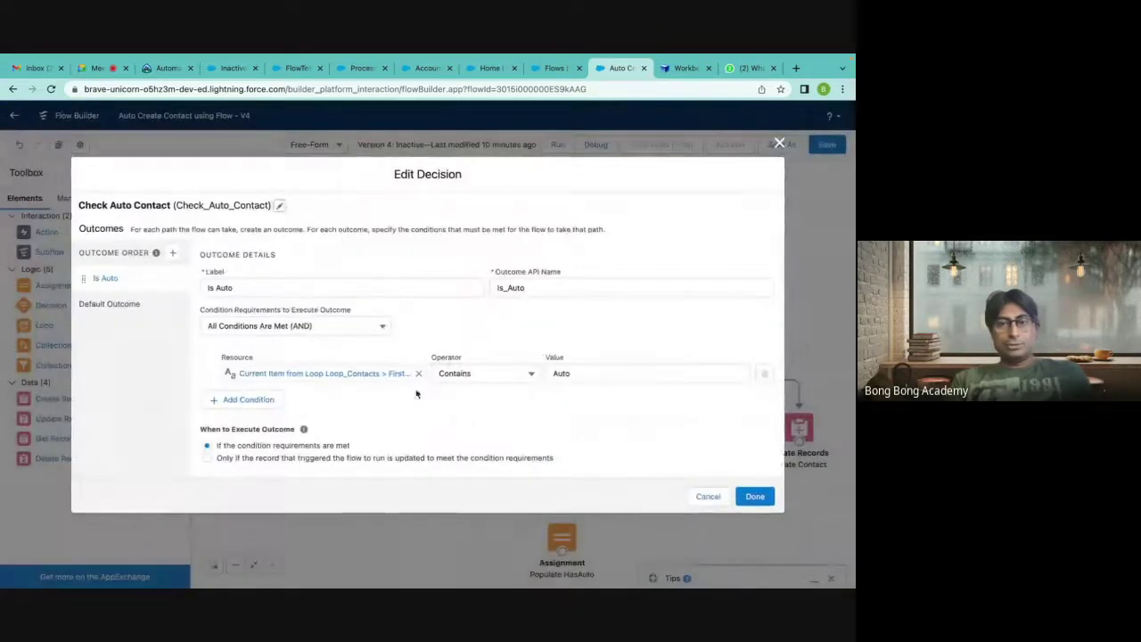
click(779, 144)
drag(559, 448, 561, 539)
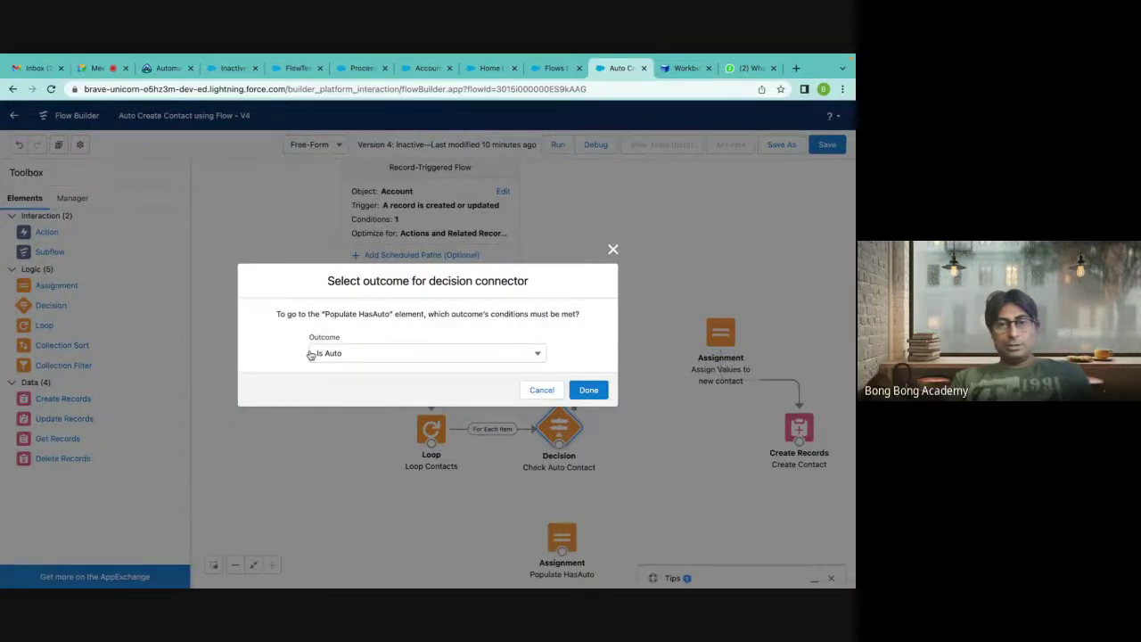
click(433, 357)
click(433, 357)
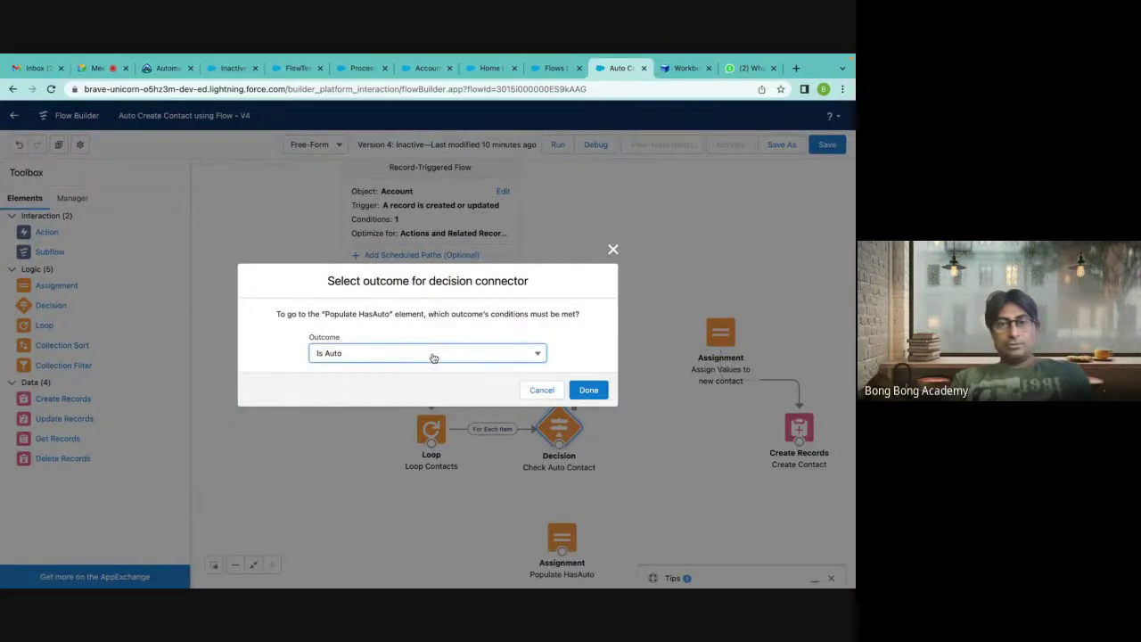
click(586, 389)
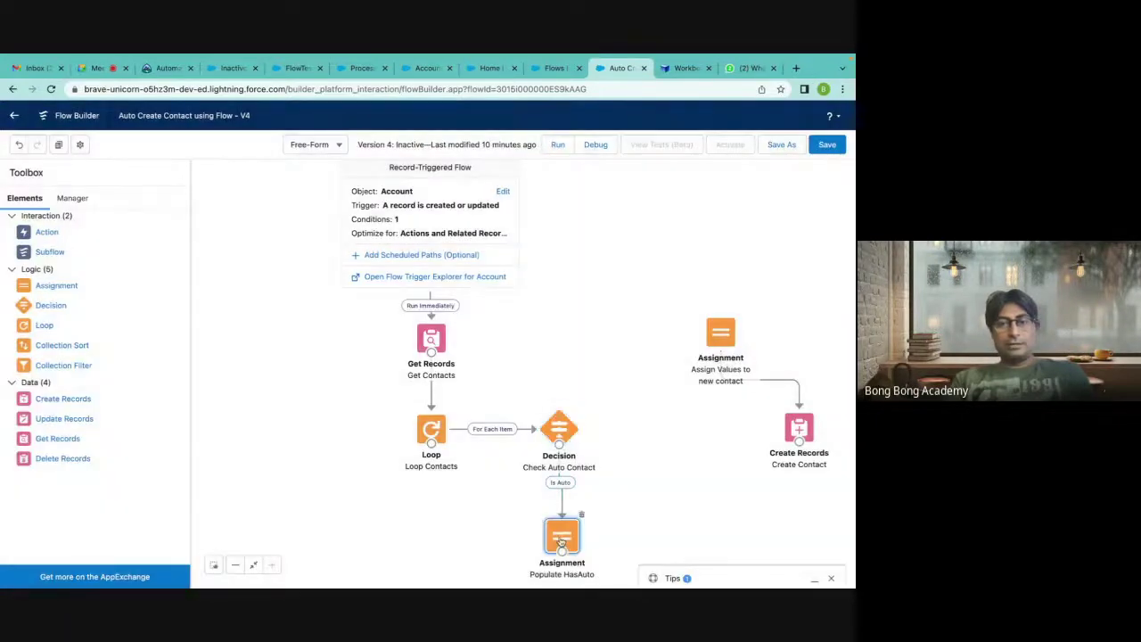
double_click(561, 536)
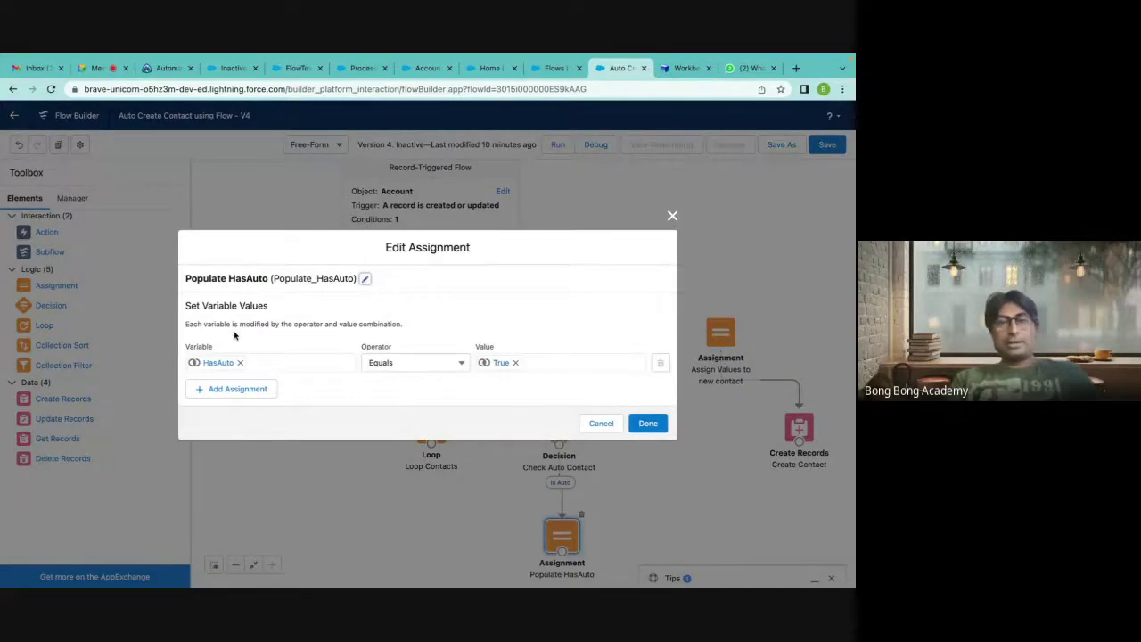
Connect Populate HasAuto back to the Loop and raise Check Auto Contact in line with it.
click(673, 216)
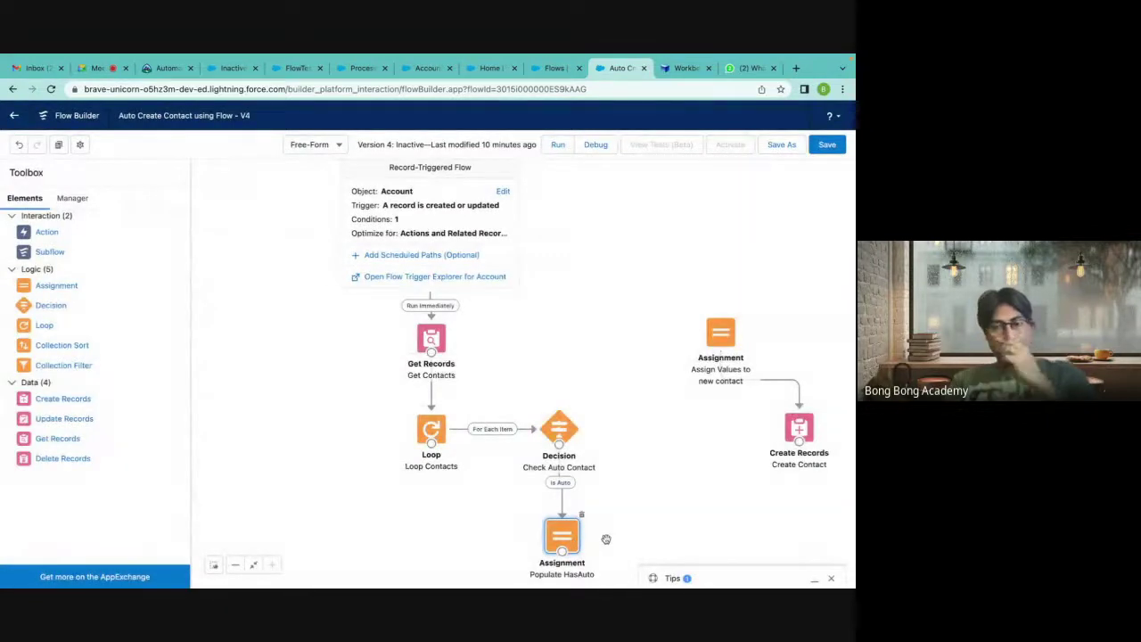
drag(560, 557, 433, 448)
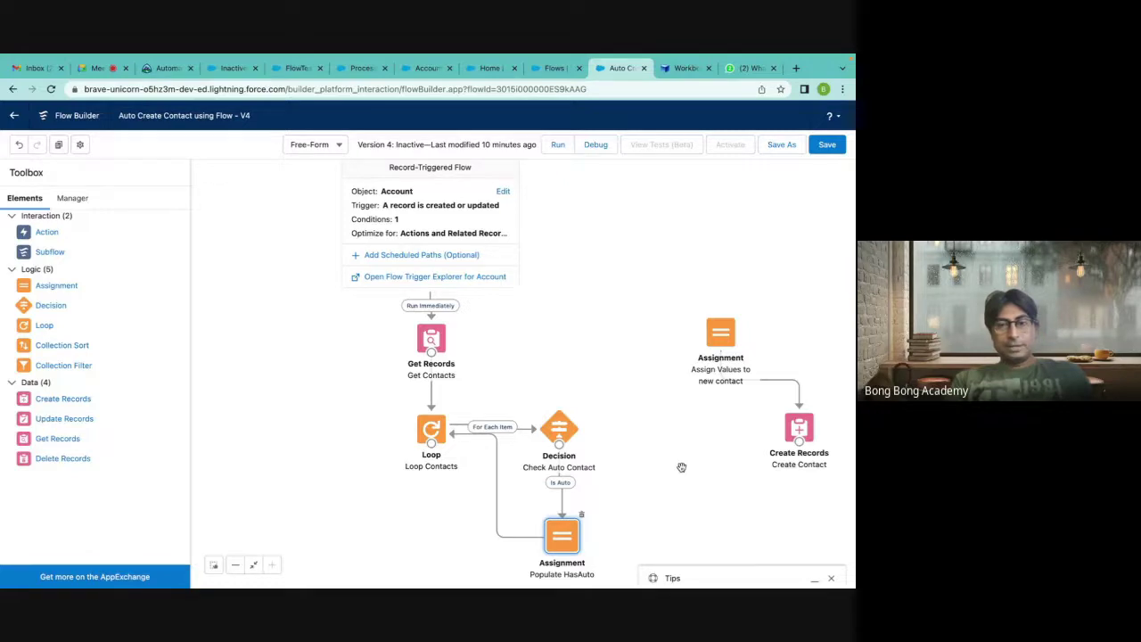
drag(560, 427, 560, 385)
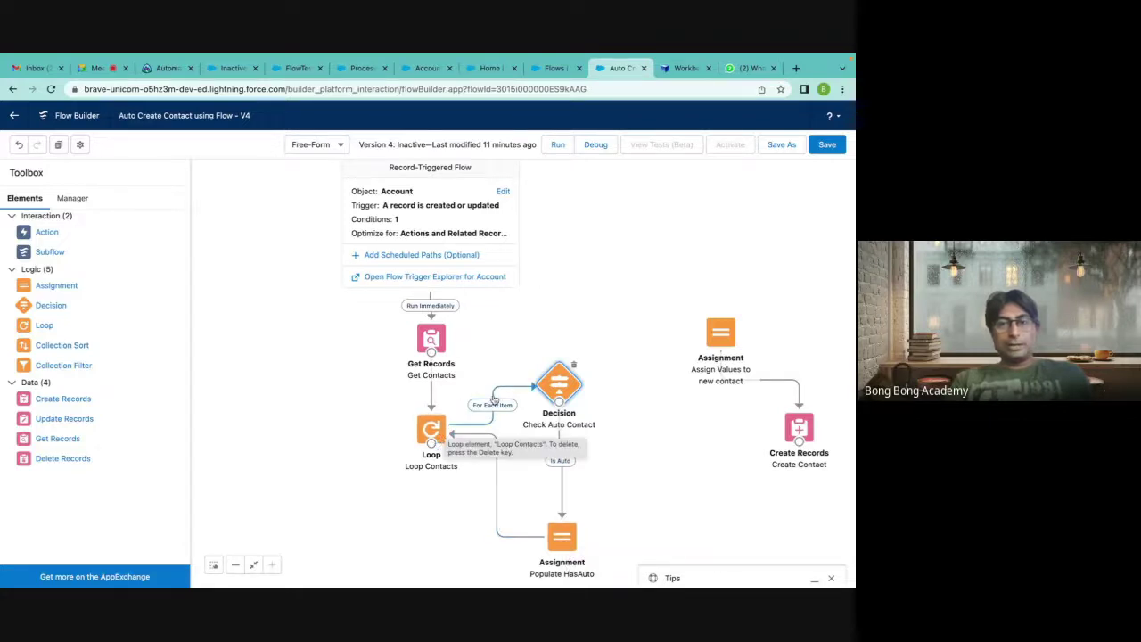
mouse_move(553, 407)
mouse_down()
mouse_move(554, 438)
mouse_move(563, 407)
mouse_up()
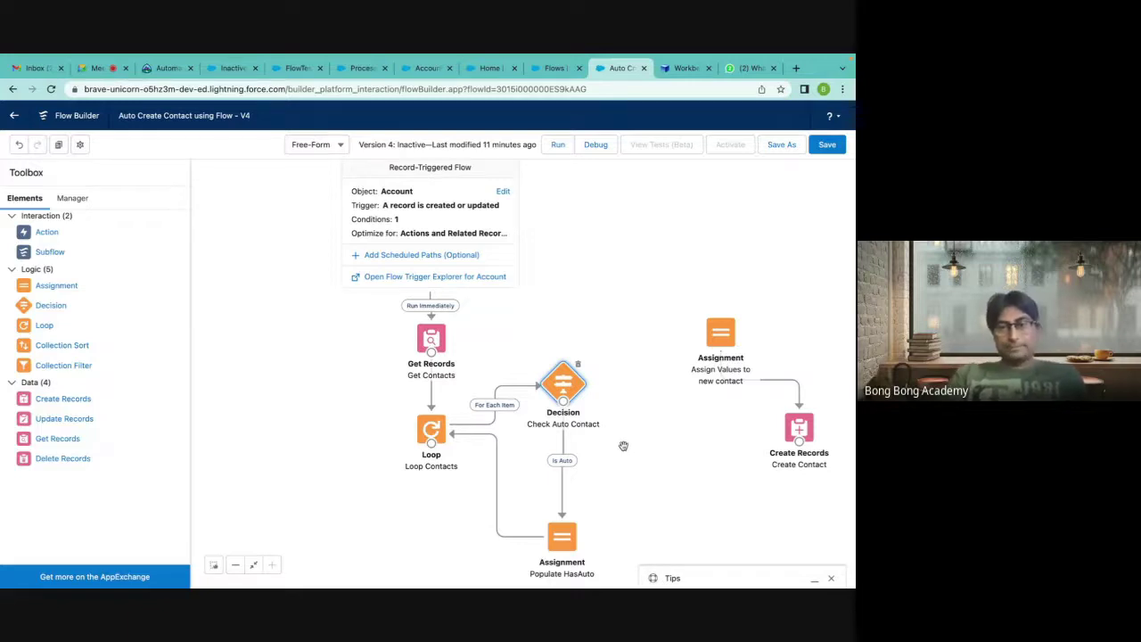
Rewire Populate HasAuto to Loop Contacts, removing the stray Assign Values connector, and loop the Default Outcome back.
click(498, 466)
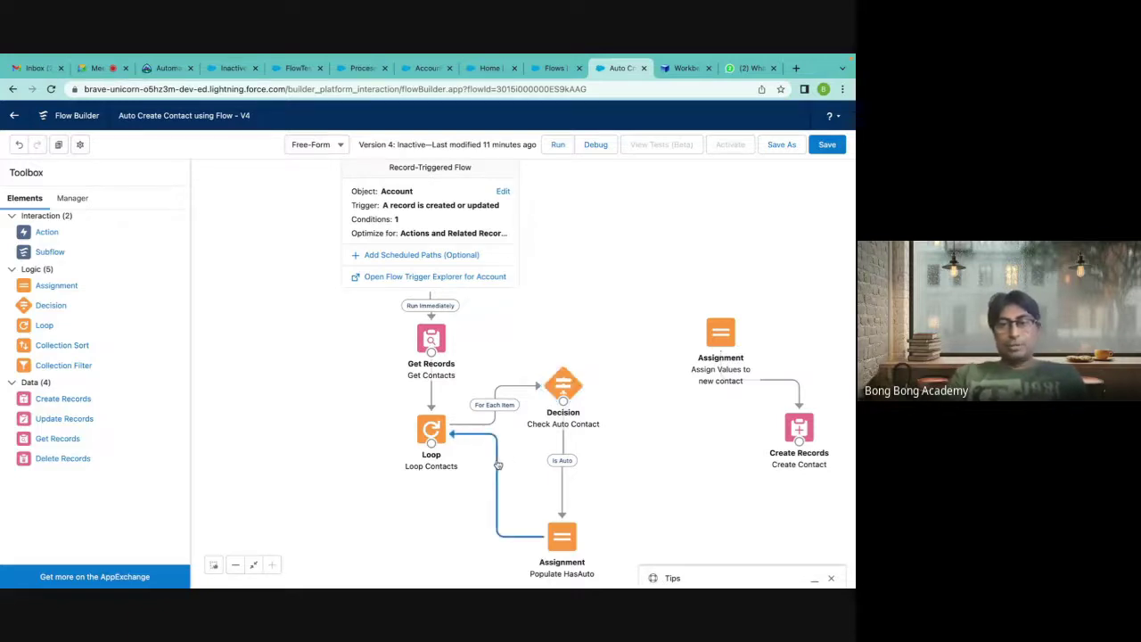
key(Delete)
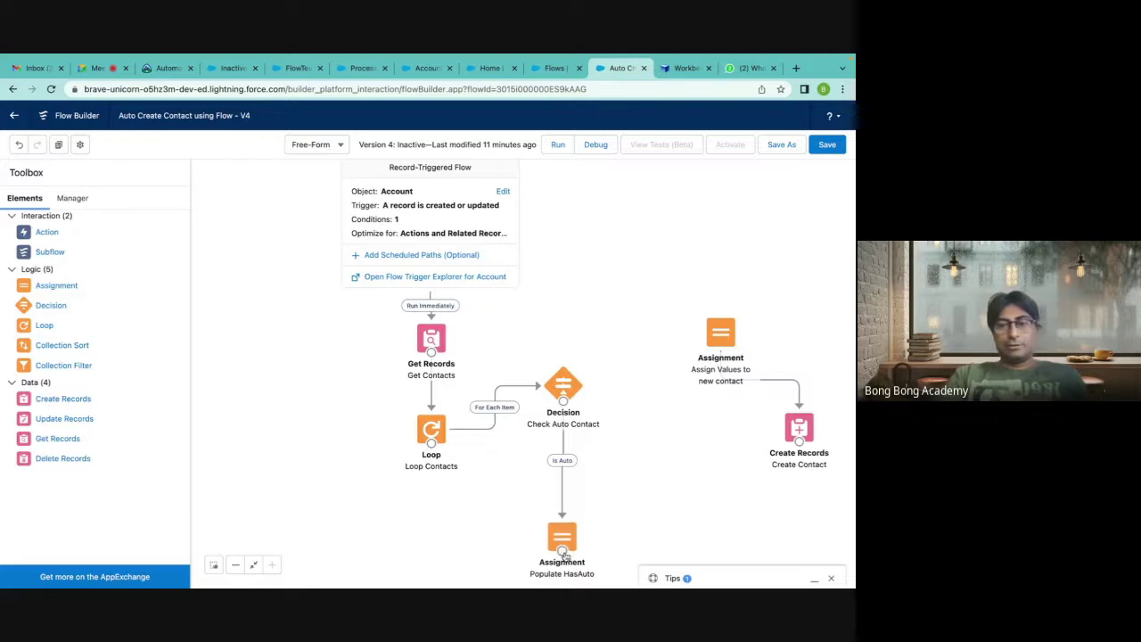
drag(606, 541, 713, 434)
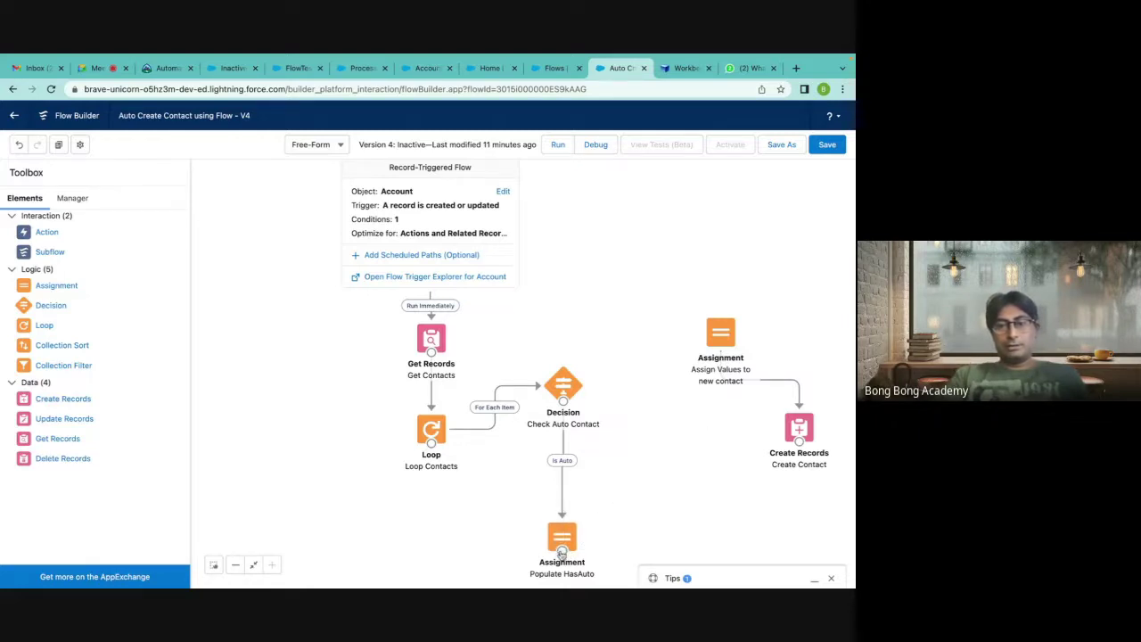
drag(561, 553, 724, 344)
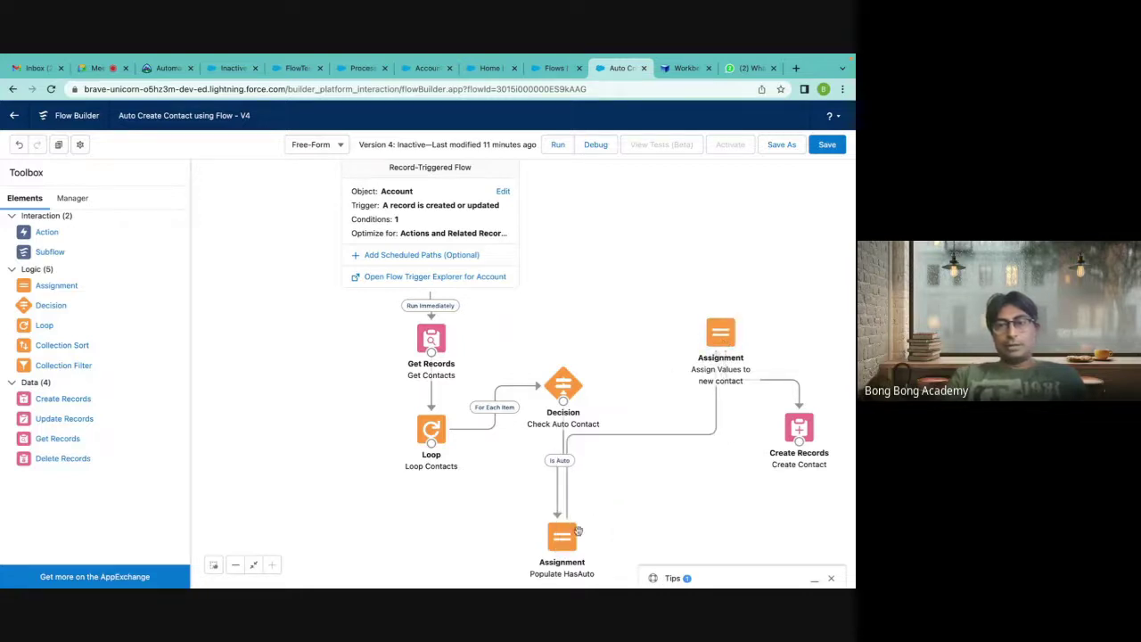
drag(567, 544, 648, 497)
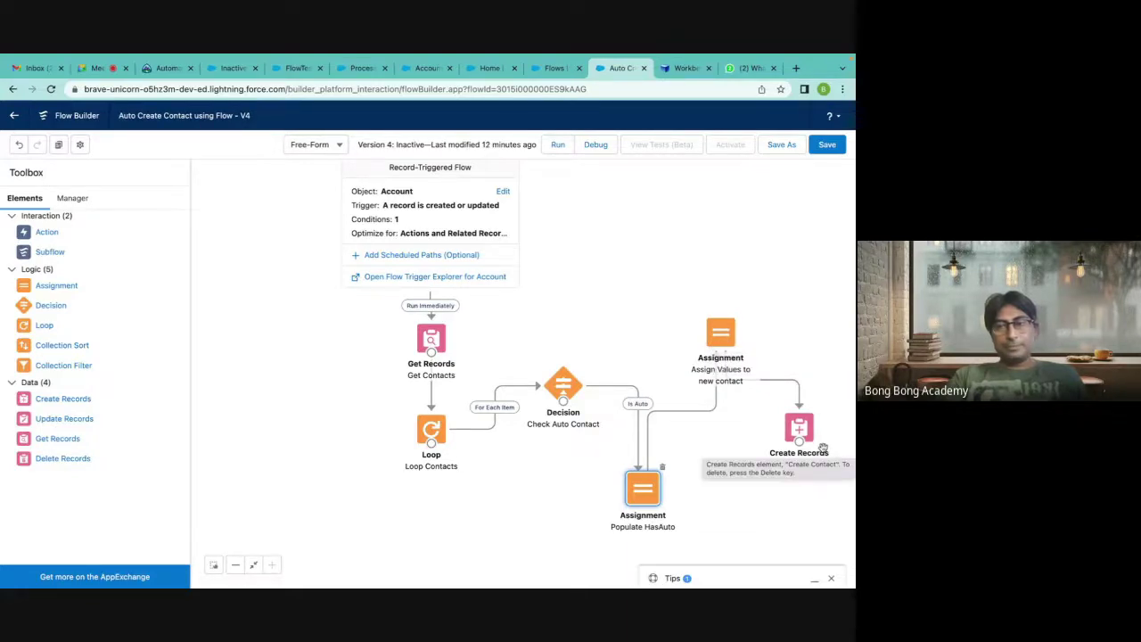
click(710, 416)
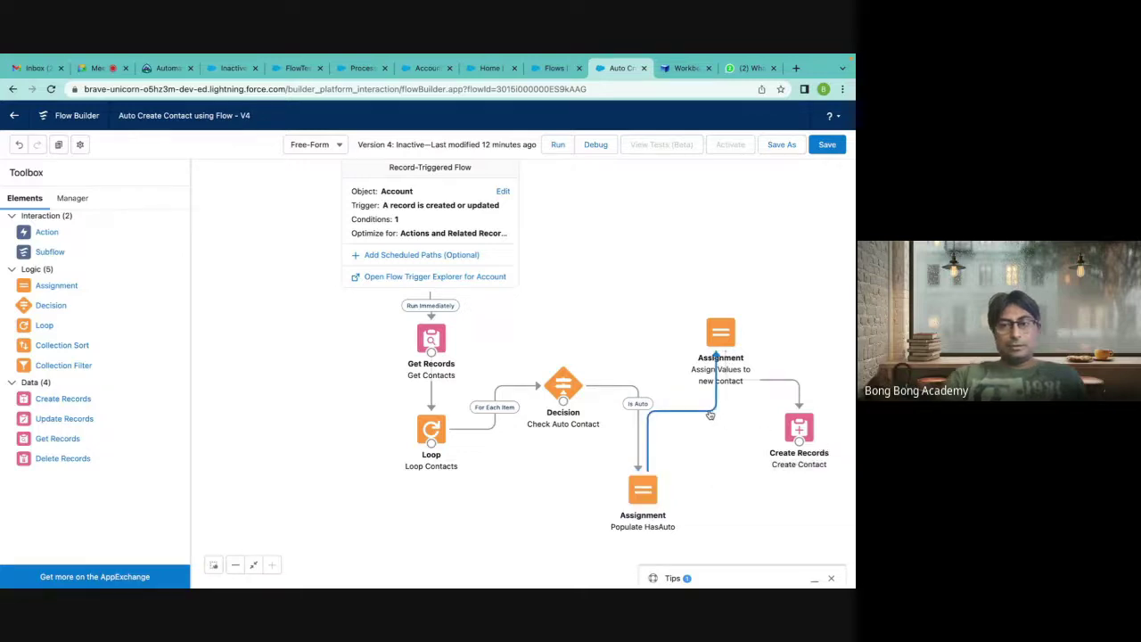
key(Delete)
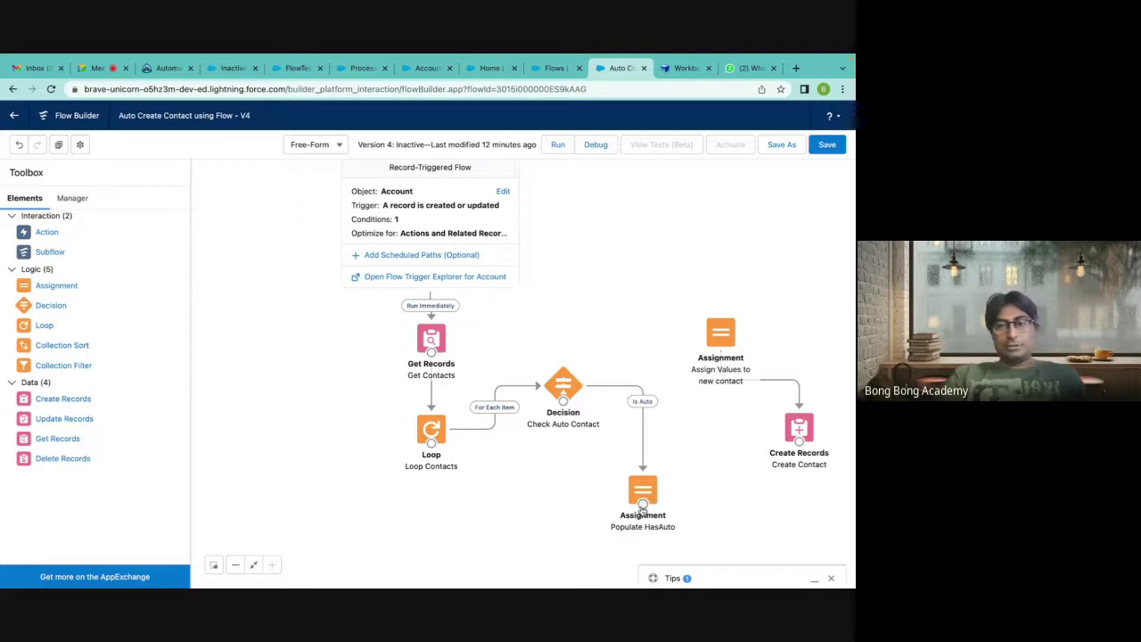
drag(642, 507, 432, 450)
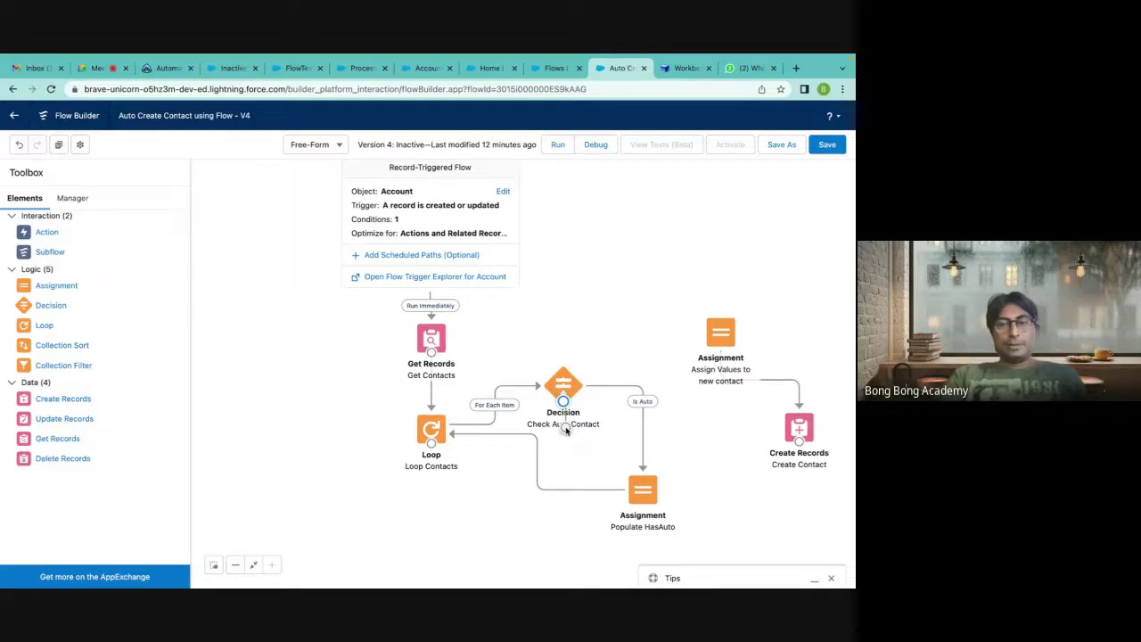
drag(565, 430, 431, 432)
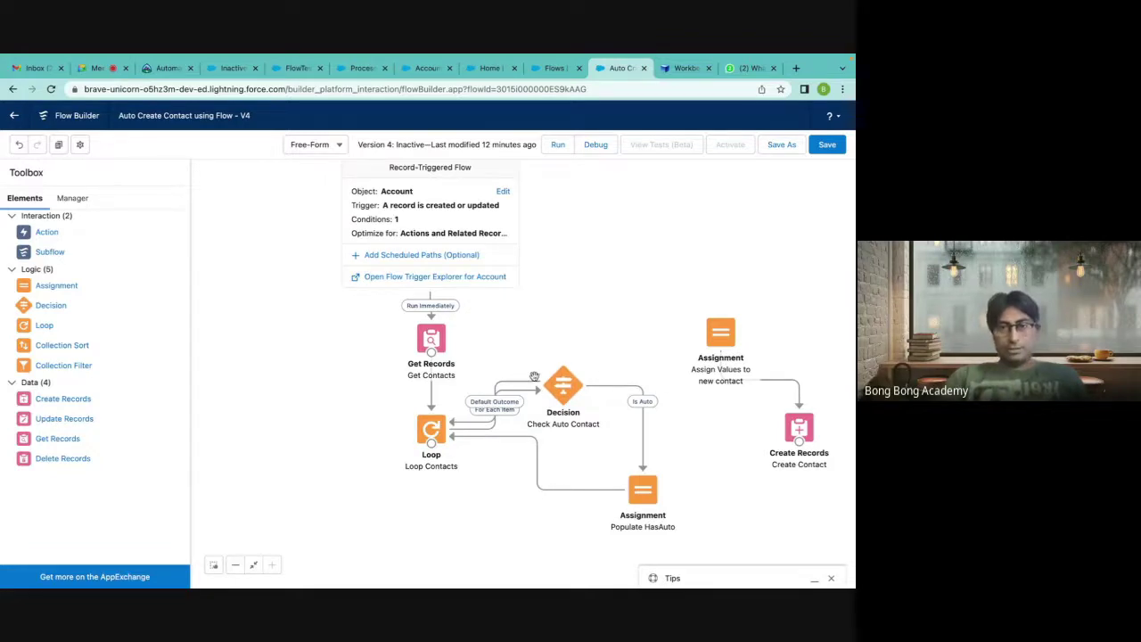
Move Check Auto Contact beneath Loop Contacts and place Populate HasAuto down to its left.
drag(564, 391, 578, 346)
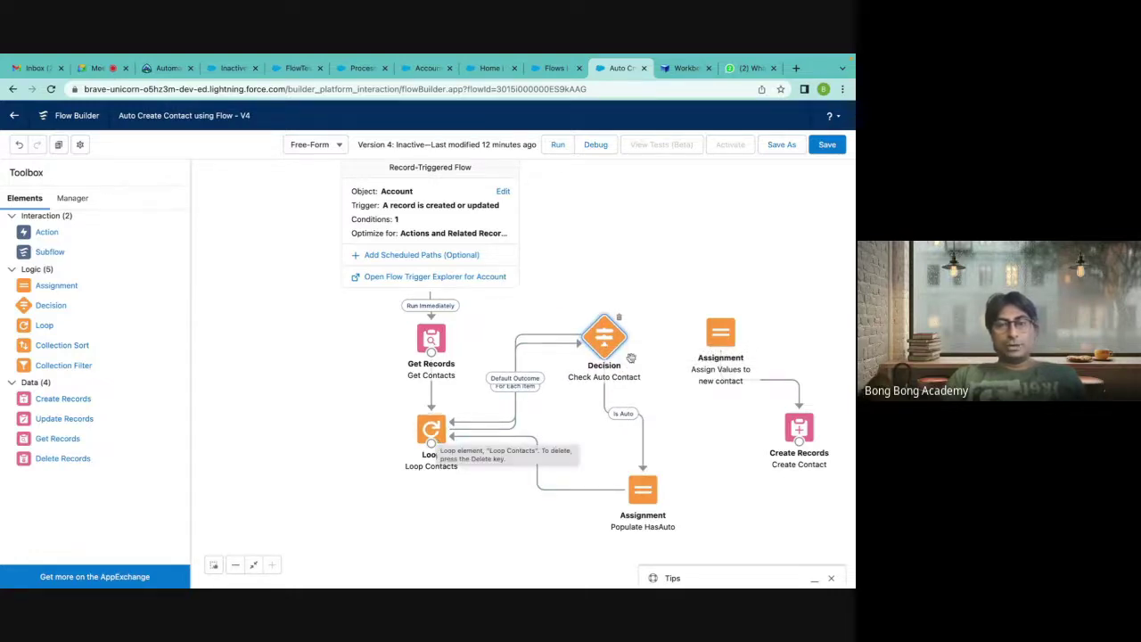
click(529, 439)
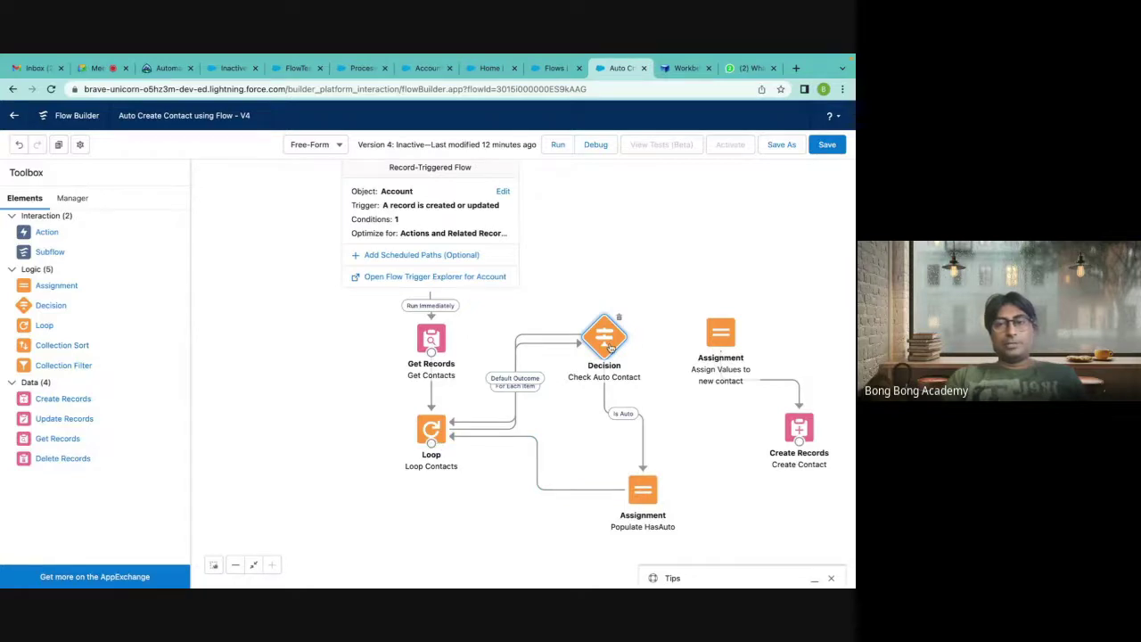
drag(479, 435, 468, 437)
click(492, 511)
drag(639, 495, 602, 495)
click(672, 463)
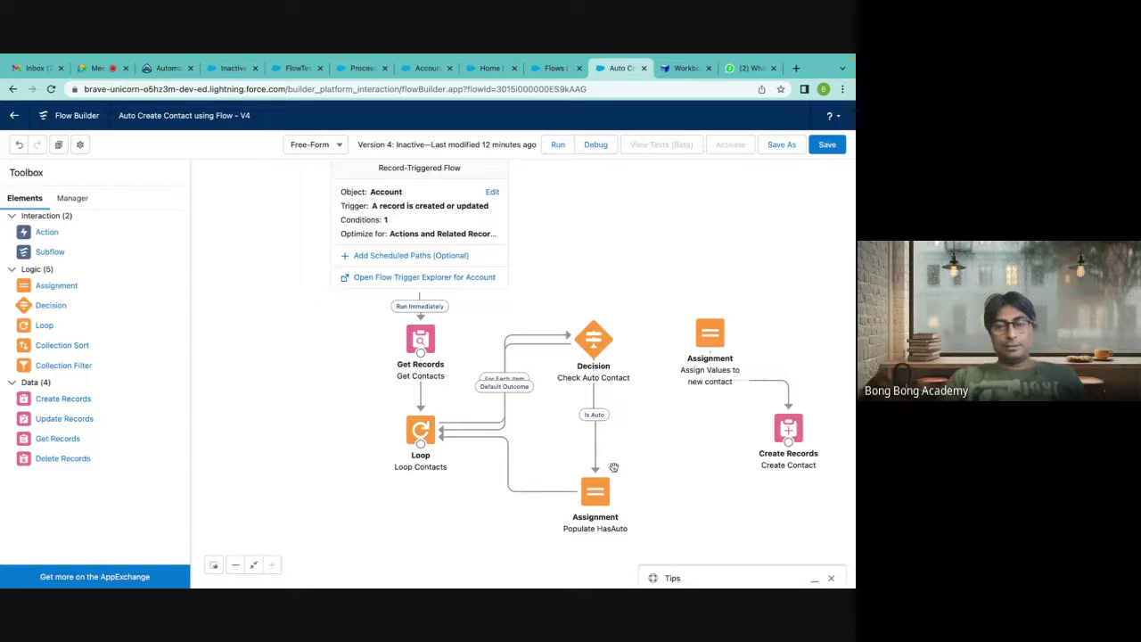
drag(595, 499, 348, 529)
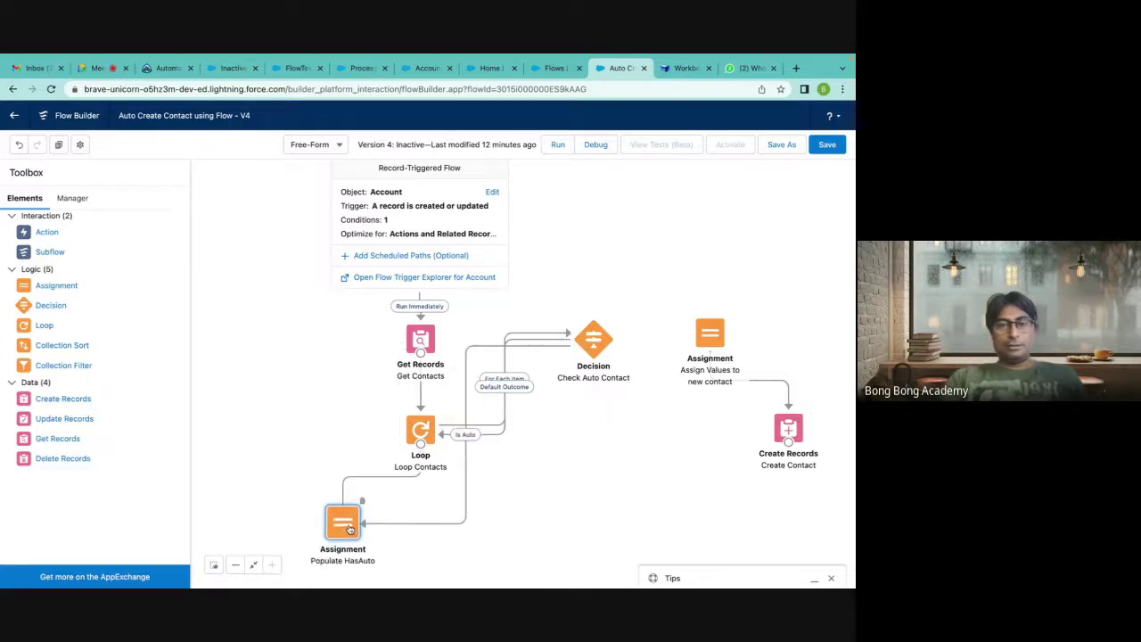
drag(588, 354, 587, 518)
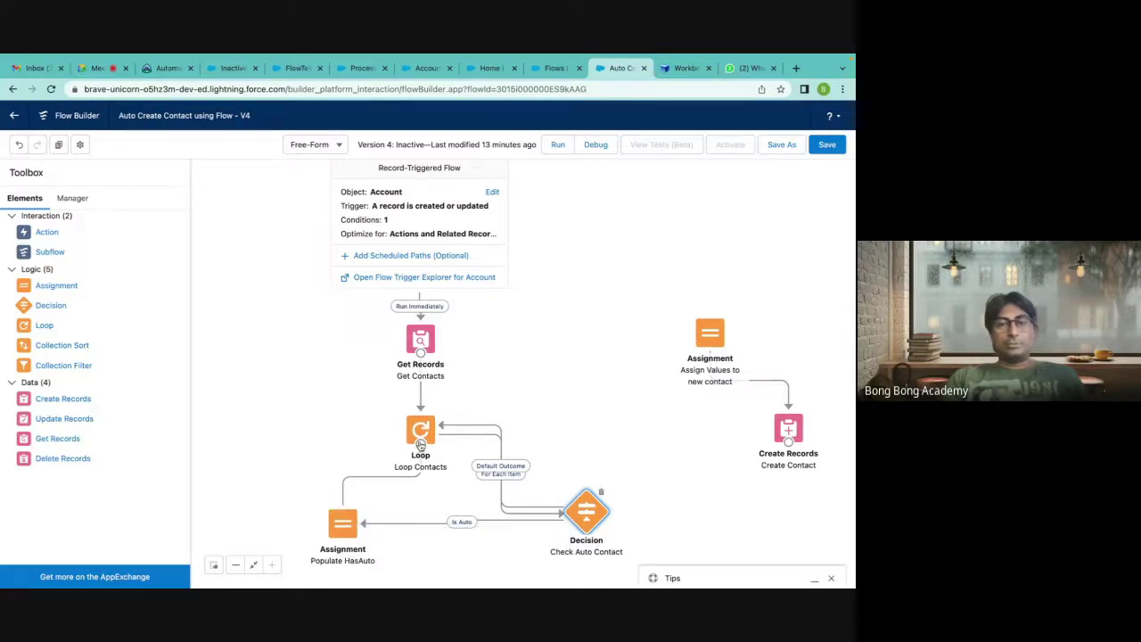
drag(420, 443, 572, 349)
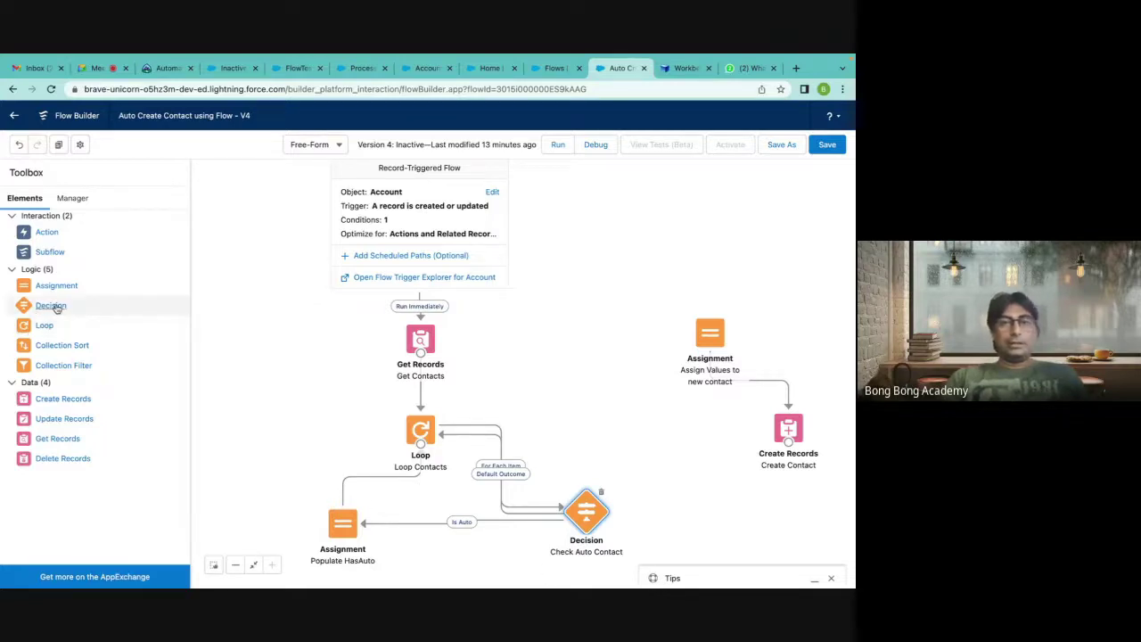
Add a new decision and name its first outcome 'No Auto Contacts'.
drag(56, 308, 588, 331)
text(Has )
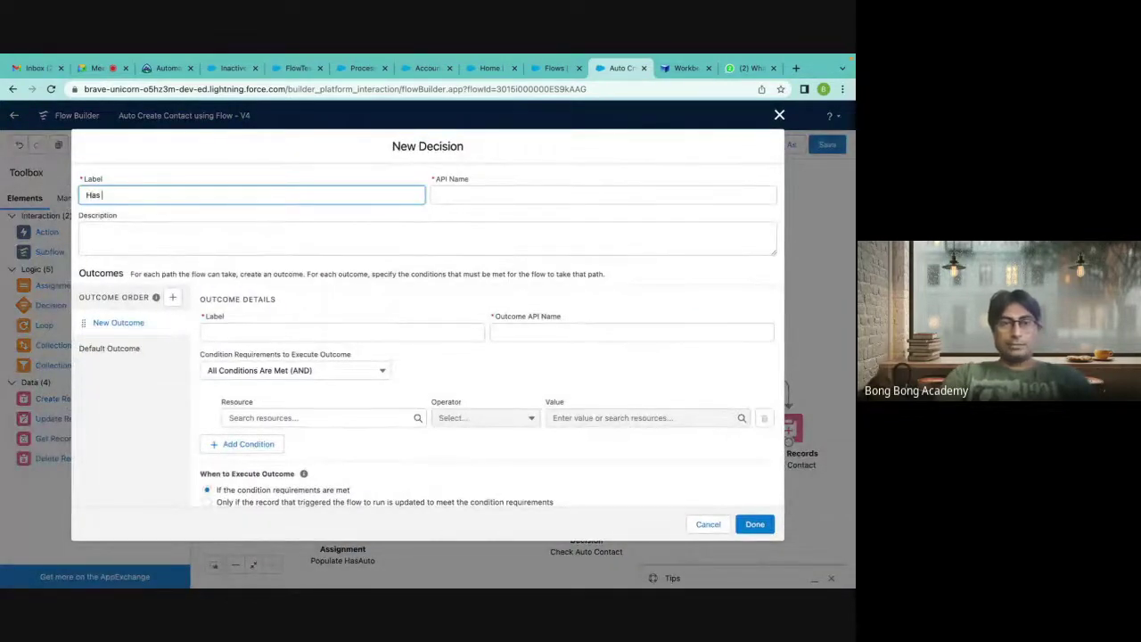
text(Auto)
click(100, 194)
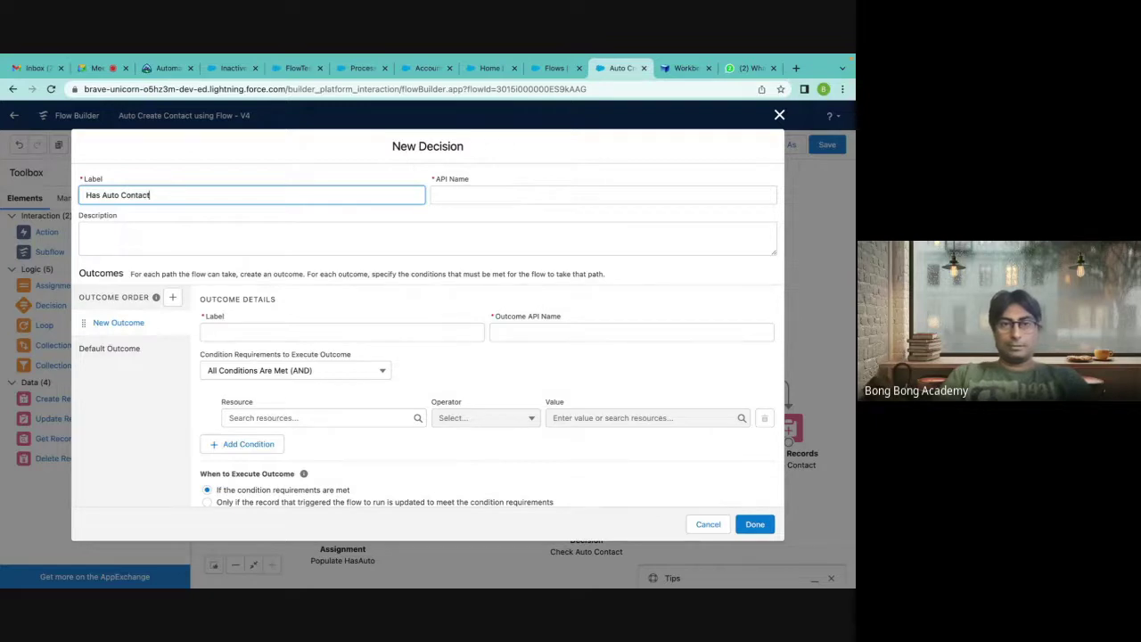
double_click(88, 196)
text(No)
click(451, 194)
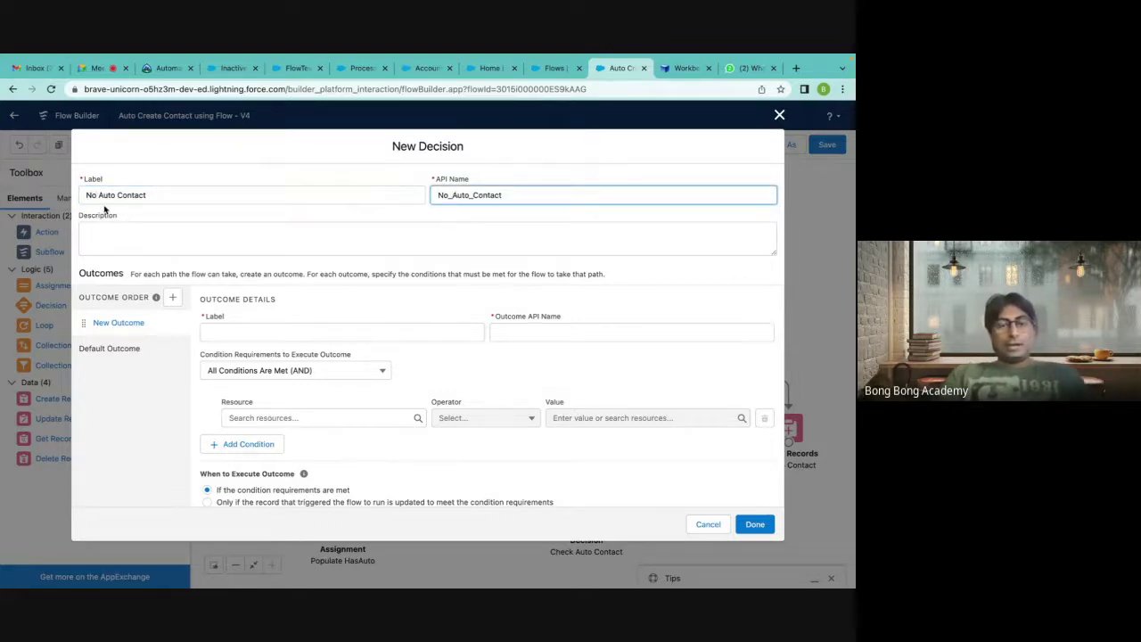
click(233, 335)
text(No C)
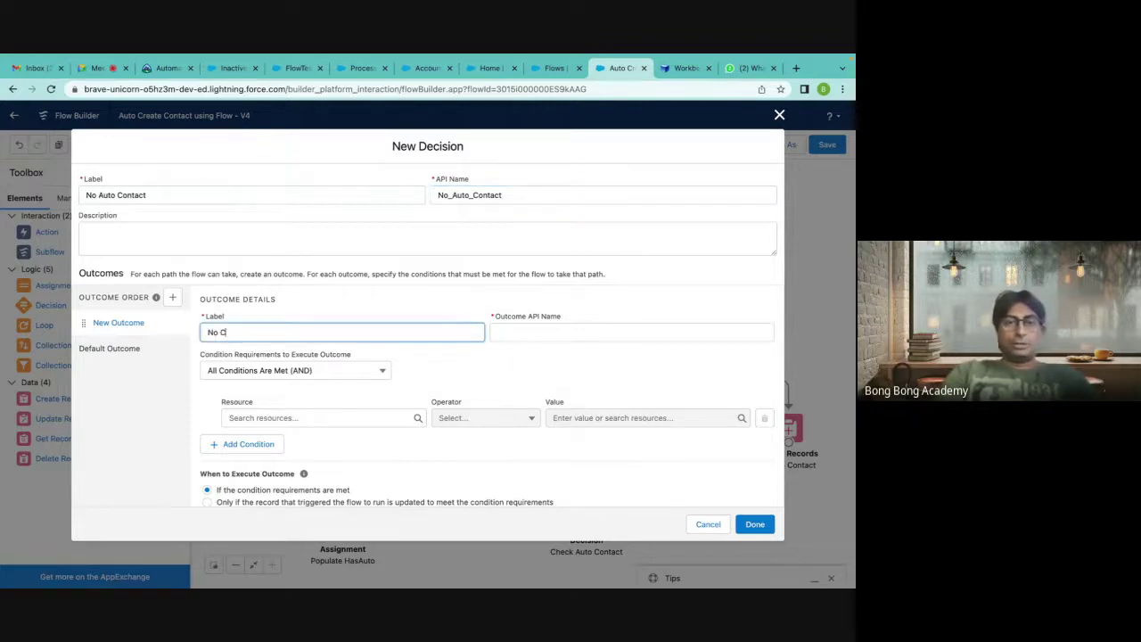
key(BackSpace)
key(BackSpace)
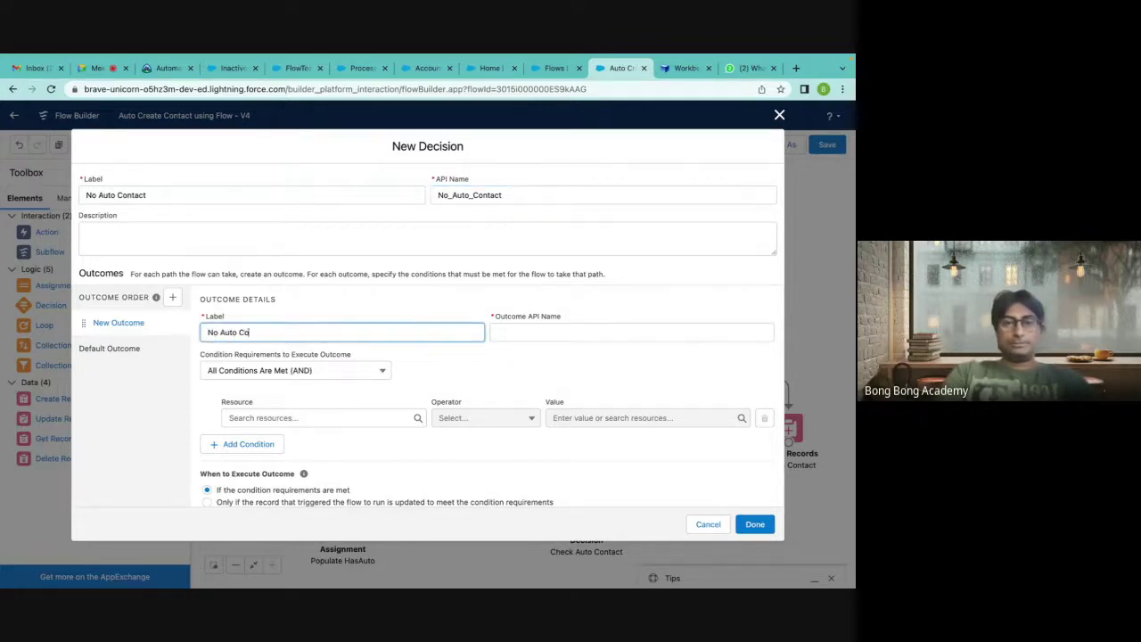
text(Auto Contact)
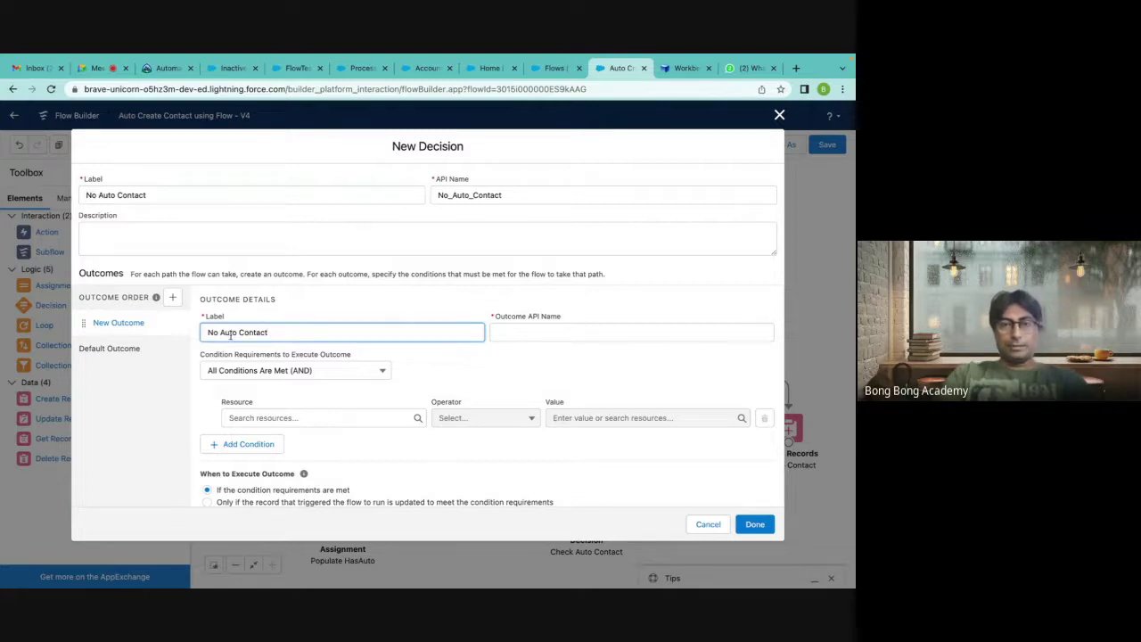
text(s)
click(524, 332)
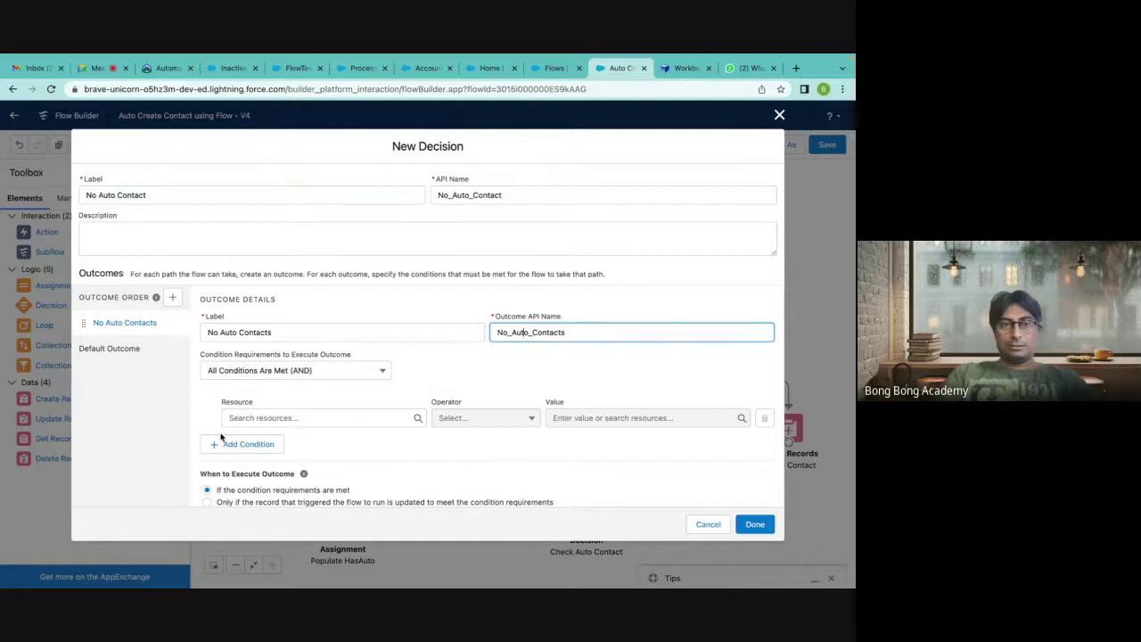
Rename the decision to 'Check Auto Contacts' with API name CheckAutoContacts.
double_click(90, 195)
text(Check)
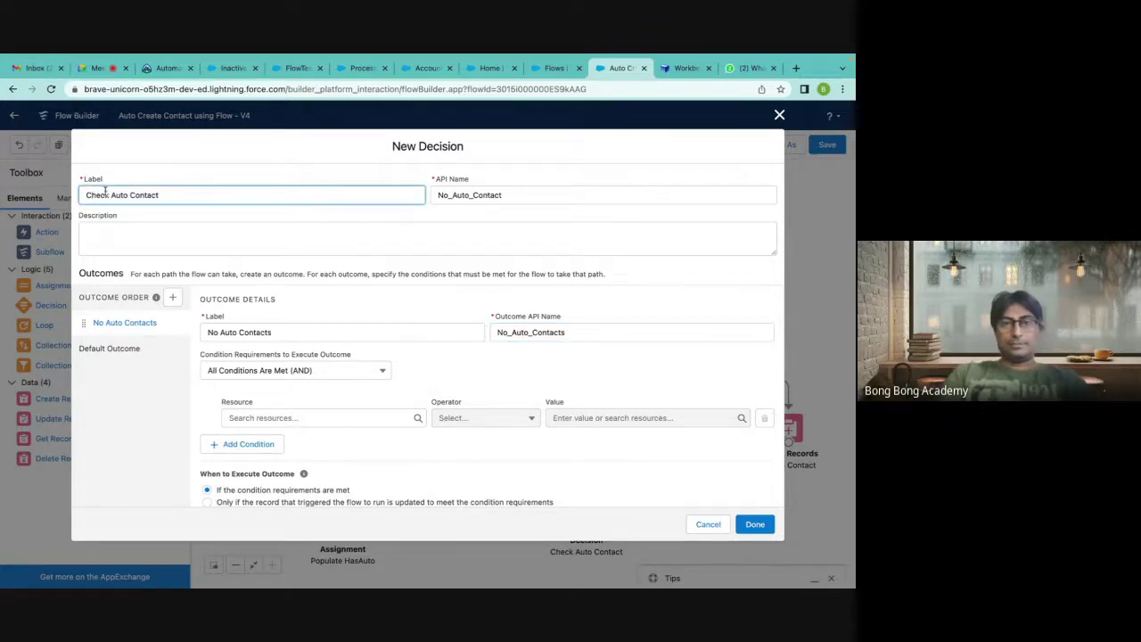
drag(109, 195, 1, 191)
key(super+c)
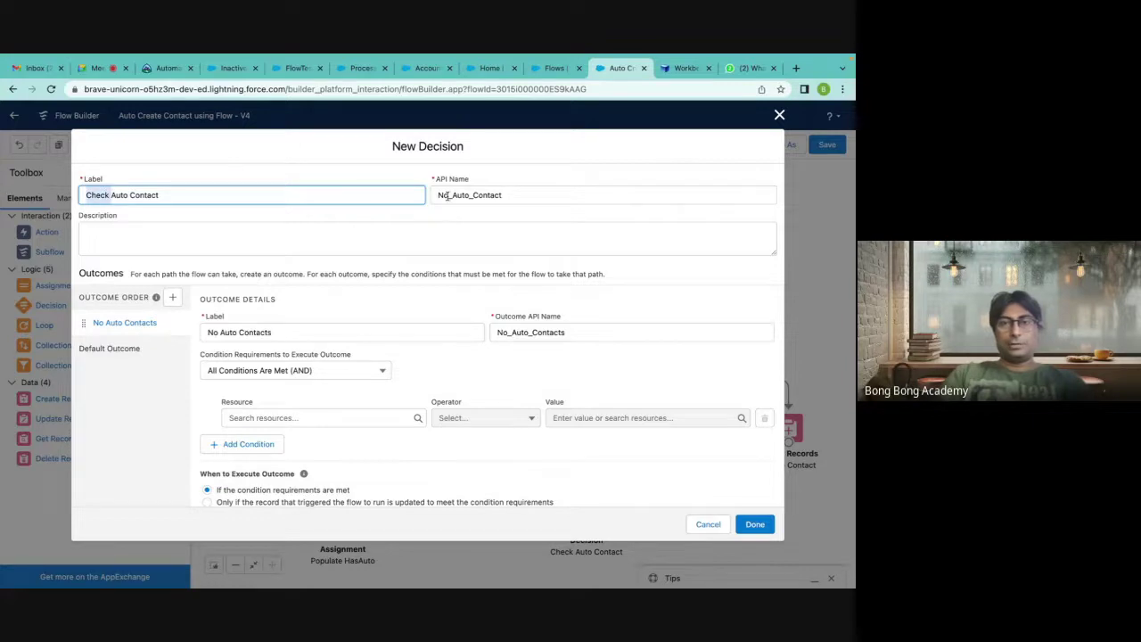
drag(450, 195, 377, 194)
key(super+v)
key(BackSpace)
click(439, 244)
click(421, 214)
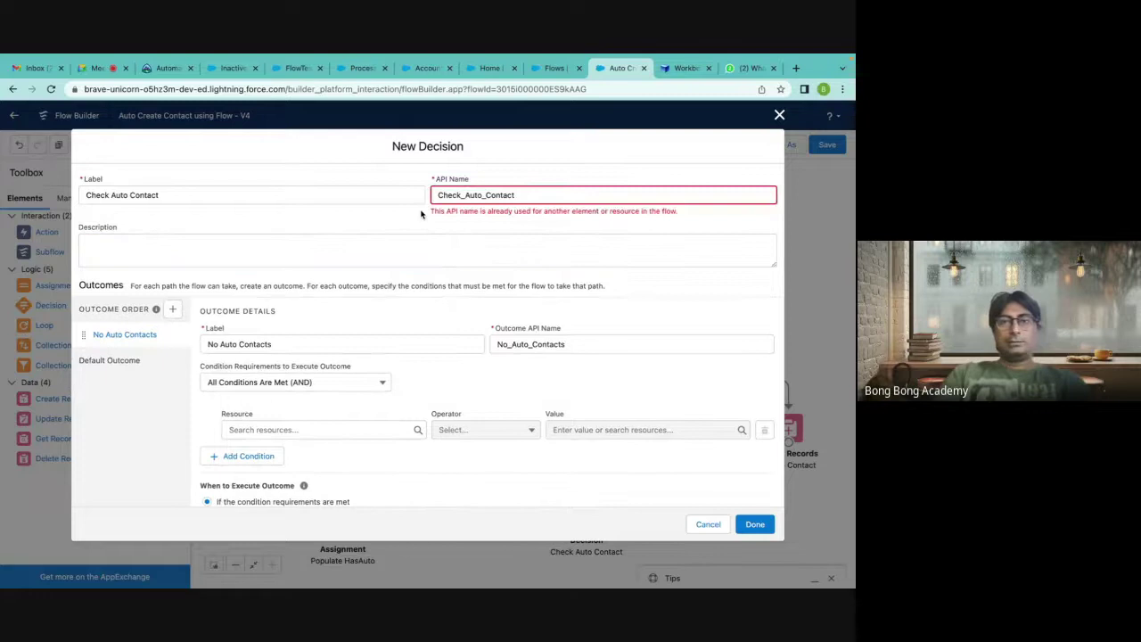
double_click(524, 195)
key(BackSpace)
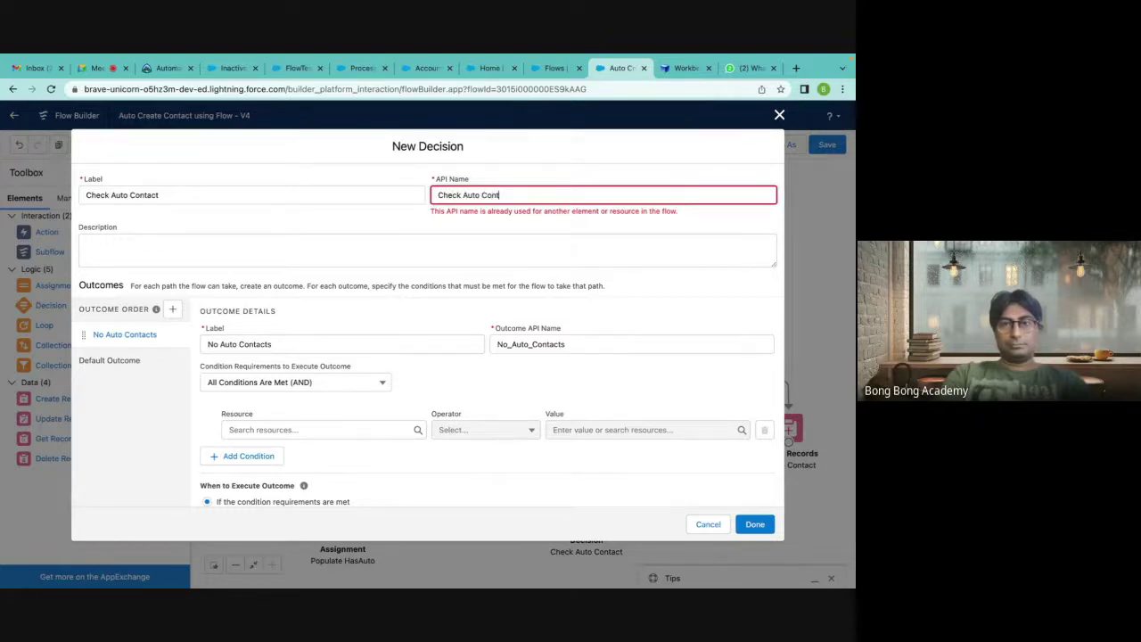
click(165, 197)
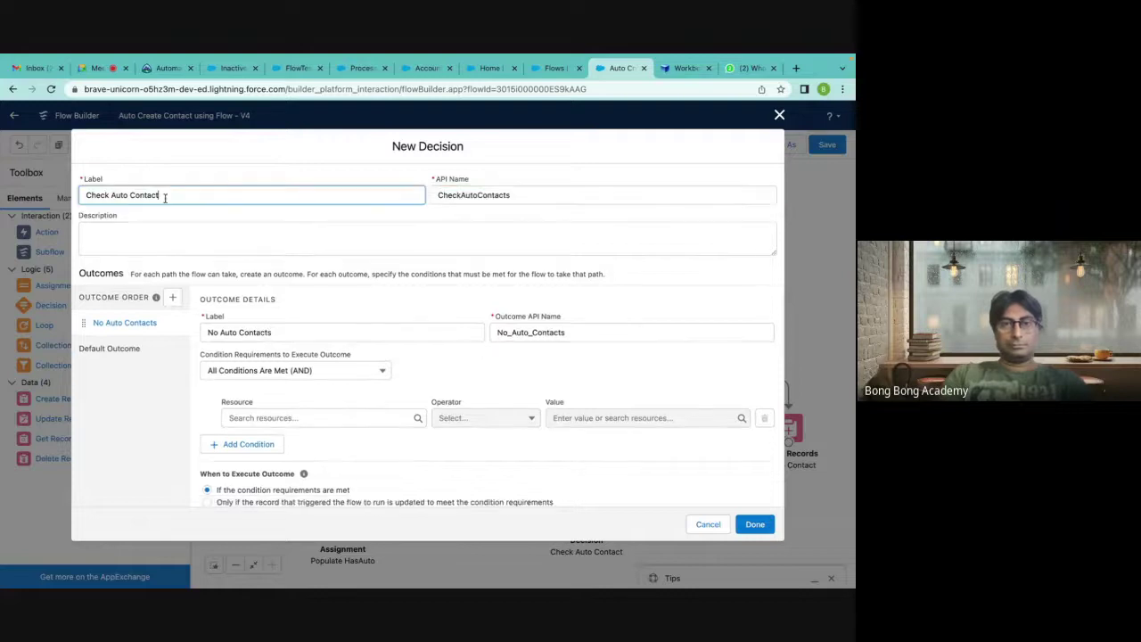
click(319, 236)
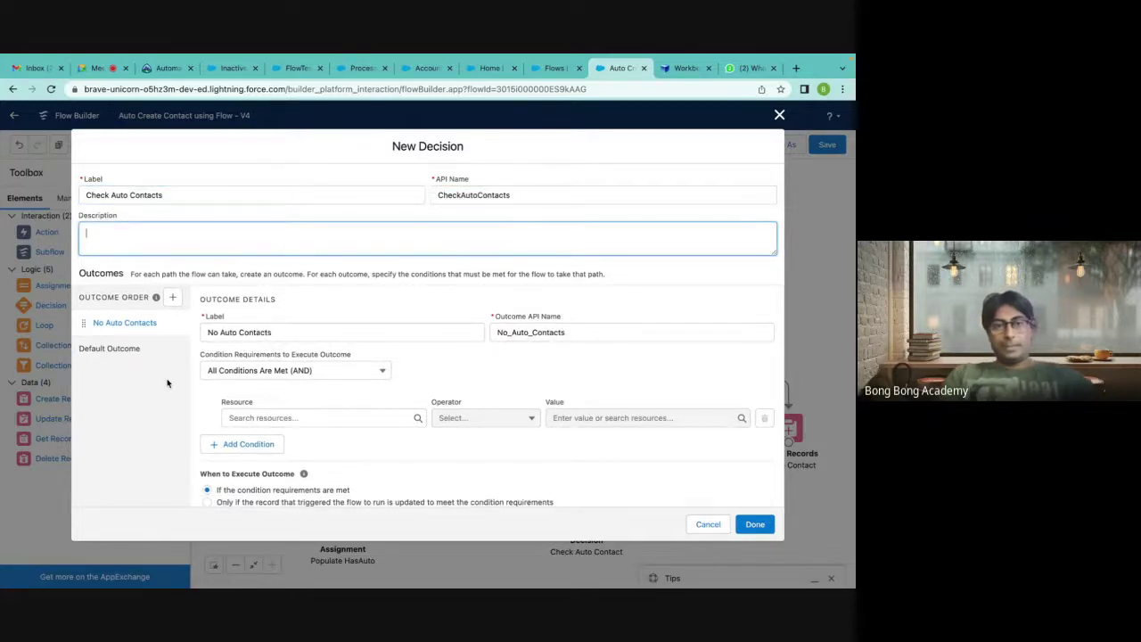
scroll(317, 379, down, 1)
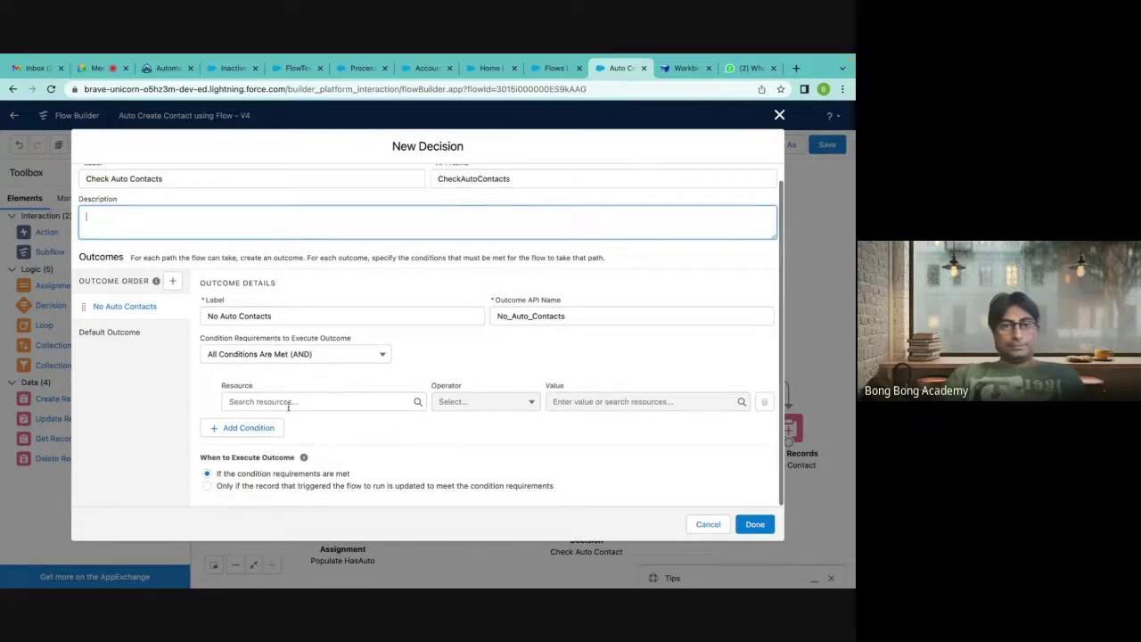
click(283, 402)
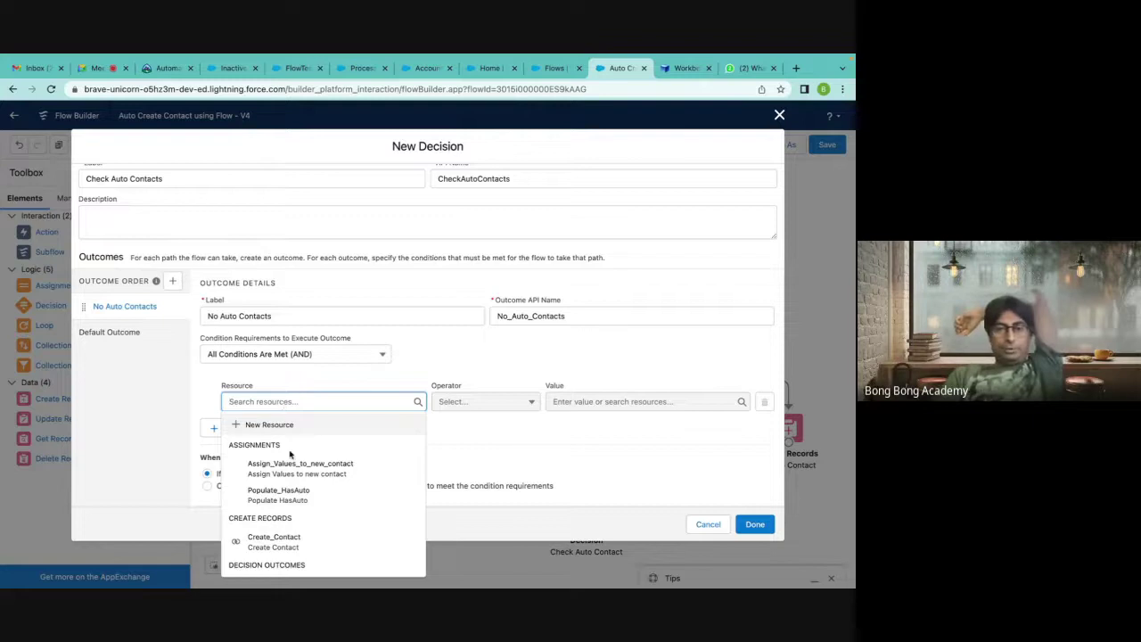
Scroll through the resource dropdown for the No Auto Contacts outcome's condition.
scroll(288, 457, down, 3)
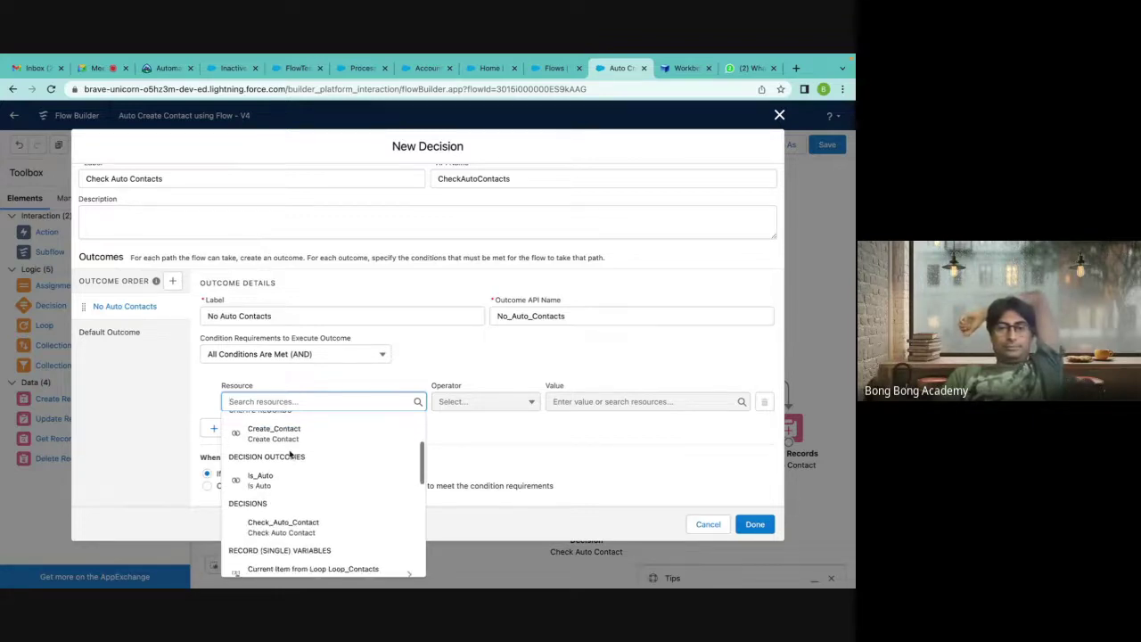
scroll(289, 455, down, 2)
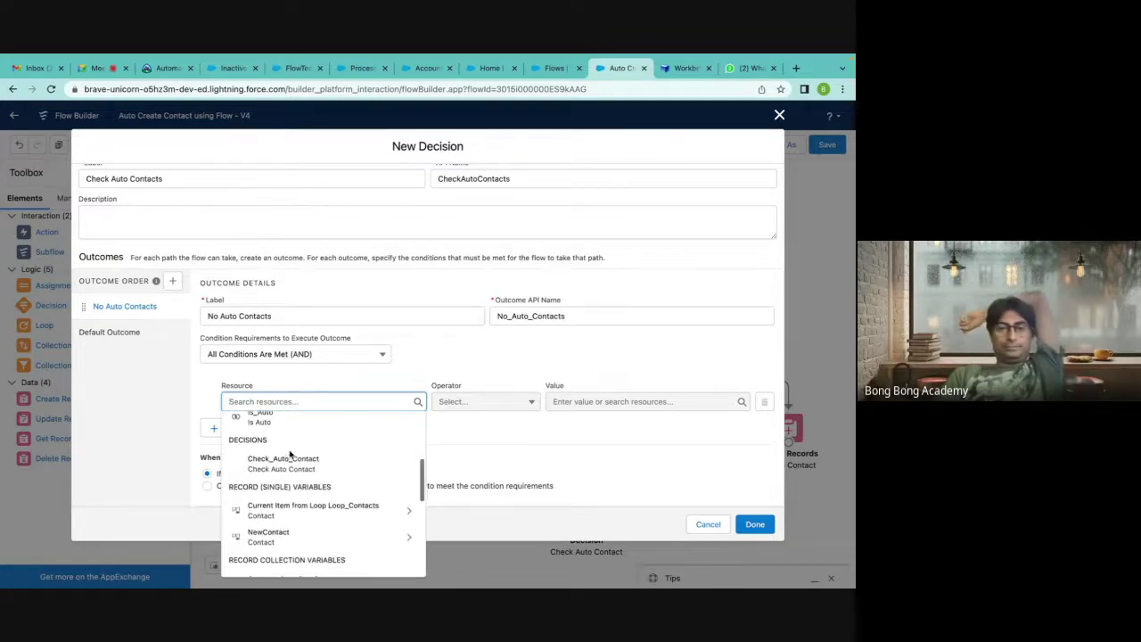
scroll(290, 454, down, 1)
Set the No Auto Contacts condition to HasAuto Equals $GlobalConstant.False.
scroll(290, 455, down, 2)
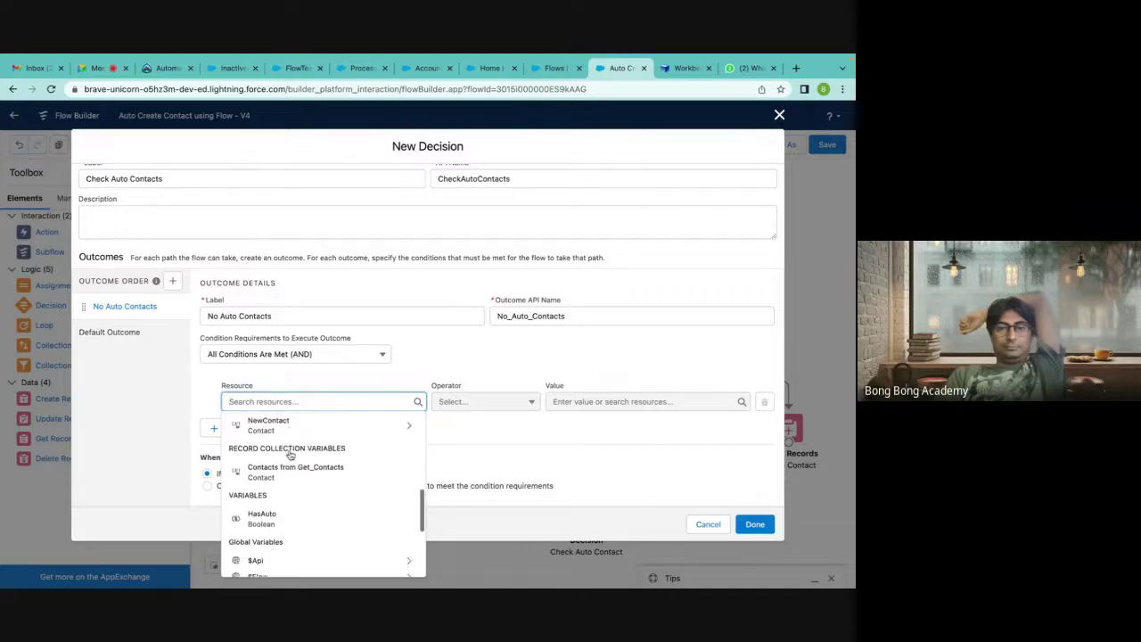
scroll(289, 455, down, 2)
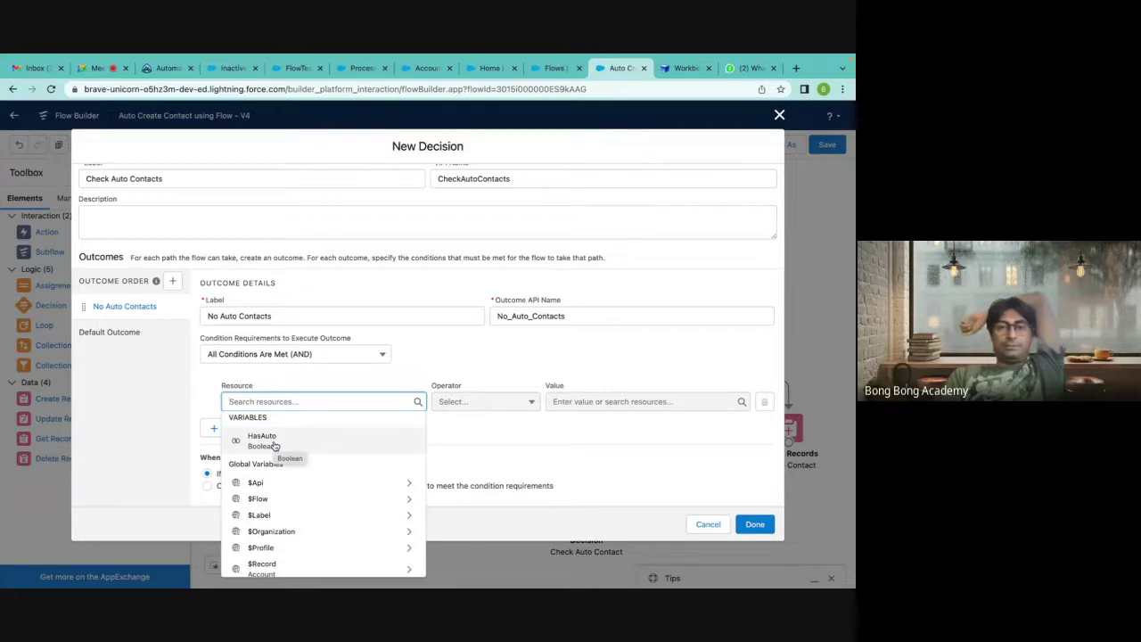
click(274, 440)
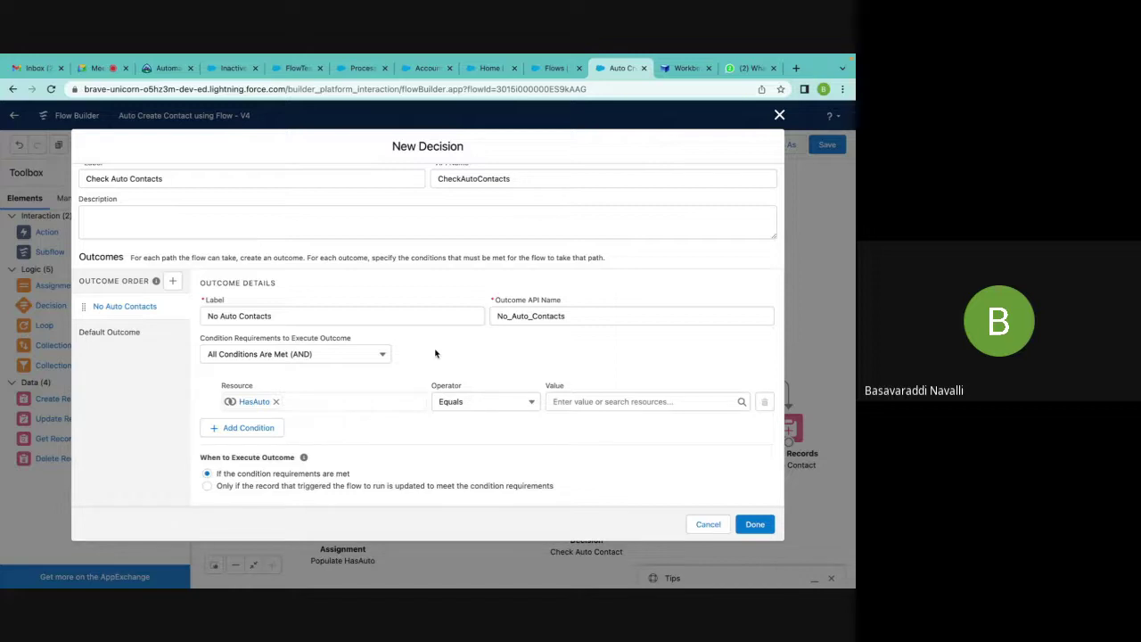
click(595, 401)
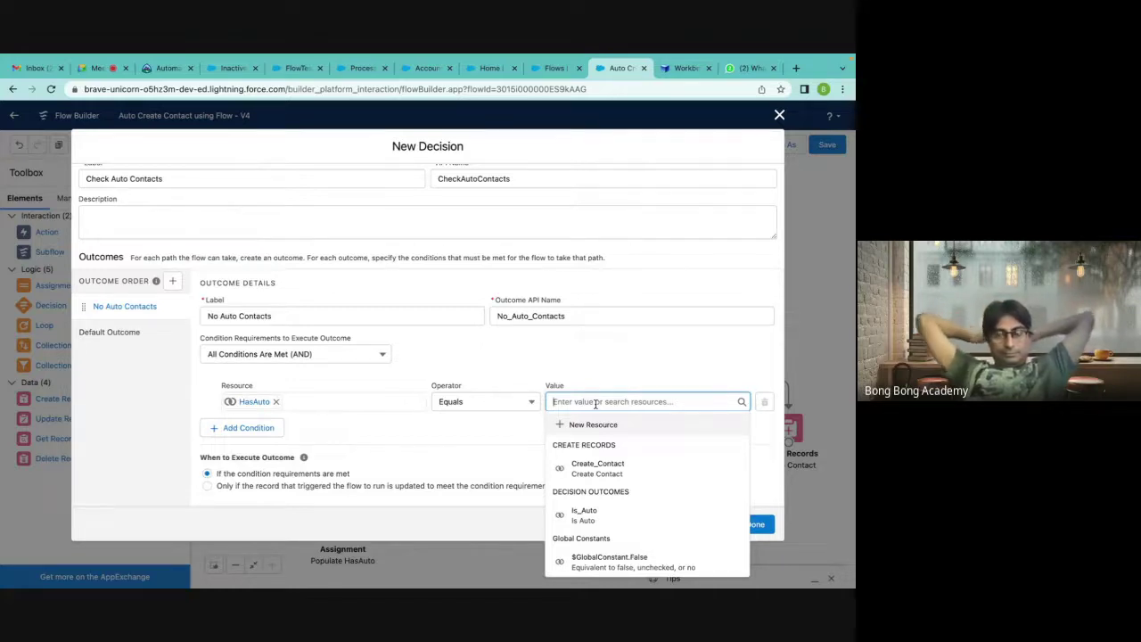
click(608, 559)
click(606, 360)
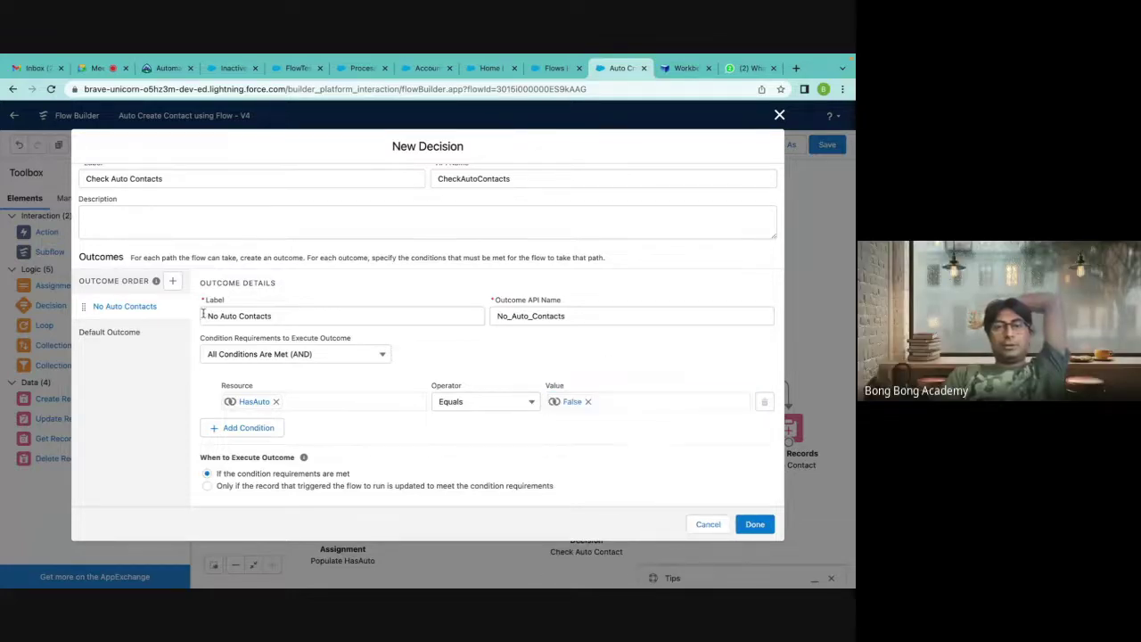
Connect the loop's after-last-item path to Check Auto Contacts, and No Auto Contacts to Assign Values.
click(755, 526)
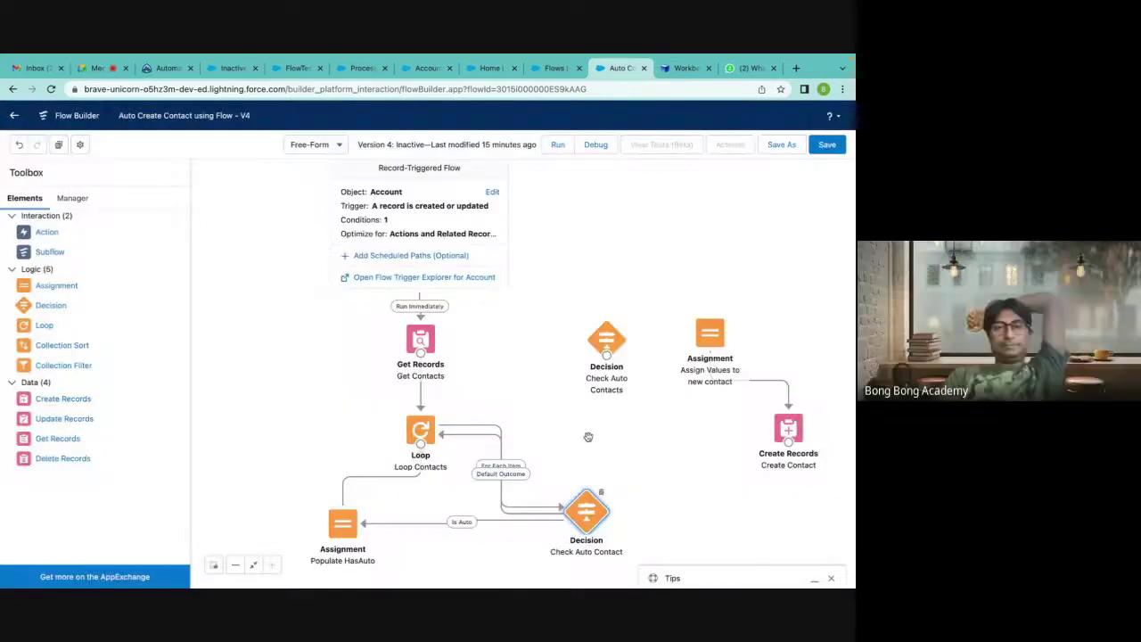
drag(420, 444, 613, 340)
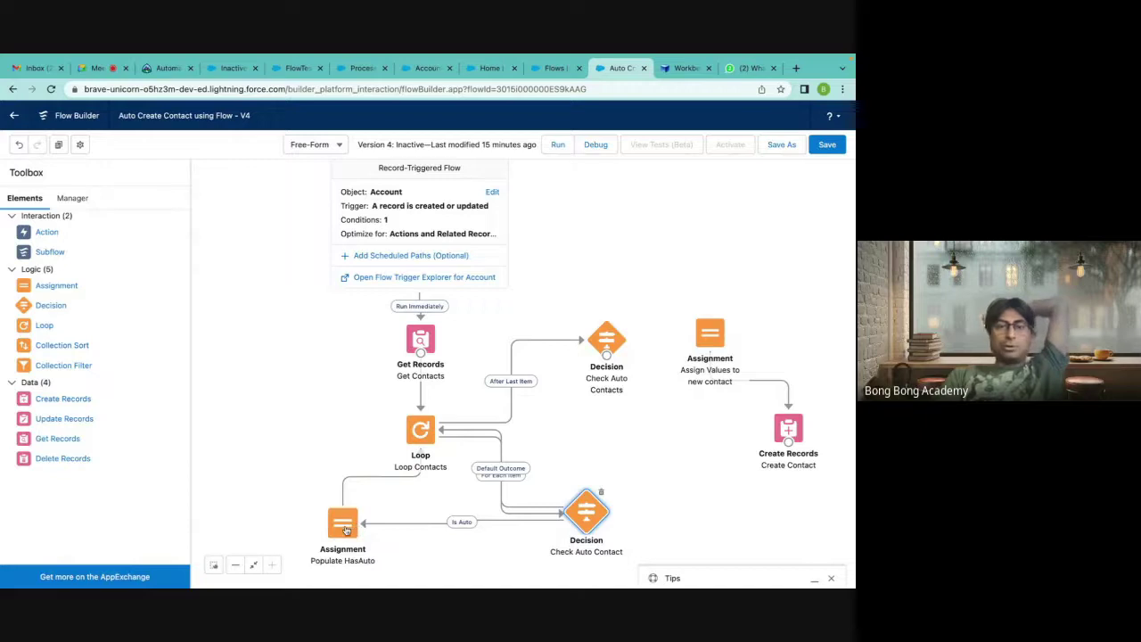
mouse_move(607, 349)
mouse_down()
mouse_move(698, 348)
mouse_move(590, 350)
mouse_up()
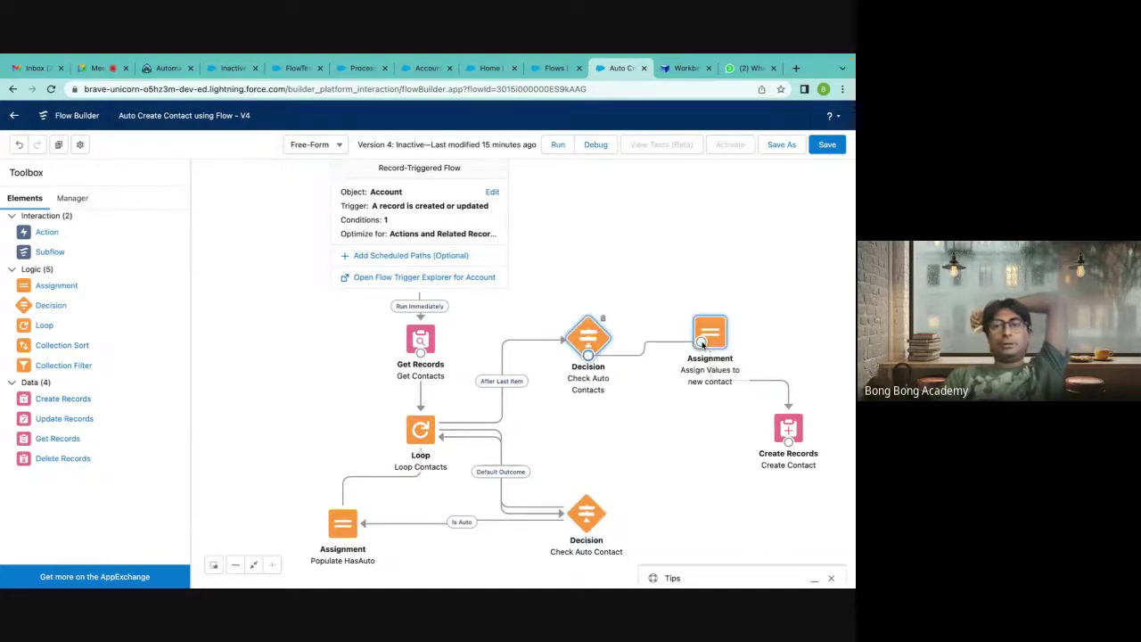
double_click(702, 346)
click(575, 393)
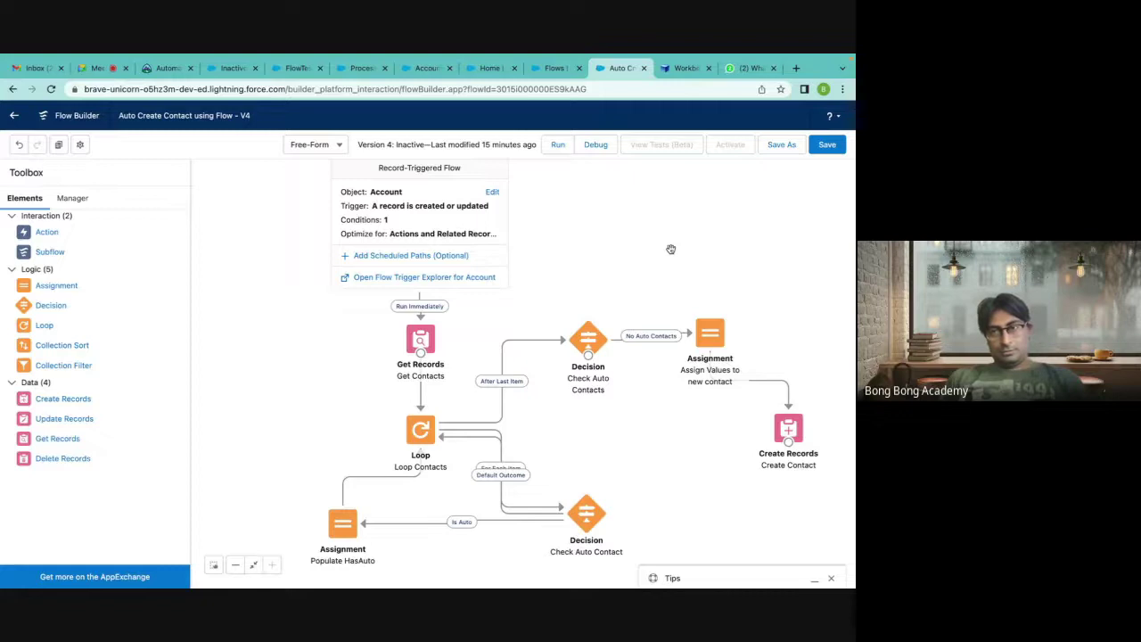
Save and activate the flow as version 4.
click(823, 150)
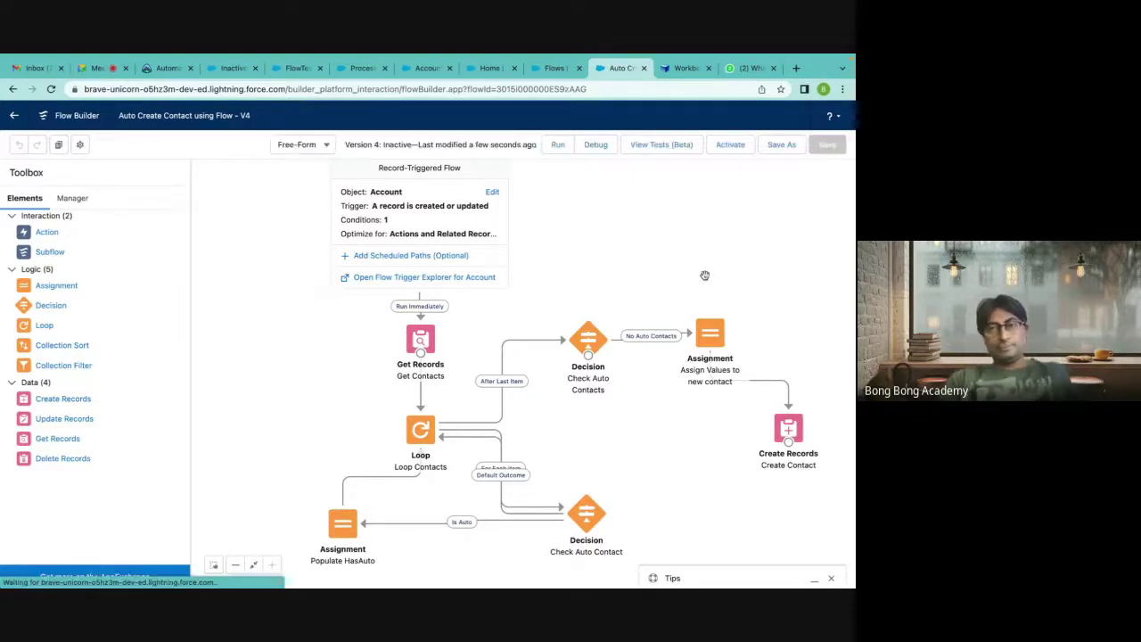
click(730, 148)
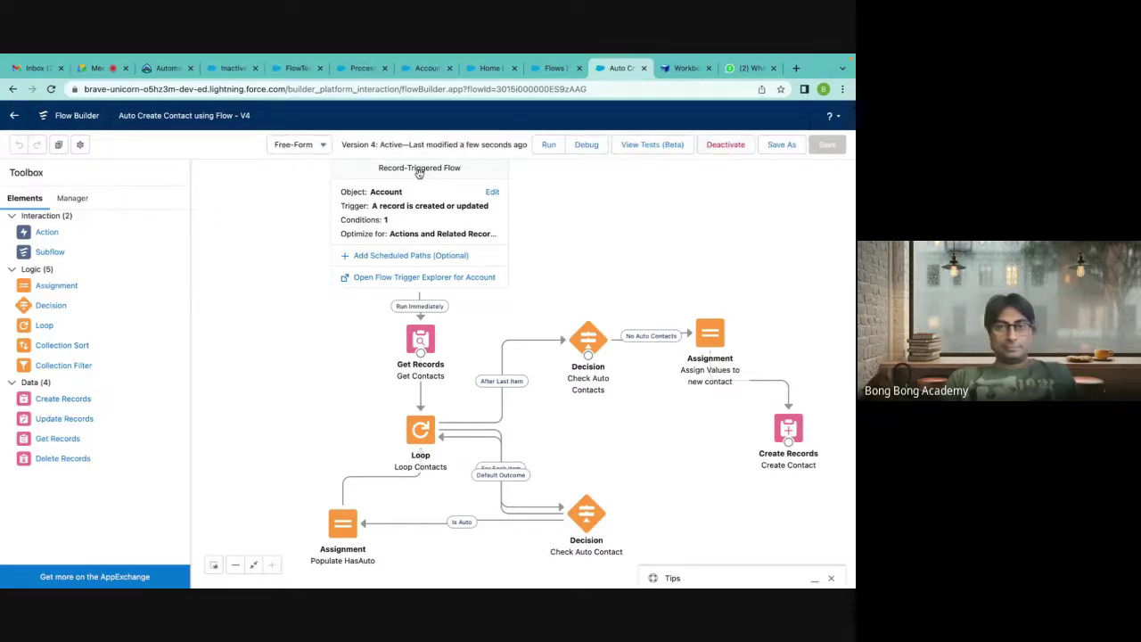
click(232, 68)
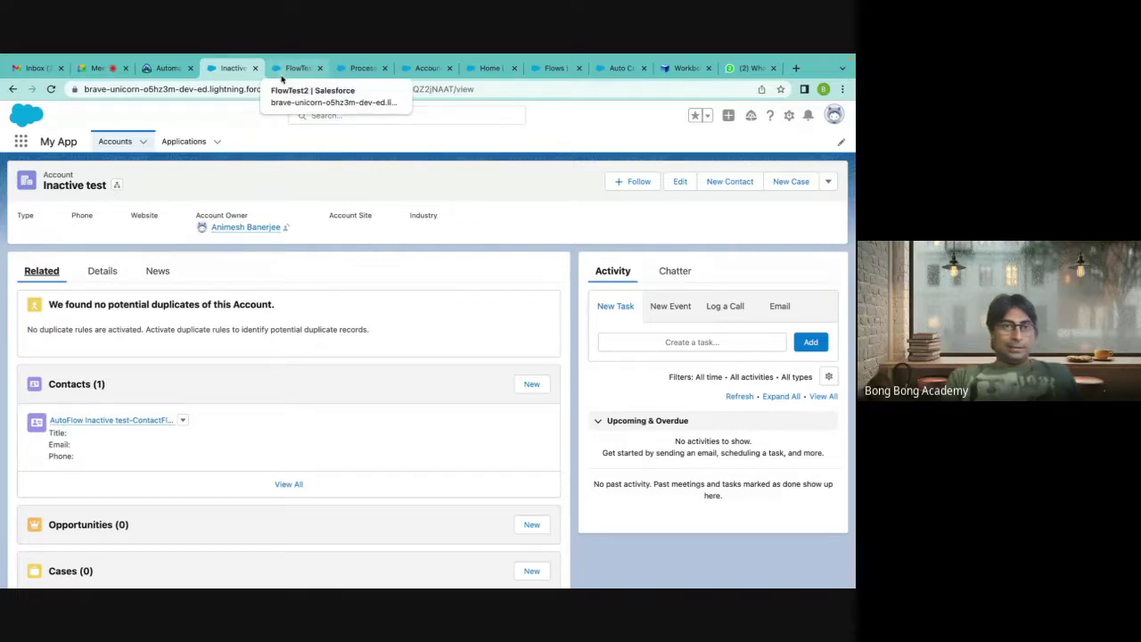
Start a new account named TestLoop from the accounts list.
click(291, 78)
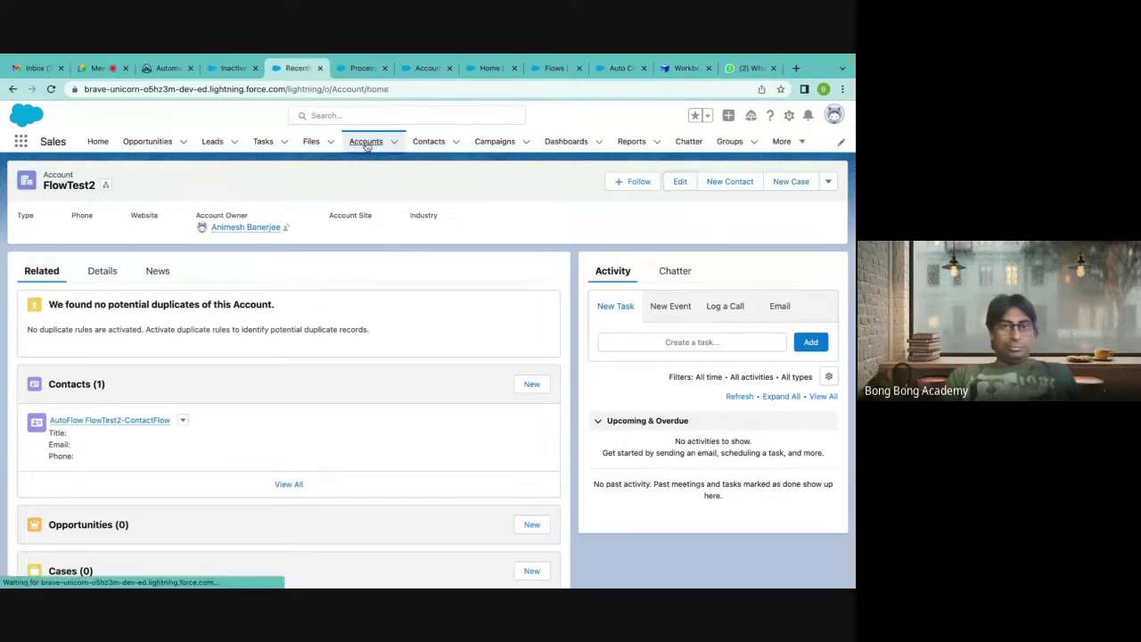
click(365, 141)
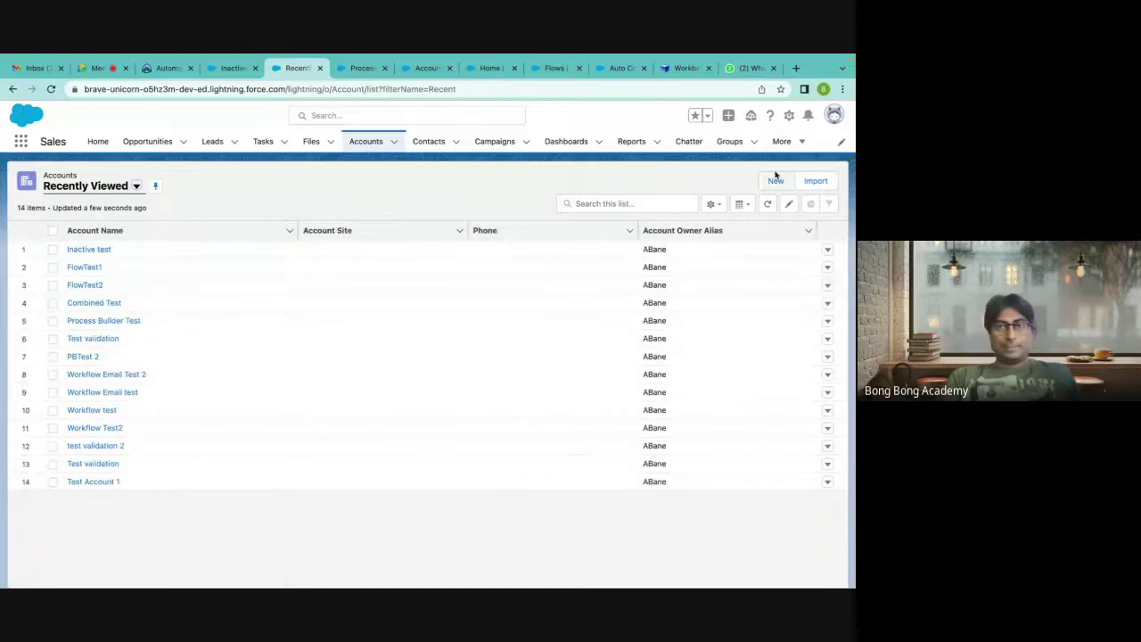
click(776, 180)
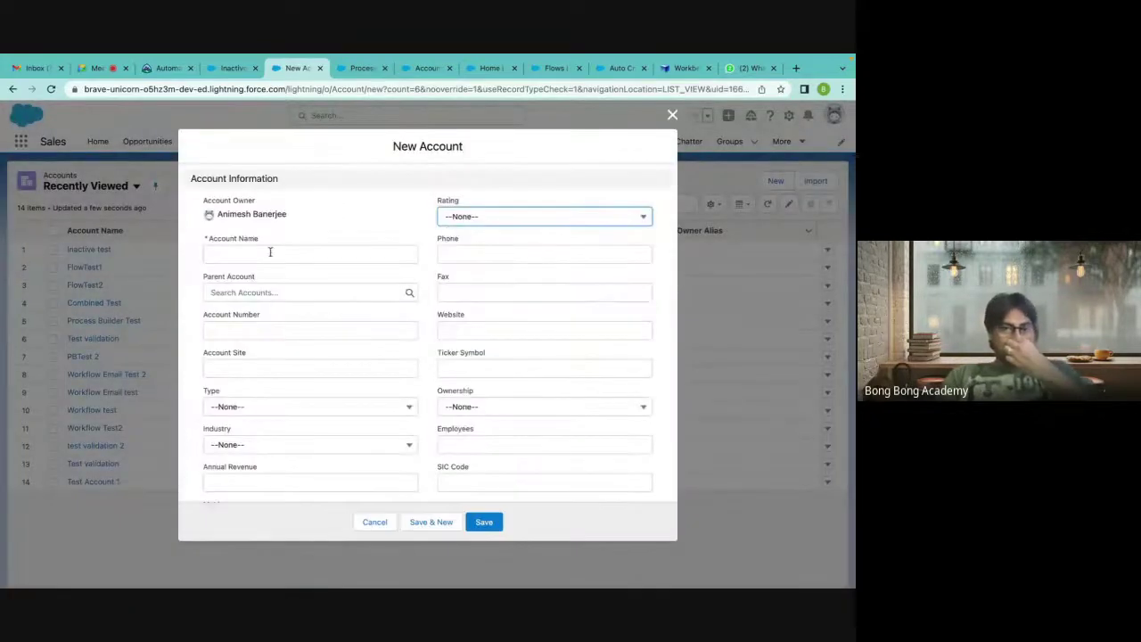
click(269, 253)
text(Test)
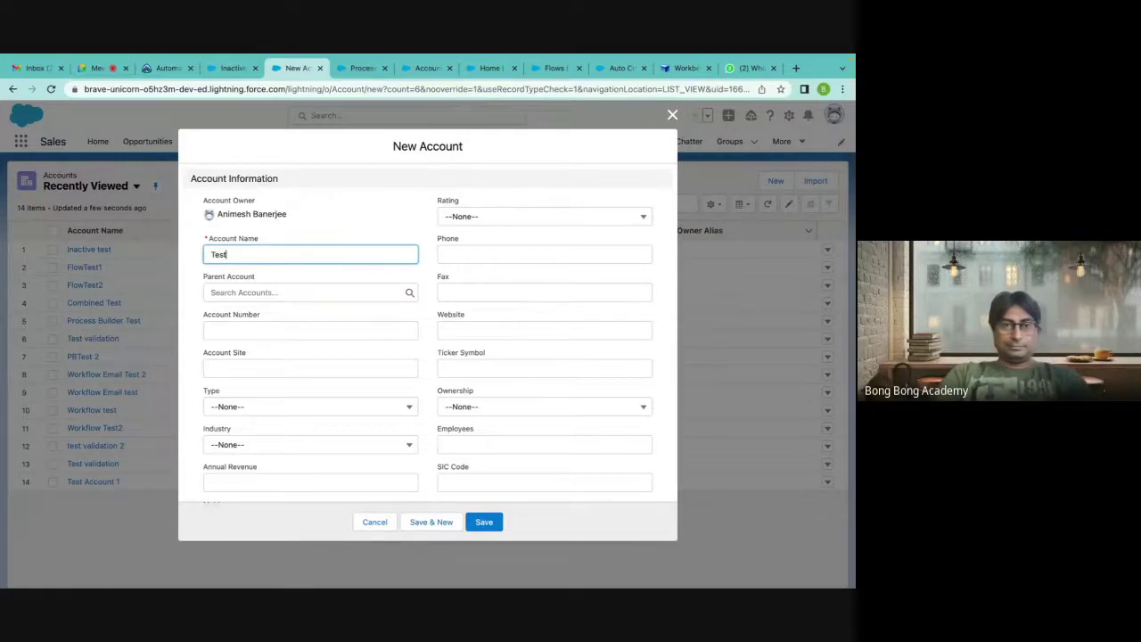
text(Loop)
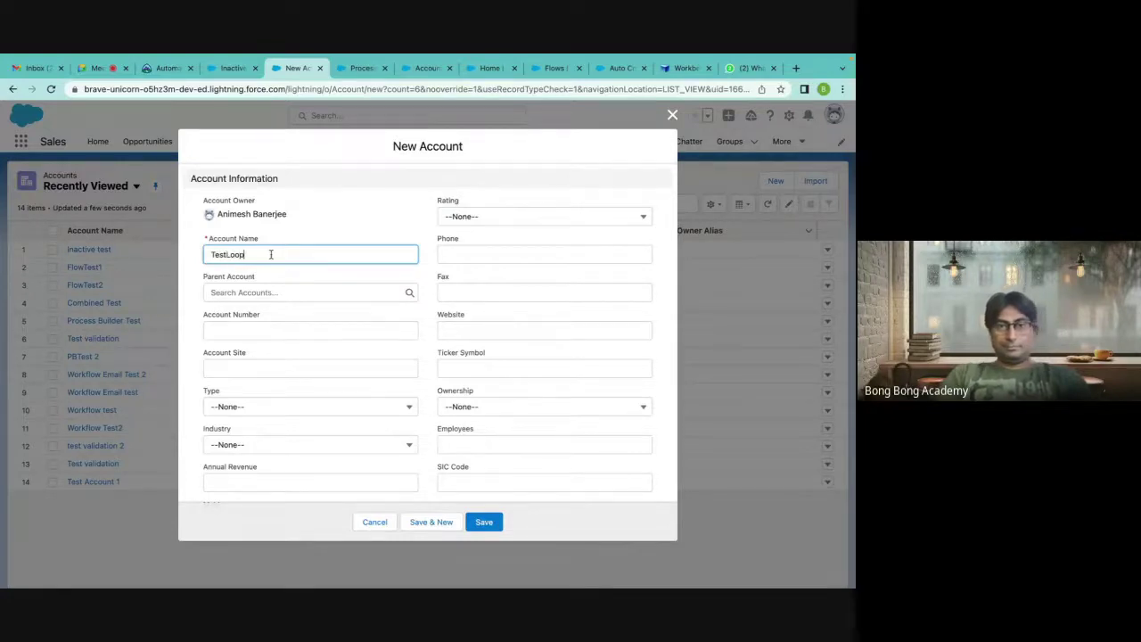
Set Active to Yes and enter SLA Serial Number 12412454.
scroll(428, 400, down, 10)
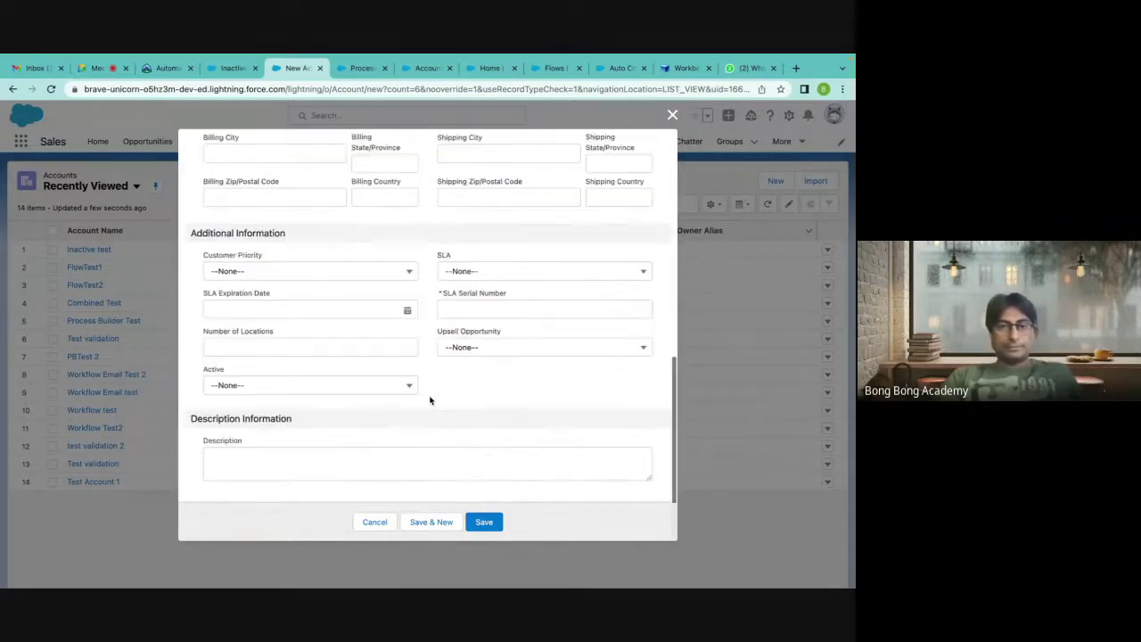
click(272, 389)
click(236, 451)
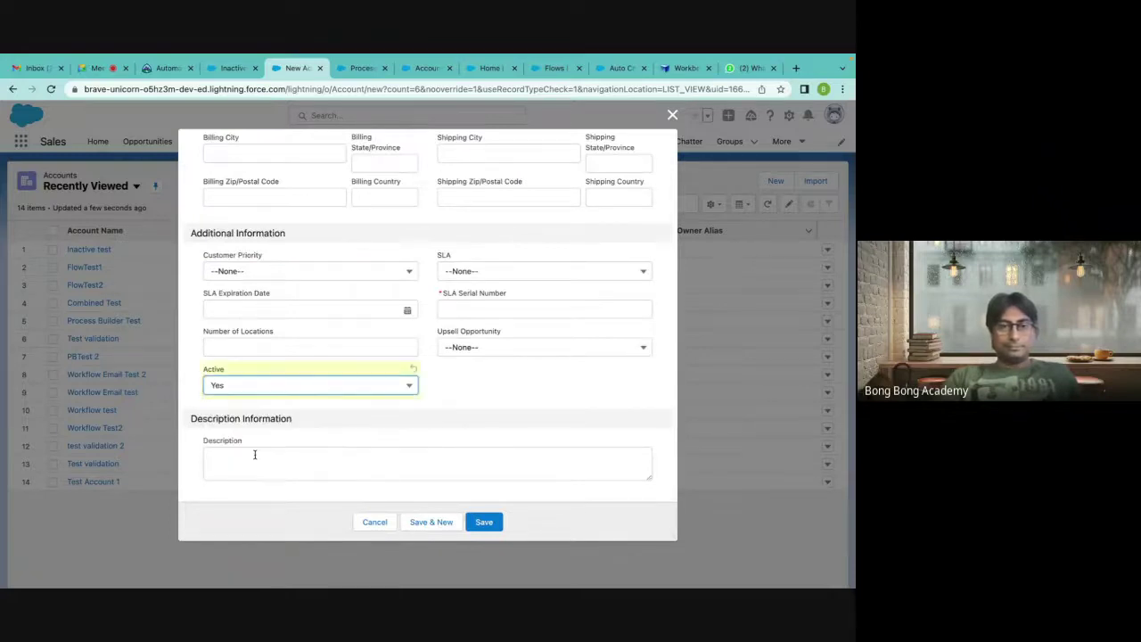
click(546, 308)
text(12412454)
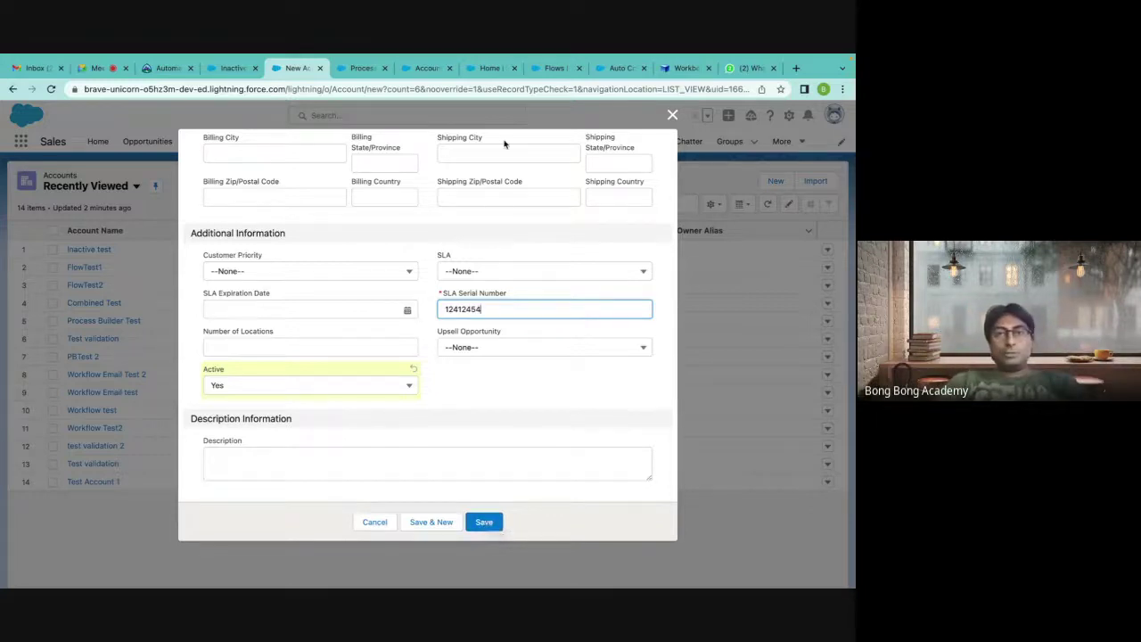
Show the Auto Create Contact process's Create Contact action, which sets First Name to AutoPB.
click(359, 70)
click(188, 399)
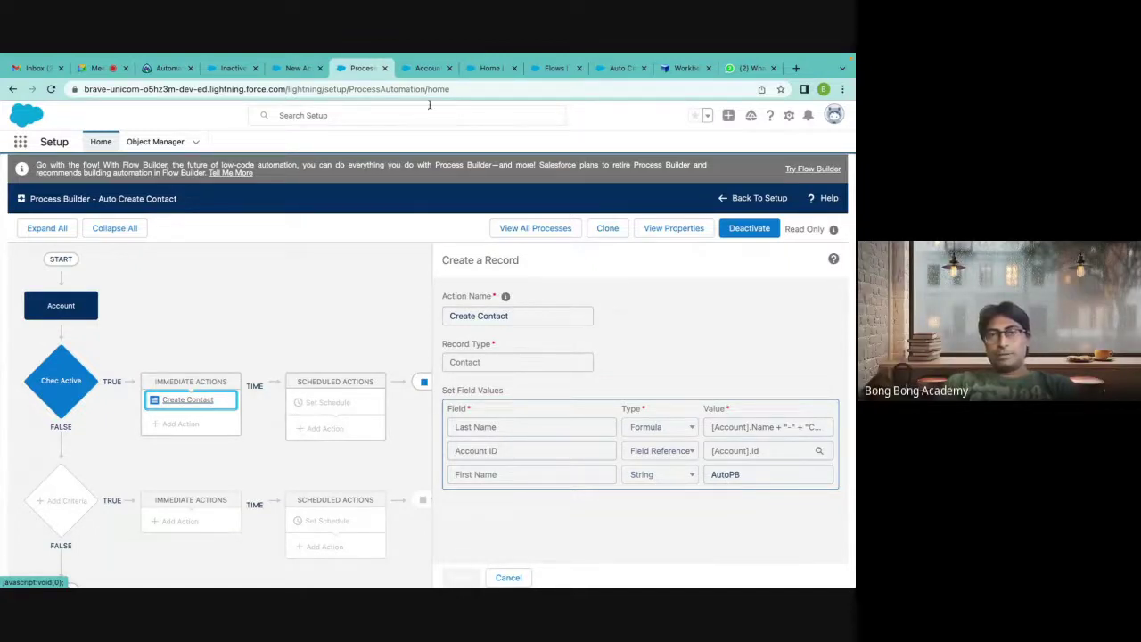
Glance over the Account fields, flows list and Auto Create Contact flow, then return to the New Account form.
click(423, 68)
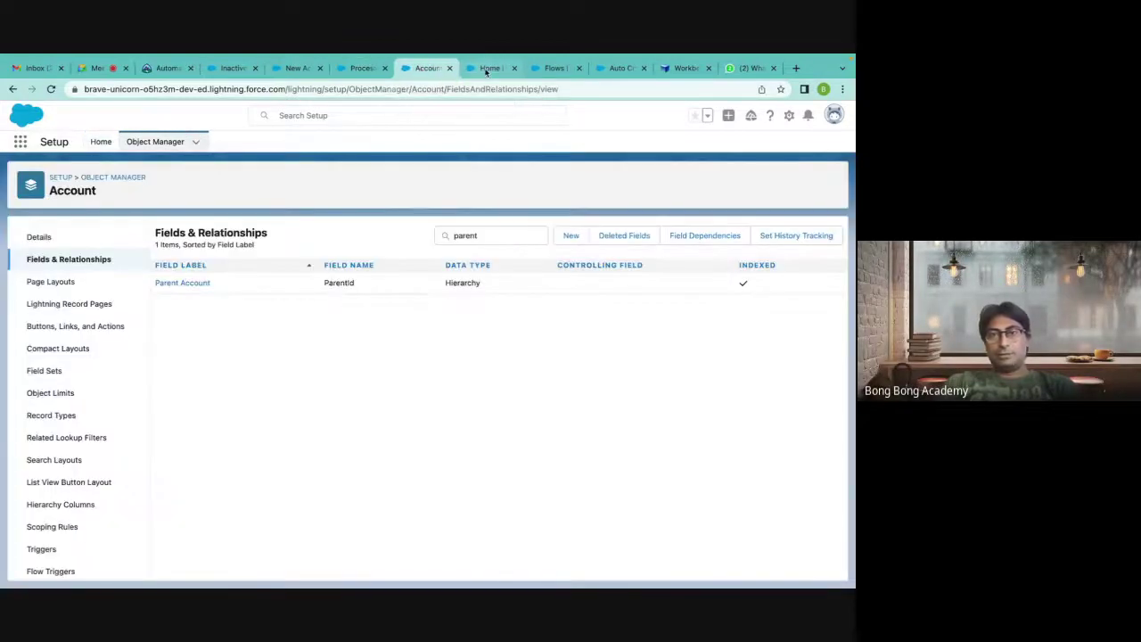
click(490, 69)
click(547, 74)
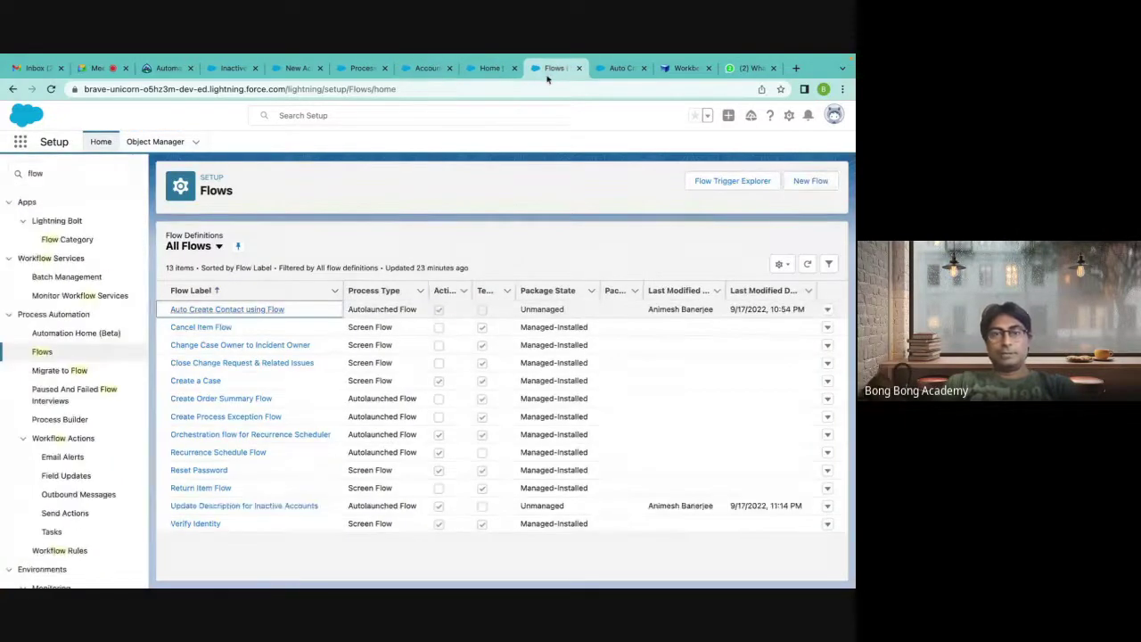
click(617, 69)
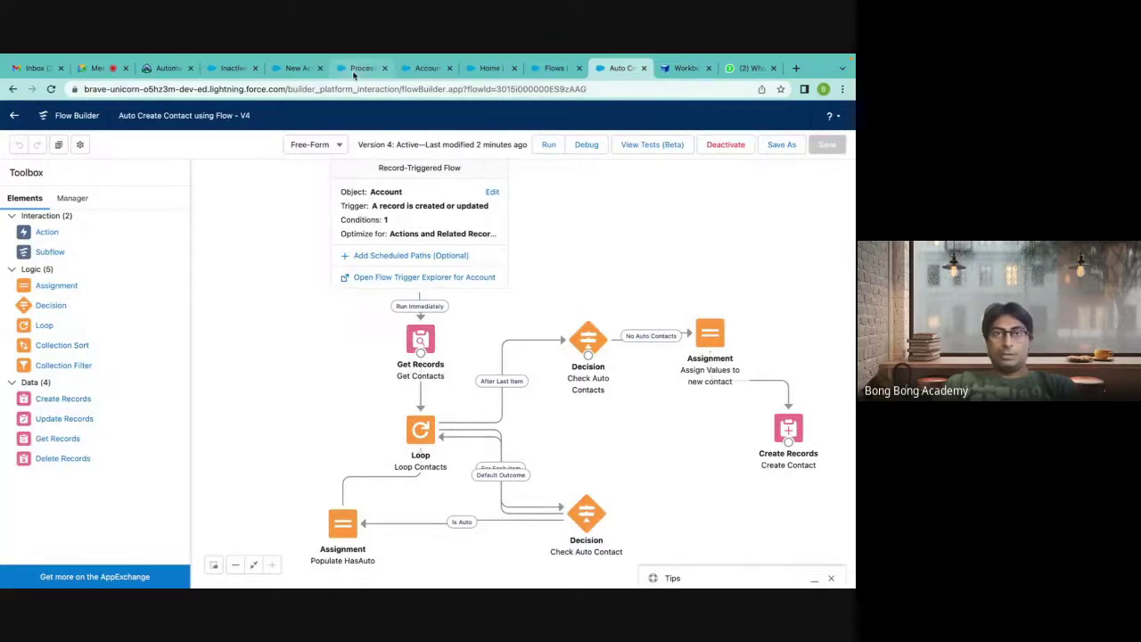
click(234, 71)
click(284, 69)
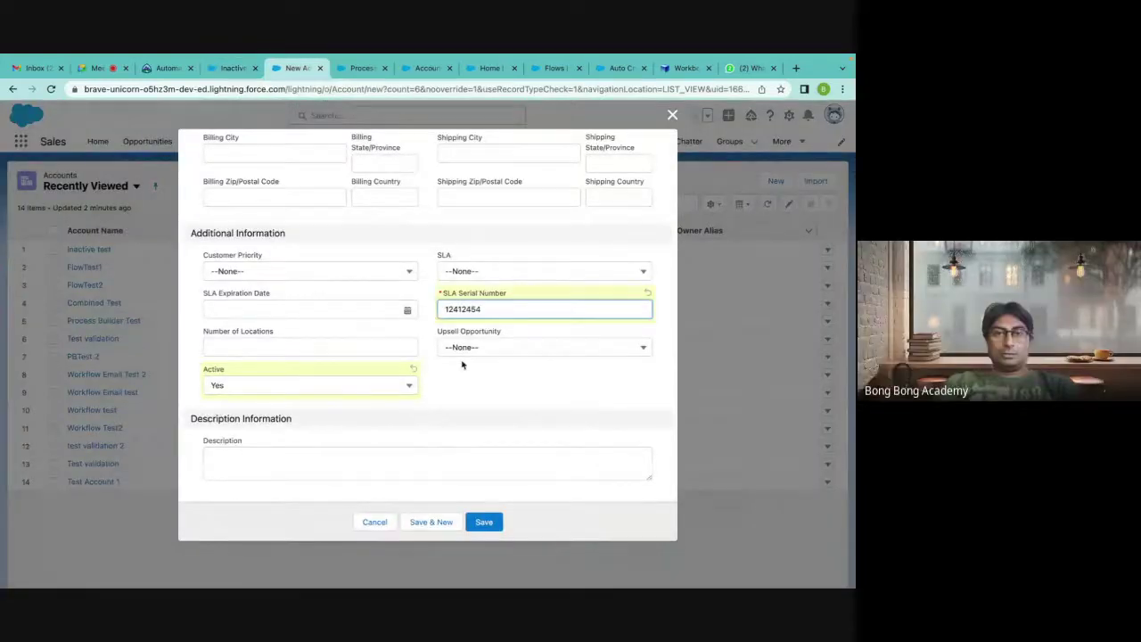
Save the TestLoop account, then edit and save it again to rerun automation.
key(Return)
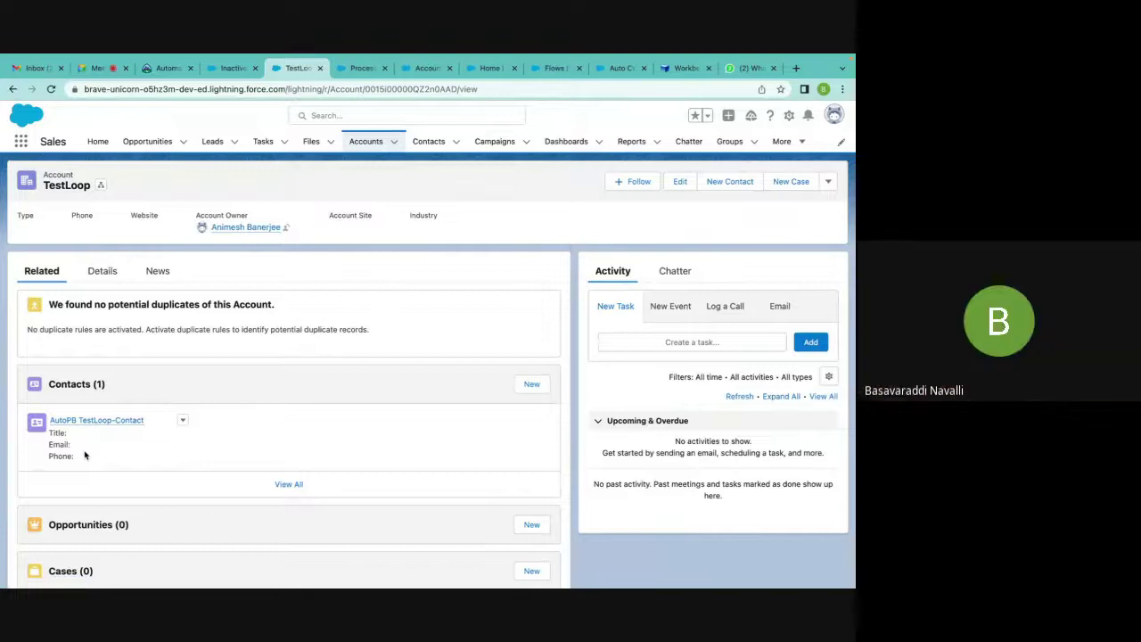
click(680, 181)
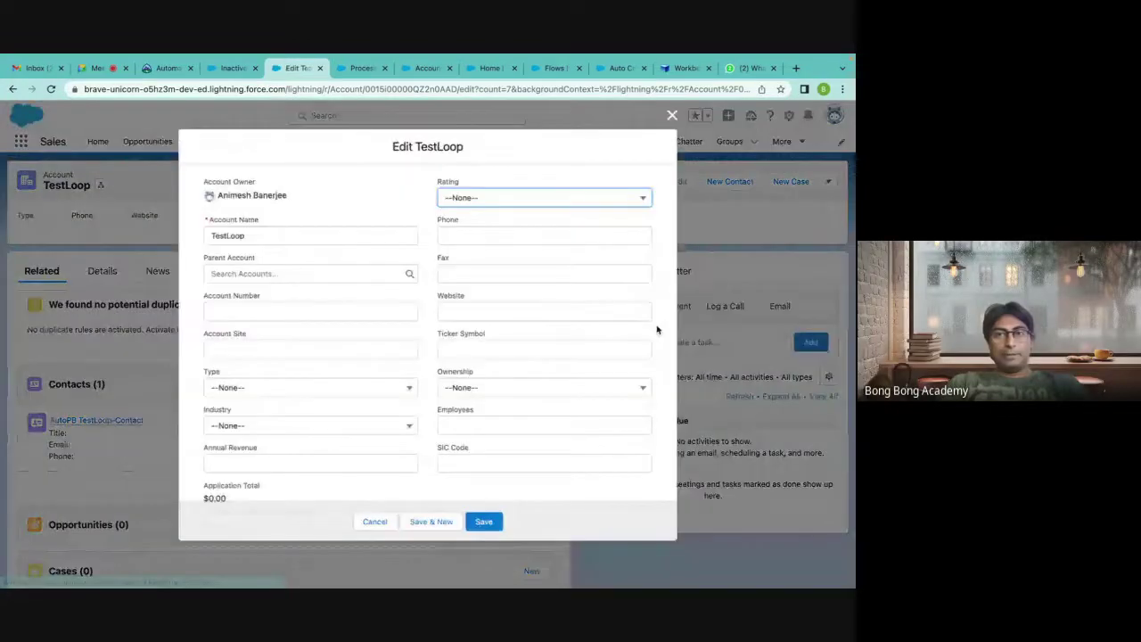
scroll(579, 392, down, 10)
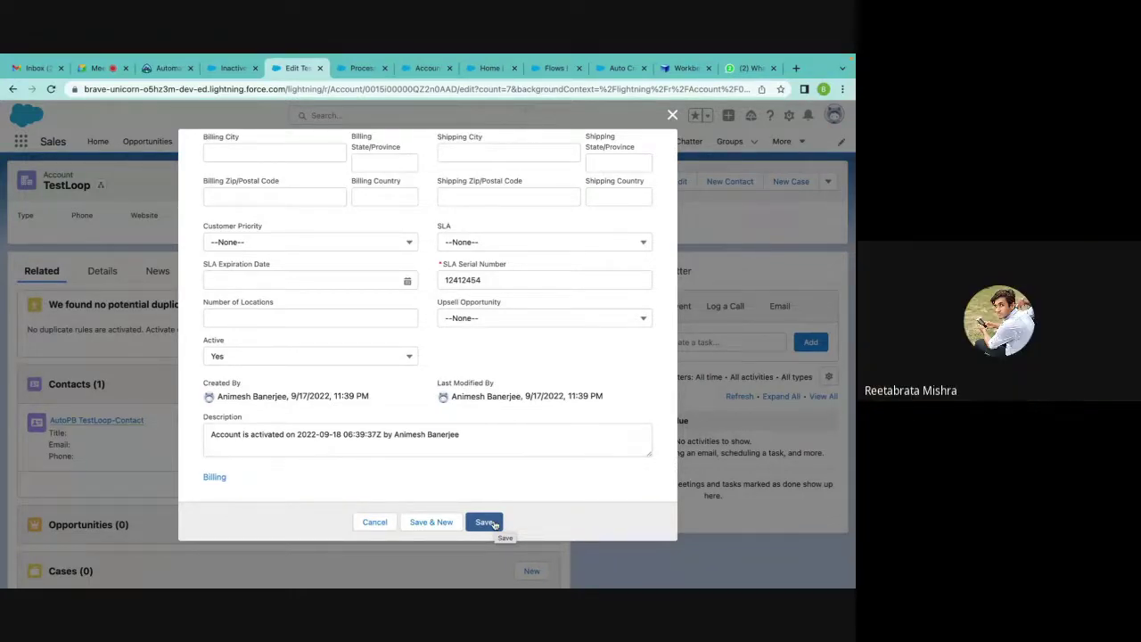
click(493, 523)
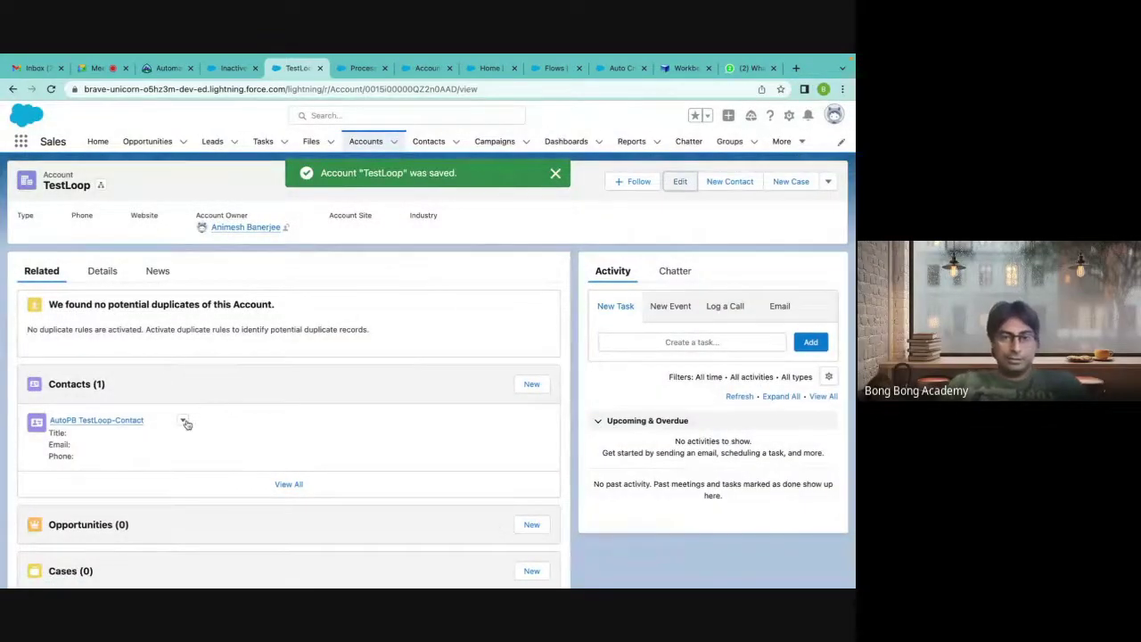
Delete the auto-created AutoPB TestLoop-Contact contact from the account.
click(182, 419)
click(196, 462)
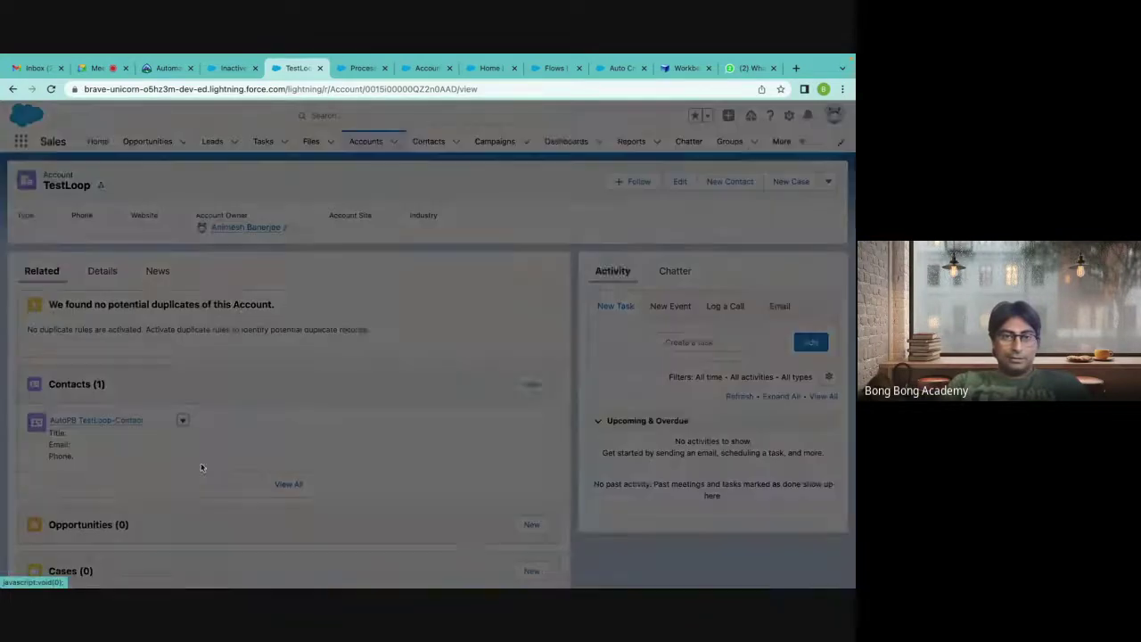
click(587, 368)
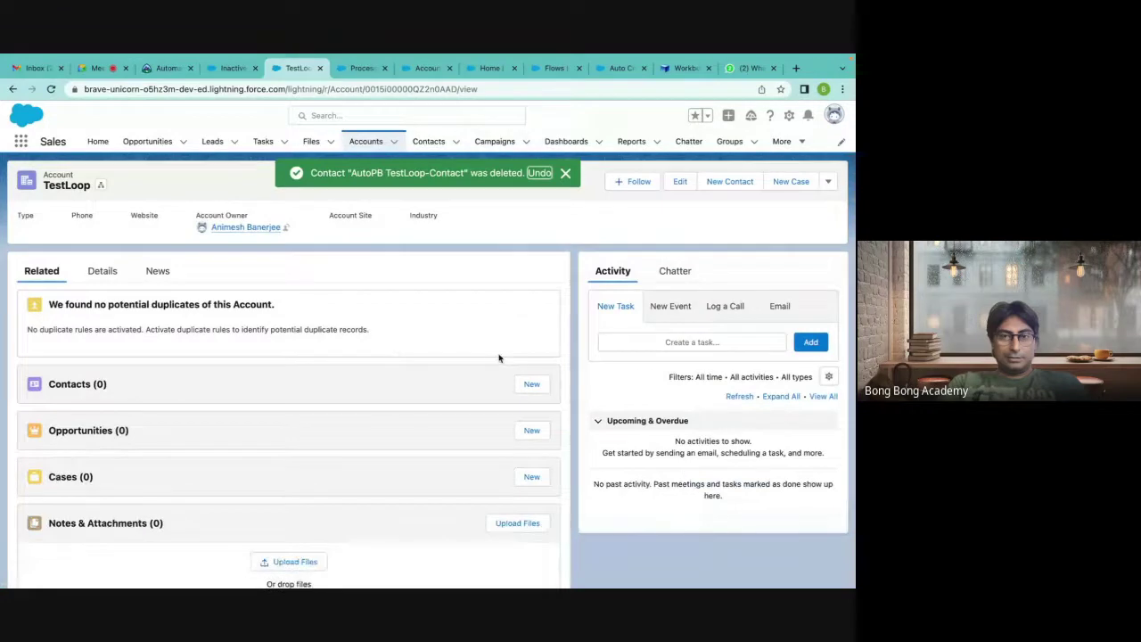
click(680, 183)
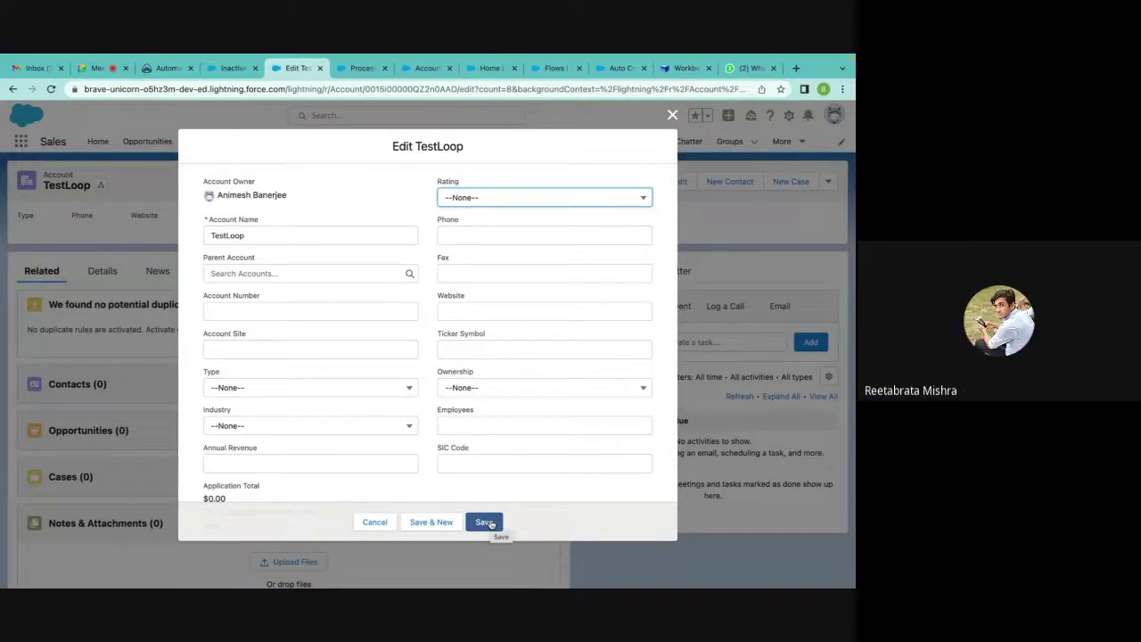
Resave TestLoop twice so the flow creates Auto TestLoop-FlowNew, then edit that contact.
click(485, 522)
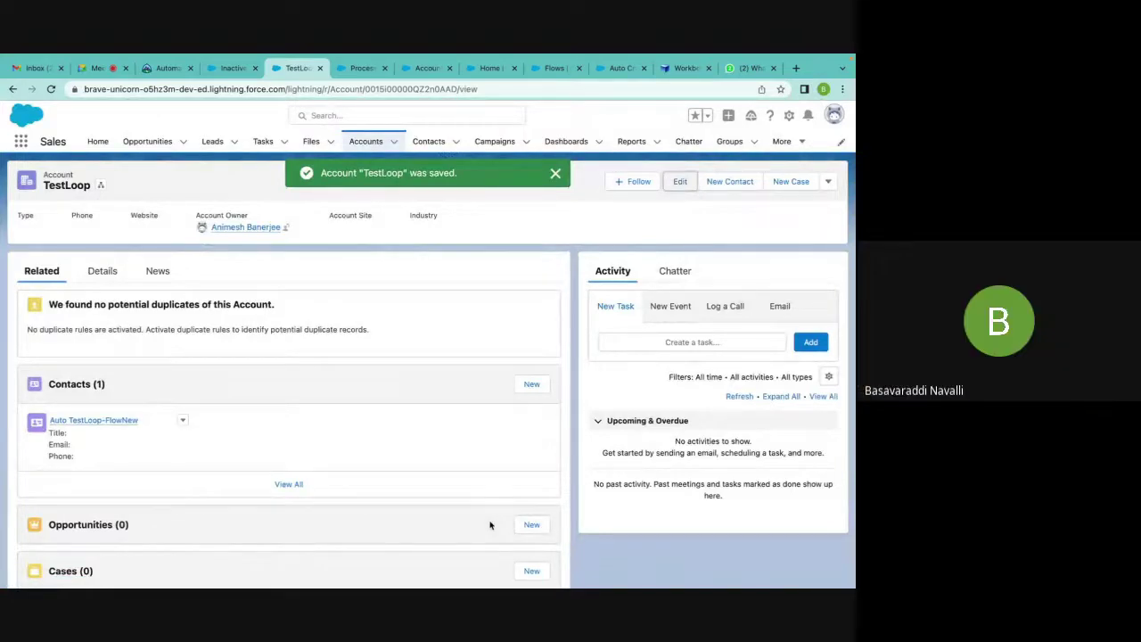
click(680, 181)
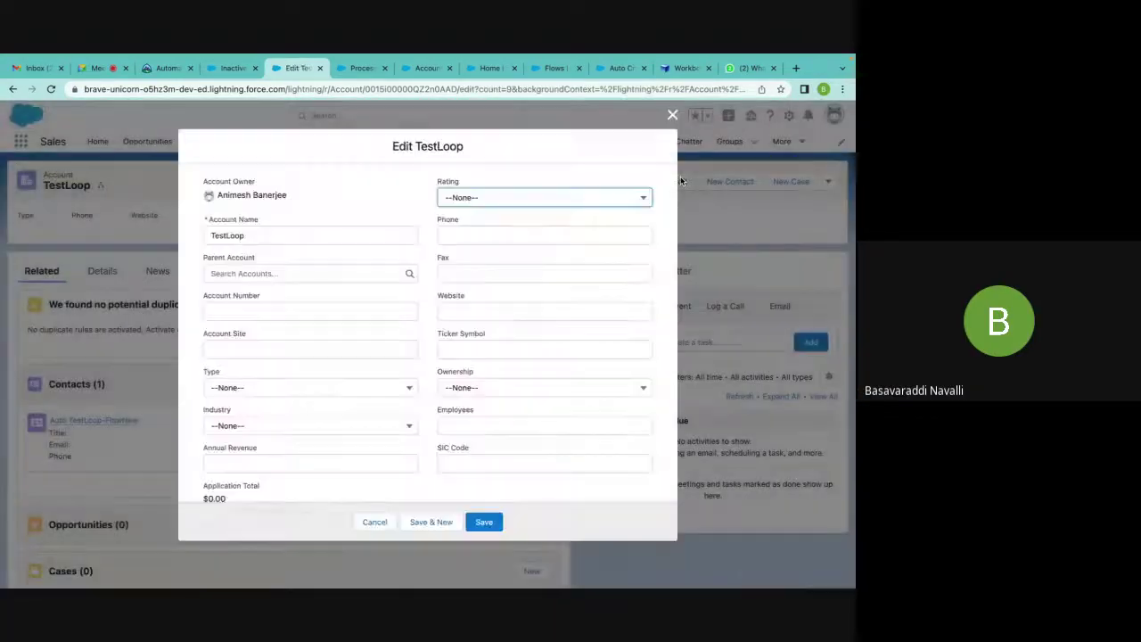
scroll(542, 453, down, 10)
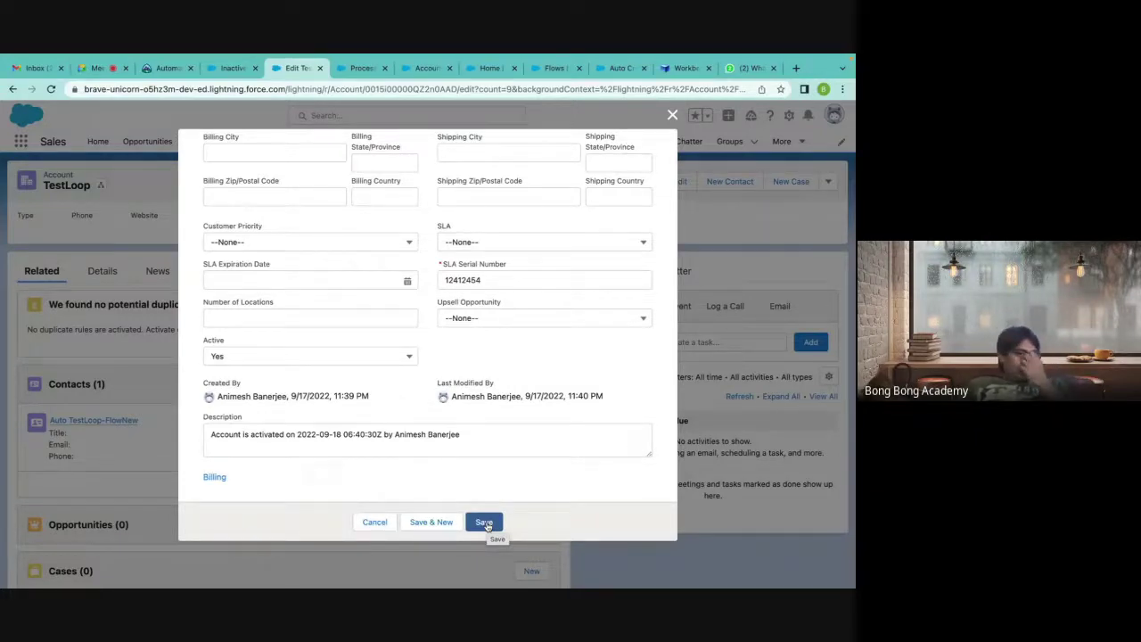
click(485, 524)
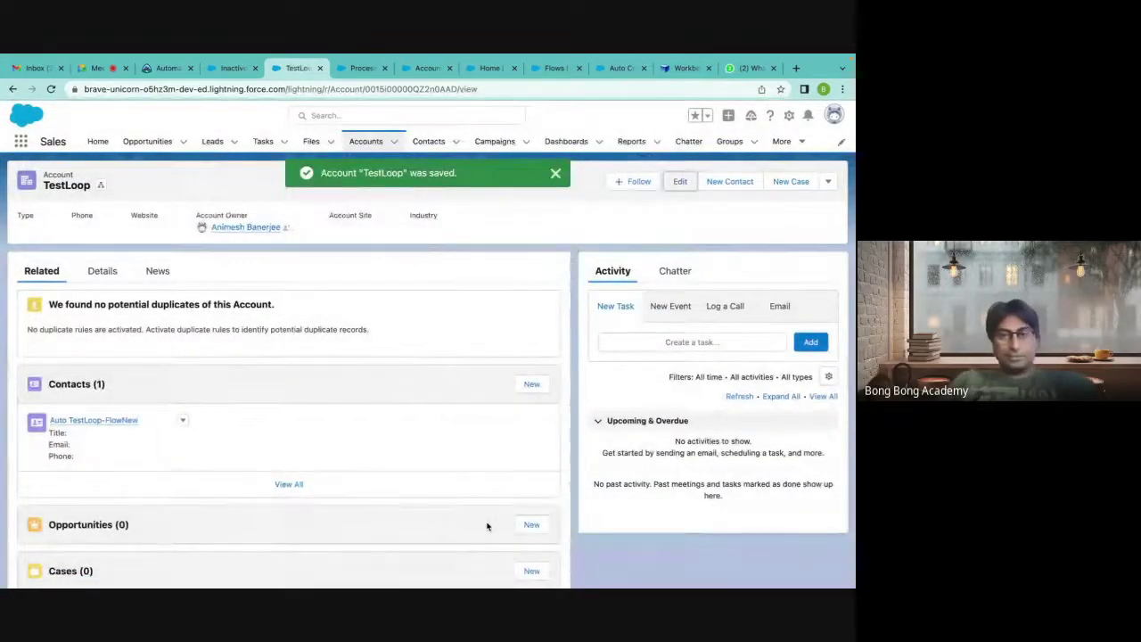
click(181, 421)
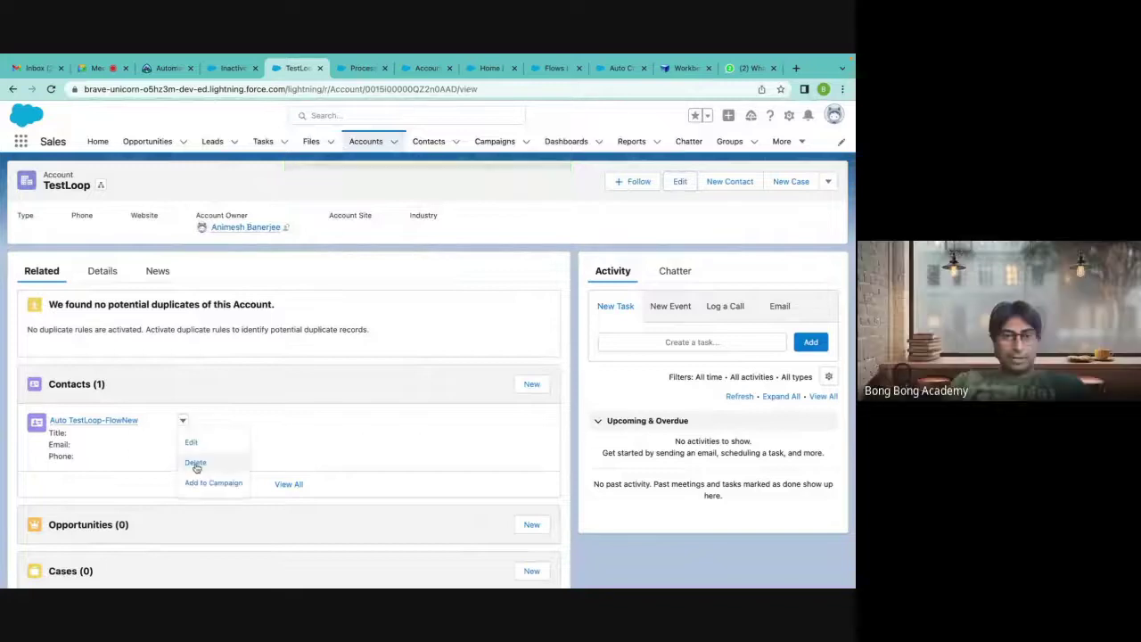
click(200, 437)
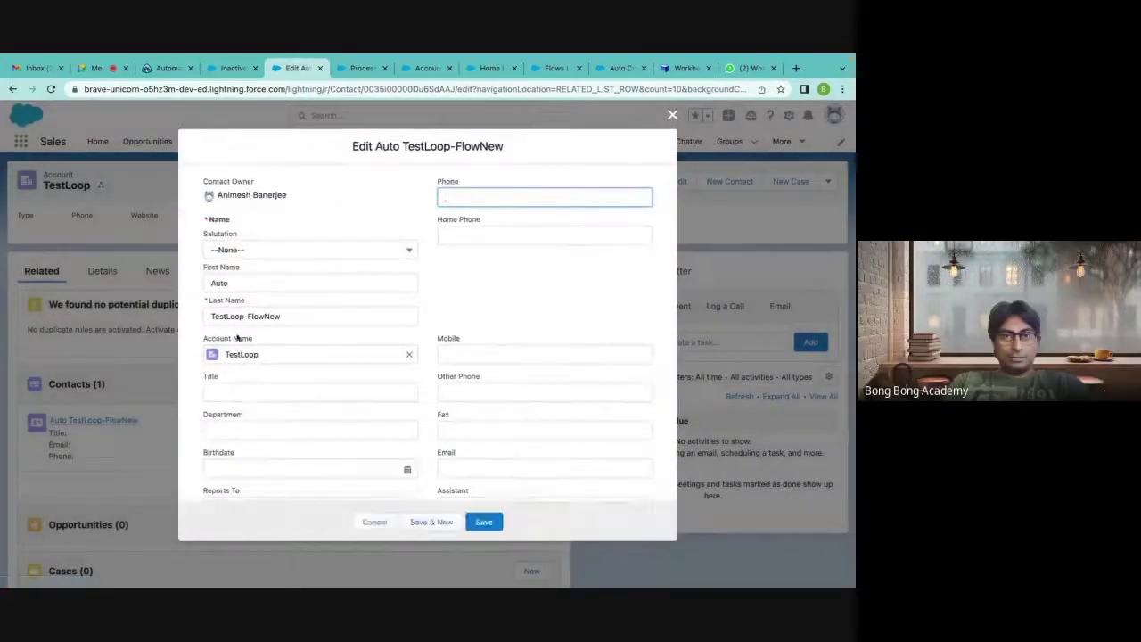
Rename the contact's first name from Auto to Animesh and save it.
click(230, 283)
key(BackSpace)
key(BackSpace)
key(BackSpace)
key(BackSpace)
text(Animesh)
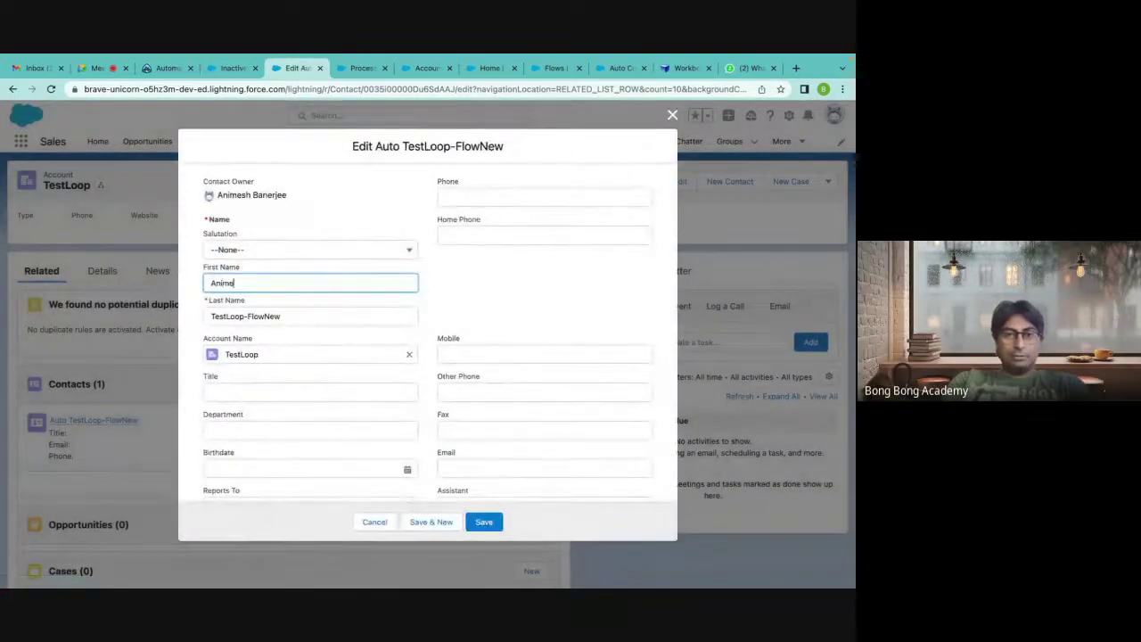
click(484, 521)
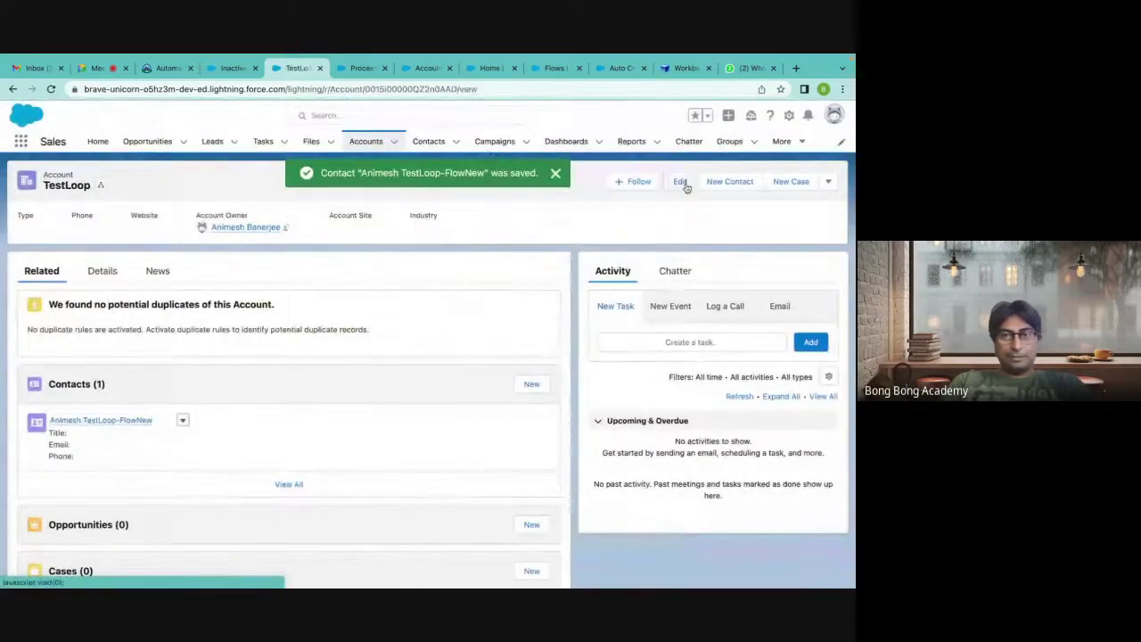
Resave the TestLoop account so the flow adds another Auto TestLoop-FlowNew contact.
click(682, 184)
scroll(619, 303, down, 10)
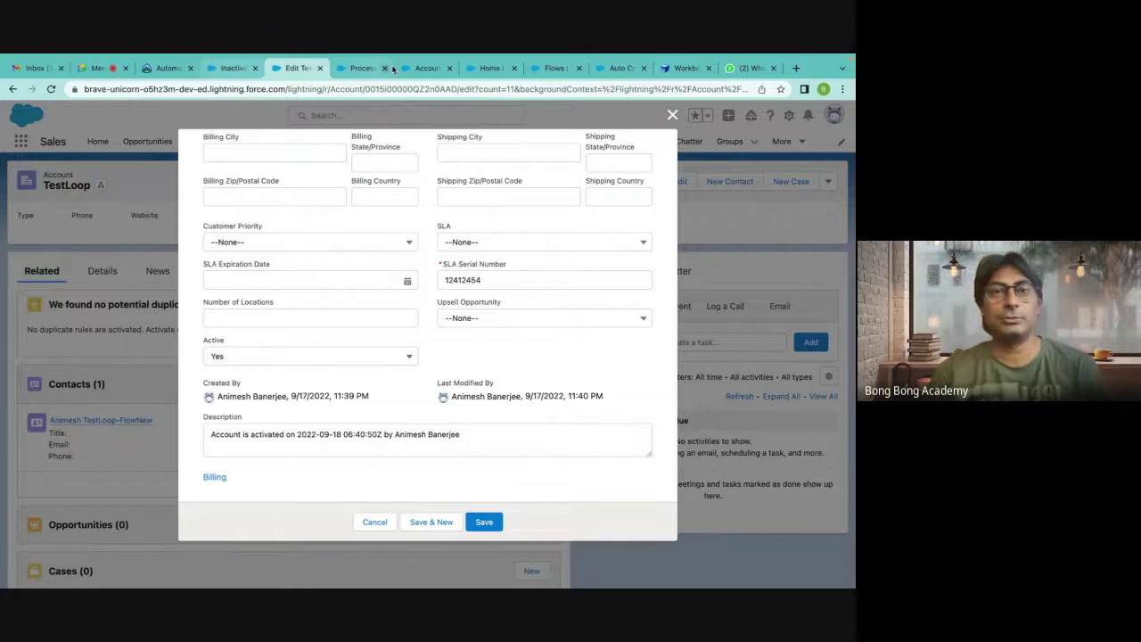
click(232, 68)
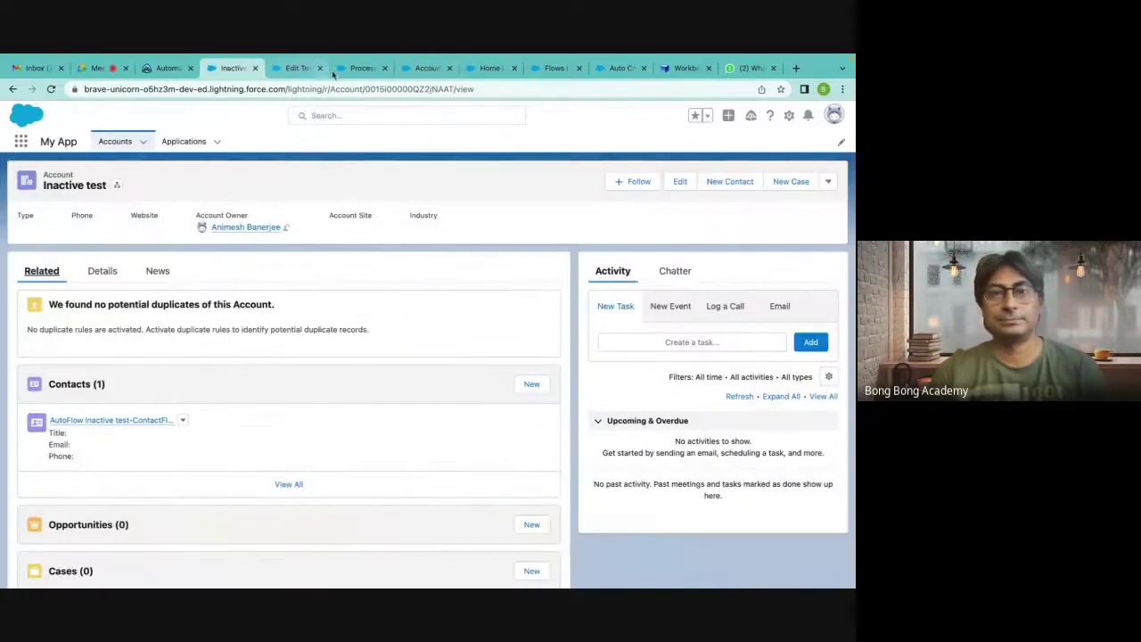
click(686, 68)
click(621, 68)
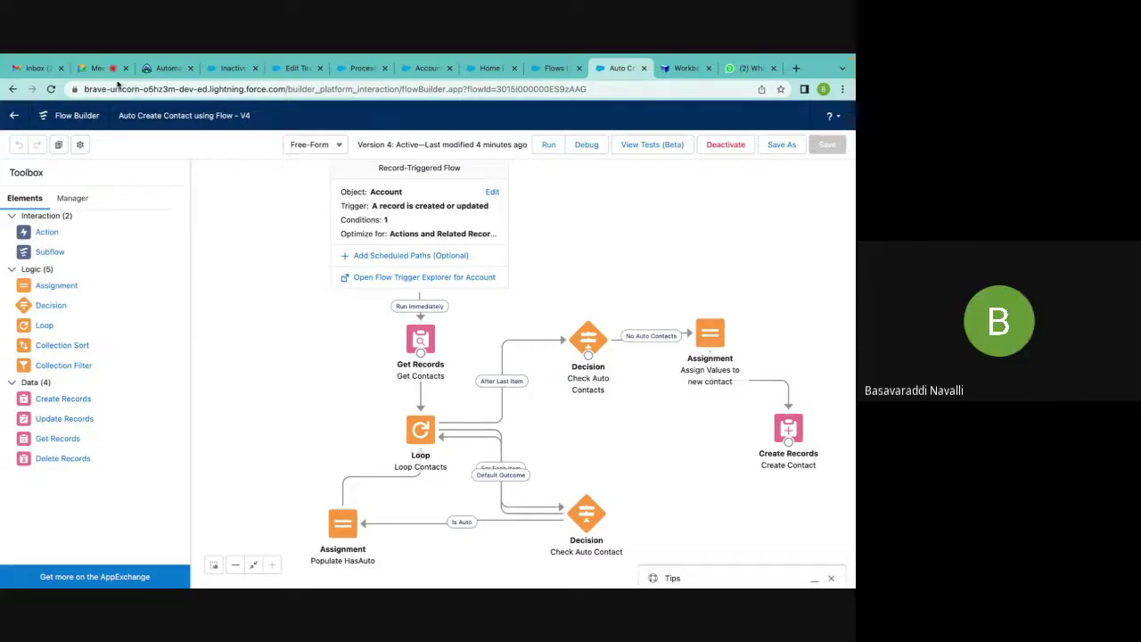
click(296, 69)
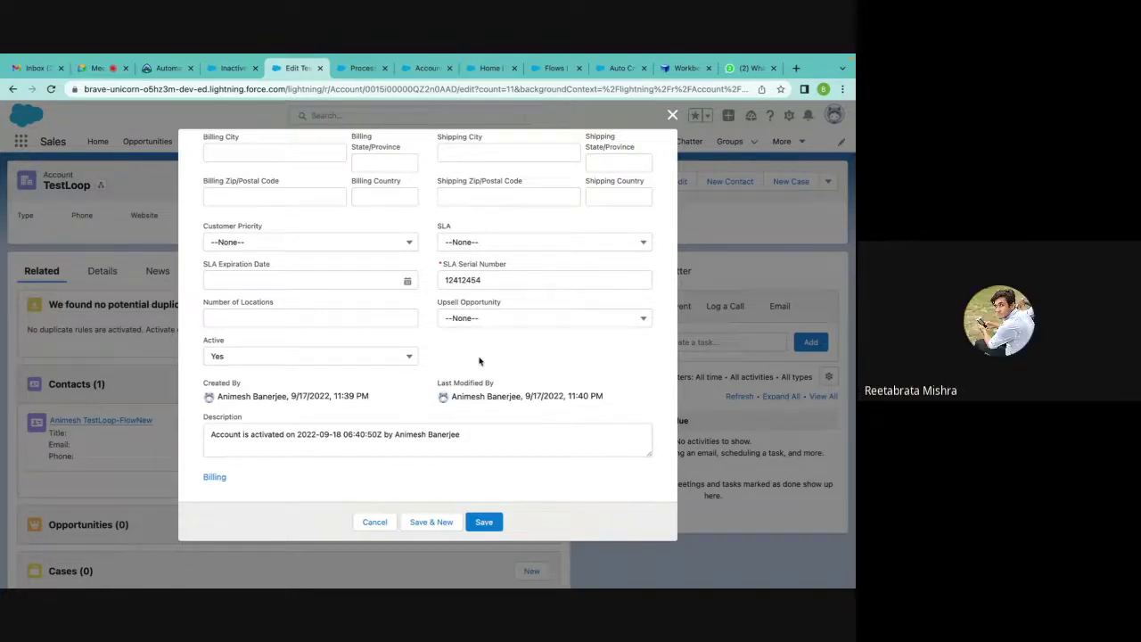
click(486, 525)
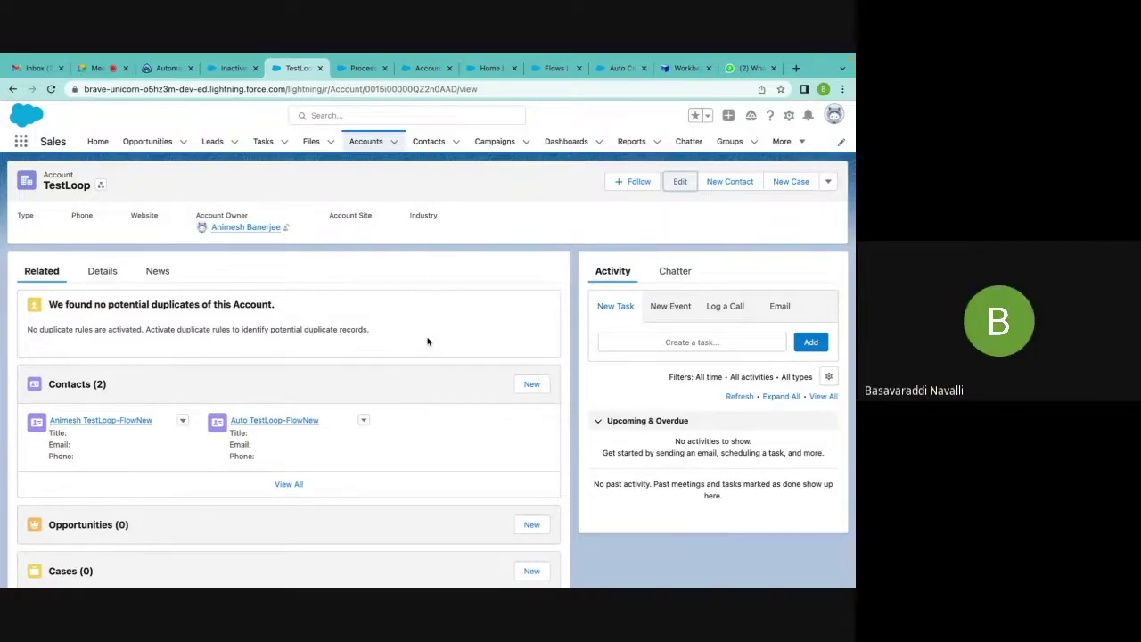
click(98, 69)
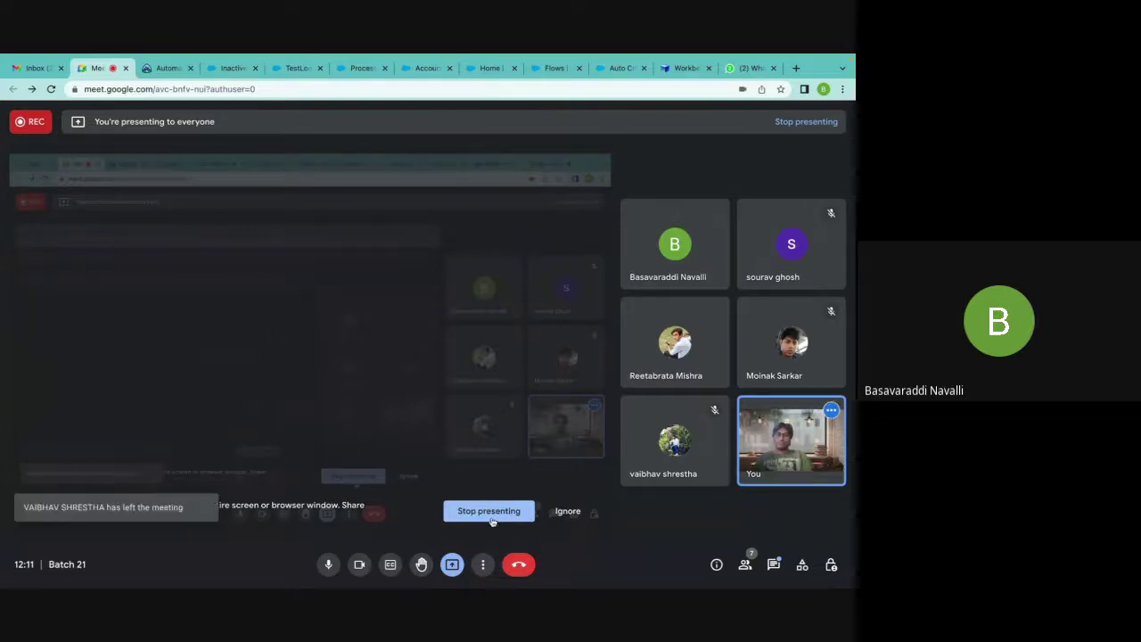
Open Google Meet's Recording panel from More options to confirm the call is recording.
click(484, 564)
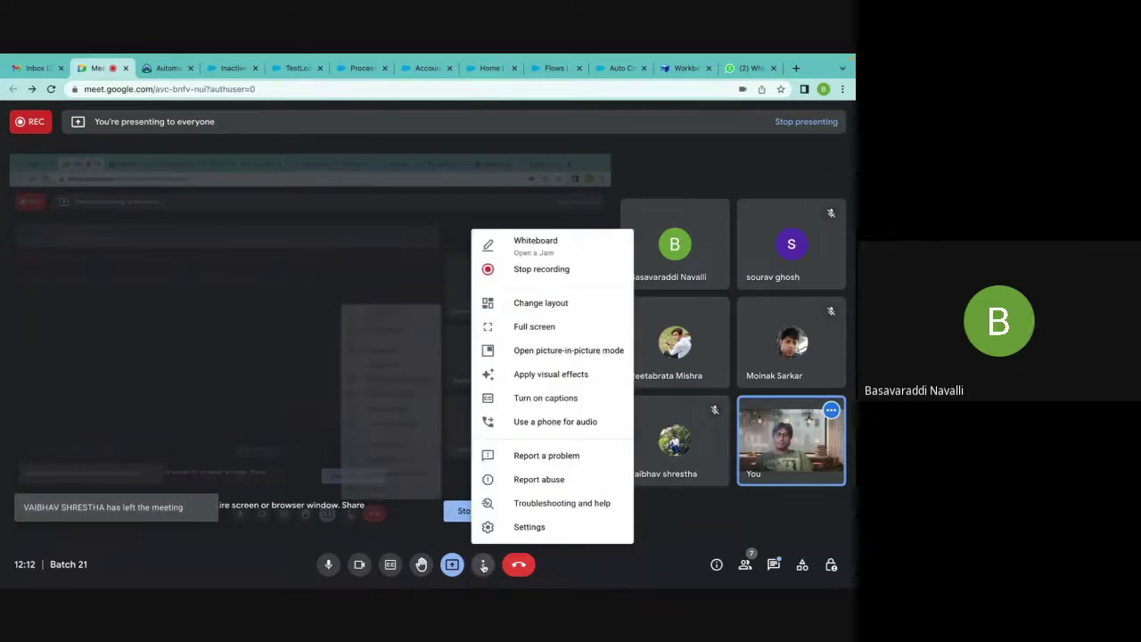
click(523, 269)
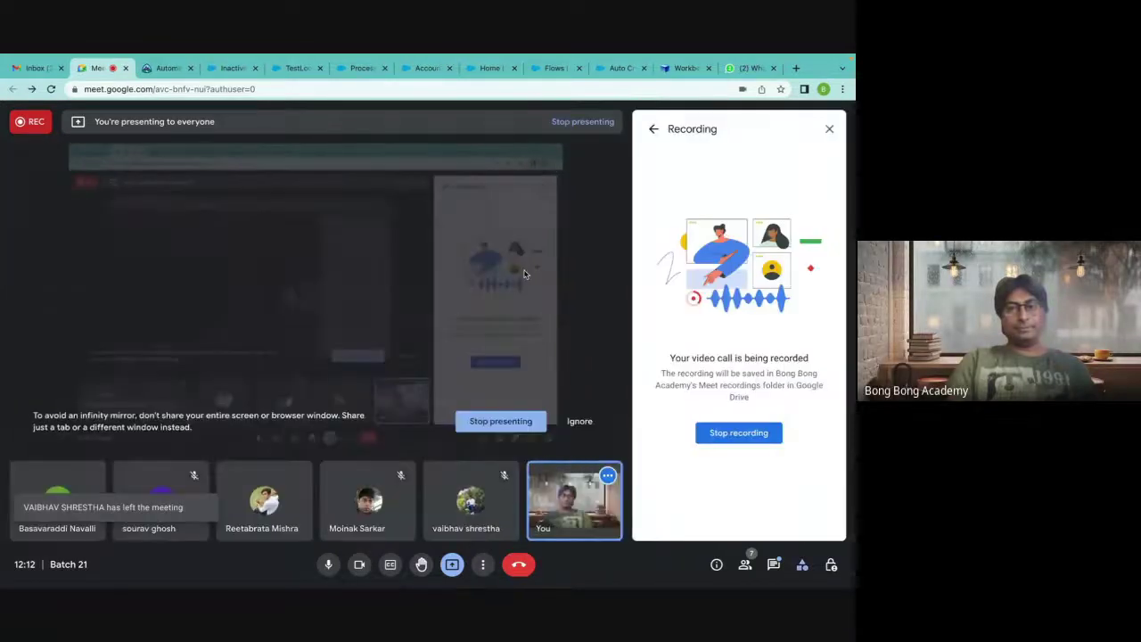